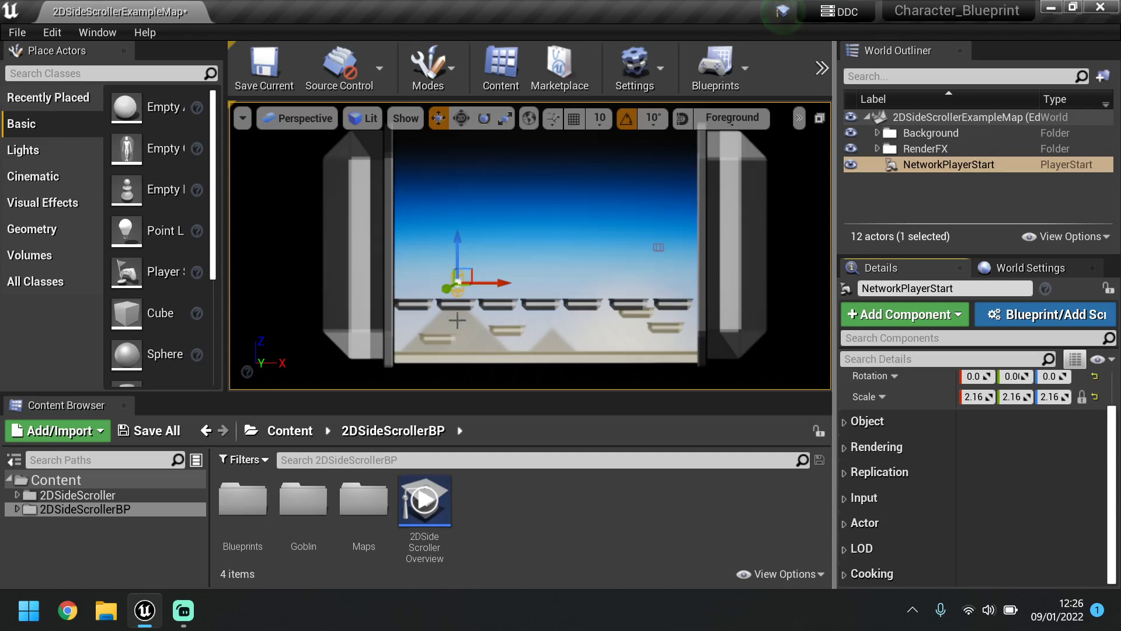
{"action": "scroll", "coordinate": [456, 321], "scroll_direction": "up", "scroll_amount": 6}
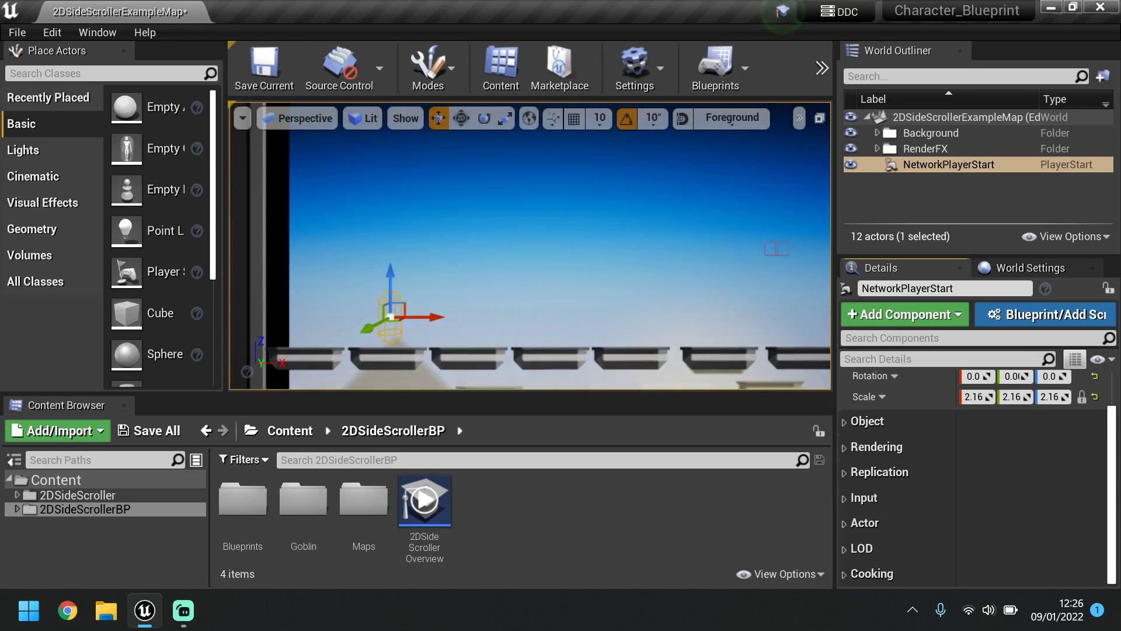
{"action": "right_click", "coordinate": [472, 517]}
{"action": "mouse_move", "coordinate": [571, 518]}
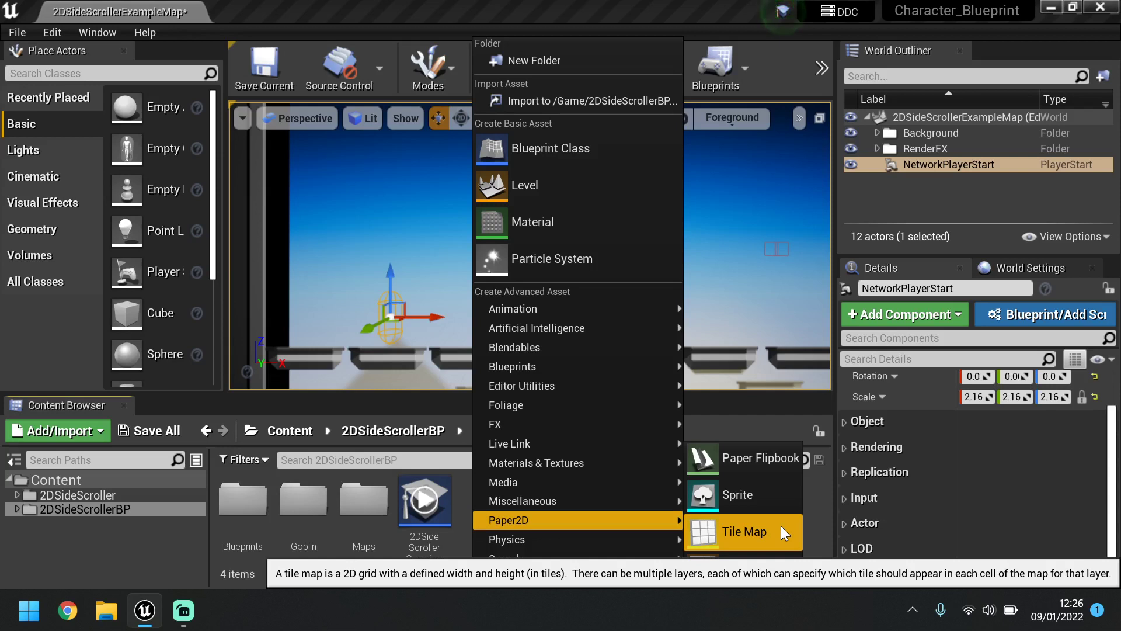
{"action": "left_click", "coordinate": [821, 498]}
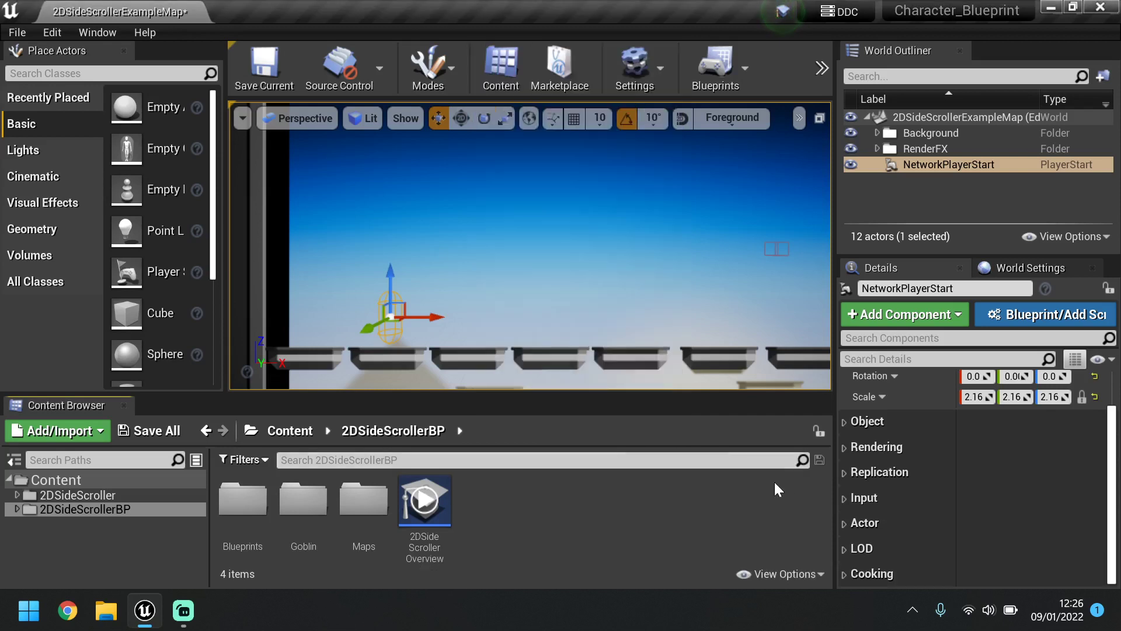
Open the Goblin_Character blueprint from the Goblin folder and show its character preview.
{"action": "double_click", "coordinate": [322, 488]}
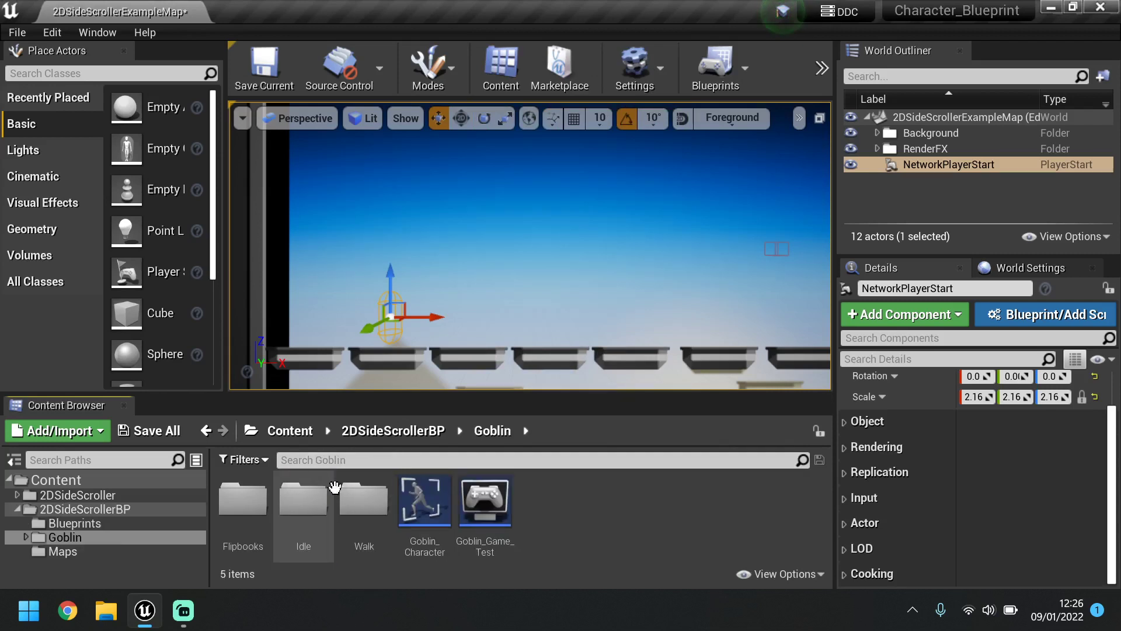
{"action": "double_click", "coordinate": [435, 506]}
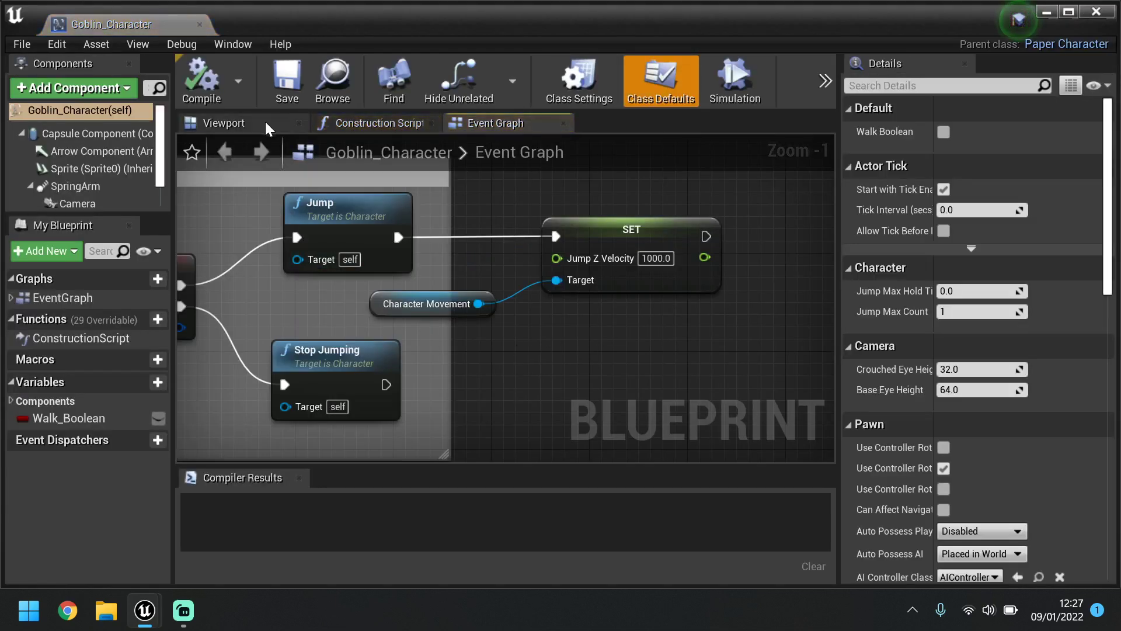
{"action": "left_click", "coordinate": [264, 122]}
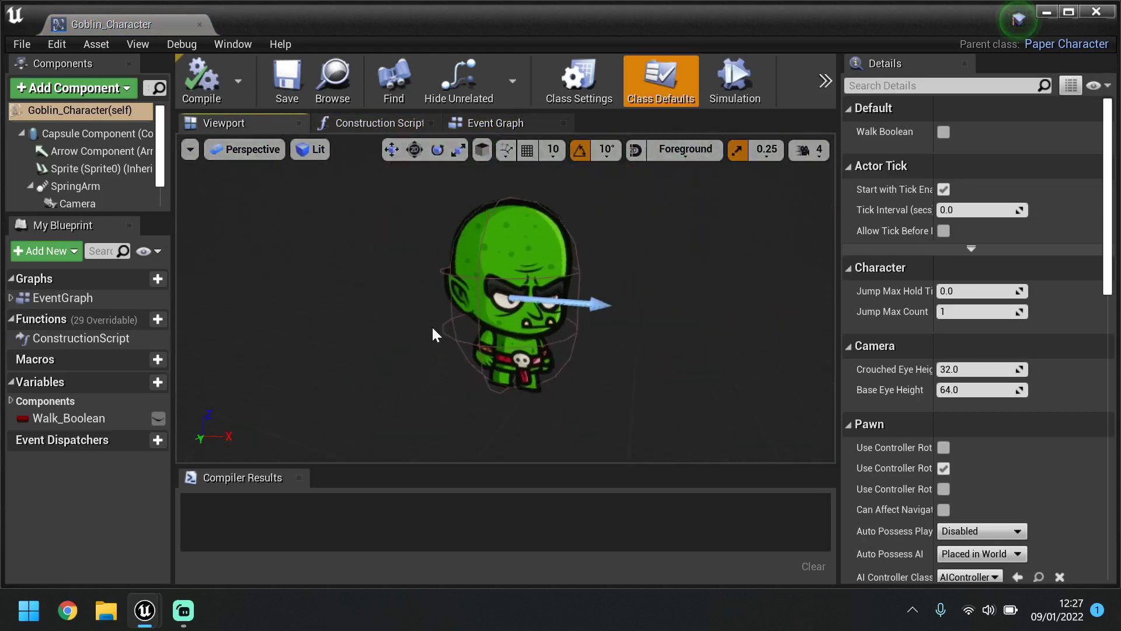
Examine the Jump and Walk node groups in the blueprint's Event Graph.
{"action": "left_click", "coordinate": [516, 124]}
{"action": "scroll", "coordinate": [587, 257], "scroll_direction": "down", "scroll_amount": 10}
{"action": "scroll", "coordinate": [618, 363], "scroll_direction": "up", "scroll_amount": 9}
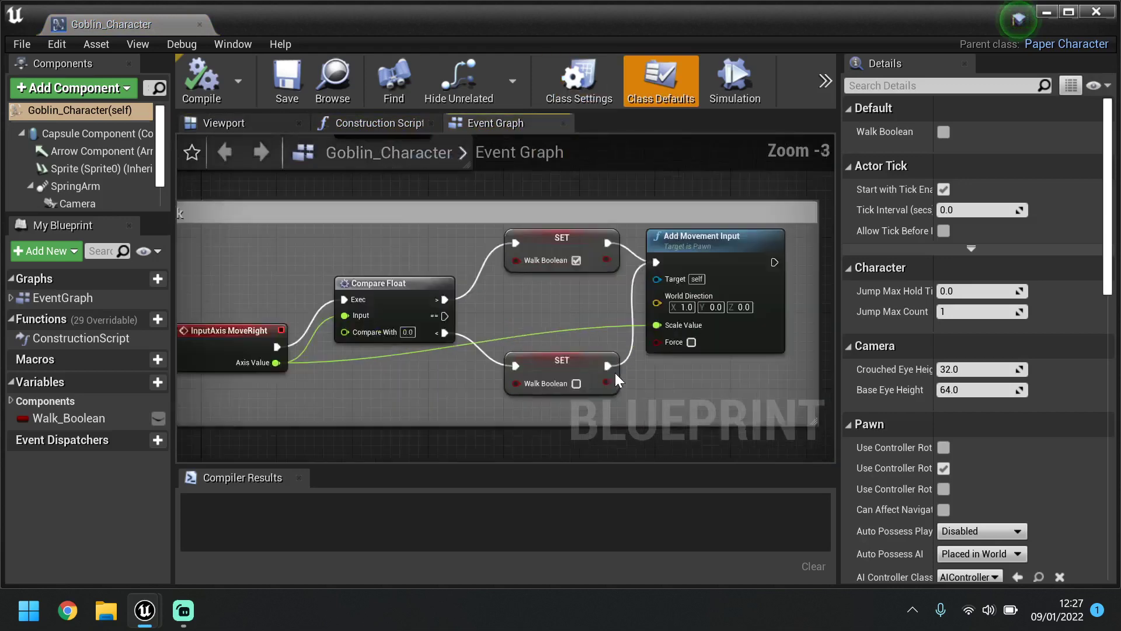
{"action": "scroll", "coordinate": [618, 379], "scroll_direction": "up", "scroll_amount": 2}
{"action": "scroll", "coordinate": [616, 375], "scroll_direction": "down", "scroll_amount": 4}
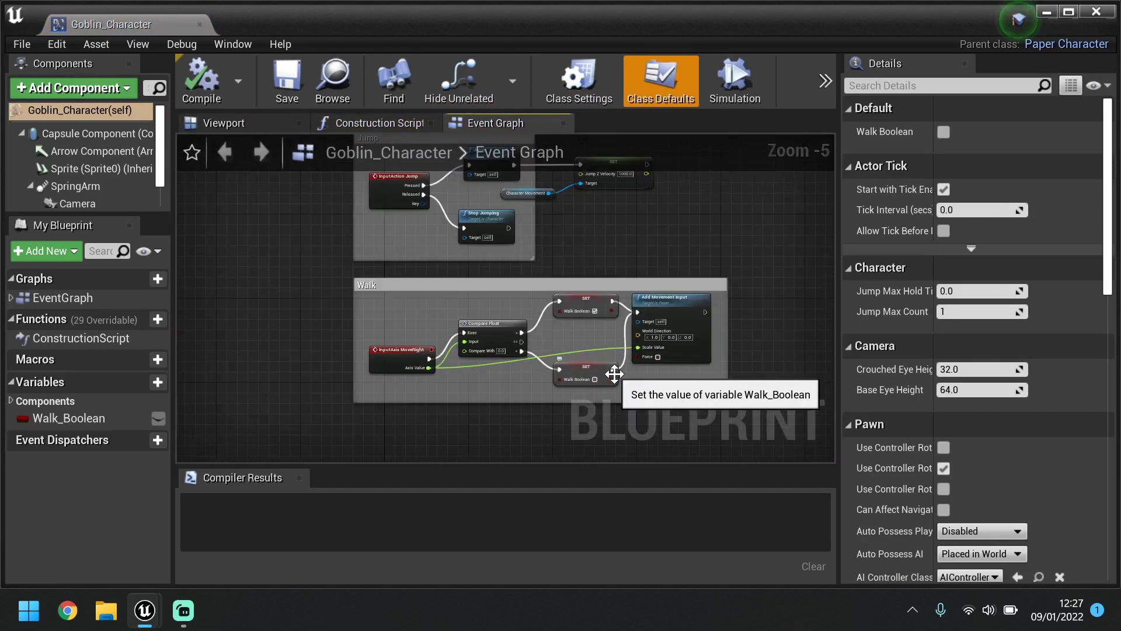
{"action": "scroll", "coordinate": [615, 374], "scroll_direction": "up", "scroll_amount": 2}
{"action": "scroll", "coordinate": [614, 377], "scroll_direction": "down", "scroll_amount": 3}
{"action": "scroll", "coordinate": [547, 185], "scroll_direction": "up", "scroll_amount": 1}
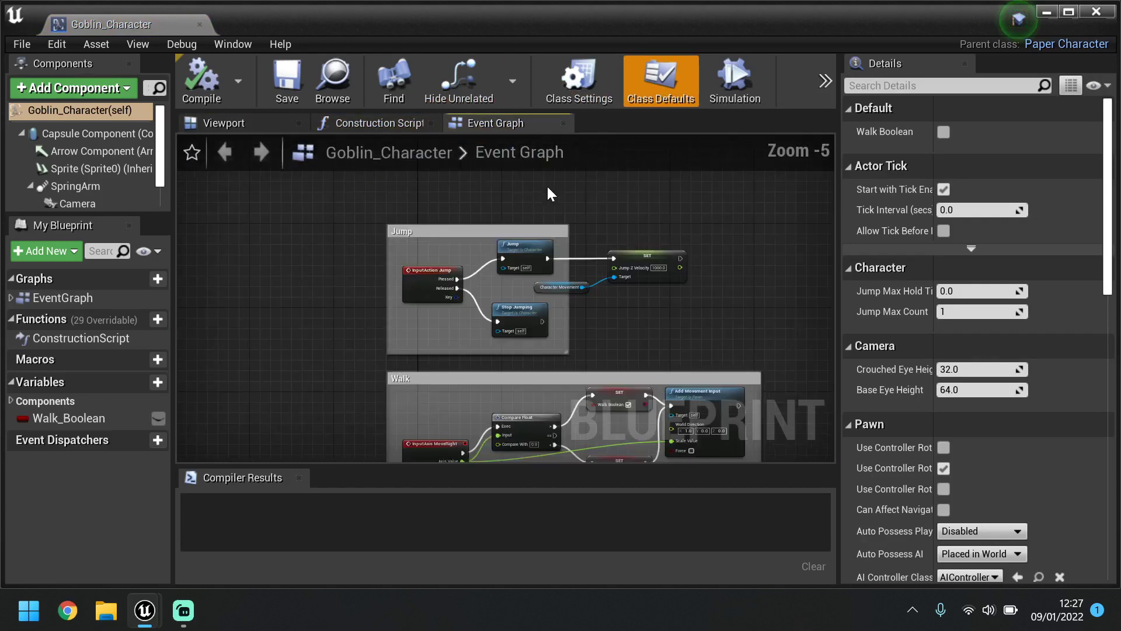
{"action": "scroll", "coordinate": [618, 259], "scroll_direction": "up", "scroll_amount": 3}
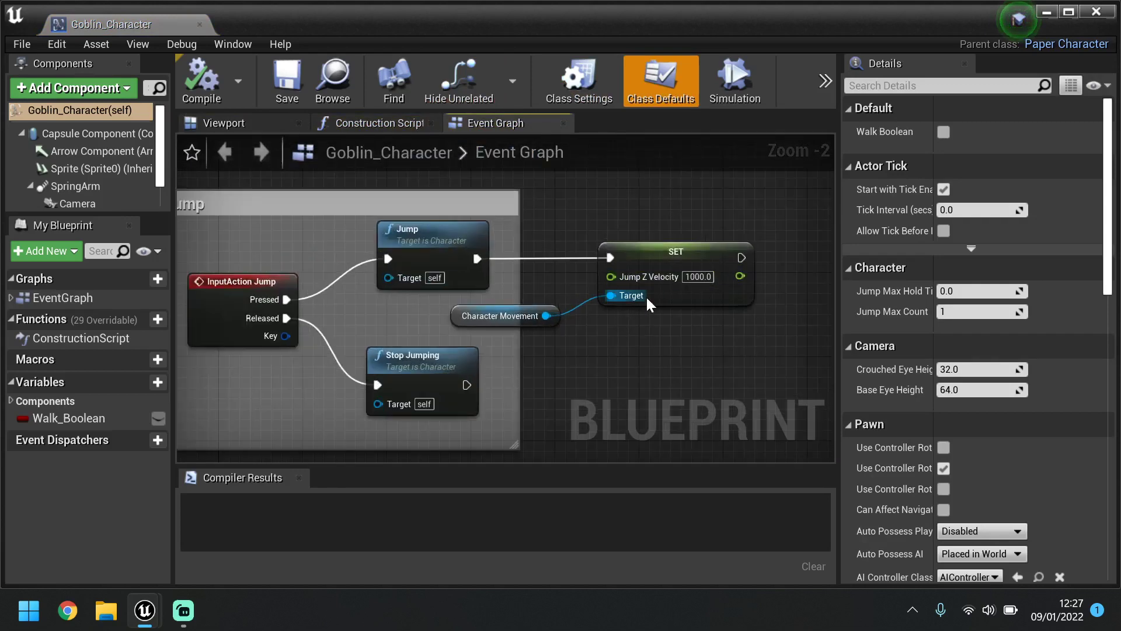
Inspect the goblin's Sprite, SpringArm and Camera components in the character preview.
{"action": "left_click", "coordinate": [221, 121]}
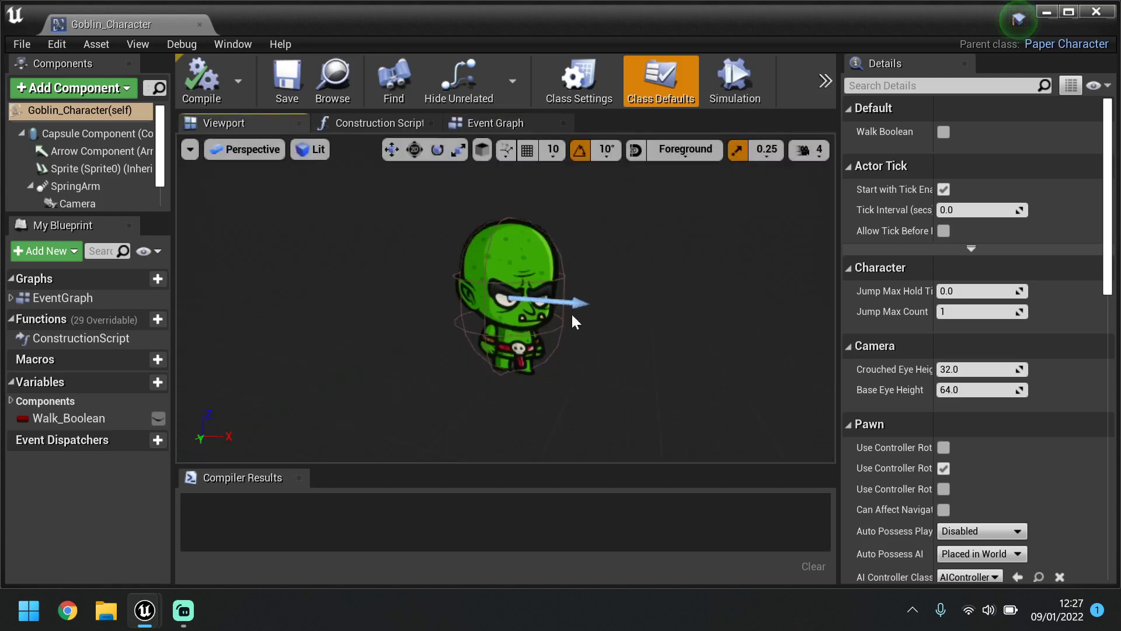
{"action": "left_click", "coordinate": [533, 320]}
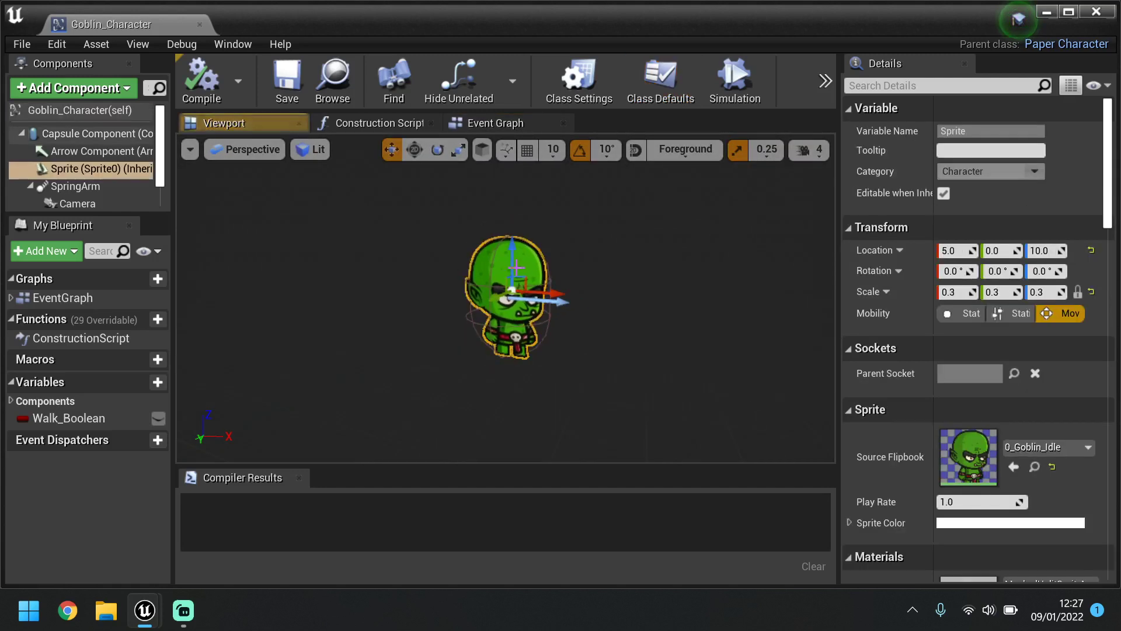
{"action": "left_click", "coordinate": [66, 188]}
{"action": "left_click", "coordinate": [65, 204]}
{"action": "scroll", "coordinate": [573, 306], "scroll_direction": "down", "scroll_amount": 4}
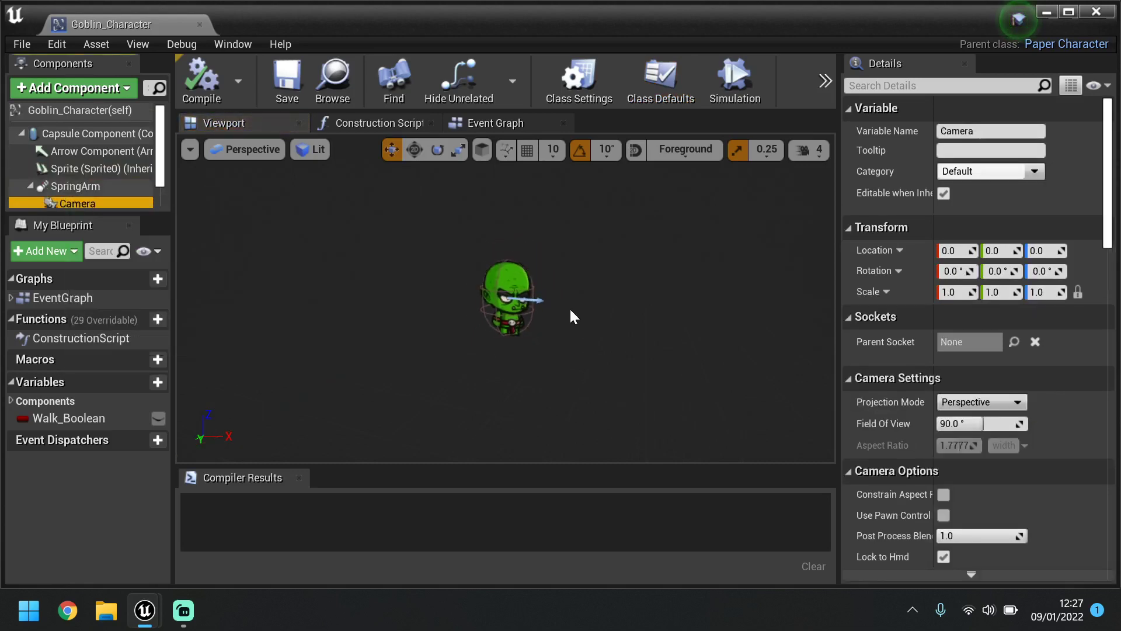
{"action": "left_click", "coordinate": [74, 186]}
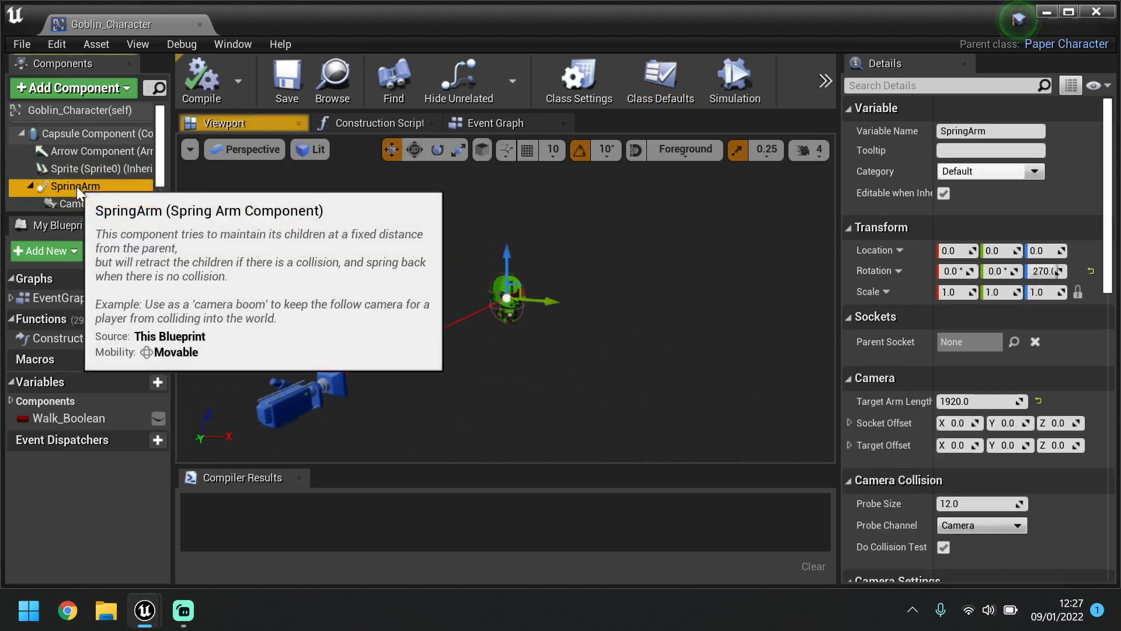
{"action": "left_click", "coordinate": [334, 381]}
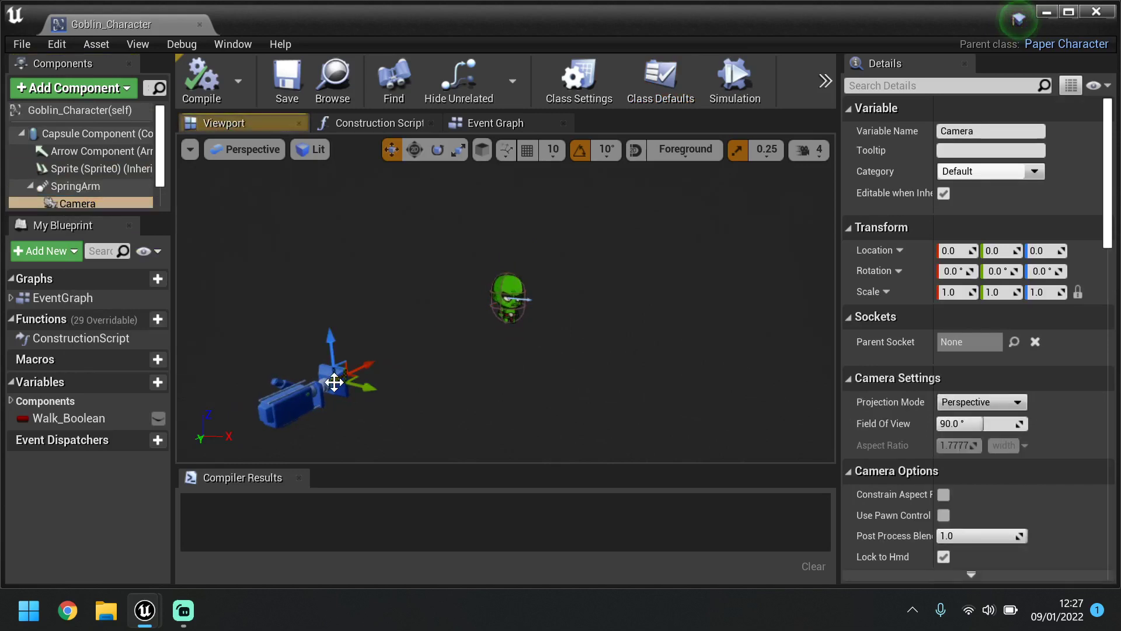
{"action": "left_click", "coordinate": [80, 201]}
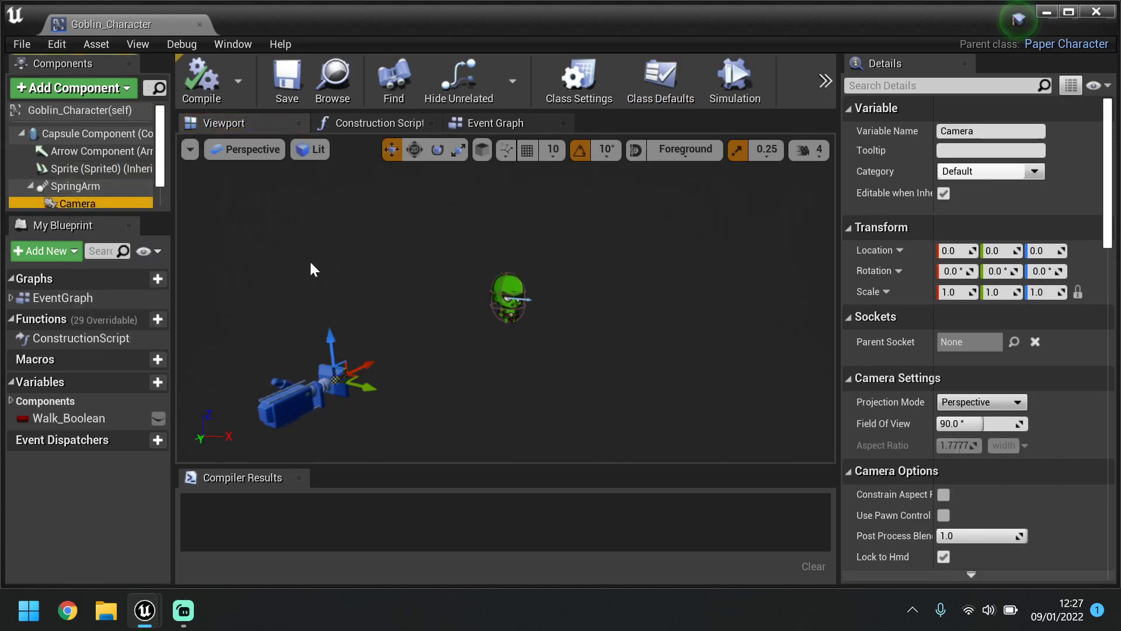
Set the Camera component's projection mode to Orthographic.
{"action": "left_click", "coordinate": [985, 404]}
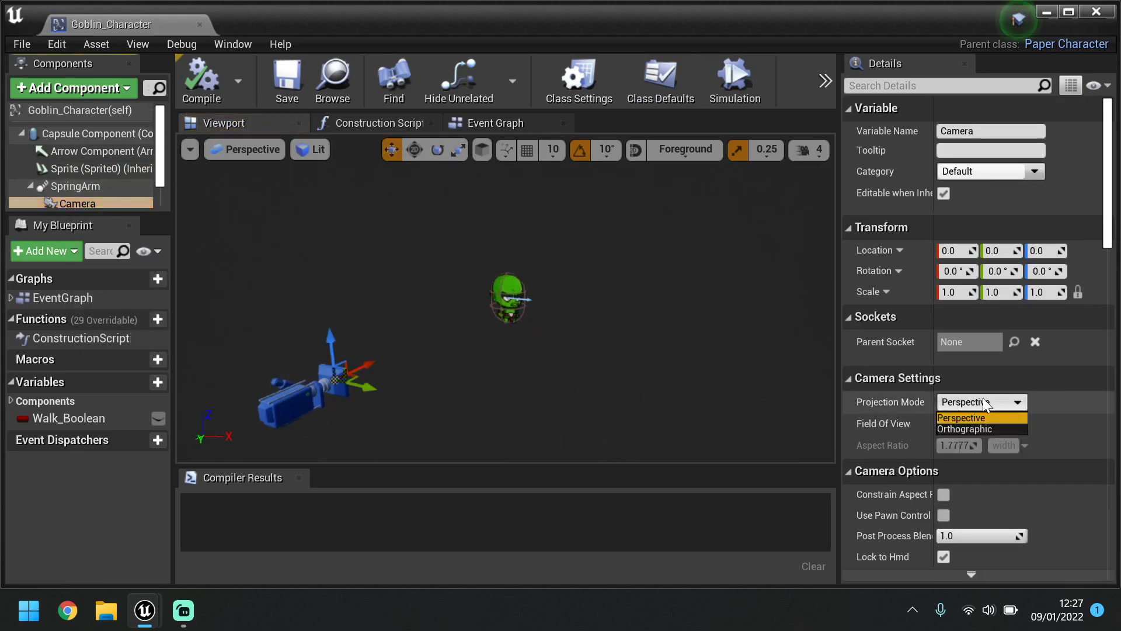
{"action": "left_click", "coordinate": [981, 417]}
{"action": "left_click", "coordinate": [67, 187]}
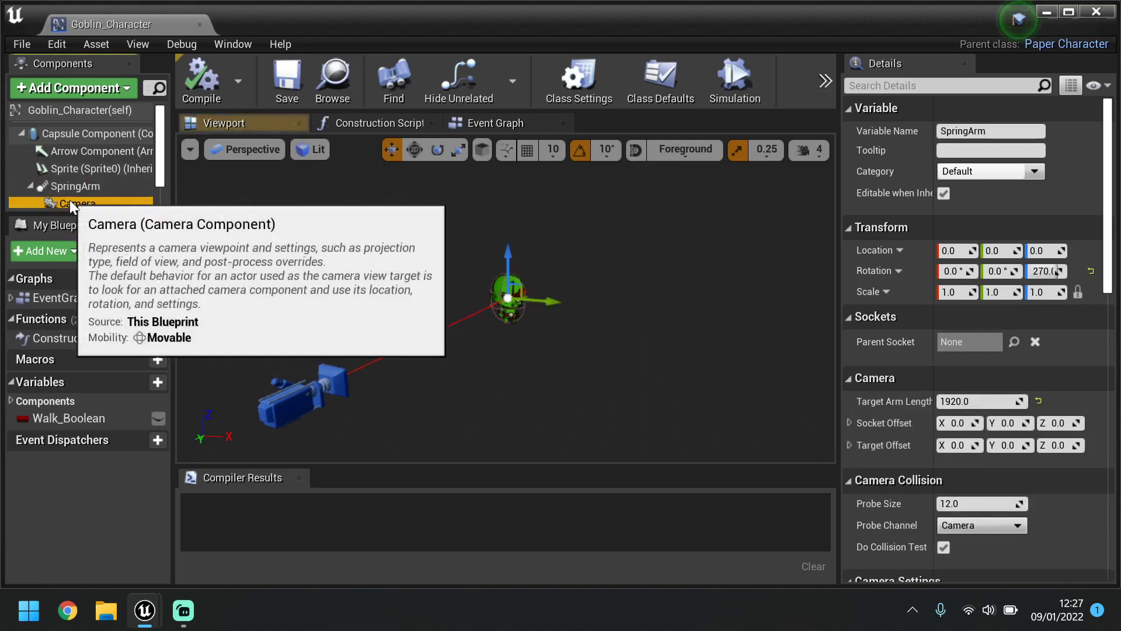
{"action": "left_click", "coordinate": [69, 199]}
{"action": "left_click", "coordinate": [947, 402]}
{"action": "left_click", "coordinate": [965, 429]}
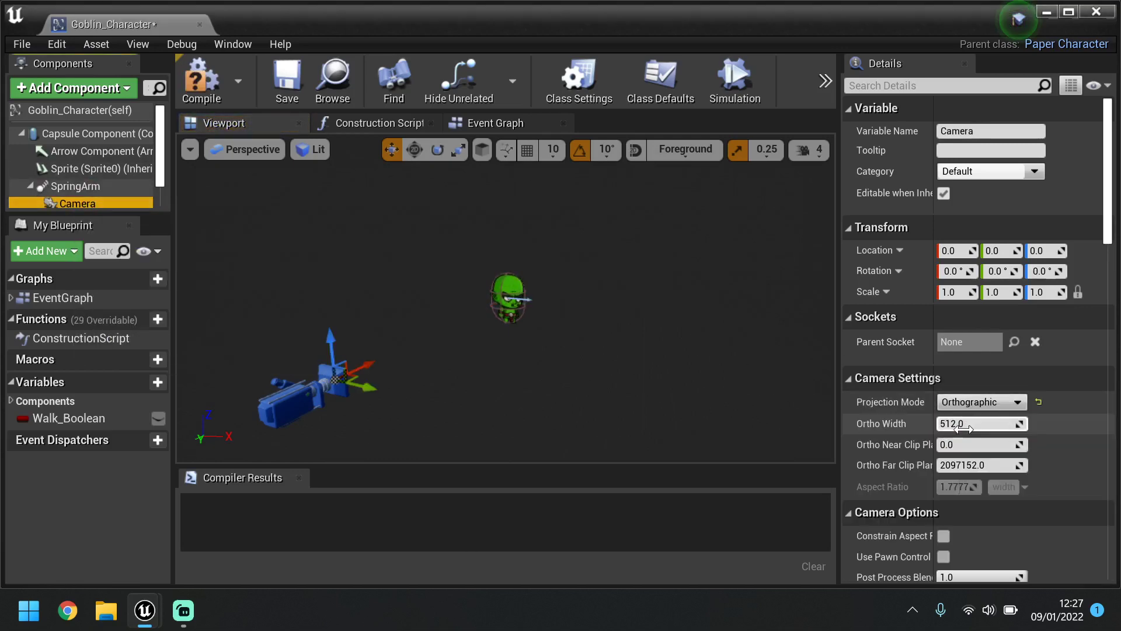
{"action": "left_click", "coordinate": [978, 422]}
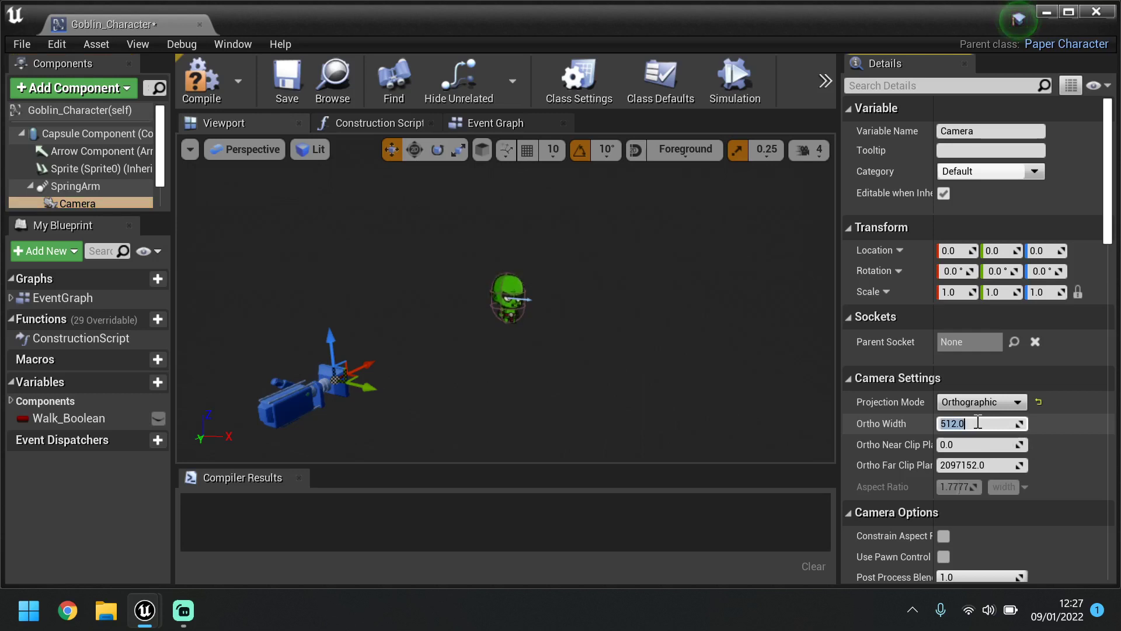
{"action": "left_click", "coordinate": [1060, 434]}
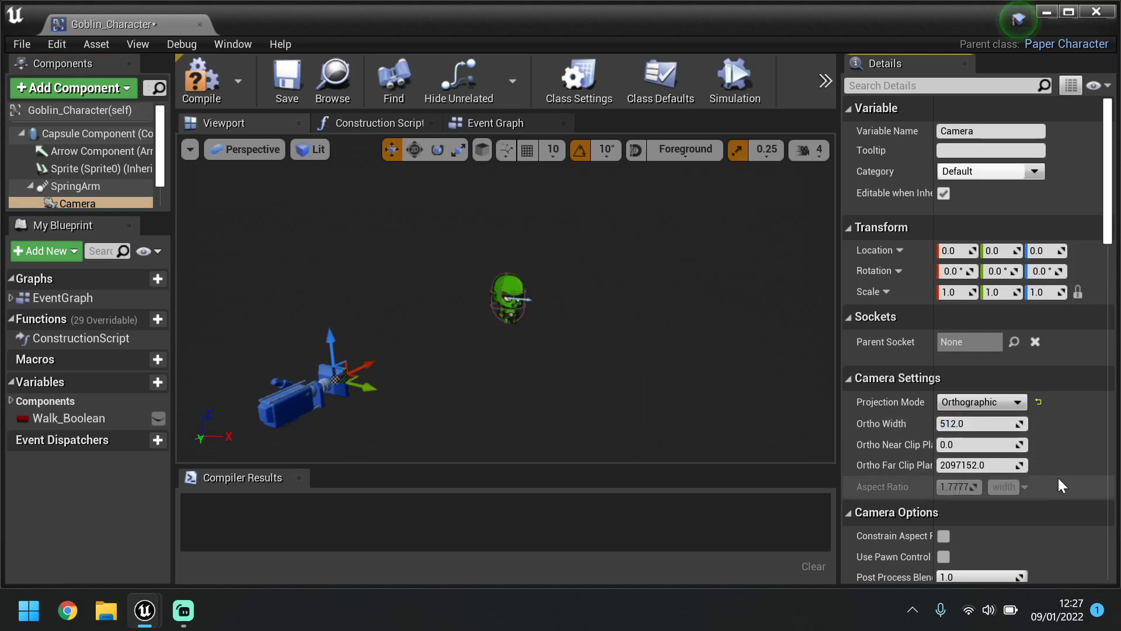
Save and compile the Goblin_Character blueprint and close its editor.
{"action": "left_click", "coordinate": [288, 70]}
{"action": "left_click", "coordinate": [201, 75]}
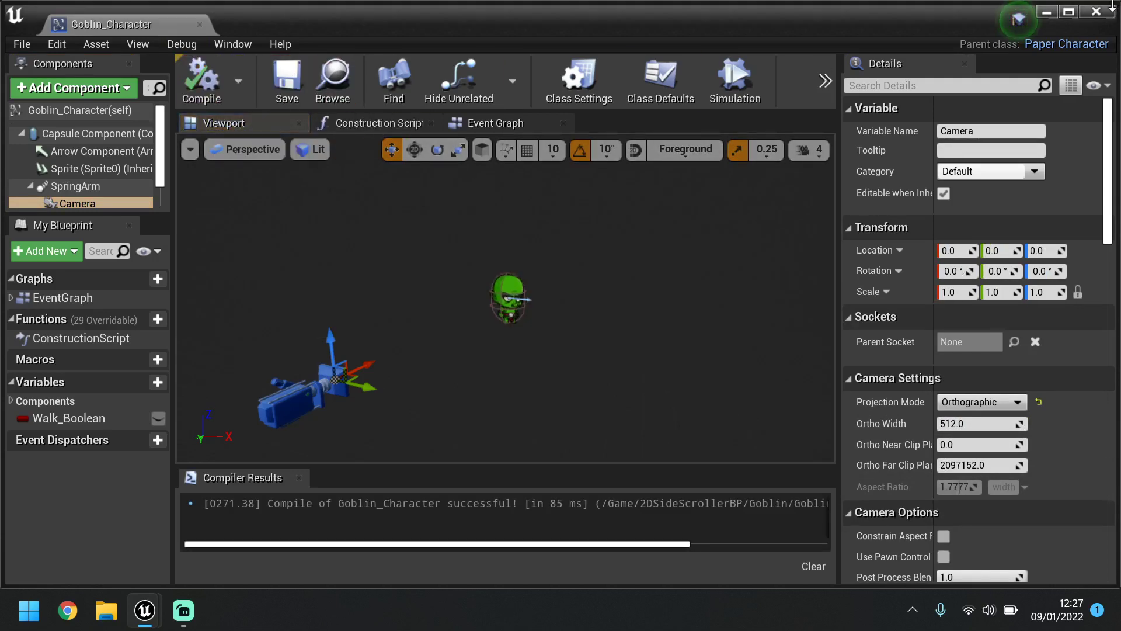
{"action": "left_click", "coordinate": [1097, 11]}
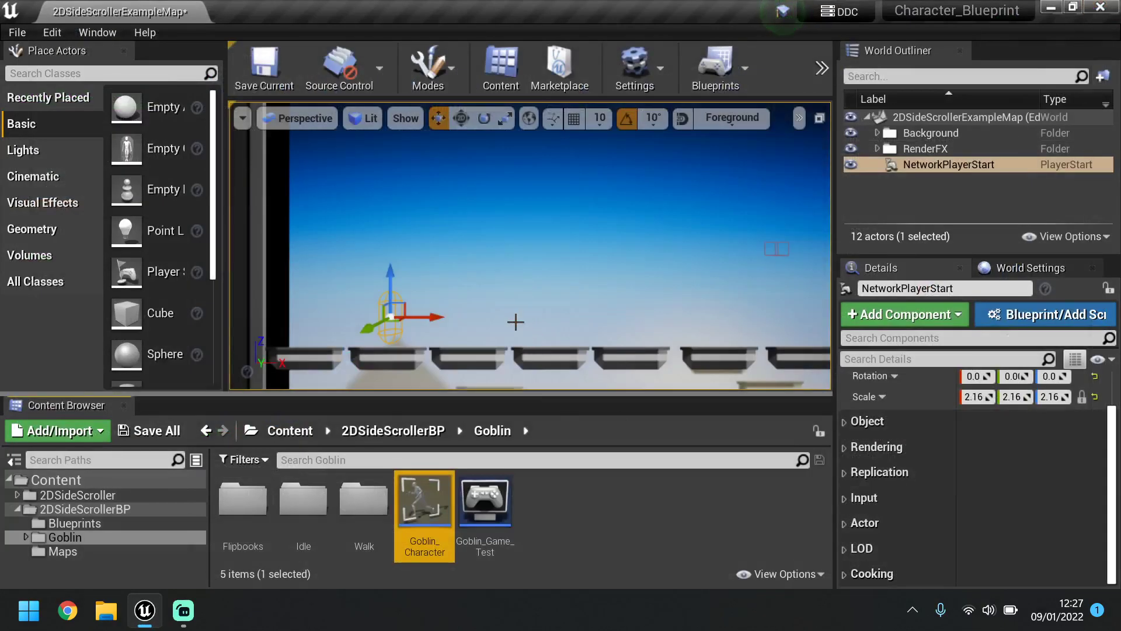
Examine the player start, the background sprite and the row of ledges in the level.
{"action": "scroll", "coordinate": [487, 216], "scroll_direction": "down", "scroll_amount": 6}
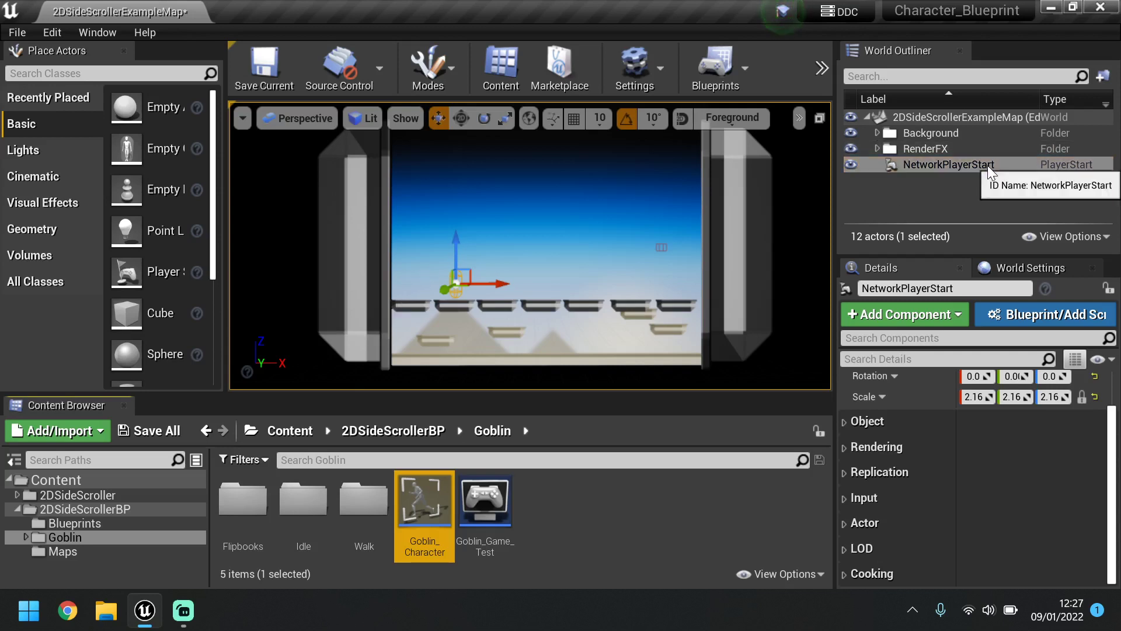
{"action": "scroll", "coordinate": [435, 298], "scroll_direction": "up", "scroll_amount": 5}
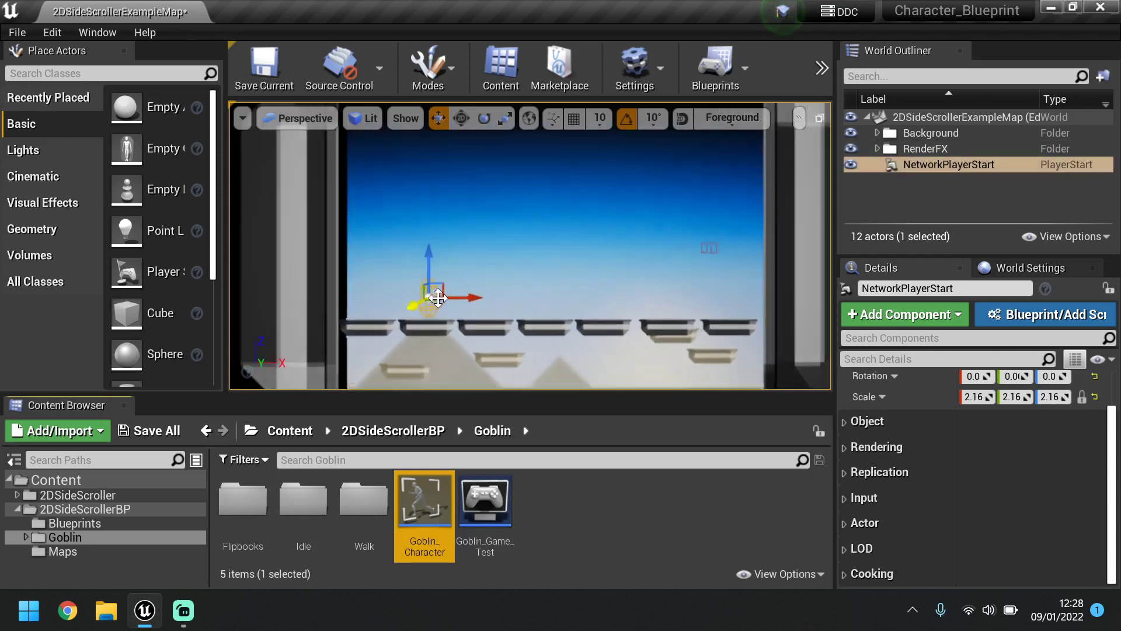
{"action": "scroll", "coordinate": [441, 289], "scroll_direction": "down", "scroll_amount": 3}
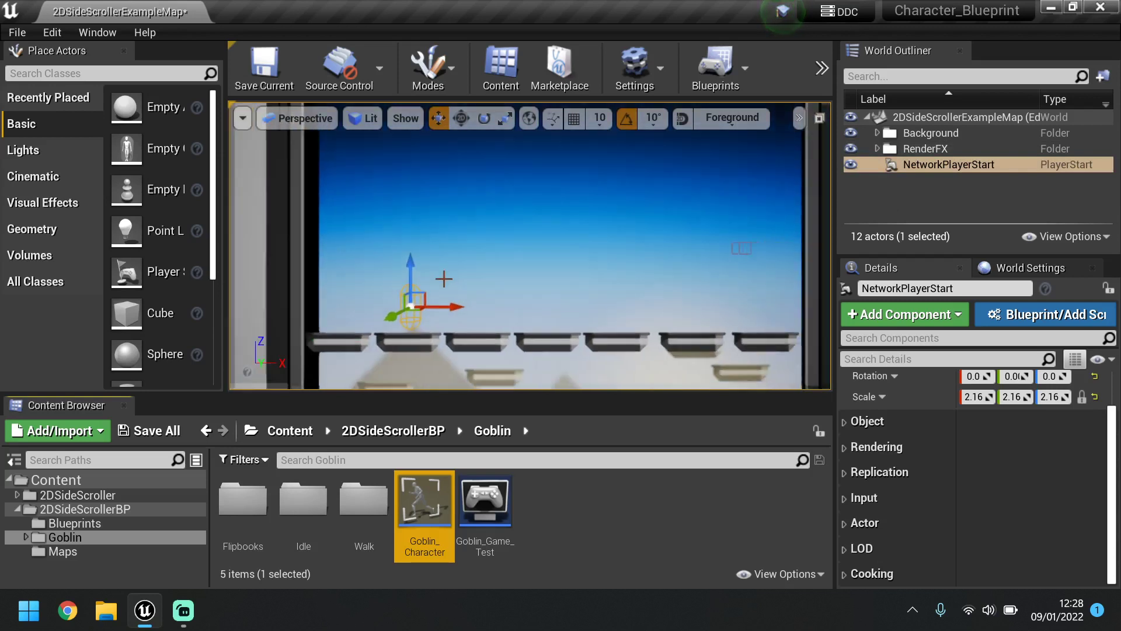
{"action": "scroll", "coordinate": [444, 279], "scroll_direction": "down", "scroll_amount": 2}
{"action": "left_click", "coordinate": [552, 229]}
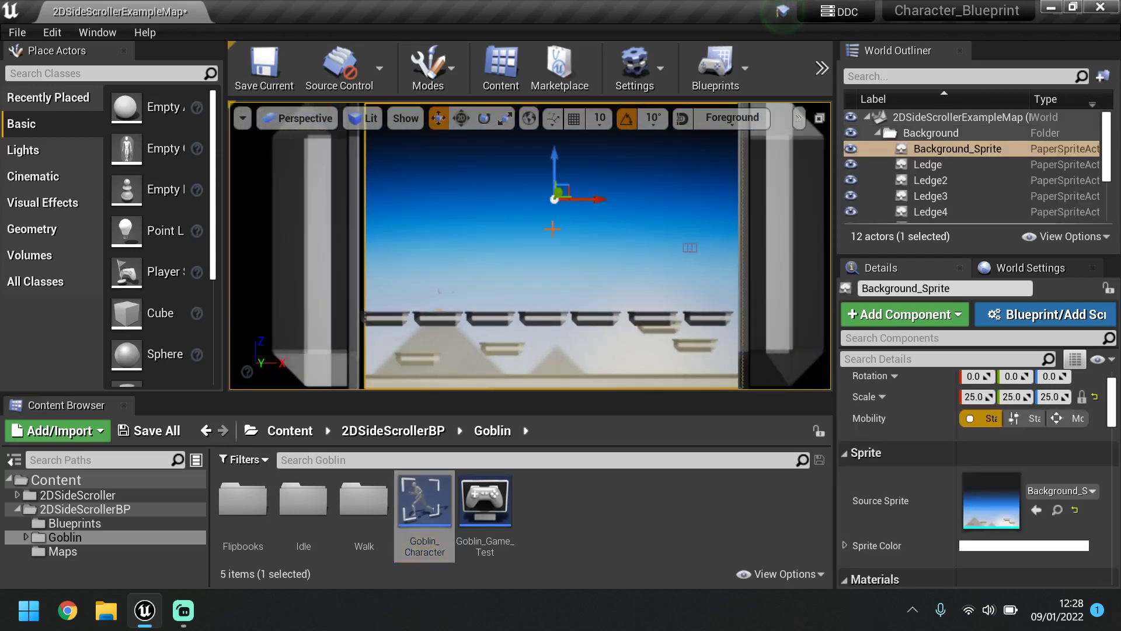
{"action": "left_click", "coordinate": [585, 319]}
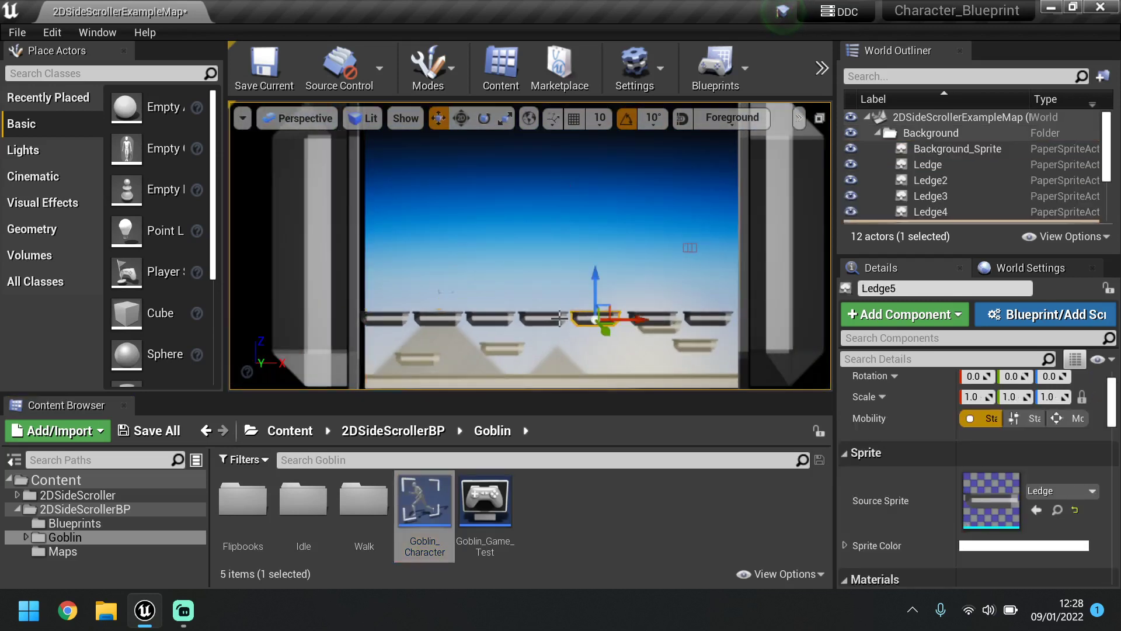
{"action": "left_click", "coordinate": [555, 319]}
{"action": "left_click", "coordinate": [483, 318]}
{"action": "left_click", "coordinate": [417, 319]}
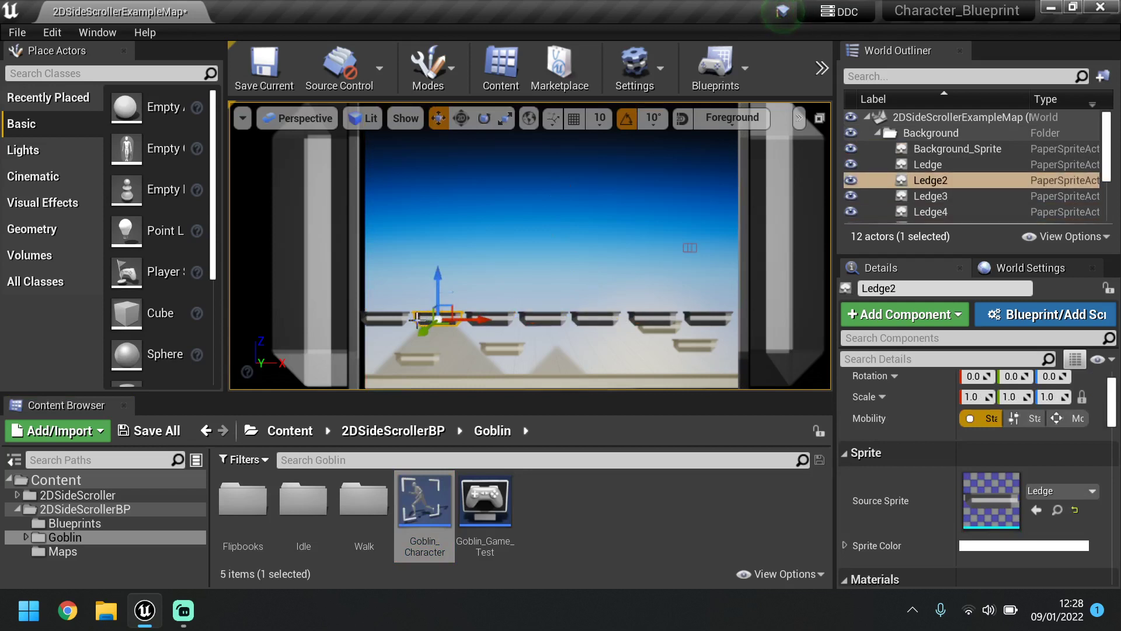
{"action": "left_click", "coordinate": [393, 267]}
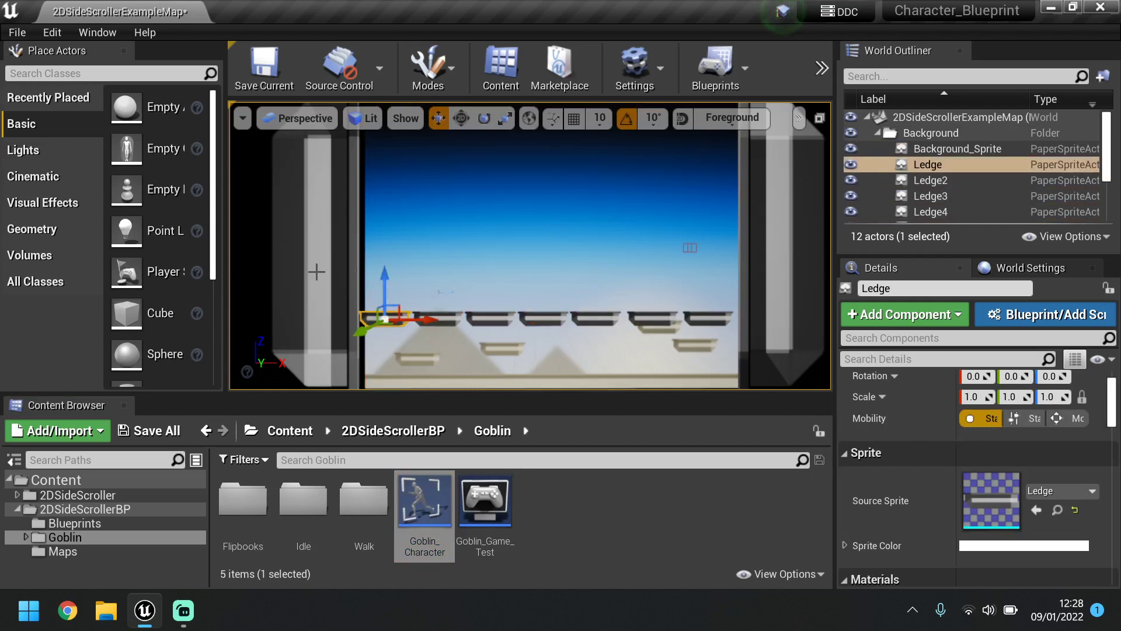
Delete the two tall ledge sprites, Ledge8 and Ledge9, that wall off both sides of the level.
{"action": "left_click", "coordinate": [337, 259]}
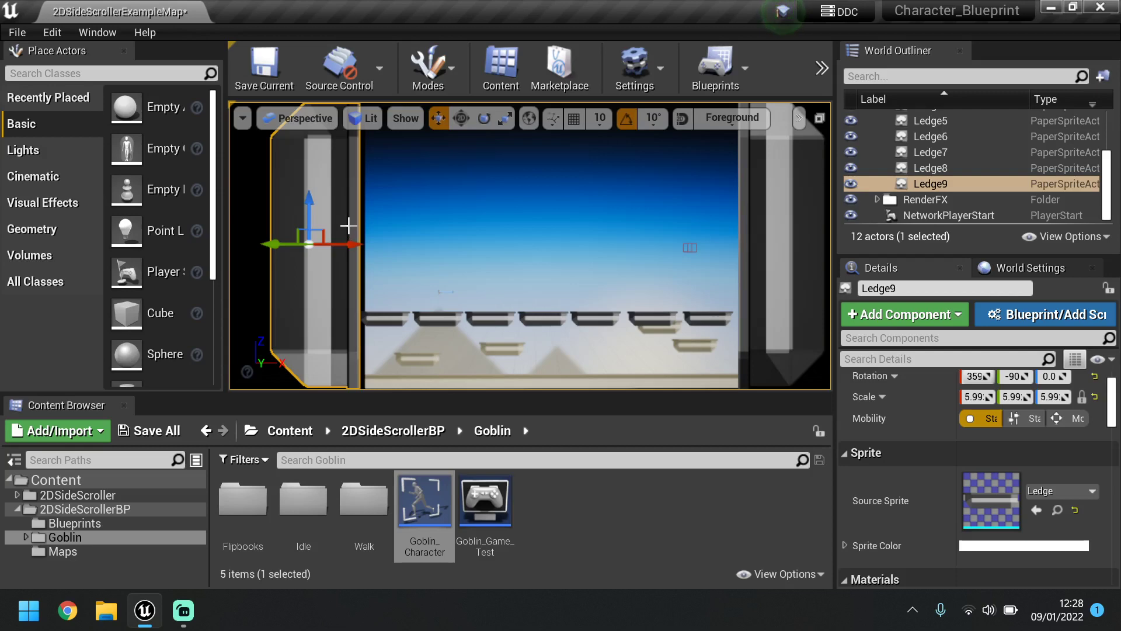
{"action": "key", "text": "Delete"}
{"action": "left_click", "coordinate": [769, 196]}
{"action": "key", "text": "Delete"}
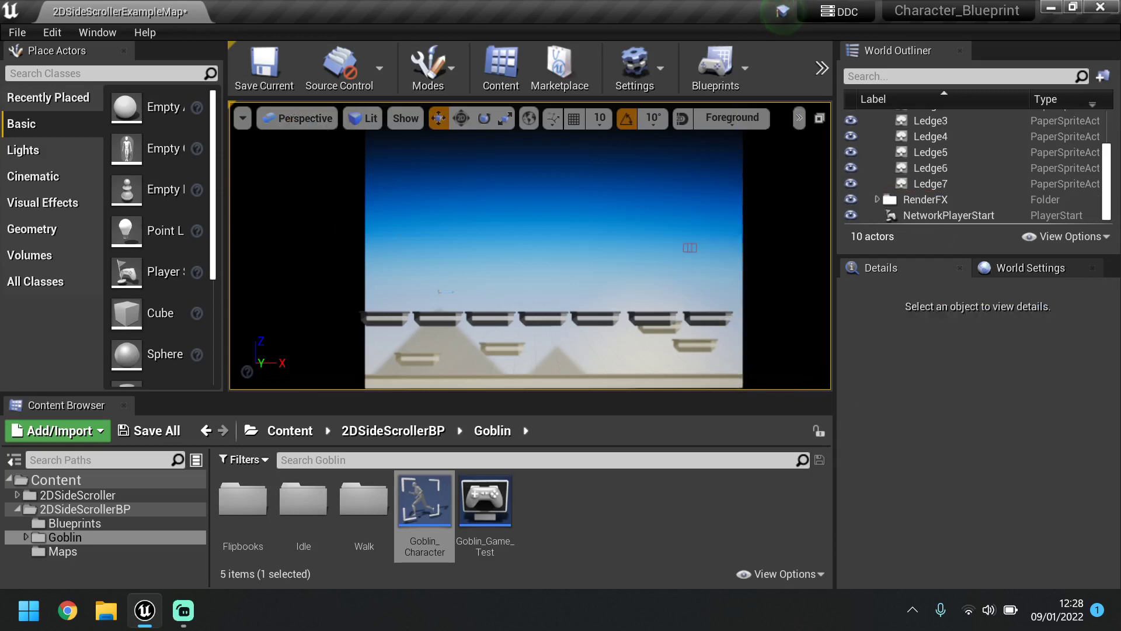
Delete the two rightmost ledges of the platform row, Ledge6 and Ledge7.
{"action": "left_click", "coordinate": [708, 319]}
{"action": "key", "text": "Delete"}
{"action": "left_click", "coordinate": [651, 319]}
{"action": "key", "text": "Delete"}
Delete the five remaining ledge sprites, Ledge through Ledge5, from the level.
{"action": "left_click", "coordinate": [590, 318]}
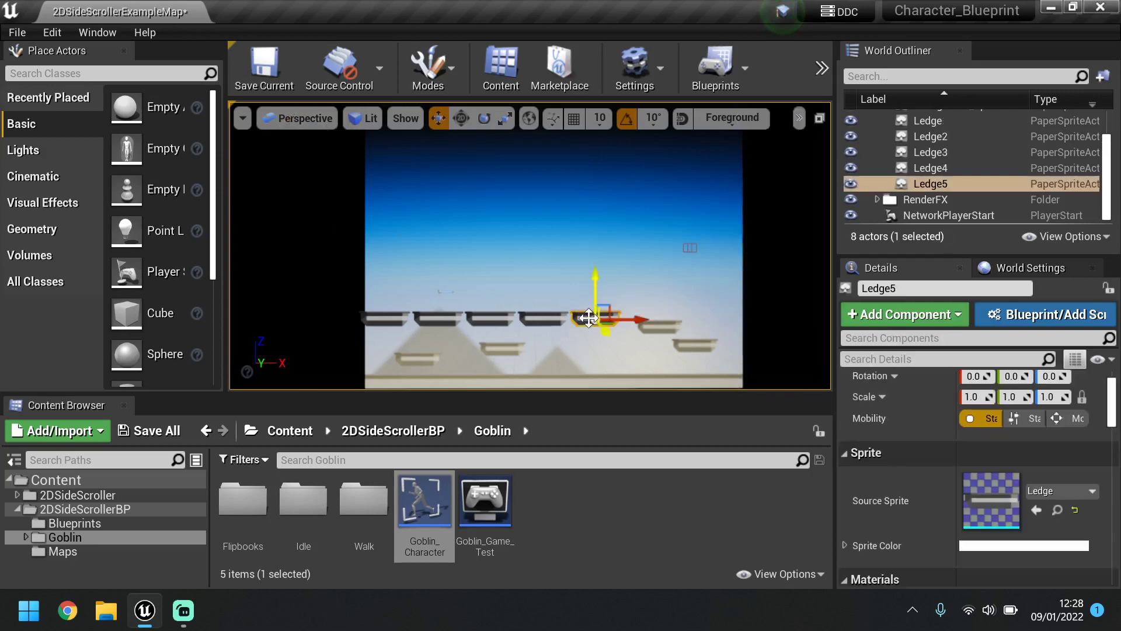
{"action": "scroll", "coordinate": [987, 175], "scroll_direction": "up", "scroll_amount": 3}
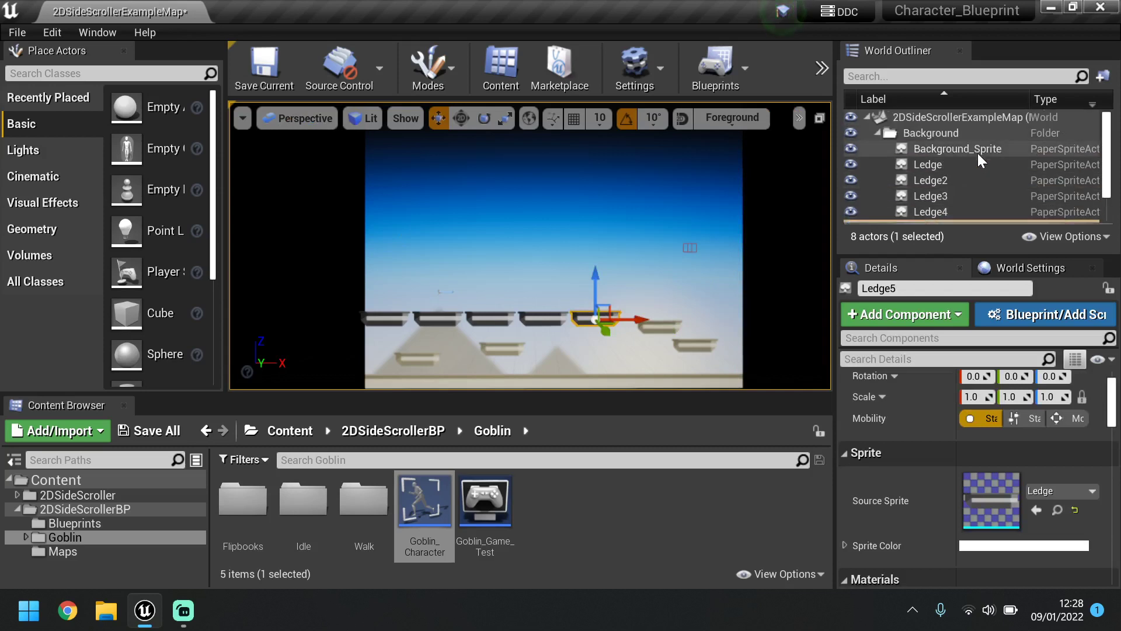
{"action": "left_click", "coordinate": [978, 166], "text": "shift"}
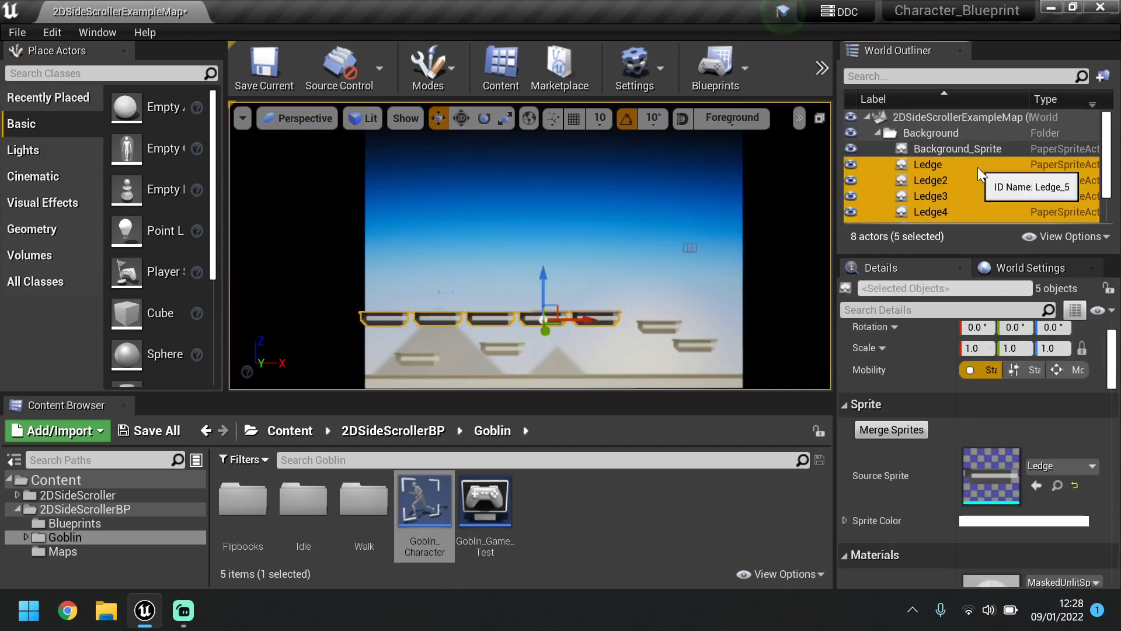
{"action": "key", "text": "Delete"}
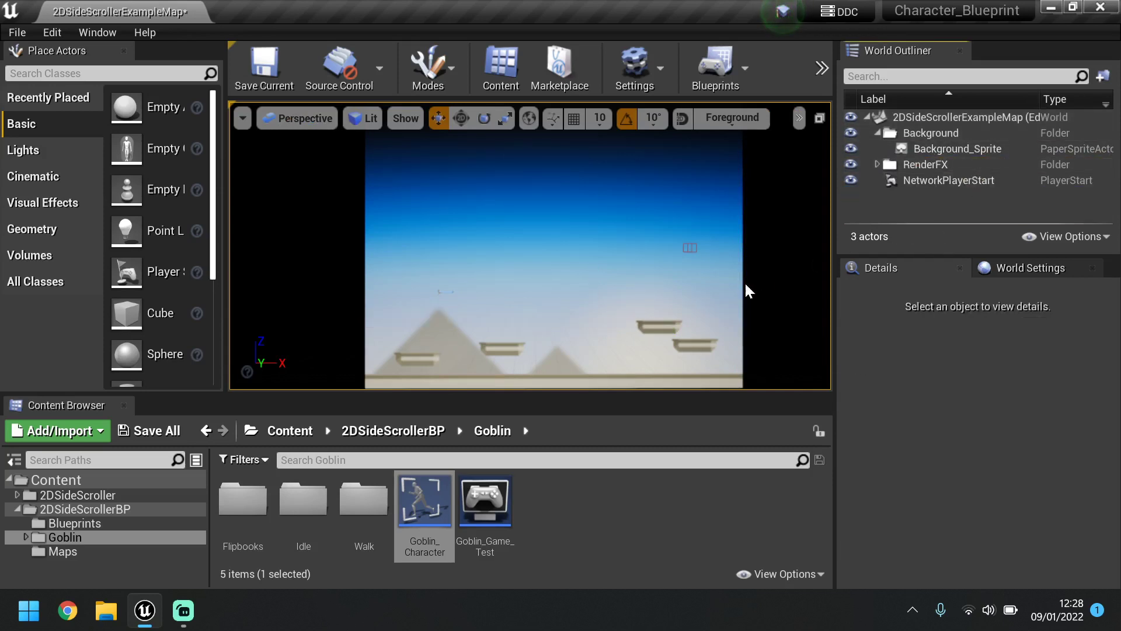
Delete the Background_Sprite from the level and select the NetworkPlayerStart.
{"action": "left_click", "coordinate": [719, 258]}
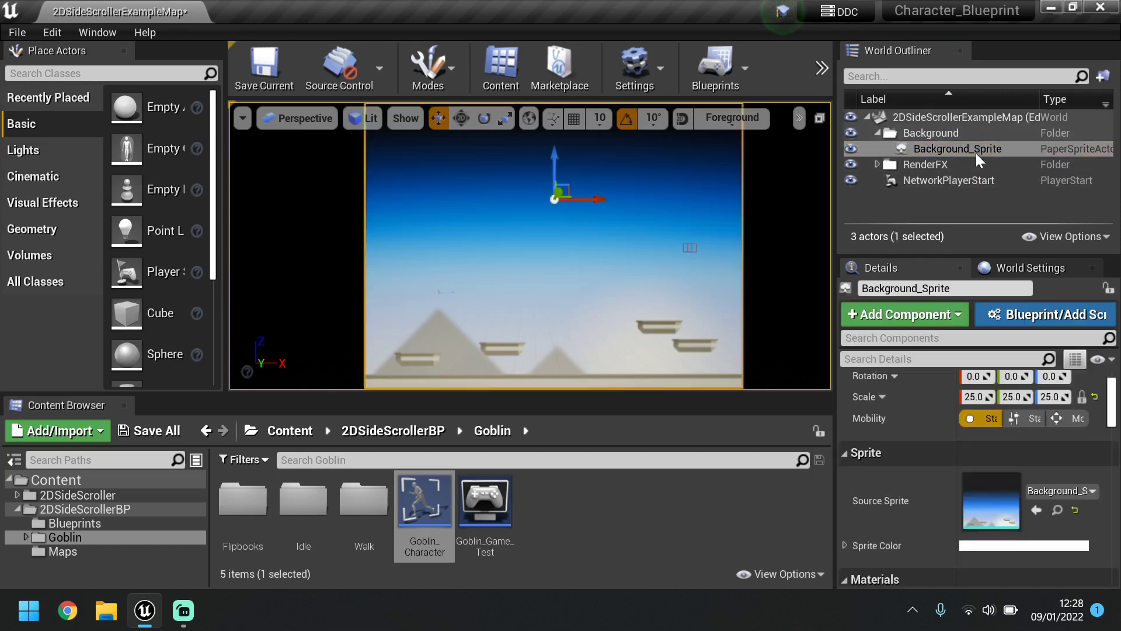
{"action": "key", "text": "Delete"}
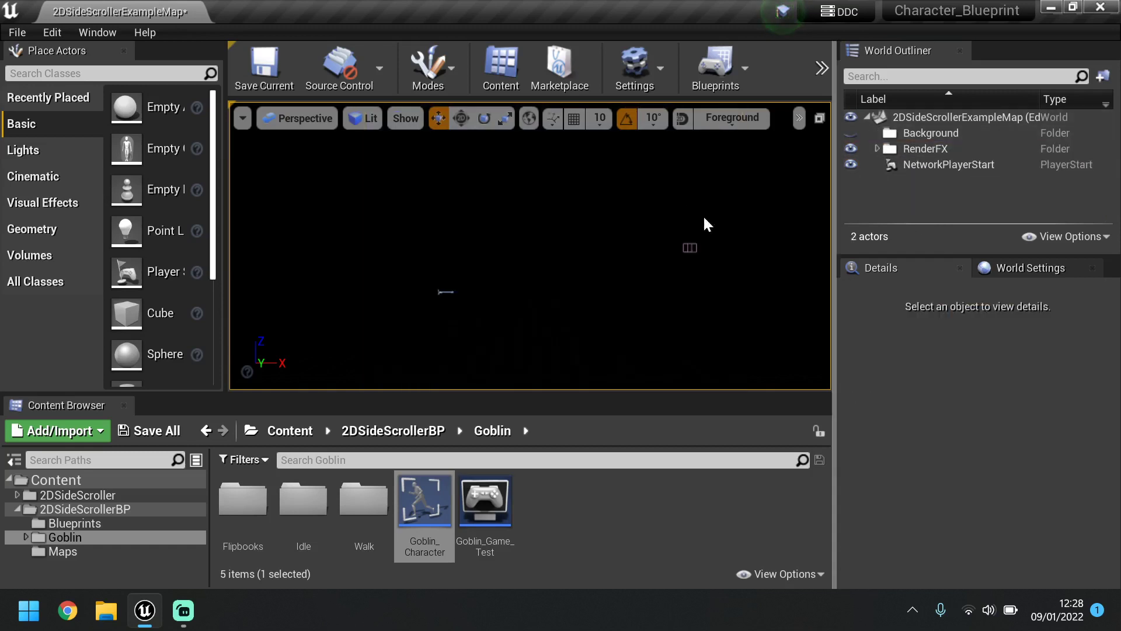
{"action": "left_click", "coordinate": [948, 164]}
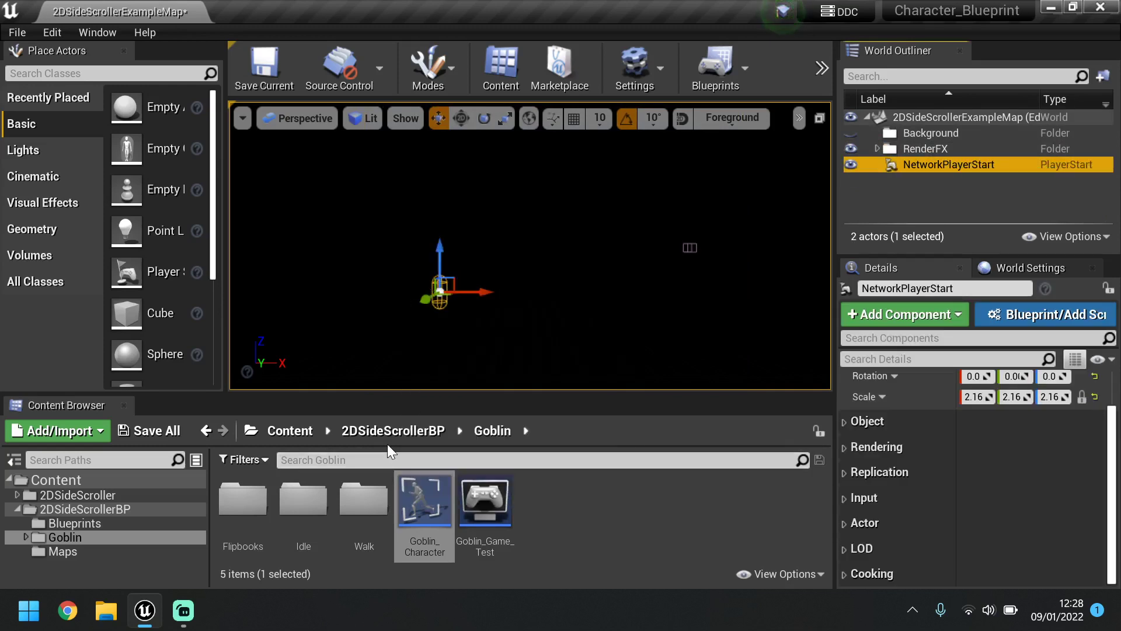
Create a folder named Background inside the 2DSideScrollerBP content folder and open it.
{"action": "left_click", "coordinate": [398, 431]}
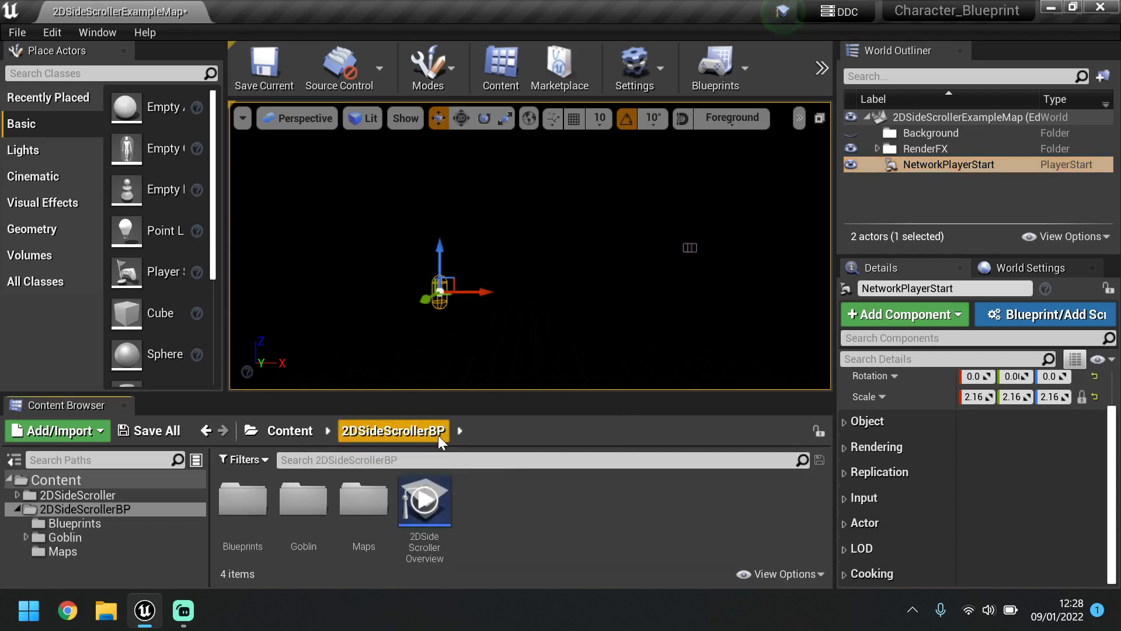
{"action": "right_click", "coordinate": [504, 525]}
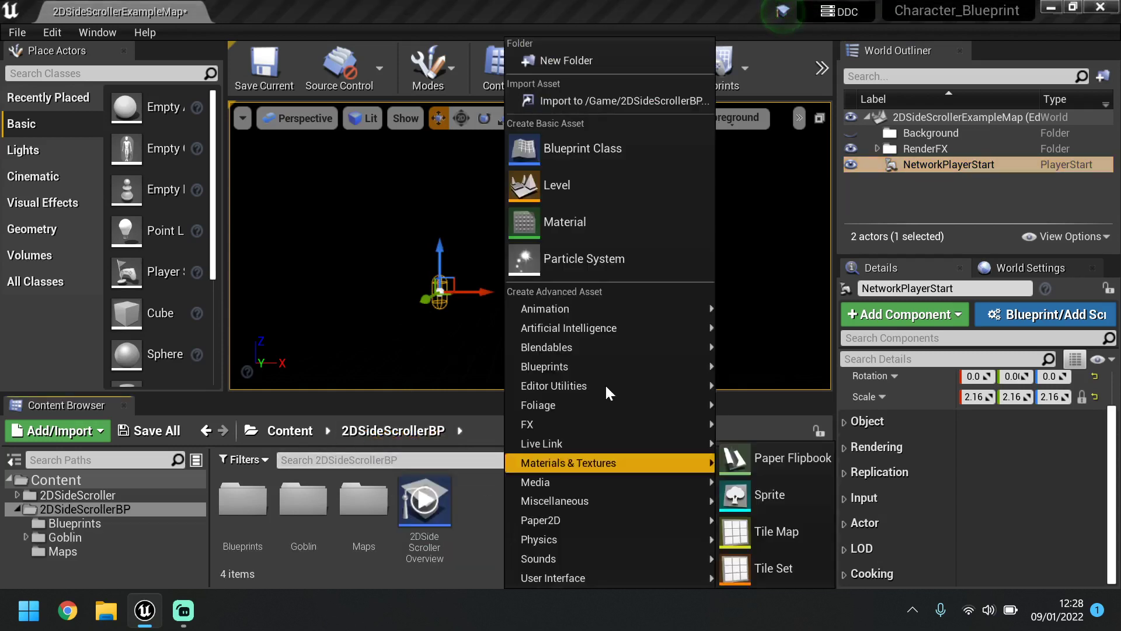
{"action": "left_click", "coordinate": [653, 68]}
{"action": "key", "text": "BackSpace"}
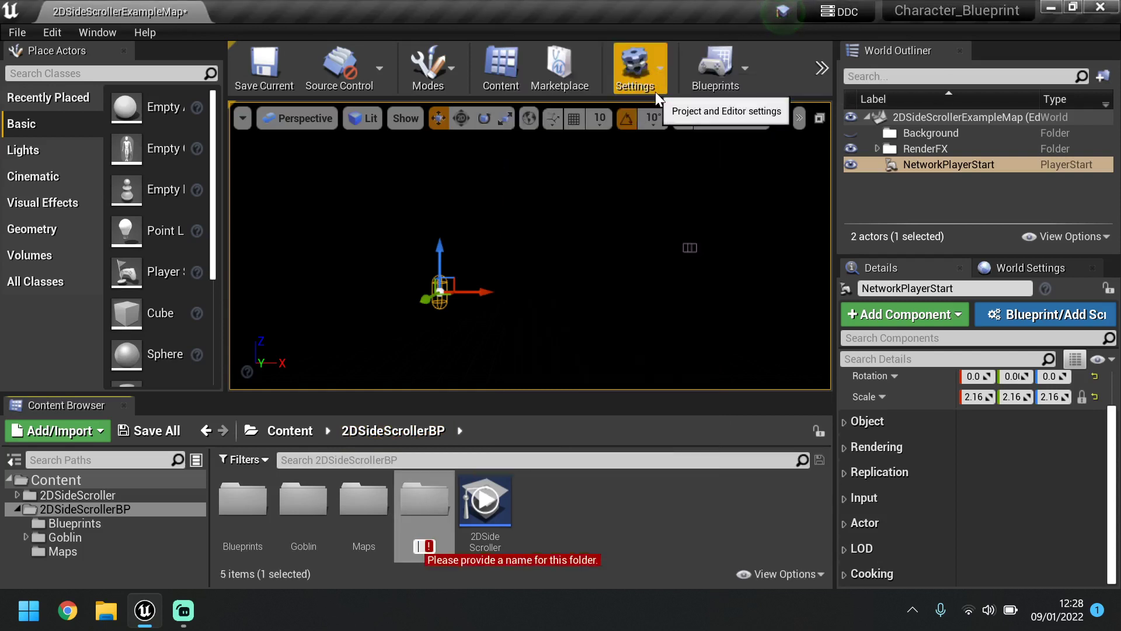
{"action": "type", "text": "Ba"}
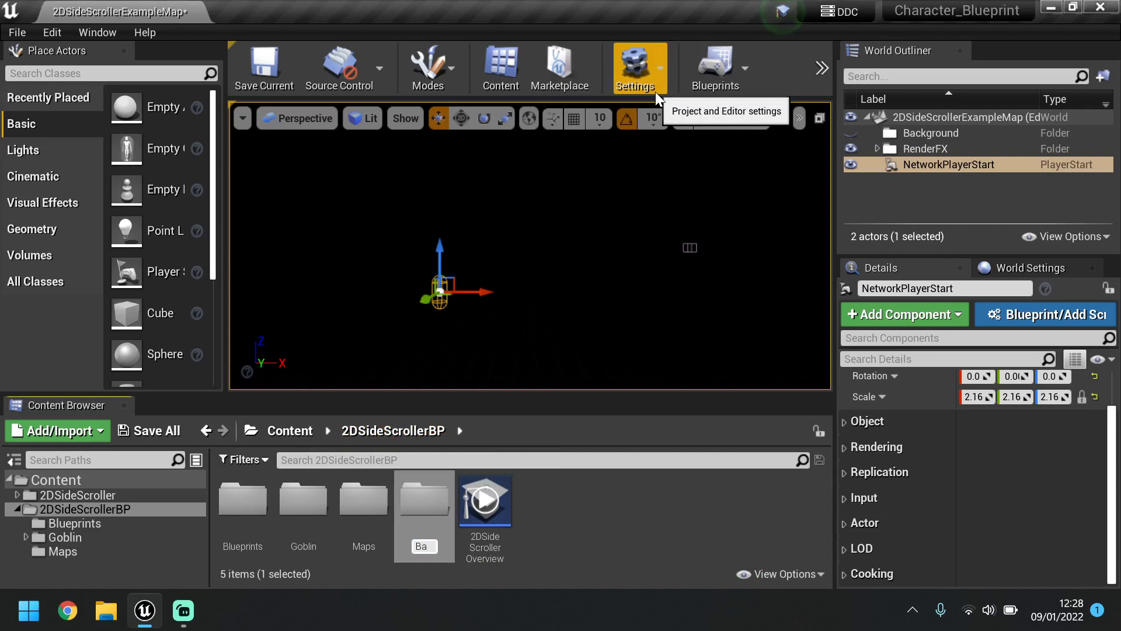
{"action": "type", "text": "ckground"}
{"action": "key", "text": "Return"}
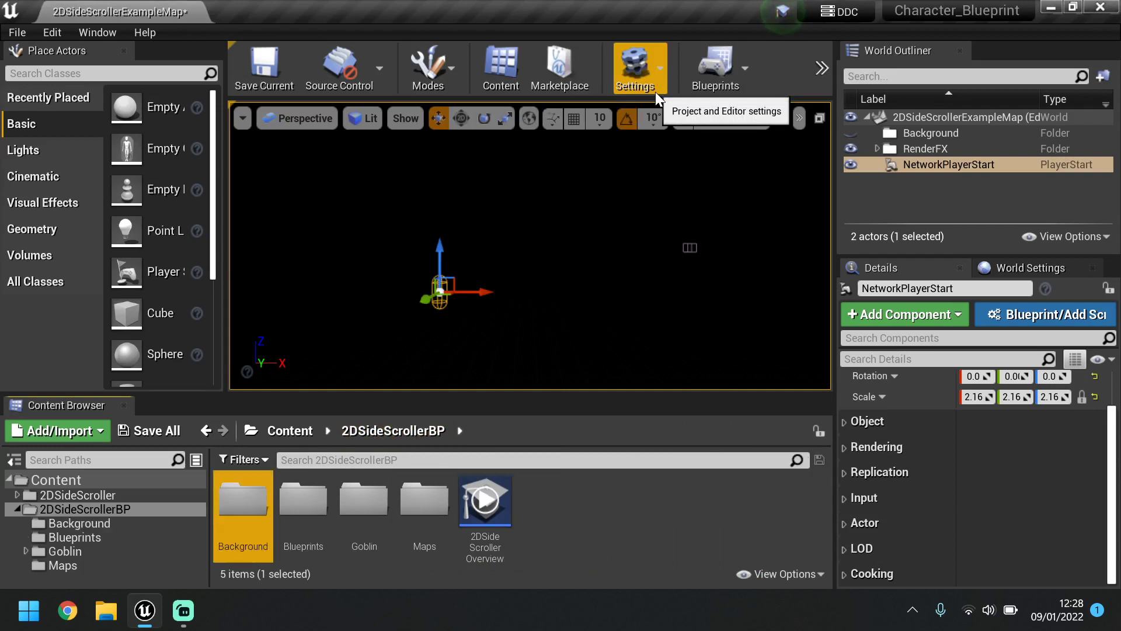
{"action": "double_click", "coordinate": [252, 520]}
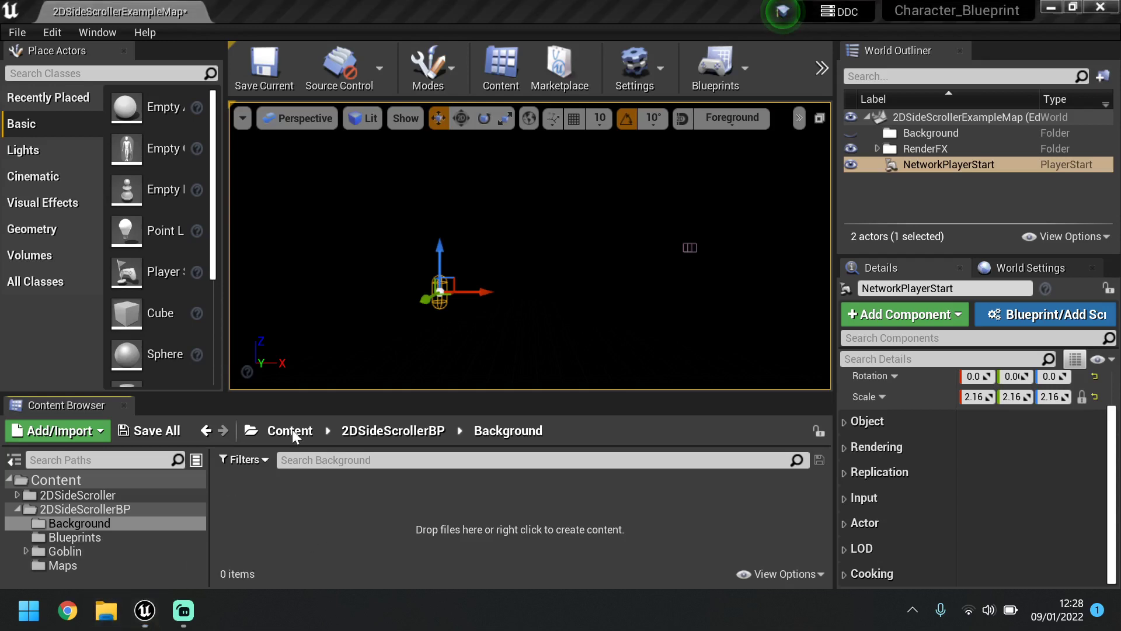
Import the Background_Dungeon Photoshop file from the desktop's 2D Game\Medievil_Assets folder into the project's Background folder.
{"action": "key", "text": "super+e"}
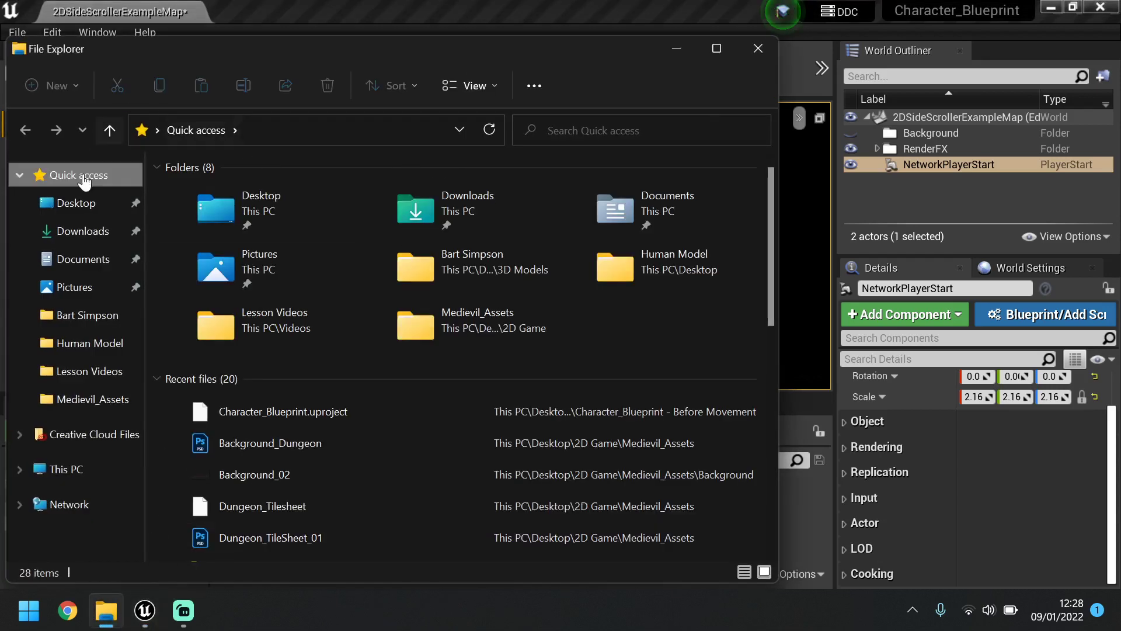
{"action": "left_click", "coordinate": [76, 204]}
{"action": "double_click", "coordinate": [232, 215]}
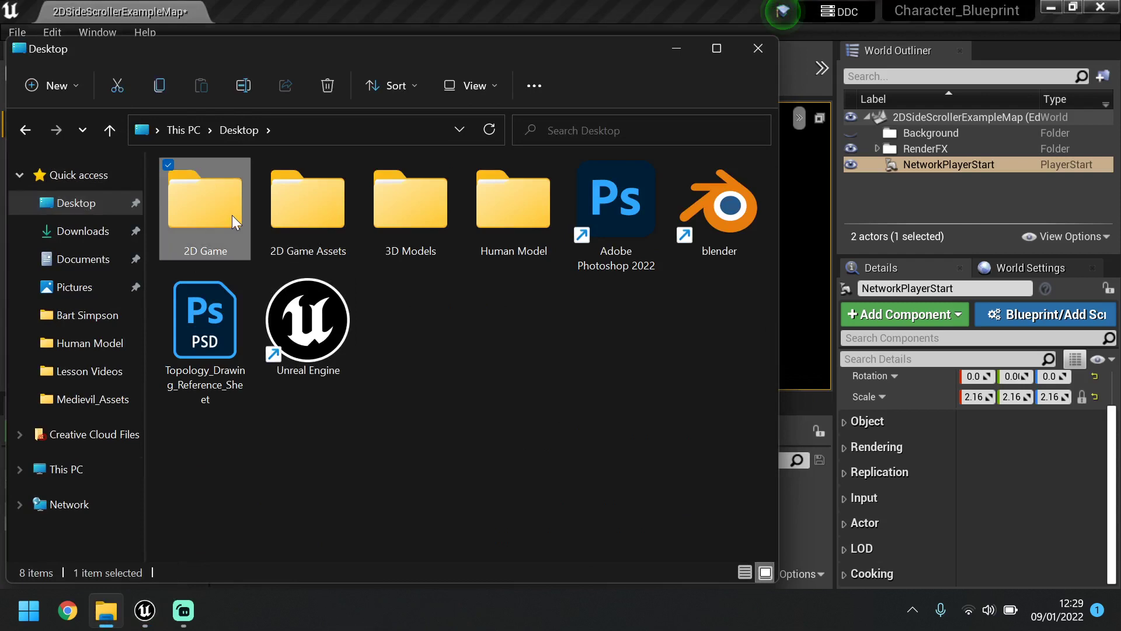
{"action": "double_click", "coordinate": [272, 304]}
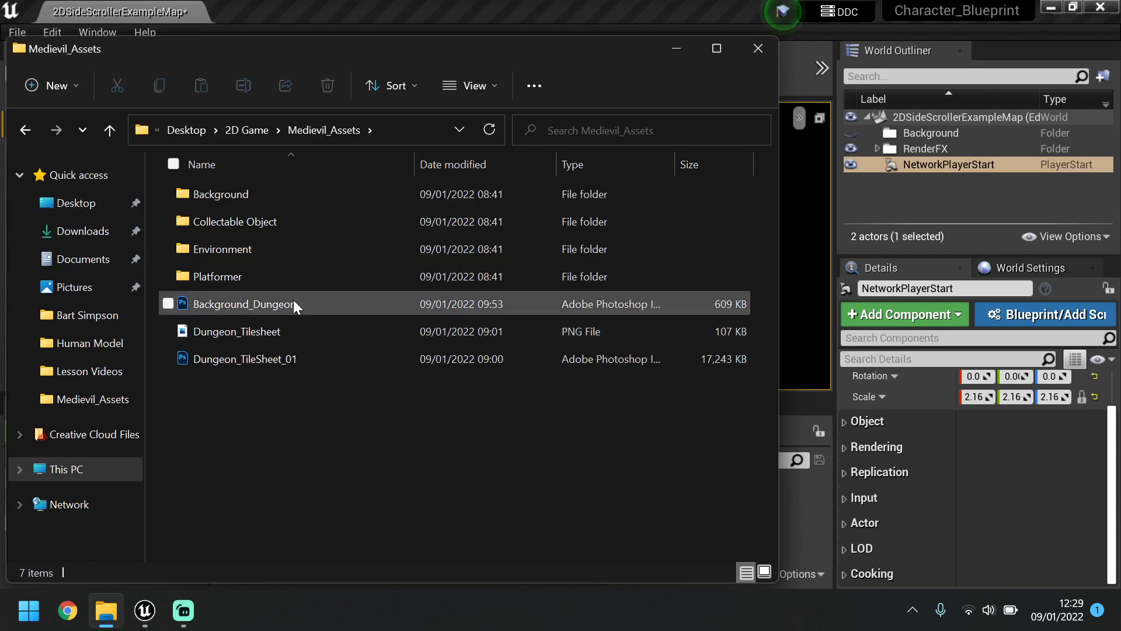
{"action": "left_click", "coordinate": [293, 299]}
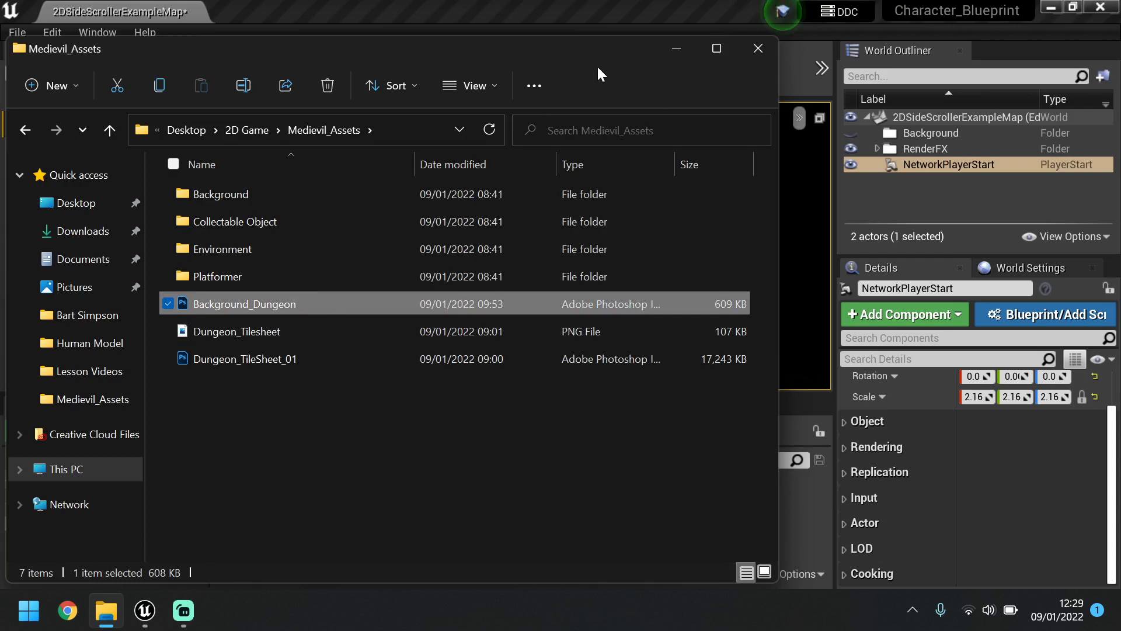
{"action": "left_click_drag", "start_coordinate": [603, 49], "coordinate": [558, 47]}
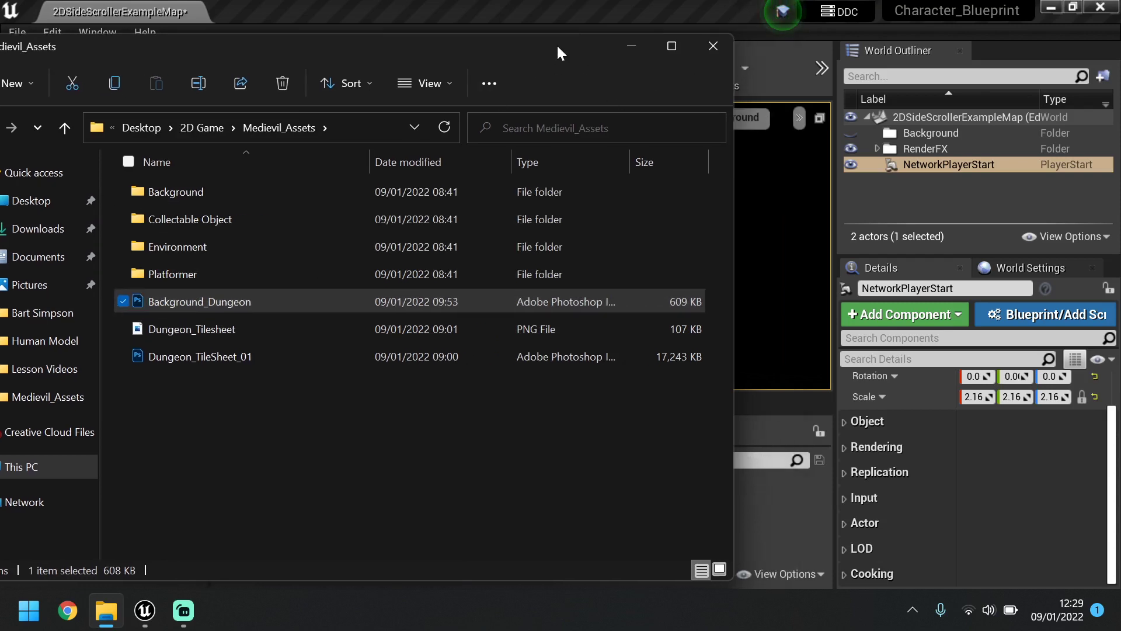
{"action": "left_click_drag", "start_coordinate": [262, 304], "coordinate": [789, 538]}
{"action": "left_click", "coordinate": [625, 47]}
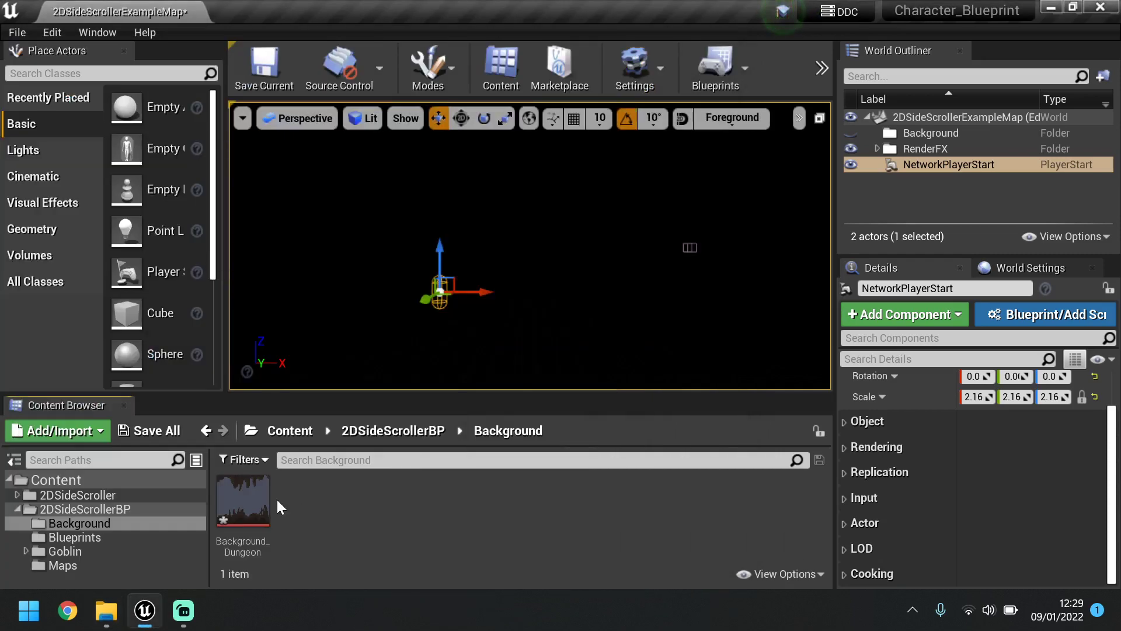
Inspect the imported Background_Dungeon texture in its editor, save it and close the editor.
{"action": "double_click", "coordinate": [260, 482]}
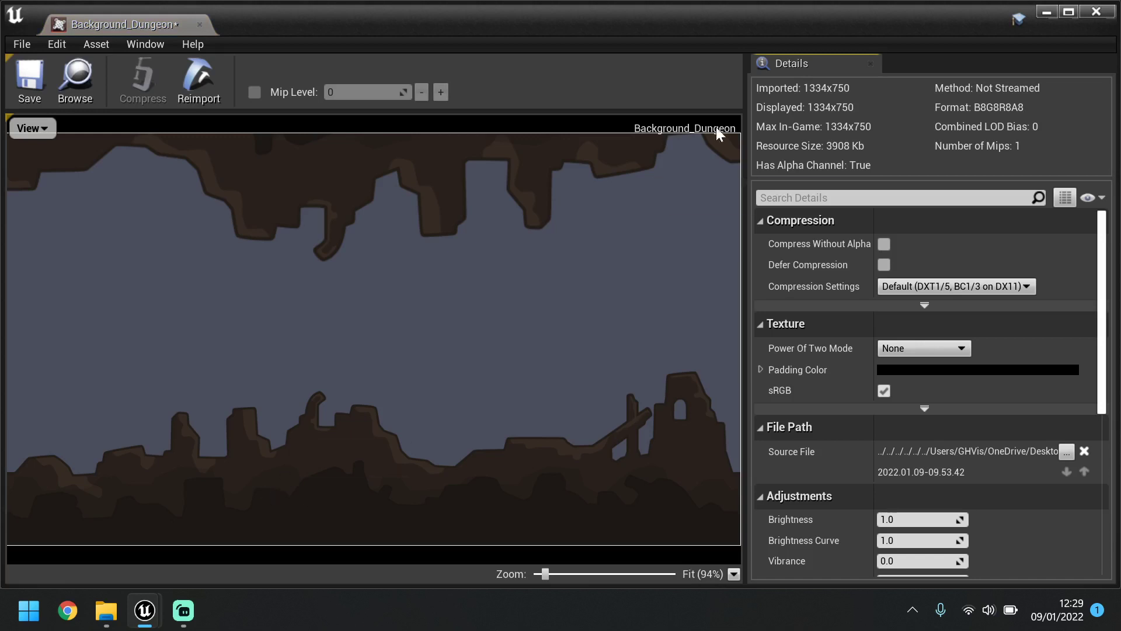
{"action": "scroll", "coordinate": [539, 352], "scroll_direction": "down", "scroll_amount": 2}
{"action": "scroll", "coordinate": [539, 351], "scroll_direction": "up", "scroll_amount": 1}
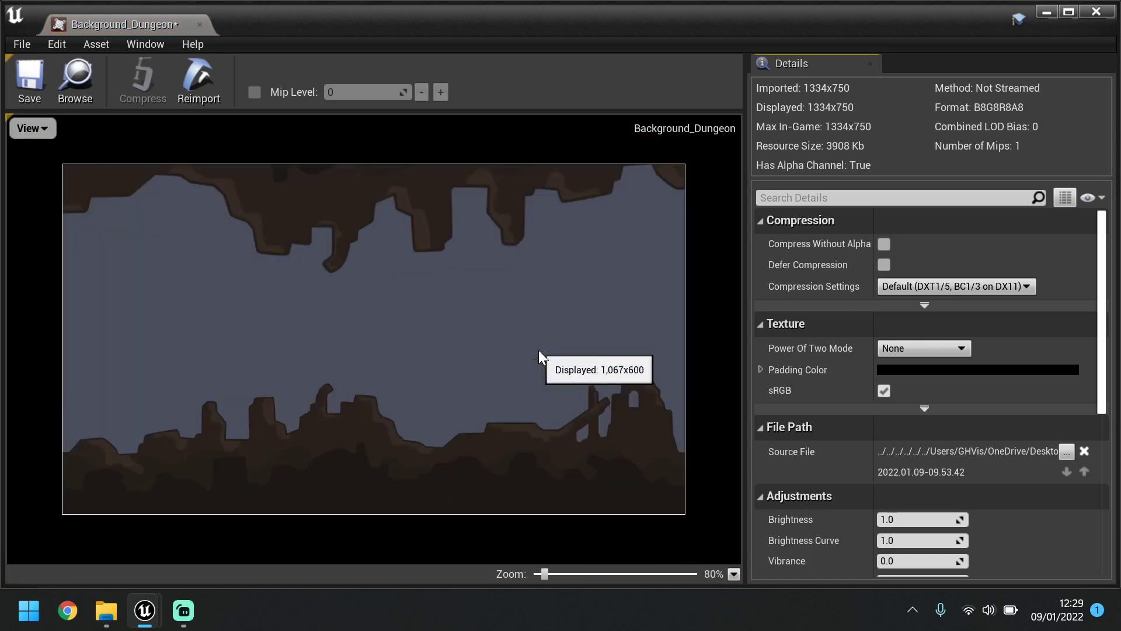
{"action": "scroll", "coordinate": [538, 350], "scroll_direction": "down", "scroll_amount": 1}
{"action": "left_click", "coordinate": [29, 81]}
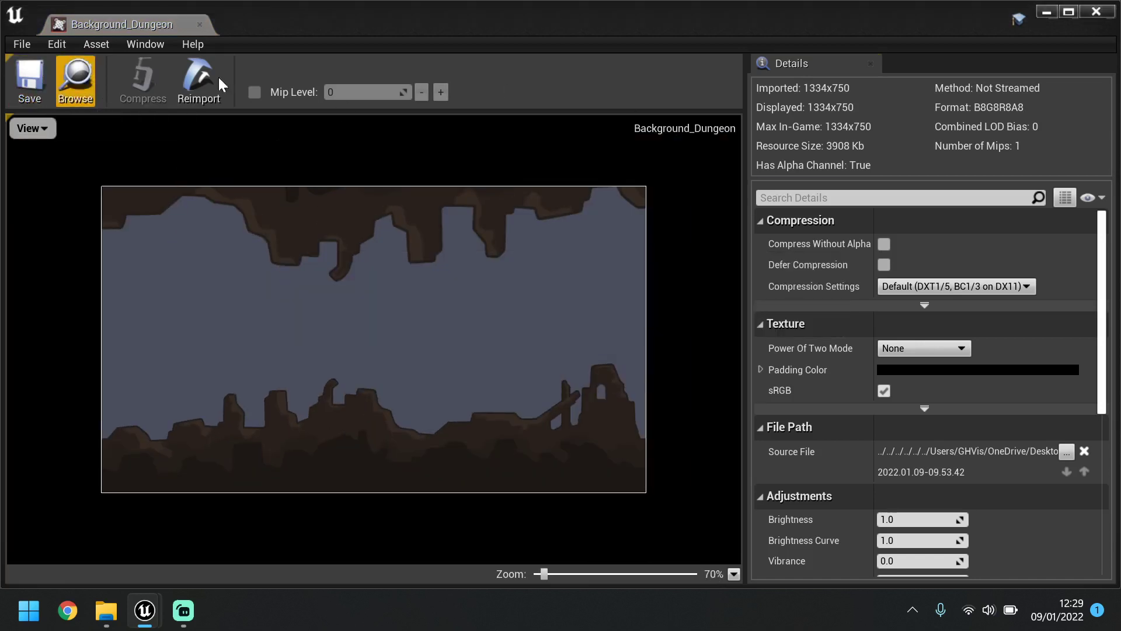
{"action": "left_click", "coordinate": [1096, 12]}
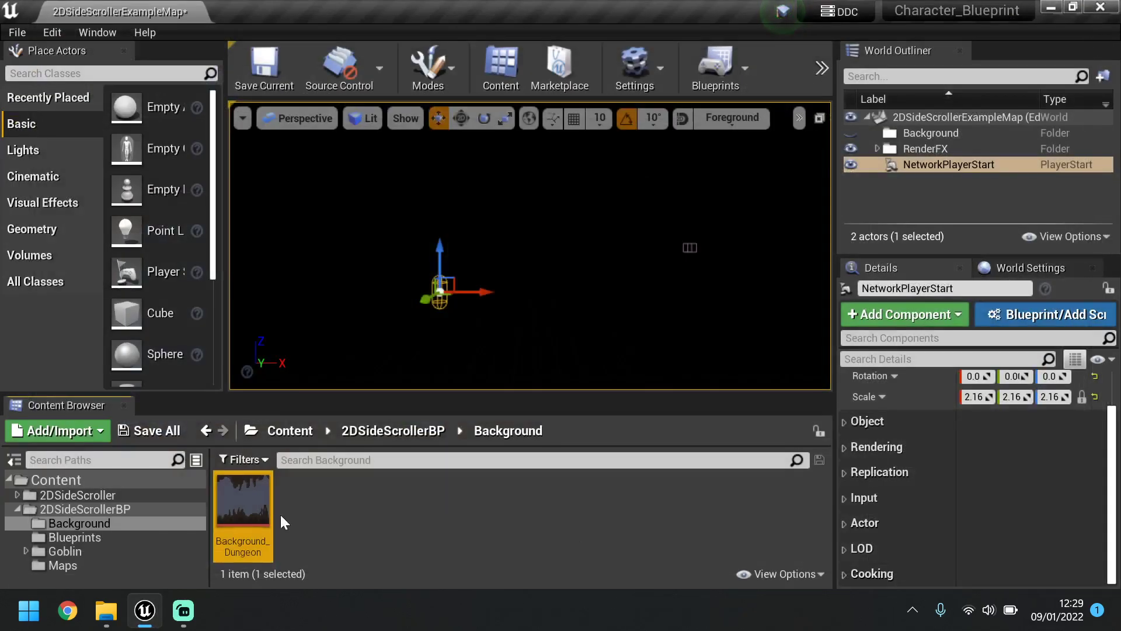
{"action": "left_click", "coordinate": [292, 520]}
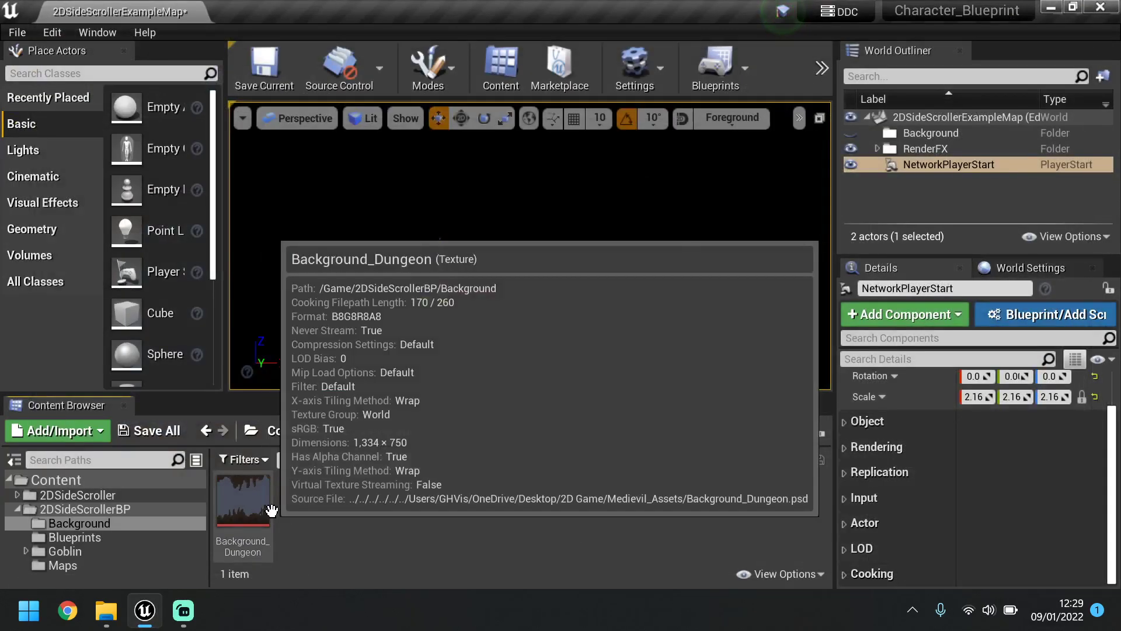
{"action": "right_click", "coordinate": [241, 513]}
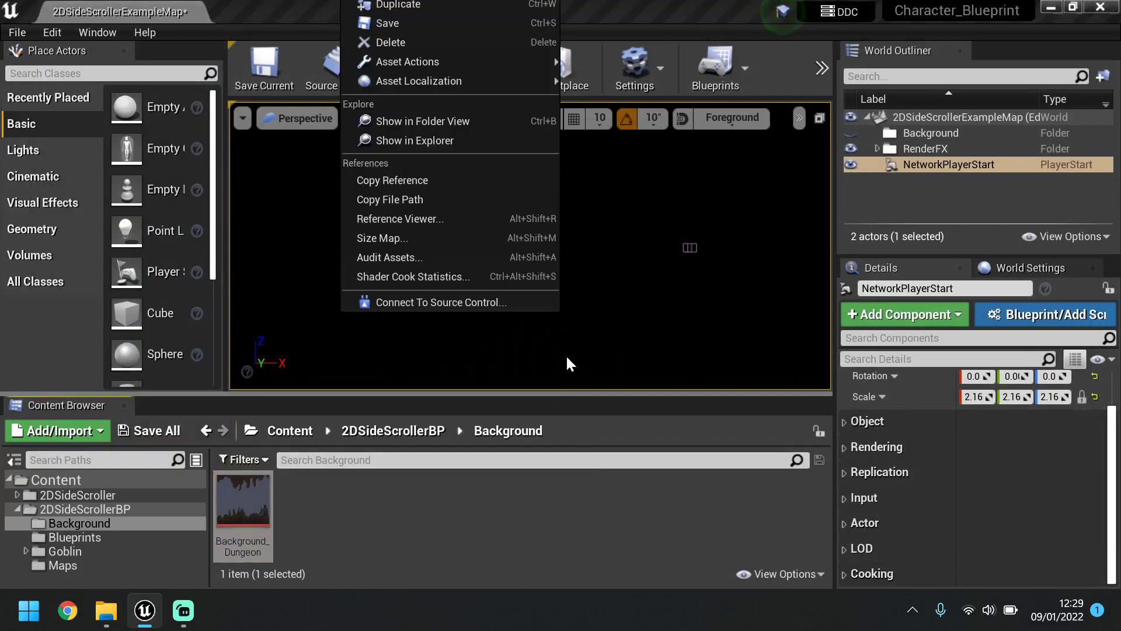
{"action": "left_click", "coordinate": [409, 496]}
Create a Paper2D sprite in the Background folder and name it Dungeon_Background_Sprite.
{"action": "right_click", "coordinate": [337, 528]}
{"action": "mouse_move", "coordinate": [351, 541]}
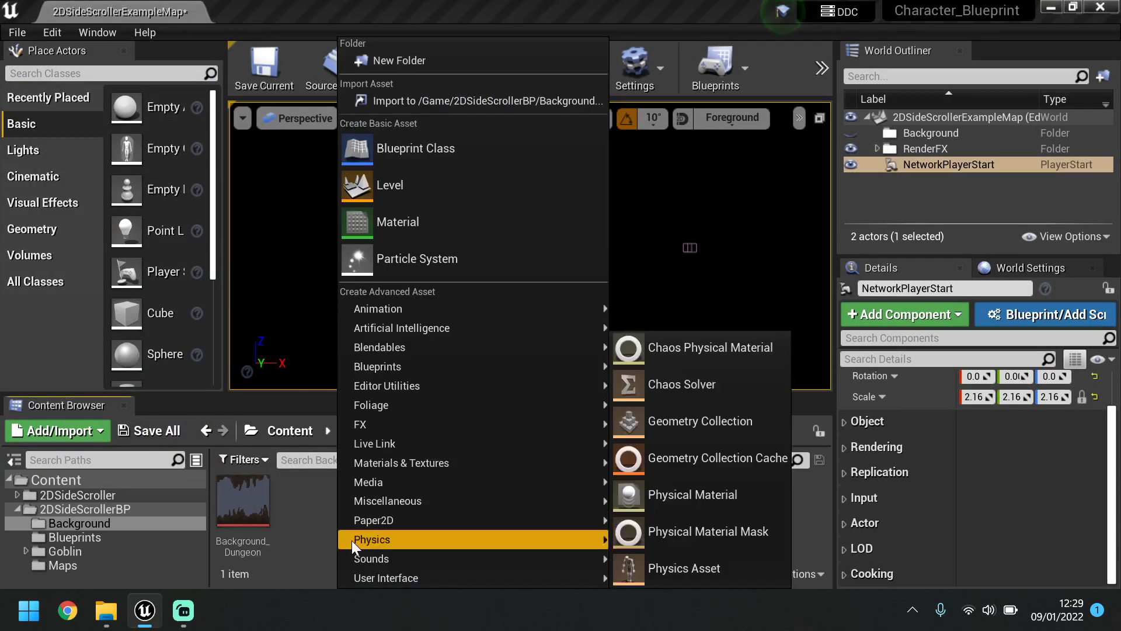
{"action": "mouse_move", "coordinate": [366, 520]}
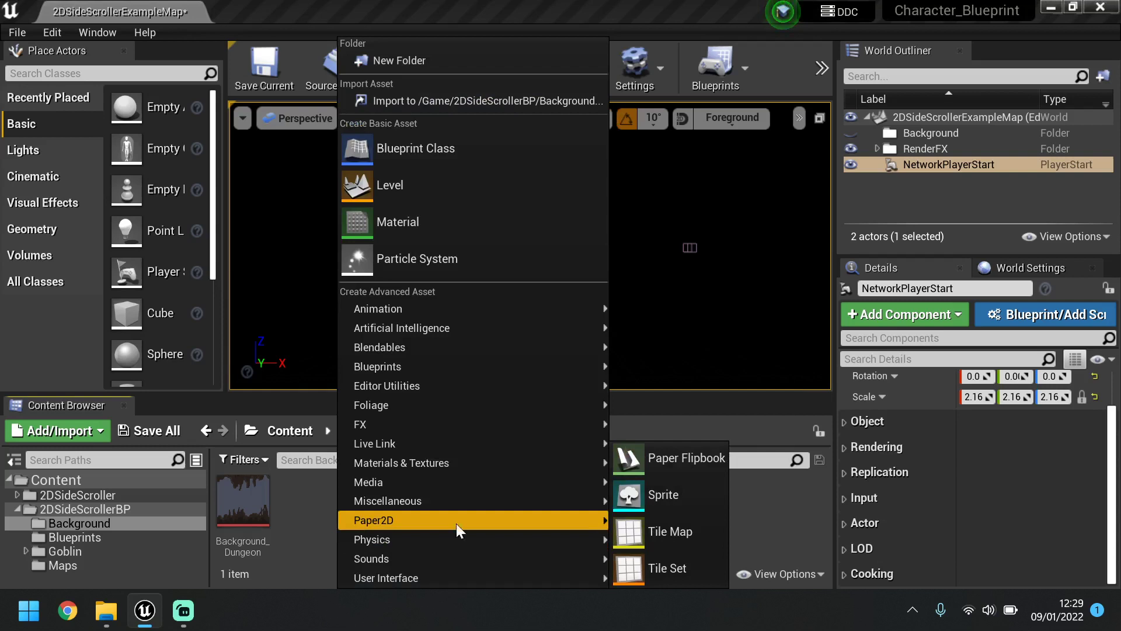
{"action": "left_click", "coordinate": [681, 493]}
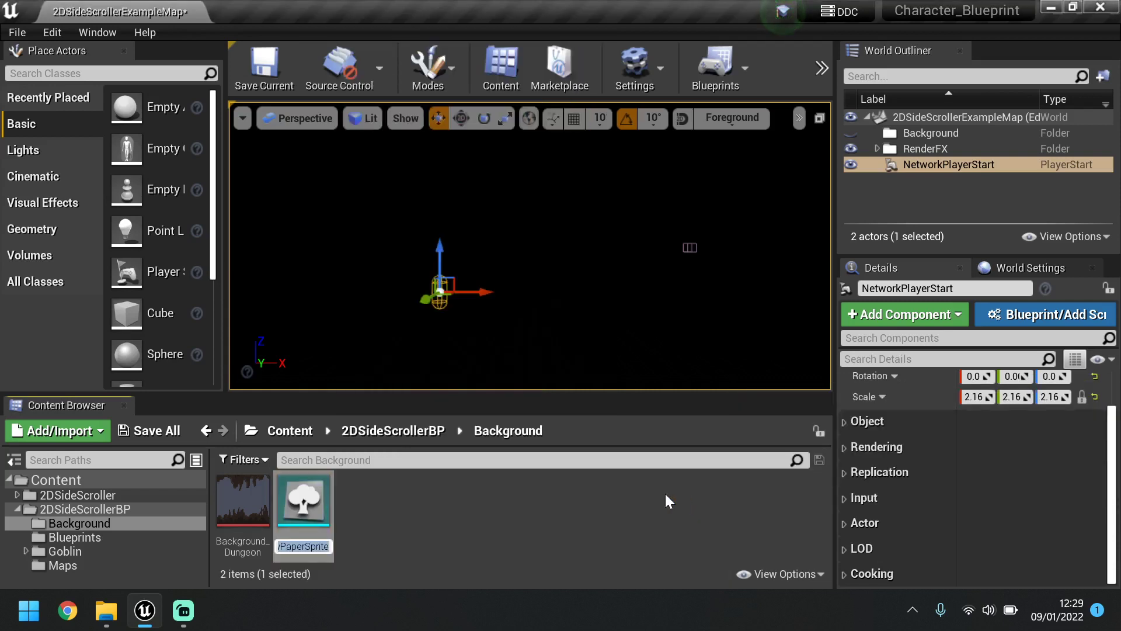
{"action": "key", "text": "BackSpace"}
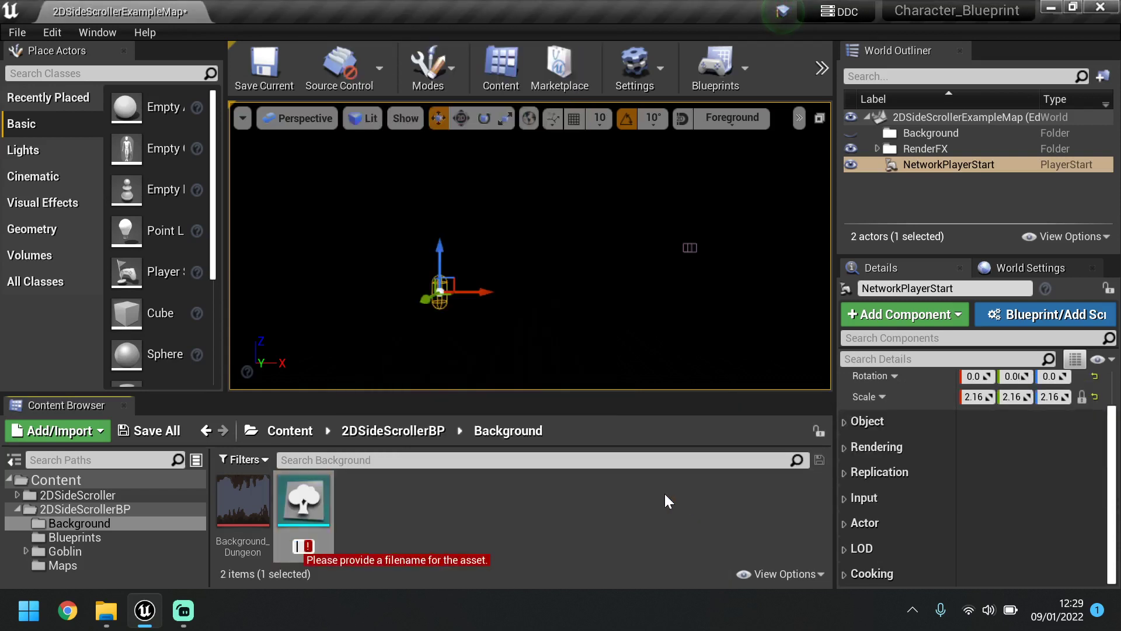
{"action": "type", "text": "Dungeon"}
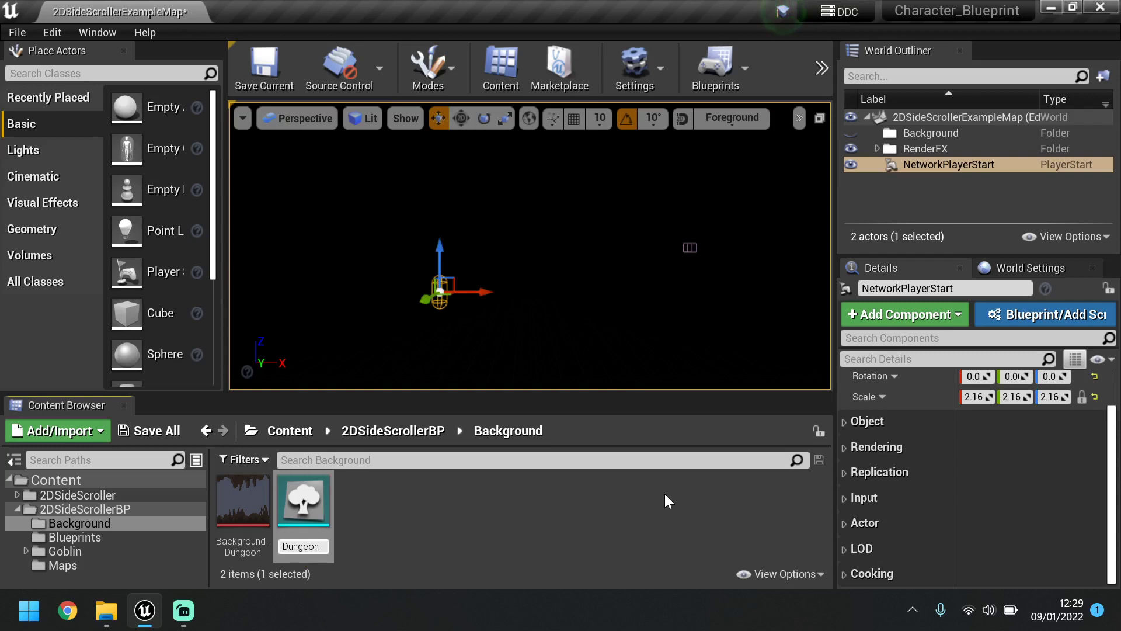
{"action": "type", "text": "_Backgrou"}
{"action": "type", "text": "nd_Sp"}
{"action": "type", "text": "rite"}
{"action": "key", "text": "Return"}
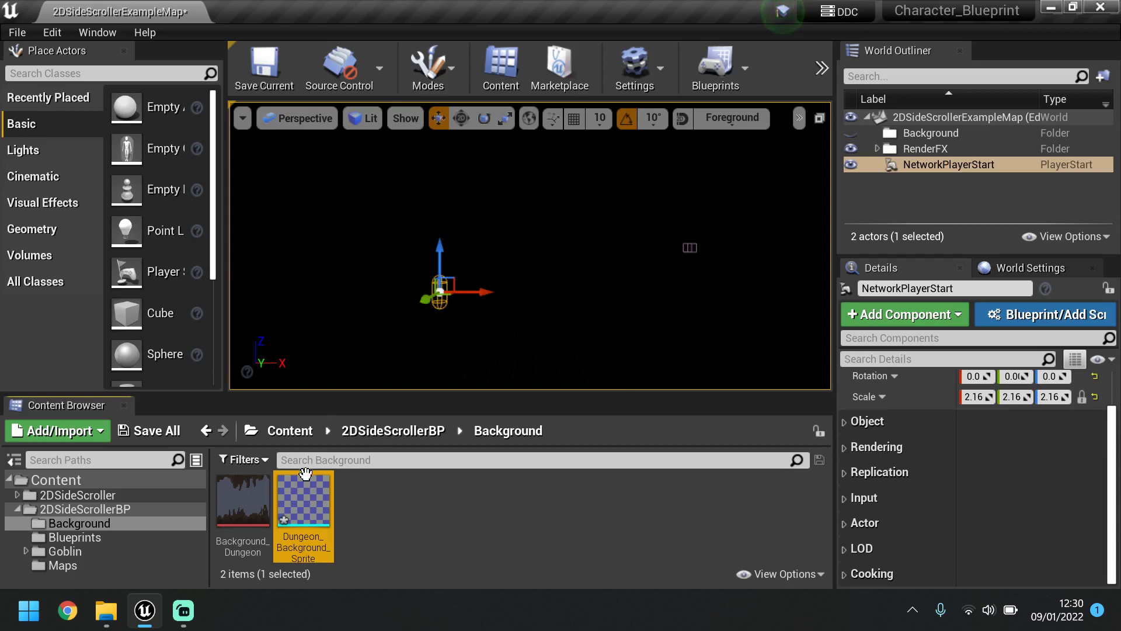
Assign the Background_Dungeon texture as the source texture of Dungeon_Background_Sprite, save the sprite and return to the level.
{"action": "double_click", "coordinate": [310, 486]}
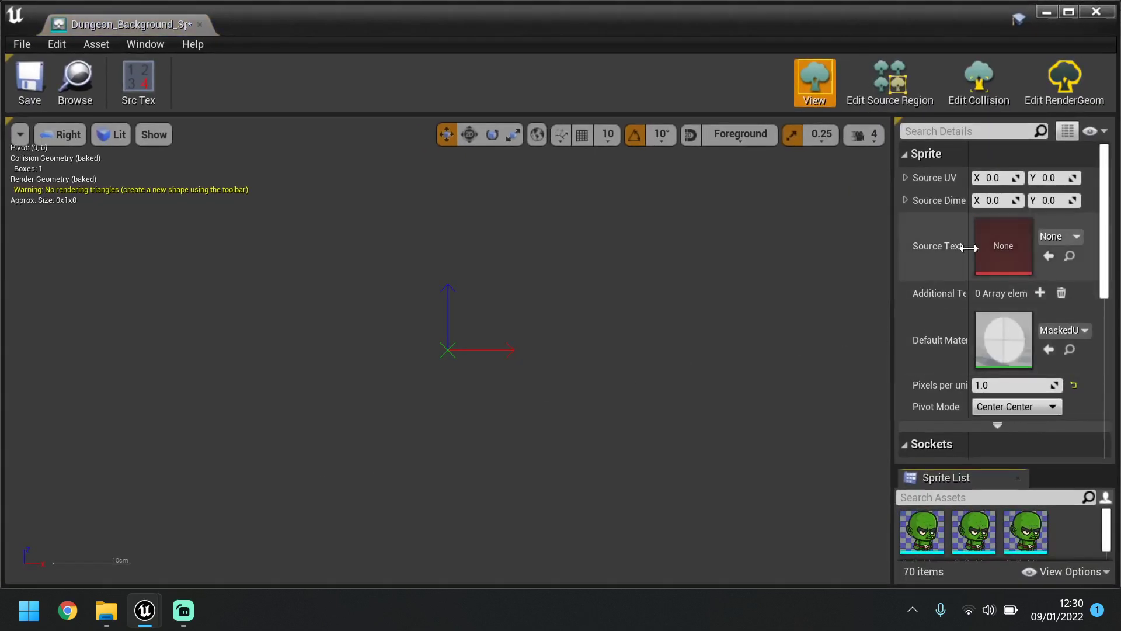
{"action": "left_click", "coordinate": [1072, 231]}
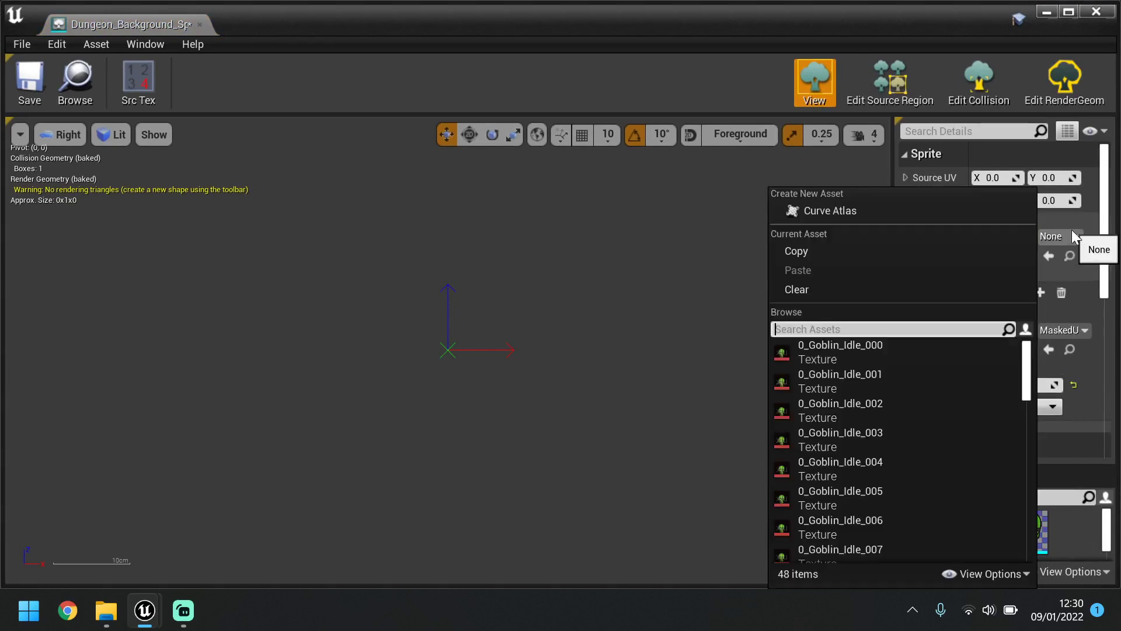
{"action": "scroll", "coordinate": [910, 374], "scroll_direction": "down", "scroll_amount": 10}
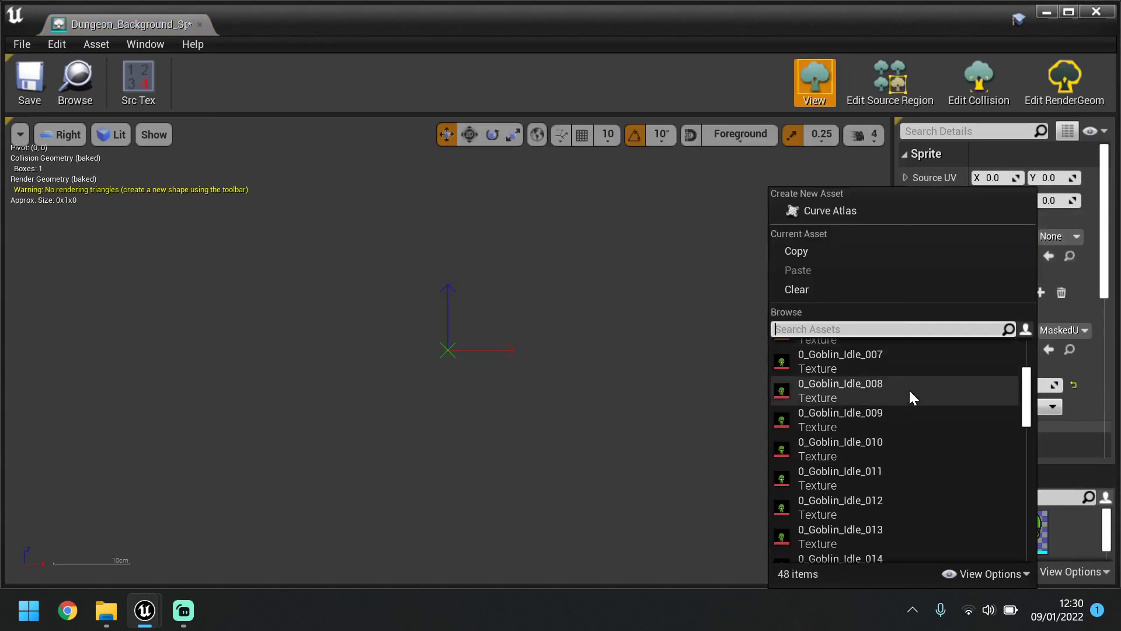
{"action": "scroll", "coordinate": [910, 388], "scroll_direction": "down", "scroll_amount": 12}
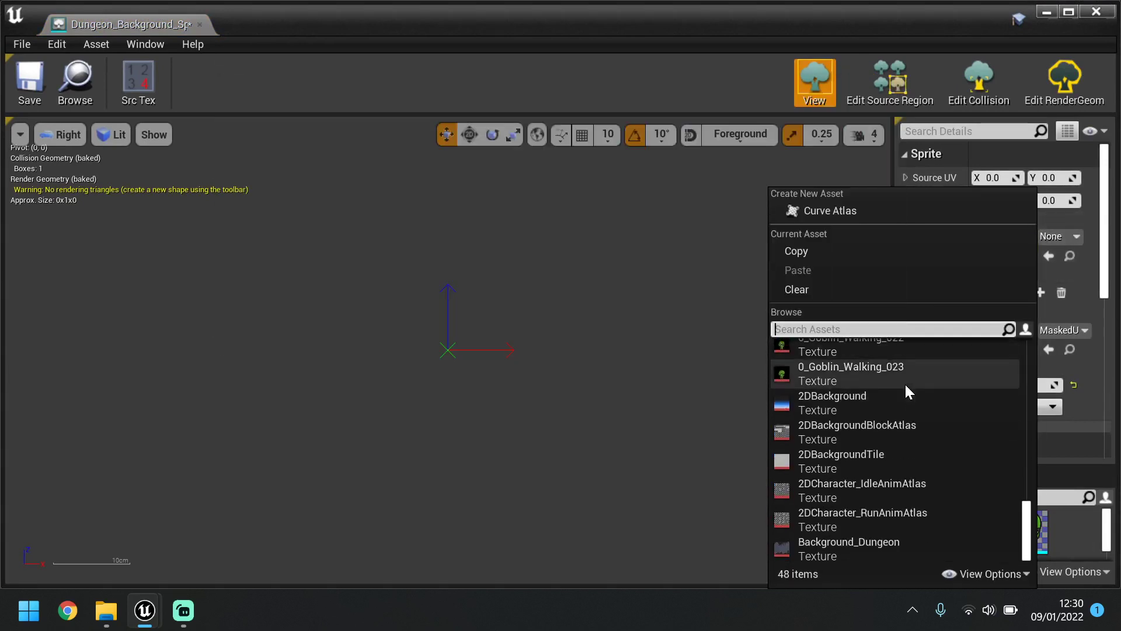
{"action": "left_click", "coordinate": [886, 545]}
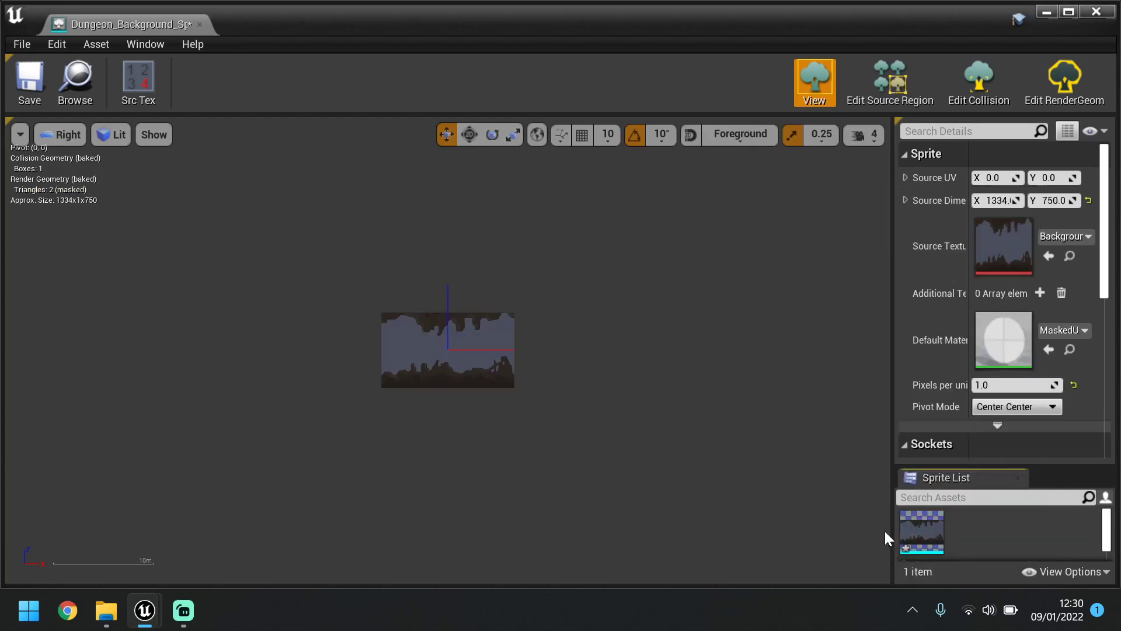
{"action": "scroll", "coordinate": [454, 314], "scroll_direction": "up", "scroll_amount": 4}
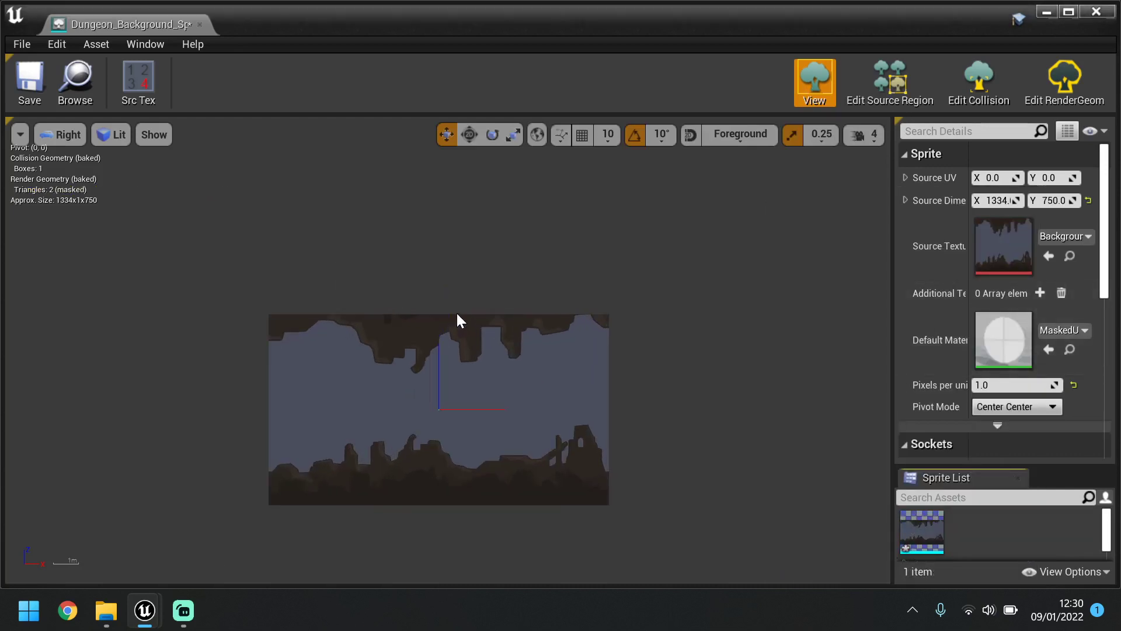
{"action": "scroll", "coordinate": [456, 315], "scroll_direction": "down", "scroll_amount": 1}
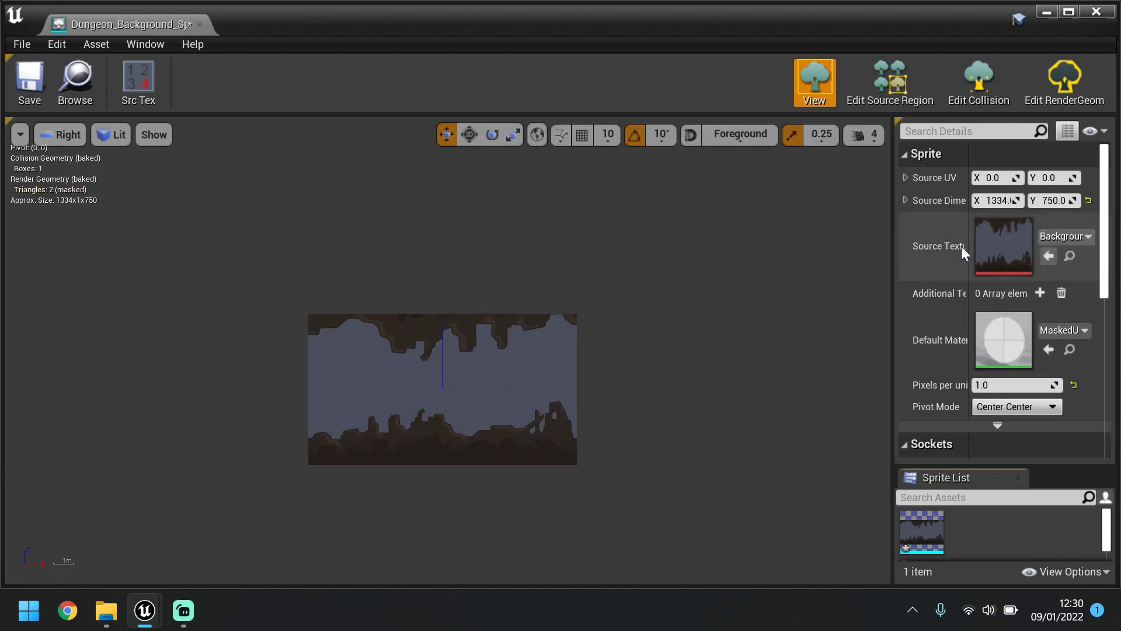
{"action": "left_click", "coordinate": [28, 84]}
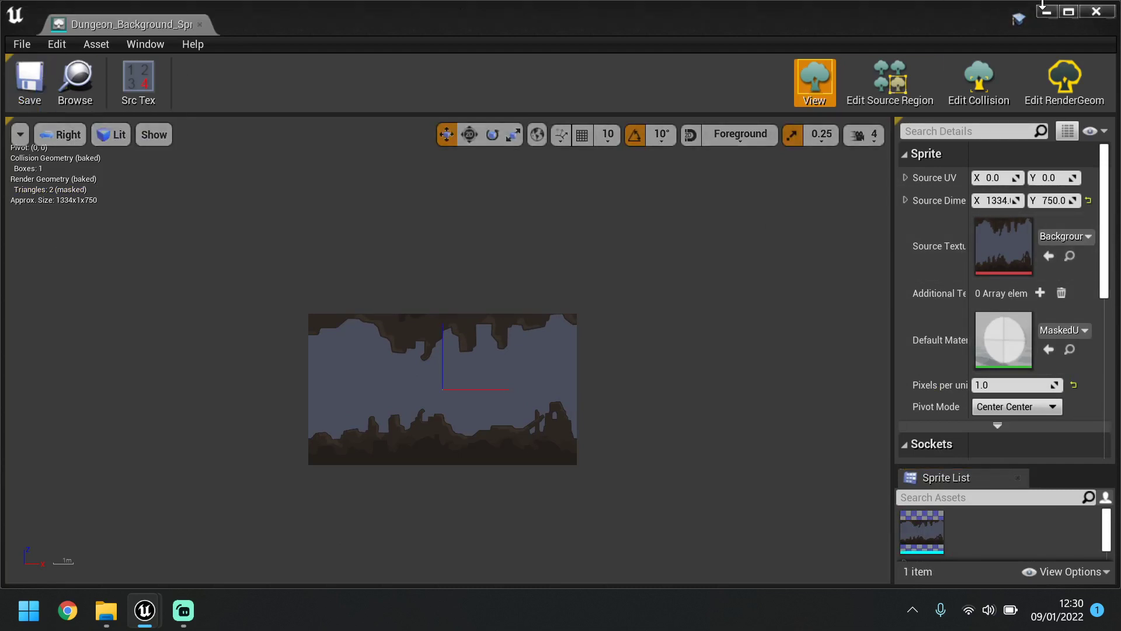
{"action": "left_click", "coordinate": [1046, 11]}
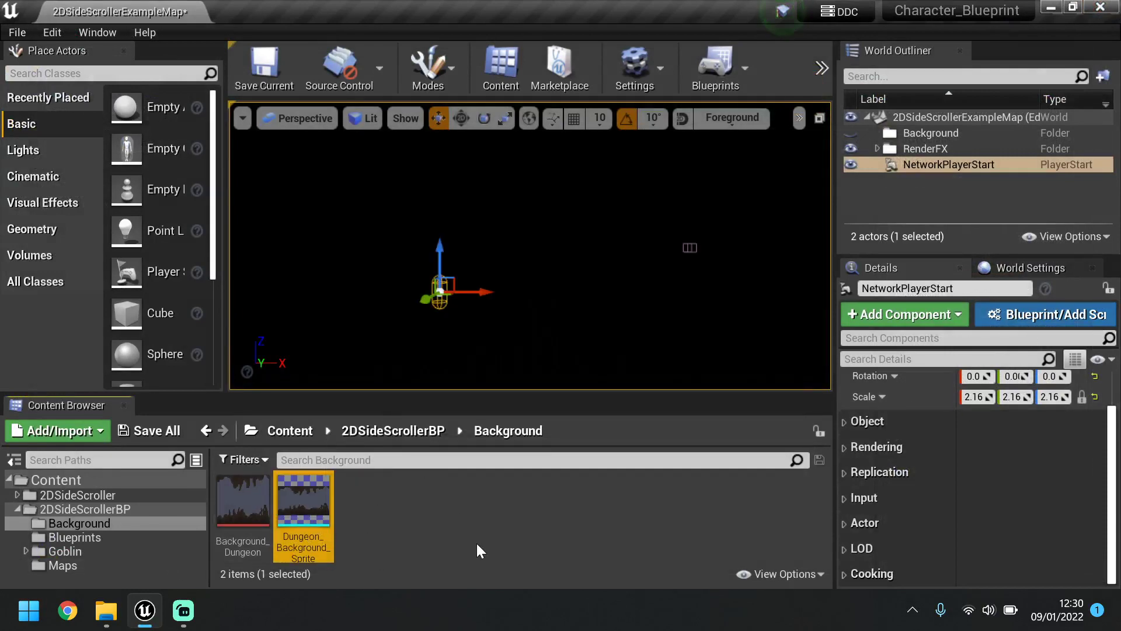
Place the Dungeon_Background_Sprite from the Background folder into the level near the player start.
{"action": "scroll", "coordinate": [443, 344], "scroll_direction": "down", "scroll_amount": 1}
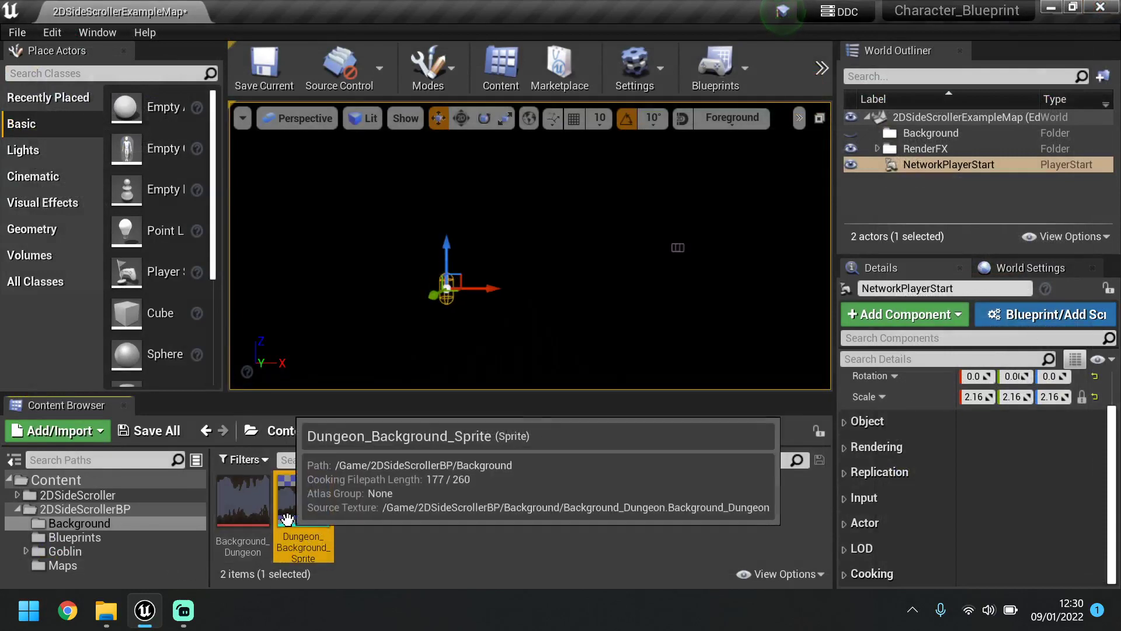
{"action": "left_click_drag", "start_coordinate": [292, 513], "coordinate": [521, 251]}
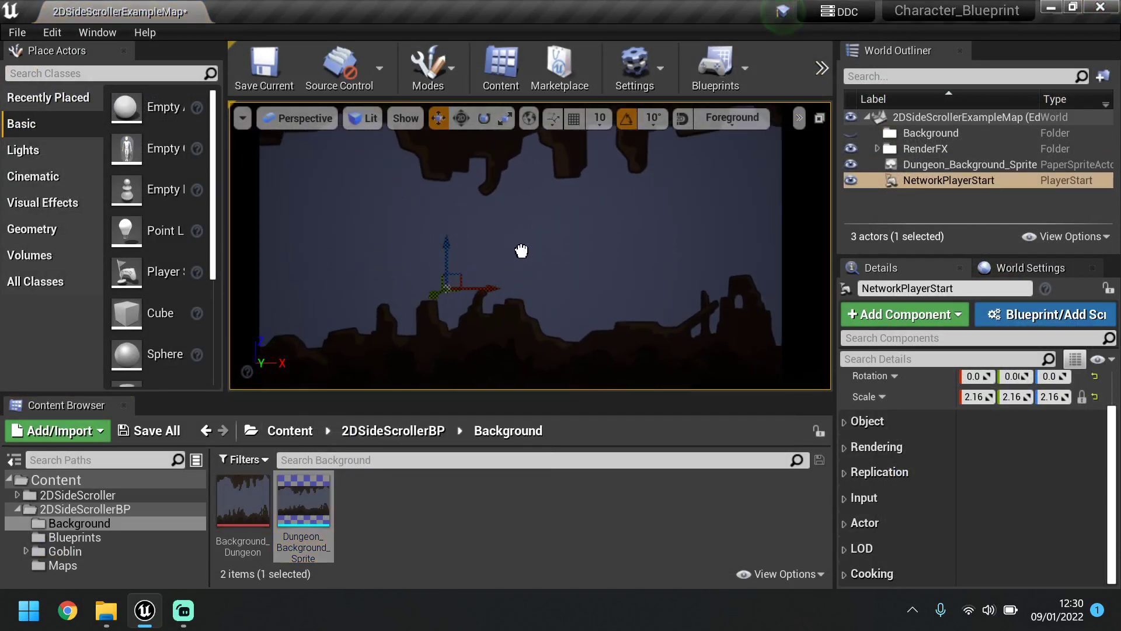
{"action": "scroll", "coordinate": [913, 405], "scroll_direction": "up", "scroll_amount": 2}
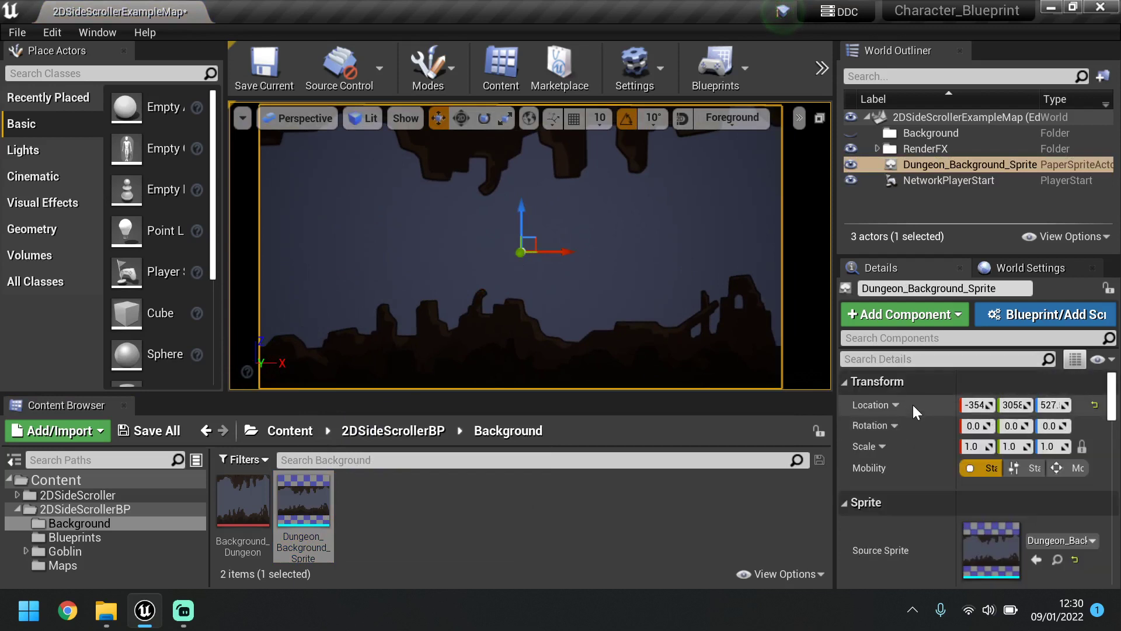
Set the placed background sprite's Y location to -400, after trying 0.
{"action": "left_click_drag", "start_coordinate": [958, 422], "coordinate": [908, 422]}
{"action": "left_click", "coordinate": [1004, 405]}
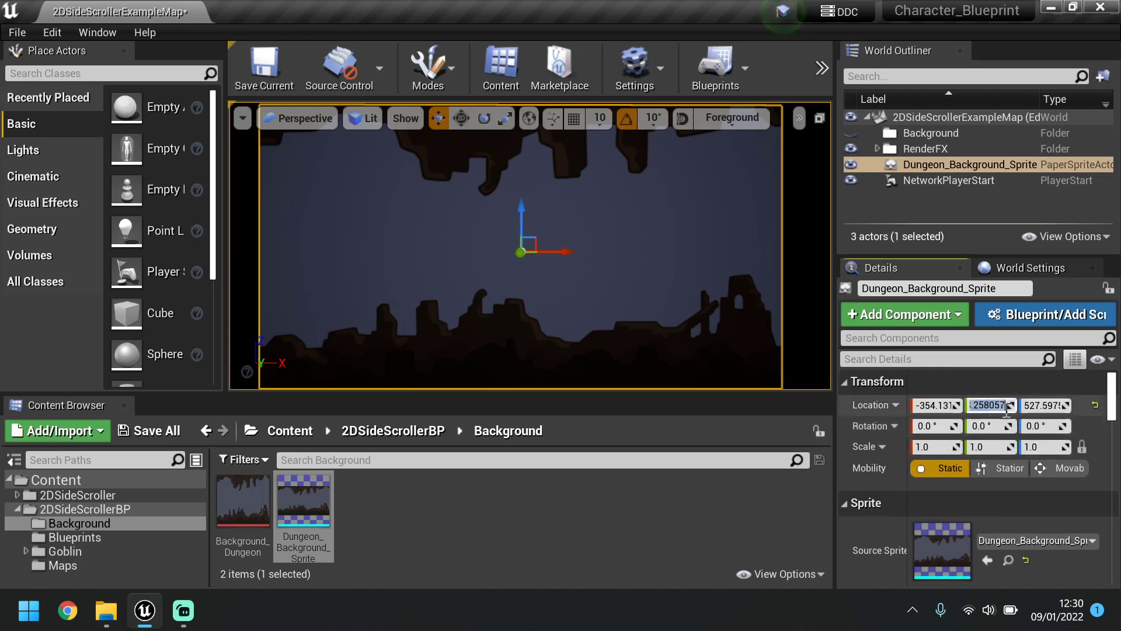
{"action": "type", "text": "0"}
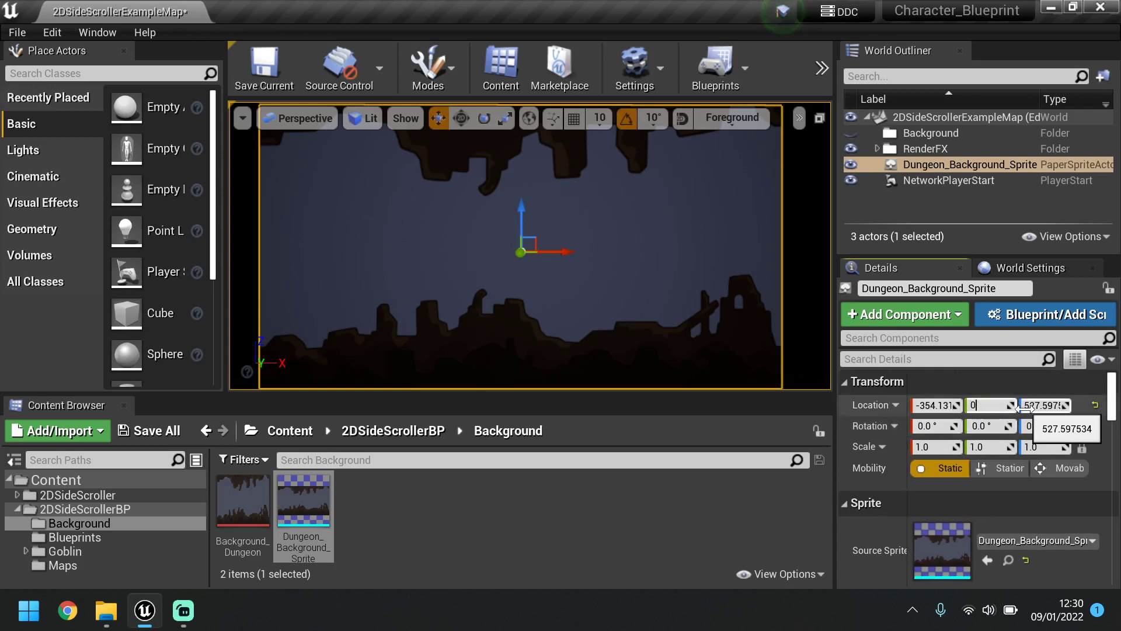
{"action": "key", "text": "Return"}
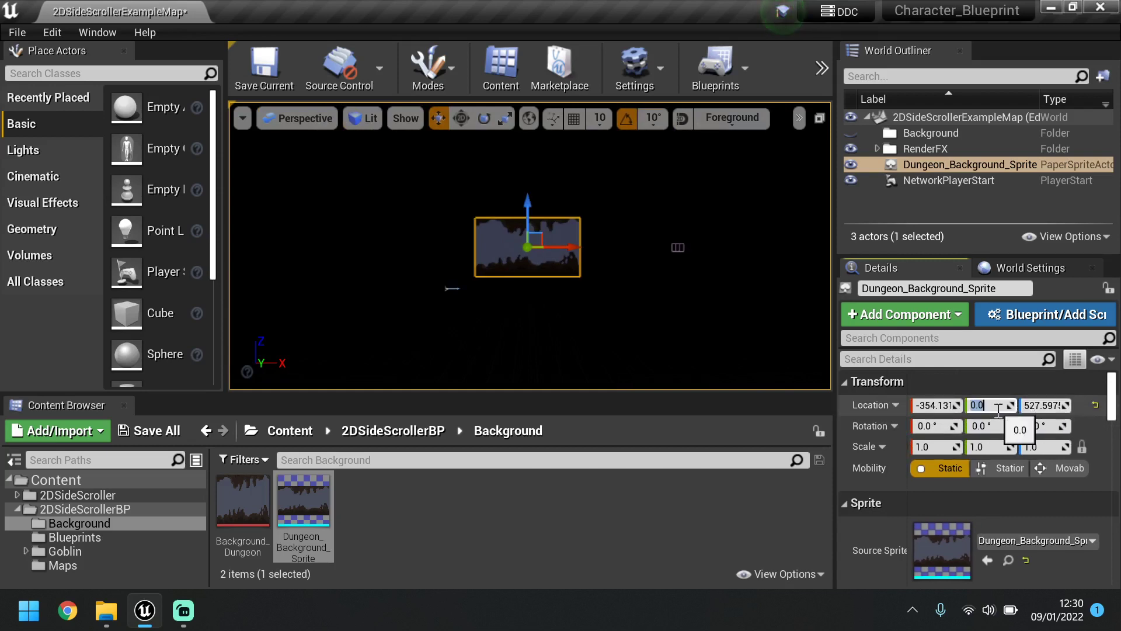
{"action": "key", "text": "BackSpace"}
{"action": "key", "text": "Return"}
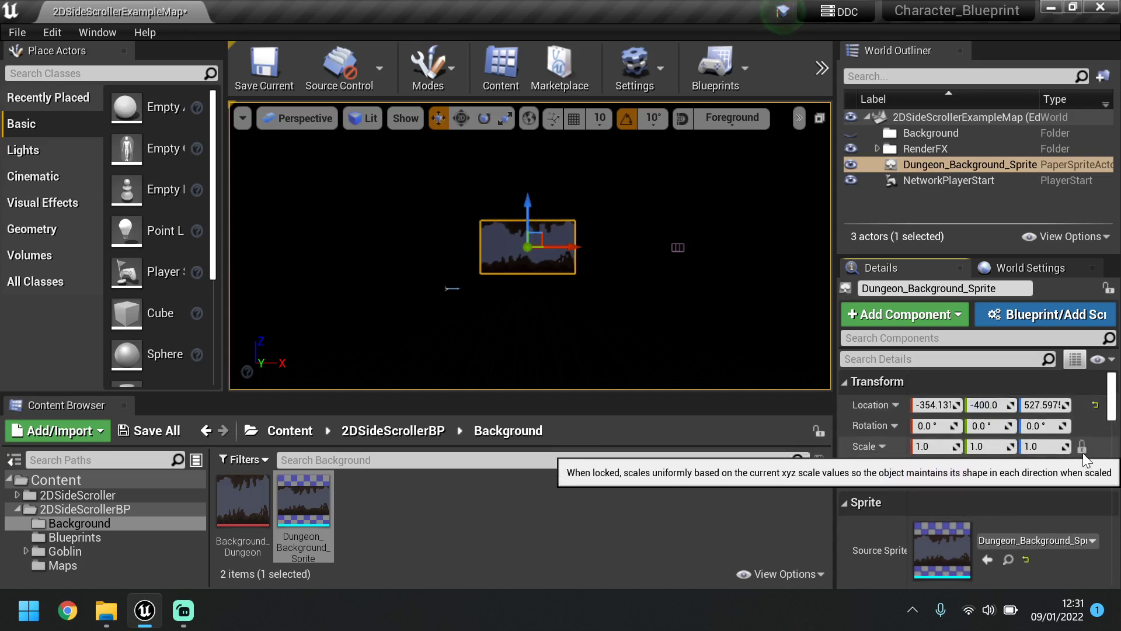
Lock the background sprite's scale proportions and scale it uniformly to 5.0.
{"action": "left_click_drag", "start_coordinate": [951, 446], "coordinate": [1096, 446]}
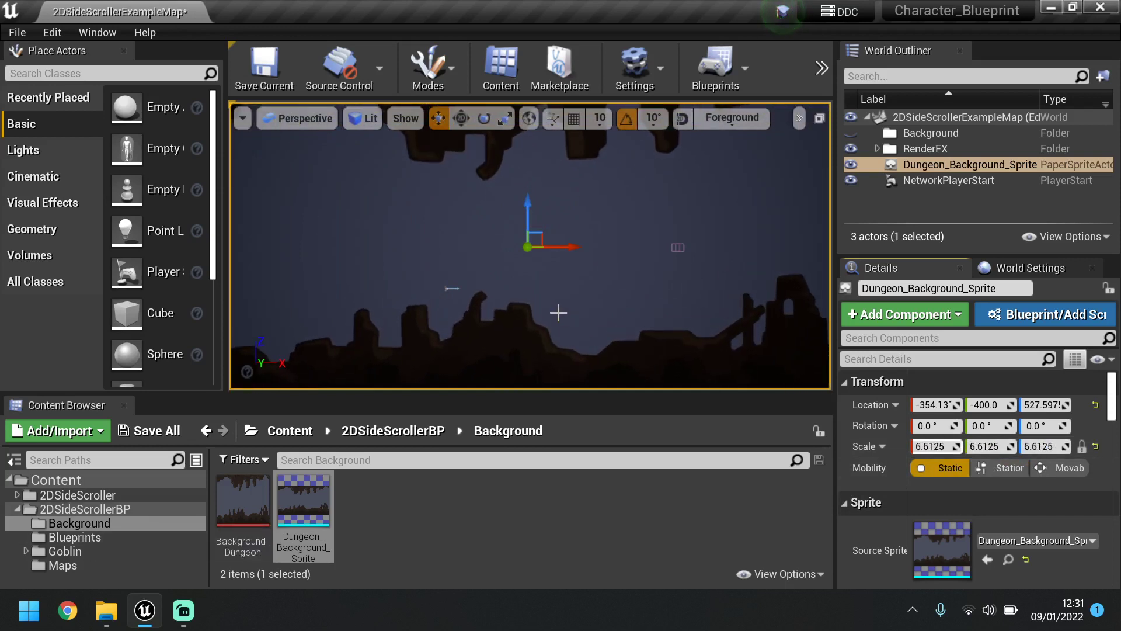
{"action": "key", "text": "f"}
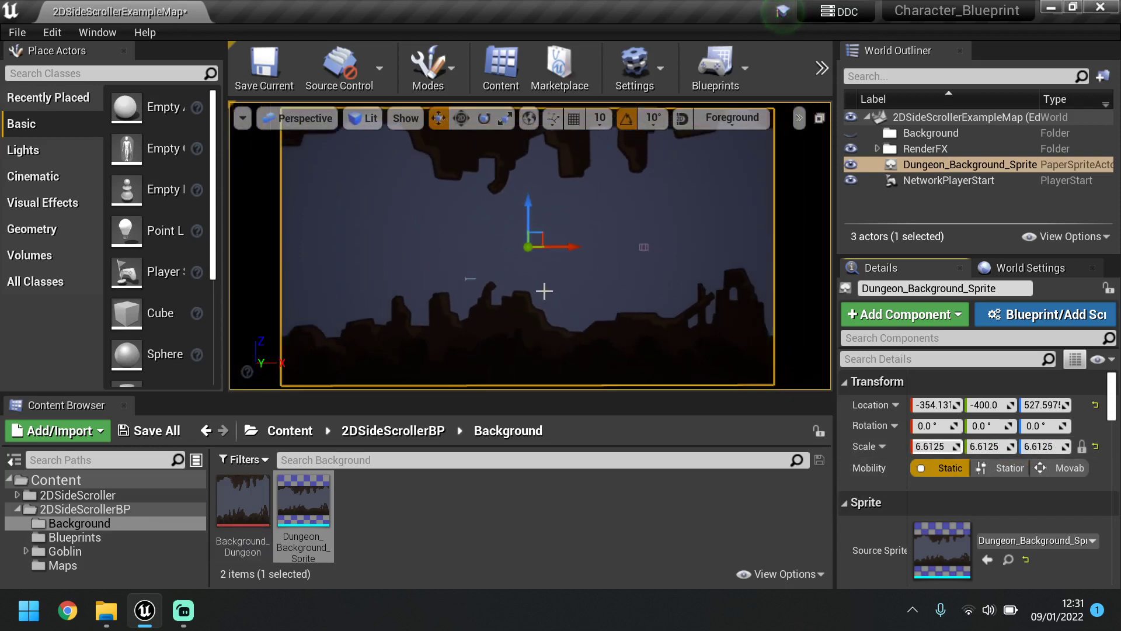
{"action": "left_click", "coordinate": [935, 446]}
{"action": "key", "text": "BackSpace"}
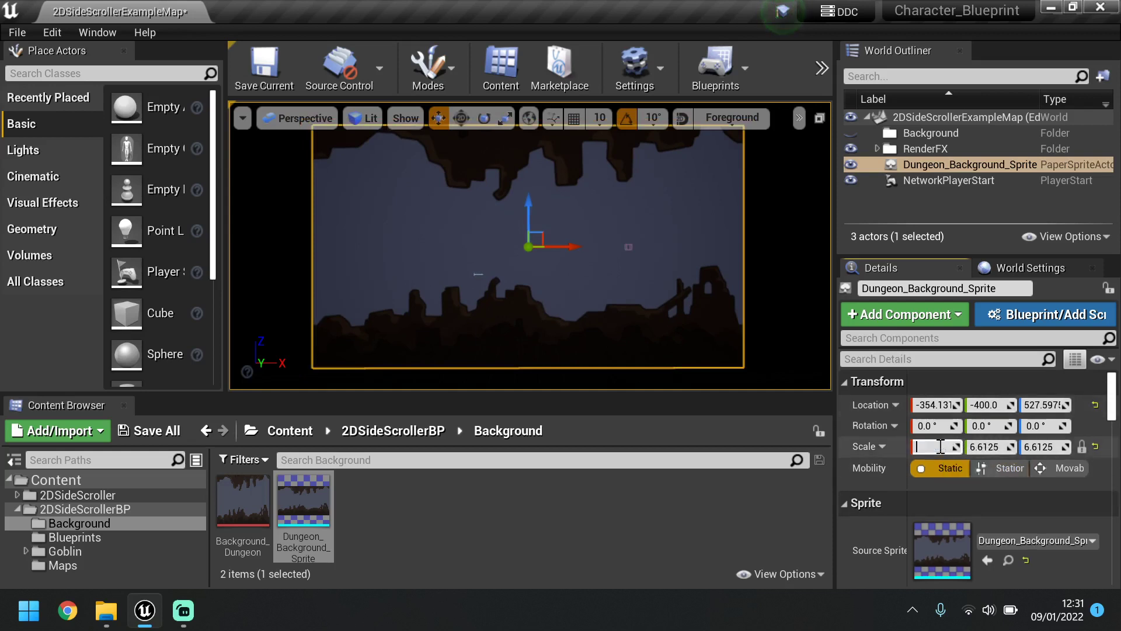
{"action": "key", "text": "Return"}
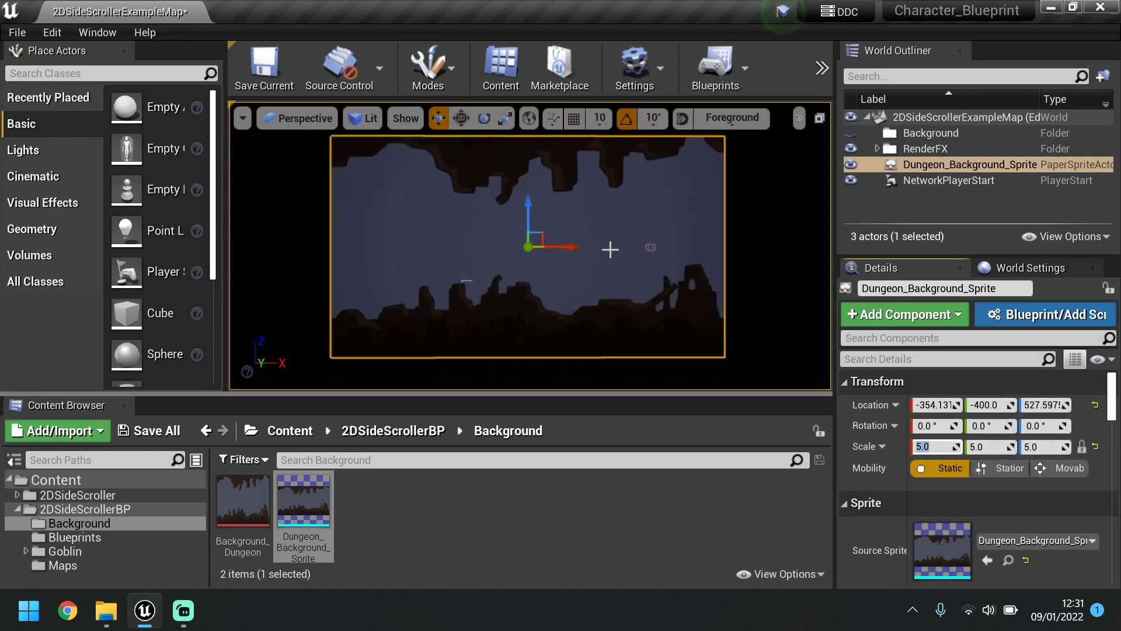
Move the Dungeon_Background_Sprite actor into the level's Background folder and collapse that folder.
{"action": "left_click", "coordinate": [433, 513]}
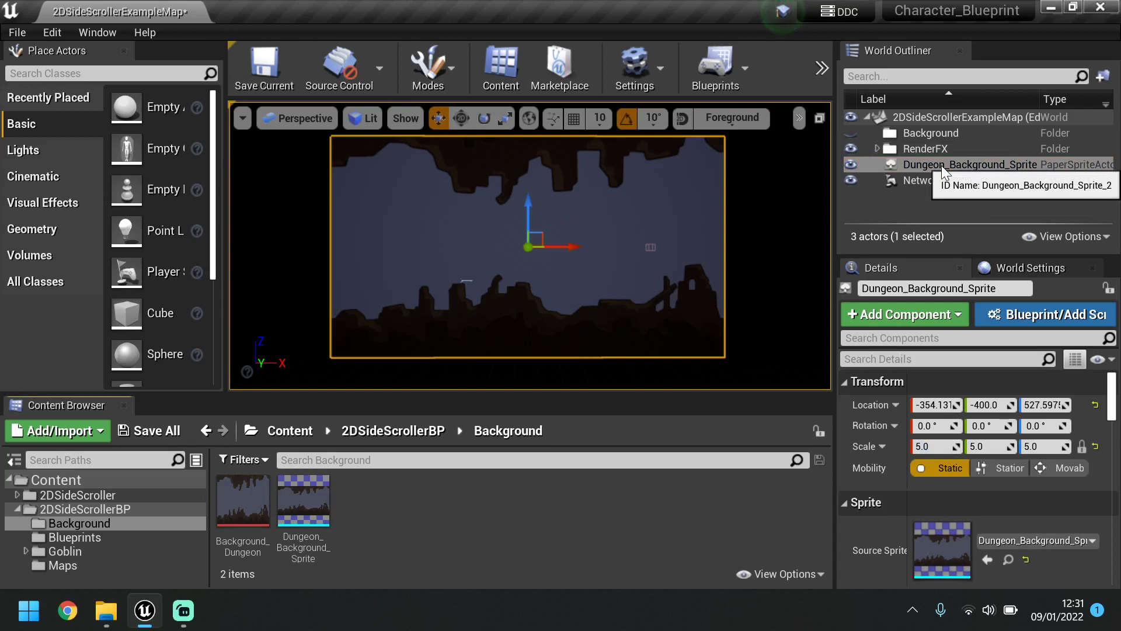
{"action": "left_click_drag", "start_coordinate": [942, 166], "coordinate": [941, 133]}
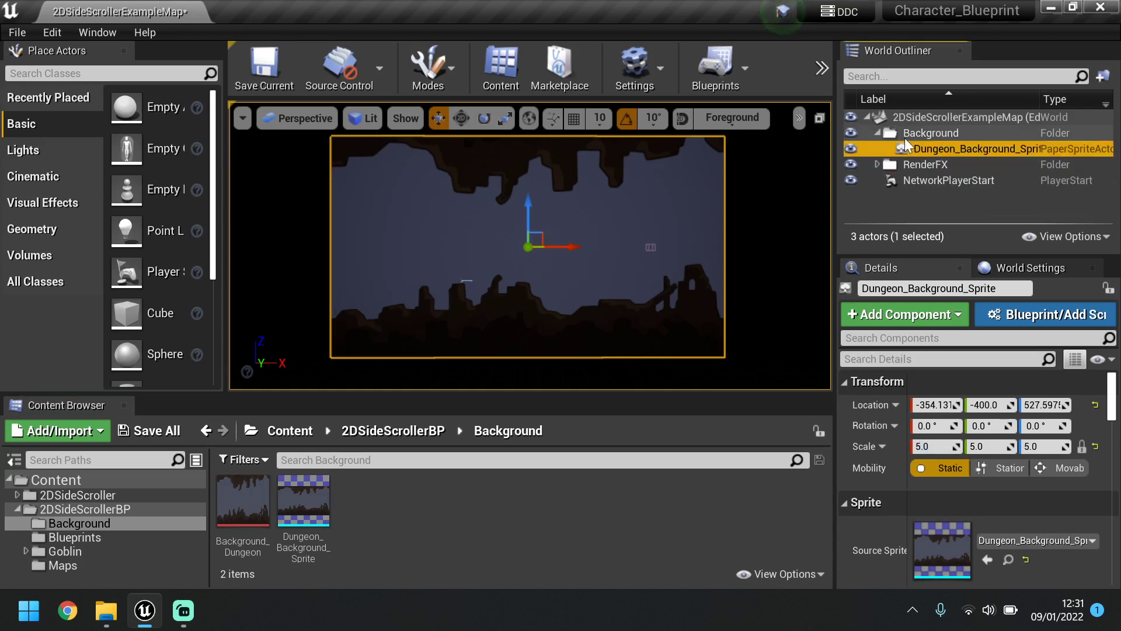
{"action": "left_click", "coordinate": [878, 132]}
{"action": "right_click", "coordinate": [895, 196]}
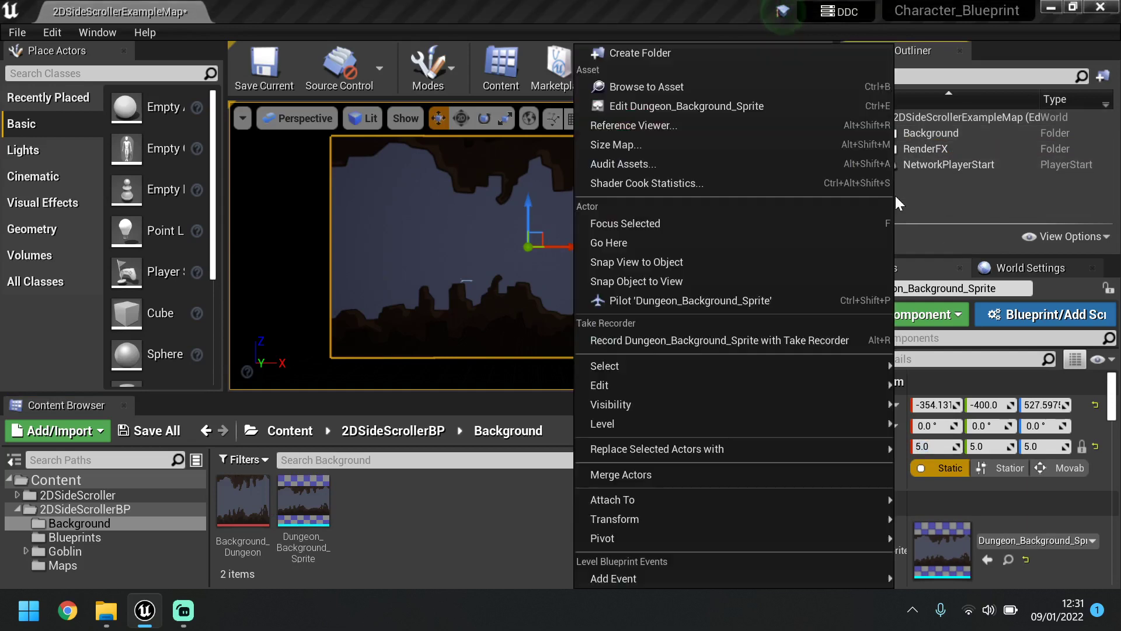
{"action": "left_click", "coordinate": [969, 184]}
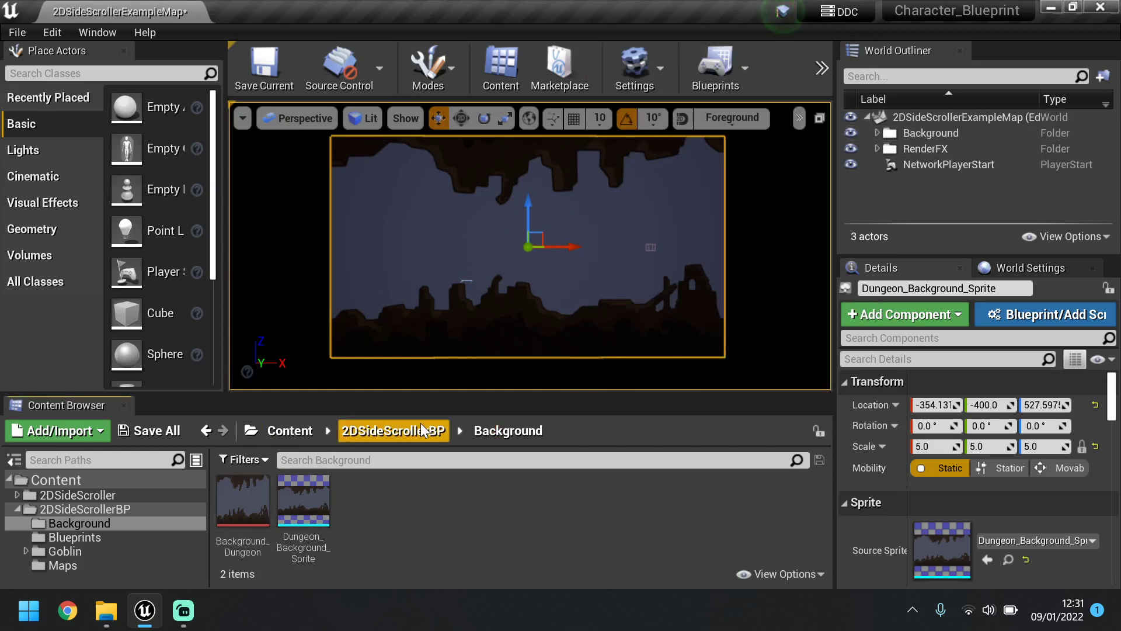
{"action": "left_click", "coordinate": [309, 323]}
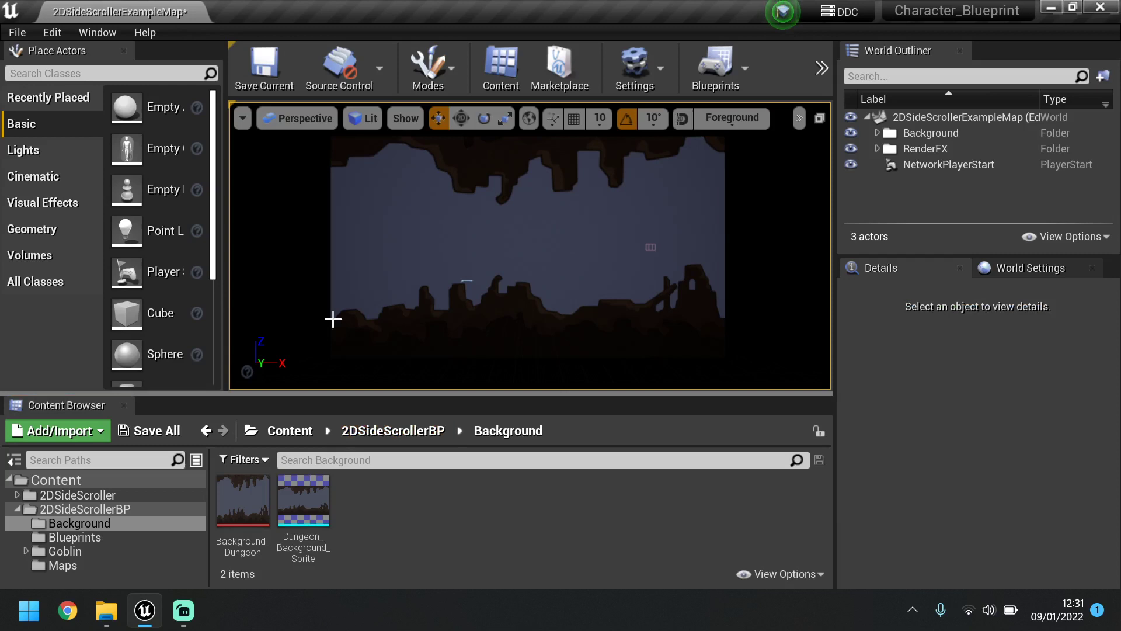
{"action": "left_click", "coordinate": [482, 304]}
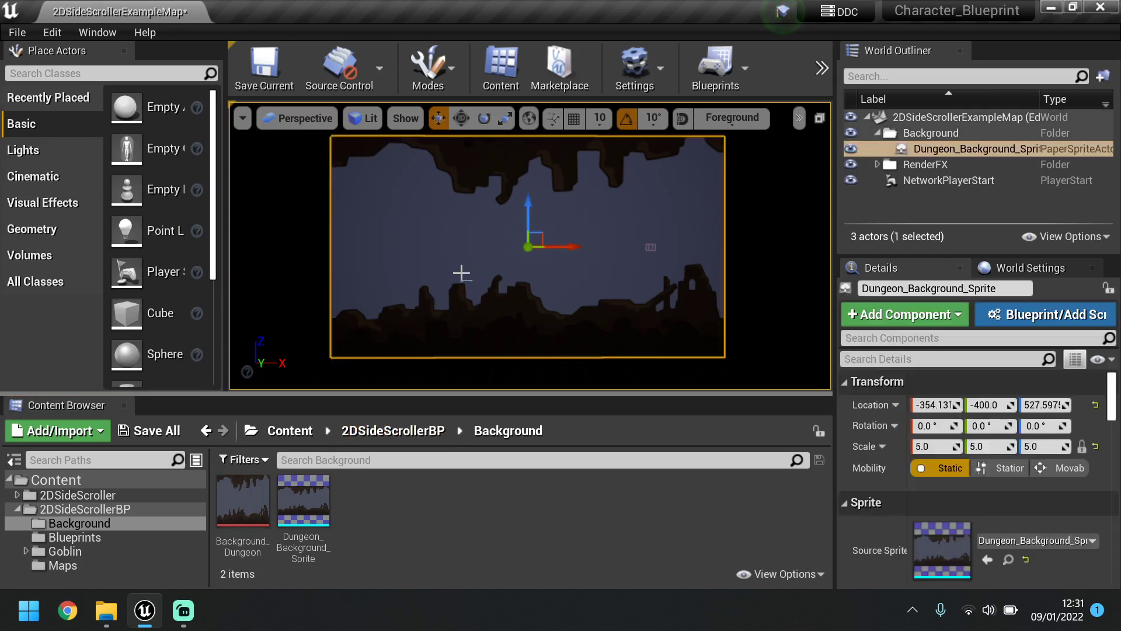
{"action": "left_click", "coordinate": [958, 180]}
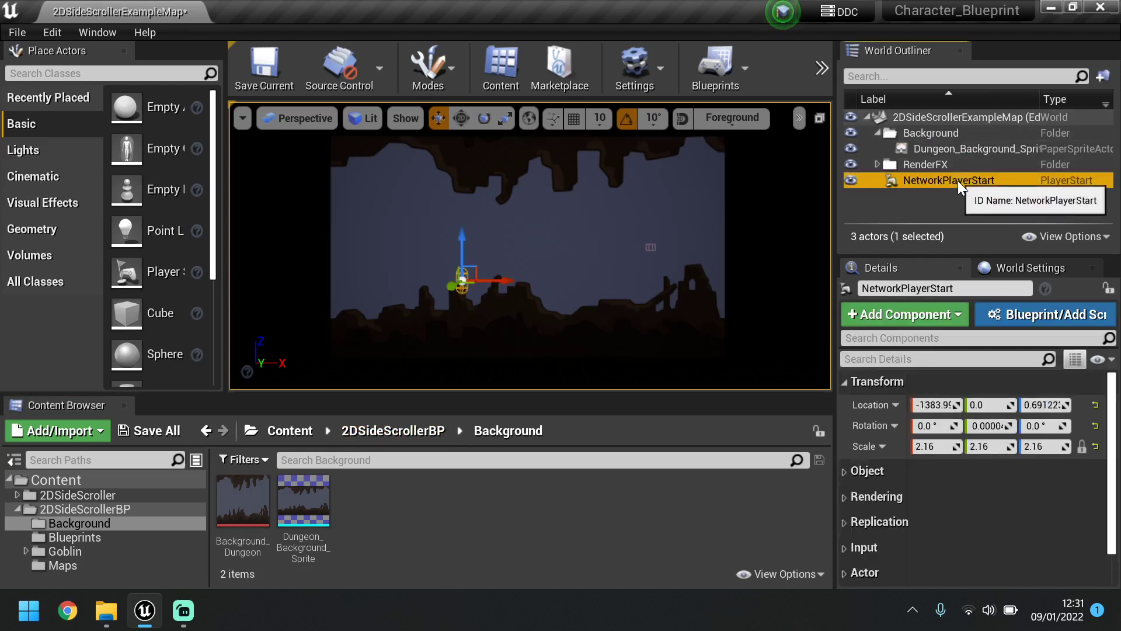
{"action": "left_click", "coordinate": [483, 342]}
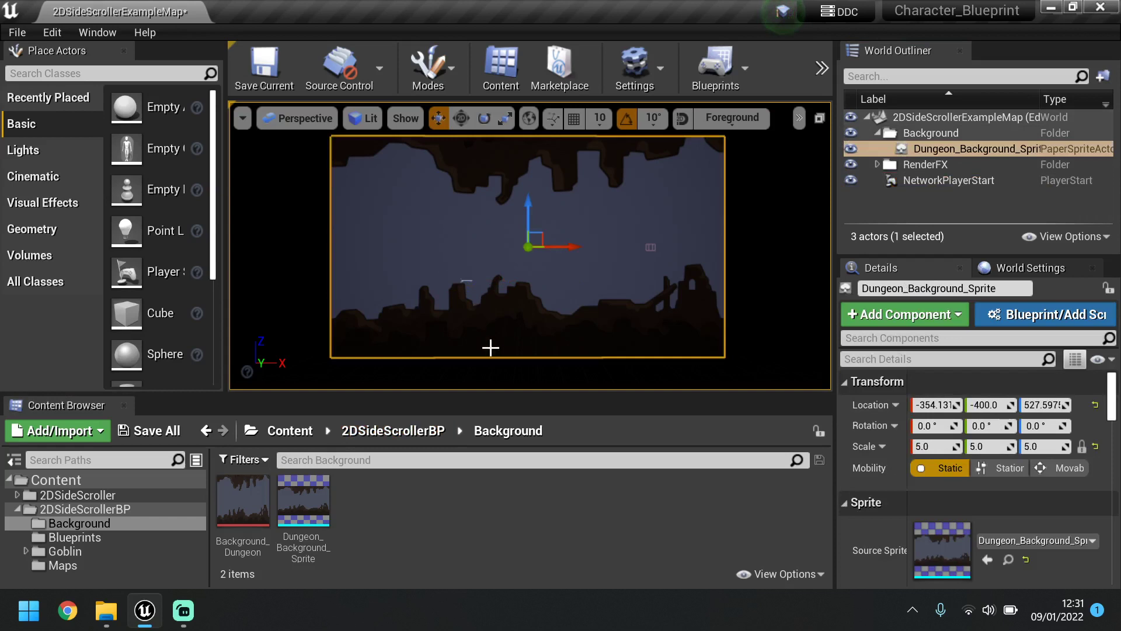
Create a folder named Dungeon_Level_Assets inside the 2DSideScrollerBP content folder.
{"action": "left_click", "coordinate": [395, 429]}
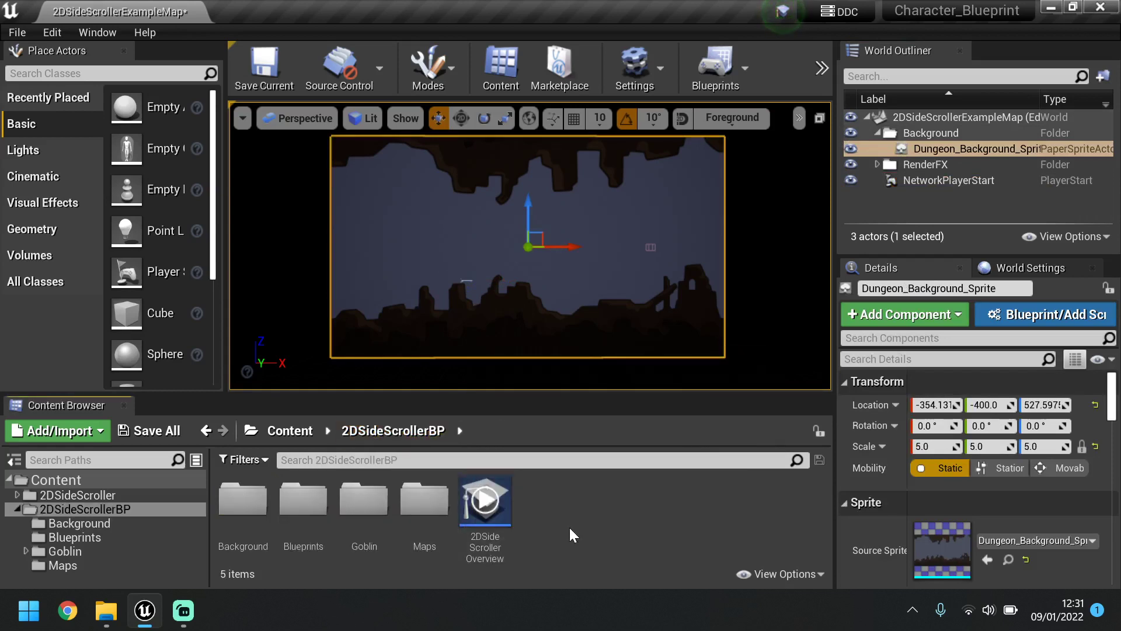
{"action": "right_click", "coordinate": [596, 502]}
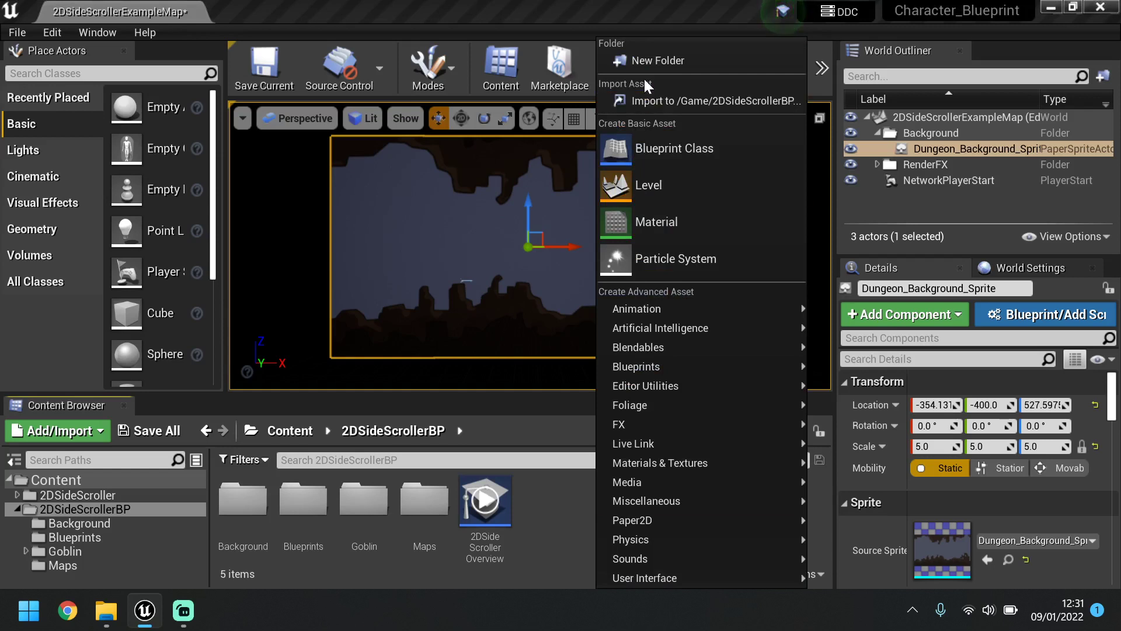
{"action": "left_click", "coordinate": [651, 61]}
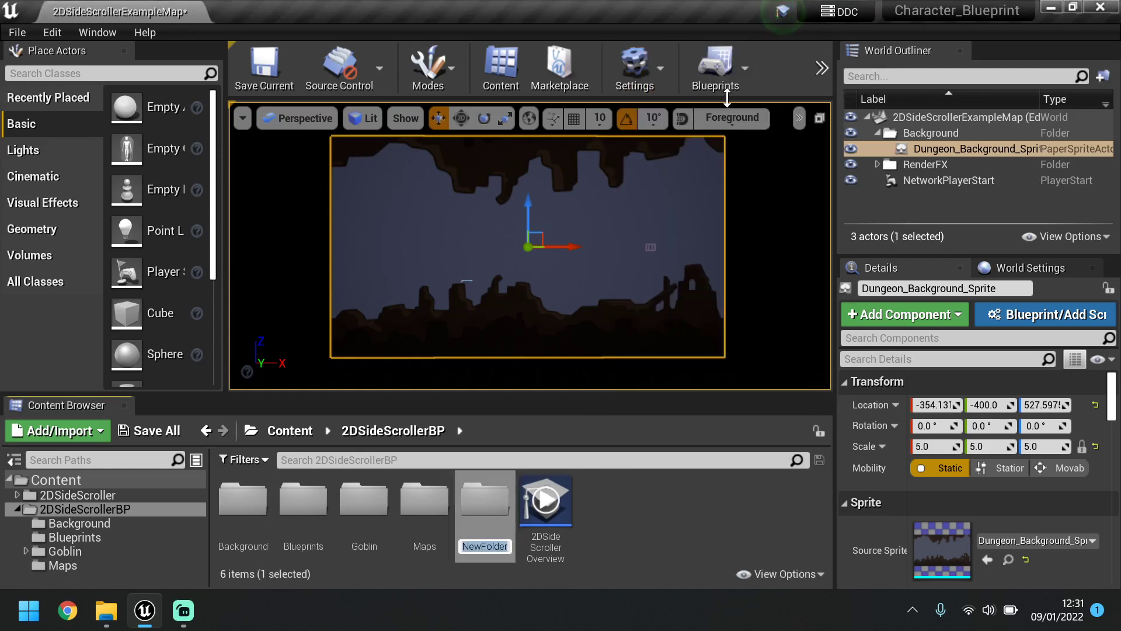
{"action": "key", "text": "BackSpace"}
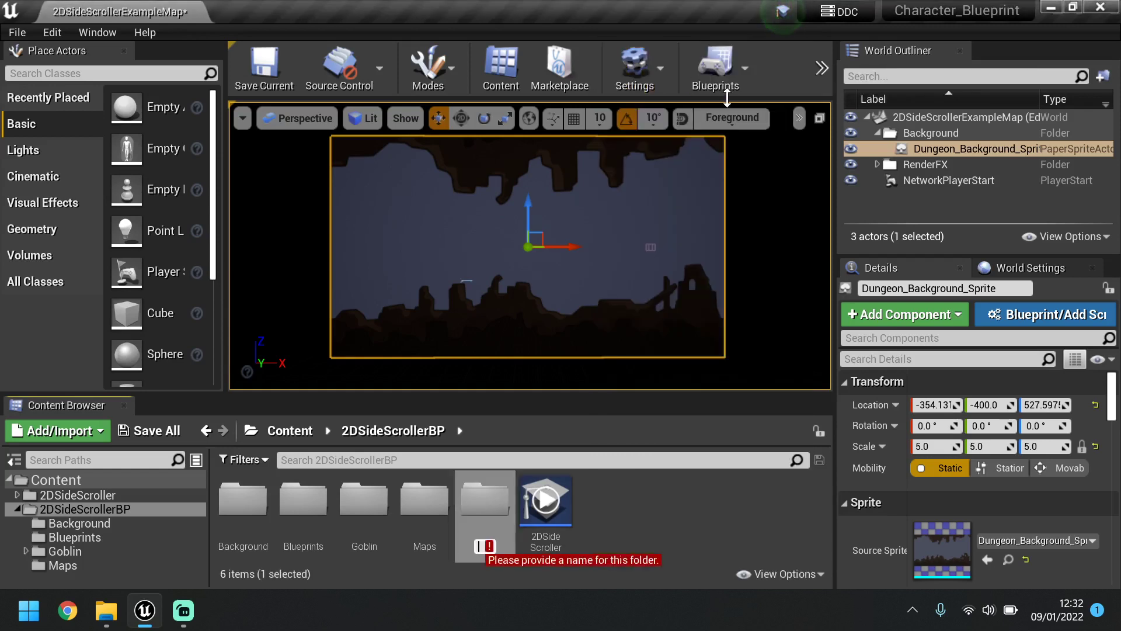
{"action": "type", "text": "D"}
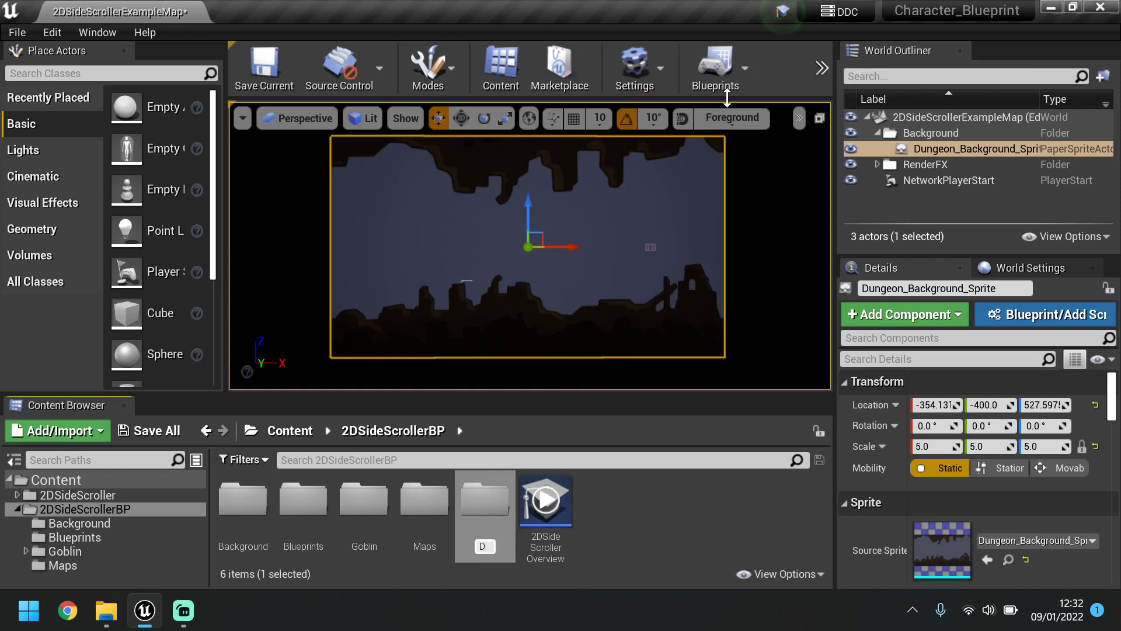
{"action": "type", "text": "ungeon_Level"}
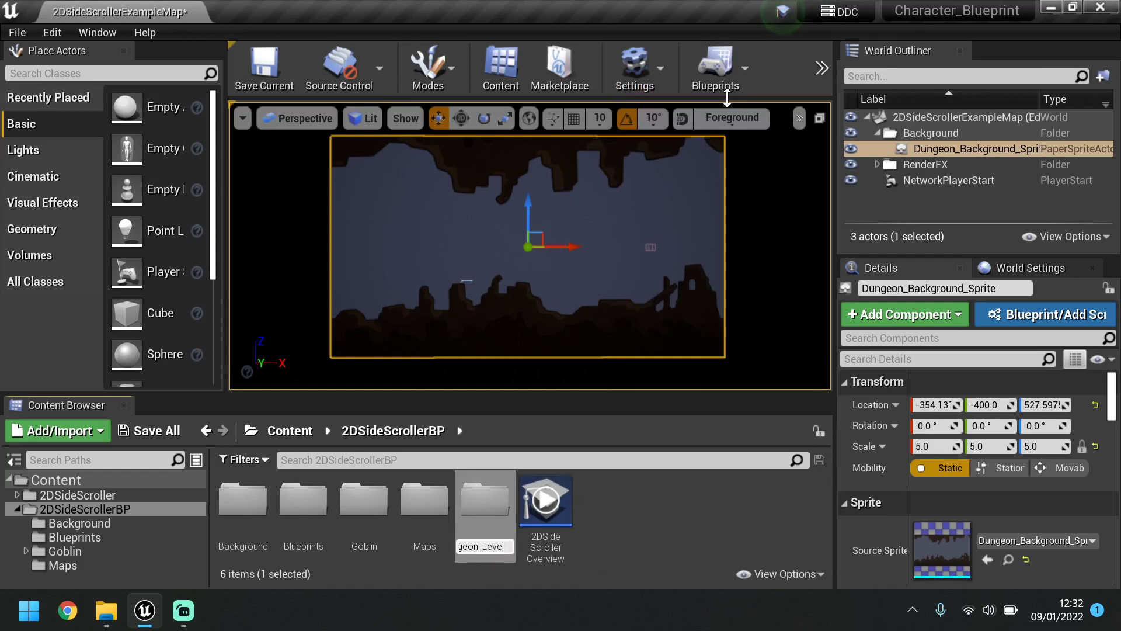
{"action": "type", "text": "_Assets"}
{"action": "key", "text": "Return"}
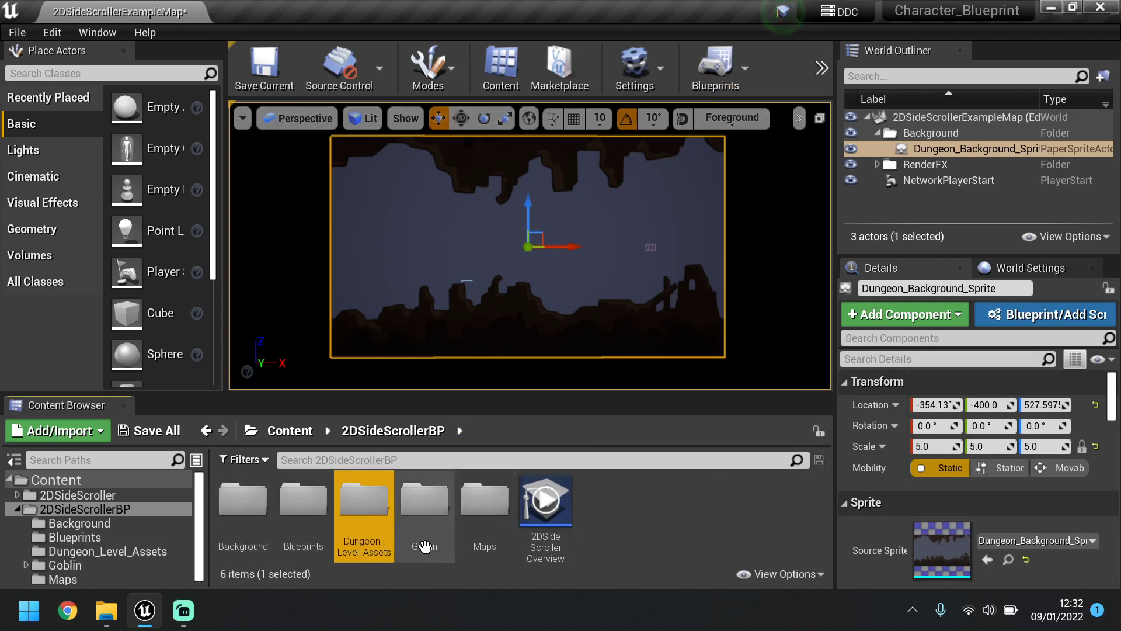
Import the Dungeon_Tilesheet PNG from the Medievil_Assets folder on disk into the Dungeon_Level_Assets content folder, previewing the image first.
{"action": "double_click", "coordinate": [364, 515]}
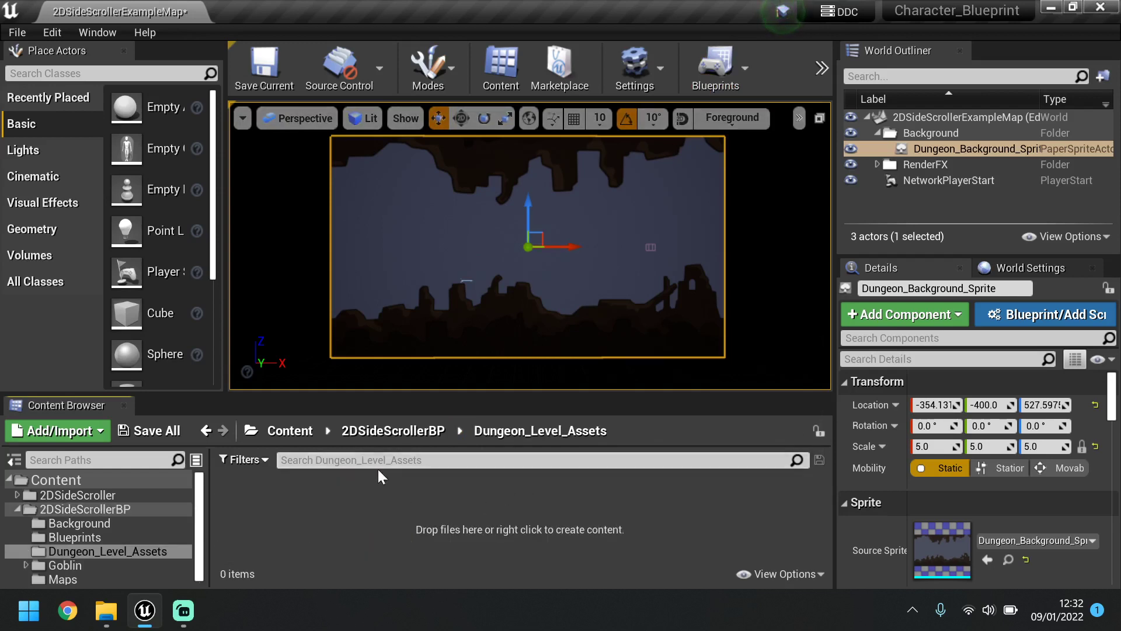
{"action": "left_click_drag", "start_coordinate": [418, 392], "coordinate": [418, 360]}
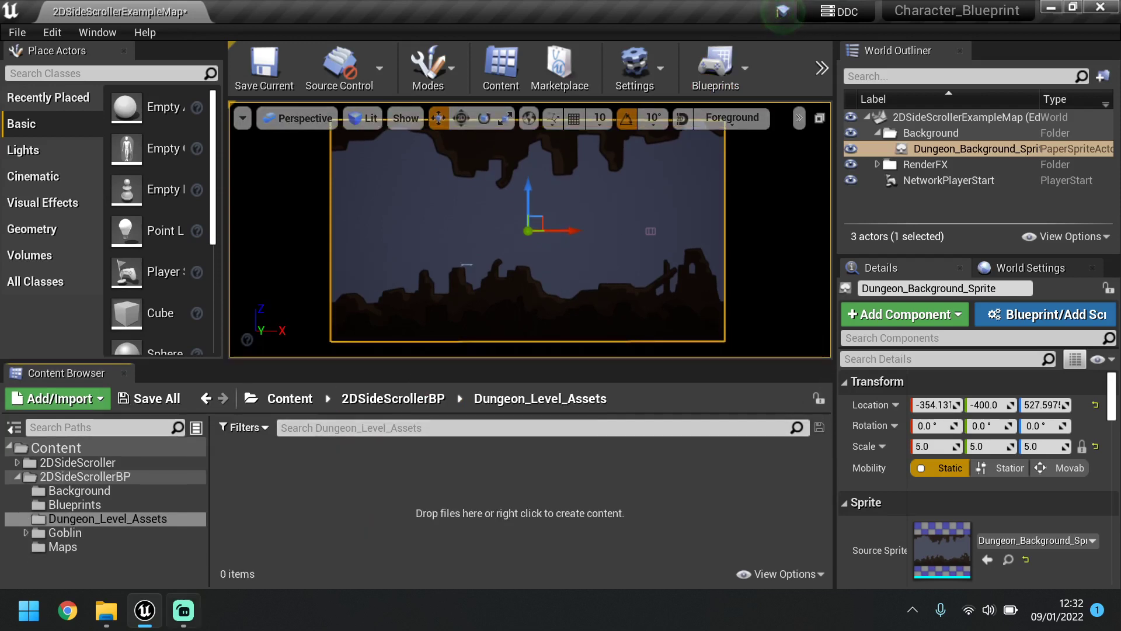
{"action": "mouse_move", "coordinate": [122, 623]}
{"action": "left_click", "coordinate": [106, 611]}
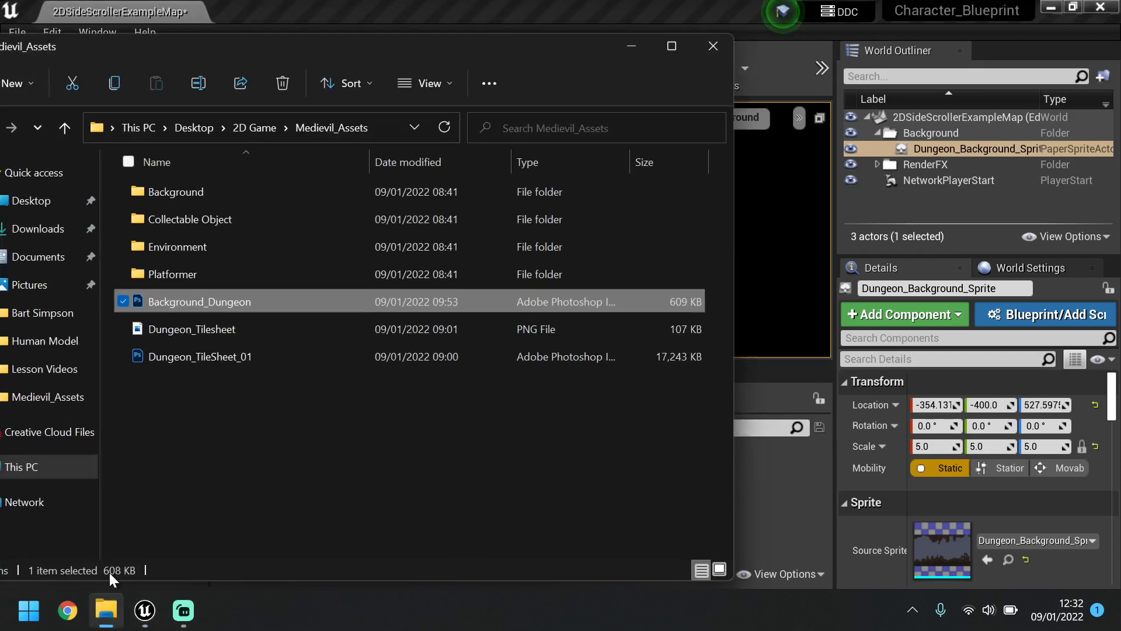
{"action": "left_click", "coordinate": [245, 338]}
{"action": "double_click", "coordinate": [245, 339]}
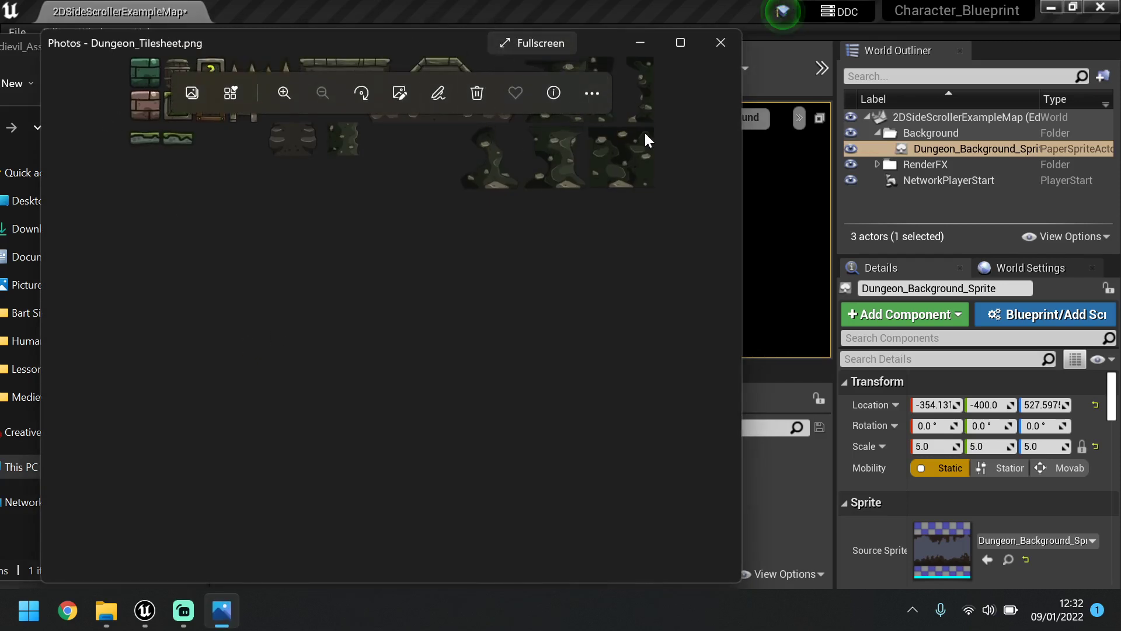
{"action": "left_click", "coordinate": [720, 42]}
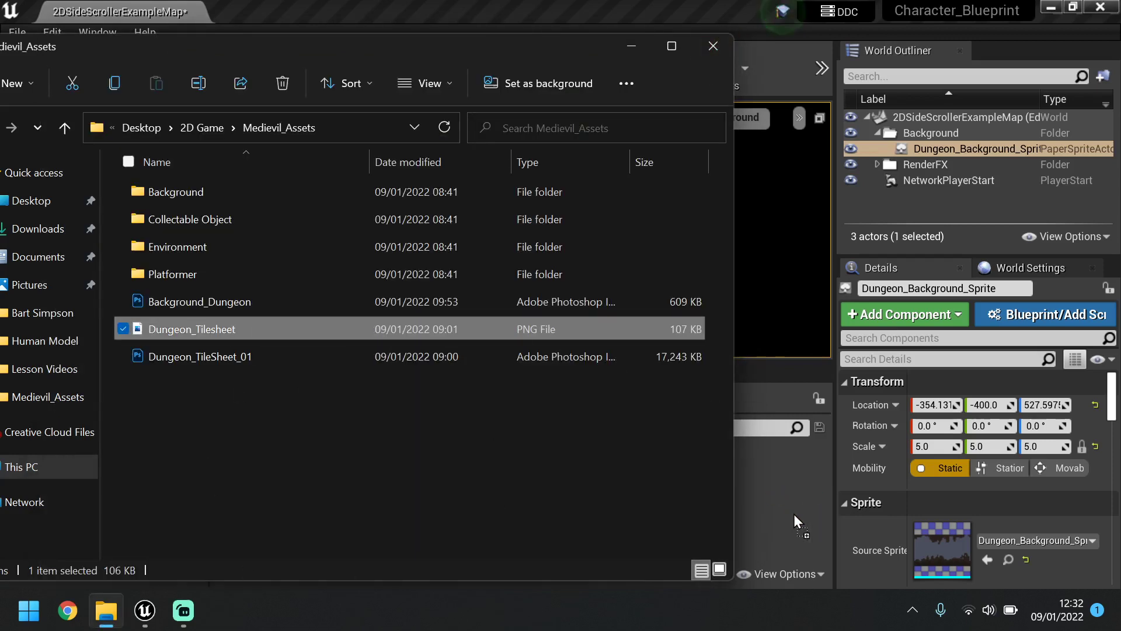
{"action": "left_click", "coordinate": [634, 45]}
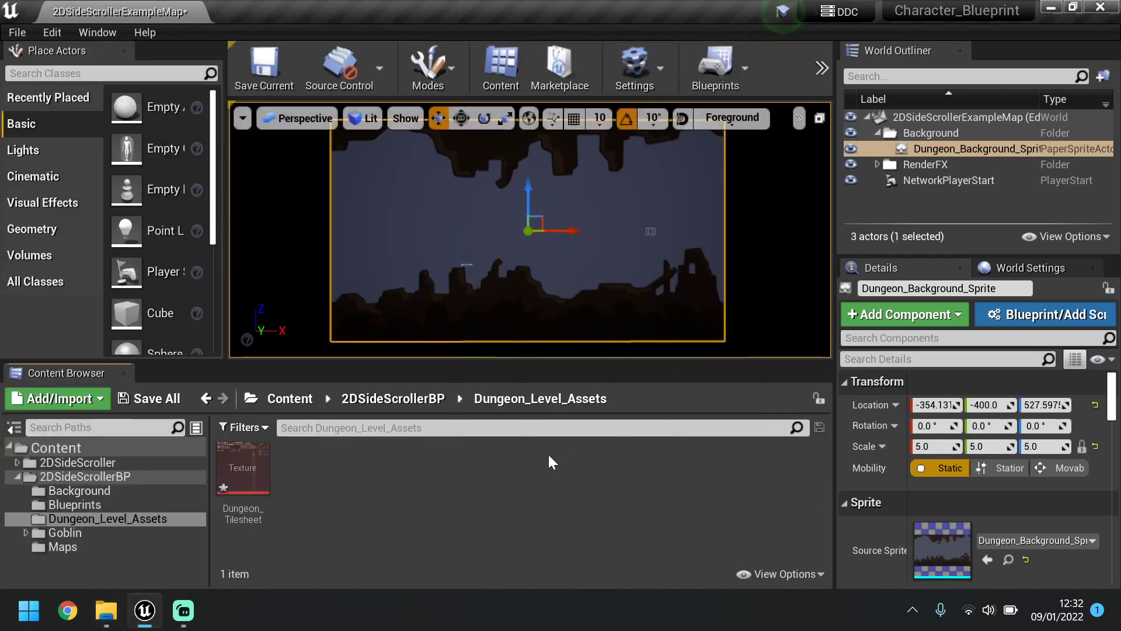
Open the imported Dungeon_Tilesheet texture to check its tiles, save it and close its editor.
{"action": "double_click", "coordinate": [252, 468]}
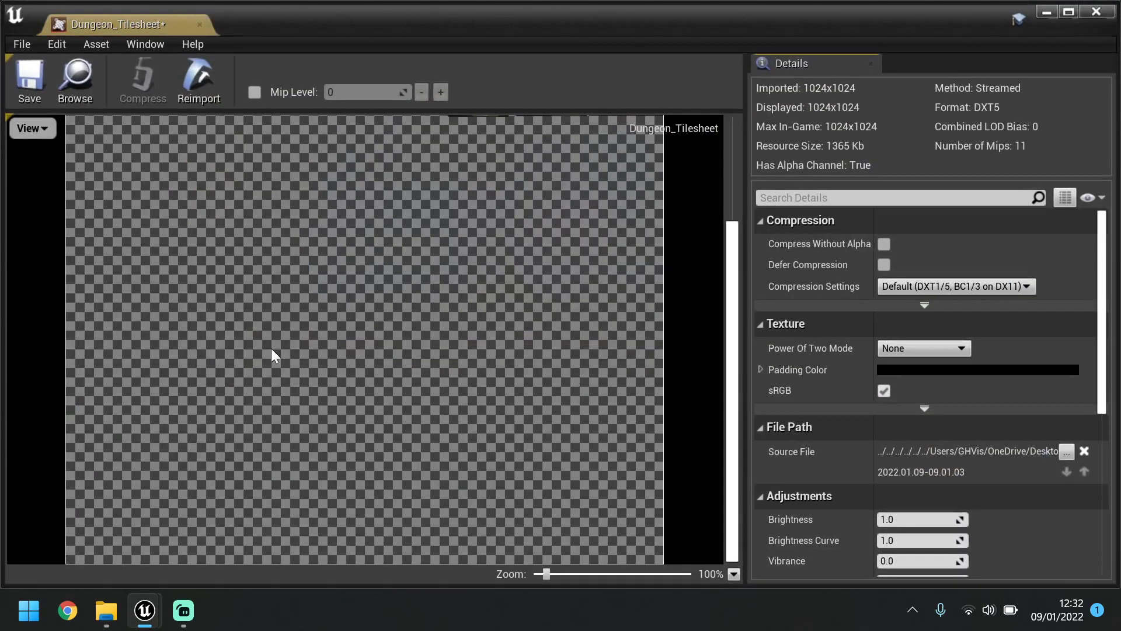
{"action": "scroll", "coordinate": [383, 300], "scroll_direction": "down", "scroll_amount": 5}
{"action": "scroll", "coordinate": [380, 216], "scroll_direction": "up", "scroll_amount": 2}
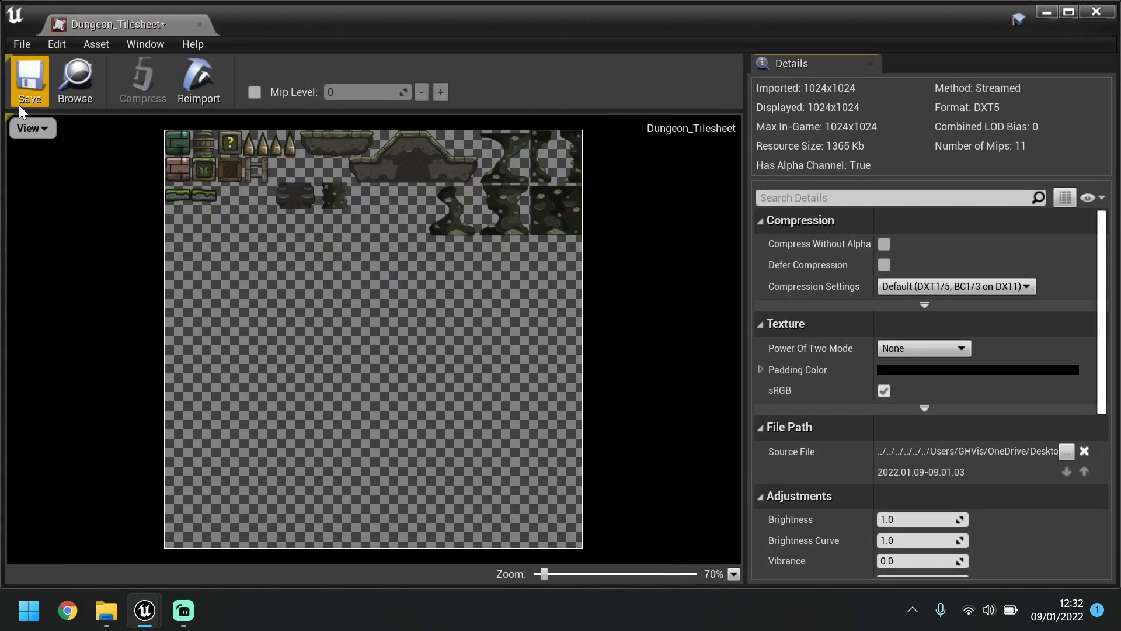
{"action": "left_click", "coordinate": [30, 82]}
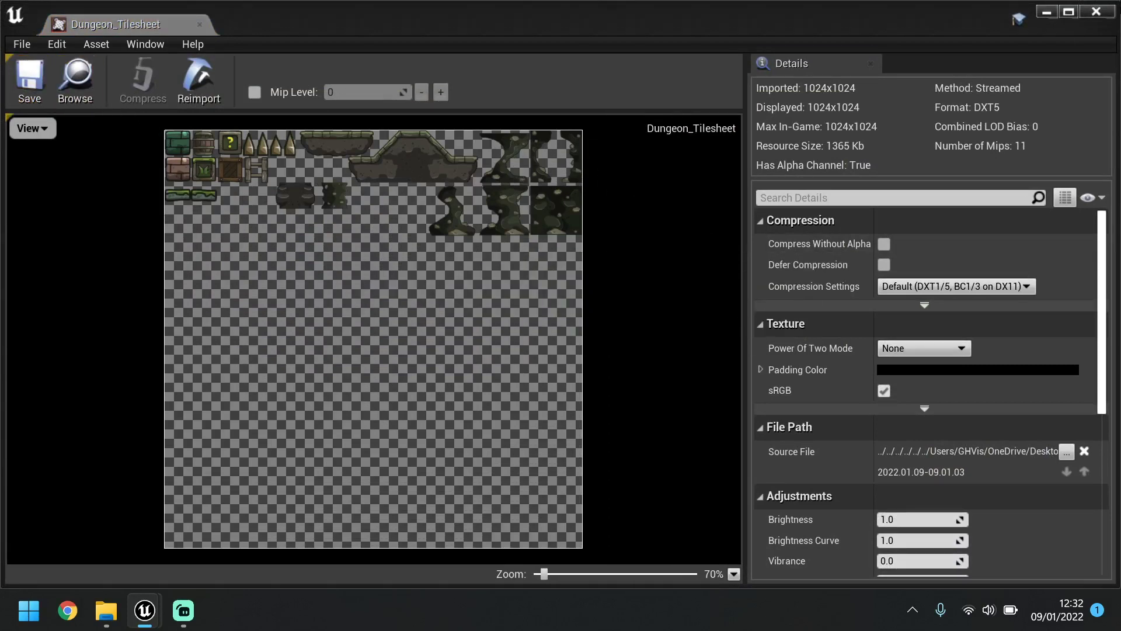
{"action": "left_click", "coordinate": [1096, 11]}
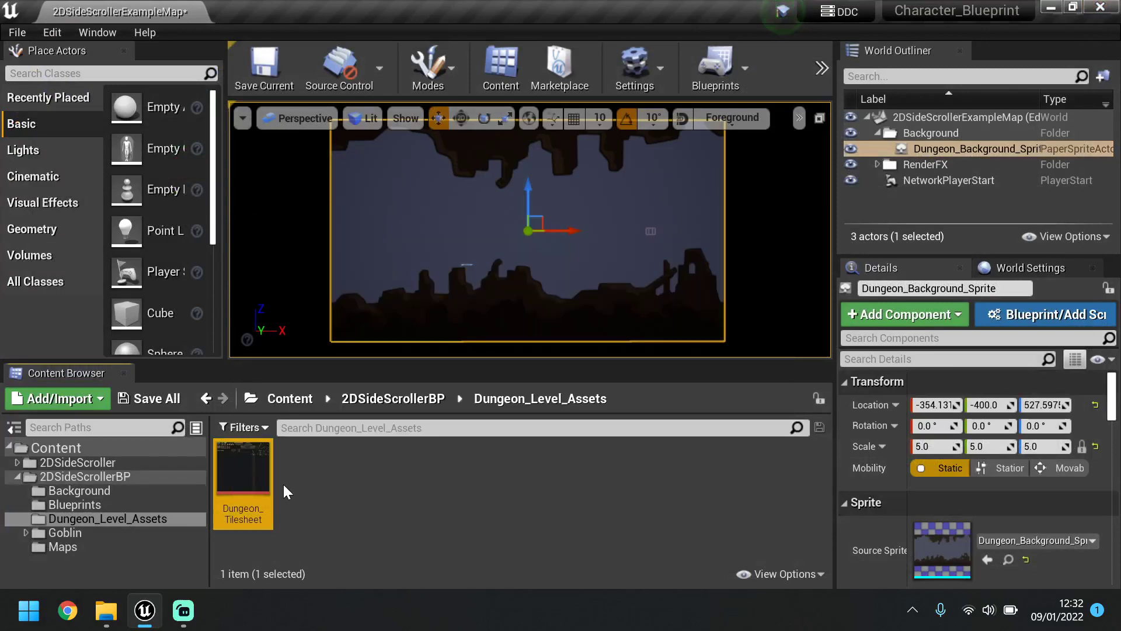
{"action": "mouse_move", "coordinate": [235, 473]}
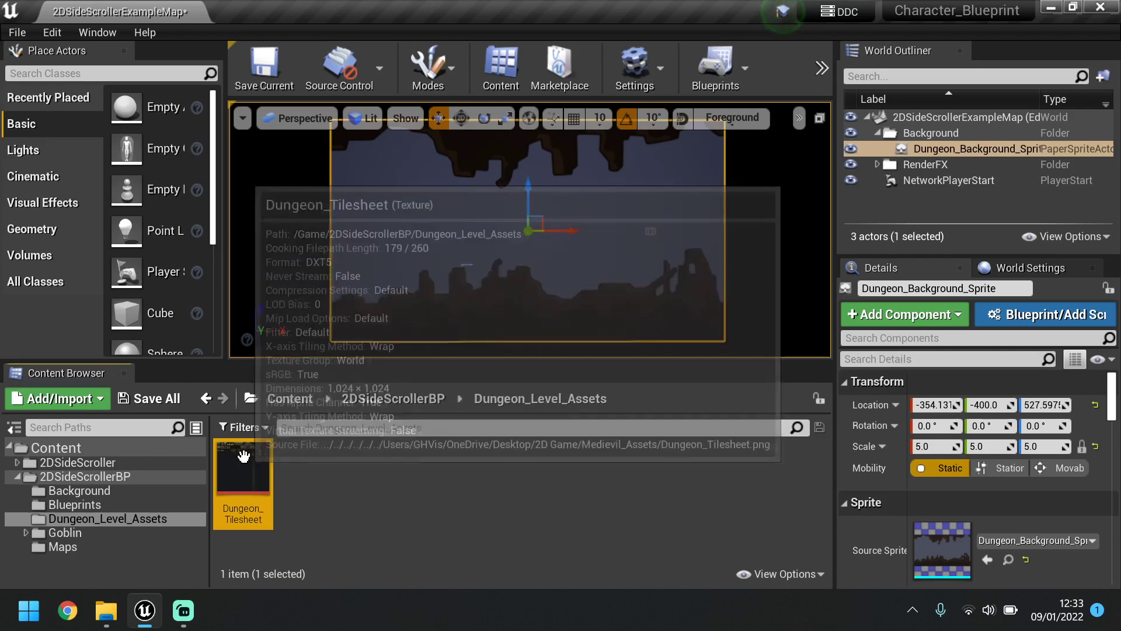
{"action": "right_click", "coordinate": [263, 467]}
{"action": "left_click", "coordinate": [369, 503]}
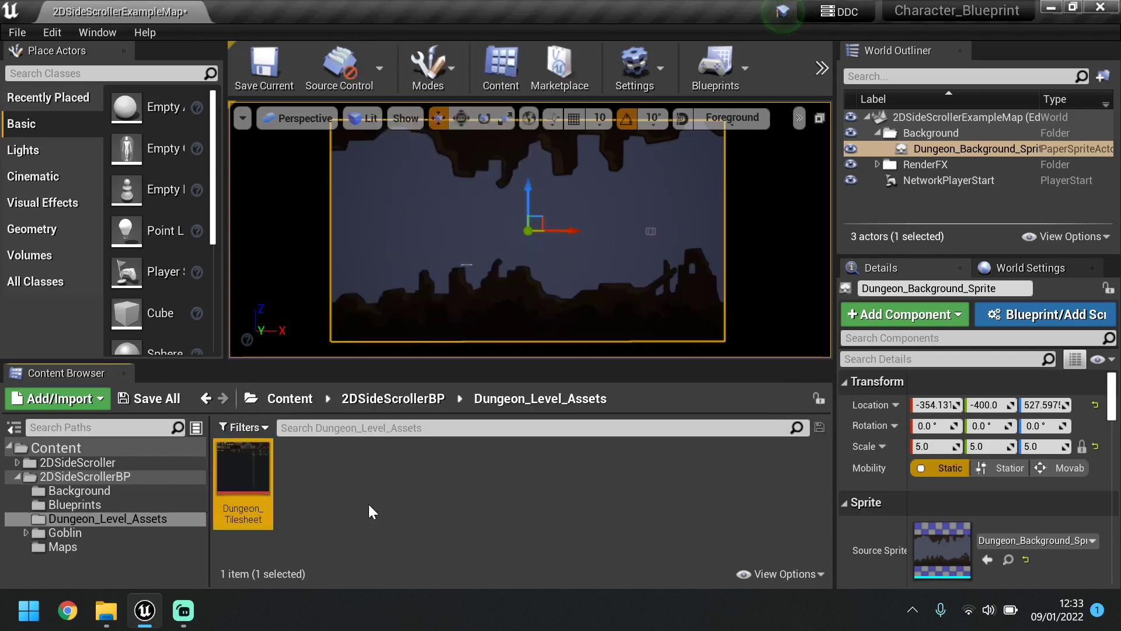
{"action": "right_click", "coordinate": [369, 504]}
{"action": "right_click", "coordinate": [315, 475]}
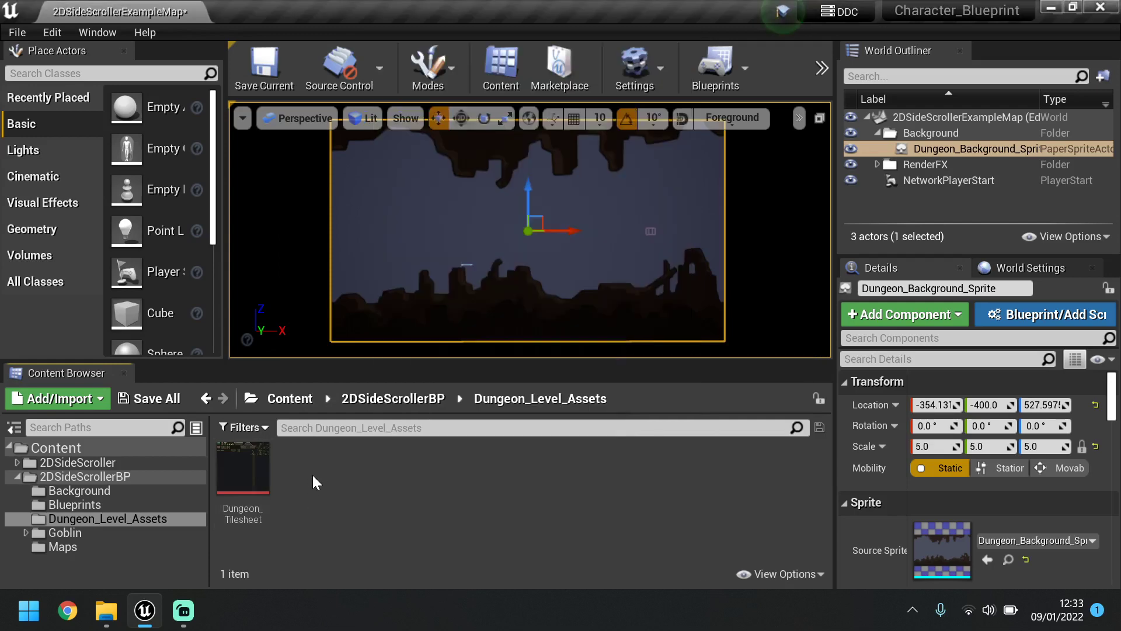
{"action": "right_click", "coordinate": [260, 462]}
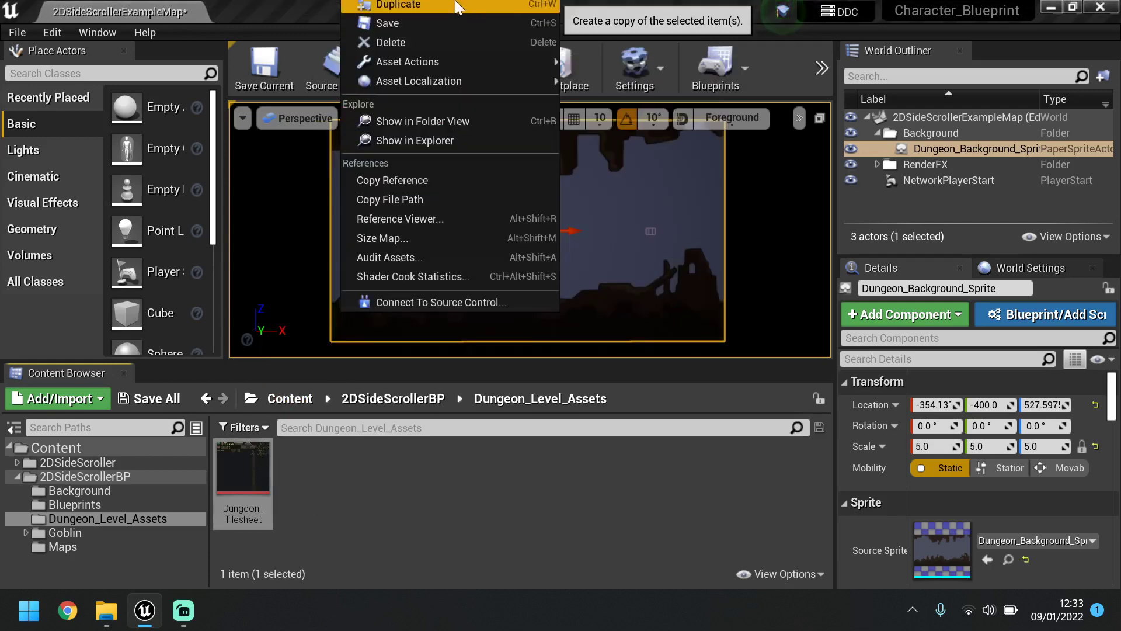
{"action": "mouse_move", "coordinate": [467, 62]}
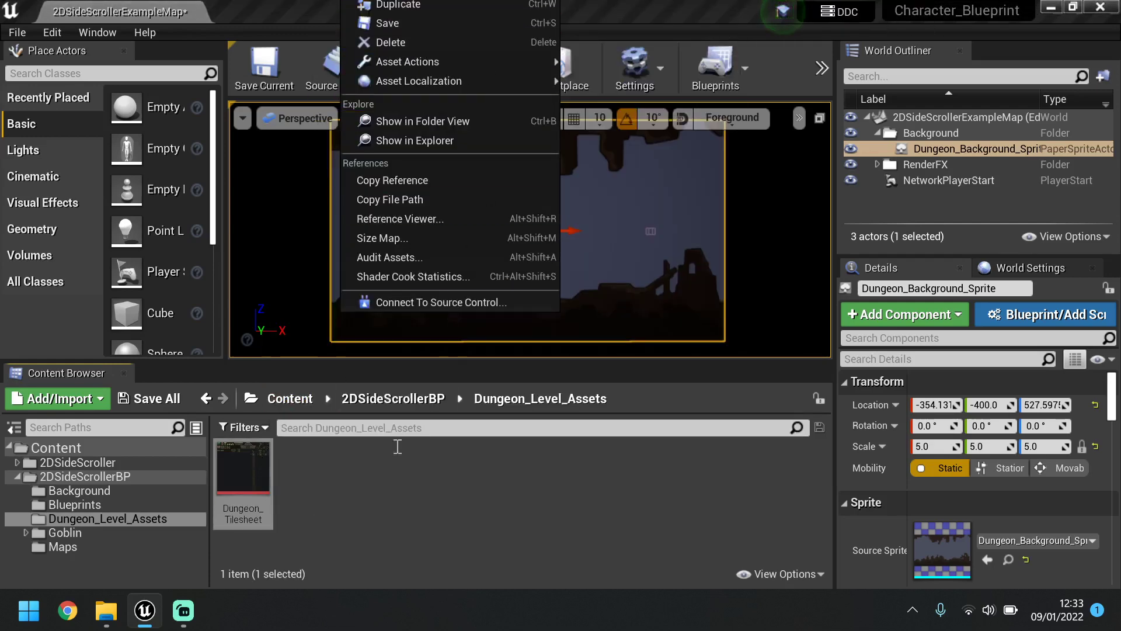
{"action": "left_click", "coordinate": [354, 516]}
Create a Paper2D Tile Set named Dungeon_Tileset in the Dungeon_Level_Assets folder.
{"action": "right_click", "coordinate": [338, 476]}
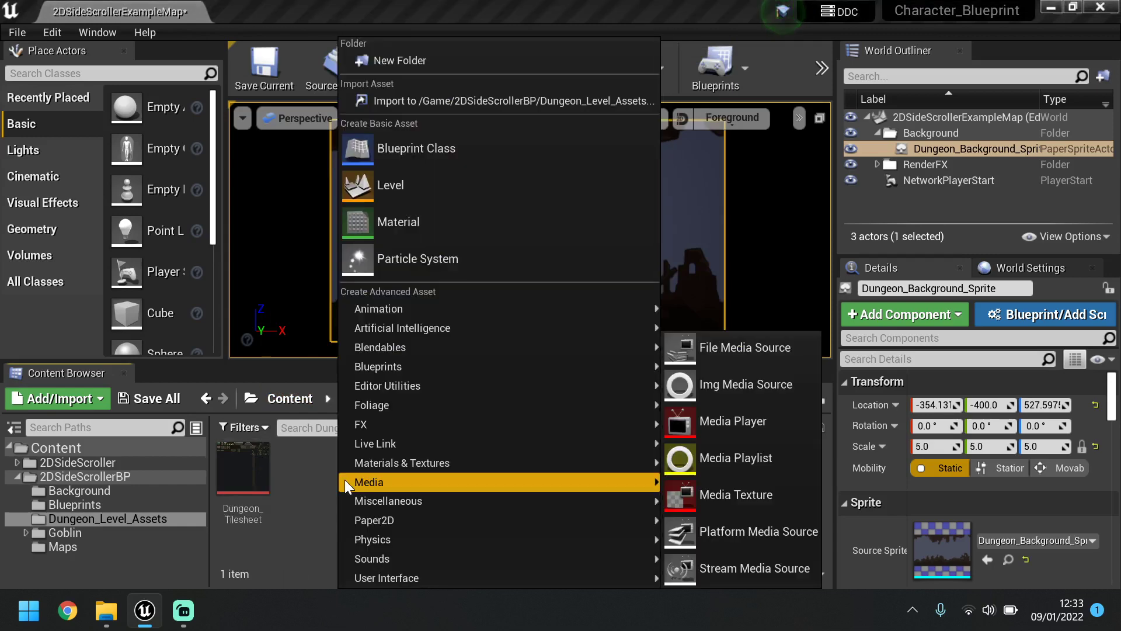
{"action": "mouse_move", "coordinate": [396, 520]}
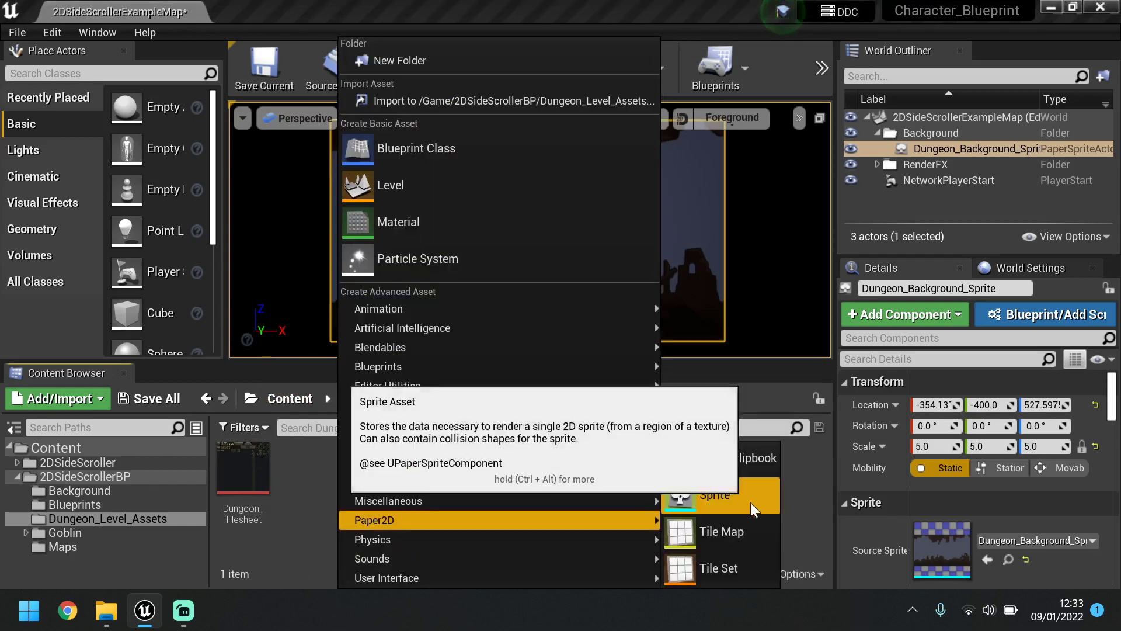
{"action": "left_click", "coordinate": [754, 569]}
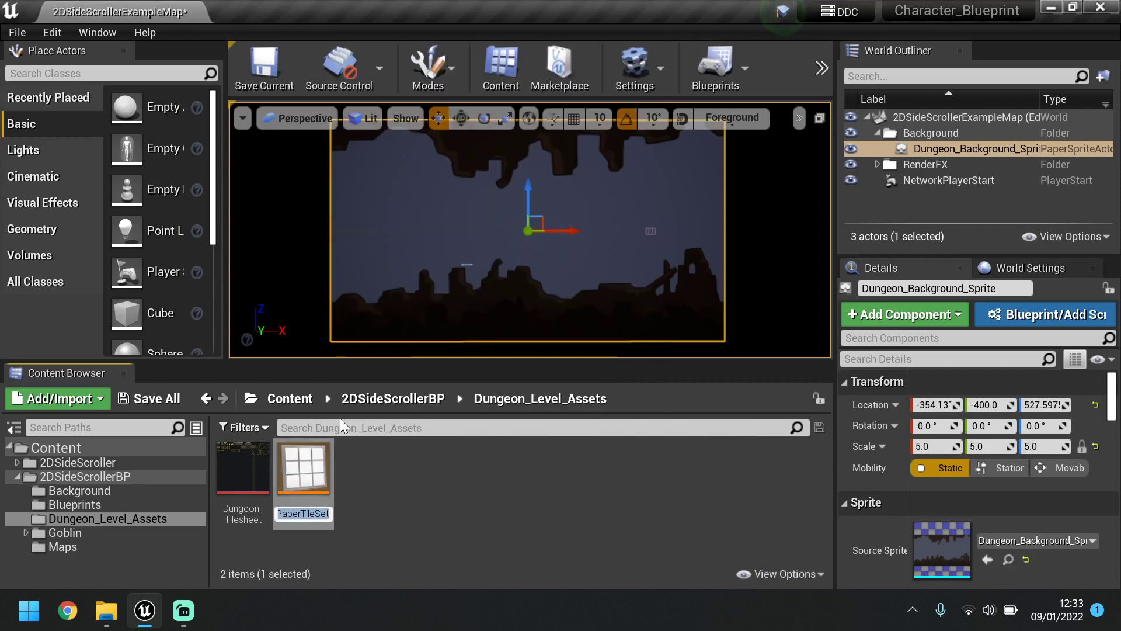
{"action": "key", "text": "BackSpace"}
{"action": "type", "text": "Dungeo"}
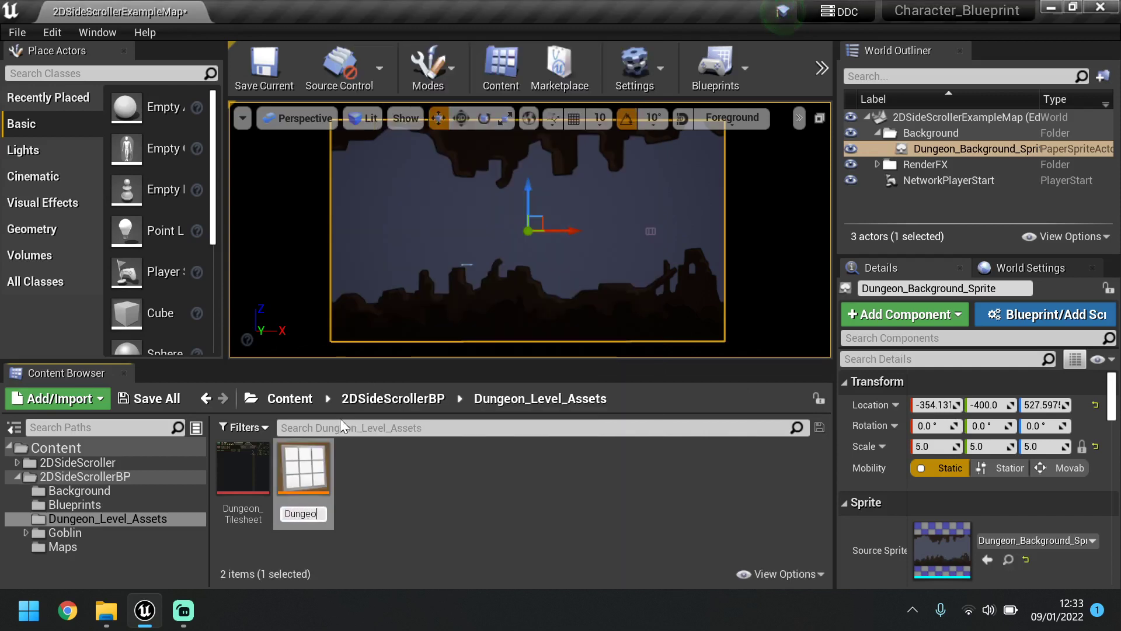
{"action": "type", "text": "n_Tile"}
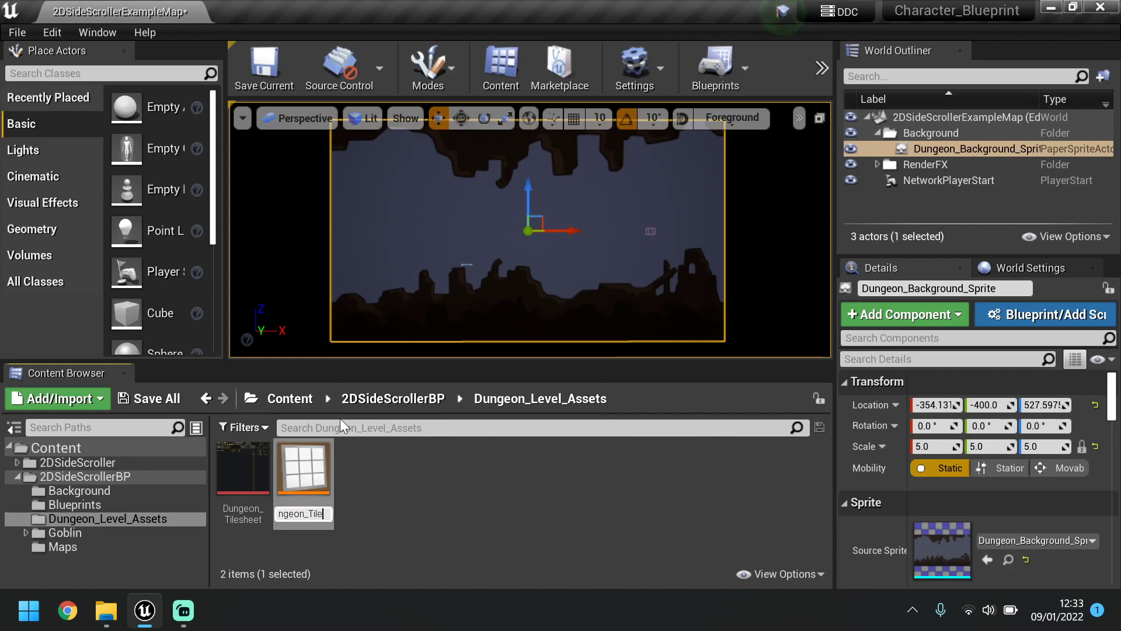
{"action": "type", "text": "set"}
{"action": "key", "text": "Return"}
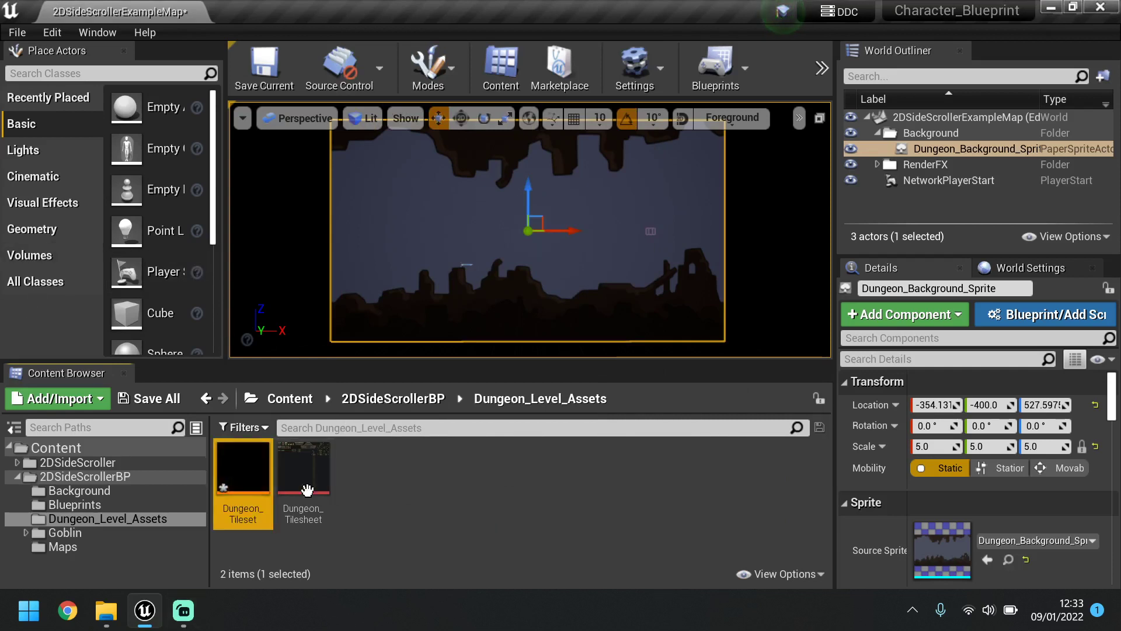
Open Dungeon_Tileset and assign the Dungeon_Tilesheet texture as its tile sheet.
{"action": "double_click", "coordinate": [258, 472]}
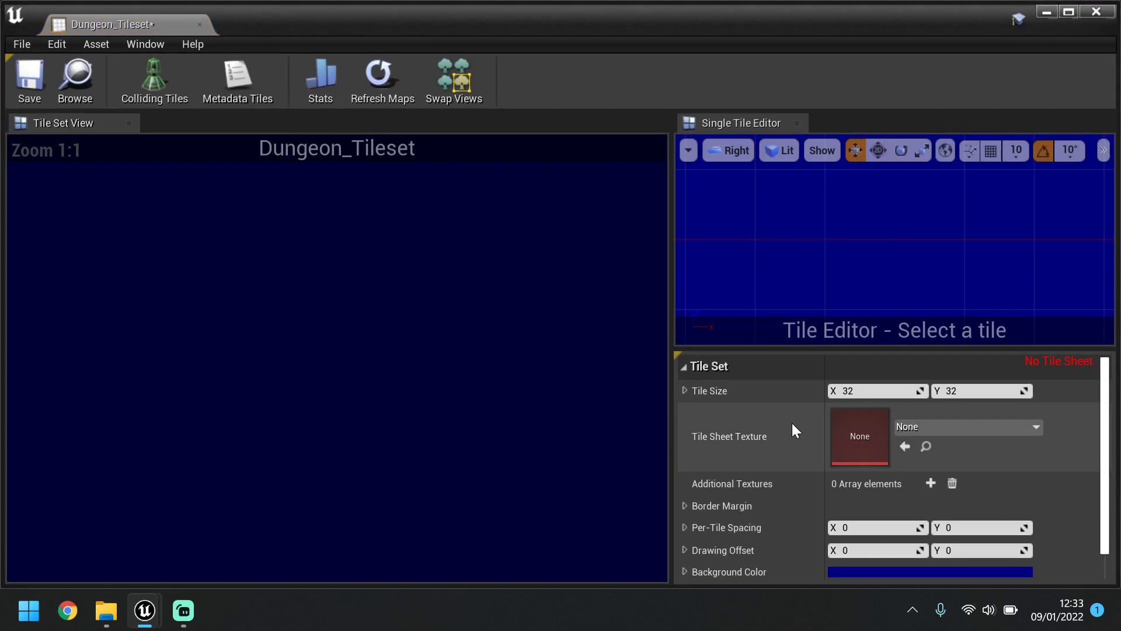
{"action": "left_click", "coordinate": [965, 426]}
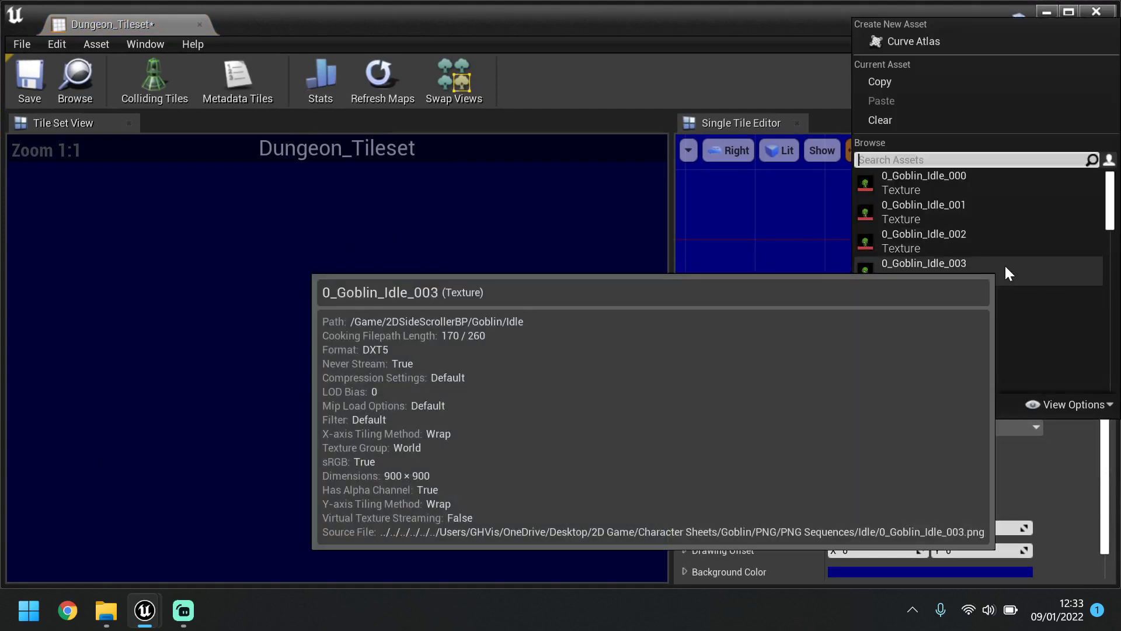
{"action": "type", "text": "dung"}
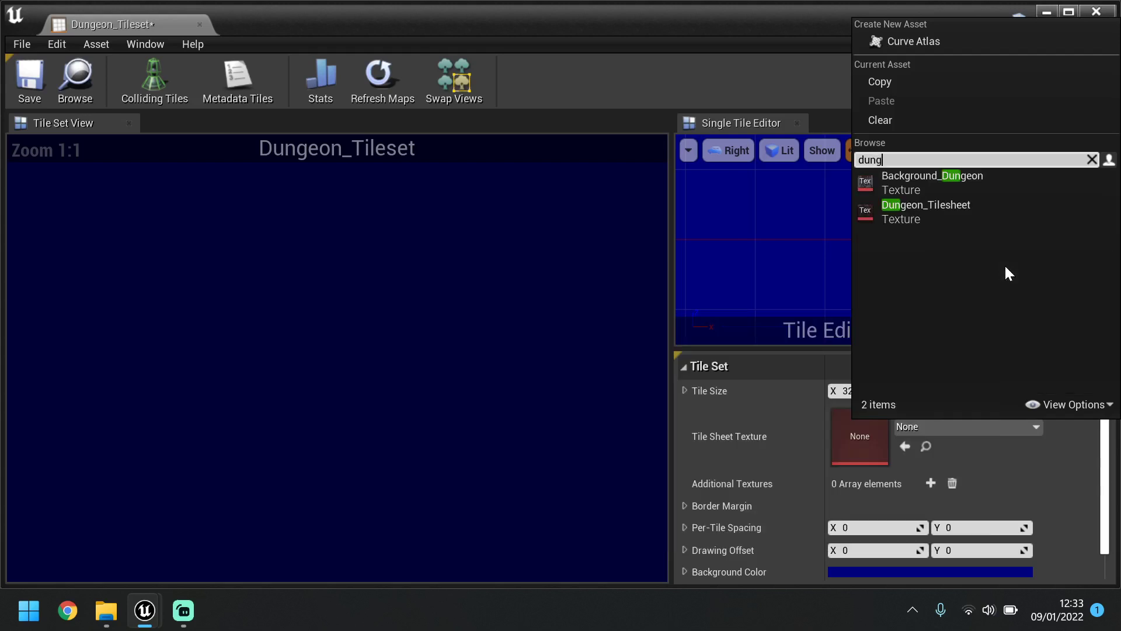
{"action": "type", "text": "eon"}
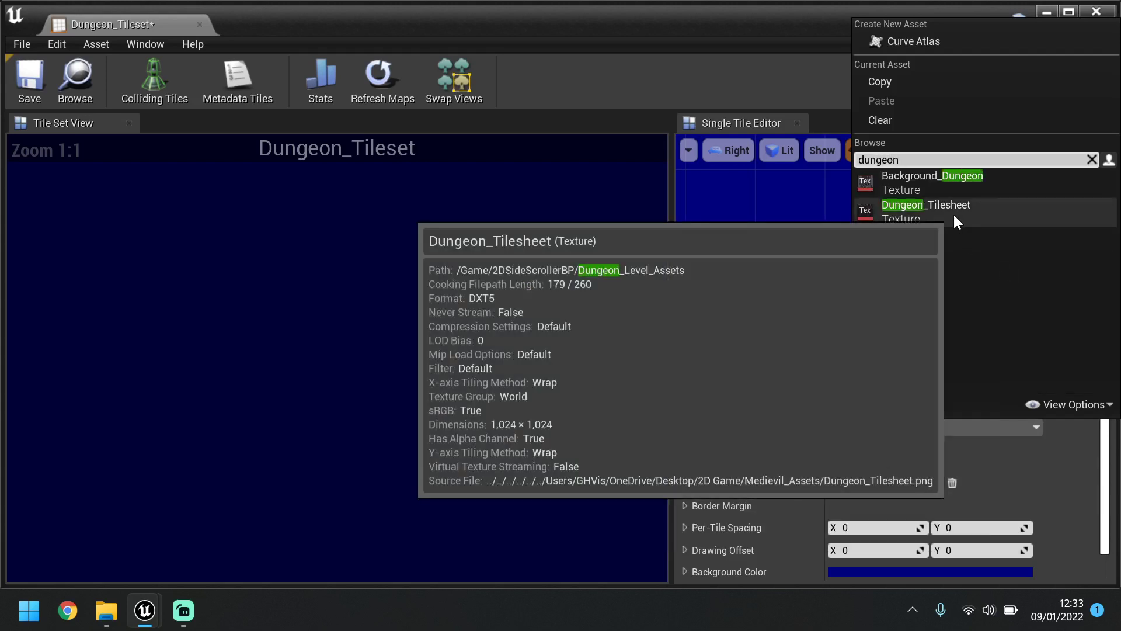
{"action": "left_click", "coordinate": [953, 212]}
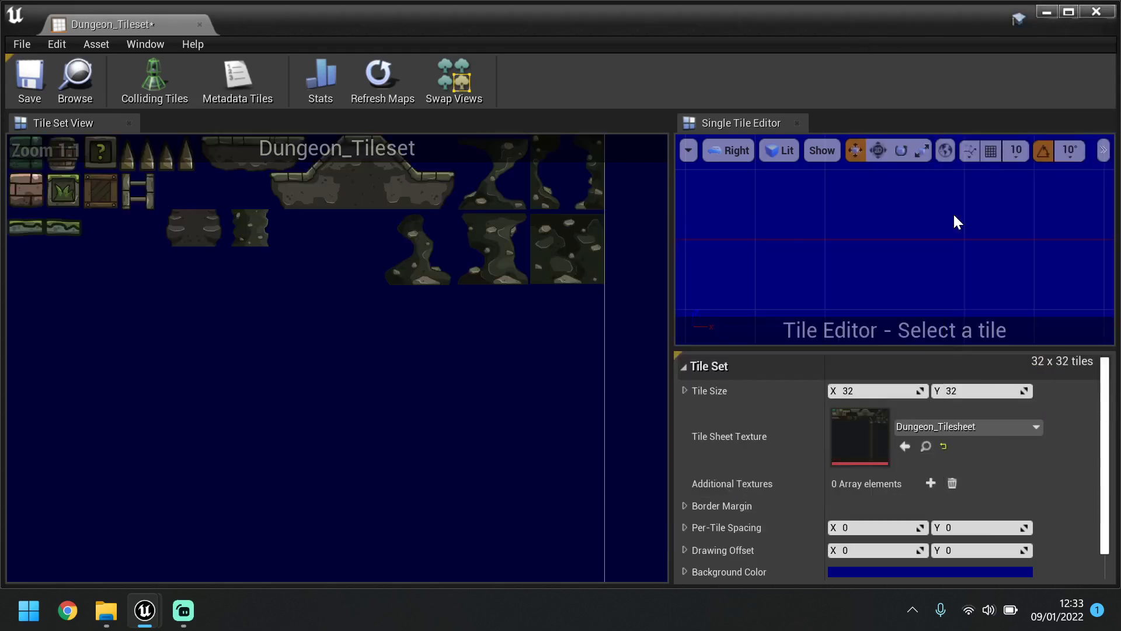
Examine how the tile grid divides the green brick, barrel and question-mark block images in the tile set.
{"action": "scroll", "coordinate": [435, 397], "scroll_direction": "down", "scroll_amount": 2}
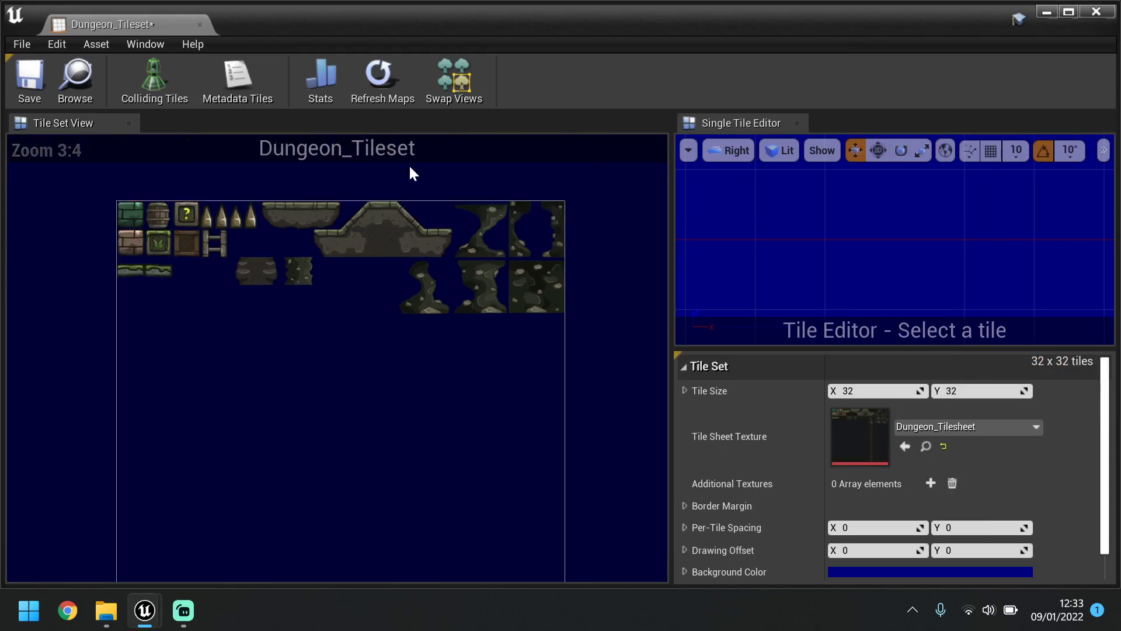
{"action": "scroll", "coordinate": [408, 177], "scroll_direction": "up", "scroll_amount": 1}
{"action": "scroll", "coordinate": [446, 211], "scroll_direction": "up", "scroll_amount": 4}
{"action": "scroll", "coordinate": [446, 212], "scroll_direction": "down", "scroll_amount": 4}
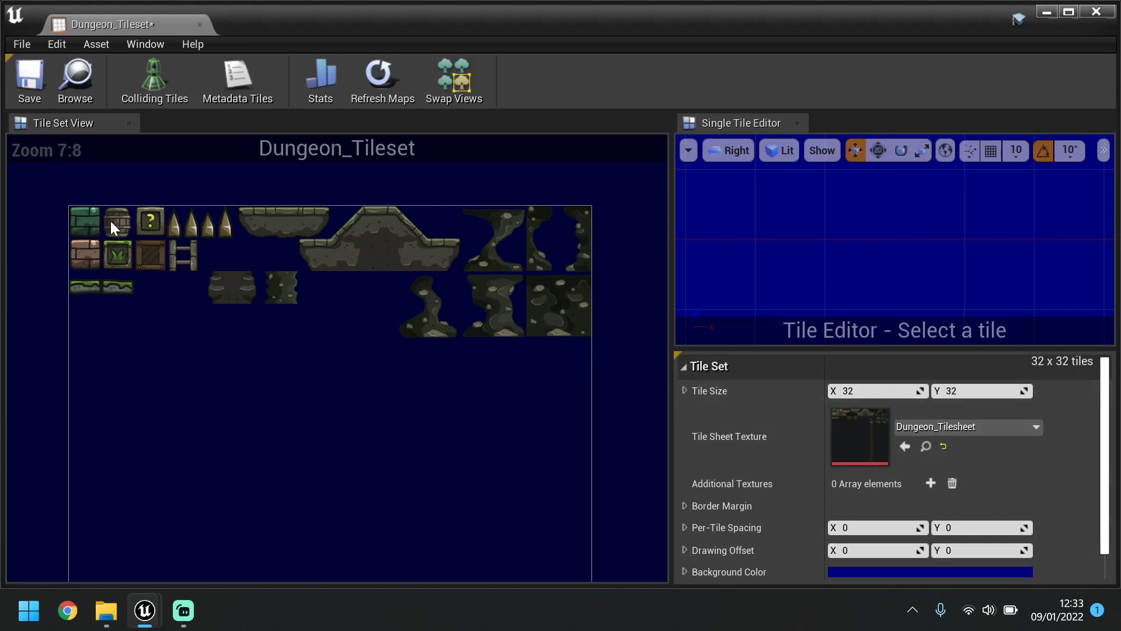
{"action": "left_click", "coordinate": [80, 215]}
{"action": "left_click", "coordinate": [91, 224]}
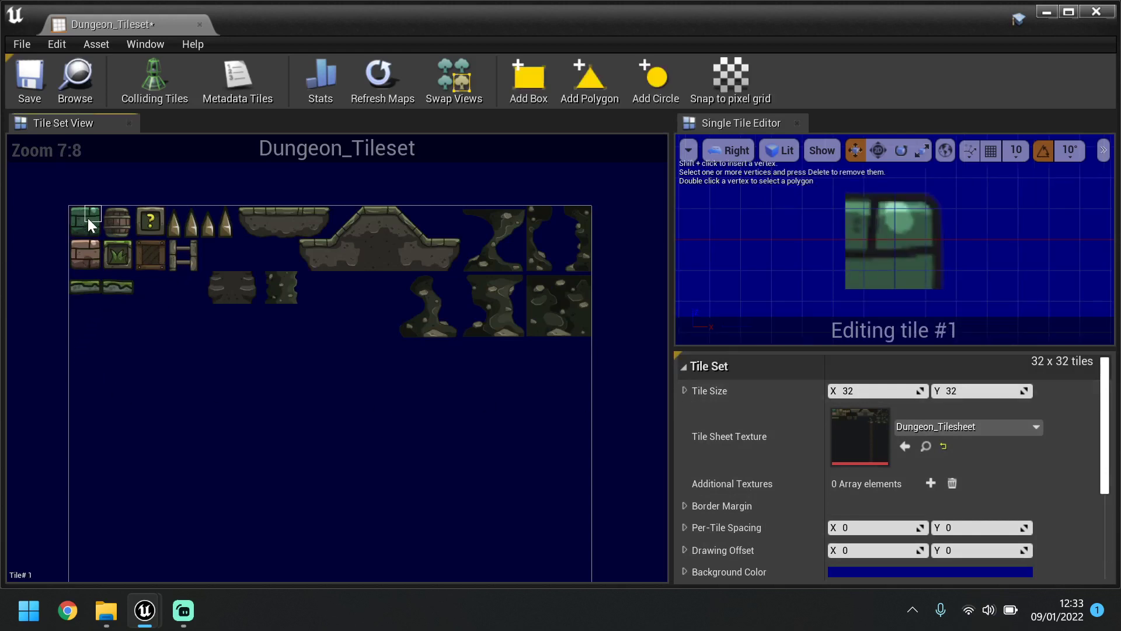
{"action": "left_click", "coordinate": [89, 226]}
{"action": "left_click", "coordinate": [79, 228]}
{"action": "left_click", "coordinate": [75, 211]}
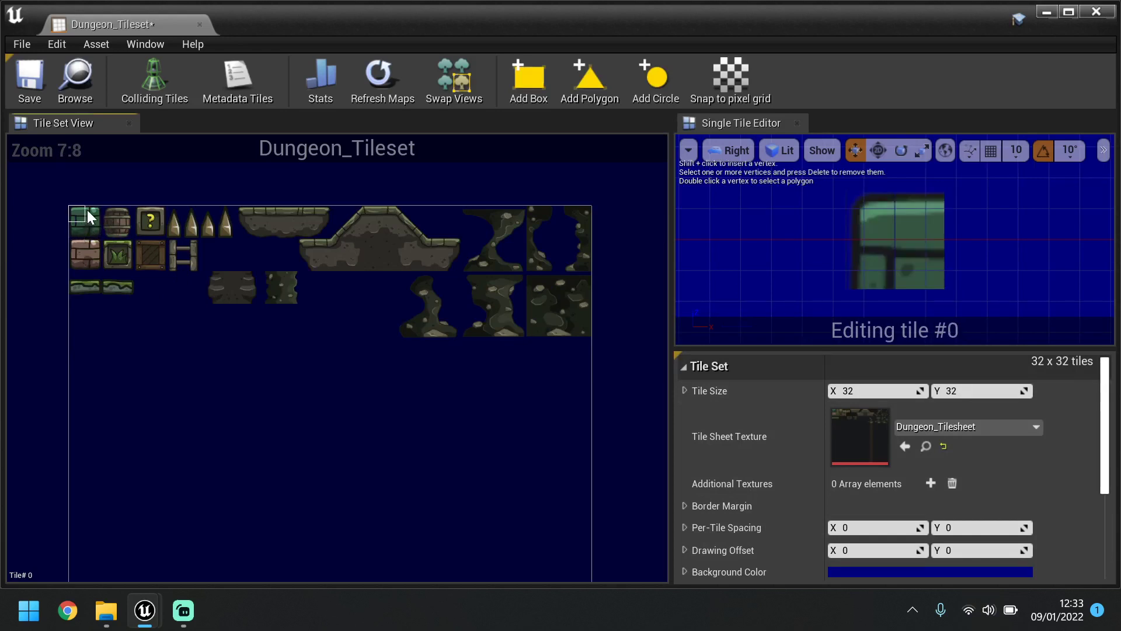
{"action": "left_click", "coordinate": [86, 209]}
{"action": "left_click", "coordinate": [118, 215]}
{"action": "left_click", "coordinate": [115, 219]}
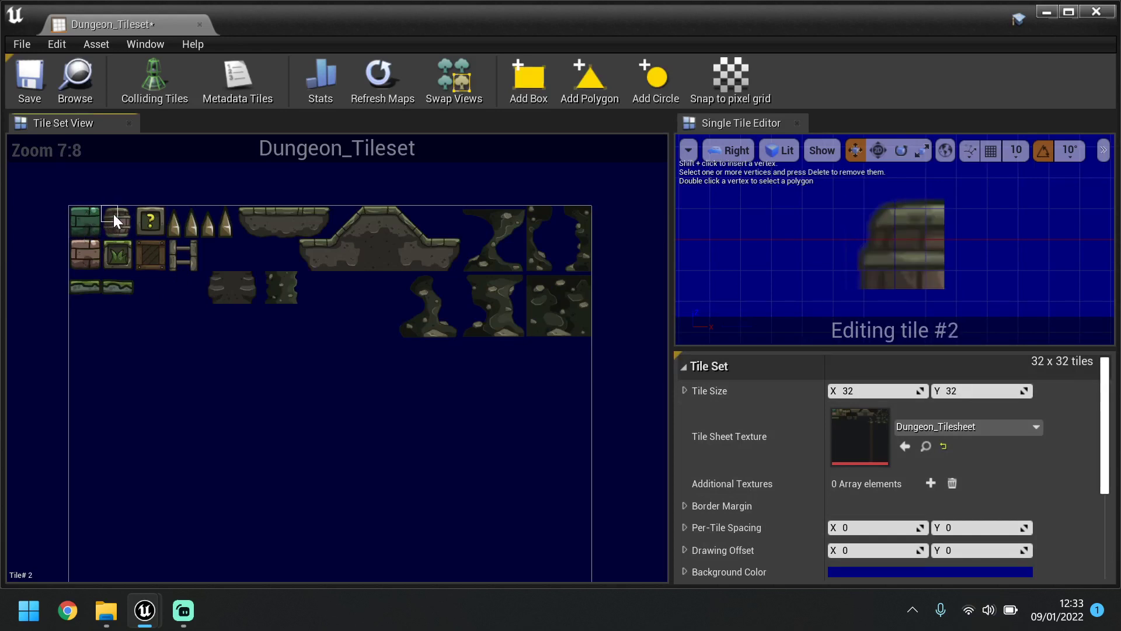
{"action": "left_click", "coordinate": [116, 228]}
{"action": "left_click", "coordinate": [123, 229]}
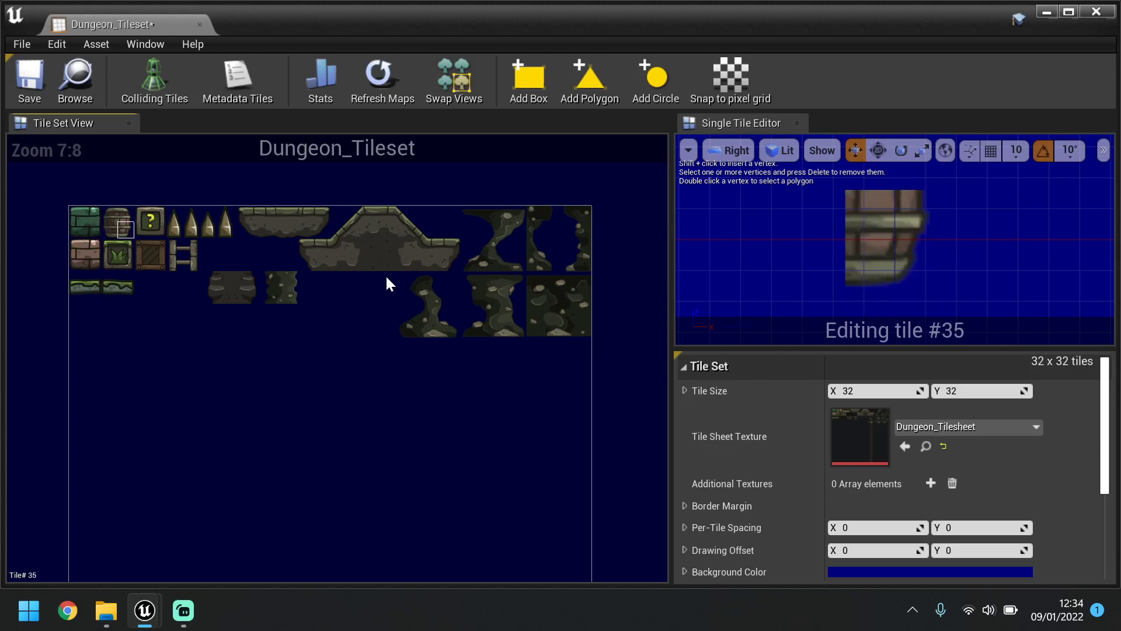
{"action": "left_click", "coordinate": [148, 223]}
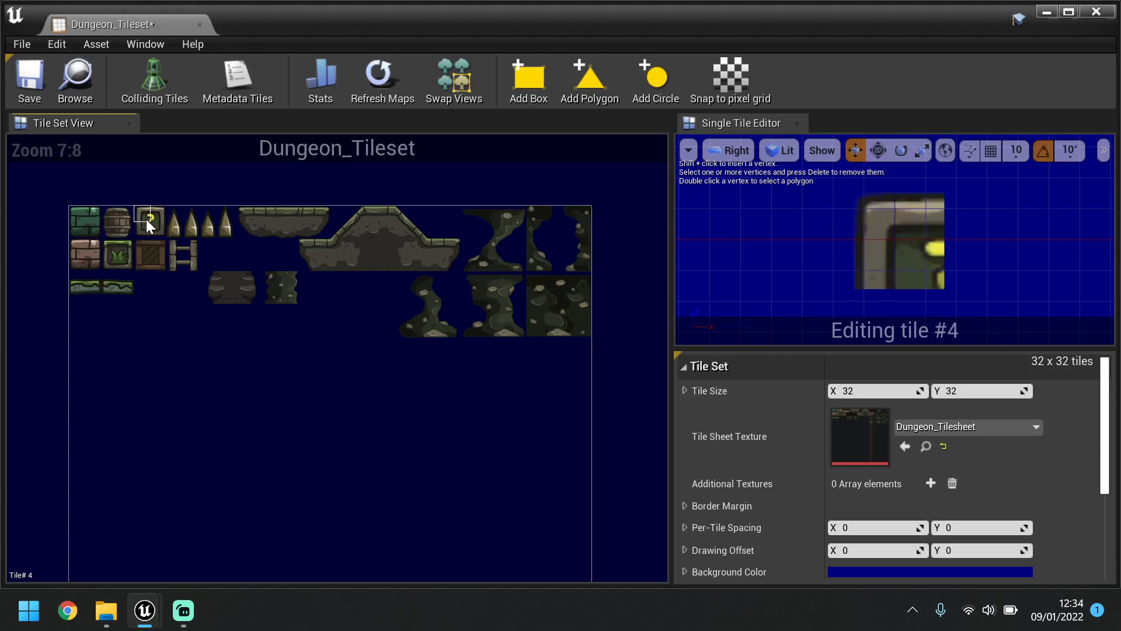
Set the tile set's tile size to 64 by 64.
{"action": "left_click", "coordinate": [866, 390]}
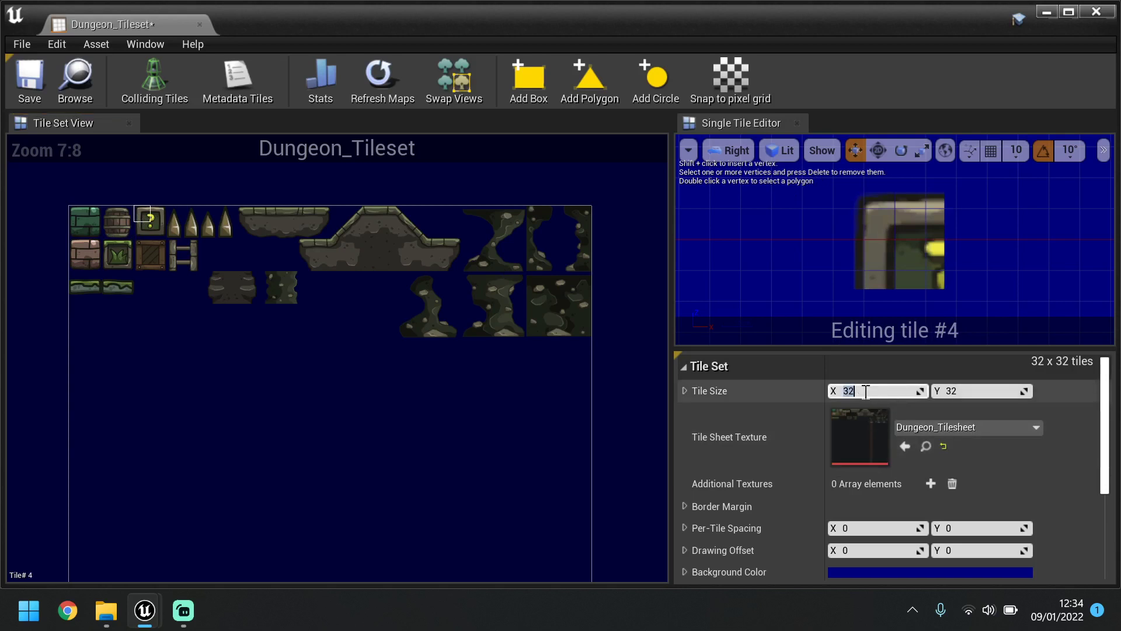
{"action": "type", "text": "64"}
{"action": "key", "text": "Tab"}
{"action": "type", "text": "64"}
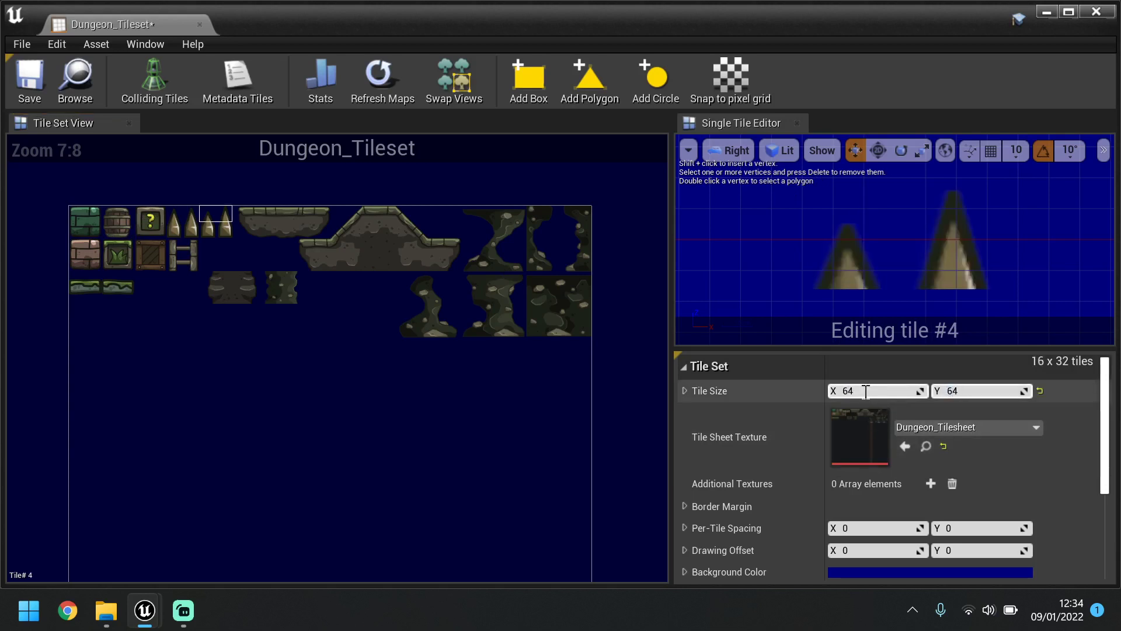
{"action": "key", "text": "Return"}
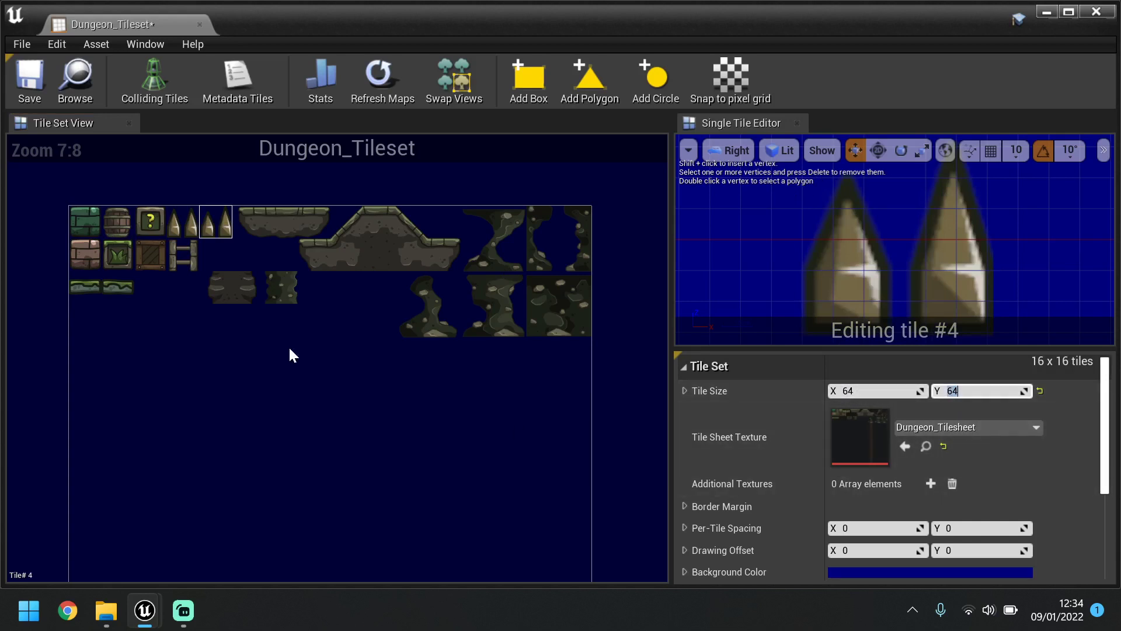
Examine how the 64 by 64 grid divides the spikes, the stone platform and the sloped stone ramp.
{"action": "left_click", "coordinate": [198, 222]}
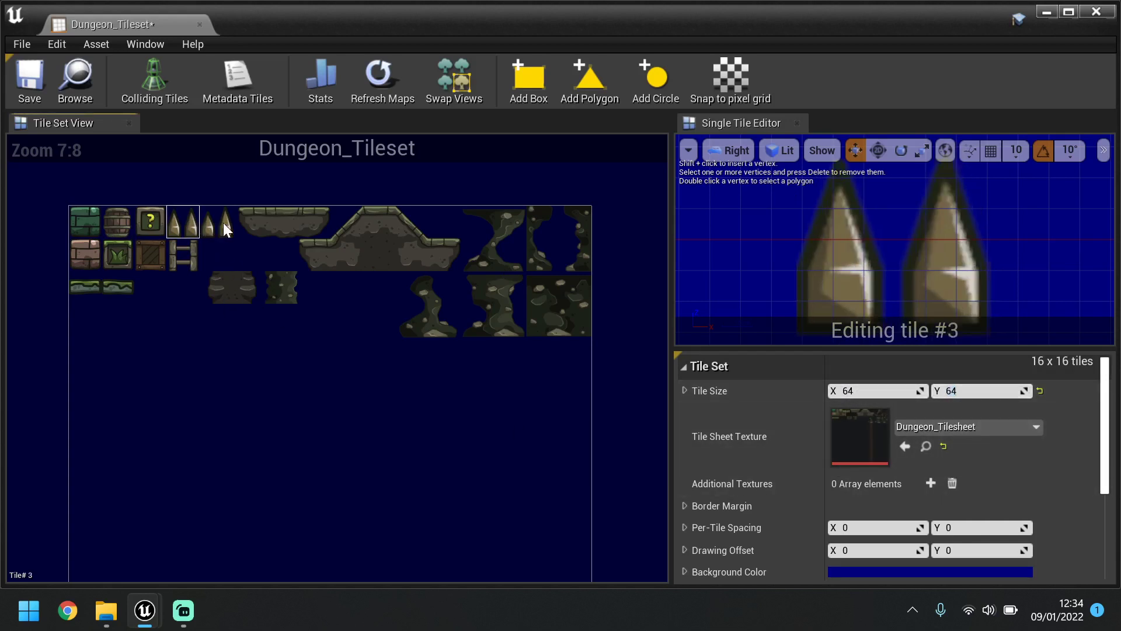
{"action": "left_click", "coordinate": [223, 222]}
{"action": "left_click", "coordinate": [249, 219]}
{"action": "left_click", "coordinate": [288, 219]}
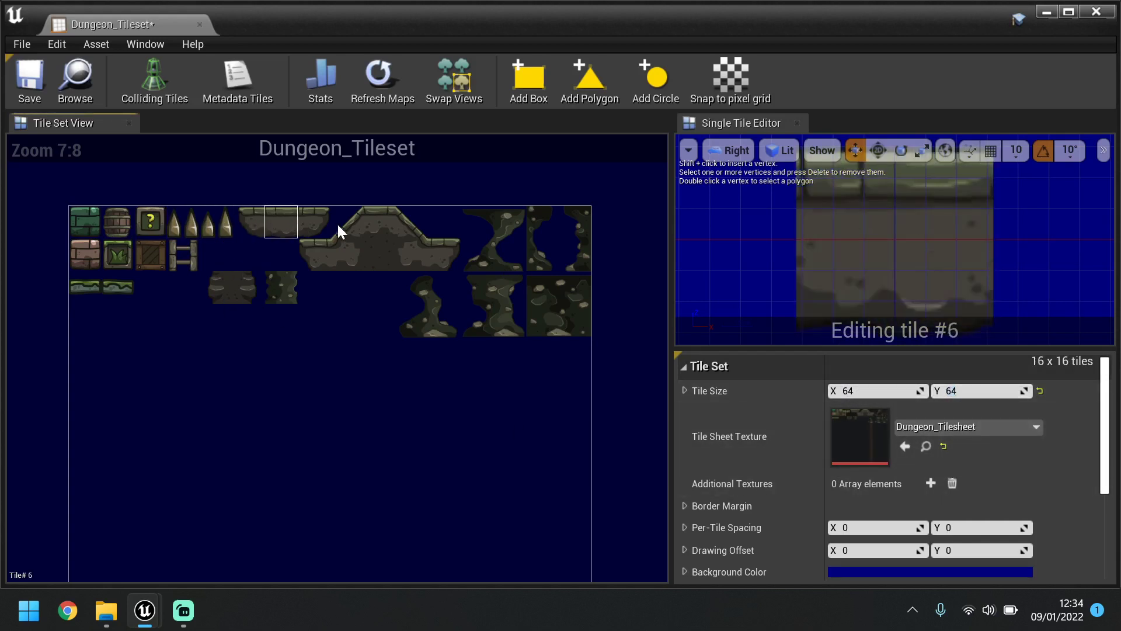
{"action": "left_click", "coordinate": [328, 218]}
{"action": "left_click", "coordinate": [345, 219]}
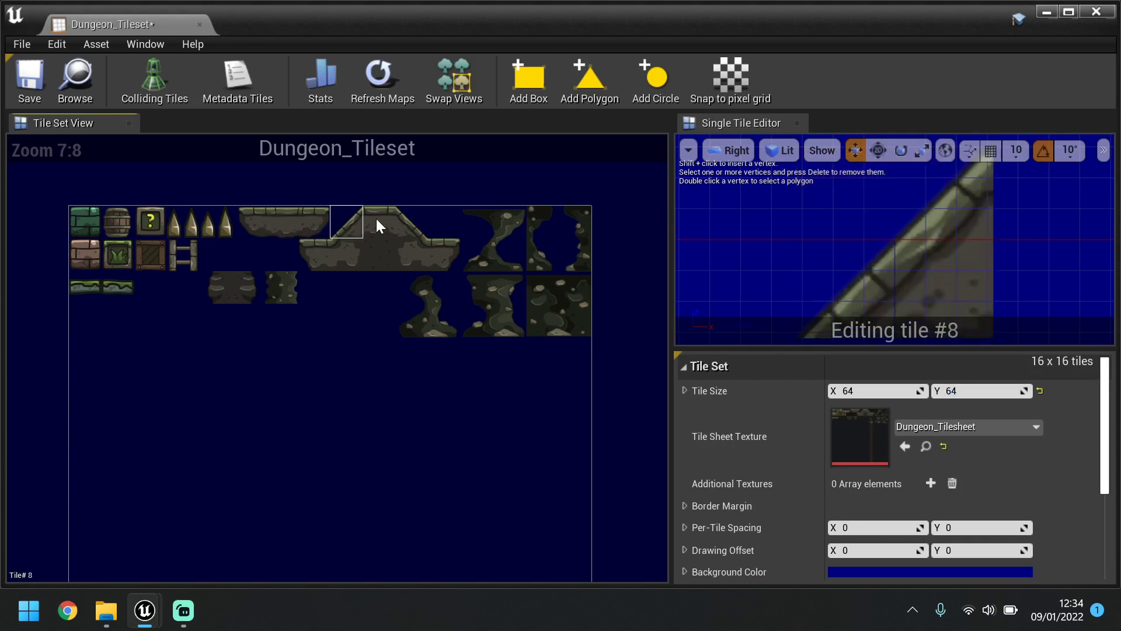
{"action": "left_click", "coordinate": [378, 219]}
{"action": "left_click", "coordinate": [412, 220]}
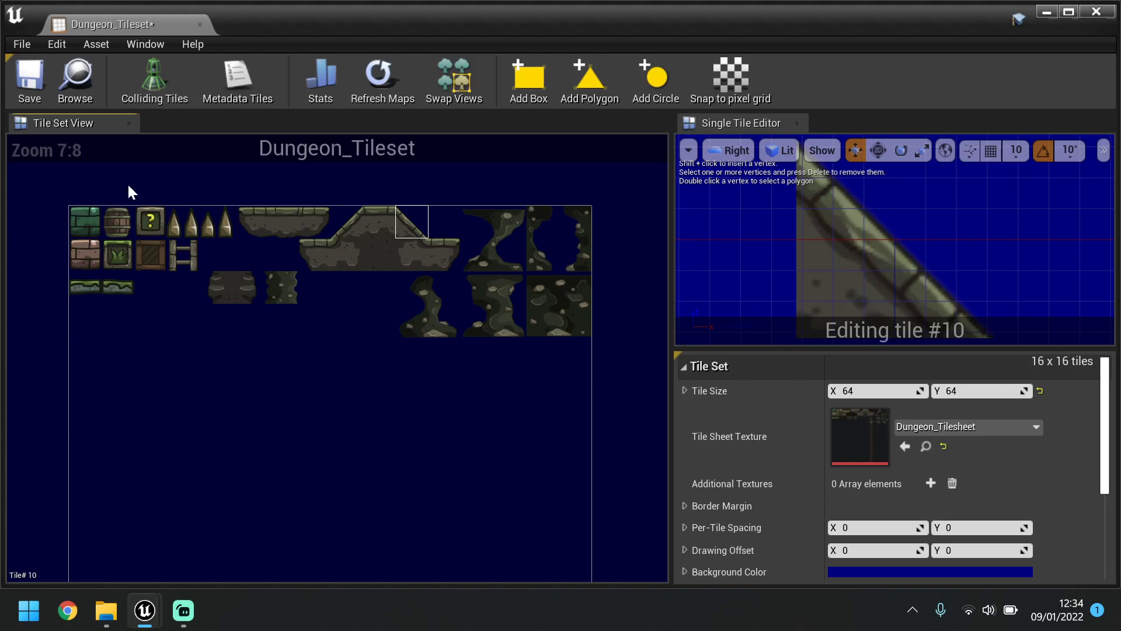
Check the individual platform, spike, question-mark block, barrel and green brick tiles in the single-tile view.
{"action": "left_click", "coordinate": [321, 220]}
{"action": "left_click", "coordinate": [284, 219]}
{"action": "left_click", "coordinate": [252, 212]}
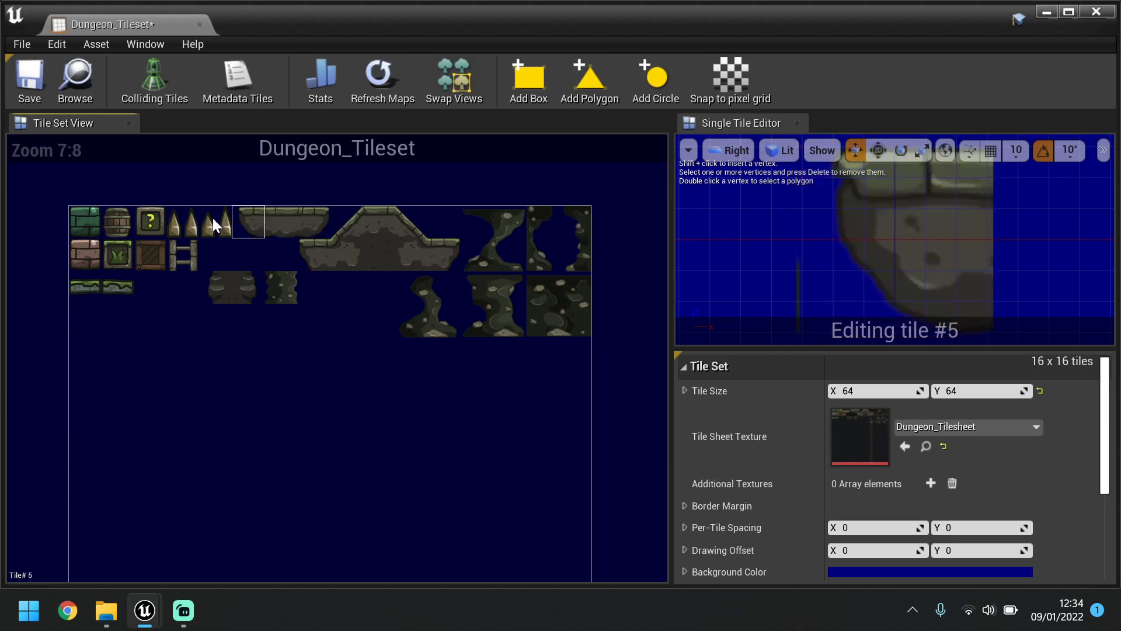
{"action": "left_click", "coordinate": [213, 219]}
{"action": "left_click", "coordinate": [173, 222]}
{"action": "left_click", "coordinate": [150, 219]}
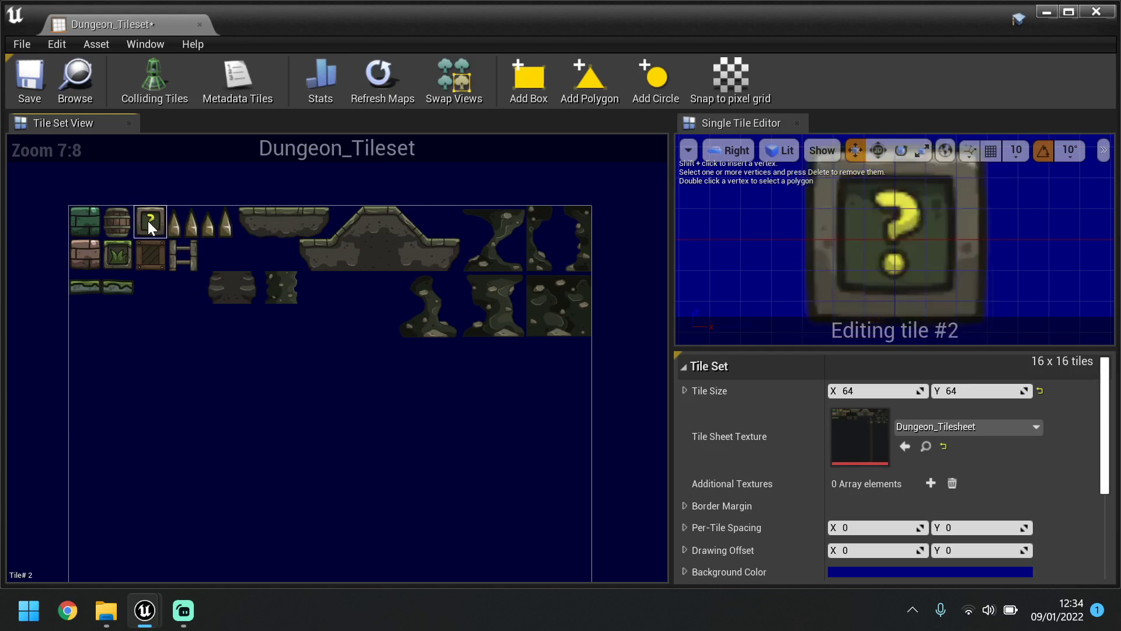
{"action": "left_click", "coordinate": [121, 215]}
{"action": "left_click", "coordinate": [95, 215]}
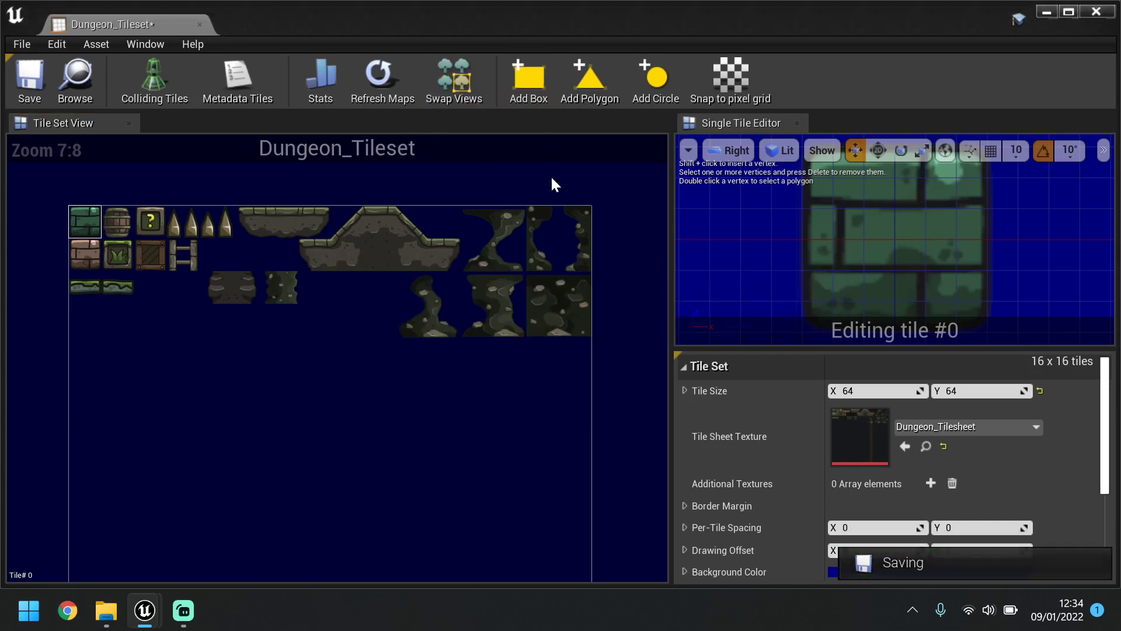
{"action": "left_click", "coordinate": [117, 223]}
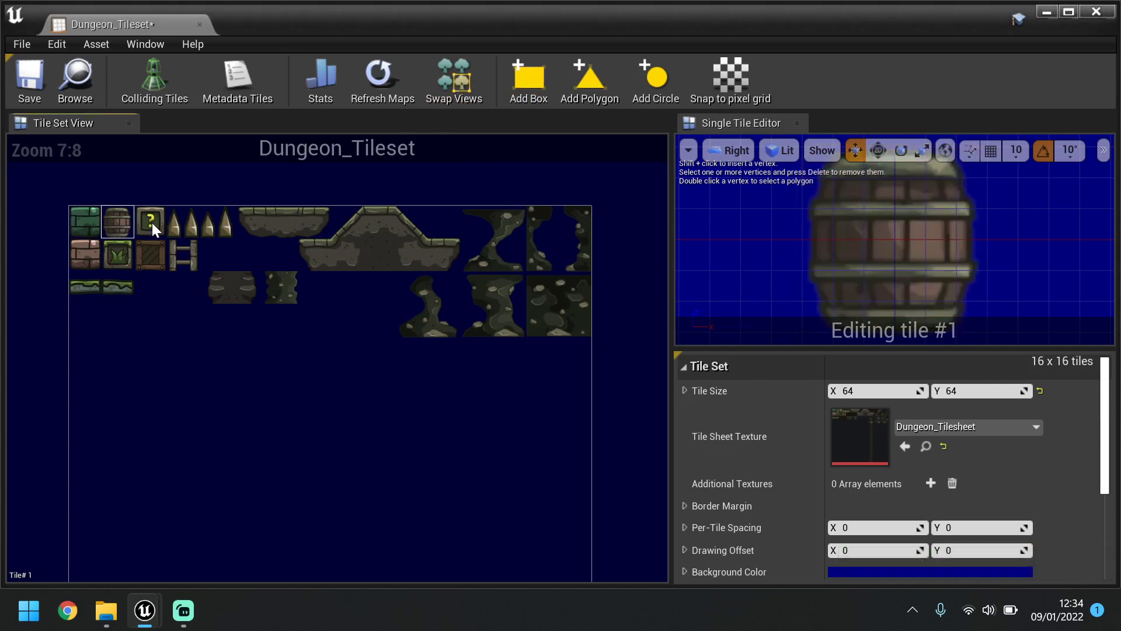
{"action": "left_click", "coordinate": [151, 223]}
{"action": "left_click", "coordinate": [77, 212]}
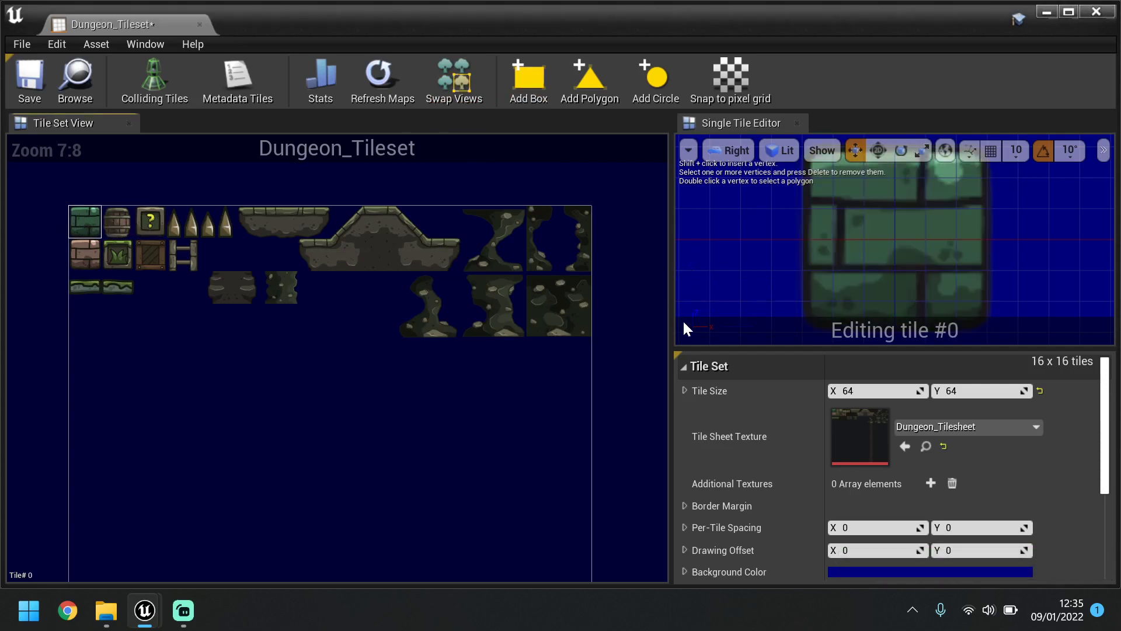
Add a box collision shape to the barrel tile and to the plain stone tile below the ramp's flat top.
{"action": "left_click_drag", "start_coordinate": [670, 321], "coordinate": [602, 338]}
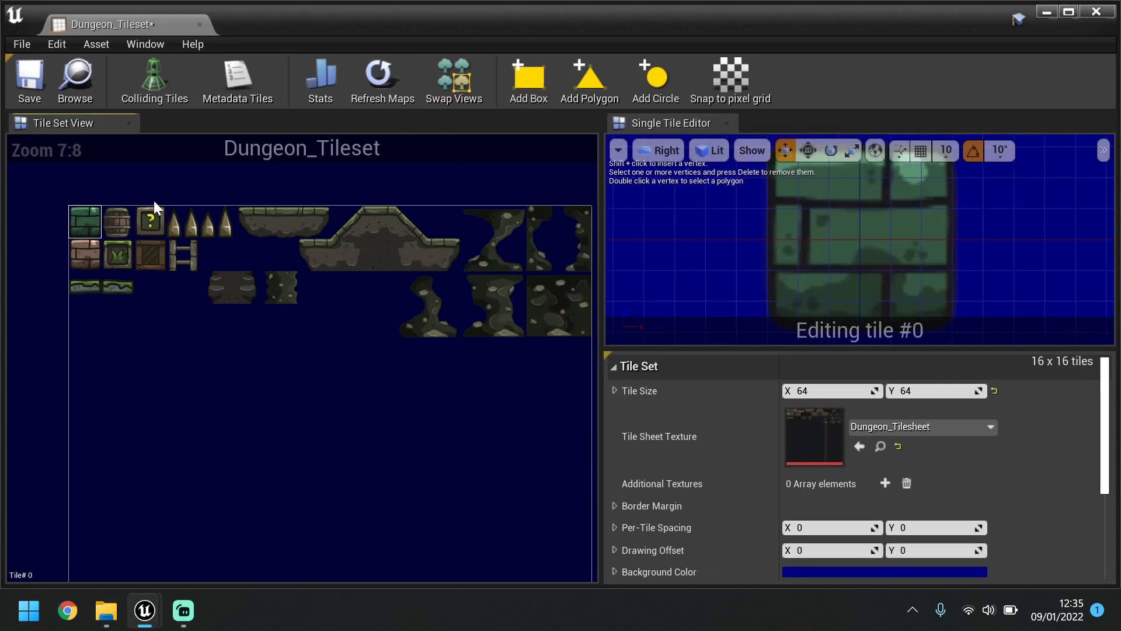
{"action": "left_click", "coordinate": [124, 224]}
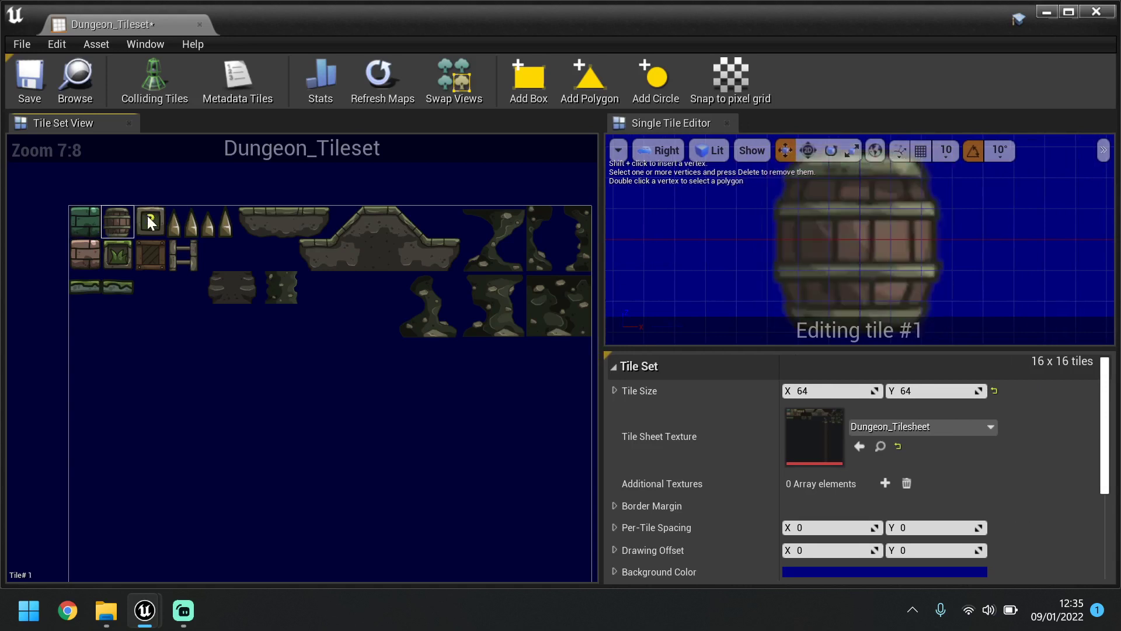
{"action": "scroll", "coordinate": [839, 274], "scroll_direction": "down", "scroll_amount": 1}
{"action": "scroll", "coordinate": [839, 260], "scroll_direction": "down", "scroll_amount": 3}
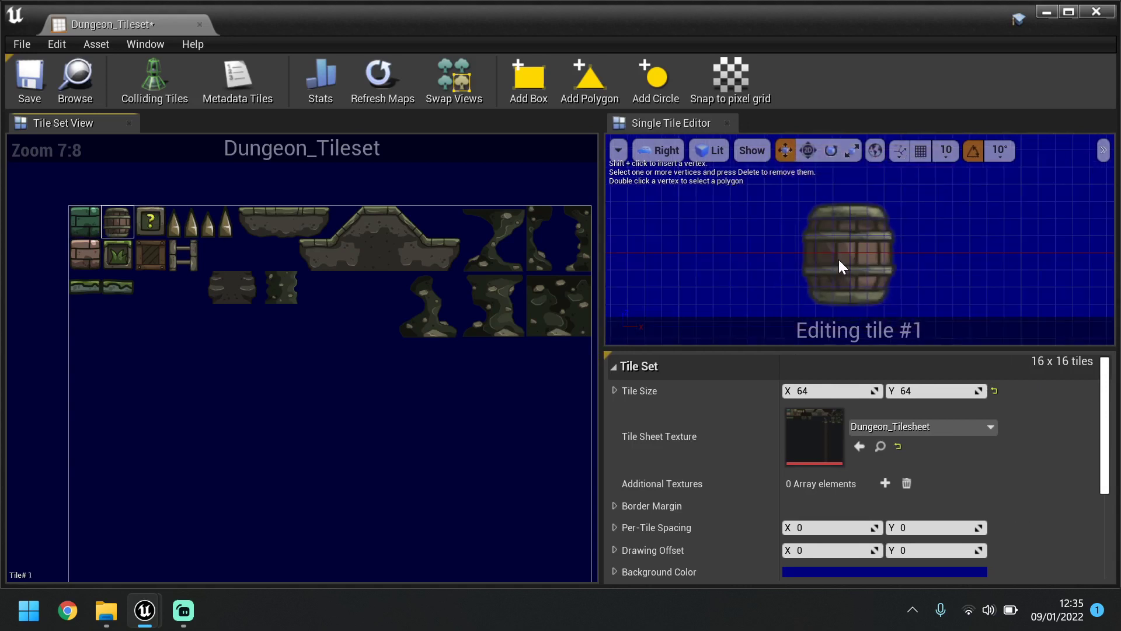
{"action": "scroll", "coordinate": [905, 261], "scroll_direction": "up", "scroll_amount": 2}
{"action": "scroll", "coordinate": [905, 261], "scroll_direction": "down", "scroll_amount": 5}
{"action": "scroll", "coordinate": [889, 284], "scroll_direction": "up", "scroll_amount": 3}
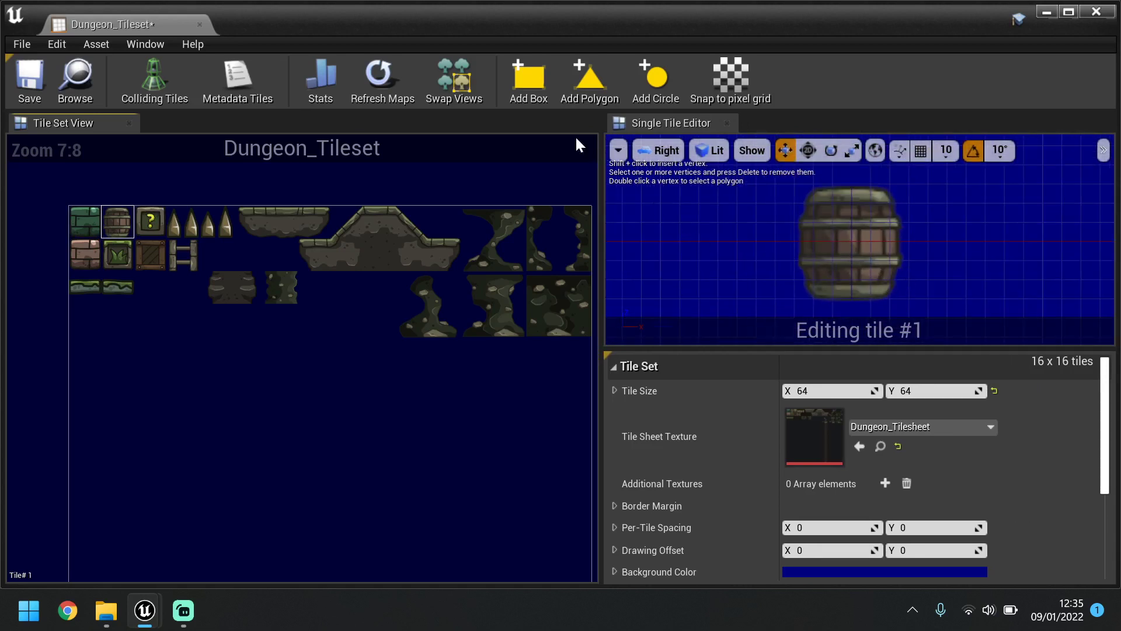
{"action": "left_click", "coordinate": [520, 82]}
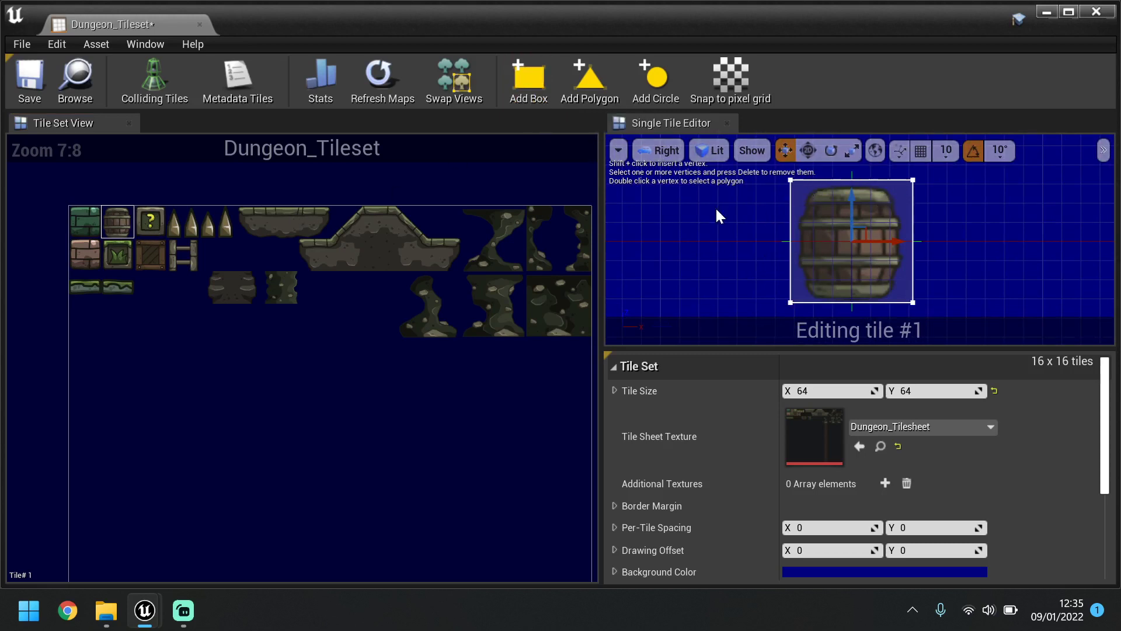
{"action": "left_click", "coordinate": [388, 251]}
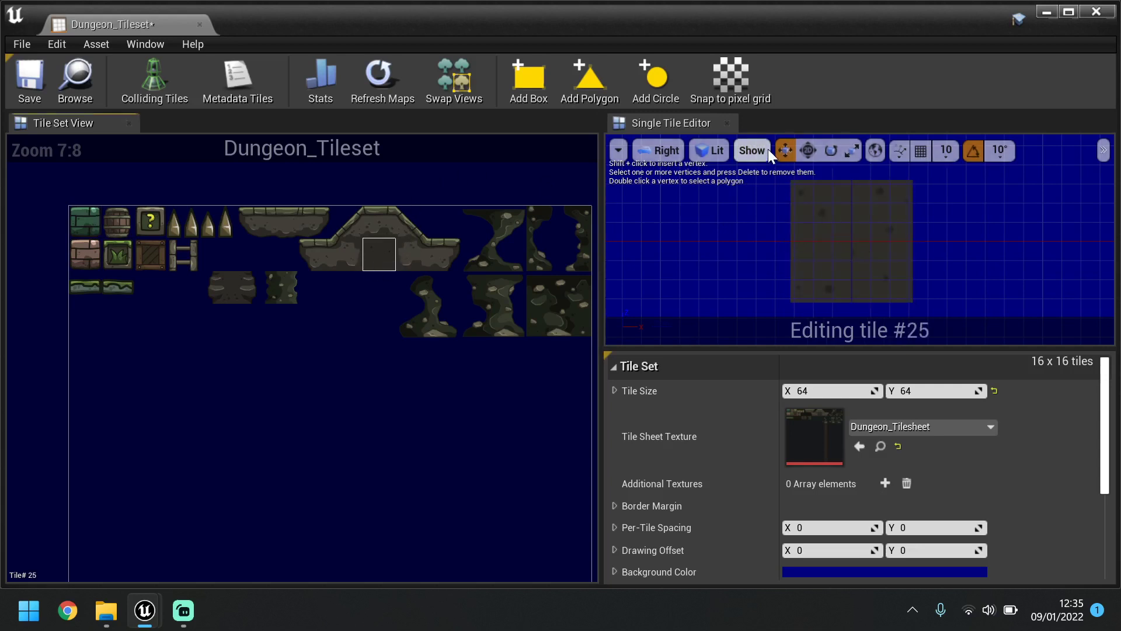
{"action": "left_click", "coordinate": [541, 76]}
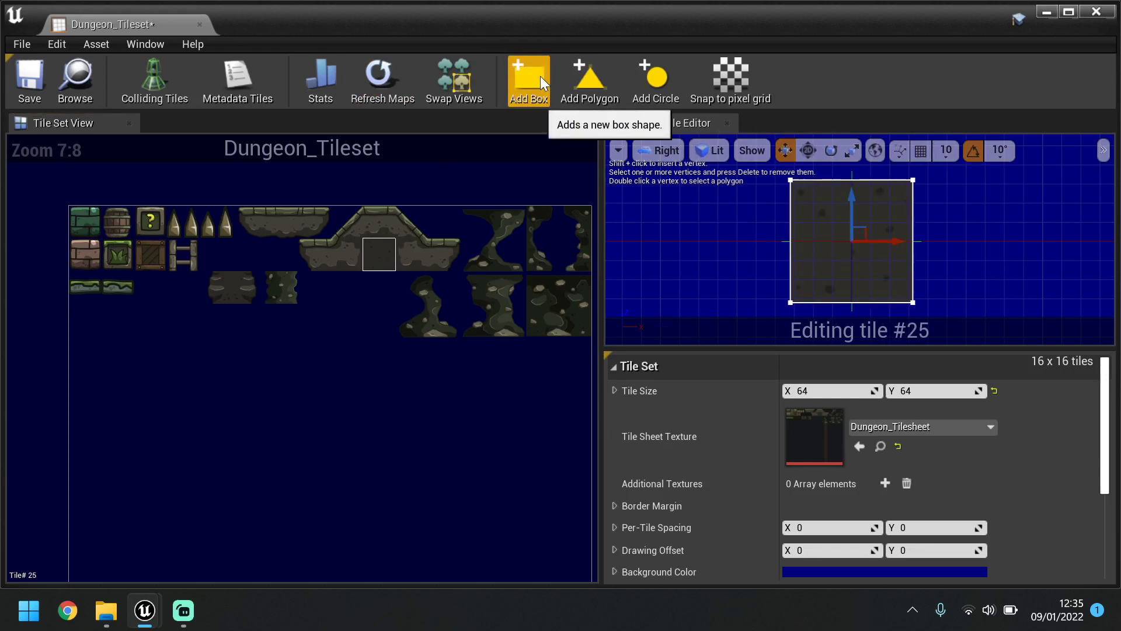
Move the top and bottom edges of the barrel tile's collision box inward to the barrel's outline.
{"action": "left_click", "coordinate": [117, 230]}
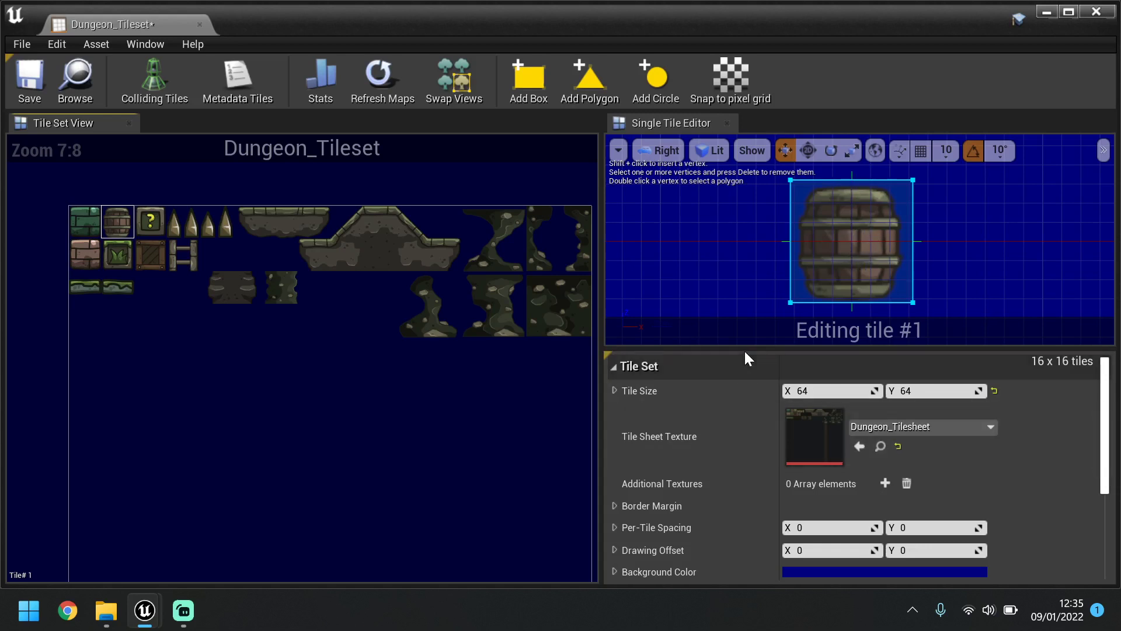
{"action": "left_click_drag", "start_coordinate": [758, 349], "coordinate": [771, 468]}
{"action": "scroll", "coordinate": [863, 270], "scroll_direction": "up", "scroll_amount": 3}
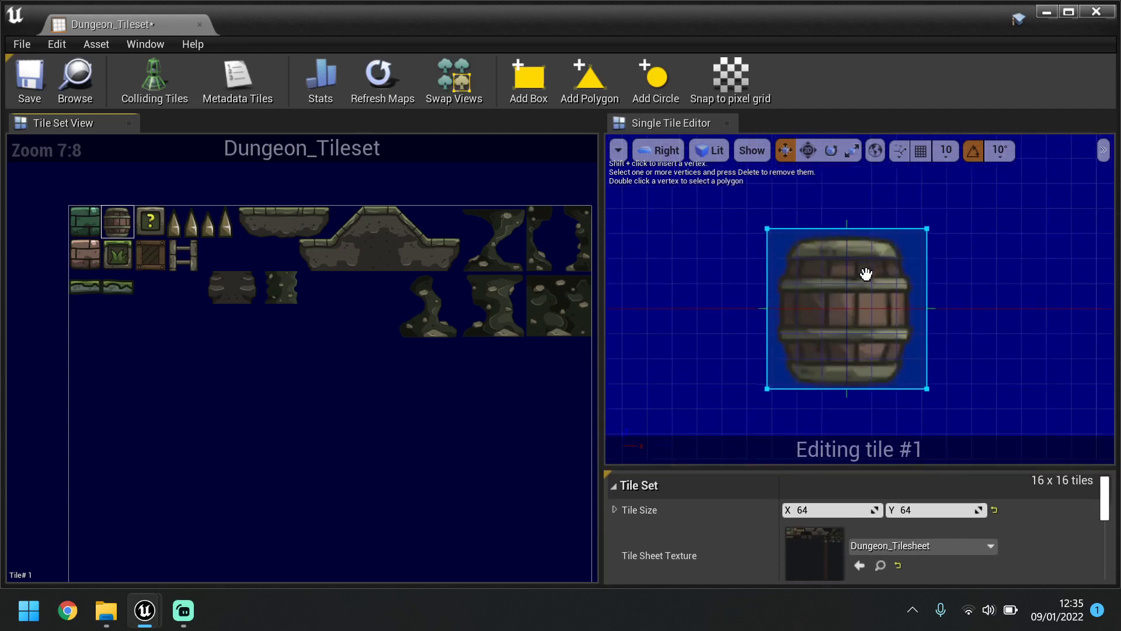
{"action": "scroll", "coordinate": [866, 270], "scroll_direction": "down", "scroll_amount": 1}
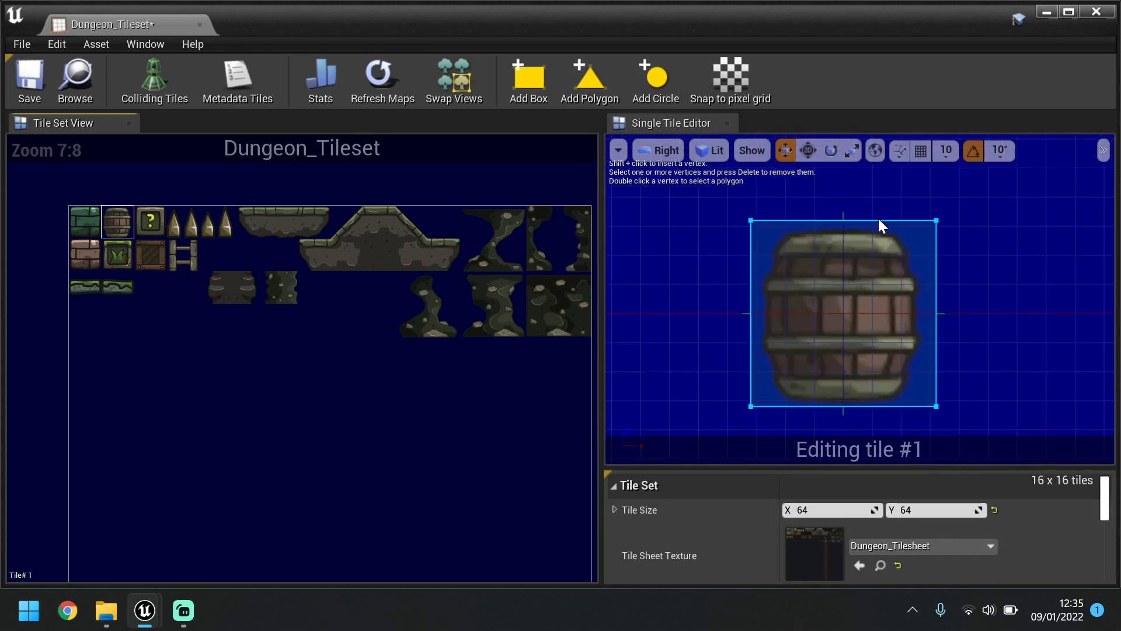
{"action": "left_click", "coordinate": [880, 220]}
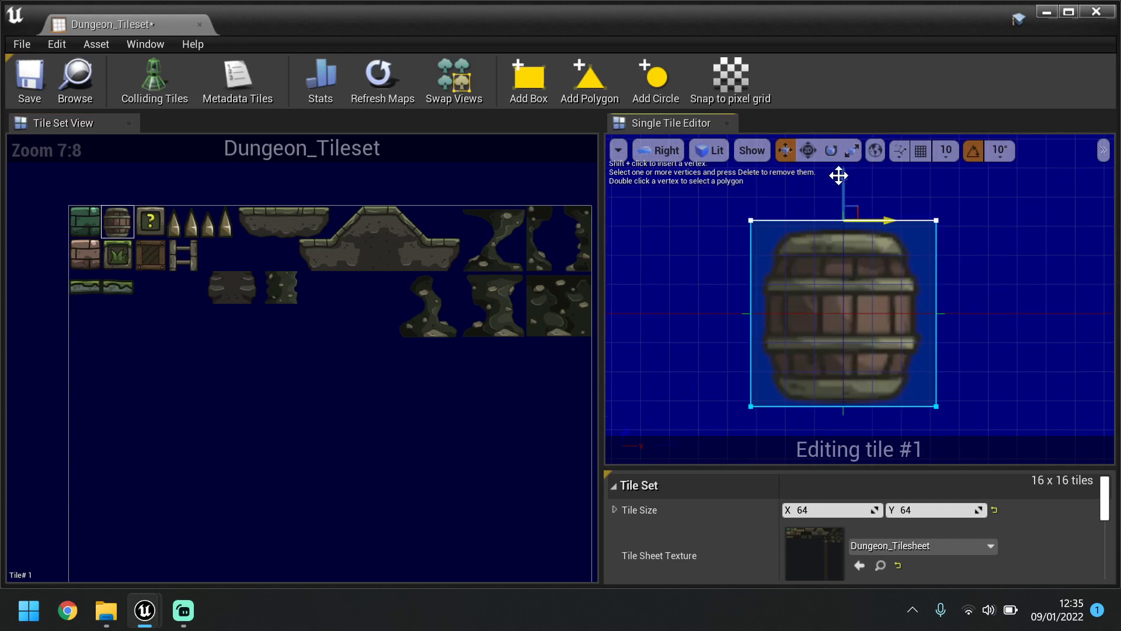
{"action": "mouse_move", "coordinate": [839, 175]}
{"action": "left_mouse_down"}
{"action": "mouse_move", "coordinate": [855, 189]}
{"action": "mouse_move", "coordinate": [846, 192]}
{"action": "left_mouse_up"}
{"action": "key", "text": "ctrl+z"}
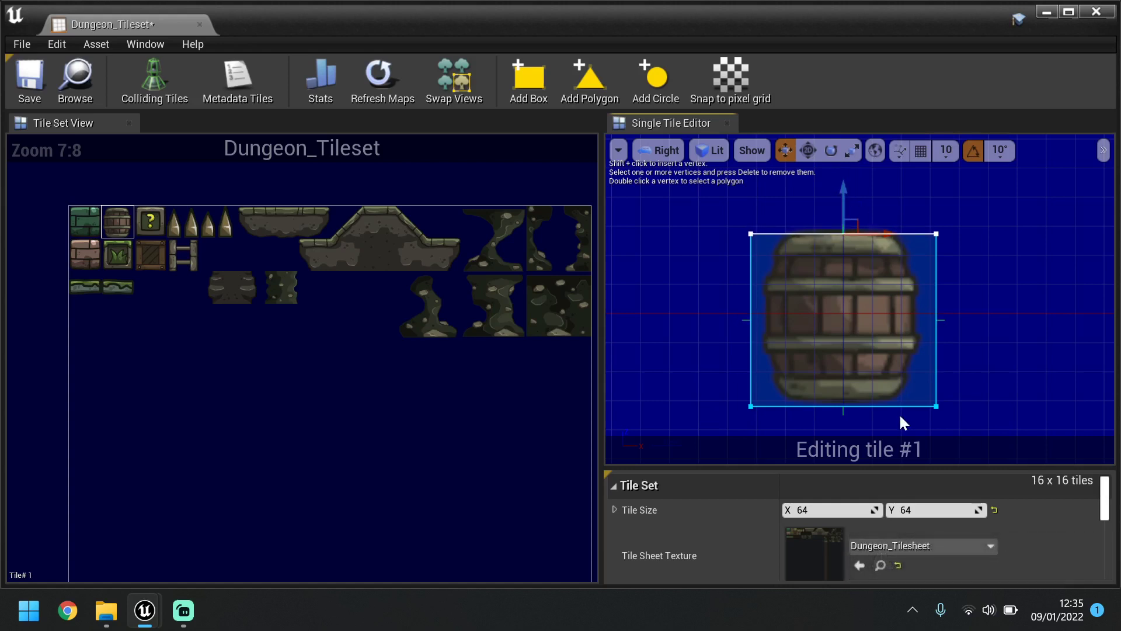
{"action": "left_click", "coordinate": [852, 406]}
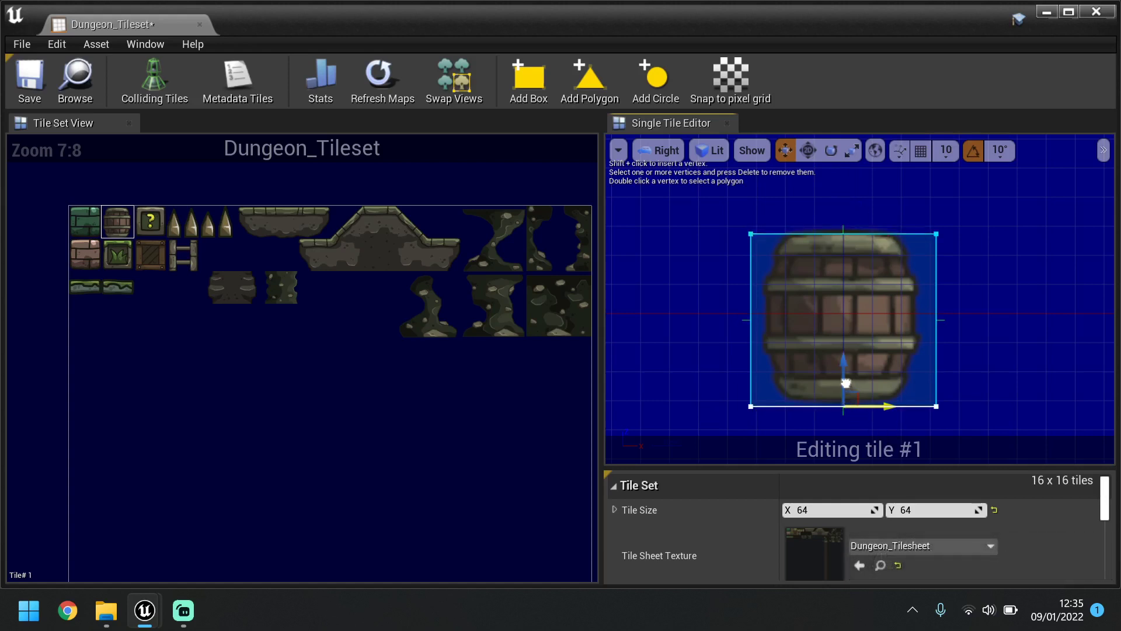
{"action": "key", "text": "ctrl+z"}
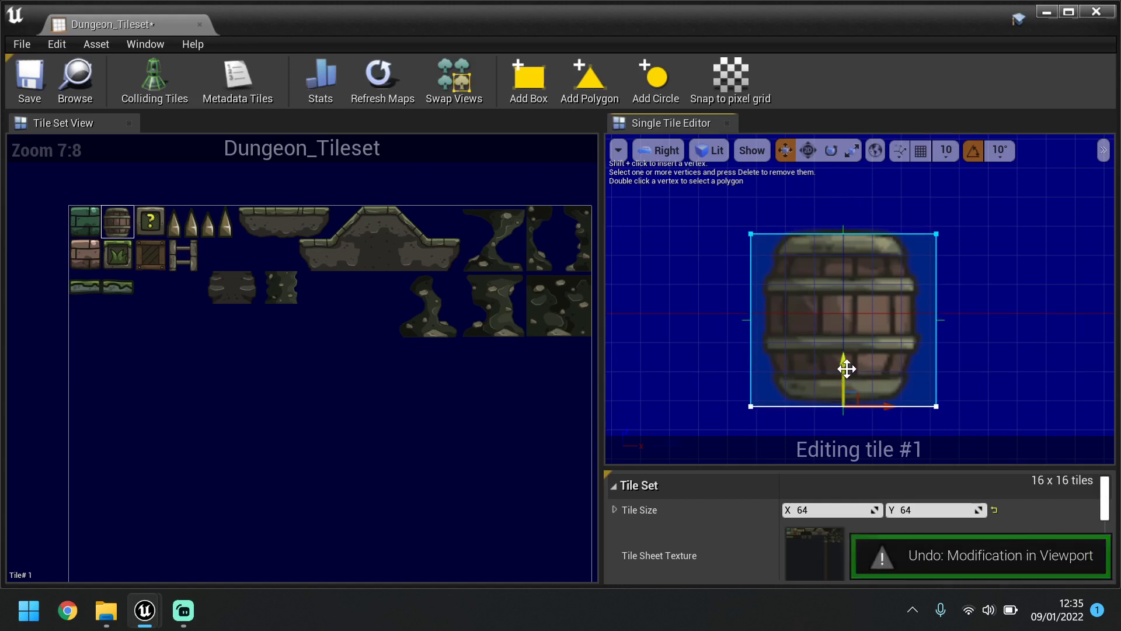
{"action": "left_click_drag", "start_coordinate": [846, 370], "coordinate": [849, 363]}
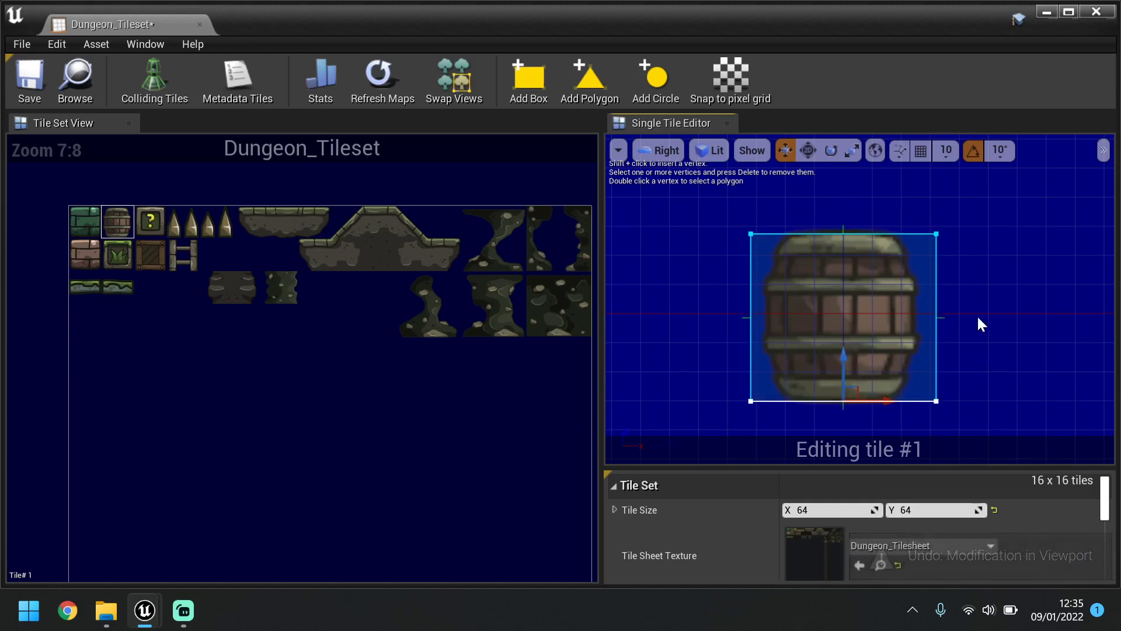
Move both side edges of the barrel's collision box inward to the barrel's widest outline.
{"action": "left_click", "coordinate": [932, 300]}
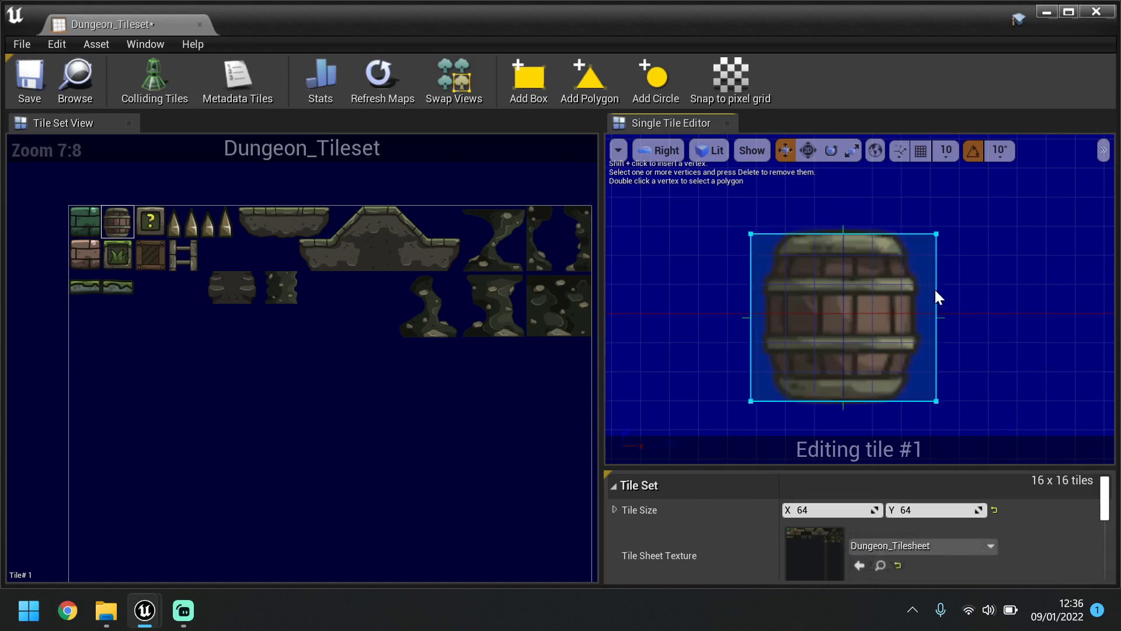
{"action": "left_click", "coordinate": [936, 293]}
{"action": "left_click_drag", "start_coordinate": [971, 315], "coordinate": [957, 316]}
{"action": "key", "text": "ctrl+z"}
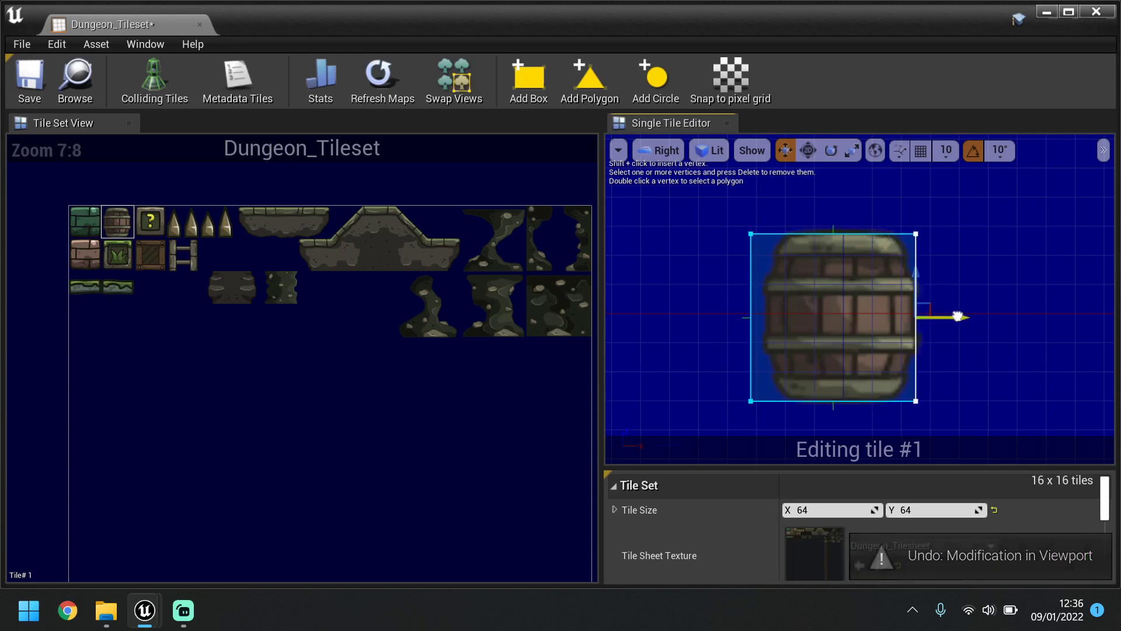
{"action": "left_click", "coordinate": [750, 322]}
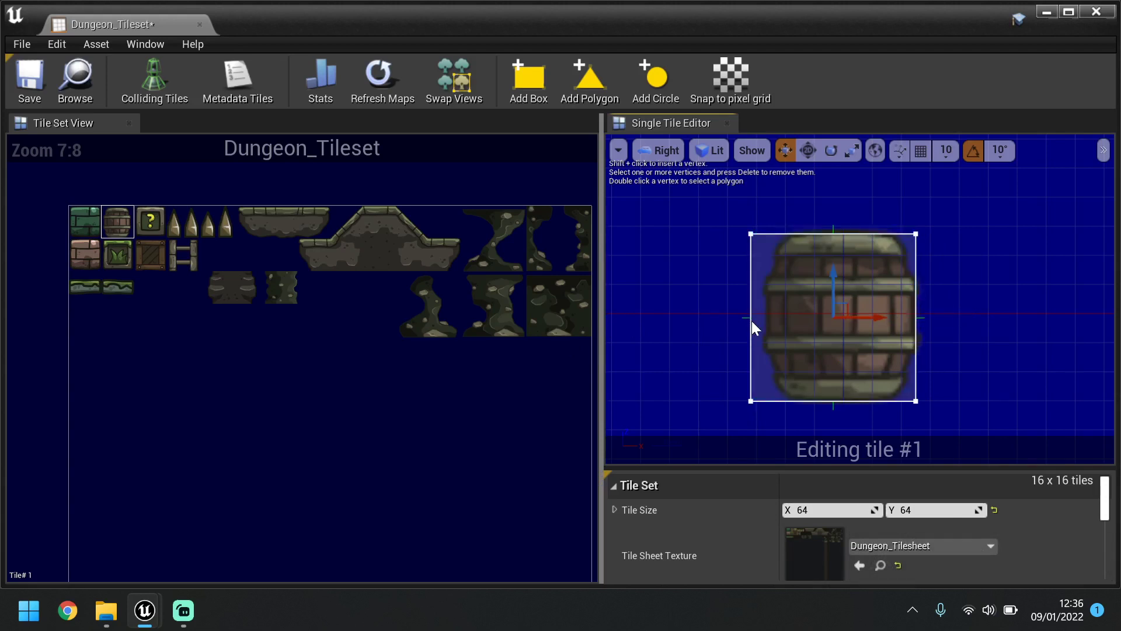
{"action": "left_click", "coordinate": [752, 320]}
{"action": "left_click_drag", "start_coordinate": [763, 318], "coordinate": [778, 314]}
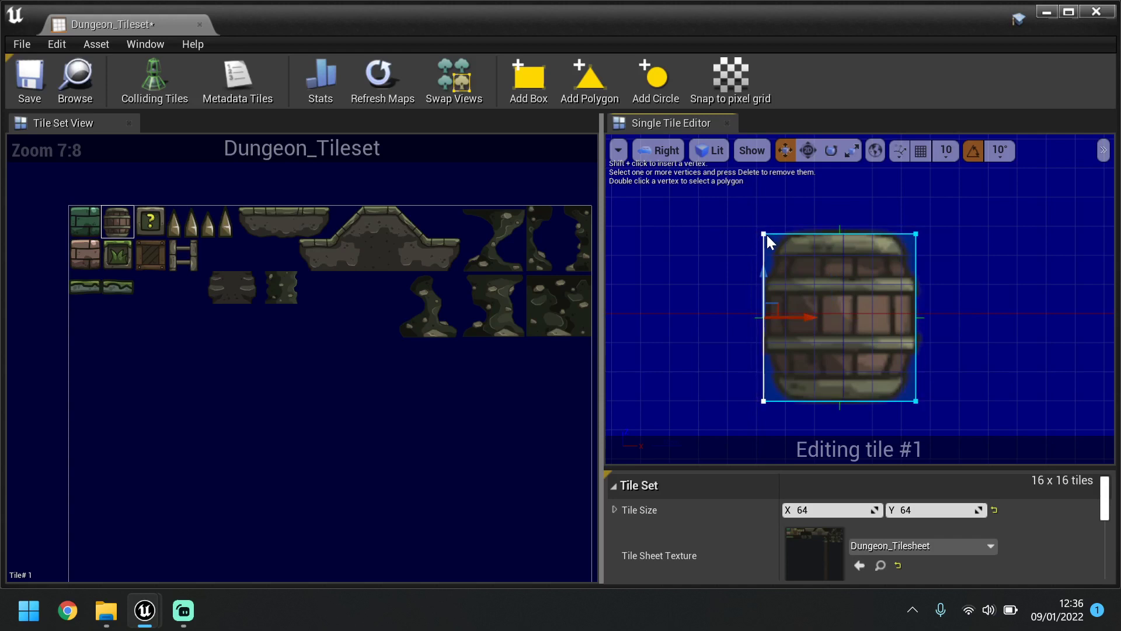
Insert a vertex midway along each side of the barrel's collision shape and raise the right one to the upper hoop.
{"action": "left_click", "coordinate": [802, 195]}
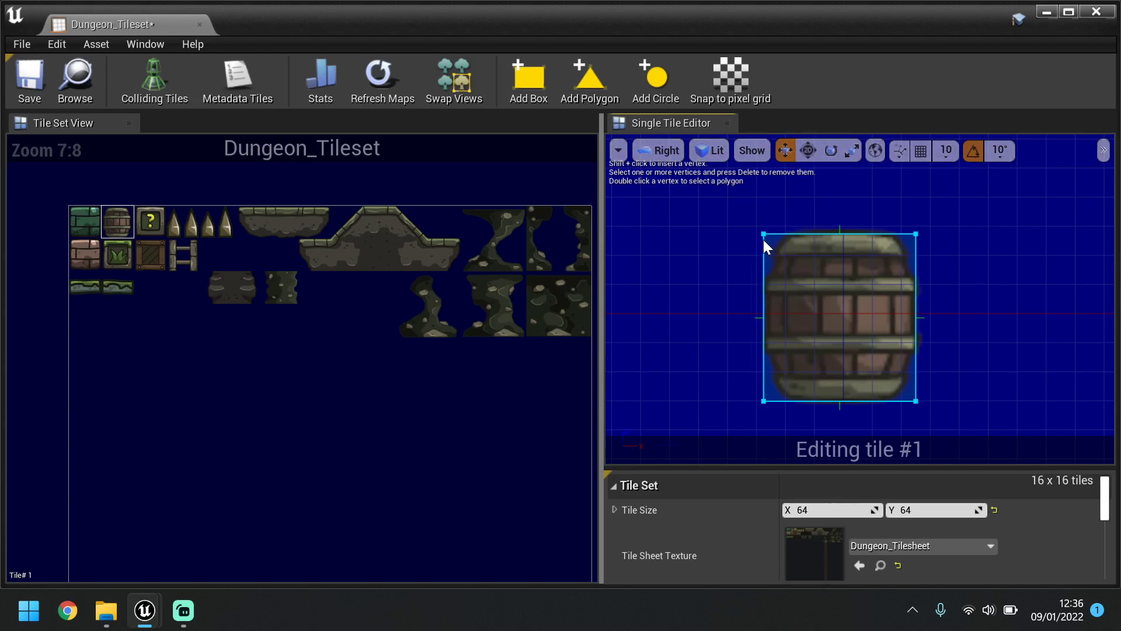
{"action": "left_click", "coordinate": [762, 317], "text": "shift"}
{"action": "left_click", "coordinate": [915, 316], "text": "shift"}
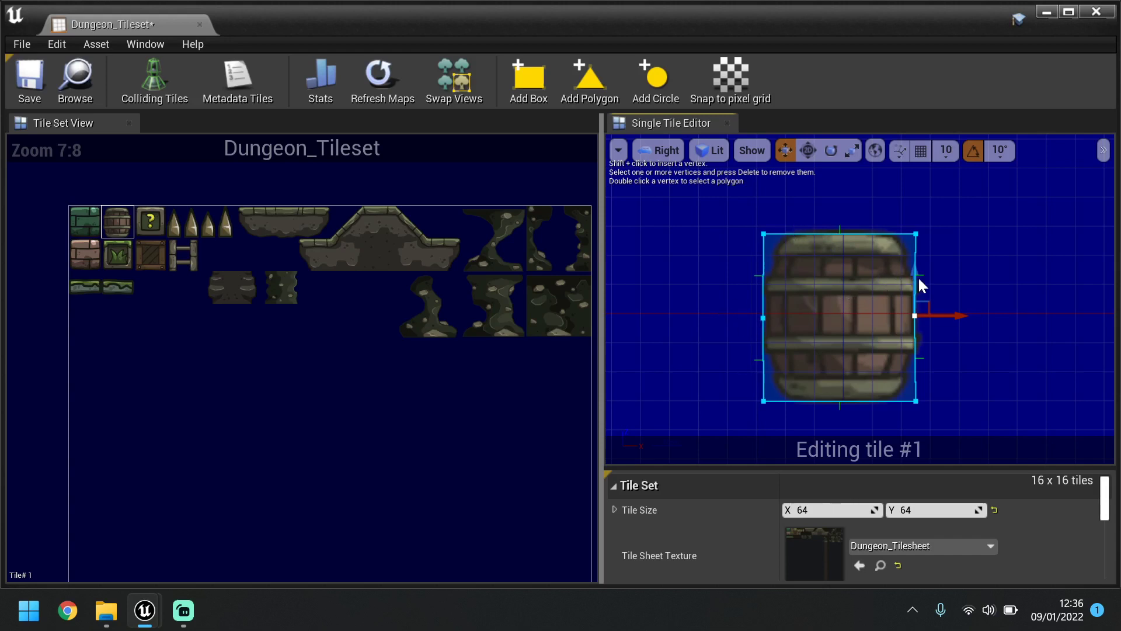
{"action": "left_click_drag", "start_coordinate": [914, 278], "coordinate": [916, 241]}
Raise the vertex on the left side of the barrel's collision shape to the upper hoop, level with the right one.
{"action": "left_click", "coordinate": [755, 318]}
{"action": "left_click", "coordinate": [758, 291]}
{"action": "left_click_drag", "start_coordinate": [783, 279], "coordinate": [783, 257]}
{"action": "key", "text": "ctrl+z"}
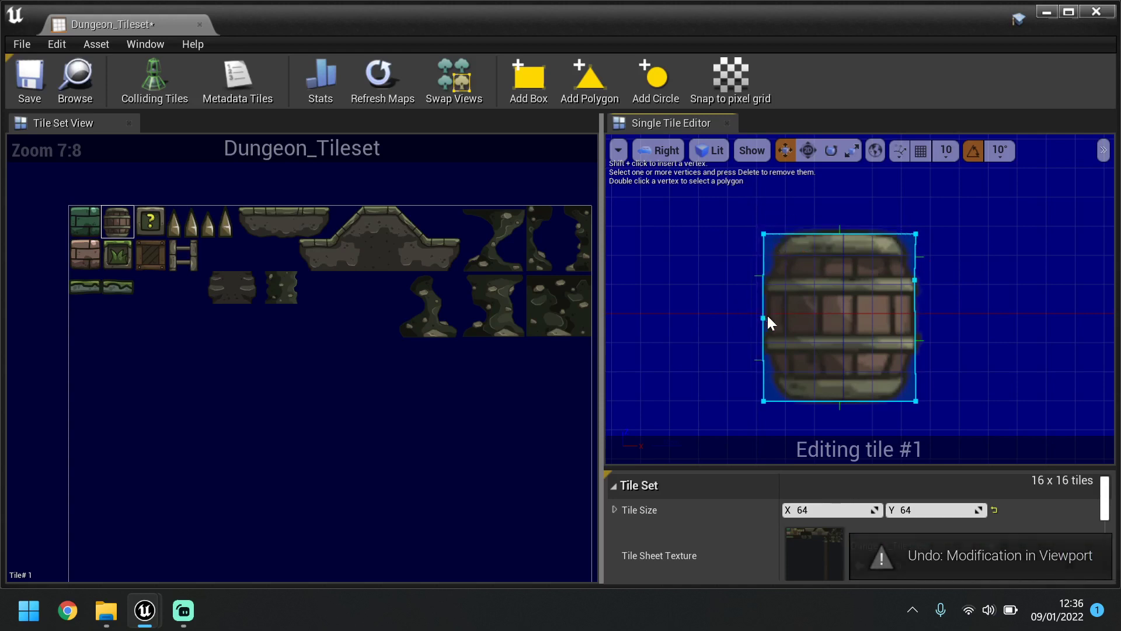
{"action": "double_click", "coordinate": [766, 312]}
{"action": "left_click", "coordinate": [764, 319]}
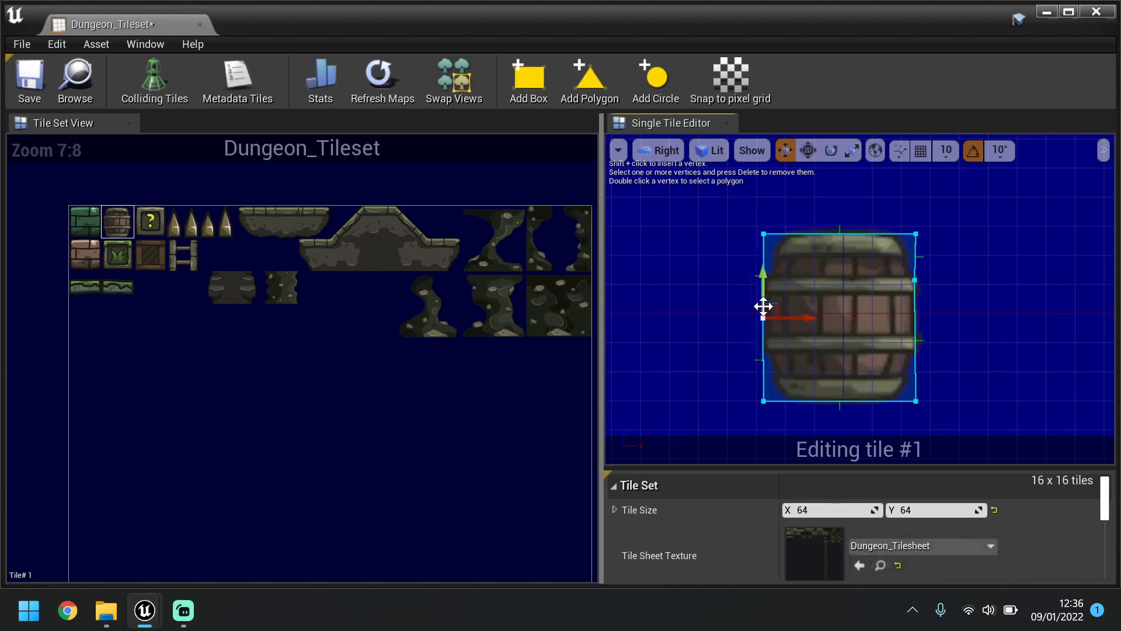
{"action": "left_click_drag", "start_coordinate": [764, 296], "coordinate": [765, 258]}
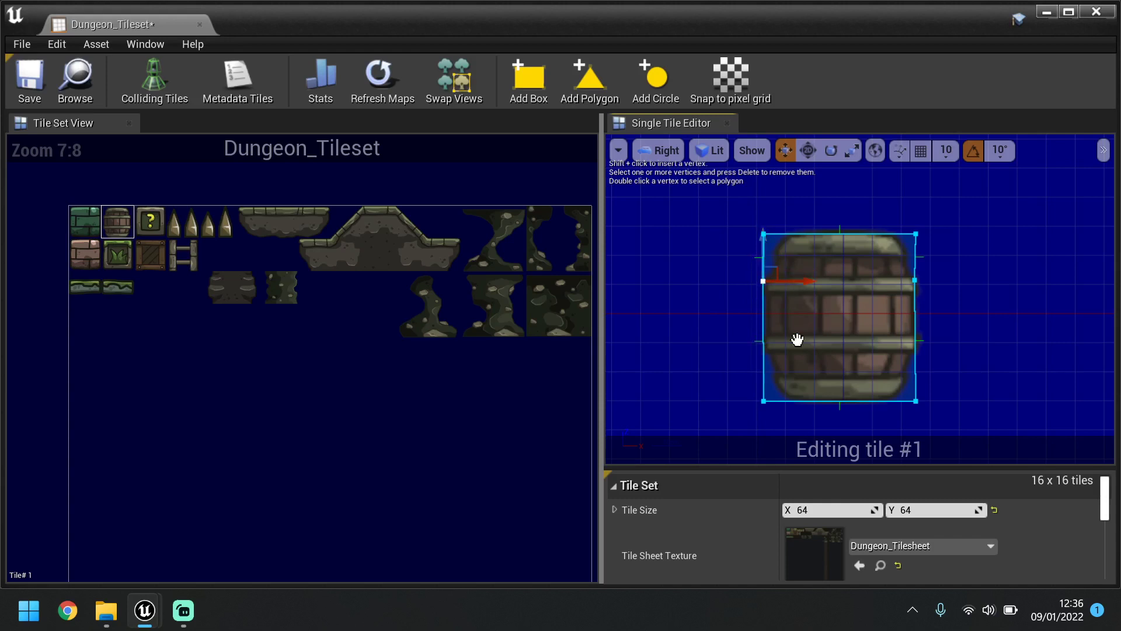
Insert a vertex on each side of the barrel's collision shape at the lower hoop, and two vertices each along its top and bottom edges.
{"action": "left_click", "coordinate": [763, 351], "text": "shift"}
{"action": "left_click", "coordinate": [914, 348], "text": "shift"}
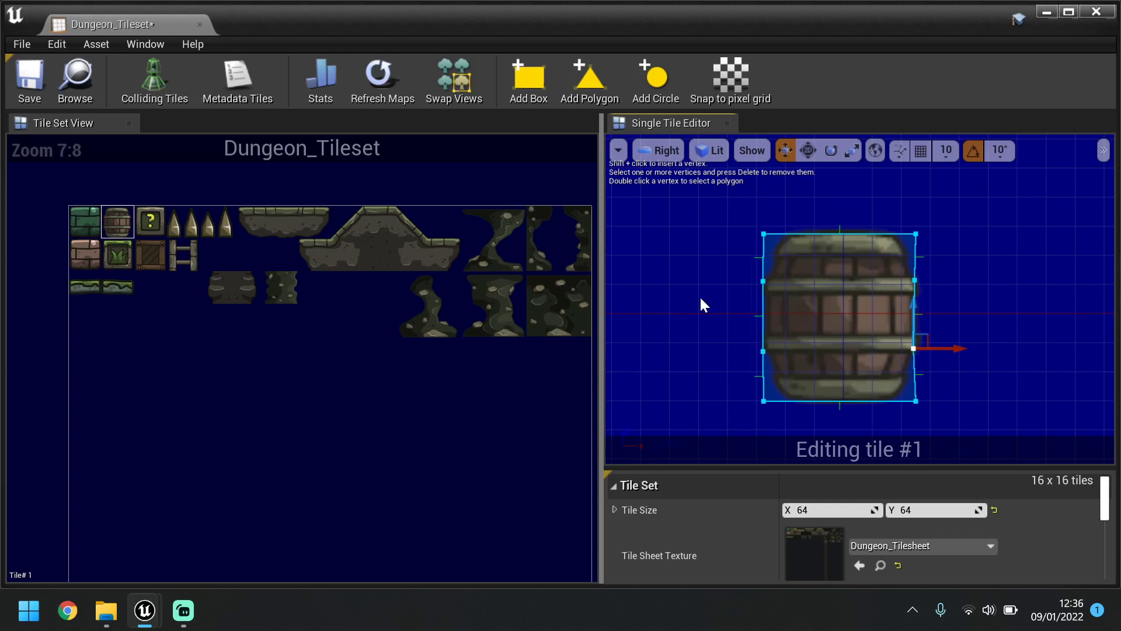
{"action": "left_click", "coordinate": [791, 234], "text": "shift"}
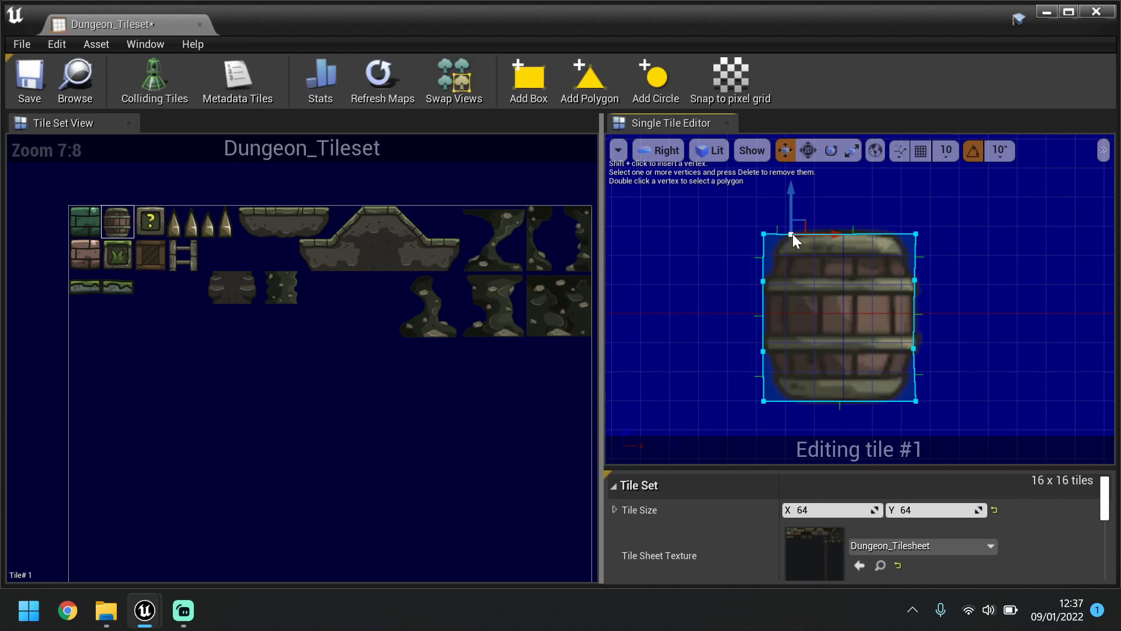
{"action": "left_click", "coordinate": [891, 234], "text": "shift"}
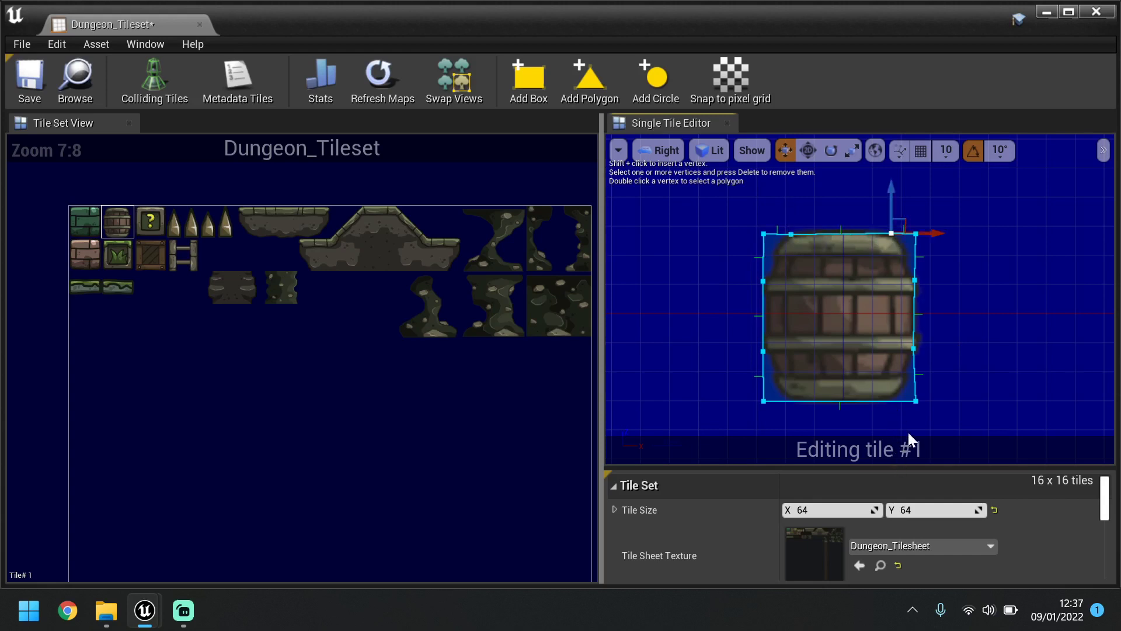
{"action": "left_click", "coordinate": [889, 400], "text": "shift"}
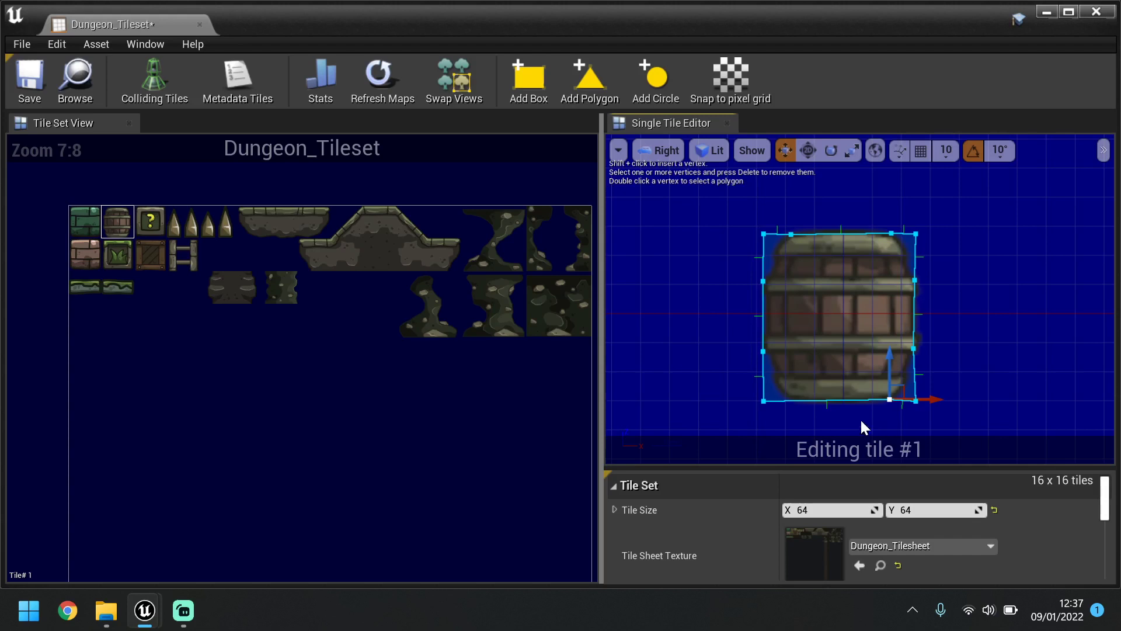
{"action": "left_click", "coordinate": [795, 400], "text": "shift"}
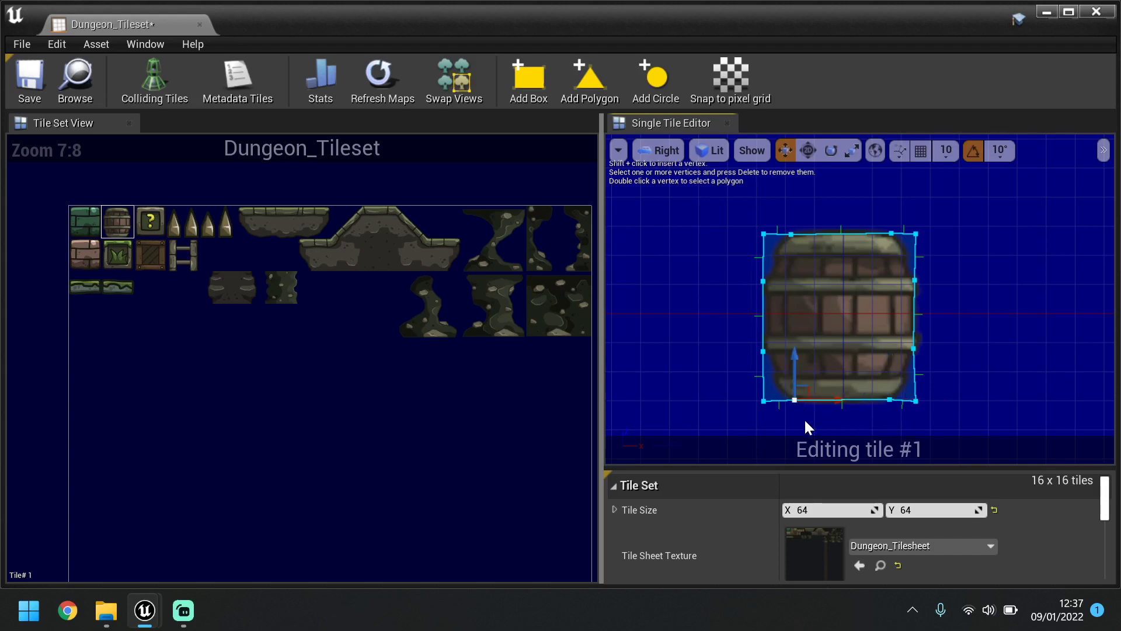
Move the bottom-left corner vertex of the barrel's collision shape up and inward to the barrel's rounded outline.
{"action": "left_click", "coordinate": [761, 398]}
{"action": "left_click", "coordinate": [764, 402]}
{"action": "left_click_drag", "start_coordinate": [764, 367], "coordinate": [764, 350]}
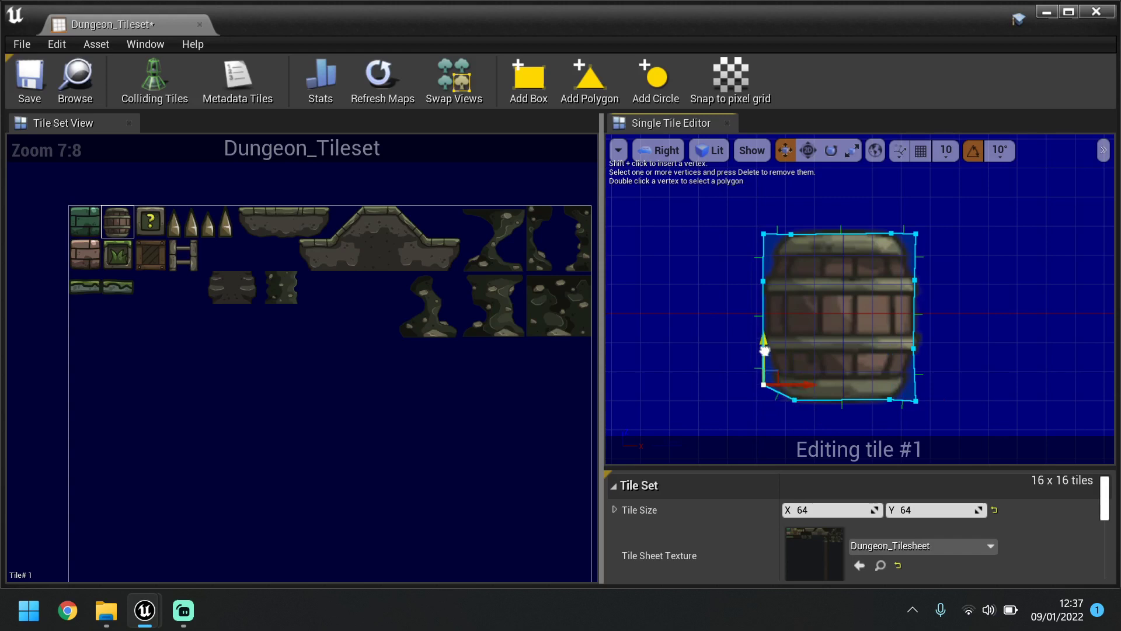
{"action": "left_click_drag", "start_coordinate": [806, 385], "coordinate": [812, 379]}
{"action": "left_click_drag", "start_coordinate": [772, 346], "coordinate": [769, 338]}
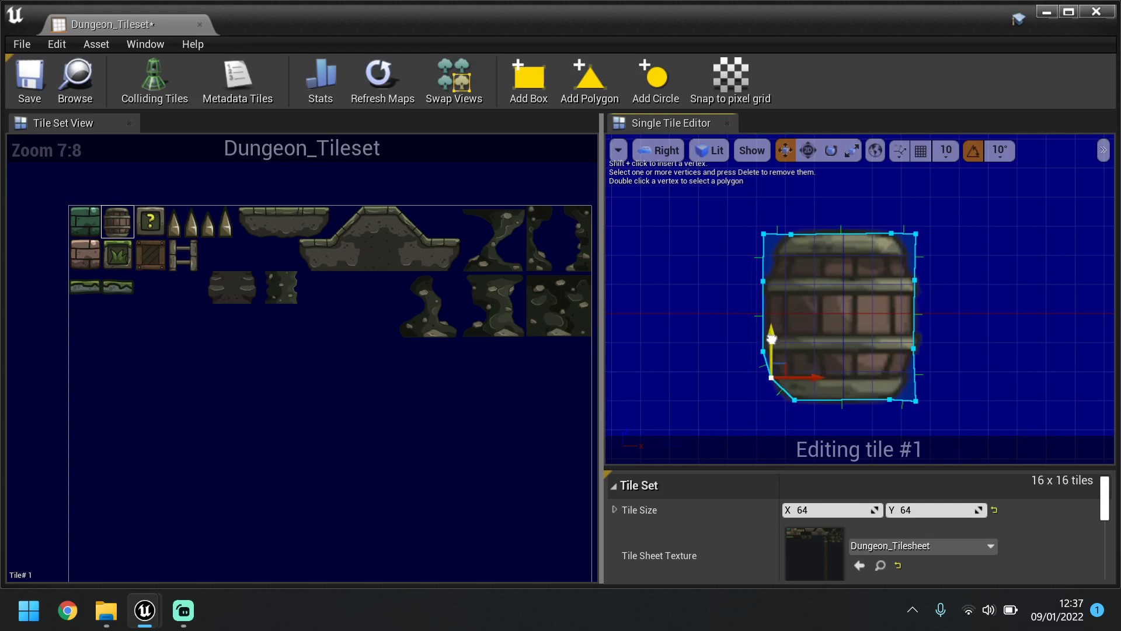
{"action": "left_click", "coordinate": [914, 399]}
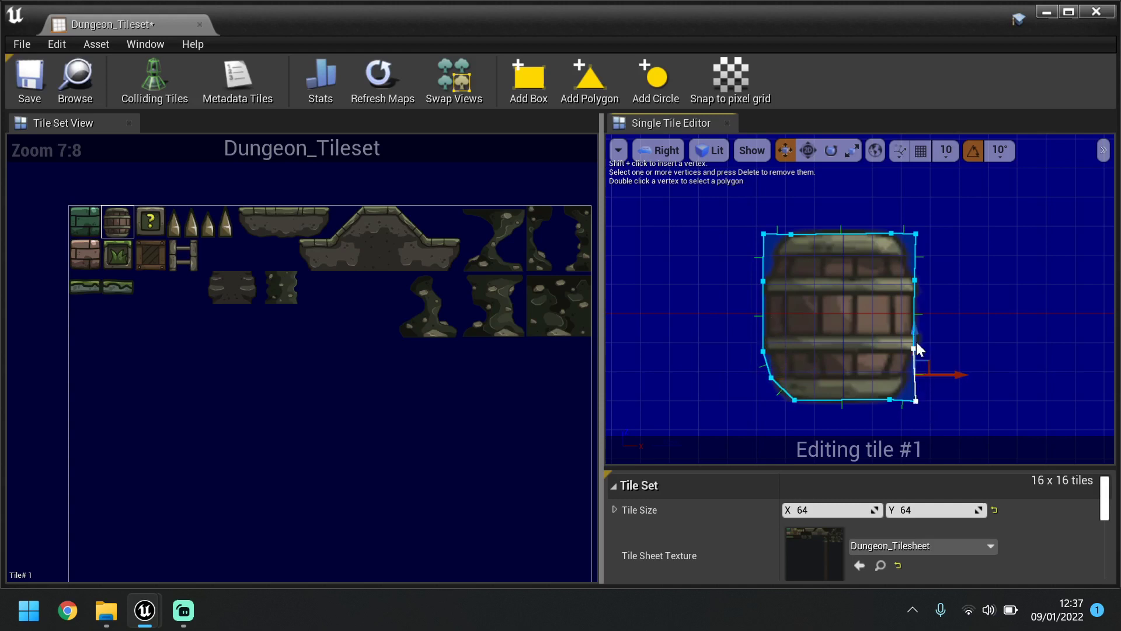
{"action": "left_click_drag", "start_coordinate": [915, 338], "coordinate": [915, 316]}
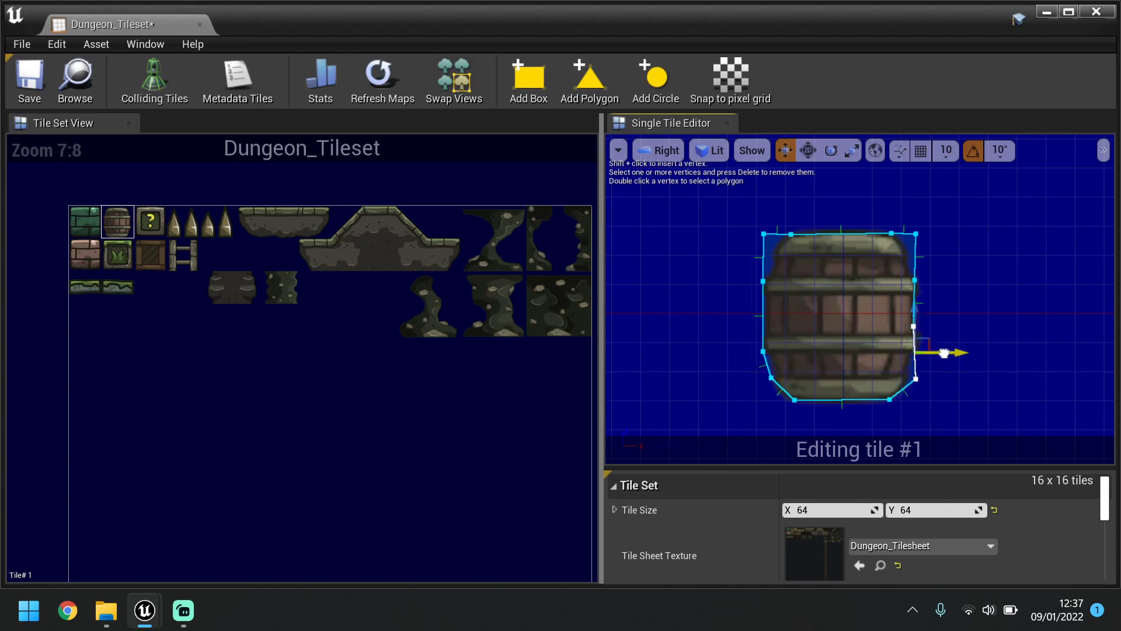
{"action": "left_click_drag", "start_coordinate": [944, 352], "coordinate": [931, 352]}
{"action": "key", "text": "ctrl+z"}
{"action": "key", "text": "ctrl+z"}
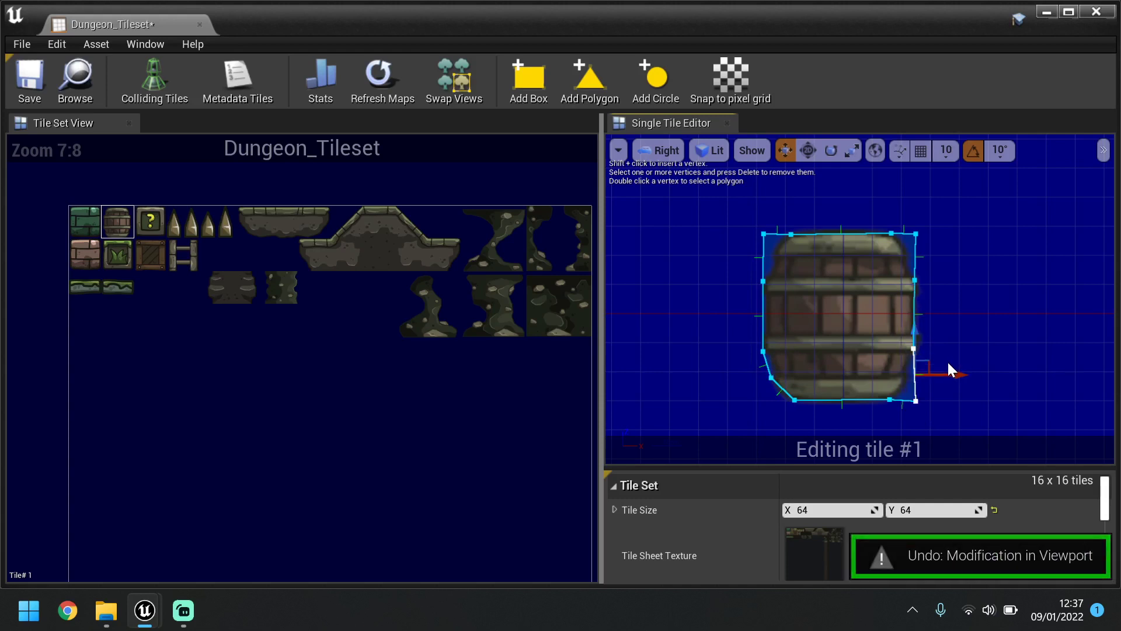
Move the bottom-right and top-right corner vertices of the barrel's collision shape inward to the barrel's rounded outline.
{"action": "left_click", "coordinate": [915, 400]}
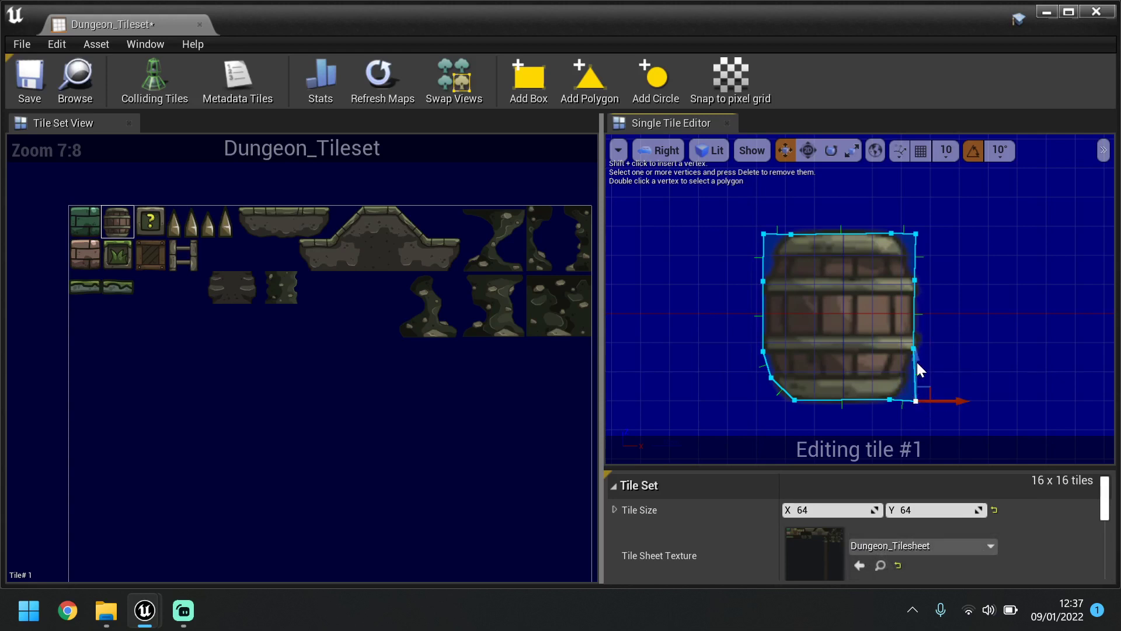
{"action": "left_click_drag", "start_coordinate": [918, 364], "coordinate": [915, 344]}
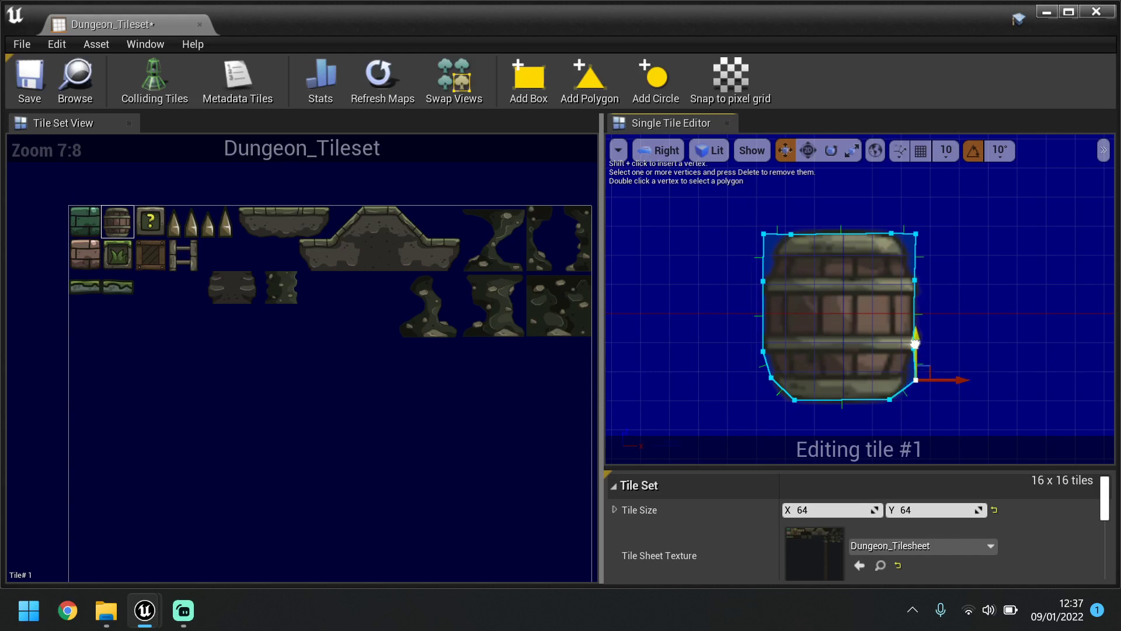
{"action": "left_click_drag", "start_coordinate": [959, 378], "coordinate": [947, 377]}
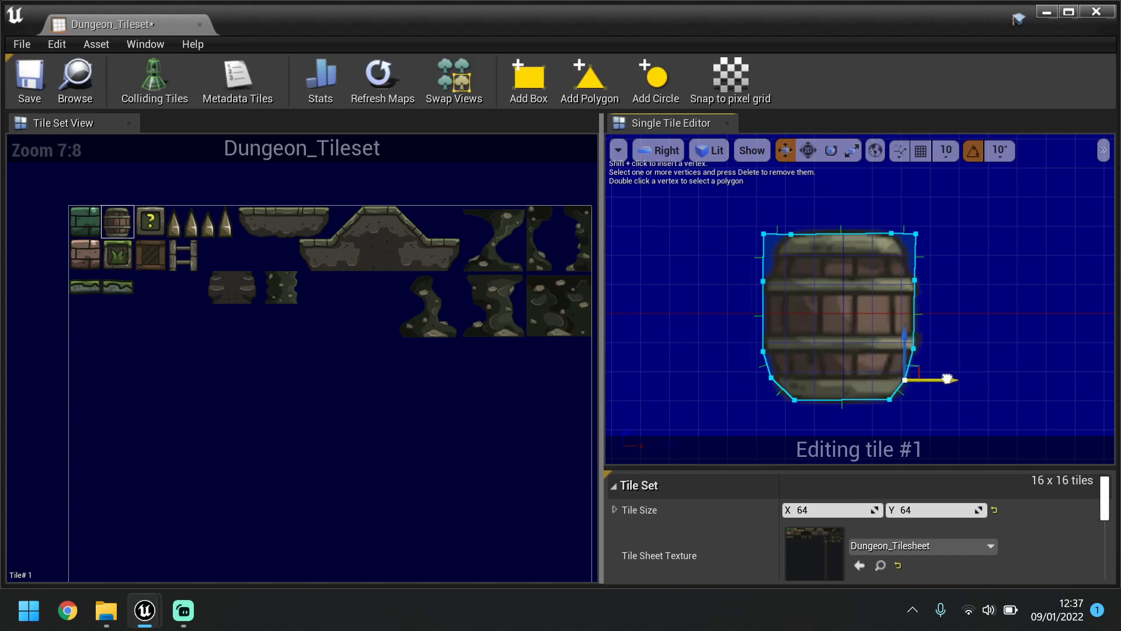
{"action": "left_click", "coordinate": [916, 235]}
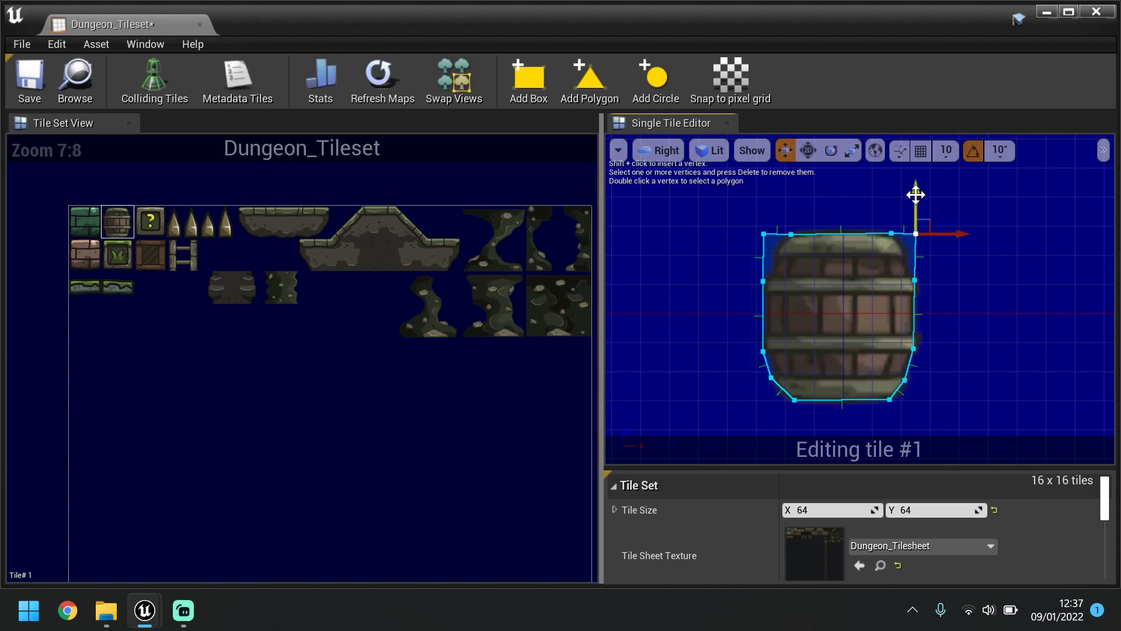
{"action": "left_click_drag", "start_coordinate": [916, 194], "coordinate": [917, 215]}
{"action": "left_click_drag", "start_coordinate": [942, 255], "coordinate": [930, 255]}
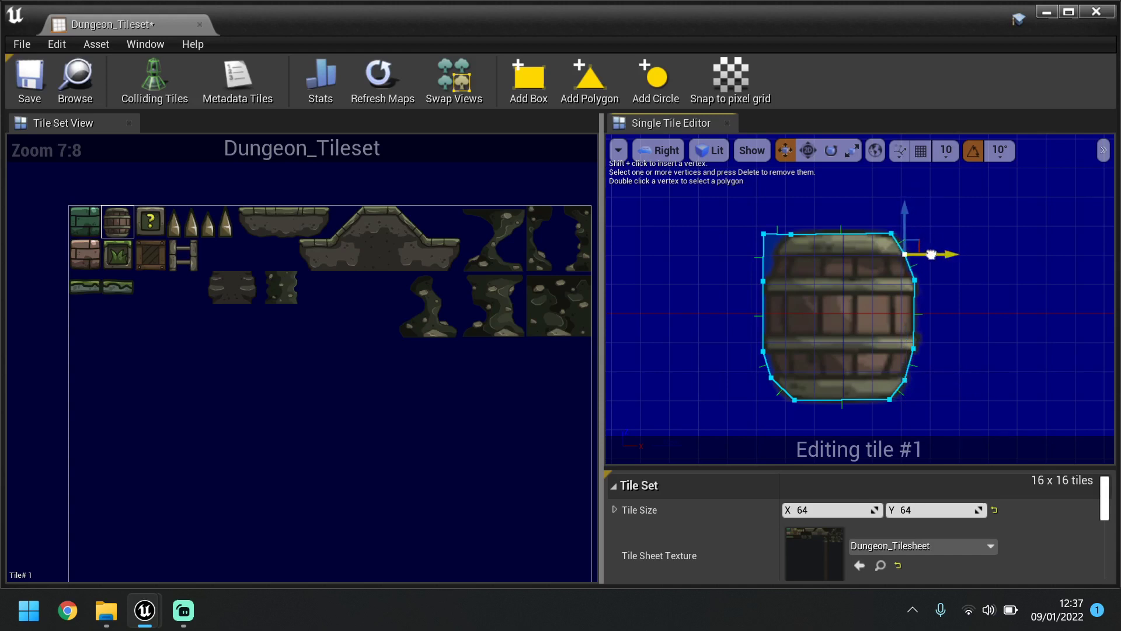
Move the top-left corner vertex of the barrel's collision shape down and inward to the barrel's outline, then deselect it.
{"action": "left_click", "coordinate": [764, 234]}
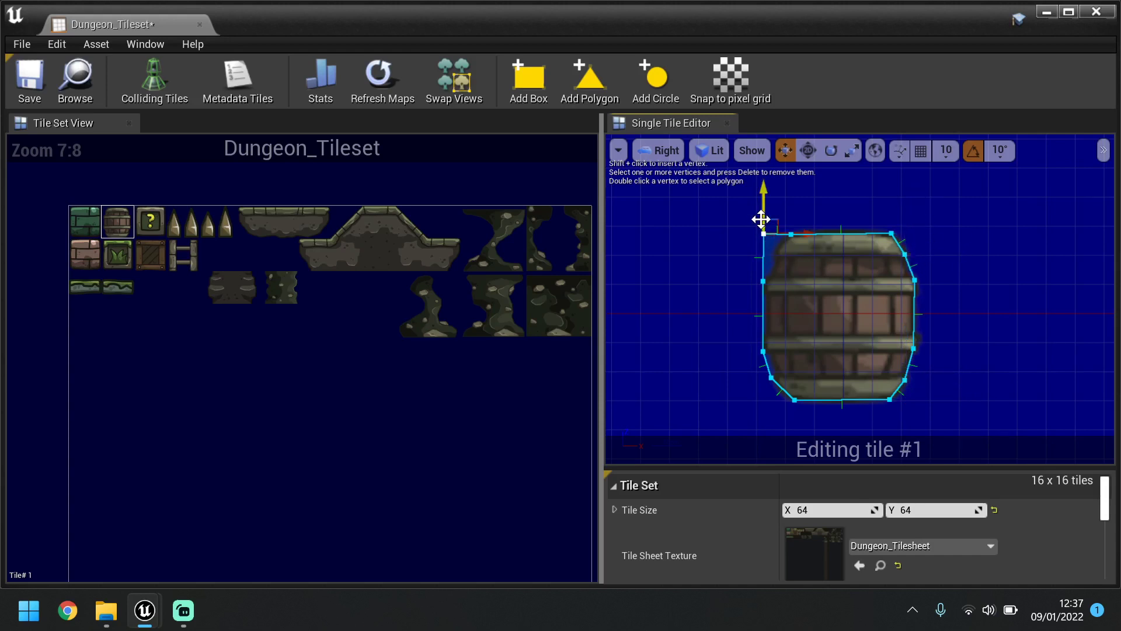
{"action": "left_click_drag", "start_coordinate": [764, 221], "coordinate": [778, 246]}
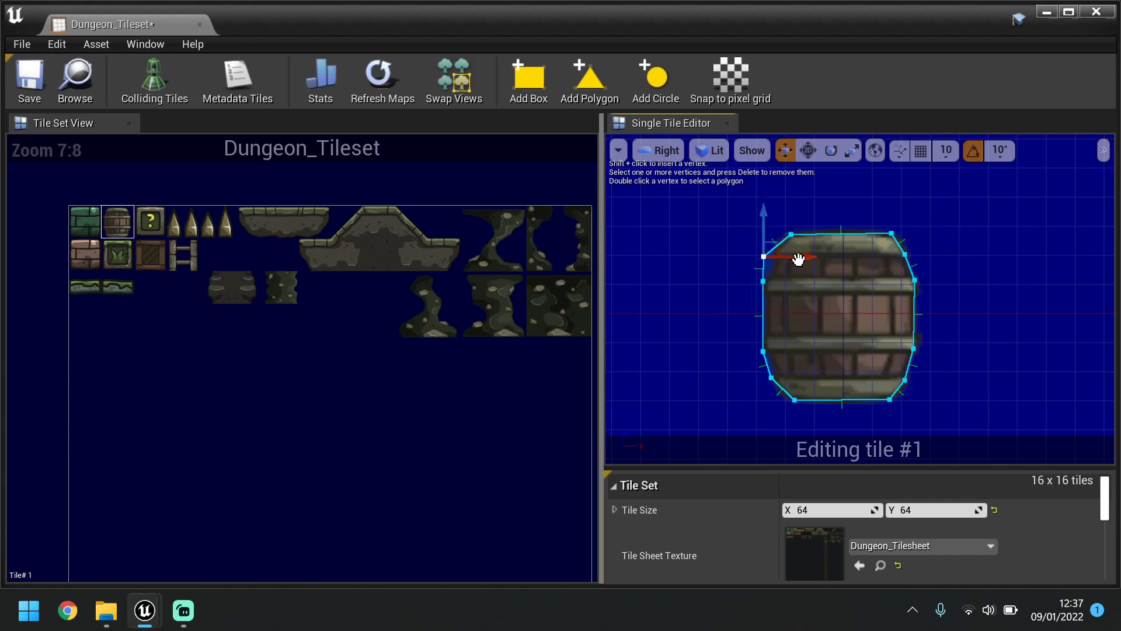
{"action": "left_click", "coordinate": [802, 255]}
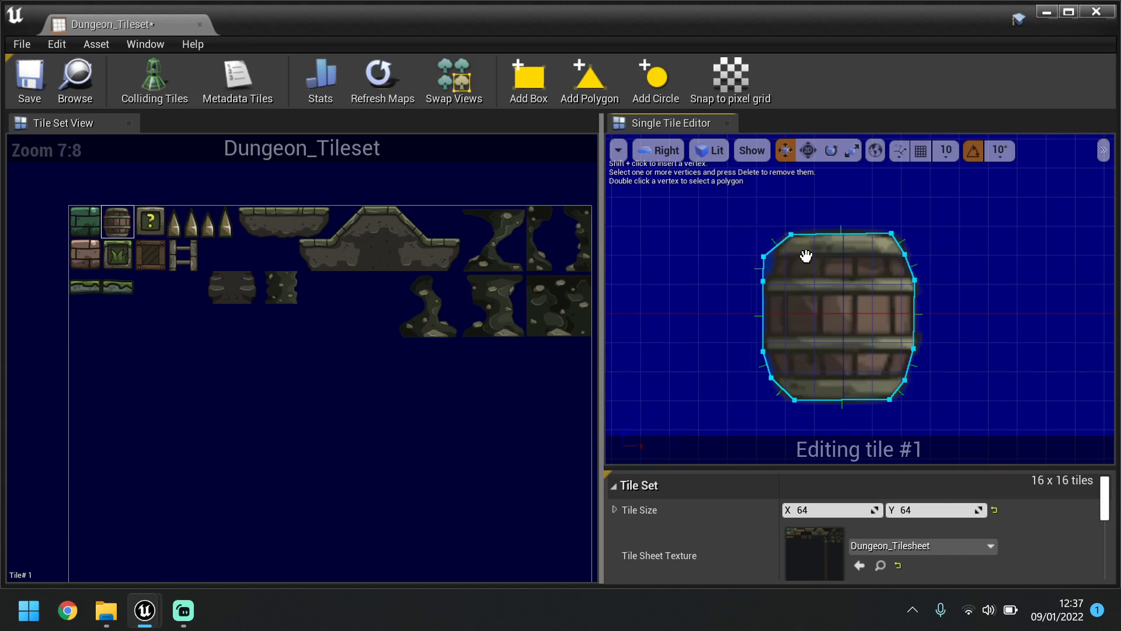
{"action": "left_click", "coordinate": [764, 257]}
{"action": "left_click_drag", "start_coordinate": [797, 255], "coordinate": [805, 252]}
{"action": "key", "text": "ctrl+z"}
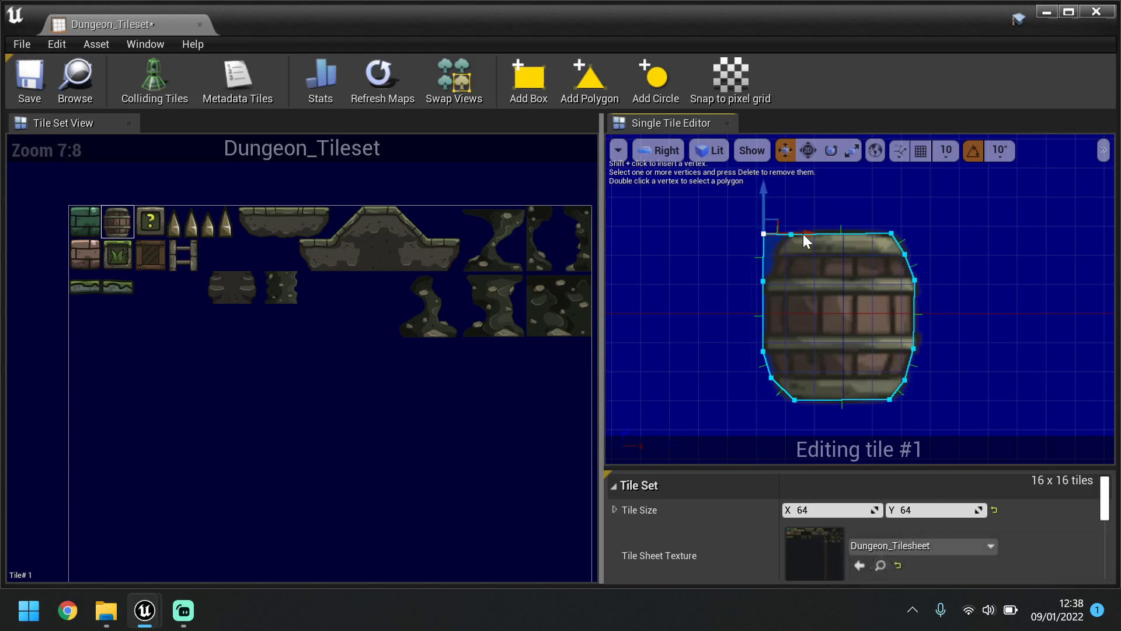
{"action": "left_click_drag", "start_coordinate": [761, 203], "coordinate": [814, 255]}
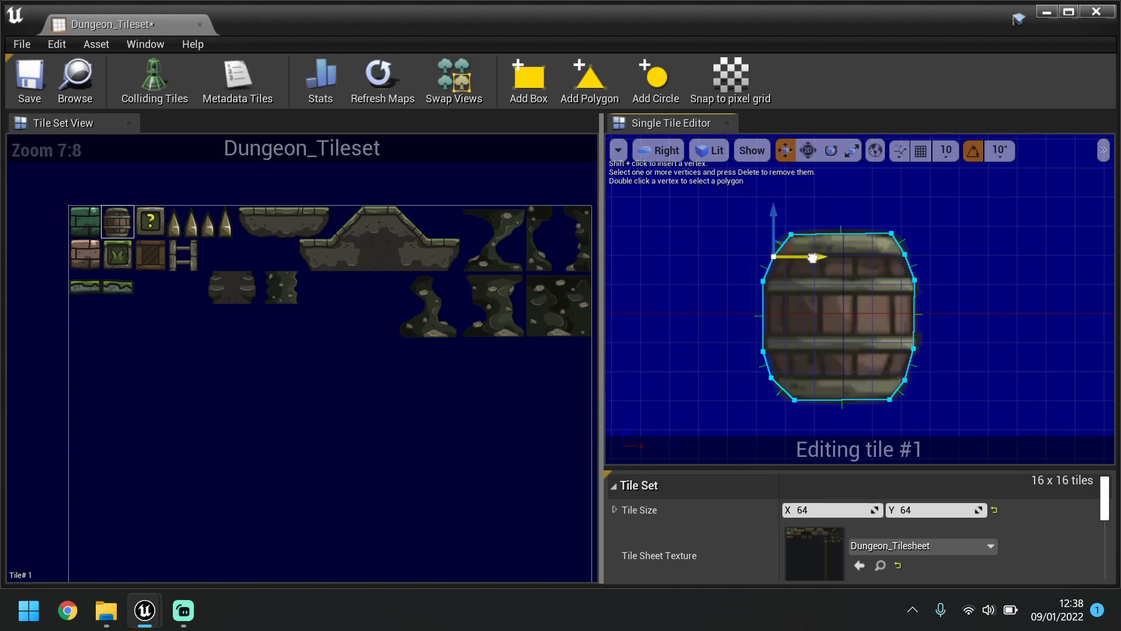
{"action": "left_click", "coordinate": [878, 210]}
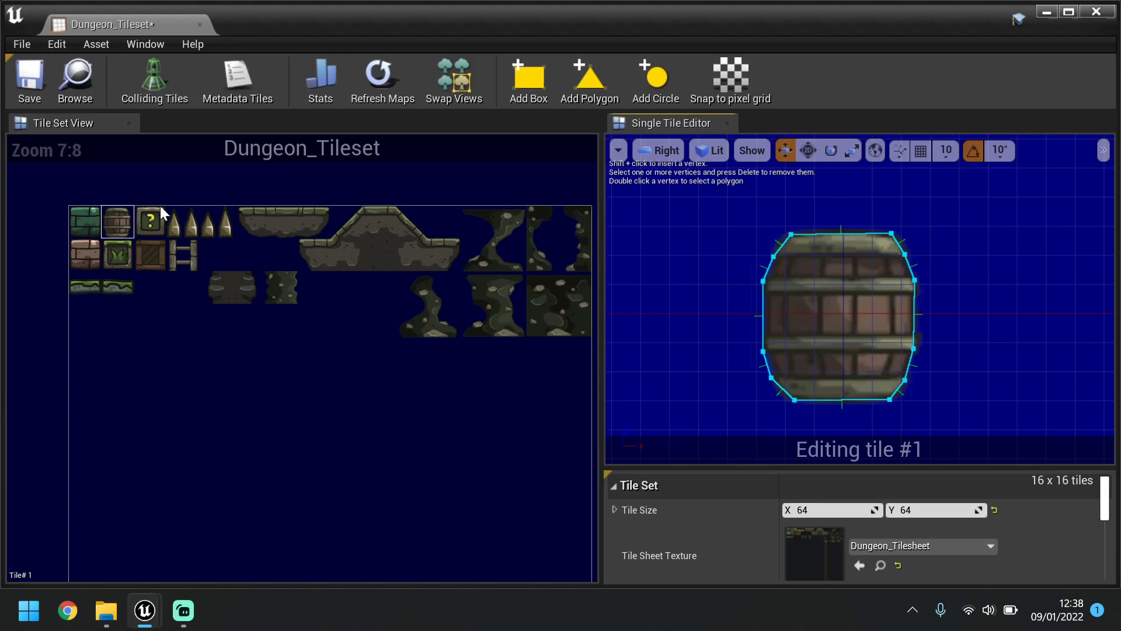
Add a box collision shape to the question mark block tile and move its top and bottom edges inward to the block's outline.
{"action": "left_click", "coordinate": [157, 228]}
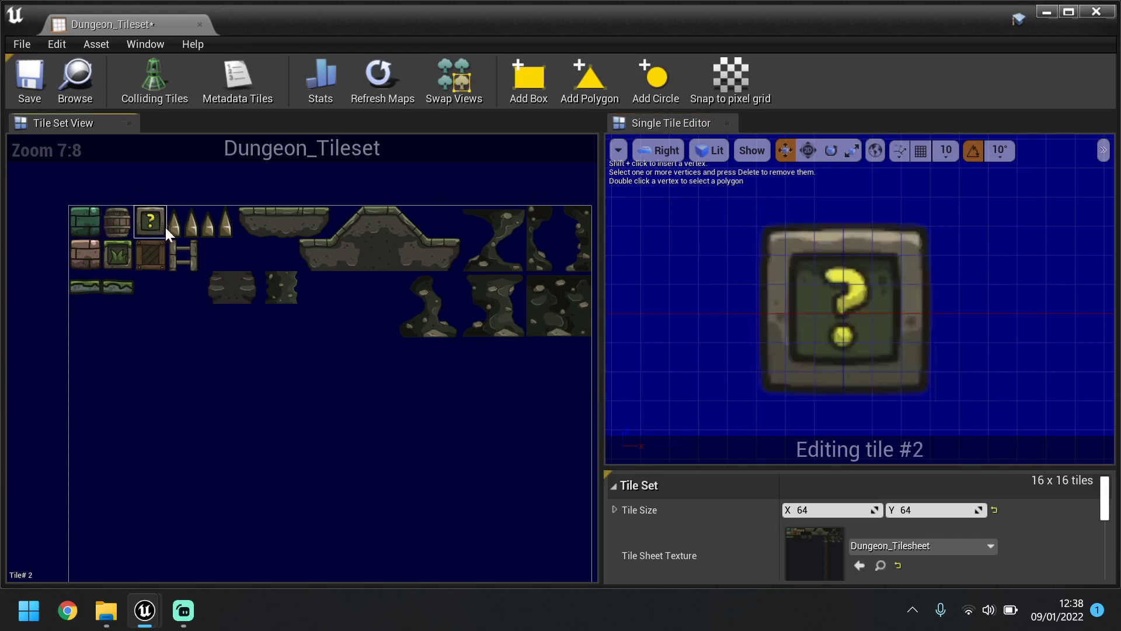
{"action": "left_click", "coordinate": [534, 81]}
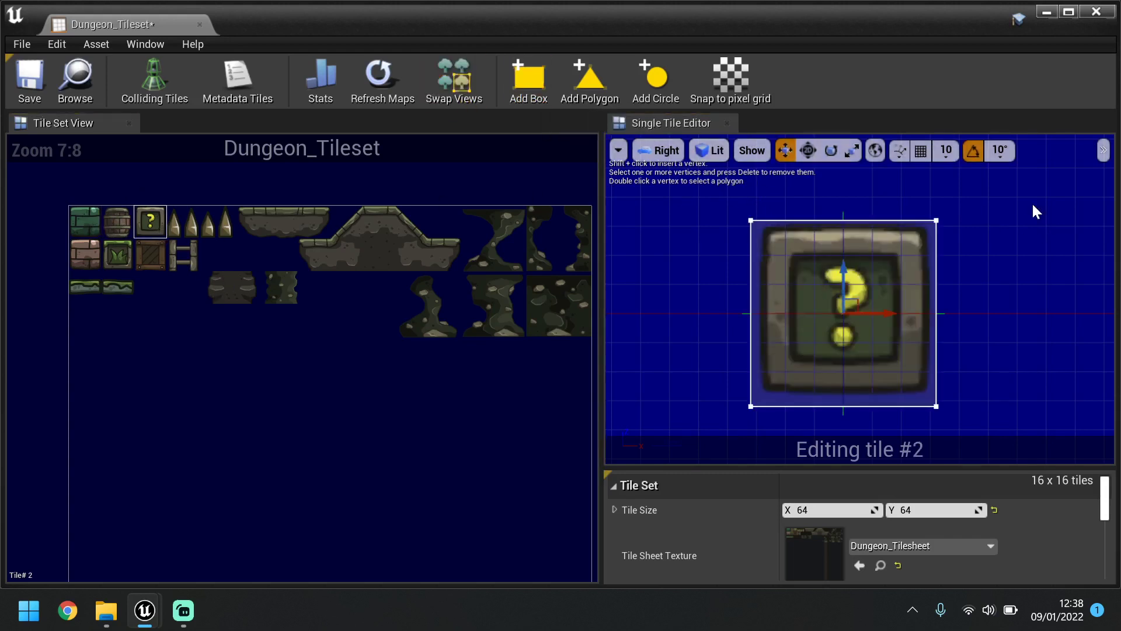
{"action": "left_click", "coordinate": [905, 221]}
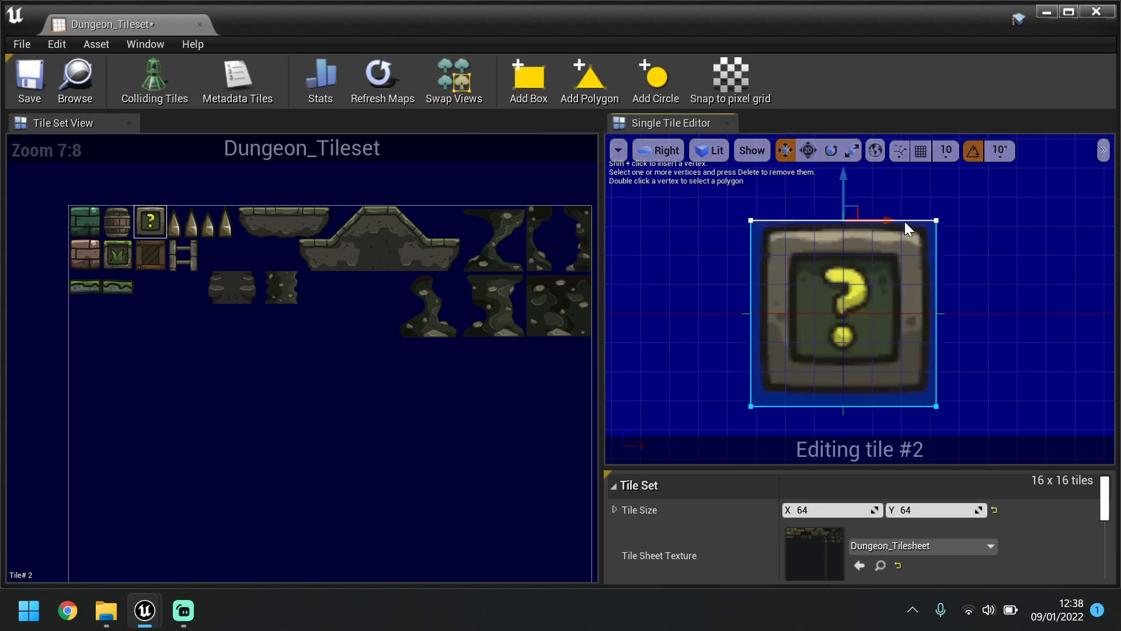
{"action": "left_click_drag", "start_coordinate": [845, 173], "coordinate": [845, 180]}
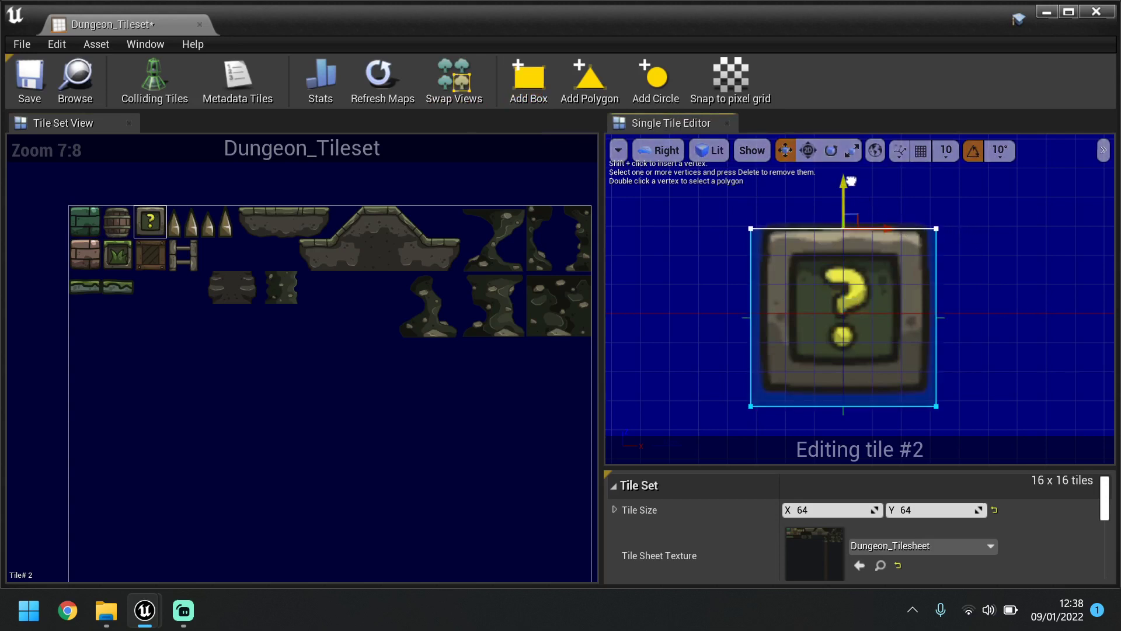
{"action": "left_click", "coordinate": [830, 406]}
{"action": "left_click_drag", "start_coordinate": [845, 368], "coordinate": [845, 356]}
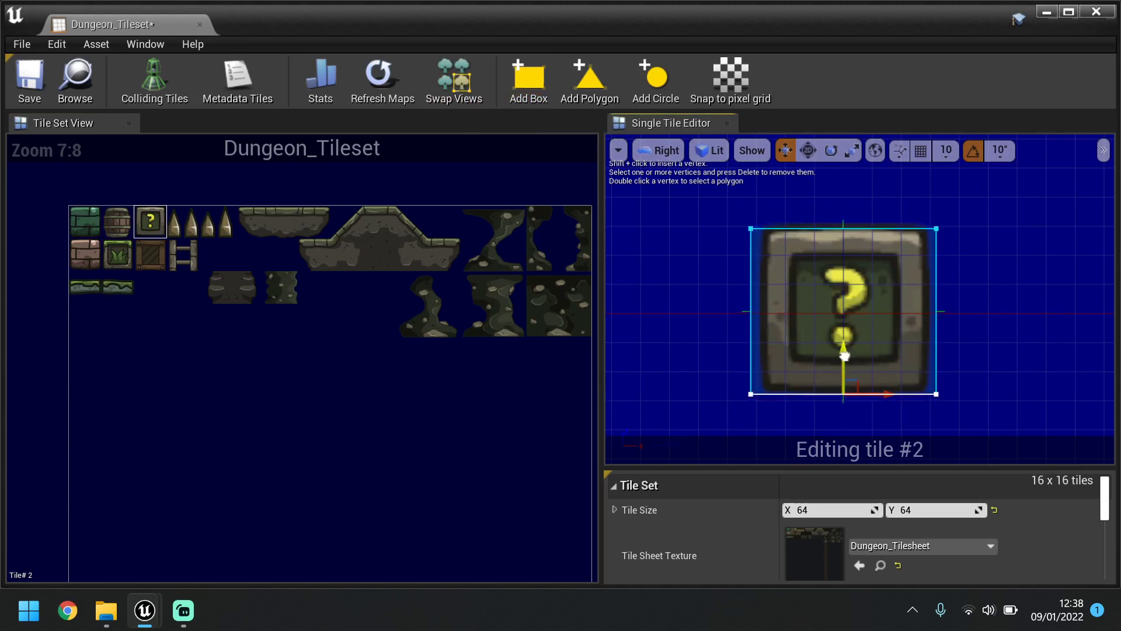
Move both side edges of the question mark block's collision box inward to the block's outline.
{"action": "left_click", "coordinate": [935, 296]}
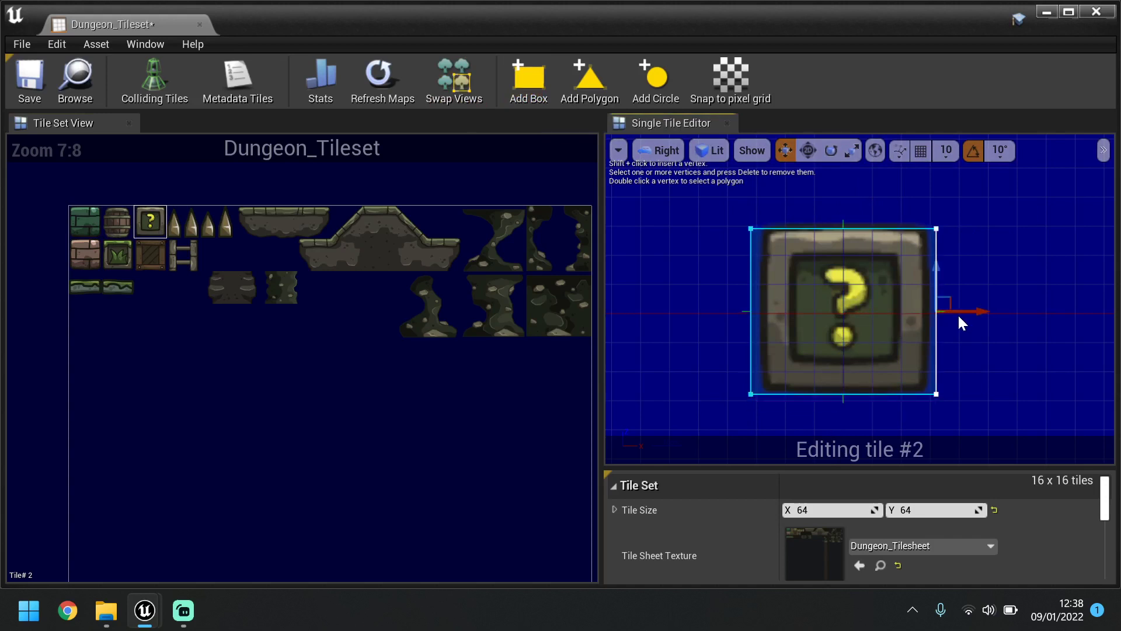
{"action": "left_click_drag", "start_coordinate": [959, 314], "coordinate": [950, 315]}
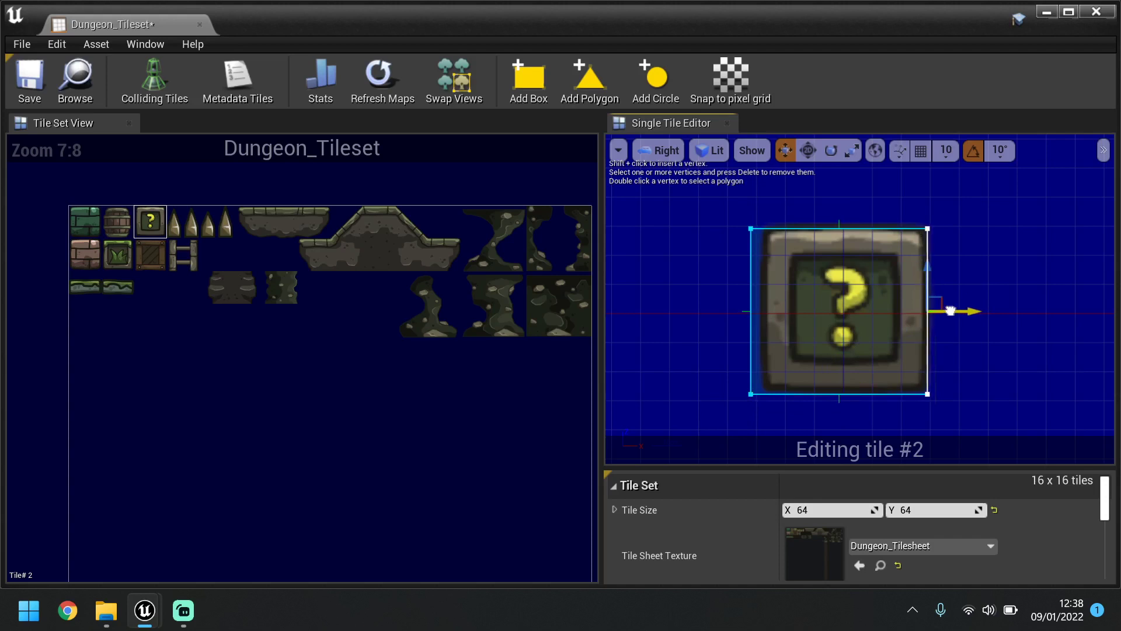
{"action": "left_click", "coordinate": [750, 312]}
{"action": "left_click_drag", "start_coordinate": [782, 310], "coordinate": [793, 311]}
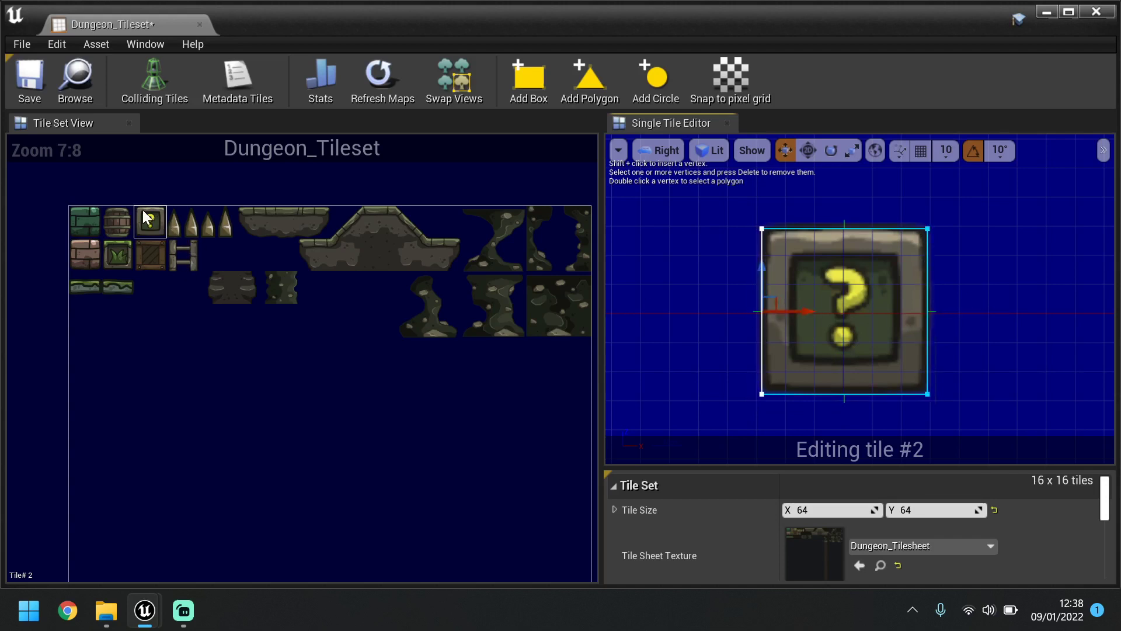
Add a box collision shape to the green brick tile in the tileset's first row.
{"action": "left_click", "coordinate": [119, 220]}
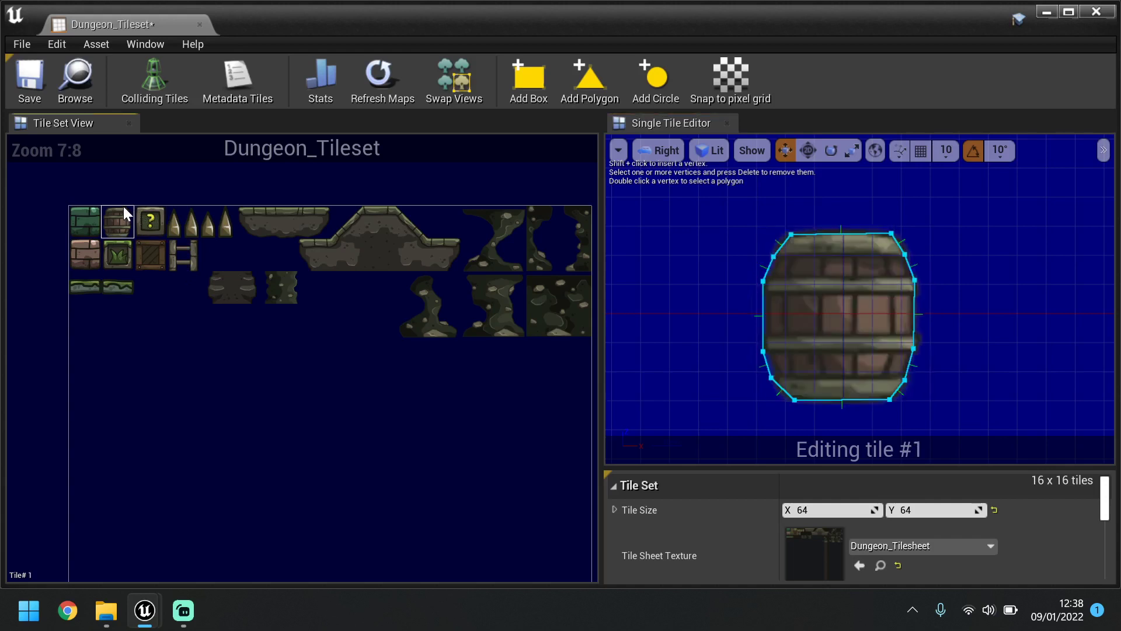
{"action": "left_click", "coordinate": [157, 216]}
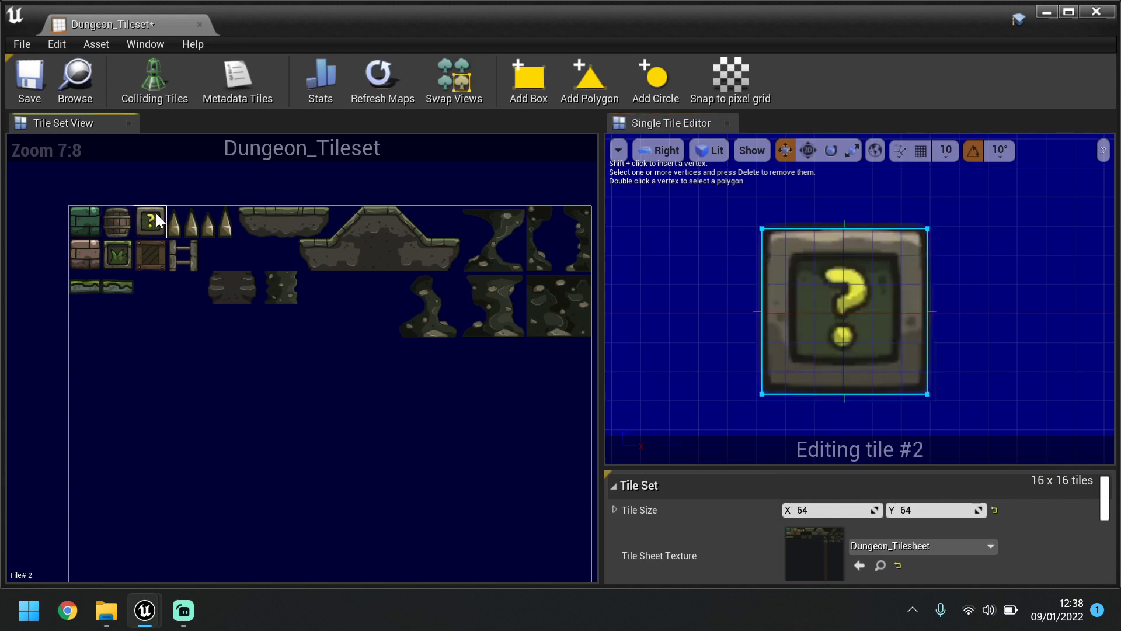
{"action": "left_click", "coordinate": [91, 229]}
{"action": "left_click", "coordinate": [531, 67]}
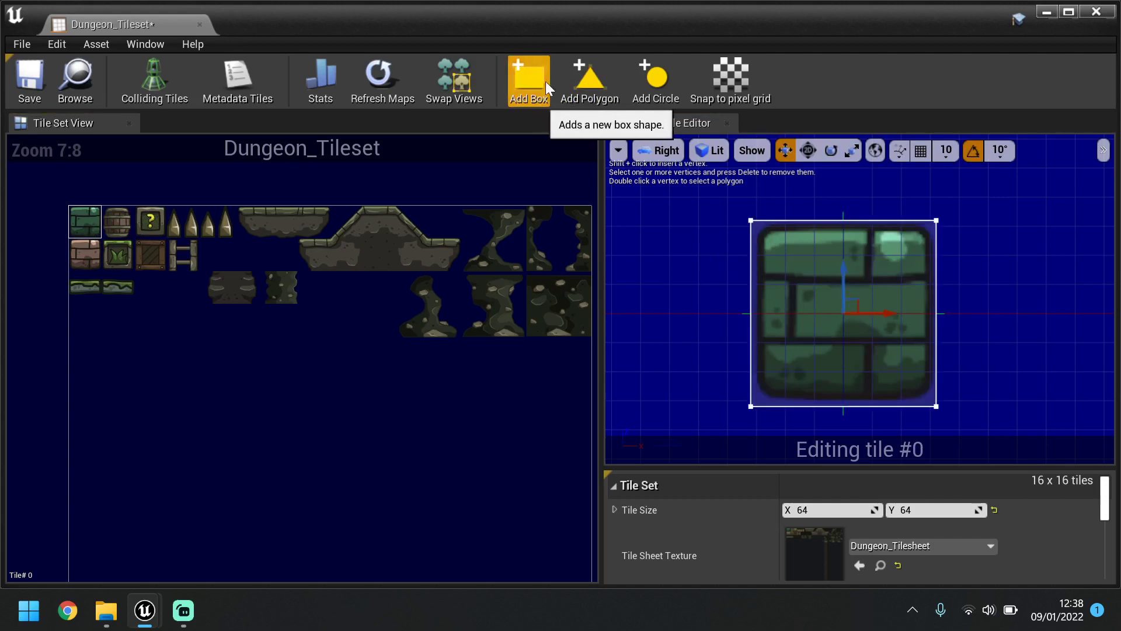
Move all four edges of the green brick tile's collision box inward to the brick's outline.
{"action": "left_click", "coordinate": [836, 221]}
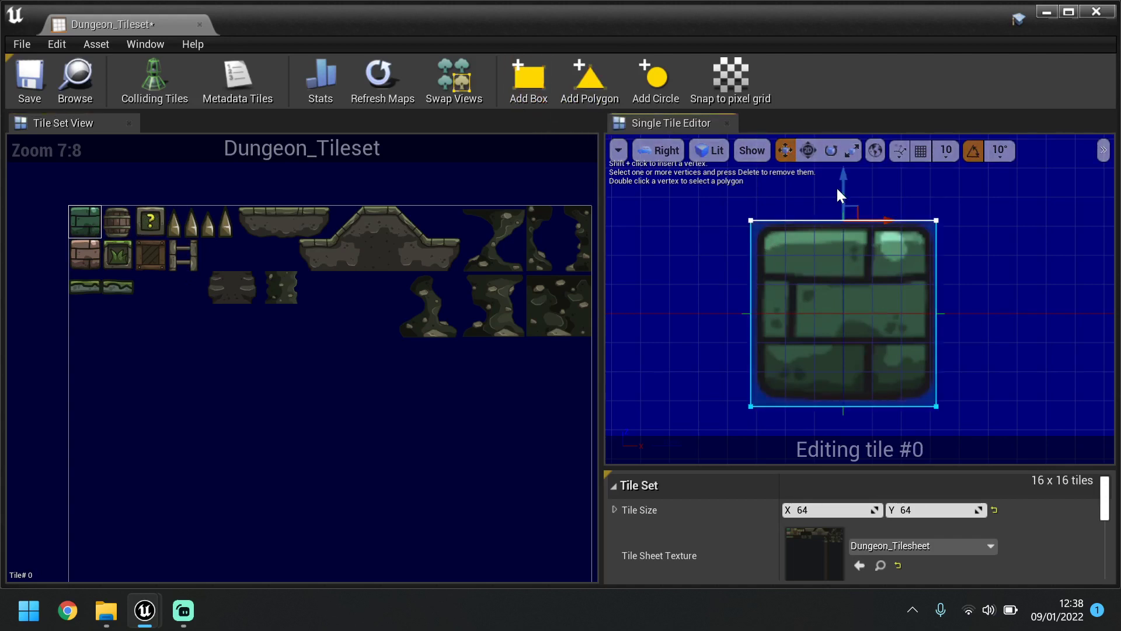
{"action": "left_click_drag", "start_coordinate": [843, 175], "coordinate": [844, 181]}
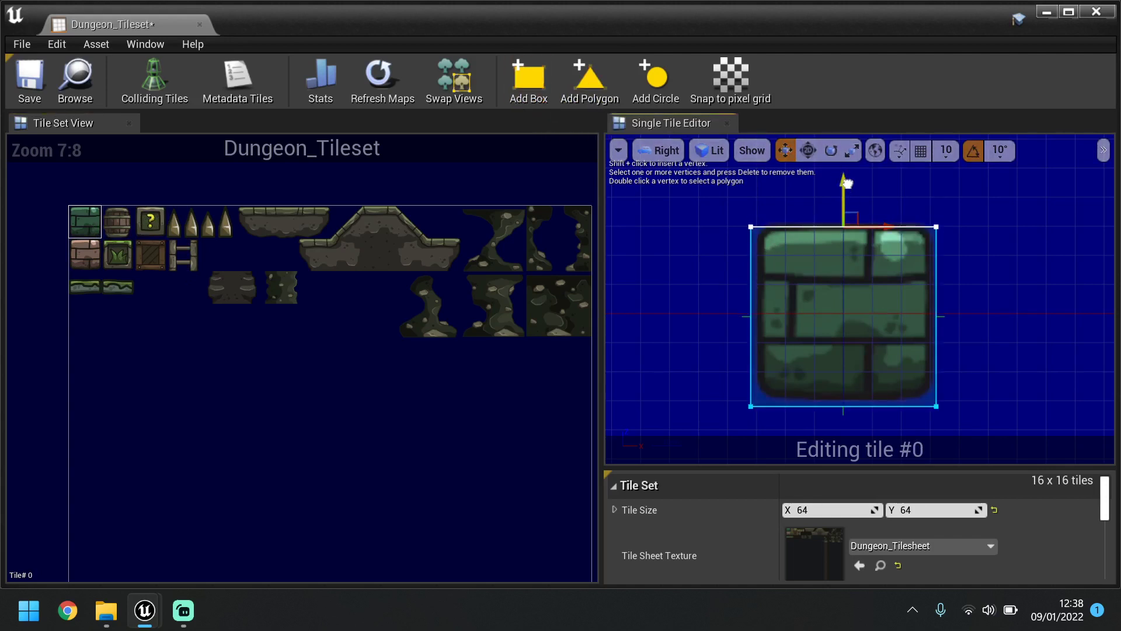
{"action": "left_click", "coordinate": [755, 293]}
{"action": "left_click_drag", "start_coordinate": [776, 315], "coordinate": [797, 315]}
{"action": "left_click", "coordinate": [938, 292]}
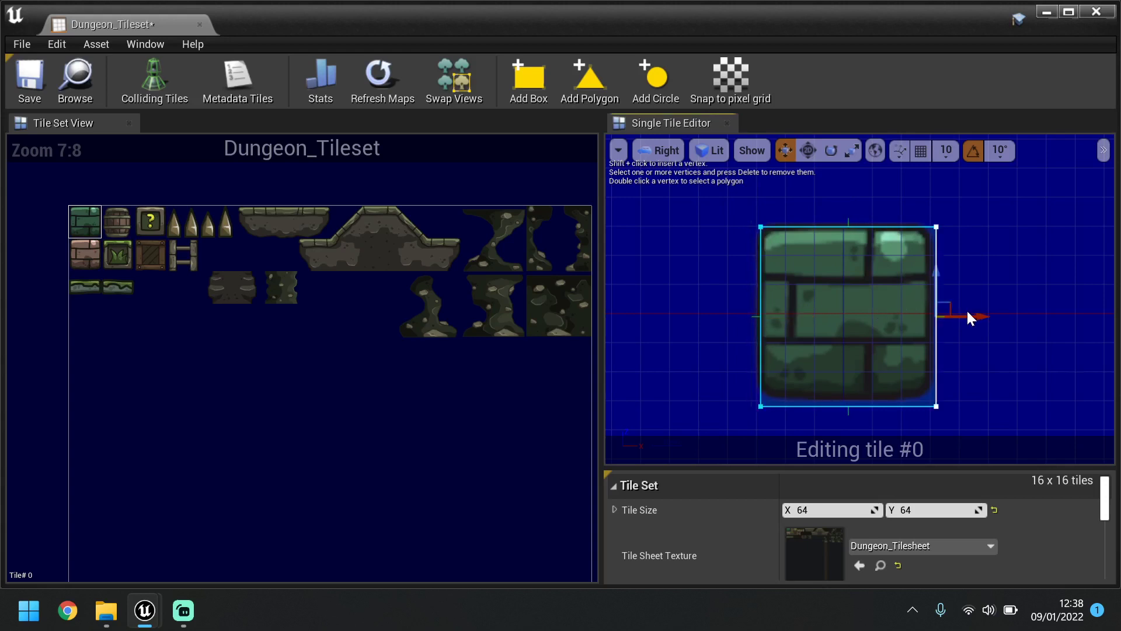
{"action": "mouse_move", "coordinate": [969, 317]}
{"action": "left_mouse_down"}
{"action": "mouse_move", "coordinate": [955, 317]}
{"action": "mouse_move", "coordinate": [965, 316]}
{"action": "left_mouse_up"}
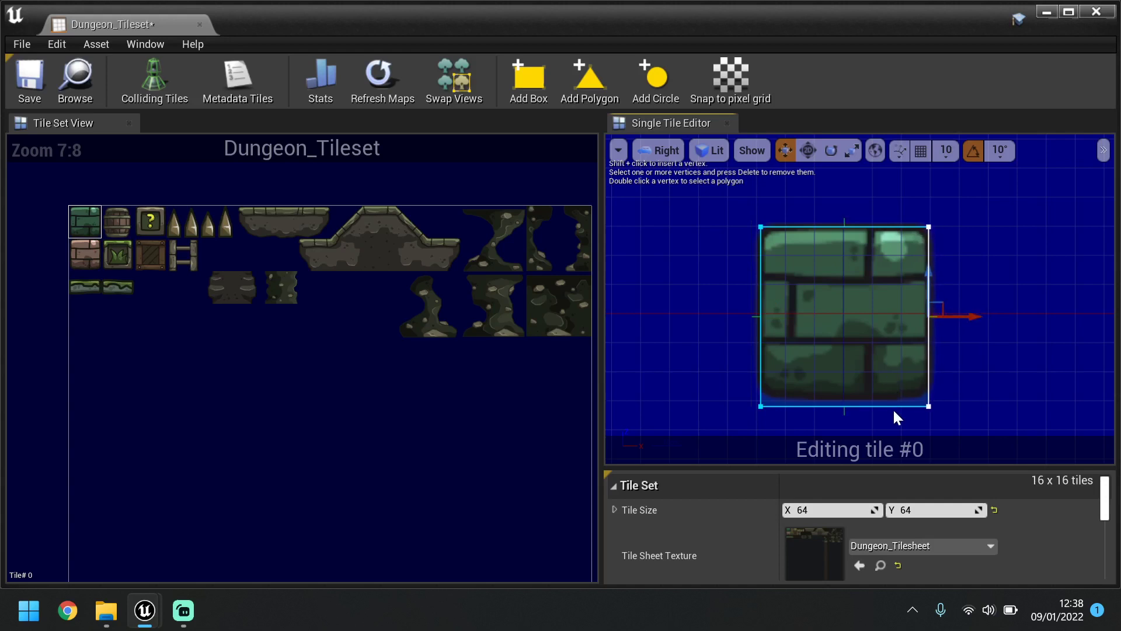
{"action": "left_click", "coordinate": [893, 408]}
{"action": "left_click", "coordinate": [877, 406]}
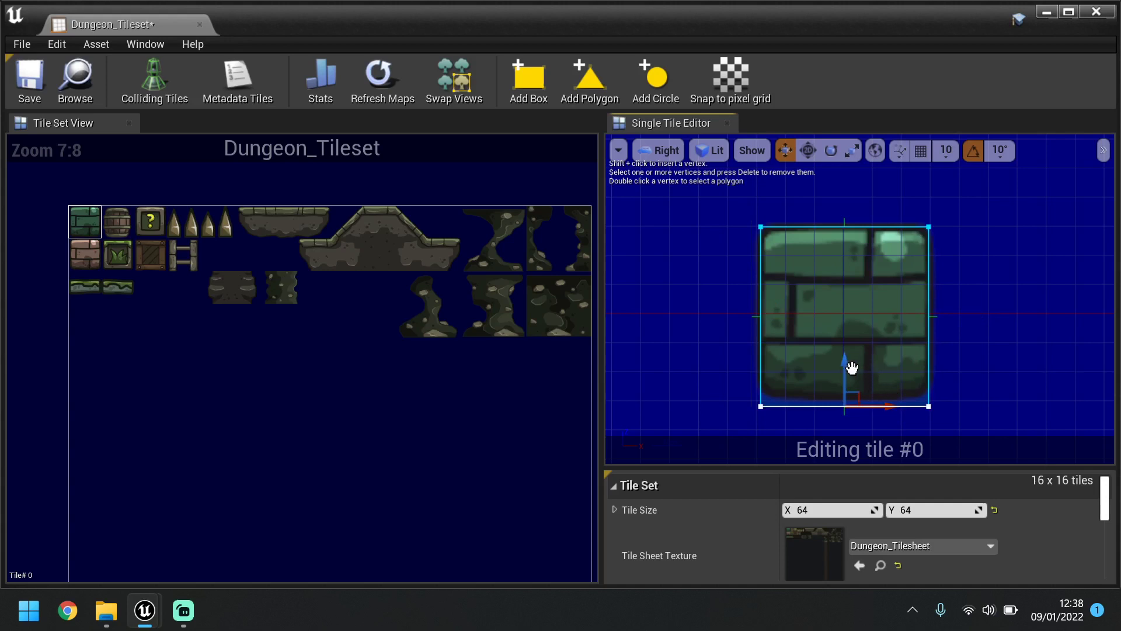
{"action": "left_click_drag", "start_coordinate": [852, 367], "coordinate": [849, 358]}
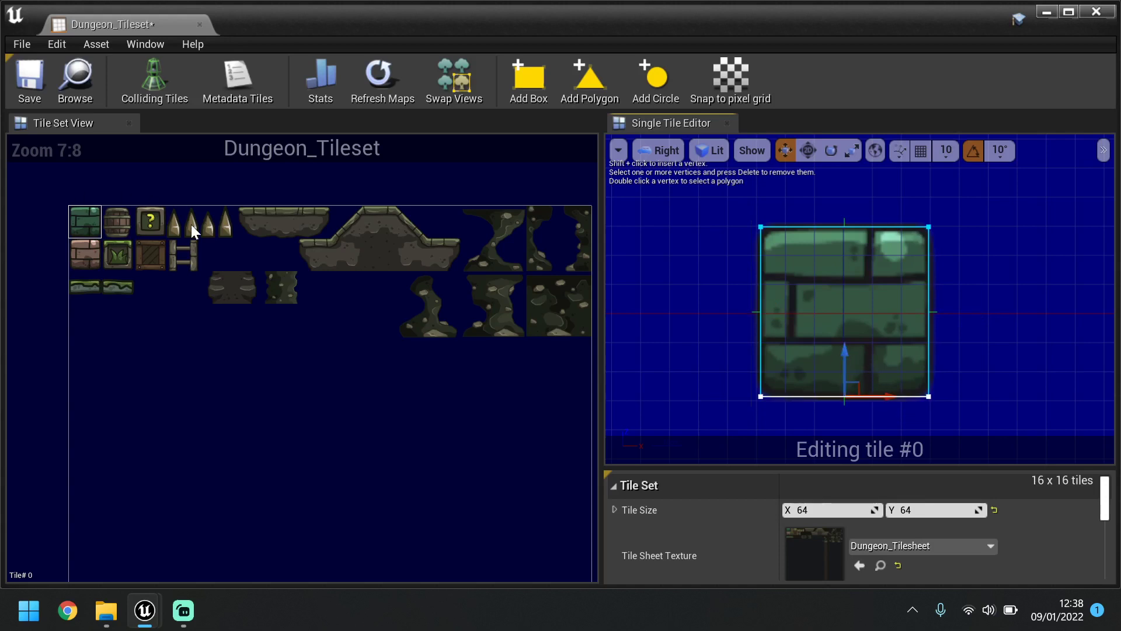
Open the first spike tile in the tileset's first row and draw a rough closed polygon collision shape around its two spikes.
{"action": "left_click", "coordinate": [191, 225]}
{"action": "left_click", "coordinate": [215, 221]}
{"action": "left_click", "coordinate": [186, 219]}
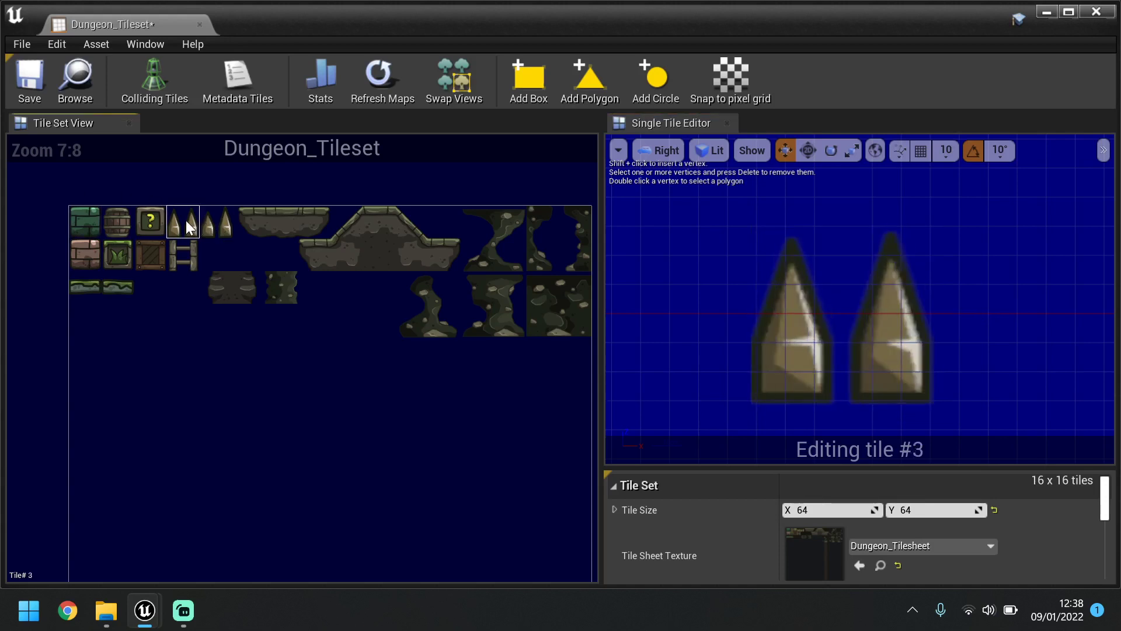
{"action": "left_click", "coordinate": [236, 226]}
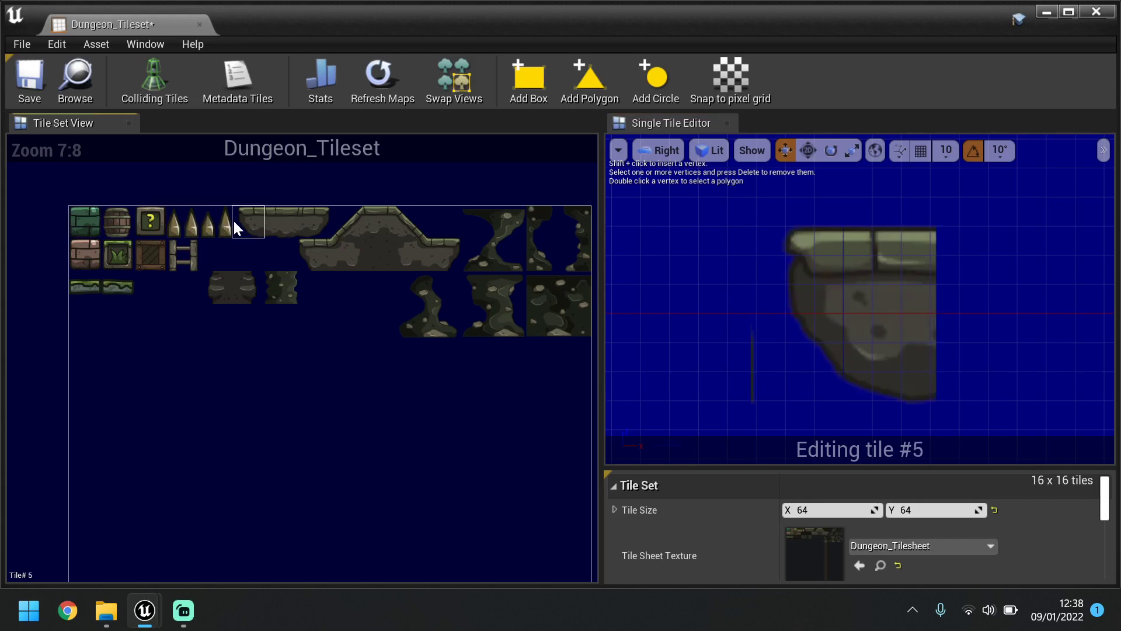
{"action": "left_click", "coordinate": [188, 220]}
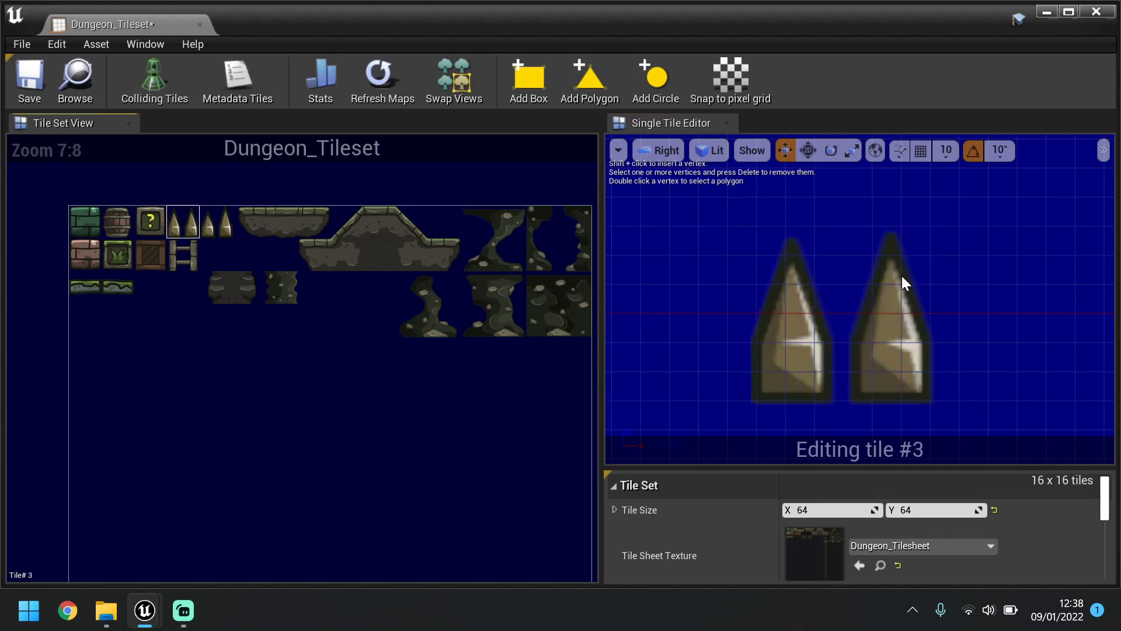
{"action": "left_click", "coordinate": [593, 82]}
{"action": "left_click", "coordinate": [790, 235]}
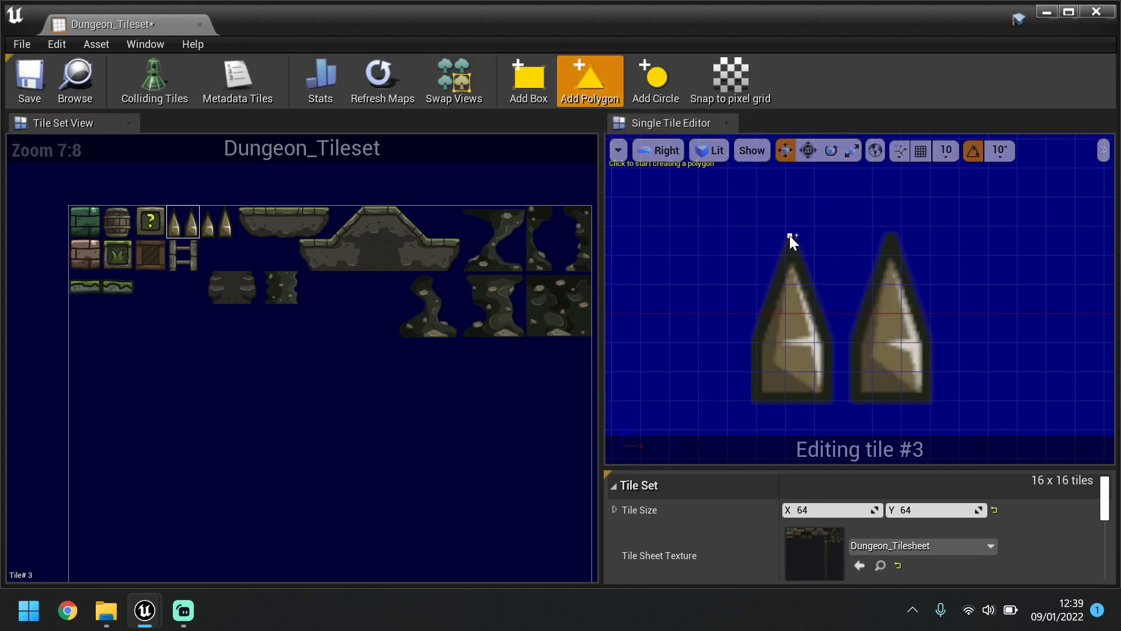
{"action": "left_click", "coordinate": [746, 339]}
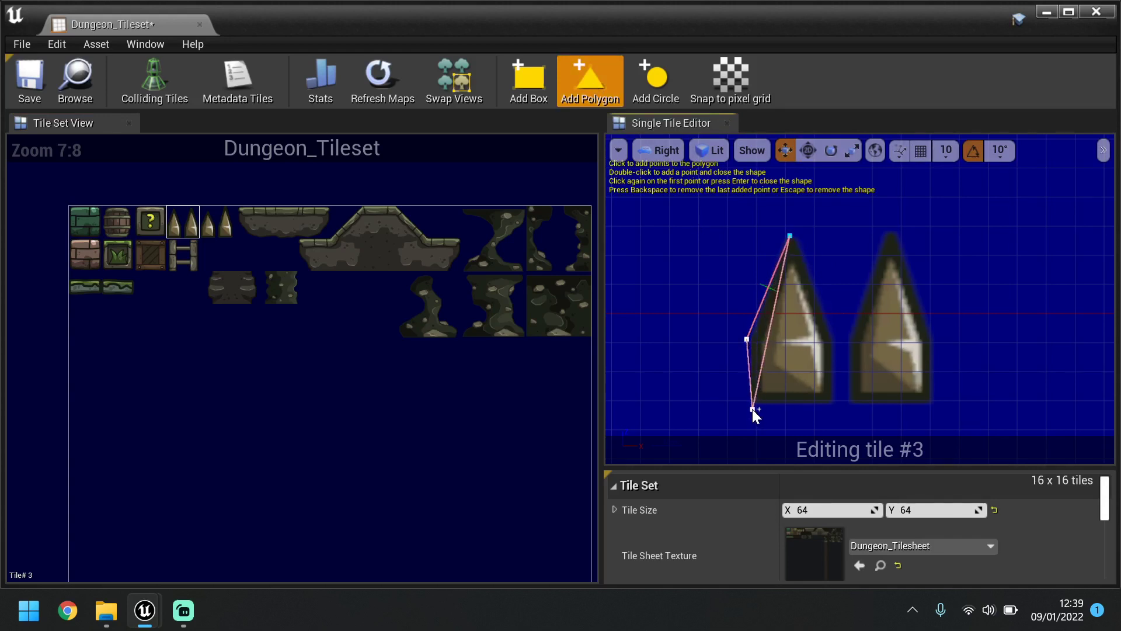
{"action": "double_click", "coordinate": [752, 408]}
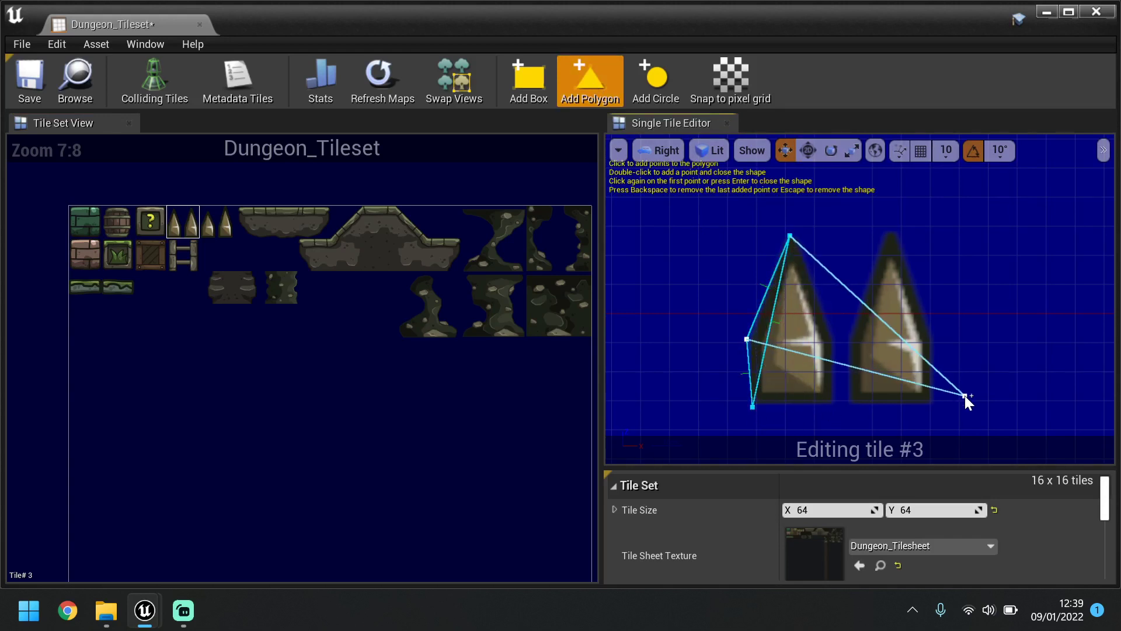
{"action": "left_click", "coordinate": [936, 403]}
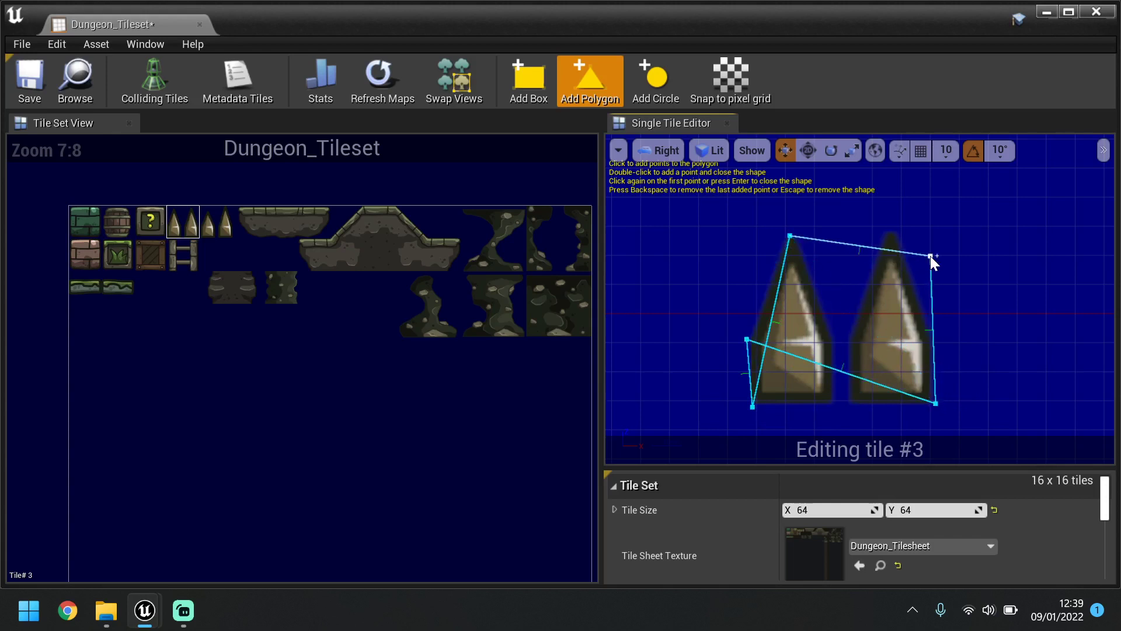
{"action": "left_click_drag", "start_coordinate": [859, 246], "coordinate": [877, 231]}
{"action": "left_click", "coordinate": [859, 316]}
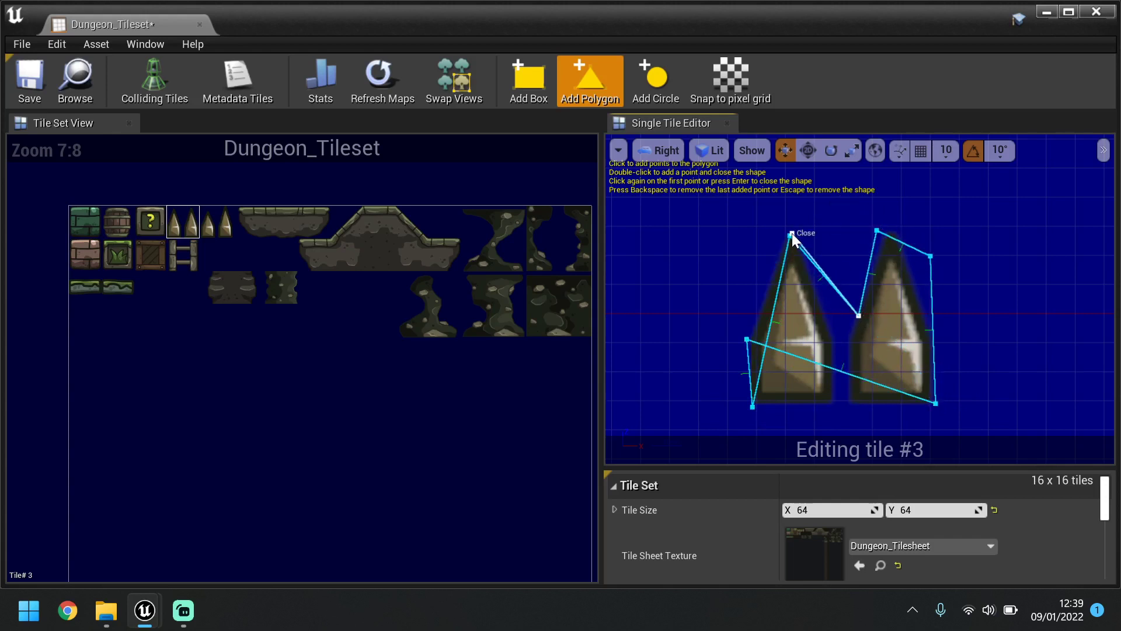
{"action": "left_click", "coordinate": [792, 233]}
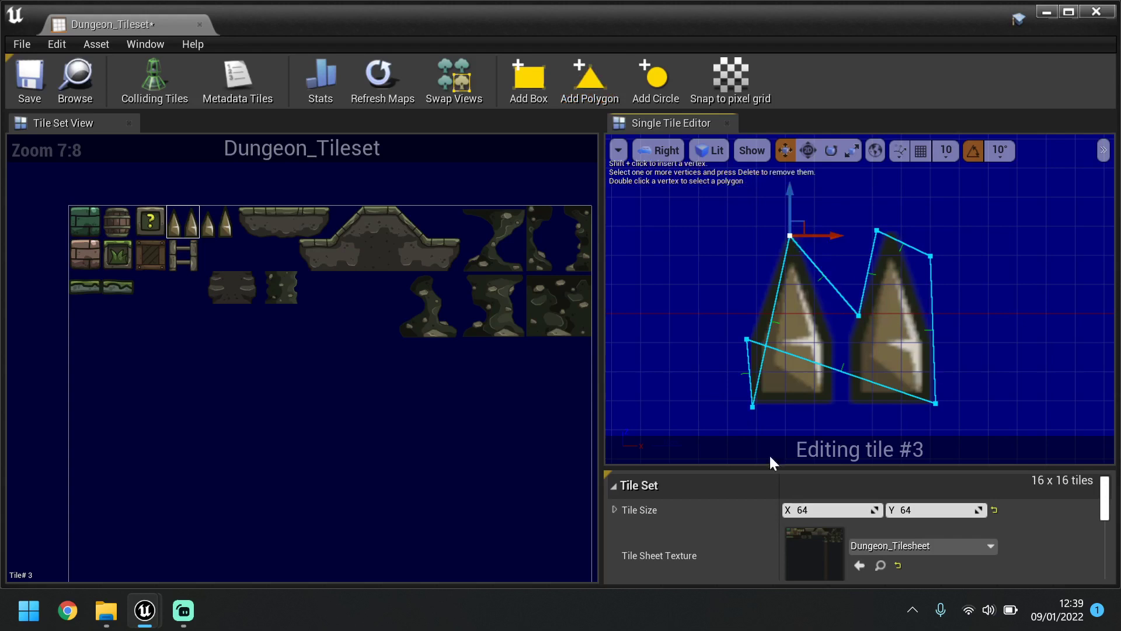
Uncross the polygon at the left spike by moving one side vertex down to the base corner and the other up to the outer shoulder.
{"action": "left_click", "coordinate": [747, 342]}
{"action": "left_click_drag", "start_coordinate": [744, 307], "coordinate": [760, 386]}
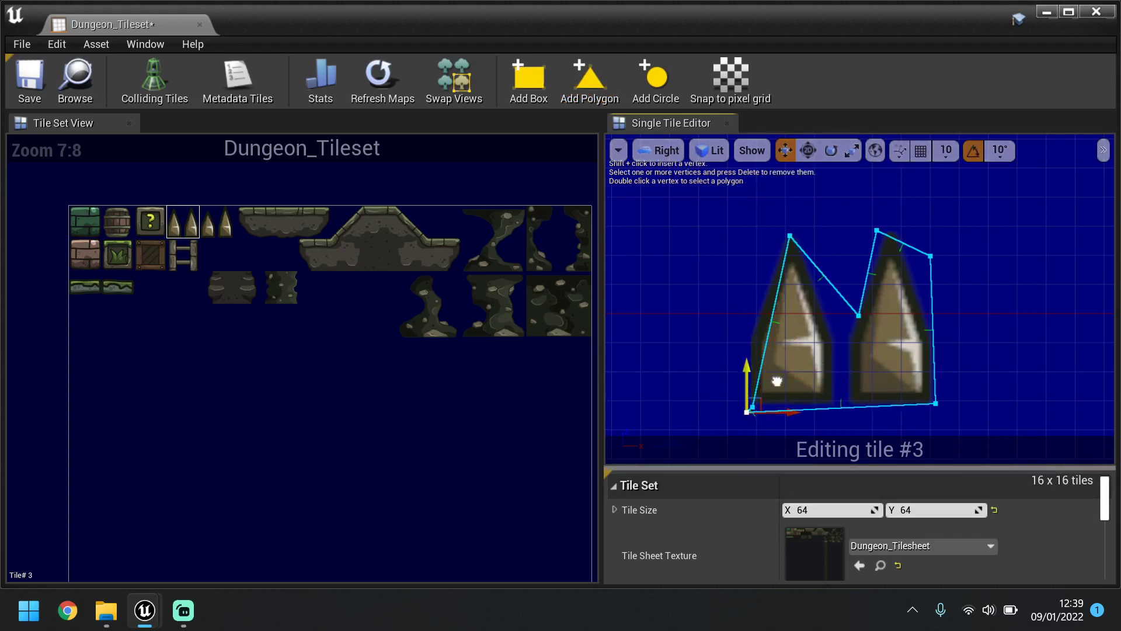
{"action": "left_click", "coordinate": [754, 405]}
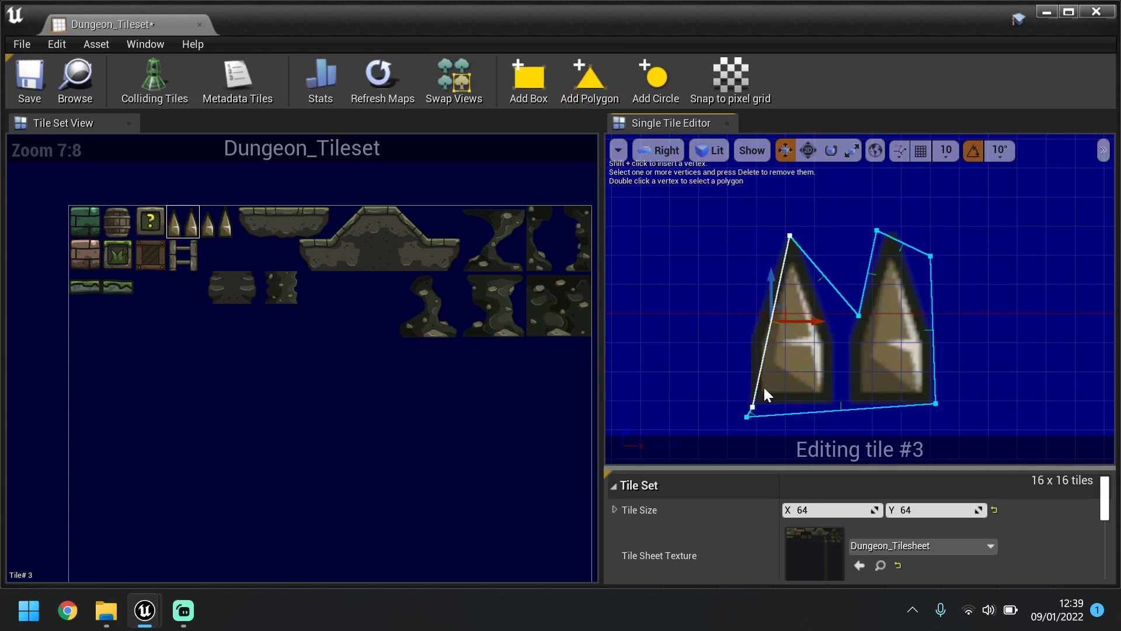
{"action": "left_click", "coordinate": [749, 411]}
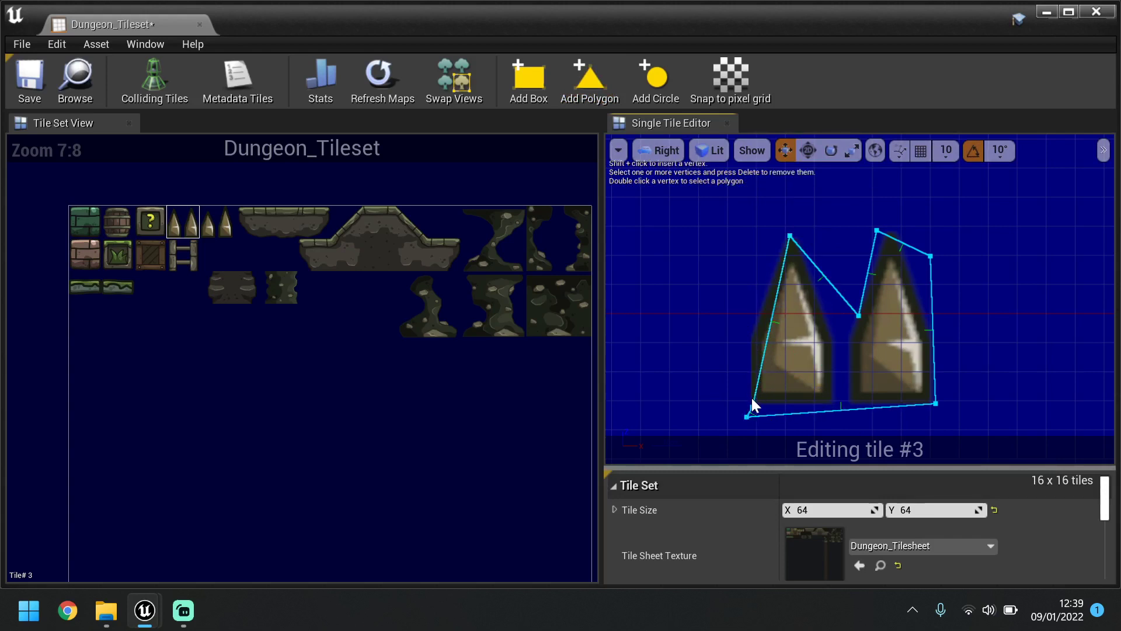
{"action": "left_click", "coordinate": [750, 376], "text": "shift"}
{"action": "left_click_drag", "start_coordinate": [750, 377], "coordinate": [734, 298]}
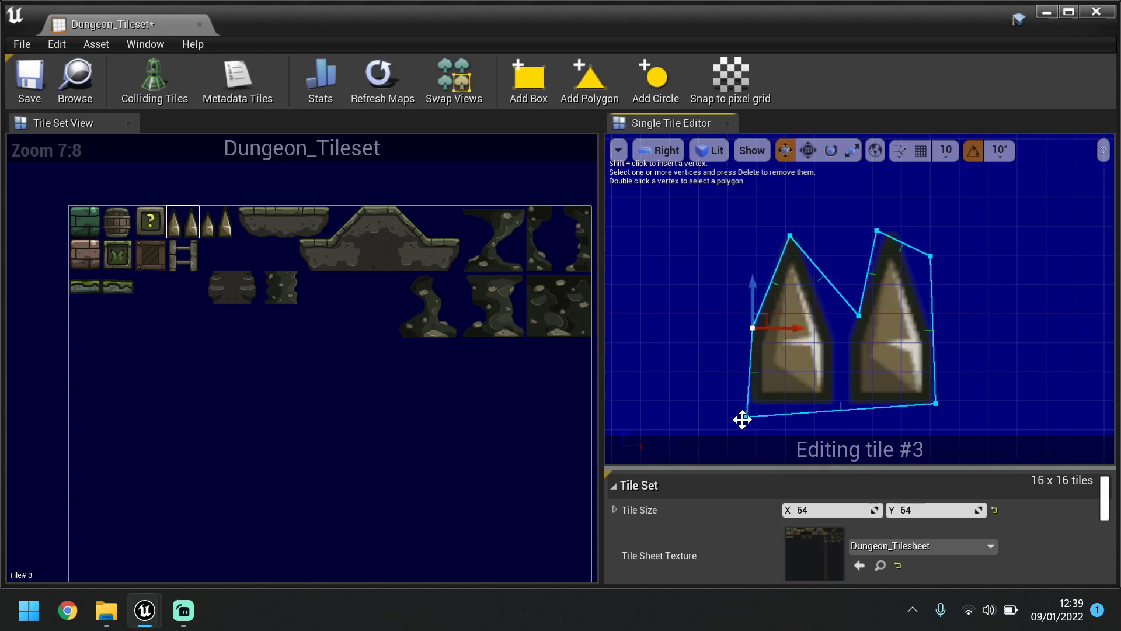
{"action": "left_click_drag", "start_coordinate": [742, 419], "coordinate": [742, 405]}
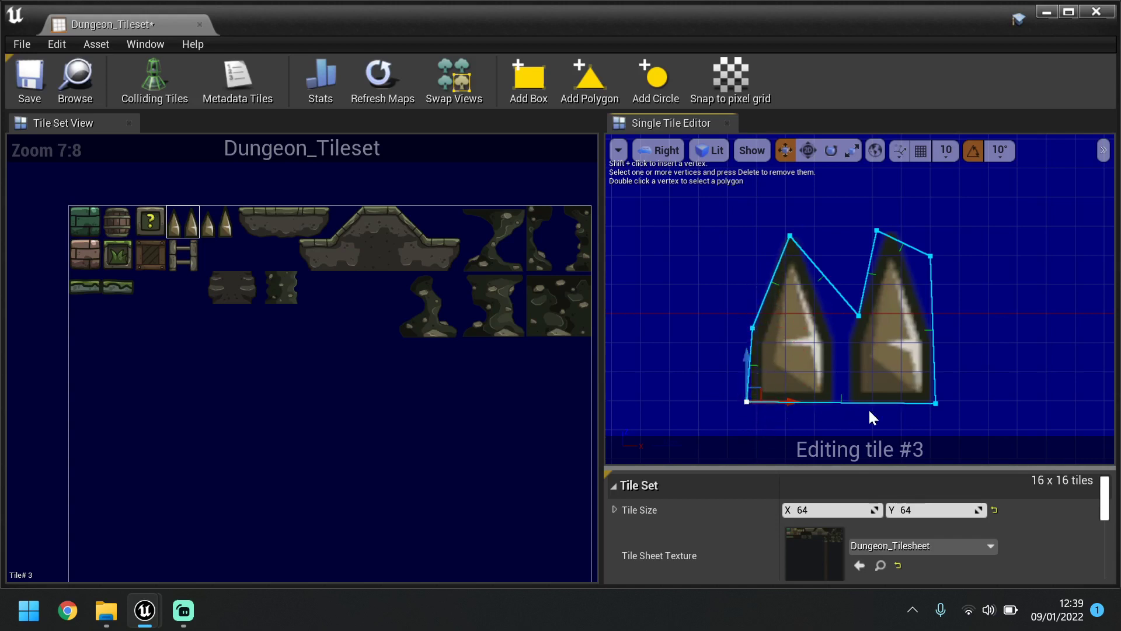
Nudge the polygon's bottom-right vertex inward and shift the right spike's top vertex over onto its tip.
{"action": "left_click", "coordinate": [934, 402]}
{"action": "left_click_drag", "start_coordinate": [959, 401], "coordinate": [956, 403]}
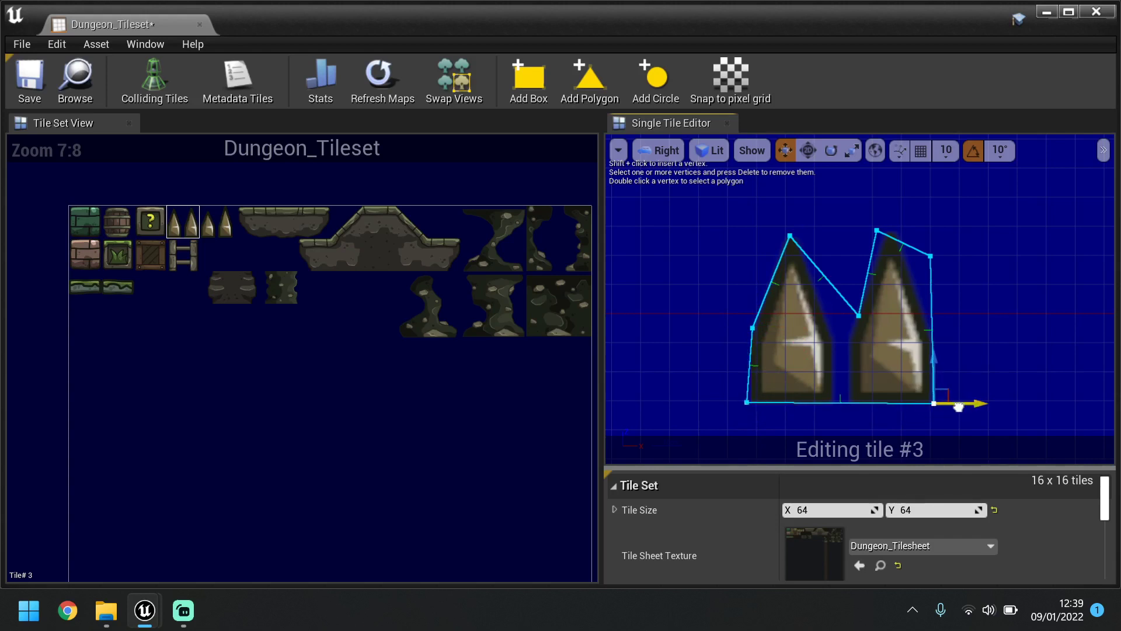
{"action": "left_click", "coordinate": [876, 229]}
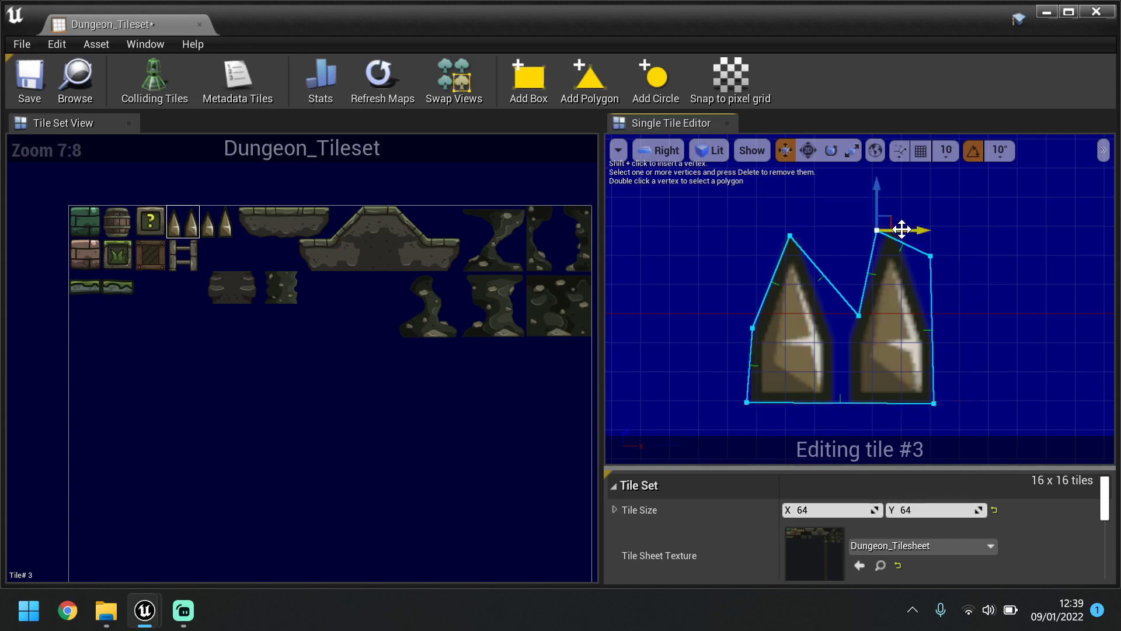
{"action": "left_click_drag", "start_coordinate": [896, 230], "coordinate": [915, 224]}
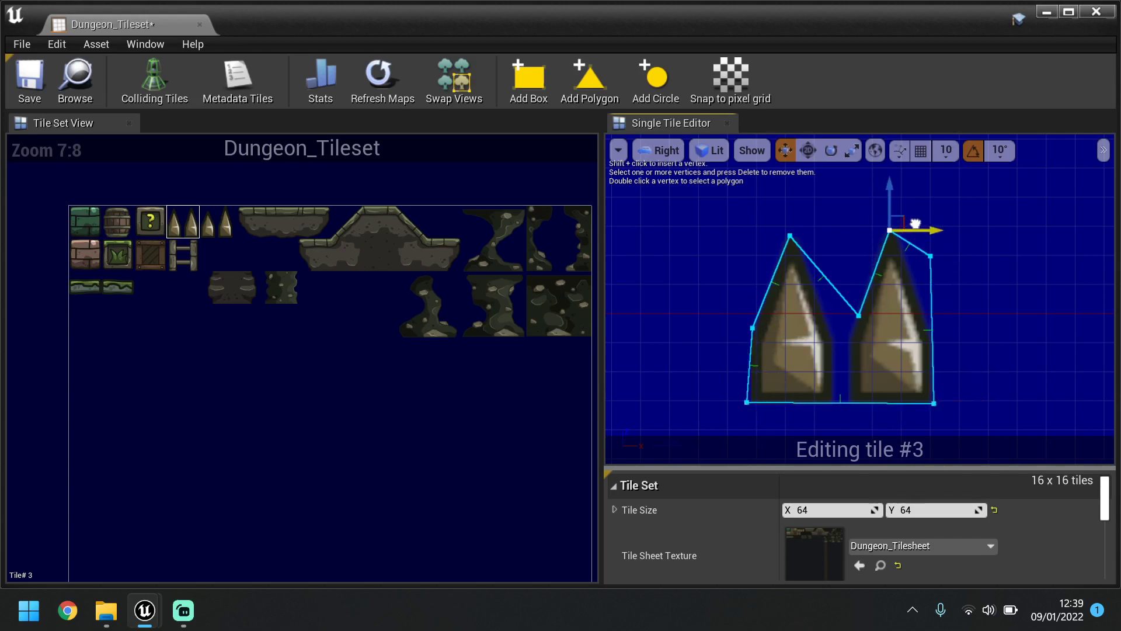
Move the vertex between the spikes to the left spike's inner shoulder and align the top vertex with the left spike's tip.
{"action": "left_click", "coordinate": [860, 318]}
{"action": "left_click_drag", "start_coordinate": [877, 316], "coordinate": [855, 323]}
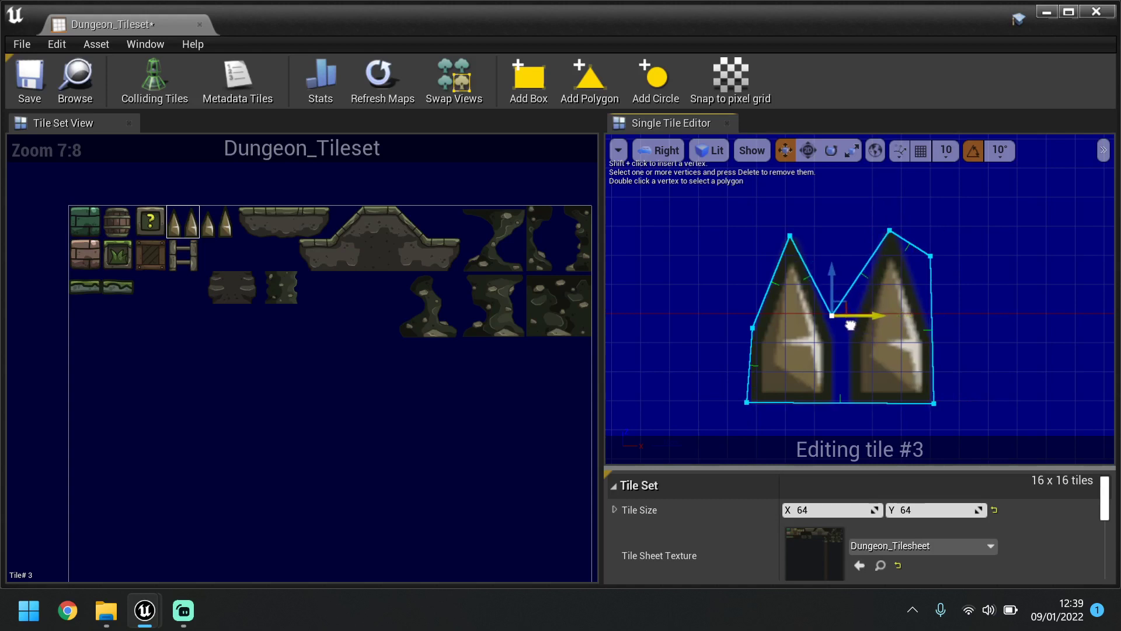
{"action": "left_click_drag", "start_coordinate": [829, 270], "coordinate": [834, 296]}
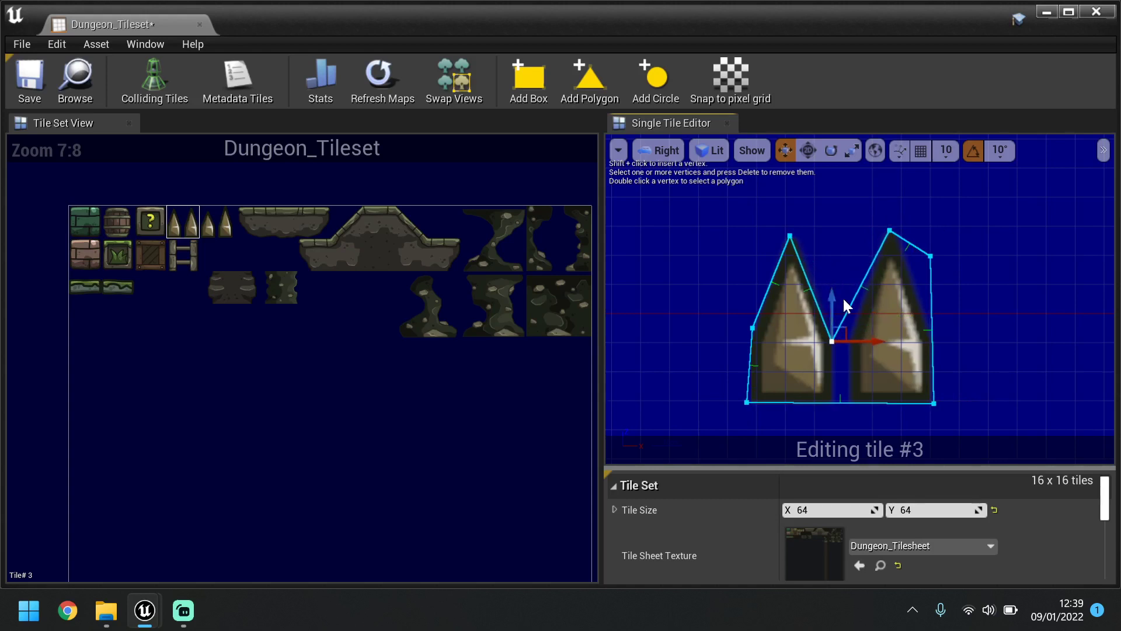
{"action": "left_click", "coordinate": [789, 235]}
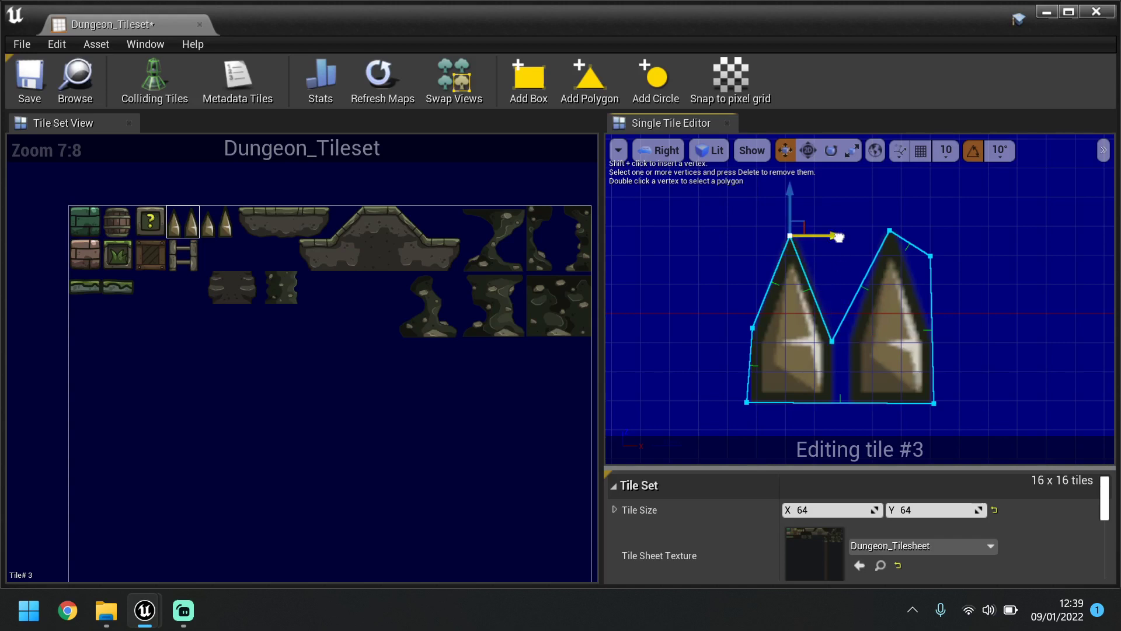
{"action": "left_click_drag", "start_coordinate": [839, 237], "coordinate": [841, 229]}
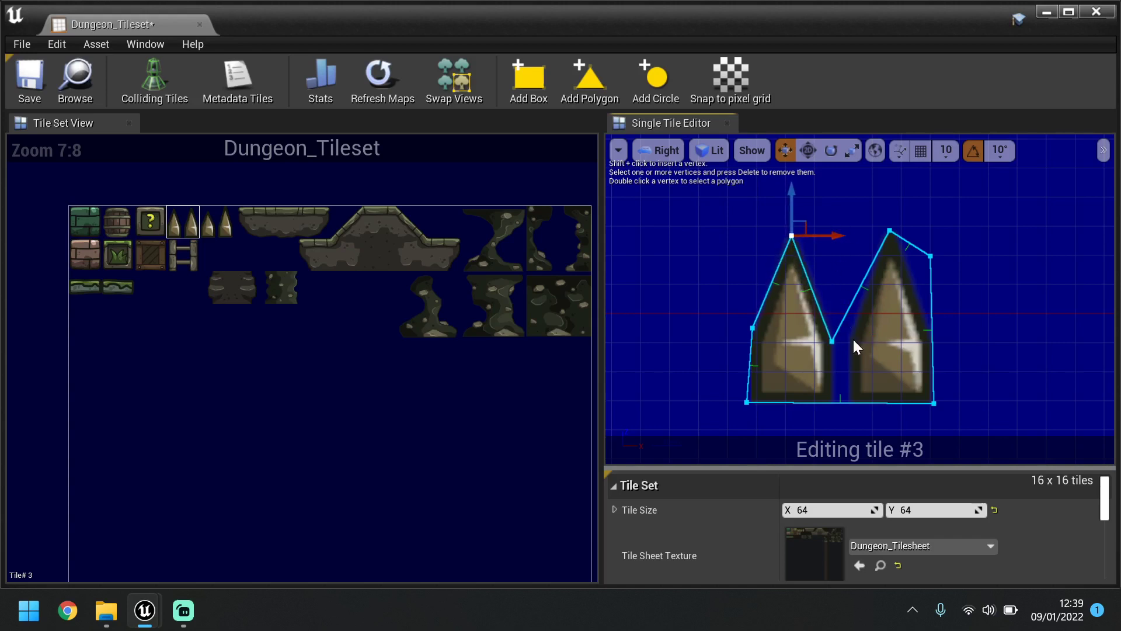
Lower the outer vertex to the right spike's outer shoulder and insert a vertex in the gap, placed at its inner shoulder.
{"action": "left_click", "coordinate": [929, 255]}
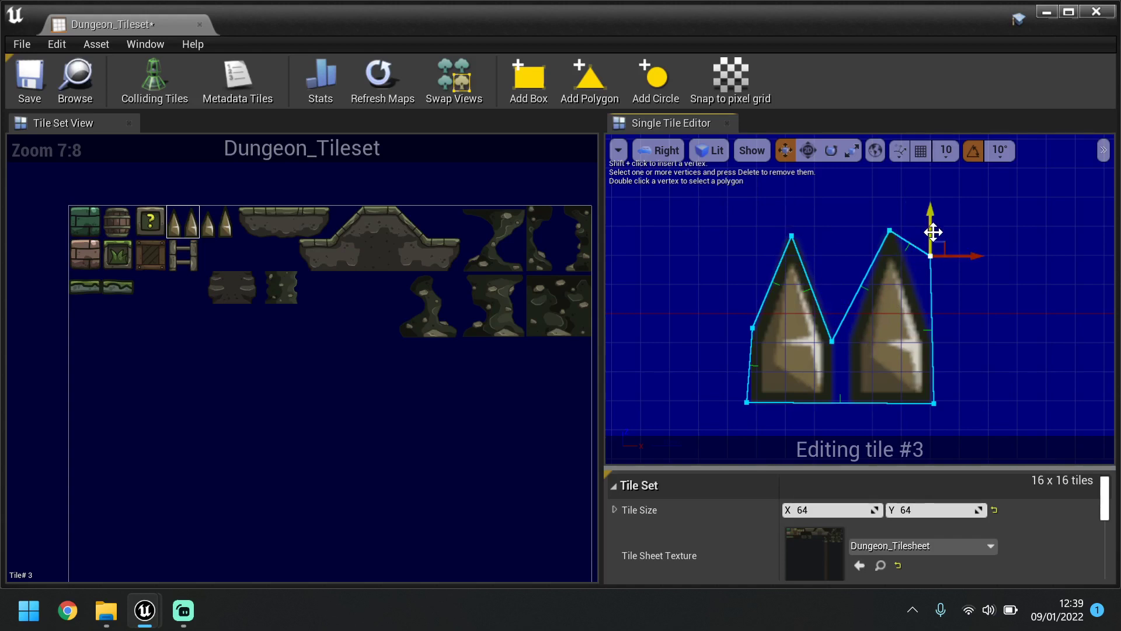
{"action": "left_click_drag", "start_coordinate": [933, 232], "coordinate": [933, 300]}
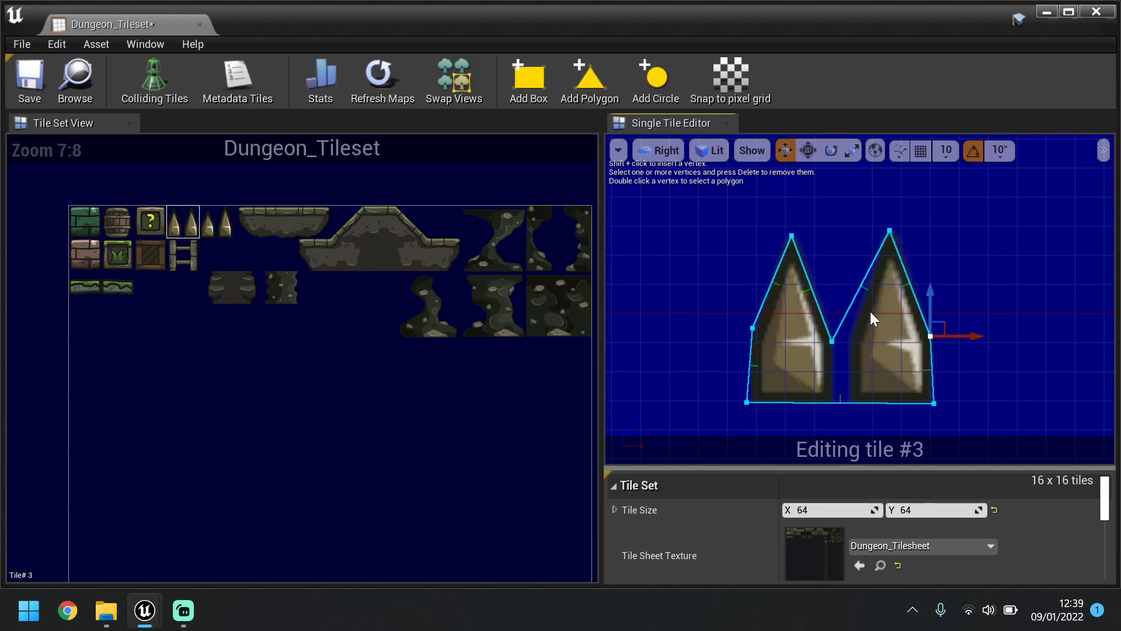
{"action": "left_click", "coordinate": [847, 307]}
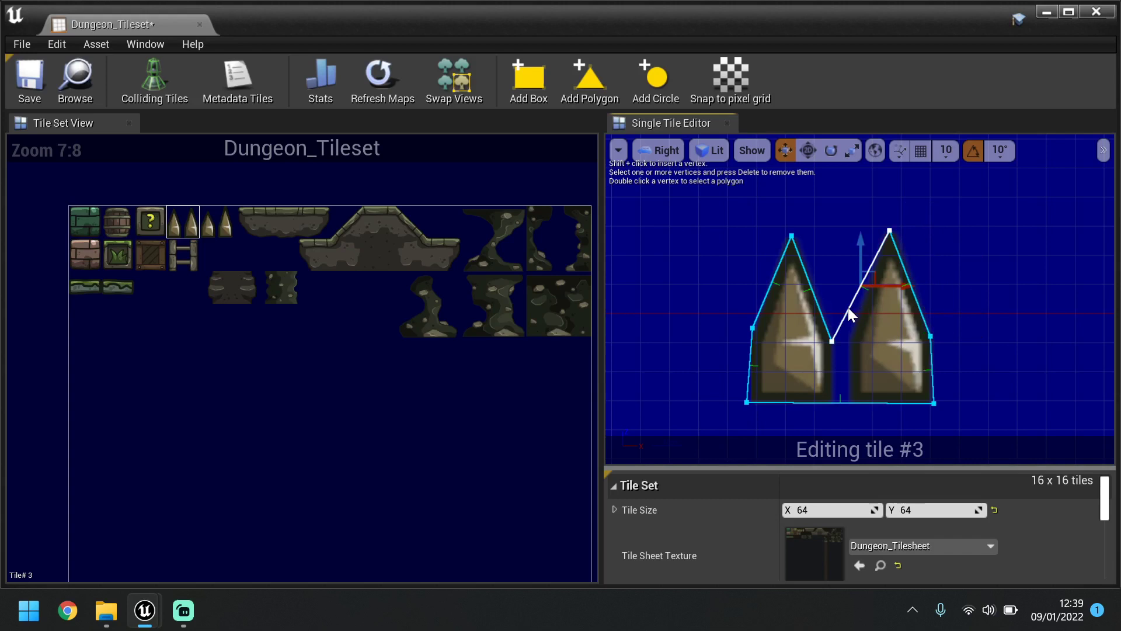
{"action": "left_click", "coordinate": [846, 308], "text": "shift"}
{"action": "left_click_drag", "start_coordinate": [846, 283], "coordinate": [894, 341]}
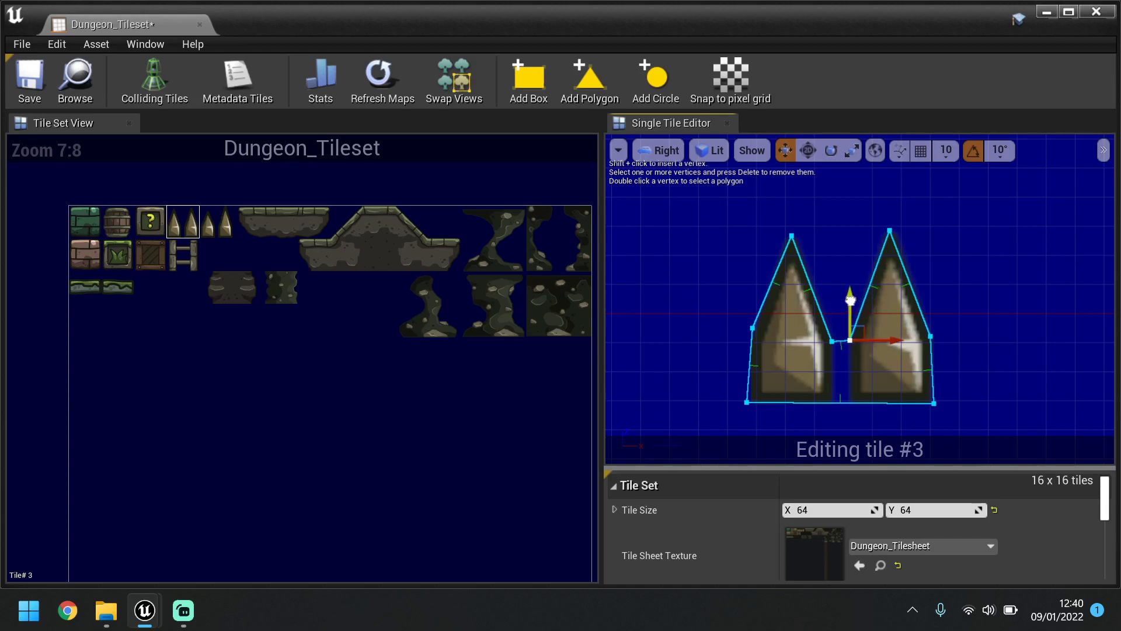
Move both bottom corner vertices of the spike polygon inward to the outer edges of the spikes' bases.
{"action": "left_click", "coordinate": [933, 400]}
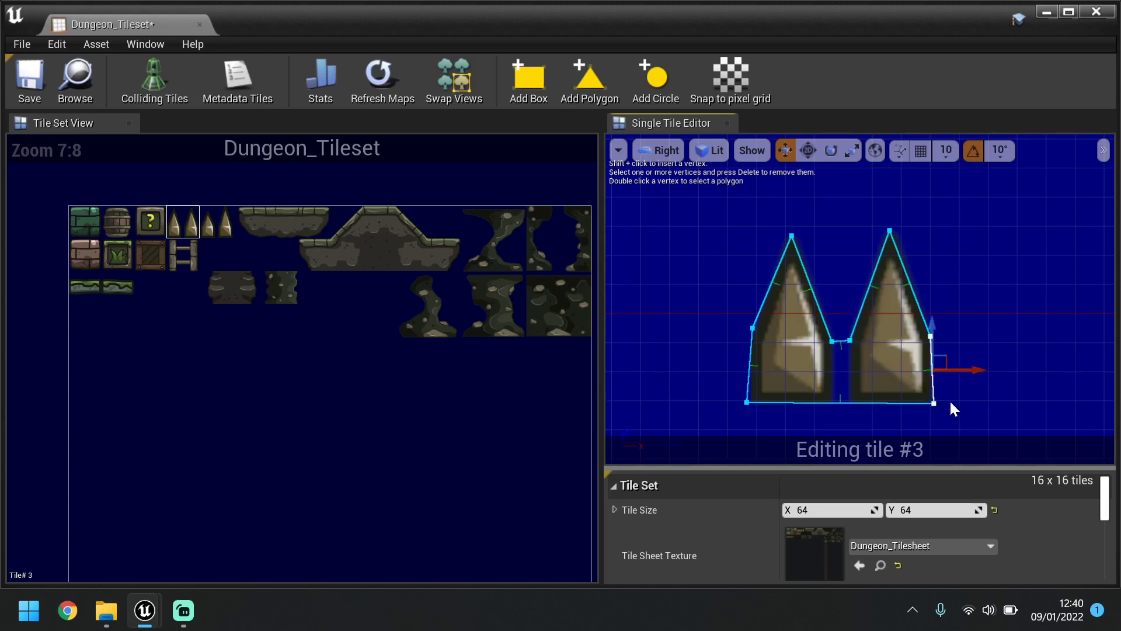
{"action": "left_click", "coordinate": [933, 403]}
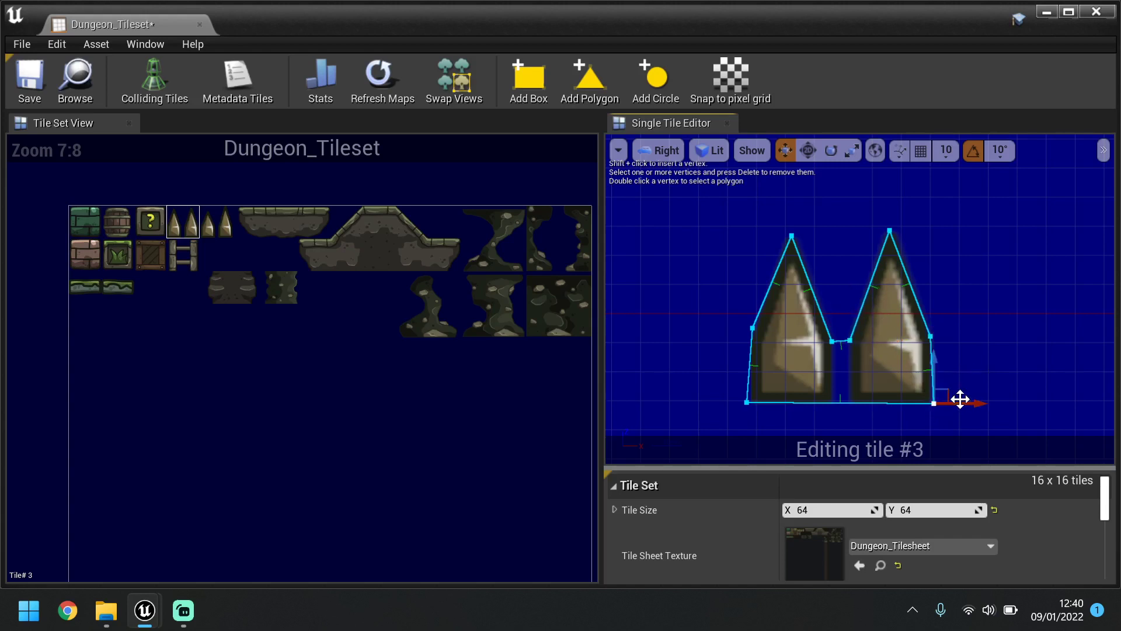
{"action": "left_click_drag", "start_coordinate": [962, 400], "coordinate": [951, 398]}
{"action": "left_click", "coordinate": [749, 403]}
{"action": "mouse_move", "coordinate": [763, 401]}
{"action": "left_mouse_down"}
{"action": "mouse_move", "coordinate": [780, 401]}
{"action": "mouse_move", "coordinate": [773, 409]}
{"action": "left_mouse_up"}
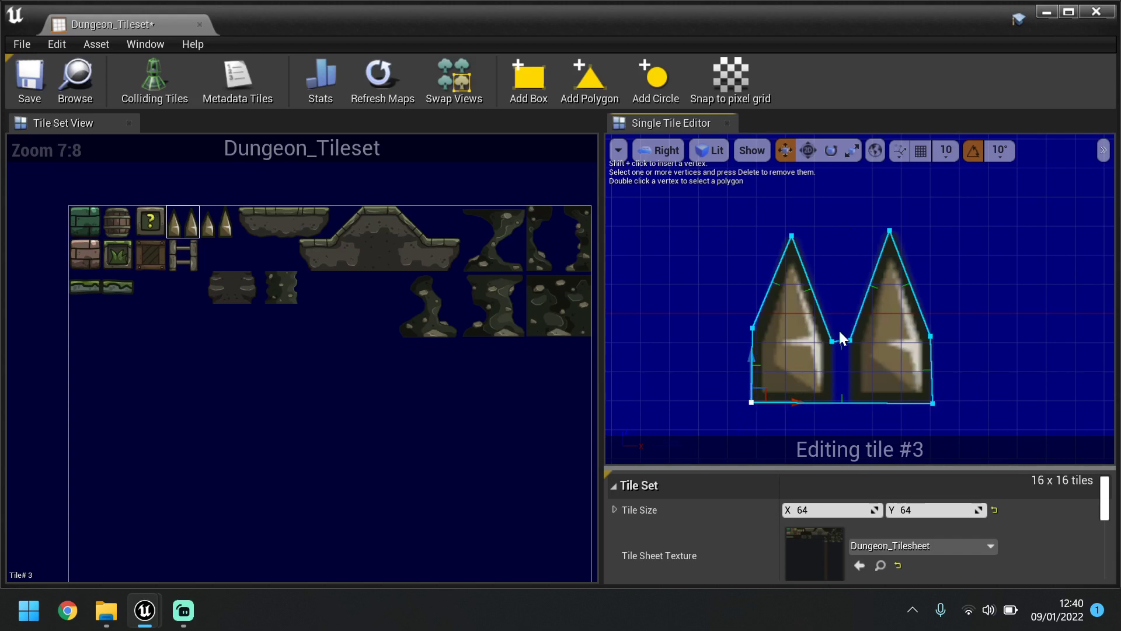
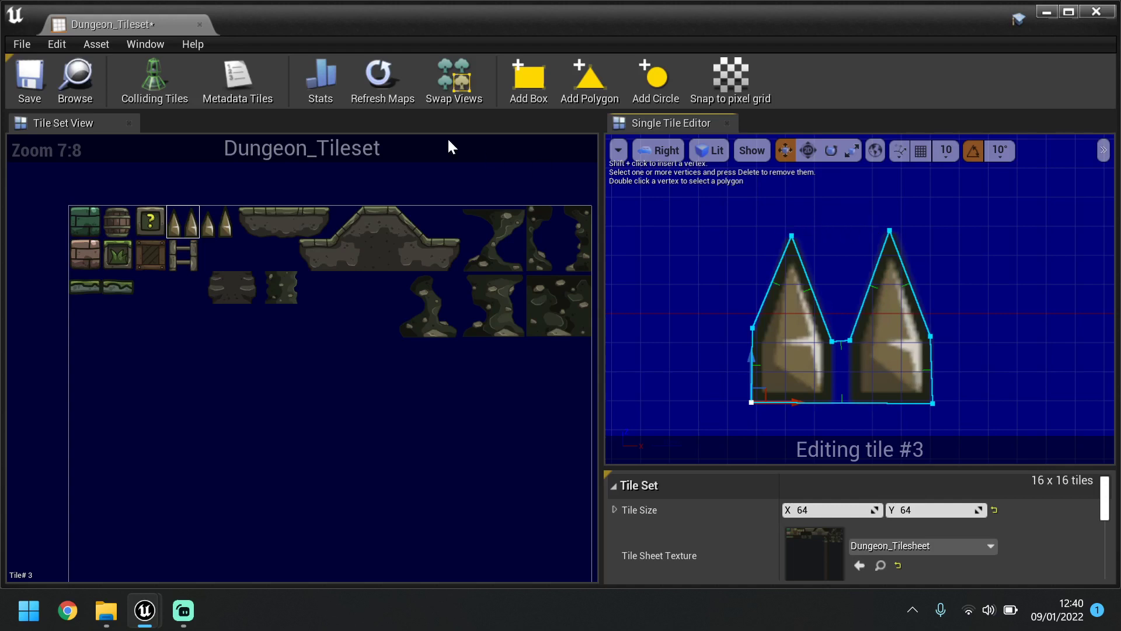
Add a box collision shape to tile #5, the ledge's left end, and fit its top and bottom edges to the artwork.
{"action": "left_click", "coordinate": [281, 225]}
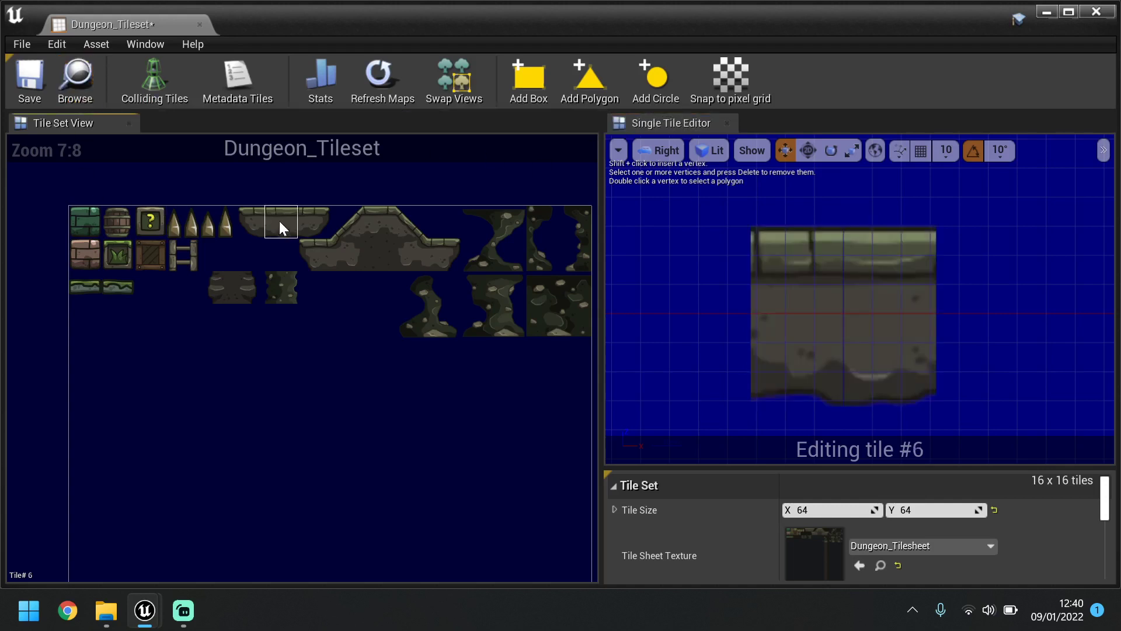
{"action": "left_click", "coordinate": [248, 228]}
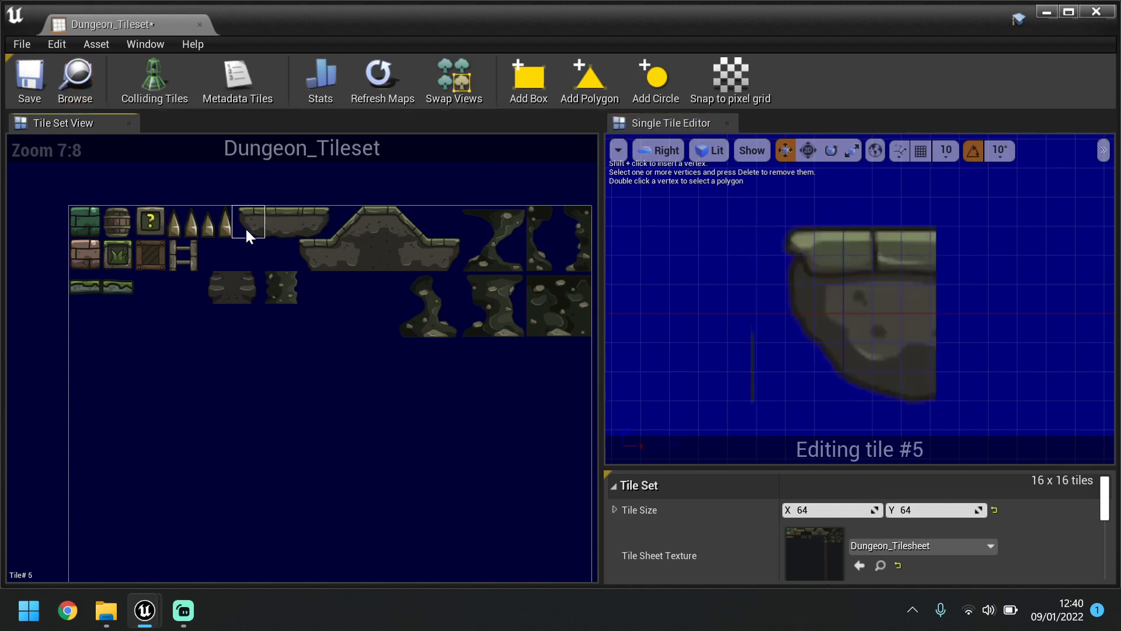
{"action": "left_click", "coordinate": [524, 69]}
{"action": "left_click", "coordinate": [876, 221]}
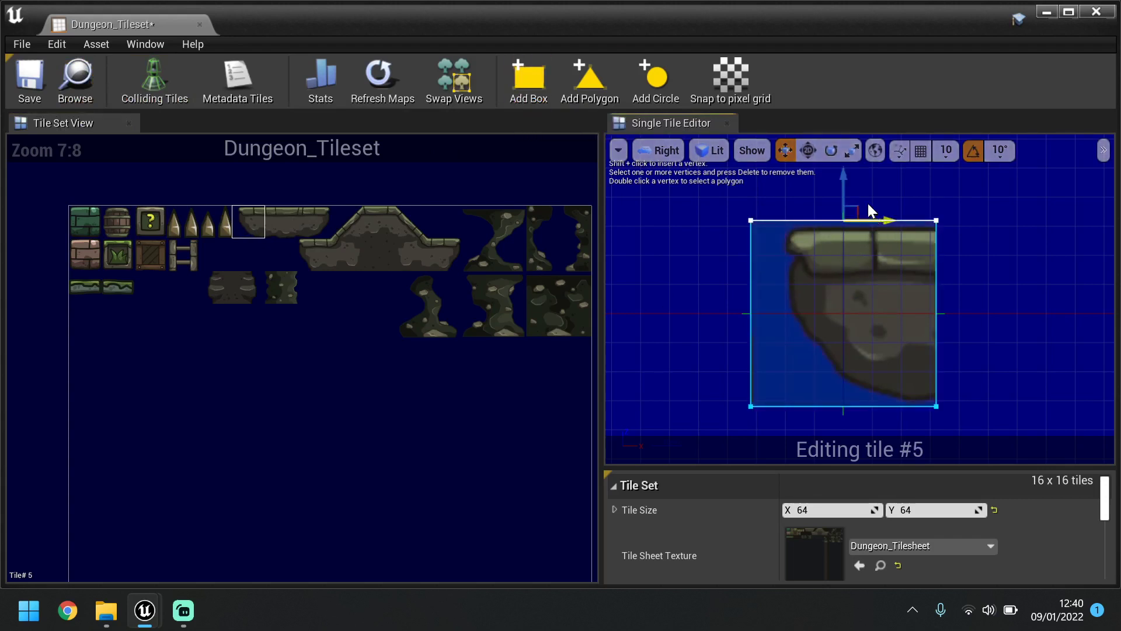
{"action": "left_click_drag", "start_coordinate": [844, 176], "coordinate": [844, 180]}
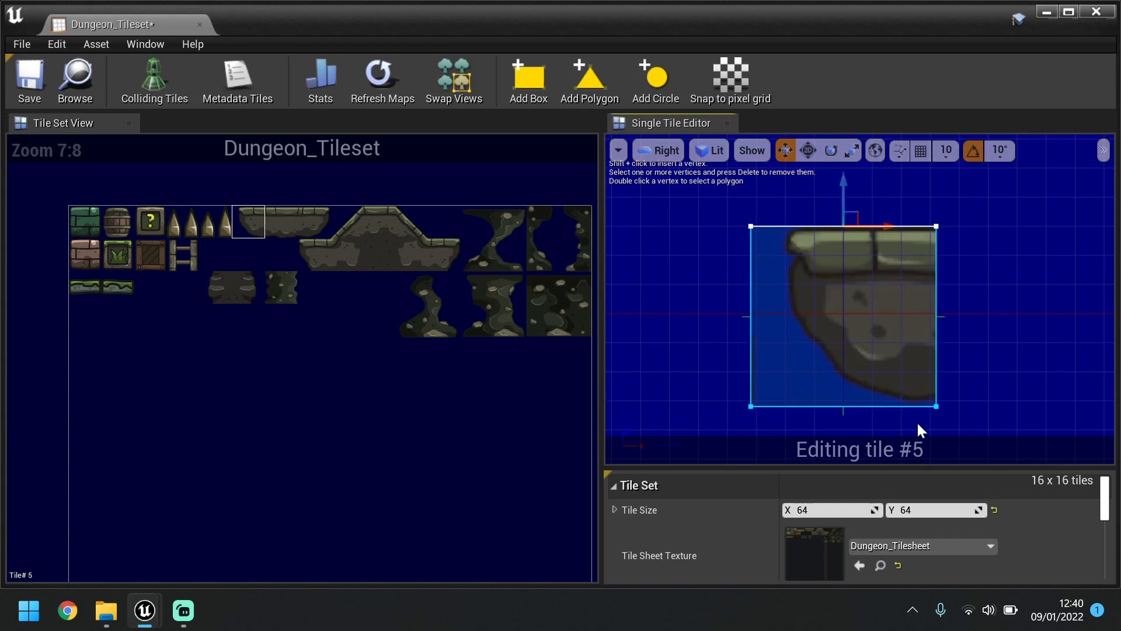
{"action": "left_click", "coordinate": [899, 406]}
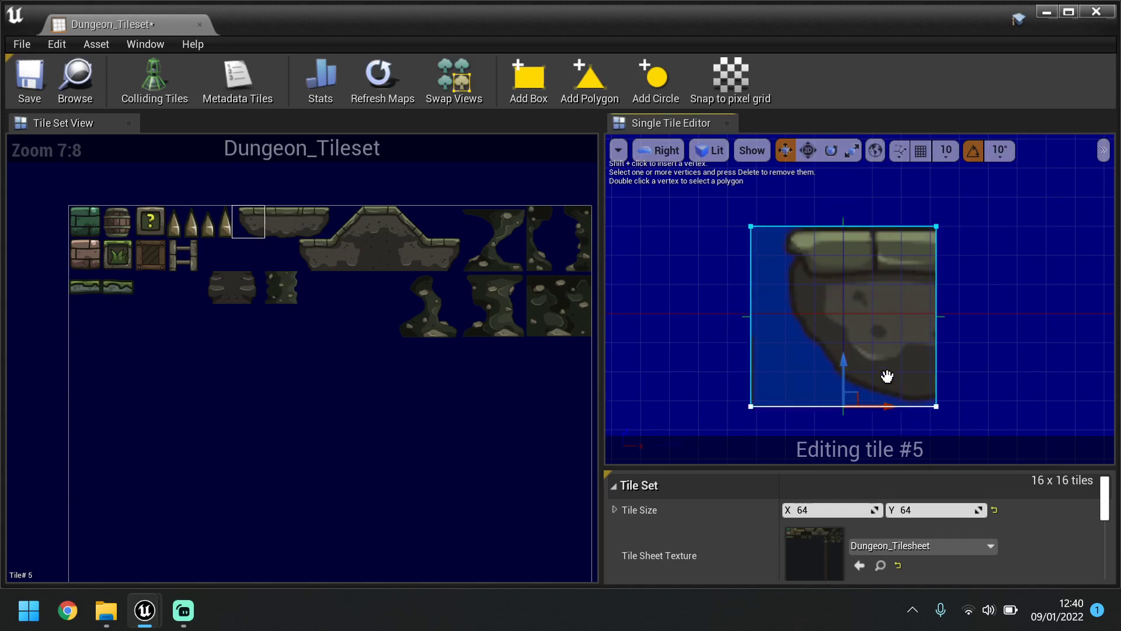
{"action": "left_click_drag", "start_coordinate": [846, 369], "coordinate": [846, 361]}
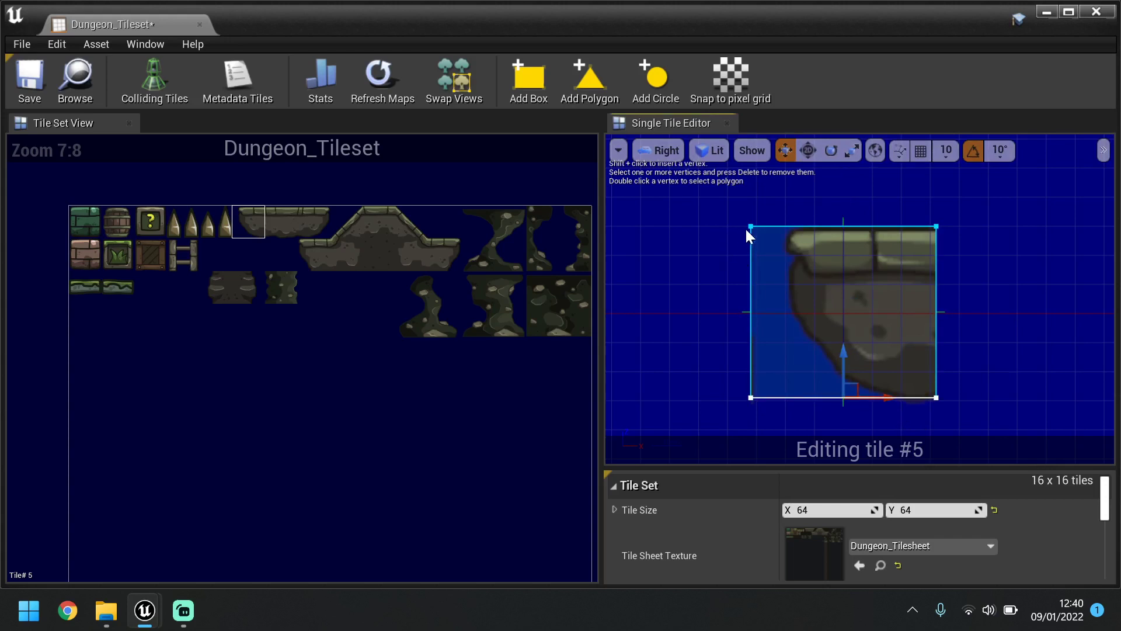
Move the box's top-left vertex to the ledge's upper corner and its bottom-left vertex onto the curved underside.
{"action": "left_click", "coordinate": [750, 226]}
{"action": "left_click_drag", "start_coordinate": [795, 226], "coordinate": [841, 222]}
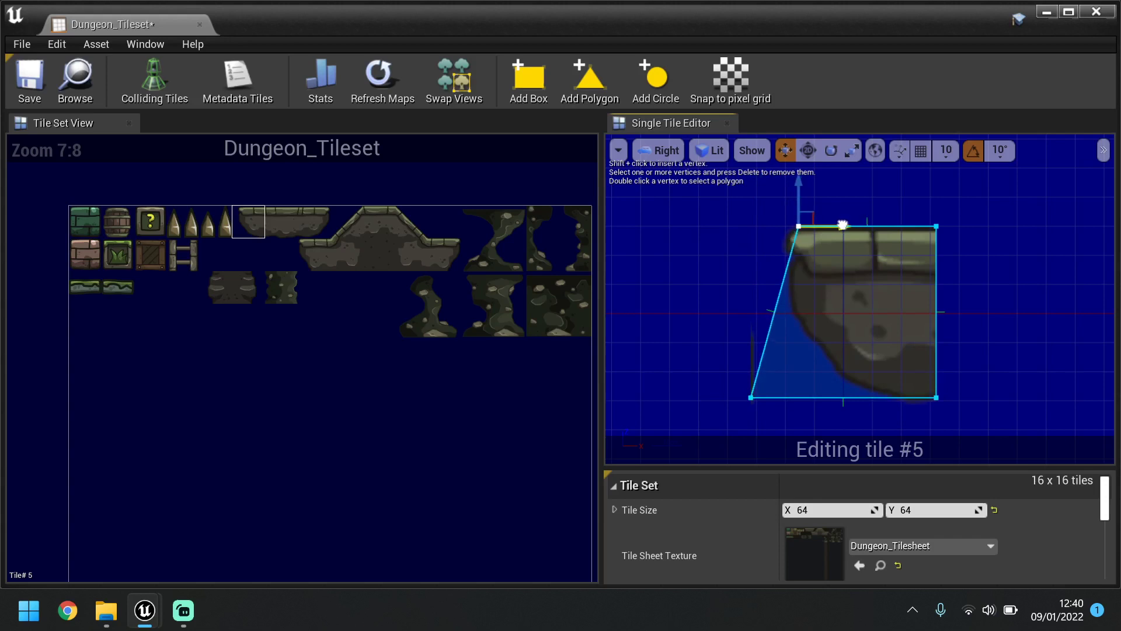
{"action": "left_click", "coordinate": [752, 398]}
{"action": "left_click_drag", "start_coordinate": [788, 393], "coordinate": [816, 301]}
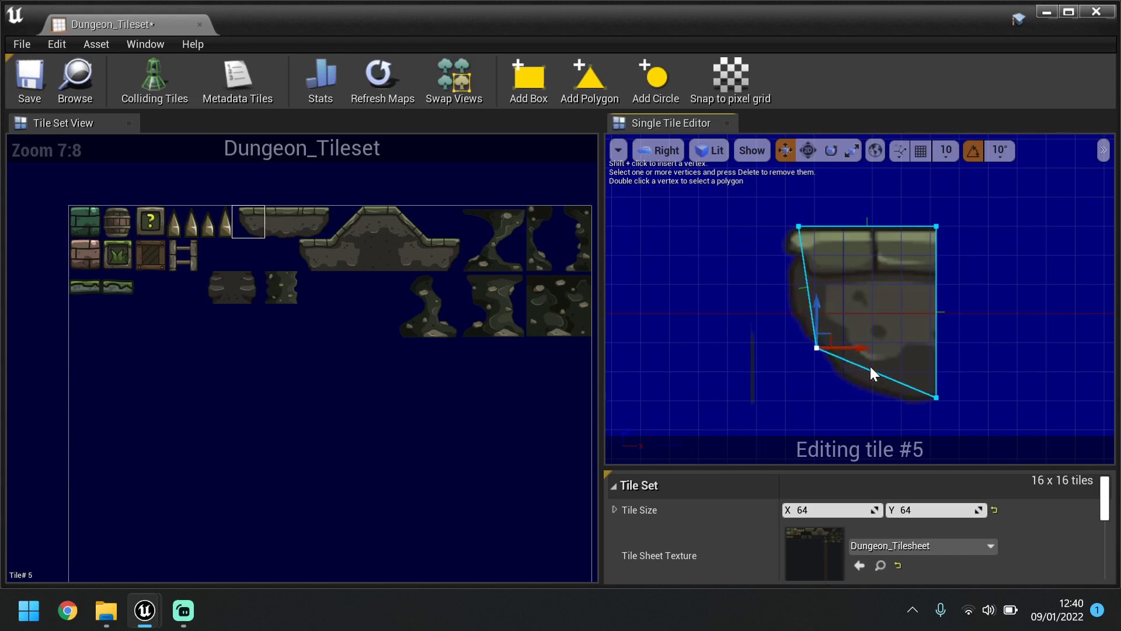
Insert vertices on the shape's lower and left edges, fit them to the curved outline, and shift the top-left vertex slightly outward.
{"action": "left_click", "coordinate": [875, 370], "text": "shift"}
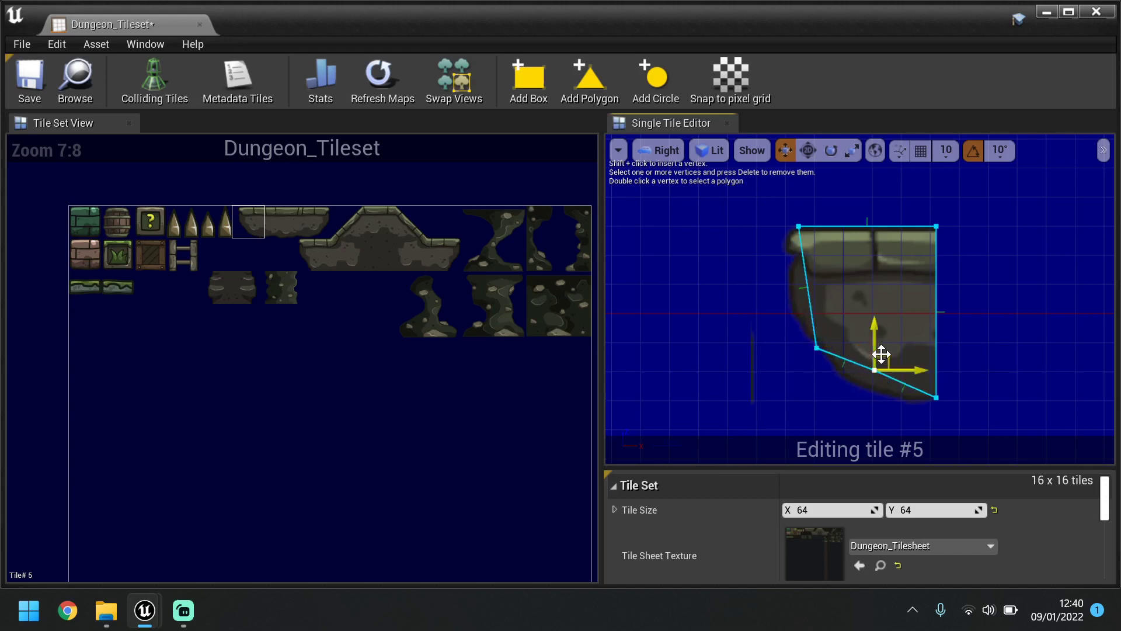
{"action": "left_click_drag", "start_coordinate": [881, 353], "coordinate": [912, 393]}
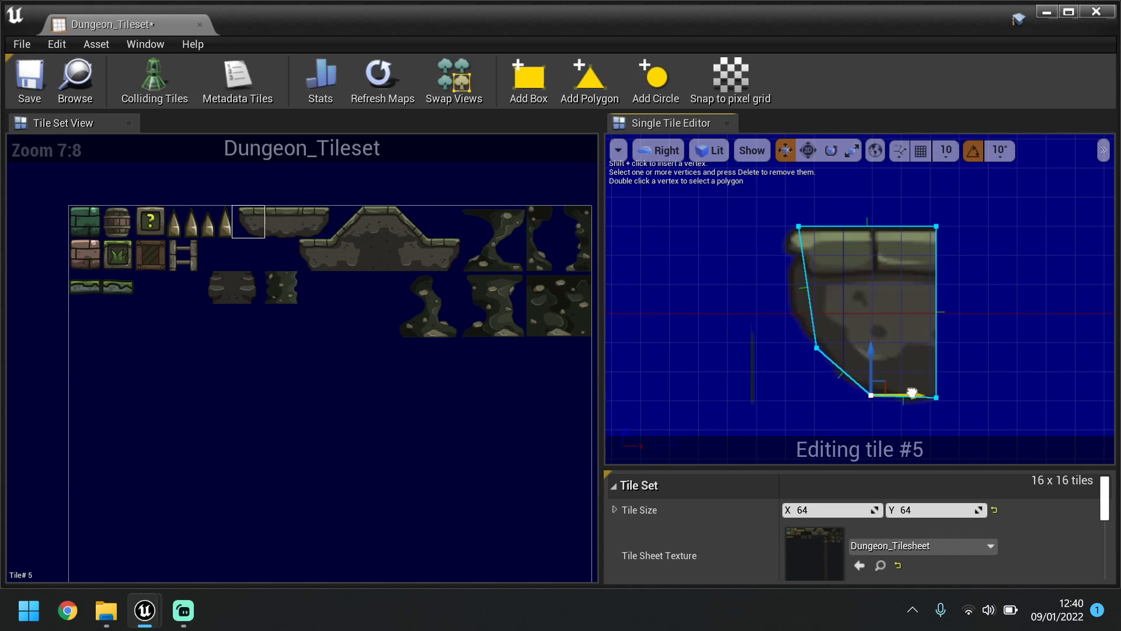
{"action": "left_click", "coordinate": [808, 287], "text": "shift"}
{"action": "left_click_drag", "start_coordinate": [844, 288], "coordinate": [825, 287]}
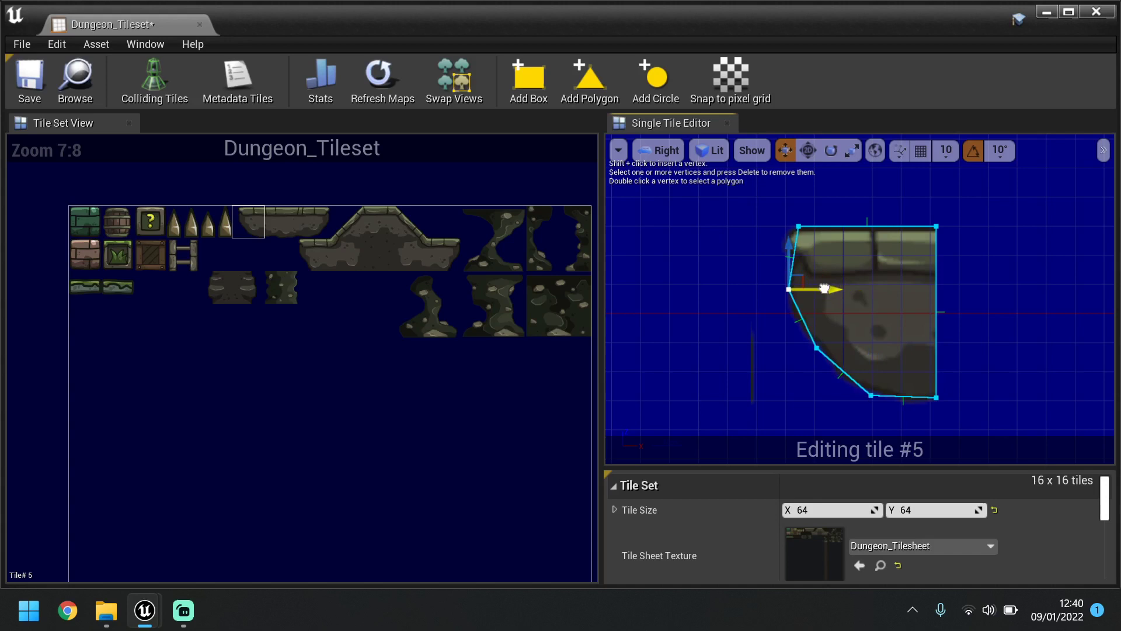
{"action": "left_click", "coordinate": [797, 225]}
{"action": "left_click_drag", "start_coordinate": [831, 227], "coordinate": [828, 227]}
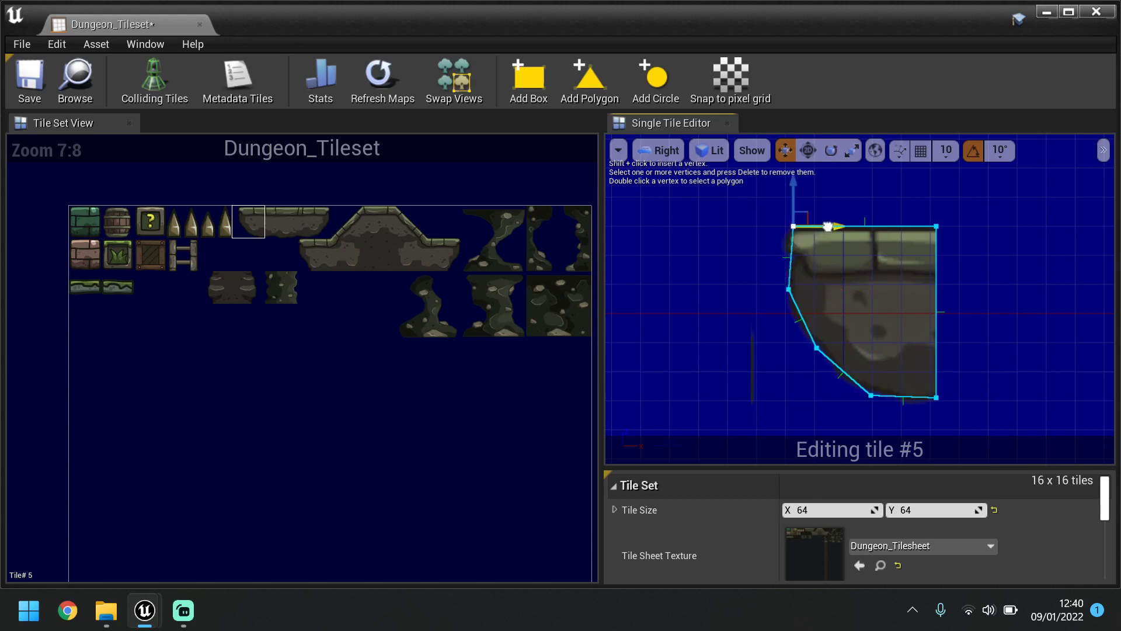
{"action": "left_click", "coordinate": [1057, 205]}
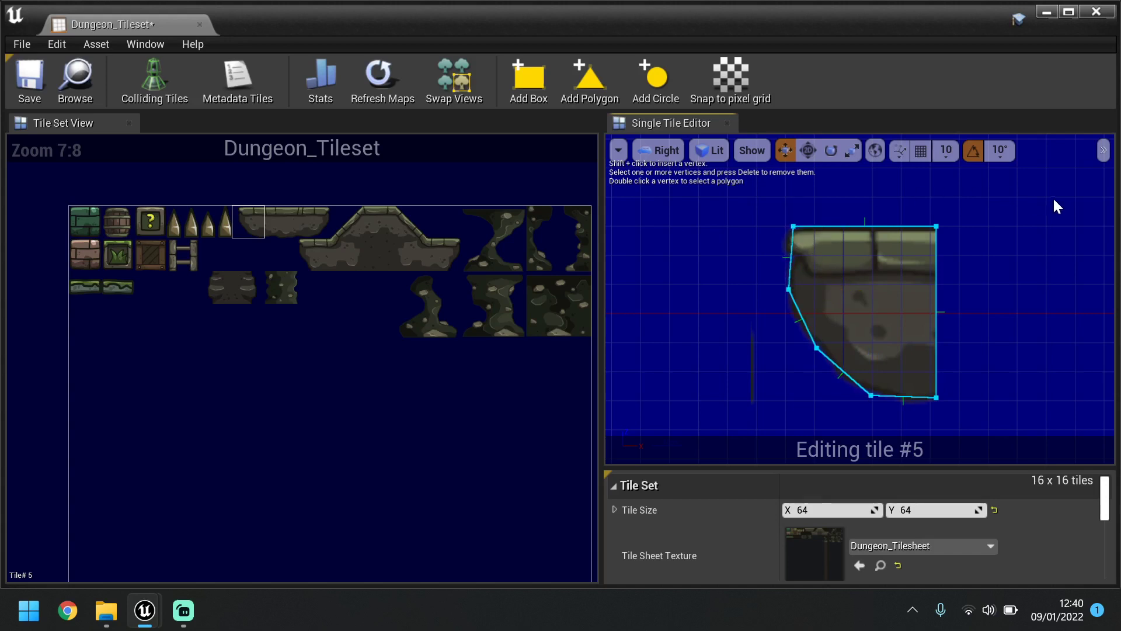
Add a box collision shape to tile #6, the ledge's middle piece, and fit its top and bottom edges to the artwork.
{"action": "left_click", "coordinate": [294, 224]}
{"action": "left_click", "coordinate": [528, 79]}
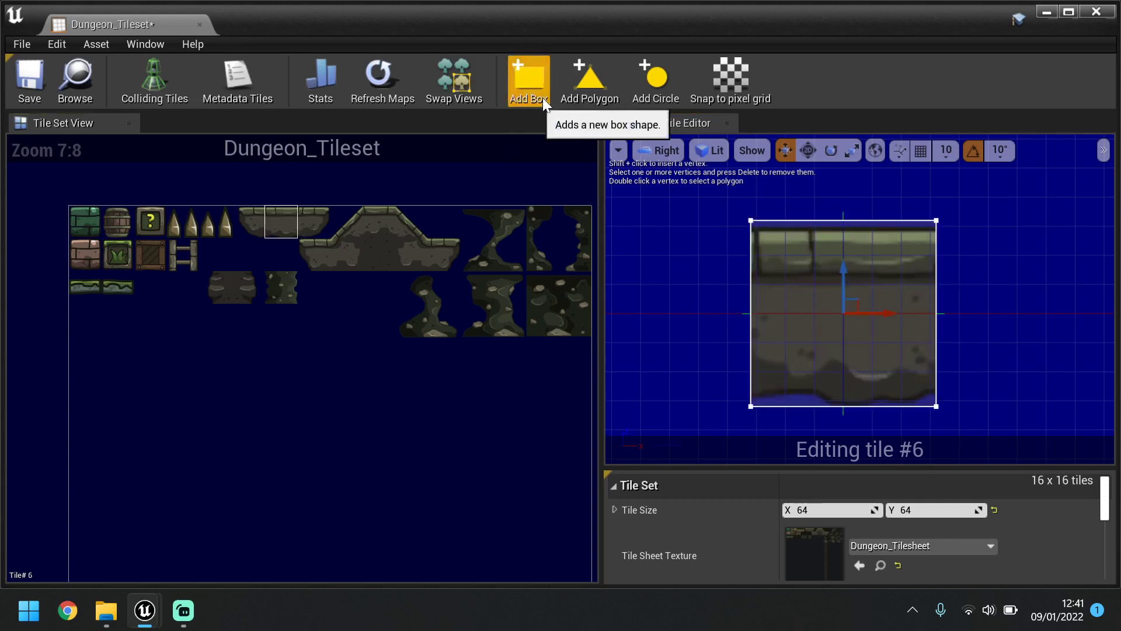
{"action": "left_click", "coordinate": [879, 220]}
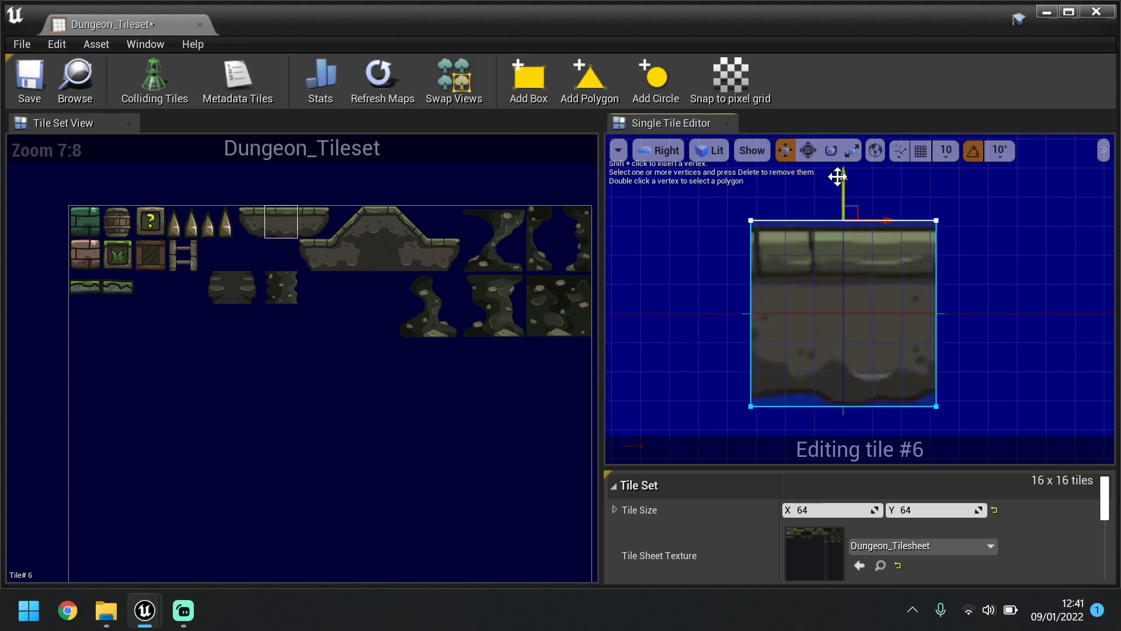
{"action": "left_click_drag", "start_coordinate": [842, 176], "coordinate": [842, 186]}
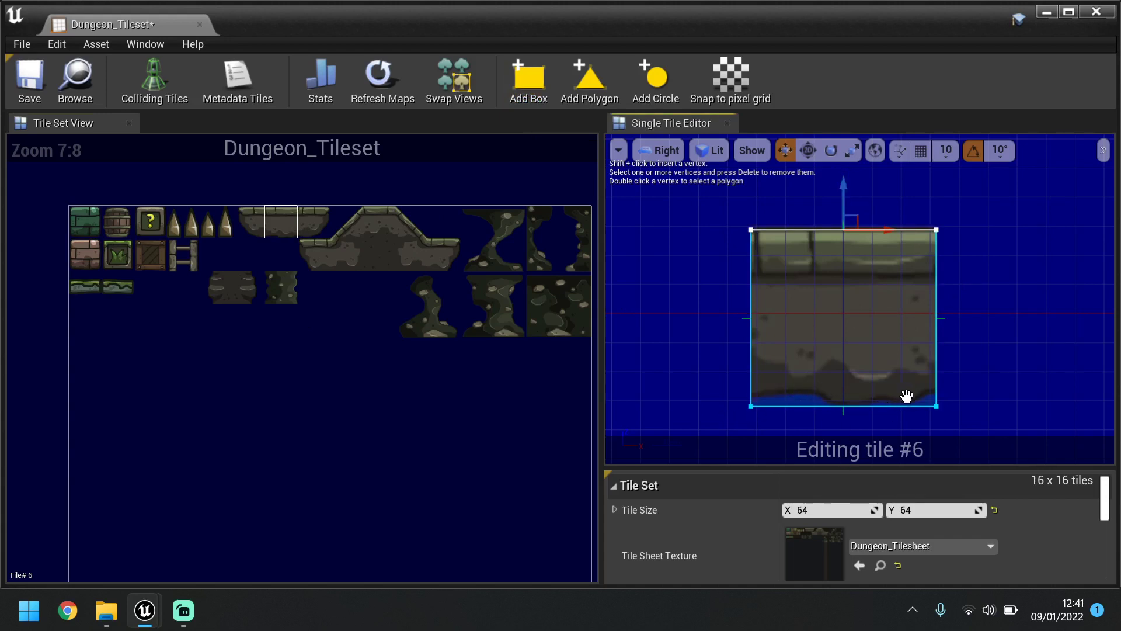
{"action": "left_click", "coordinate": [887, 405]}
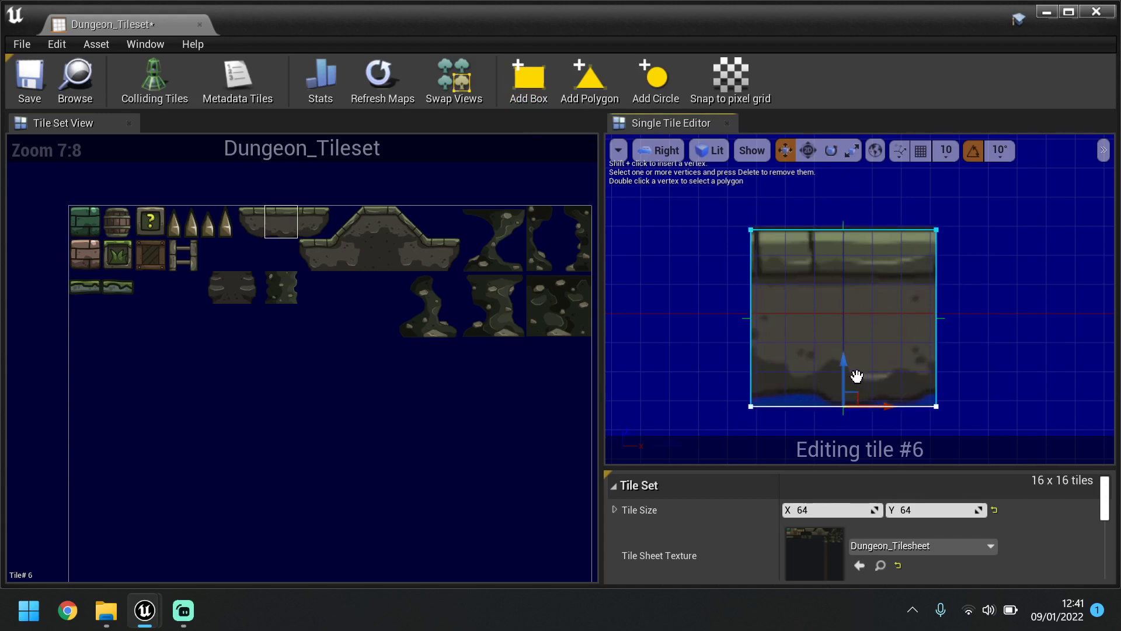
{"action": "left_click_drag", "start_coordinate": [841, 364], "coordinate": [841, 343]}
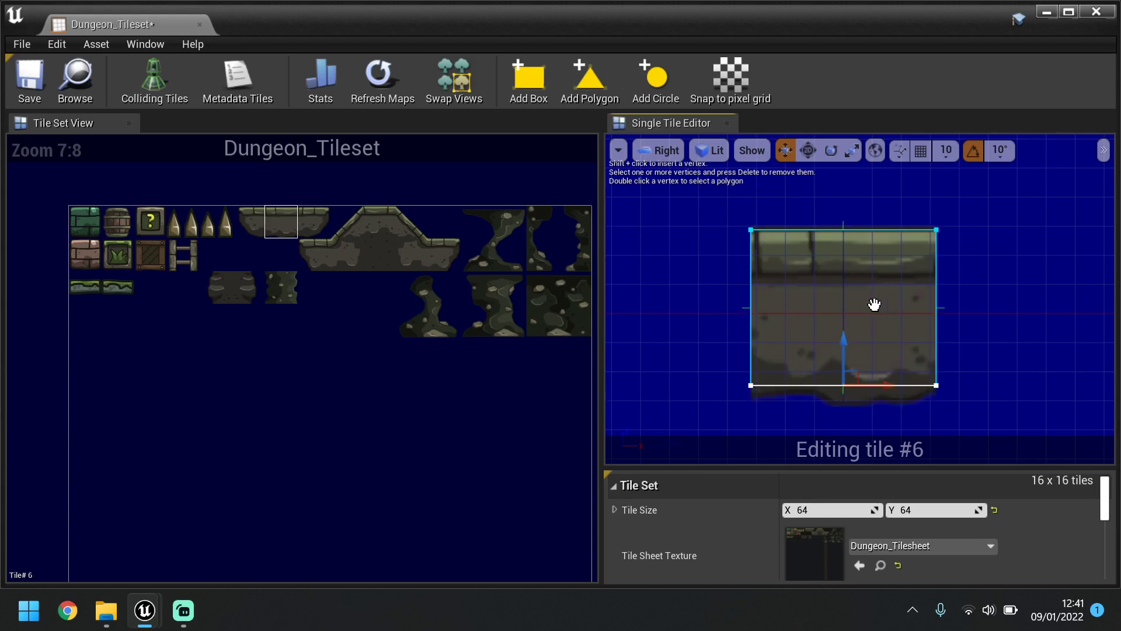
{"action": "left_click_drag", "start_coordinate": [838, 344], "coordinate": [842, 354]}
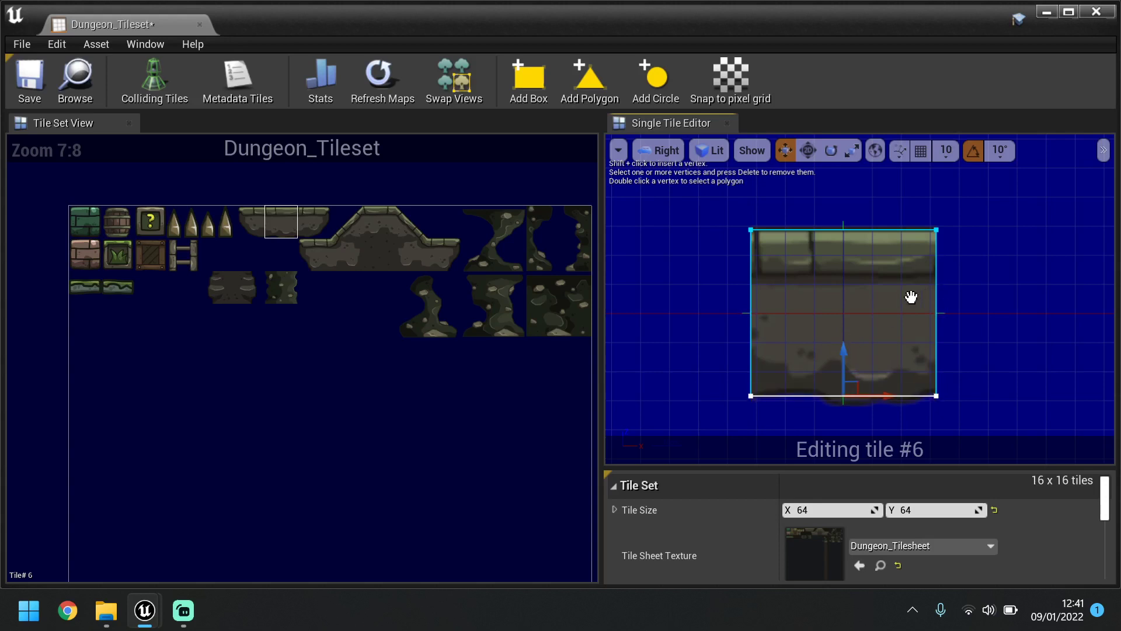
Add a box collision shape to tile #7, the ledge's right end, and bring its top, bottom and right edges inward to the artwork.
{"action": "left_click", "coordinate": [315, 222]}
{"action": "left_click", "coordinate": [533, 88]}
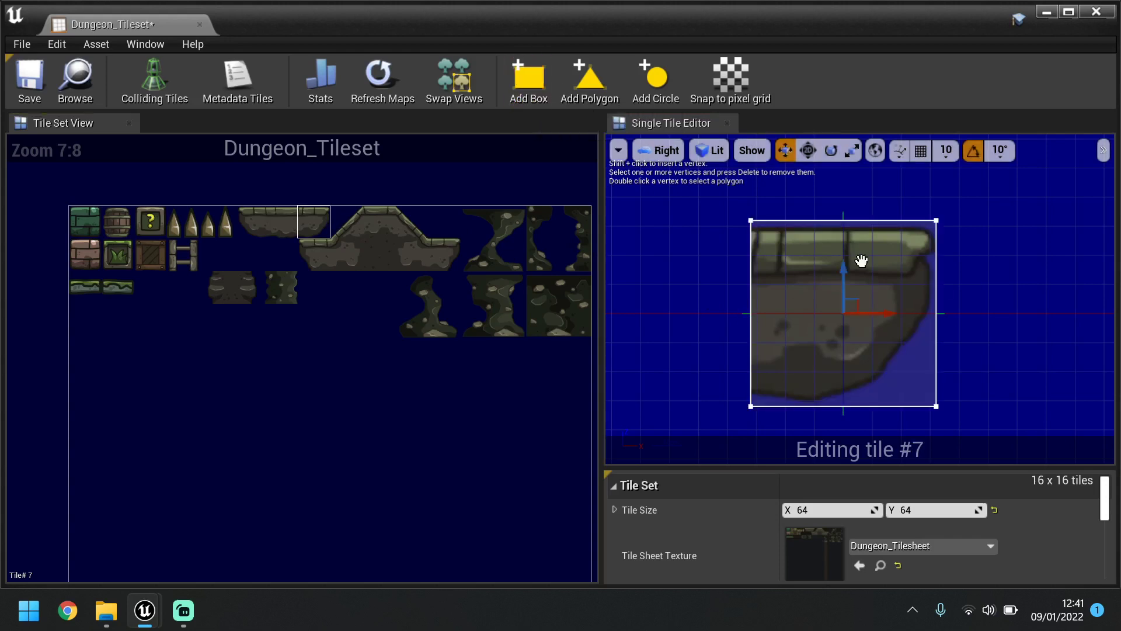
{"action": "left_click", "coordinate": [870, 222]}
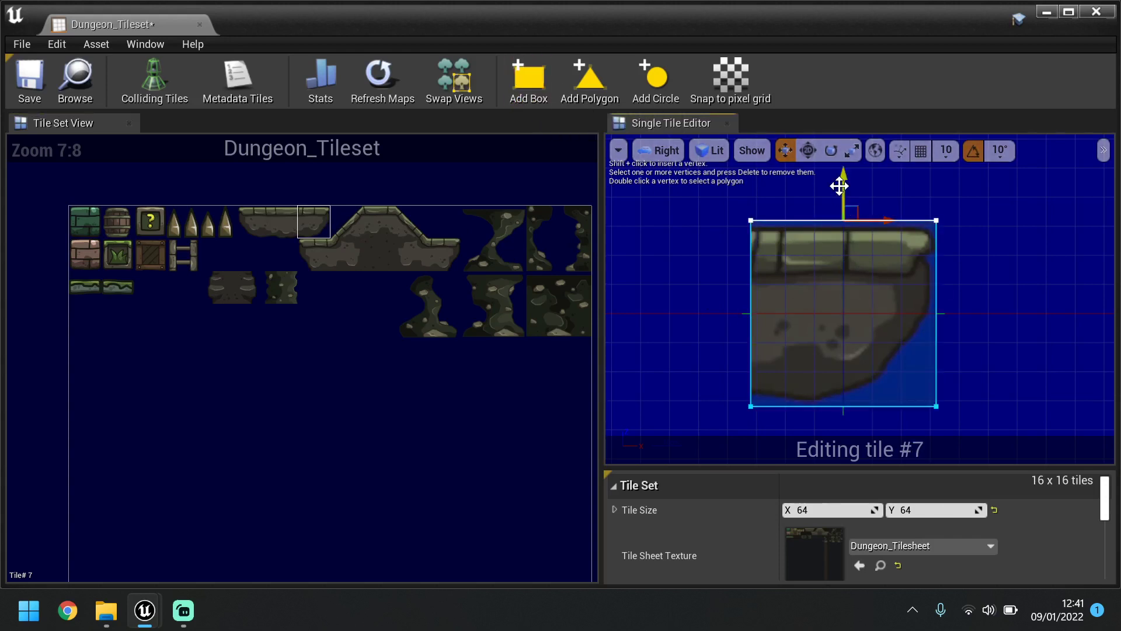
{"action": "left_click_drag", "start_coordinate": [839, 185], "coordinate": [842, 194]}
{"action": "left_click", "coordinate": [863, 406]}
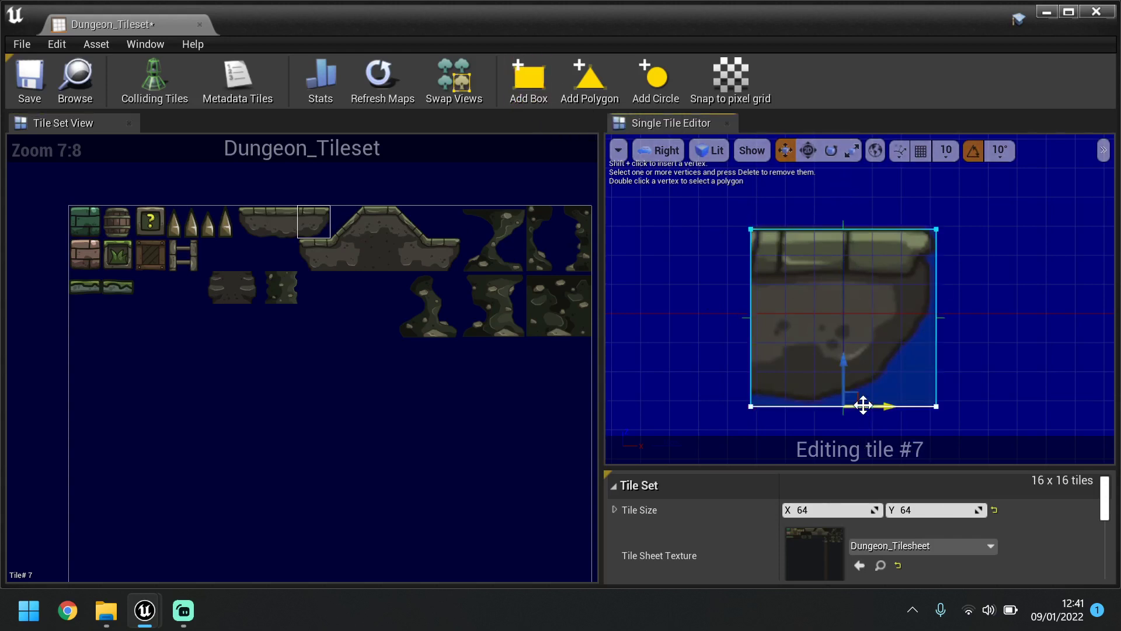
{"action": "mouse_move", "coordinate": [841, 371]}
{"action": "left_mouse_down"}
{"action": "mouse_move", "coordinate": [847, 351]}
{"action": "mouse_move", "coordinate": [845, 361]}
{"action": "left_mouse_up"}
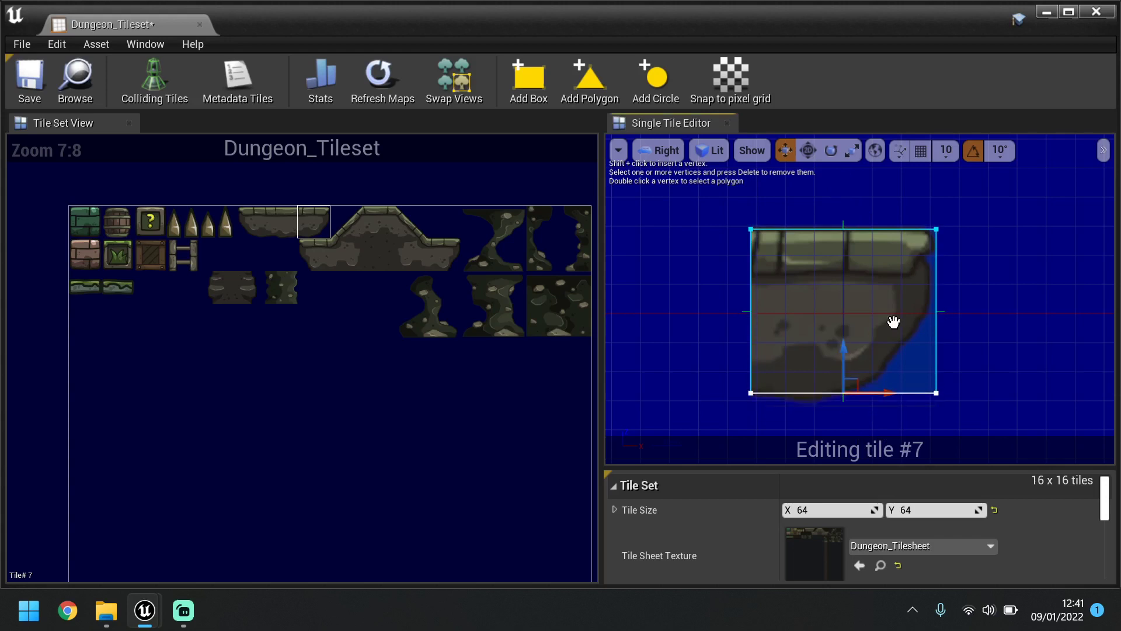
{"action": "left_click", "coordinate": [935, 291]}
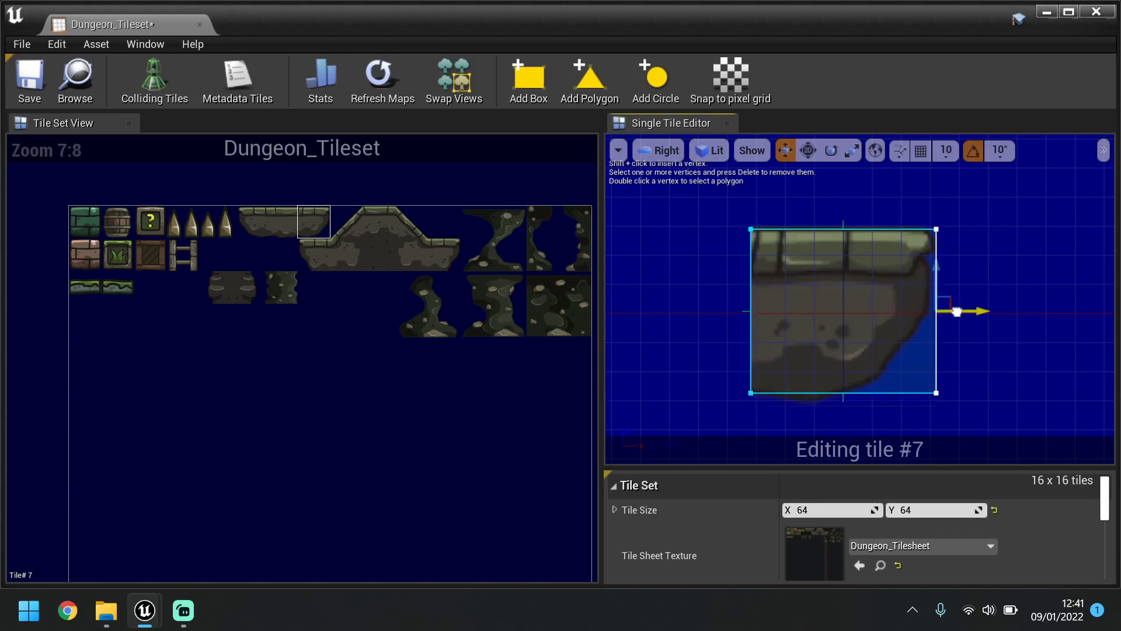
{"action": "mouse_move", "coordinate": [954, 313]}
{"action": "left_mouse_down"}
{"action": "mouse_move", "coordinate": [937, 314]}
{"action": "mouse_move", "coordinate": [945, 311]}
{"action": "left_mouse_up"}
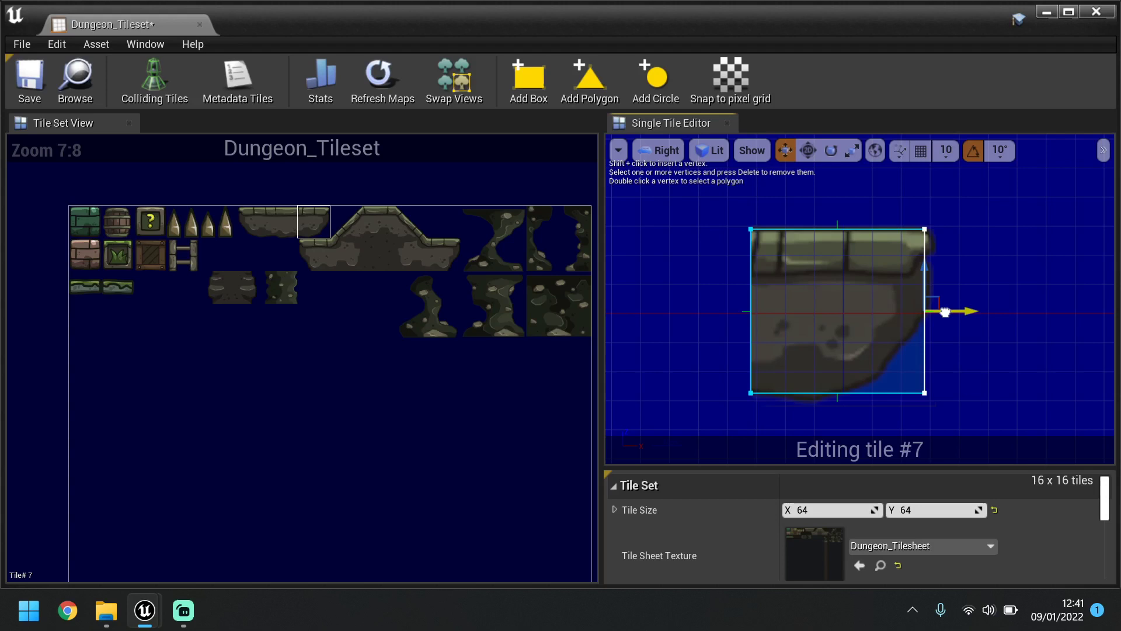
Move the shape's bottom-right vertex onto the curved underside and insert a right-edge vertex, placed where the curve begins.
{"action": "left_click", "coordinate": [923, 393]}
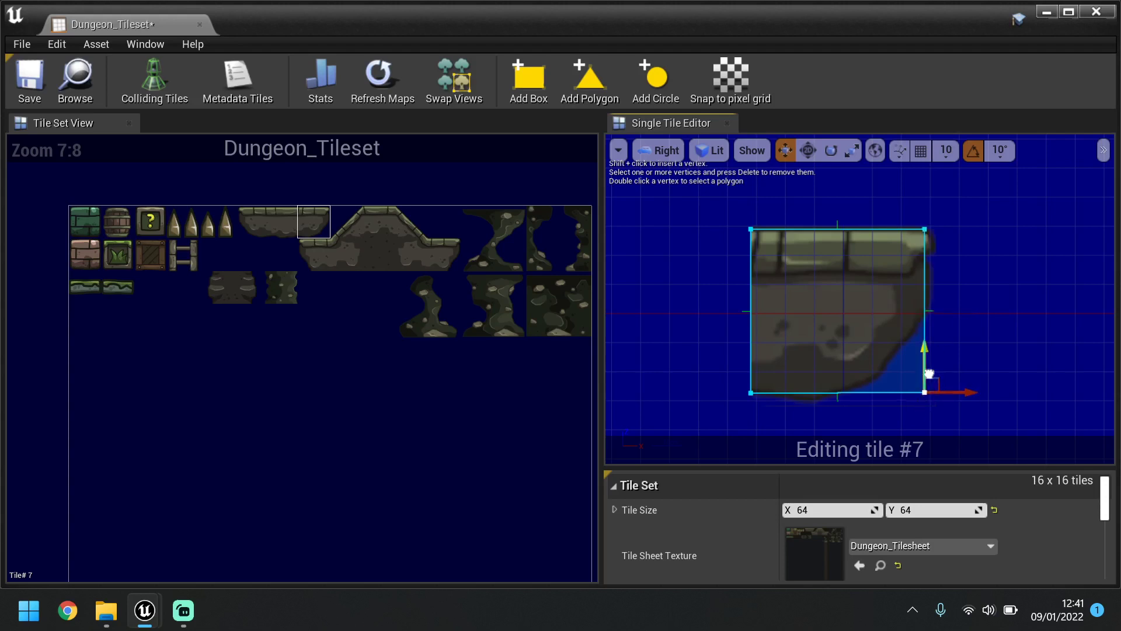
{"action": "left_click_drag", "start_coordinate": [928, 376], "coordinate": [938, 354]}
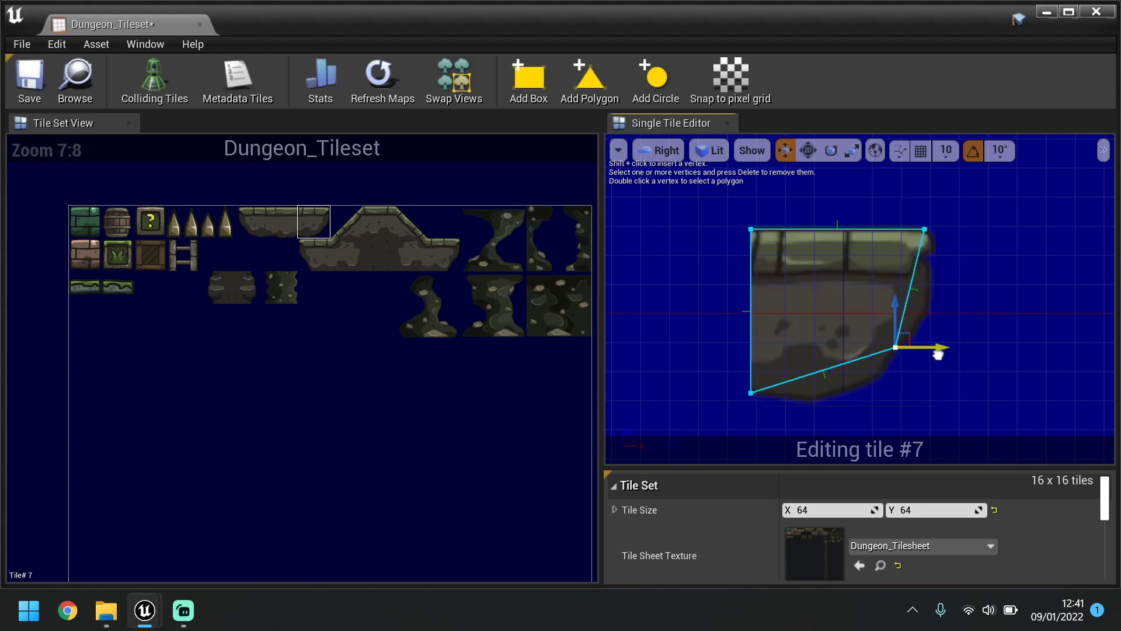
{"action": "left_click_drag", "start_coordinate": [895, 314], "coordinate": [896, 322]}
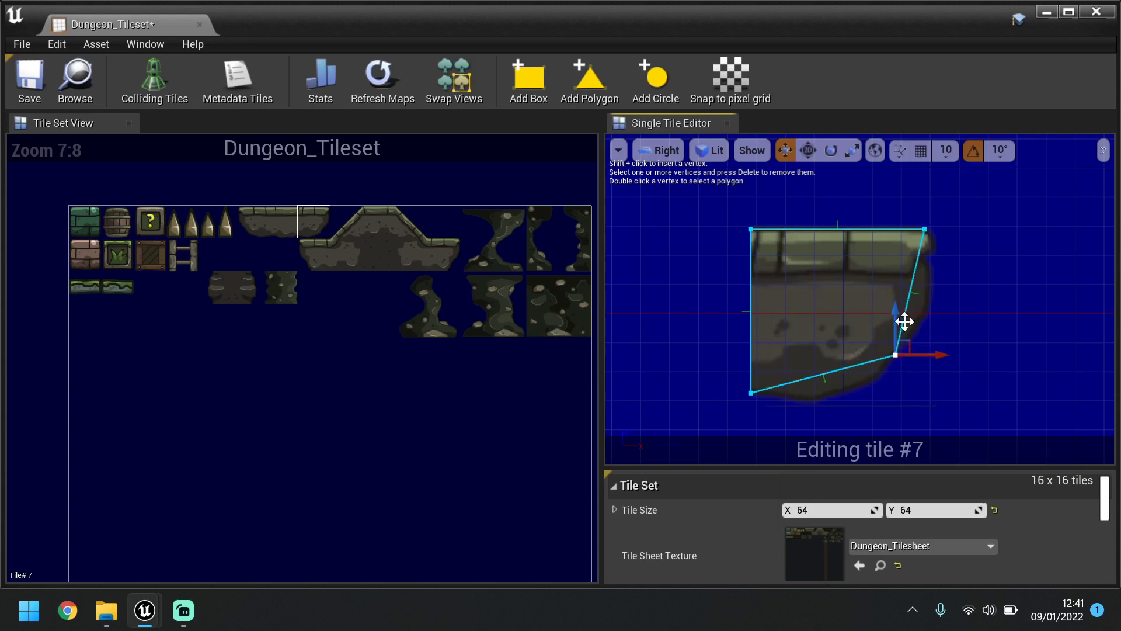
{"action": "left_click", "coordinate": [910, 296], "text": "shift"}
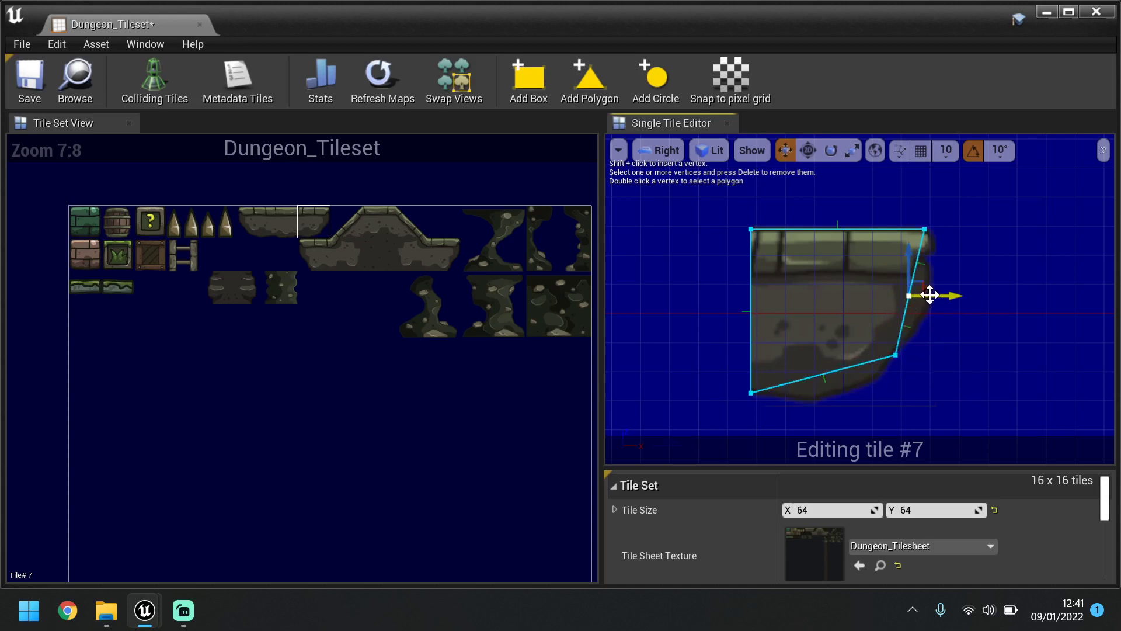
{"action": "mouse_move", "coordinate": [931, 296]}
{"action": "left_mouse_down"}
{"action": "mouse_move", "coordinate": [947, 291]}
{"action": "mouse_move", "coordinate": [932, 281]}
{"action": "mouse_move", "coordinate": [946, 310]}
{"action": "left_mouse_up"}
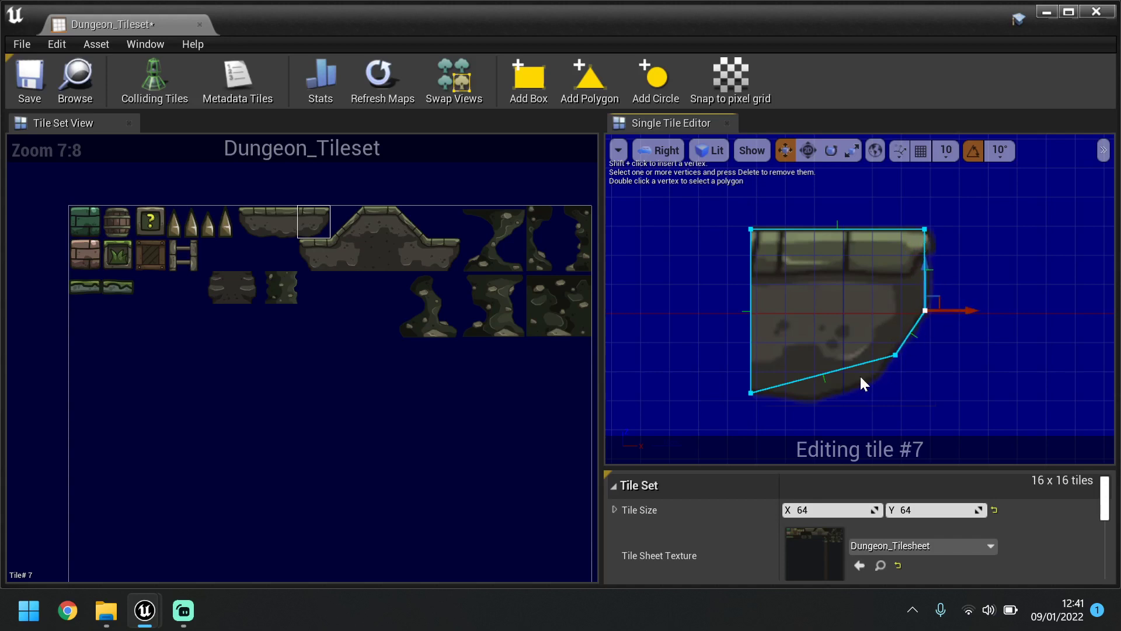
Insert a vertex on the shape's slanted lower edge and place it on the ledge's underside to follow the curve.
{"action": "left_click", "coordinate": [830, 374], "text": "shift"}
{"action": "left_click_drag", "start_coordinate": [825, 329], "coordinate": [839, 358]}
{"action": "left_click_drag", "start_coordinate": [865, 396], "coordinate": [882, 396]}
{"action": "left_click", "coordinate": [850, 355]}
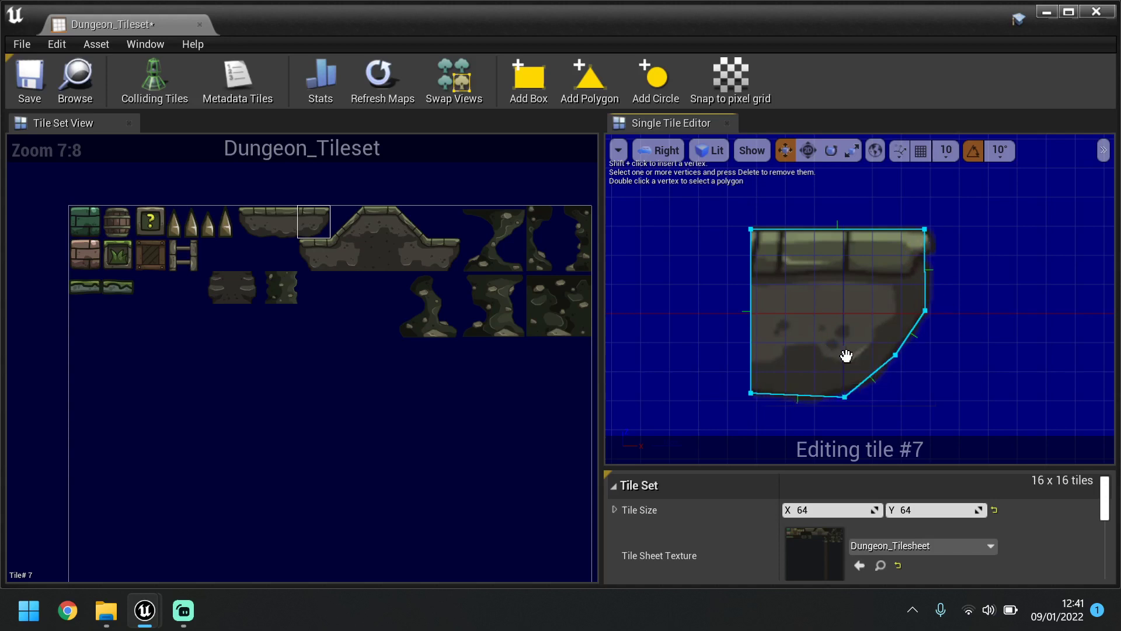
{"action": "left_click", "coordinate": [843, 397]}
{"action": "left_click_drag", "start_coordinate": [847, 367], "coordinate": [846, 364]}
{"action": "left_click", "coordinate": [917, 359]}
Review the collision shapes of the ledge, spike, question-mark, barrel and green brick tiles in the tileset's first row.
{"action": "left_click", "coordinate": [279, 234]}
{"action": "left_click", "coordinate": [246, 227]}
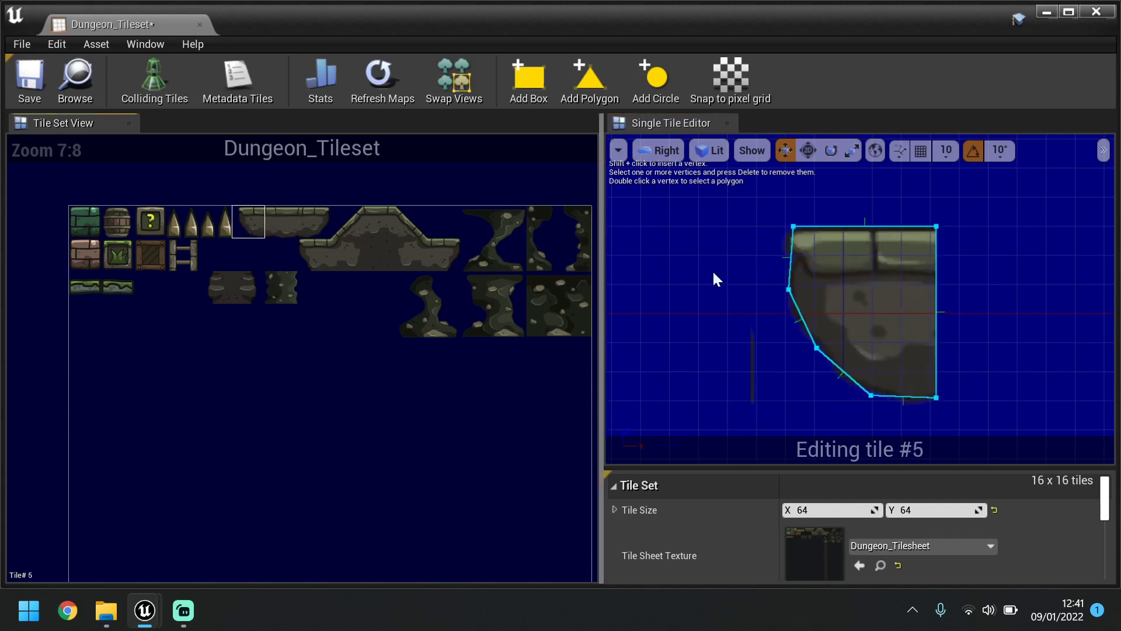
{"action": "left_click", "coordinate": [198, 230]}
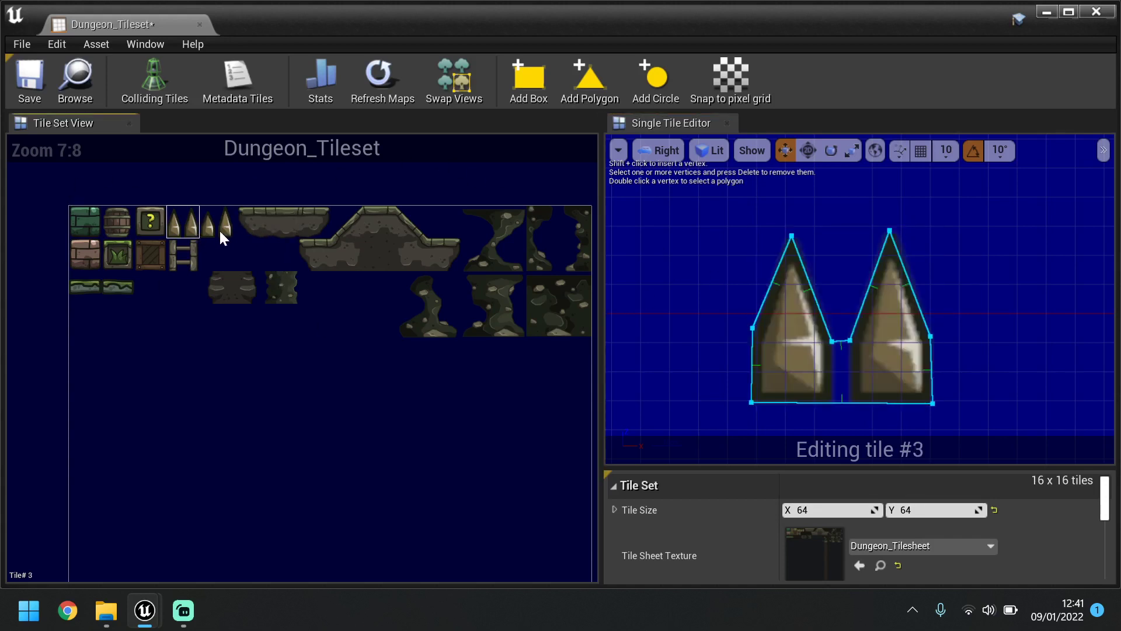
{"action": "left_click", "coordinate": [218, 229]}
{"action": "left_click", "coordinate": [159, 220]}
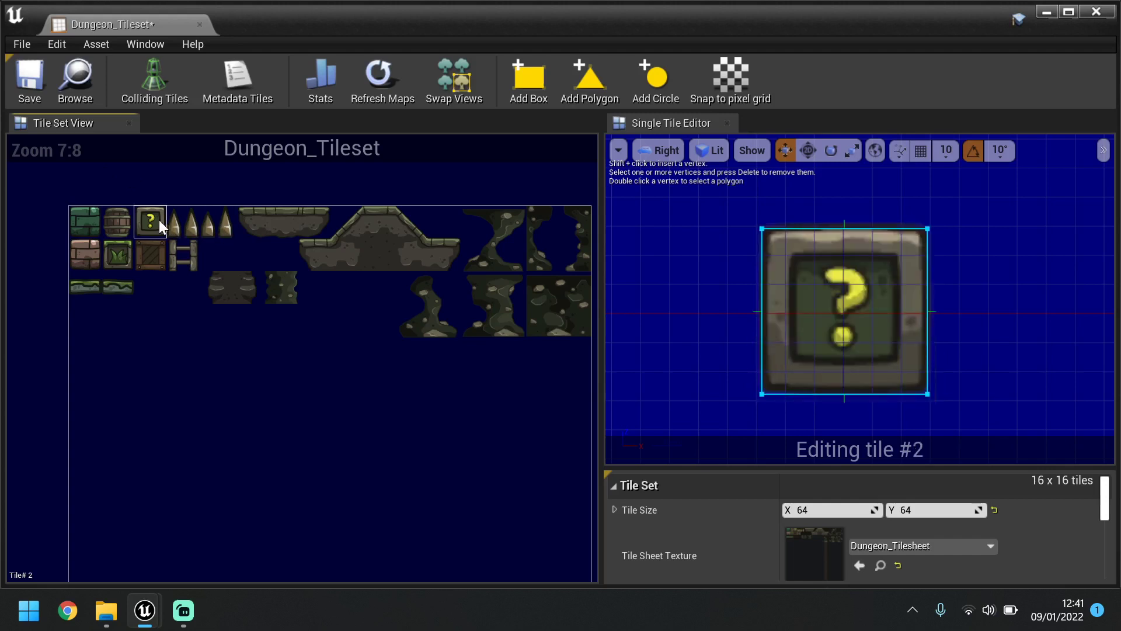
{"action": "left_click", "coordinate": [113, 220]}
{"action": "left_click", "coordinate": [82, 217]}
{"action": "left_click", "coordinate": [124, 218]}
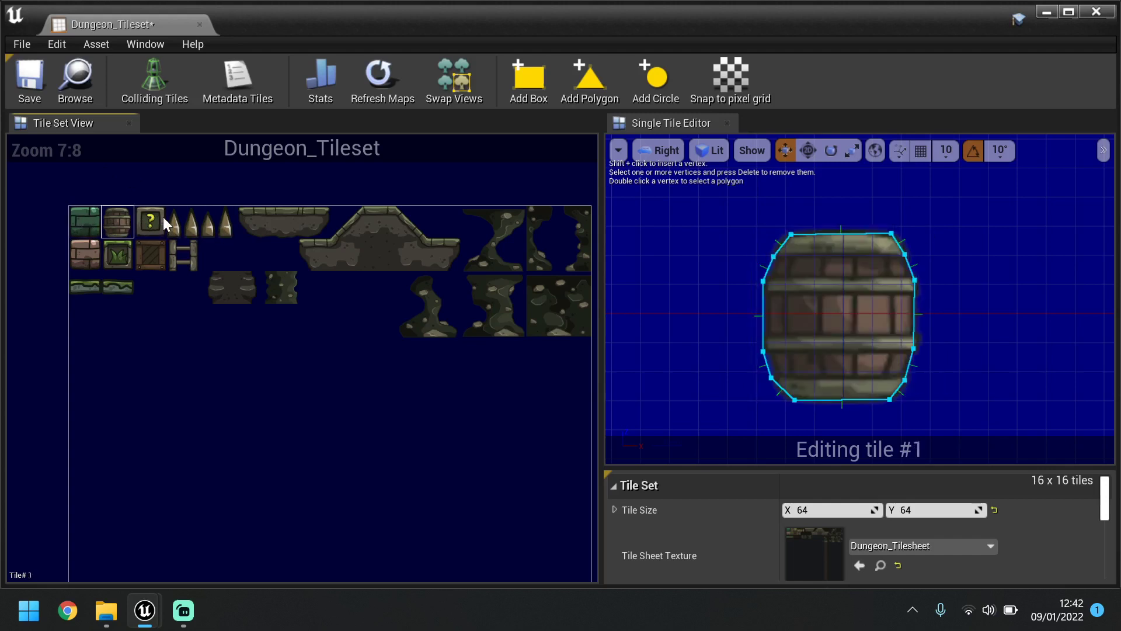
Add a box collision shape to tile #23, the raised platform's left end, and bring its left and top edges inward to the artwork.
{"action": "left_click", "coordinate": [163, 216]}
{"action": "left_click", "coordinate": [273, 219]}
{"action": "left_click", "coordinate": [318, 225]}
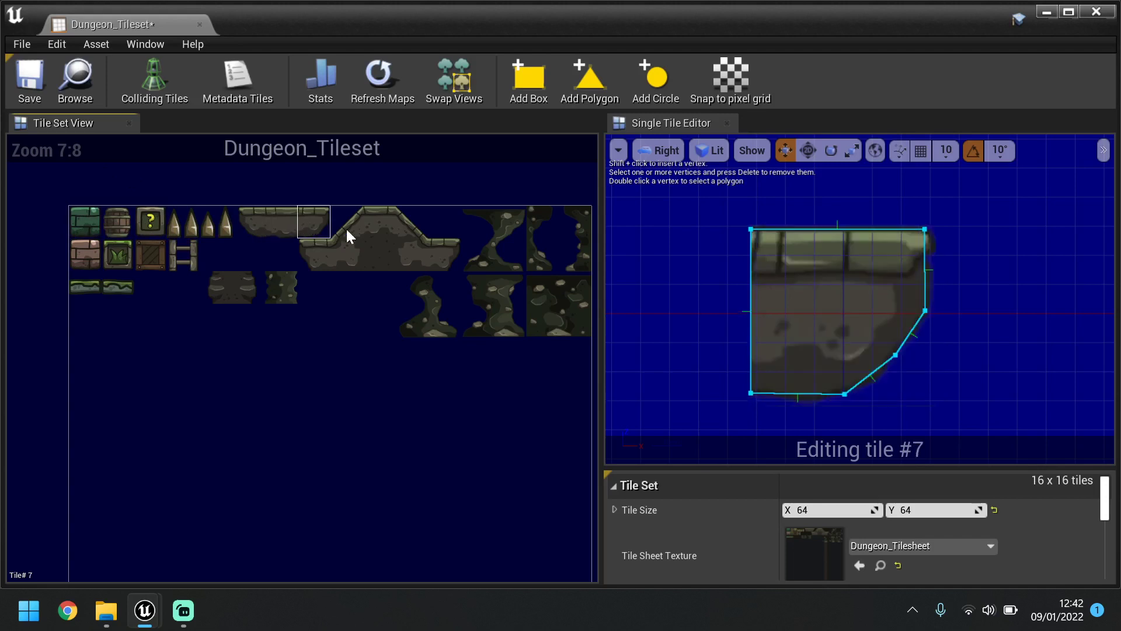
{"action": "left_click", "coordinate": [322, 257]}
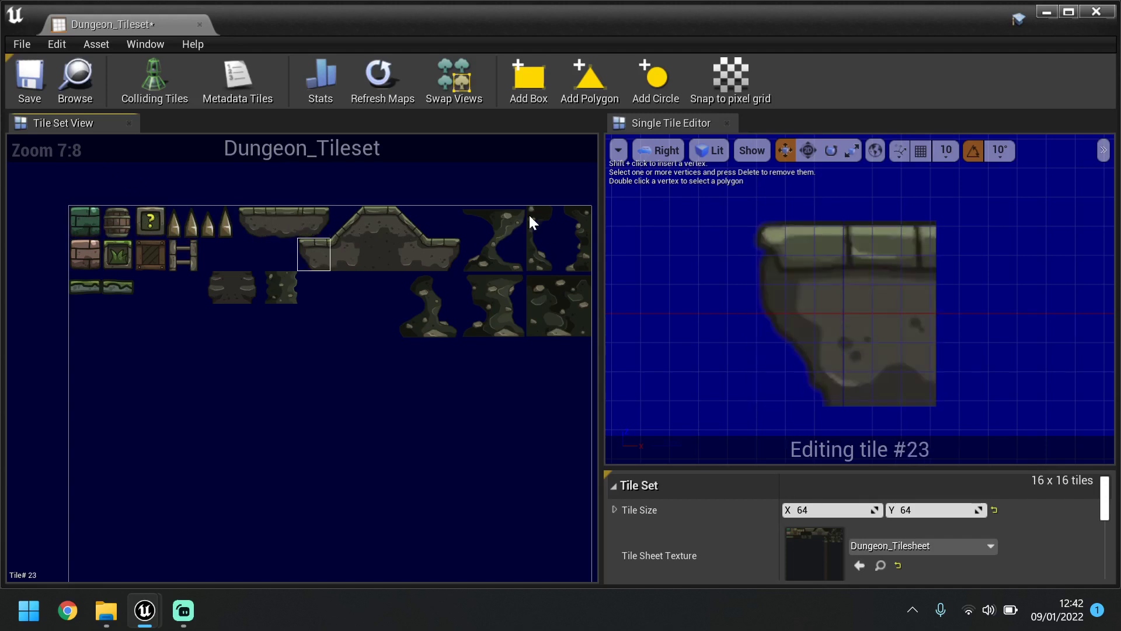
{"action": "left_click", "coordinate": [529, 81]}
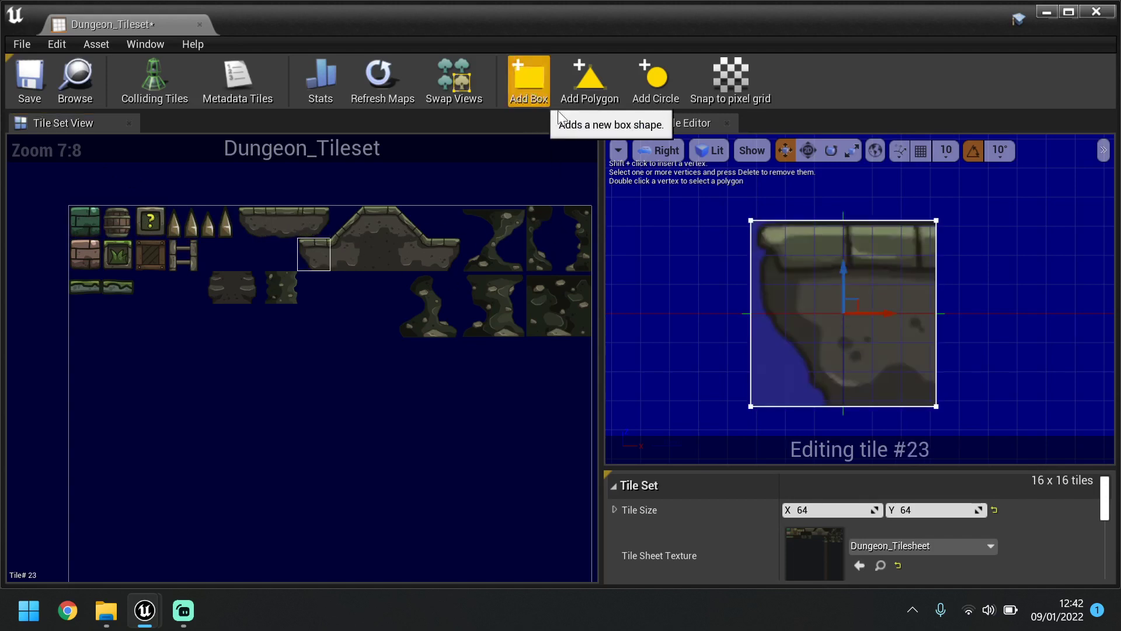
{"action": "left_click", "coordinate": [753, 299]}
{"action": "left_click_drag", "start_coordinate": [781, 310], "coordinate": [788, 310]}
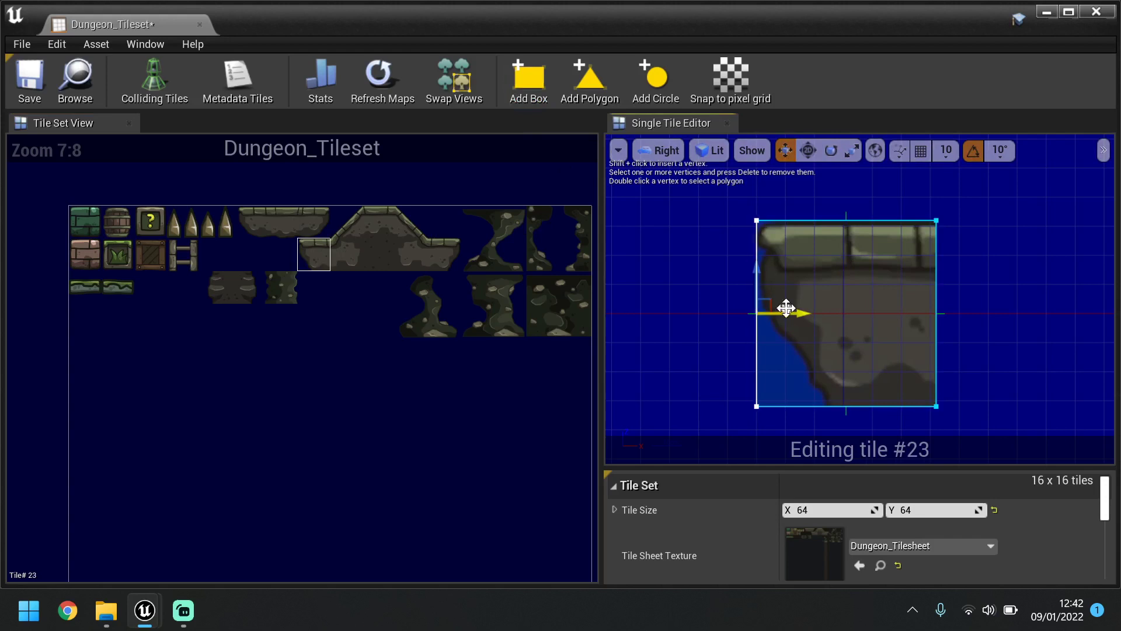
{"action": "left_click", "coordinate": [865, 219]}
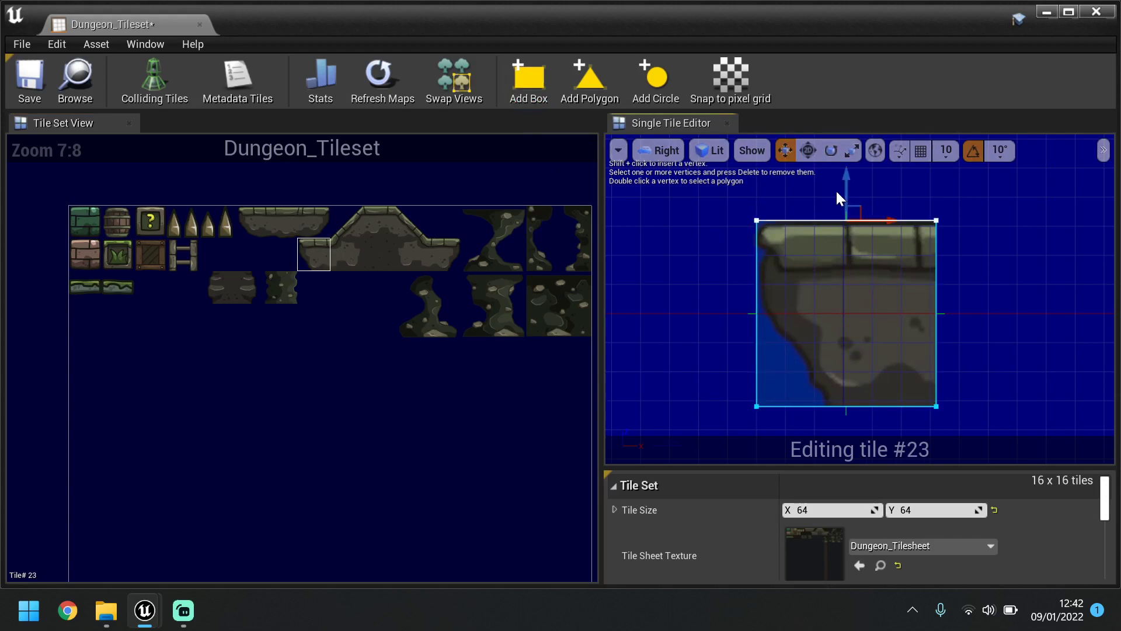
{"action": "left_click_drag", "start_coordinate": [847, 188], "coordinate": [847, 194]}
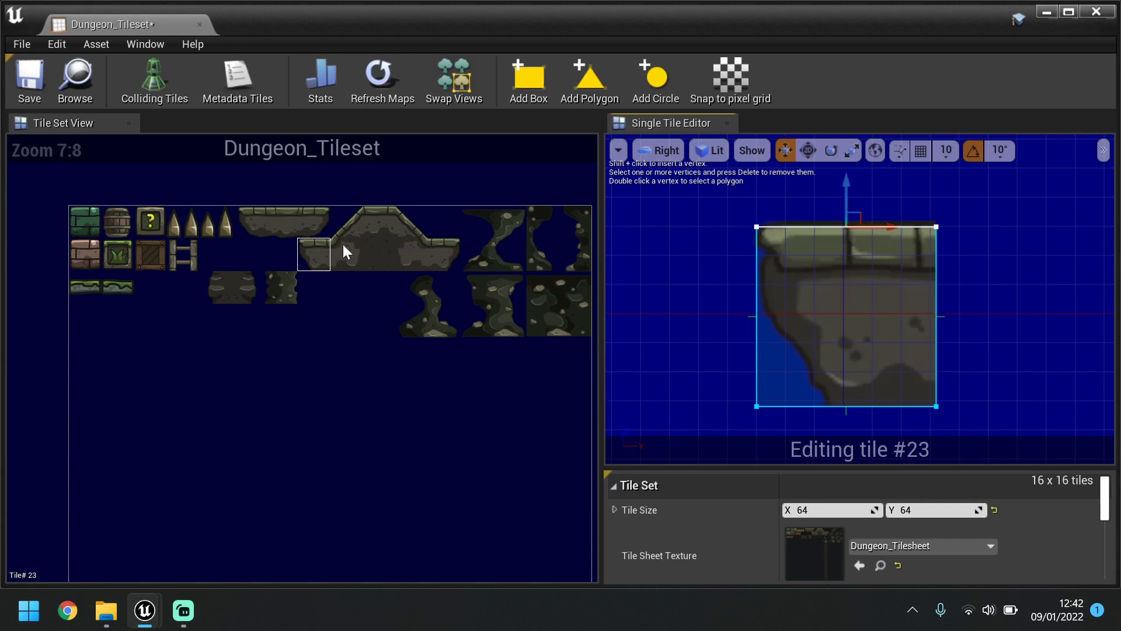
Move the bottom-left vertex of tile #23's shape up and inward onto the platform's curved side.
{"action": "left_click", "coordinate": [757, 388]}
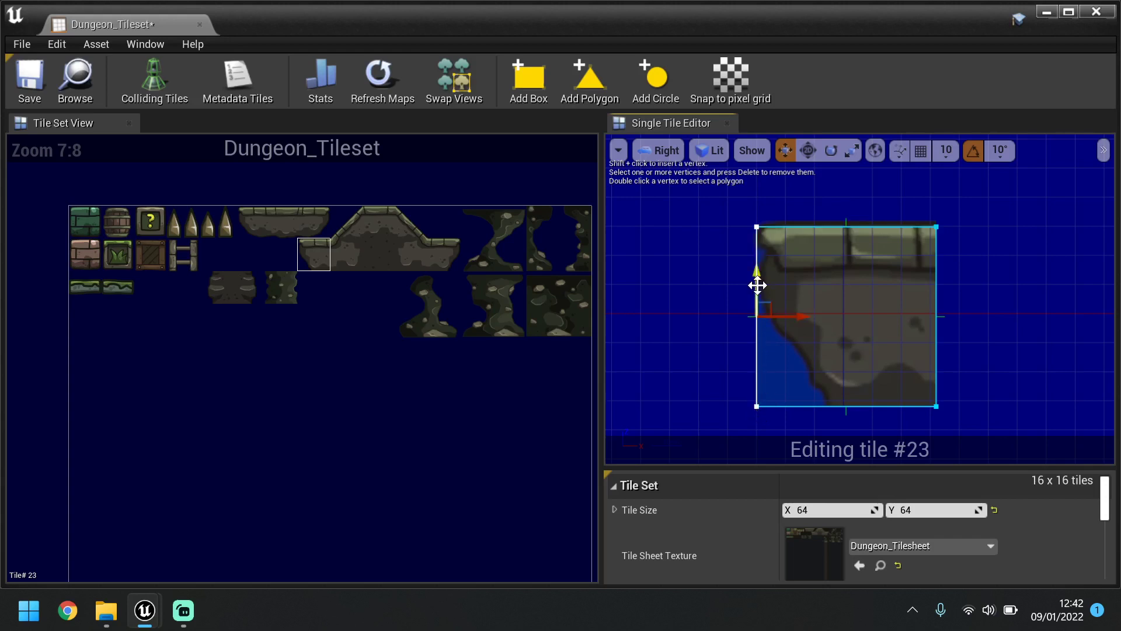
{"action": "left_click", "coordinate": [757, 405]}
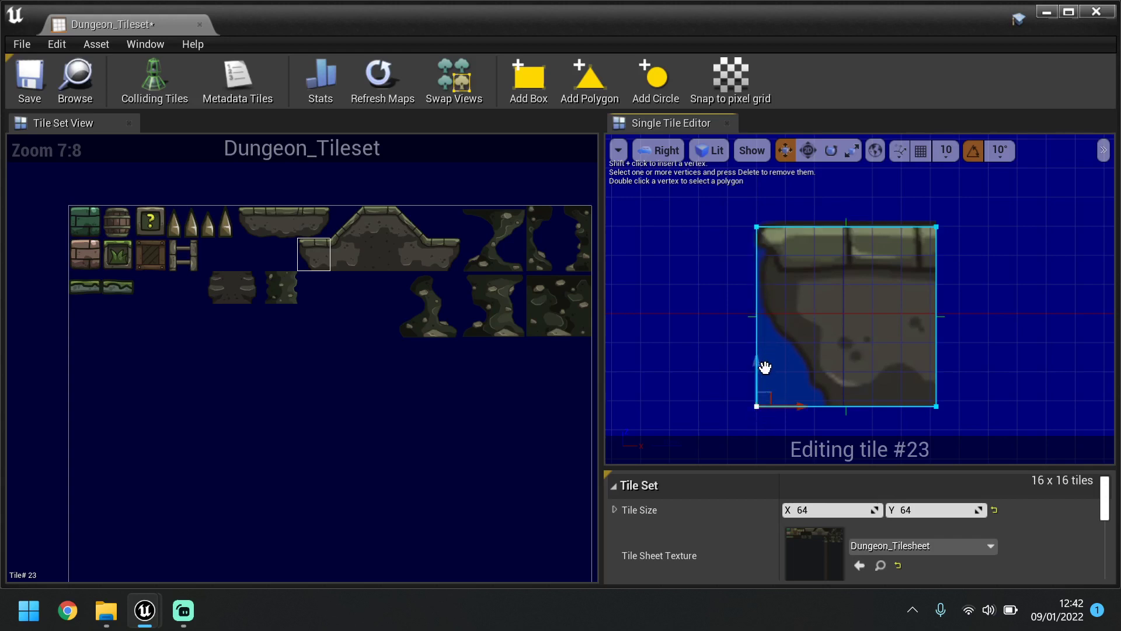
{"action": "left_click_drag", "start_coordinate": [759, 368], "coordinate": [759, 308]}
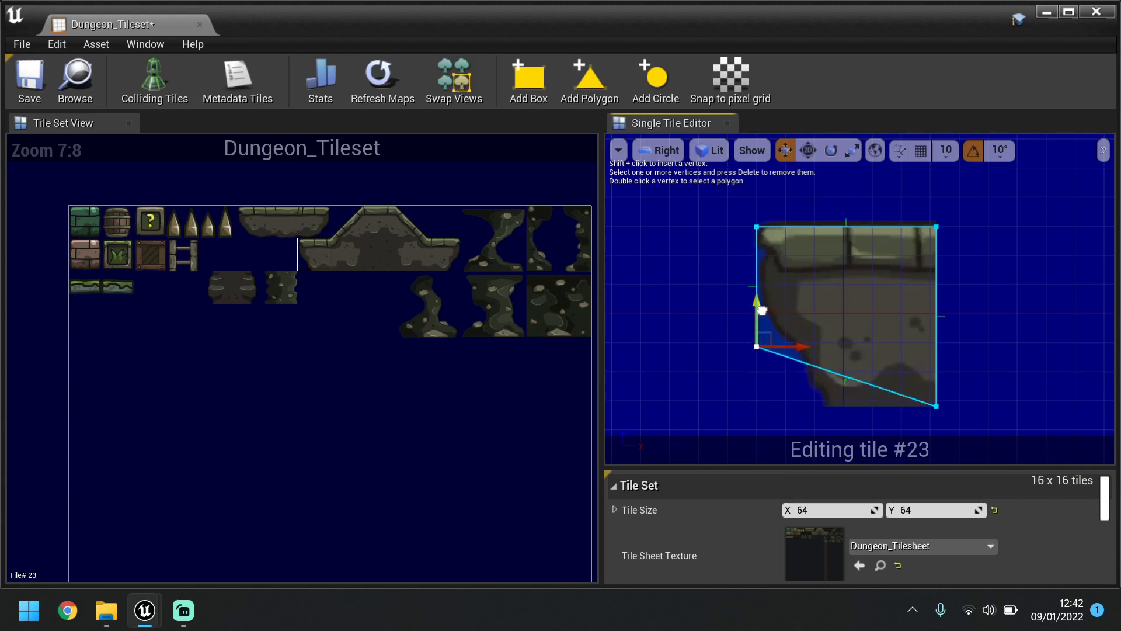
{"action": "left_click_drag", "start_coordinate": [803, 345], "coordinate": [842, 344]}
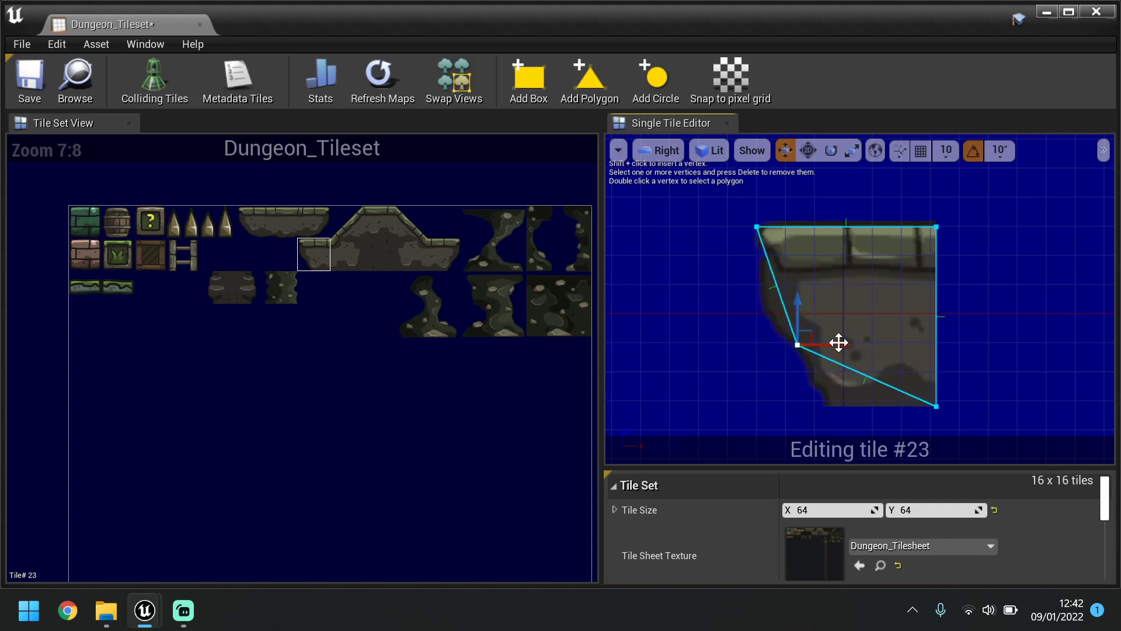
Insert a vertex on the shape's slanted lower edge and place it at the artwork's bottom-left corner.
{"action": "left_click", "coordinate": [867, 375], "text": "shift"}
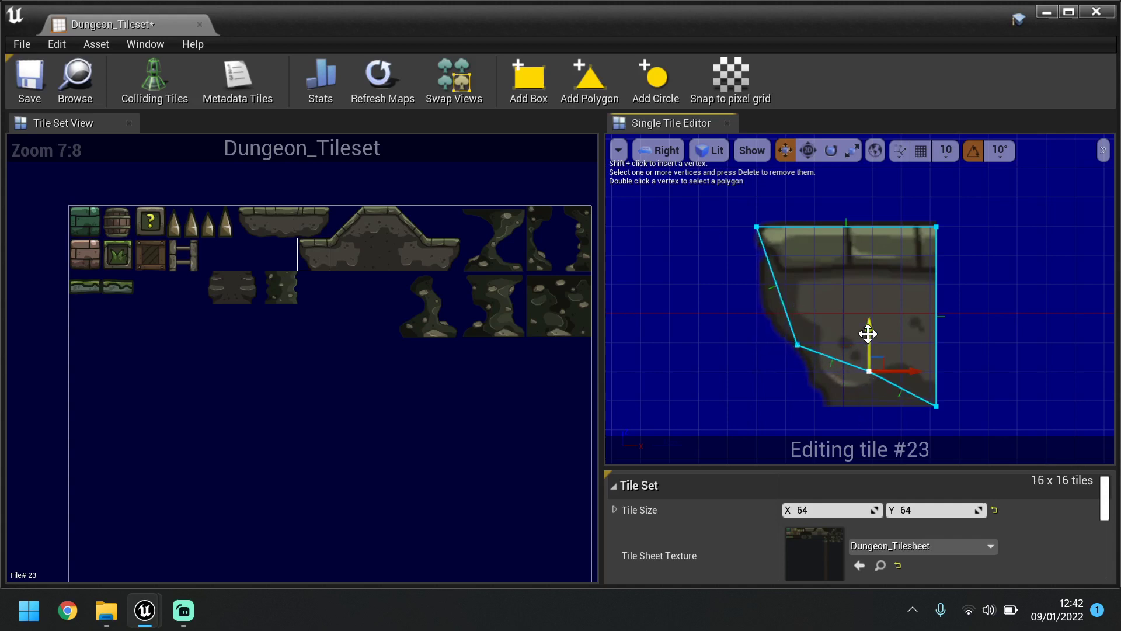
{"action": "left_click_drag", "start_coordinate": [869, 336], "coordinate": [871, 367]}
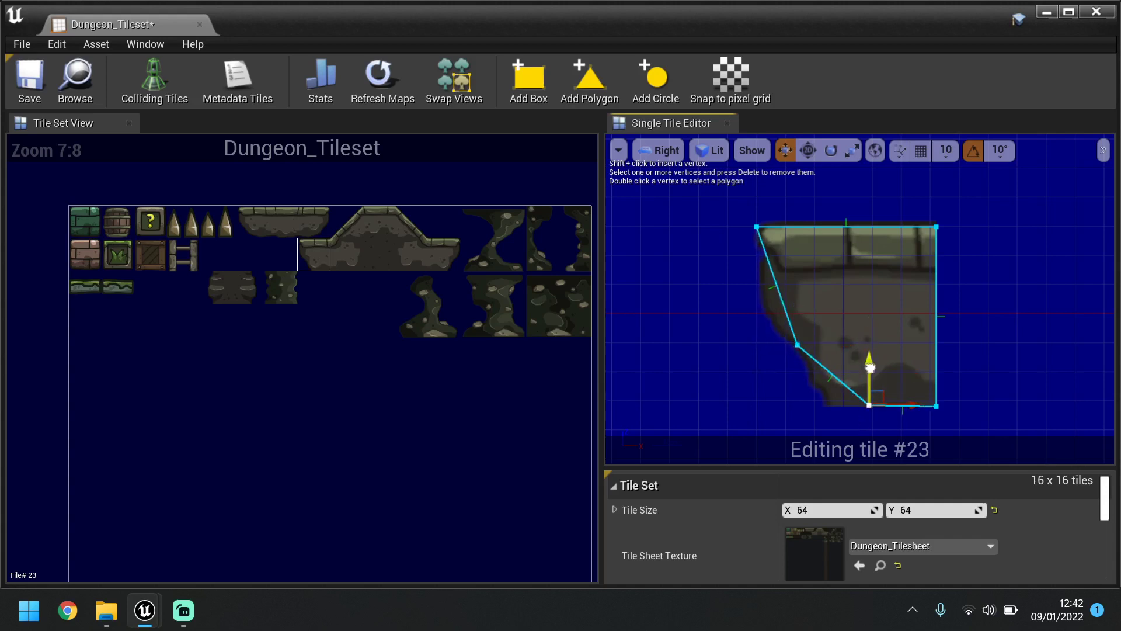
{"action": "left_click", "coordinate": [920, 405]}
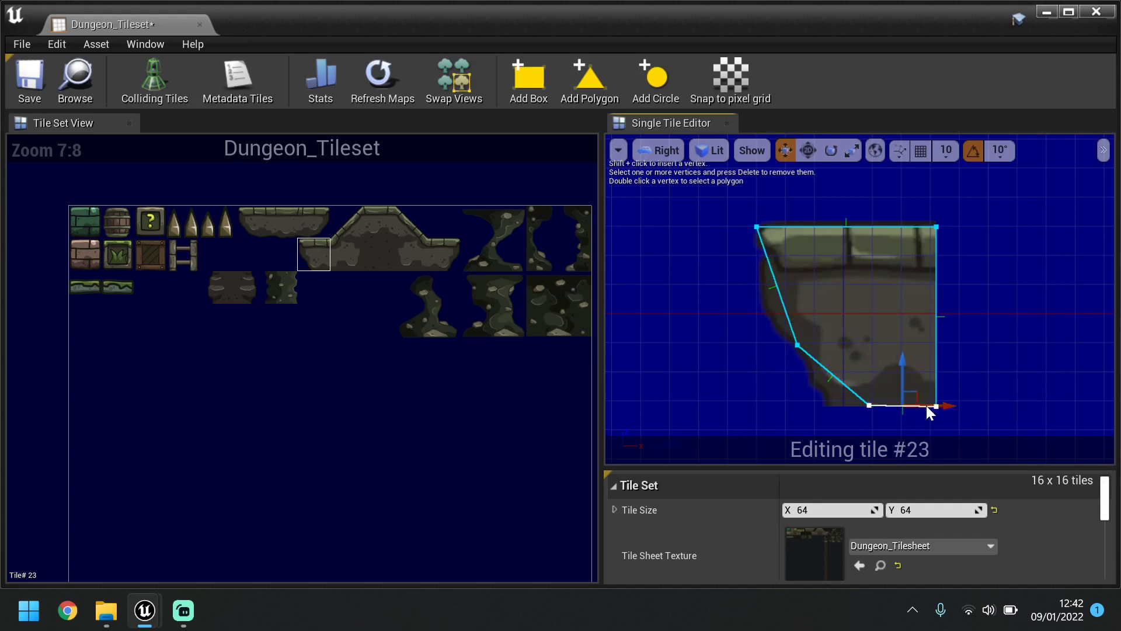
{"action": "left_click", "coordinate": [868, 406]}
{"action": "left_click_drag", "start_coordinate": [909, 404], "coordinate": [863, 412]}
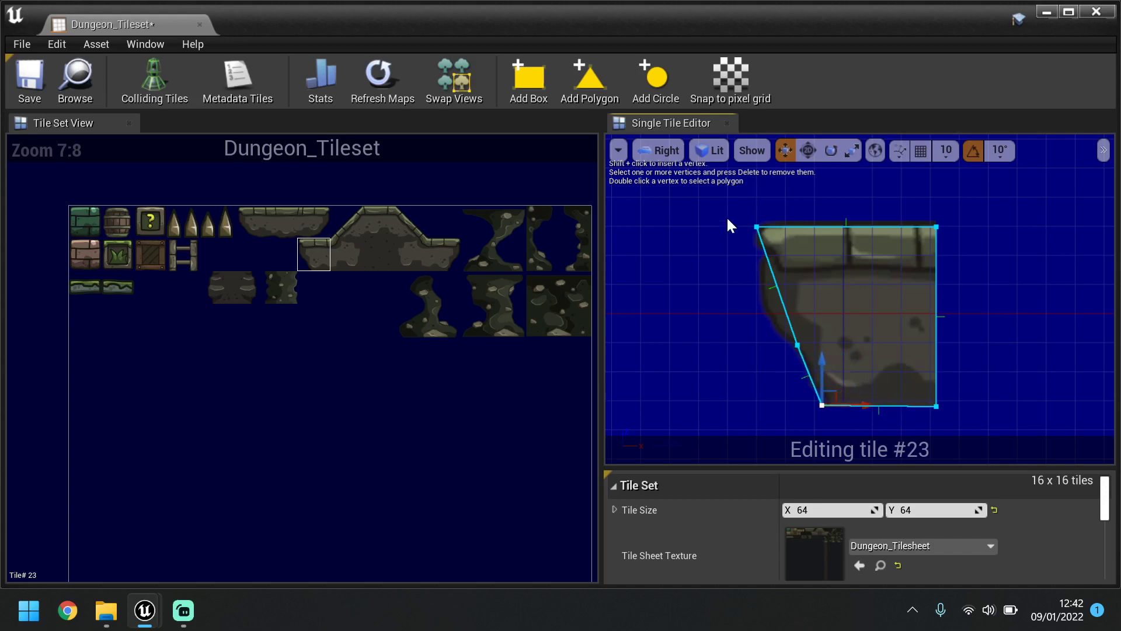
Insert a vertex on the shape's slanted left edge and move it outward and down to follow the platform's curve.
{"action": "left_click", "coordinate": [778, 286], "text": "shift"}
{"action": "left_click_drag", "start_coordinate": [798, 287], "coordinate": [781, 287]}
{"action": "left_click_drag", "start_coordinate": [759, 243], "coordinate": [773, 269]}
Add full-tile box collision shapes to tiles #24 and #26 in the body of the raised platform.
{"action": "left_click", "coordinate": [346, 258]}
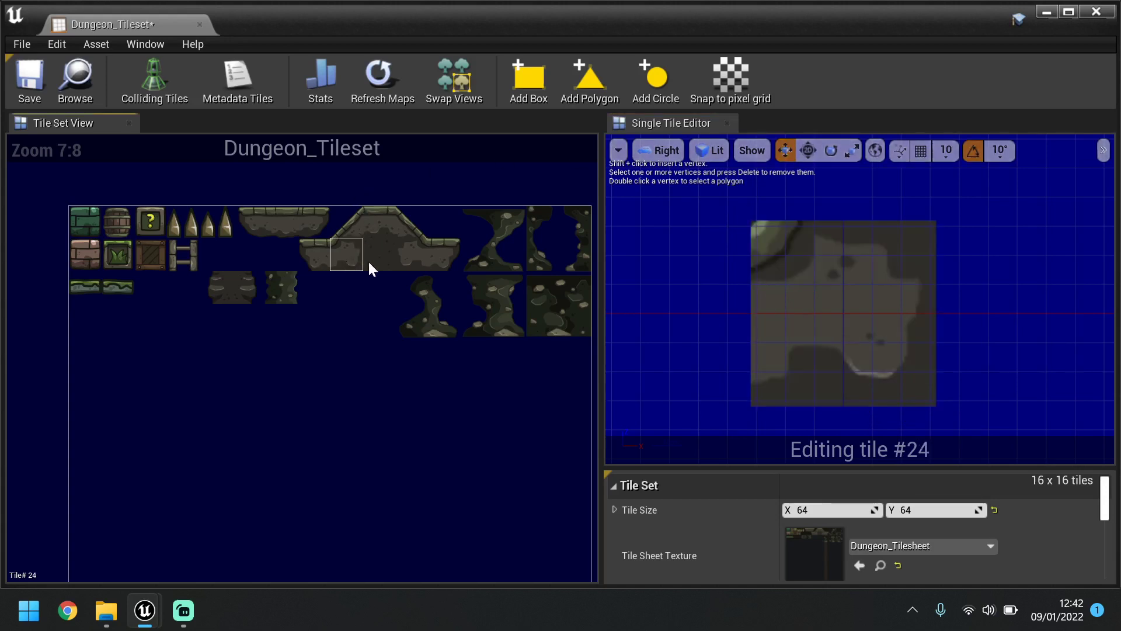
{"action": "left_click", "coordinate": [530, 77]}
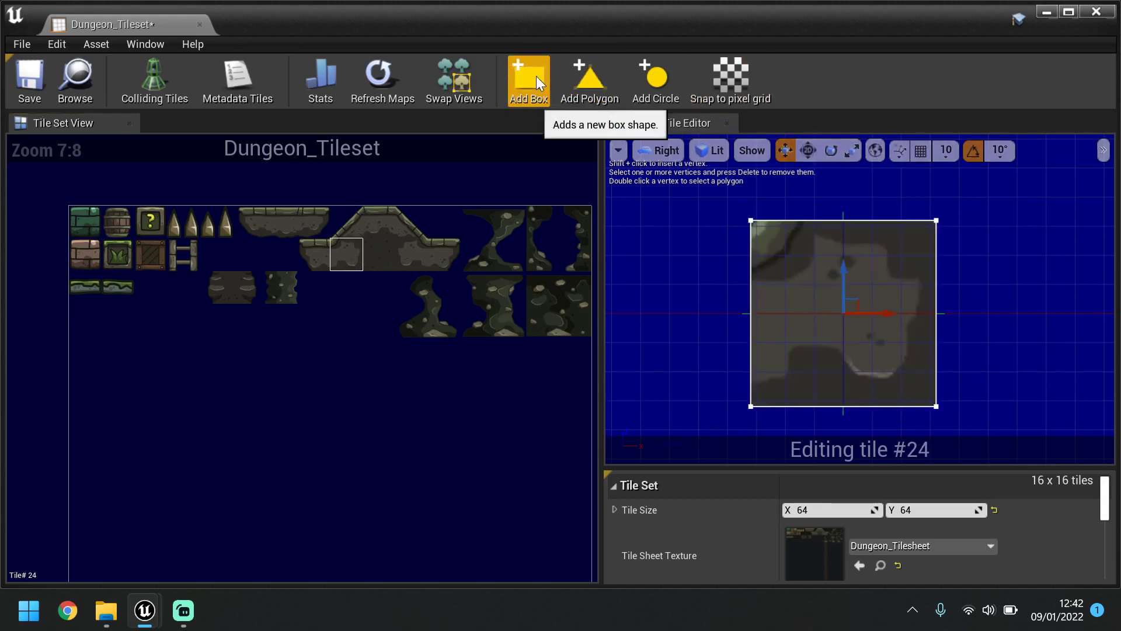
{"action": "left_click", "coordinate": [410, 253]}
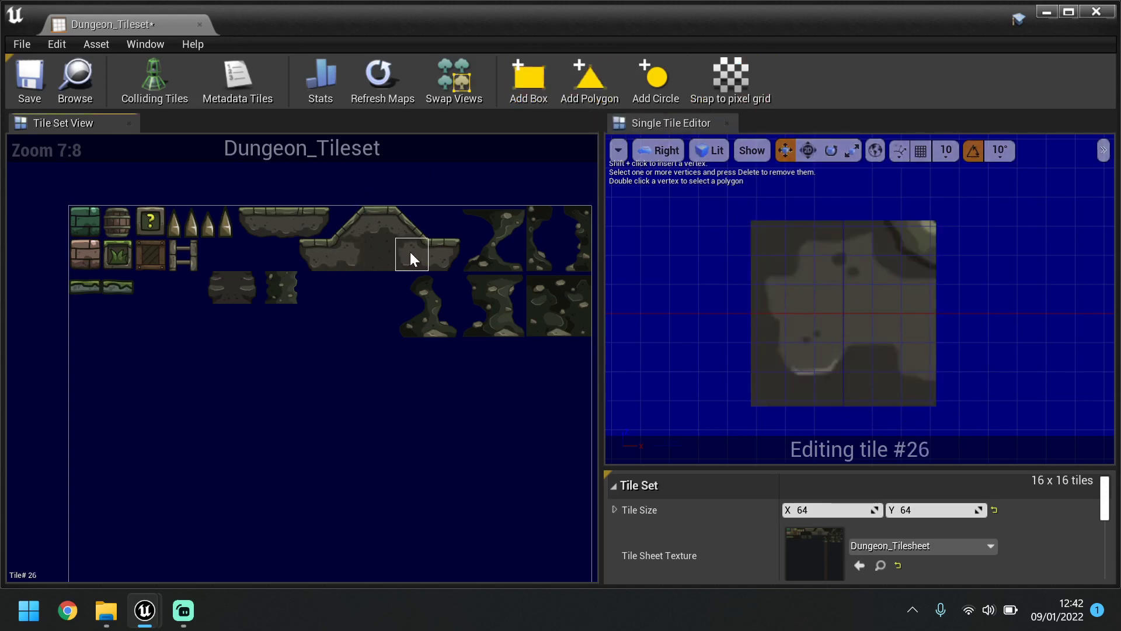
{"action": "left_click", "coordinate": [516, 82]}
Add a box collision shape to tile #27, the raised platform's right end, and bring its top and right edges inward to the artwork.
{"action": "left_click", "coordinate": [444, 252]}
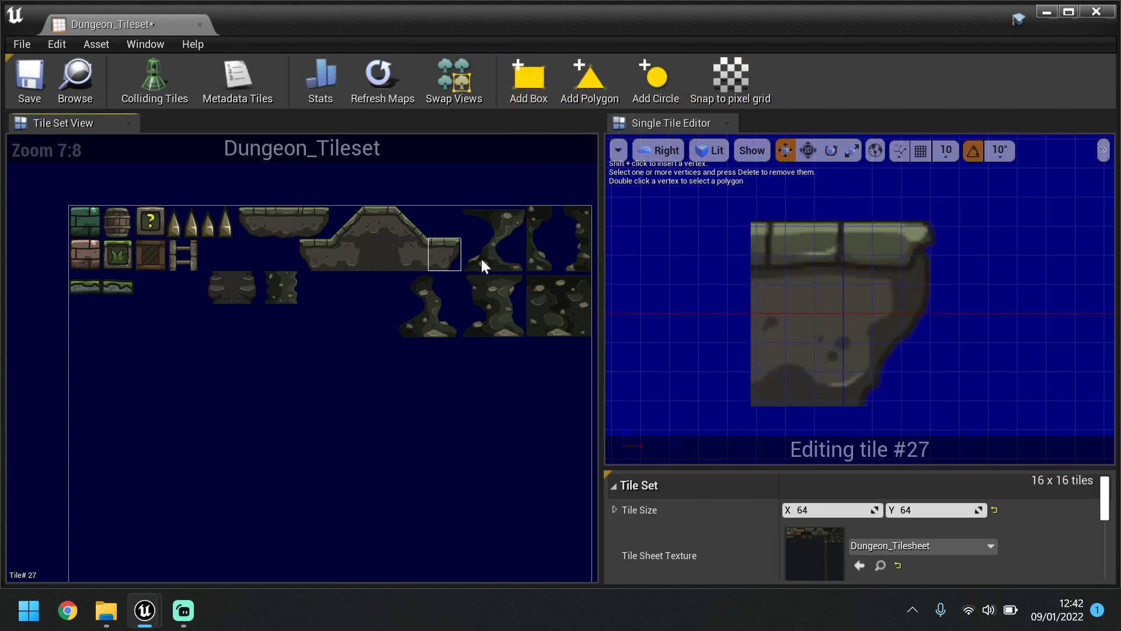
{"action": "left_click", "coordinate": [520, 85]}
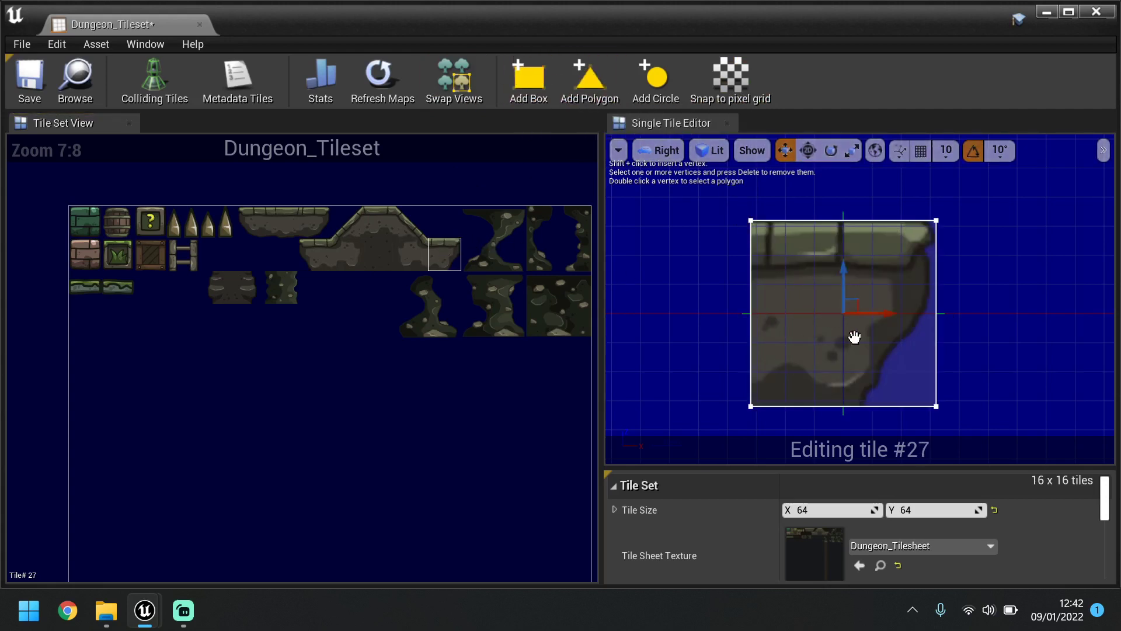
{"action": "left_click", "coordinate": [863, 220]}
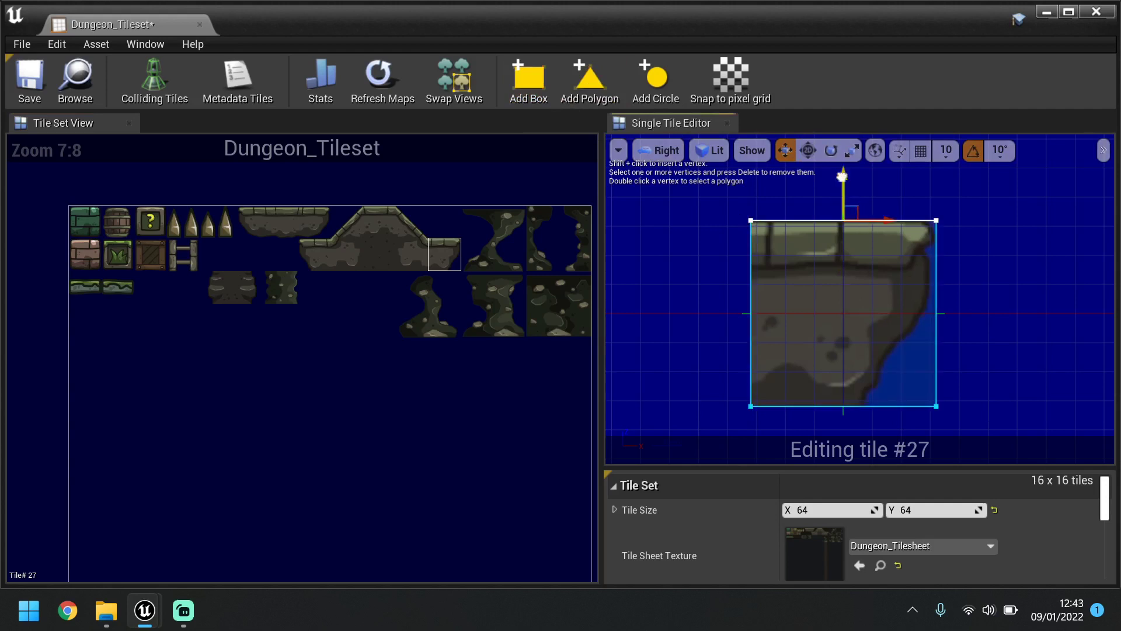
{"action": "left_click_drag", "start_coordinate": [842, 177], "coordinate": [842, 179]}
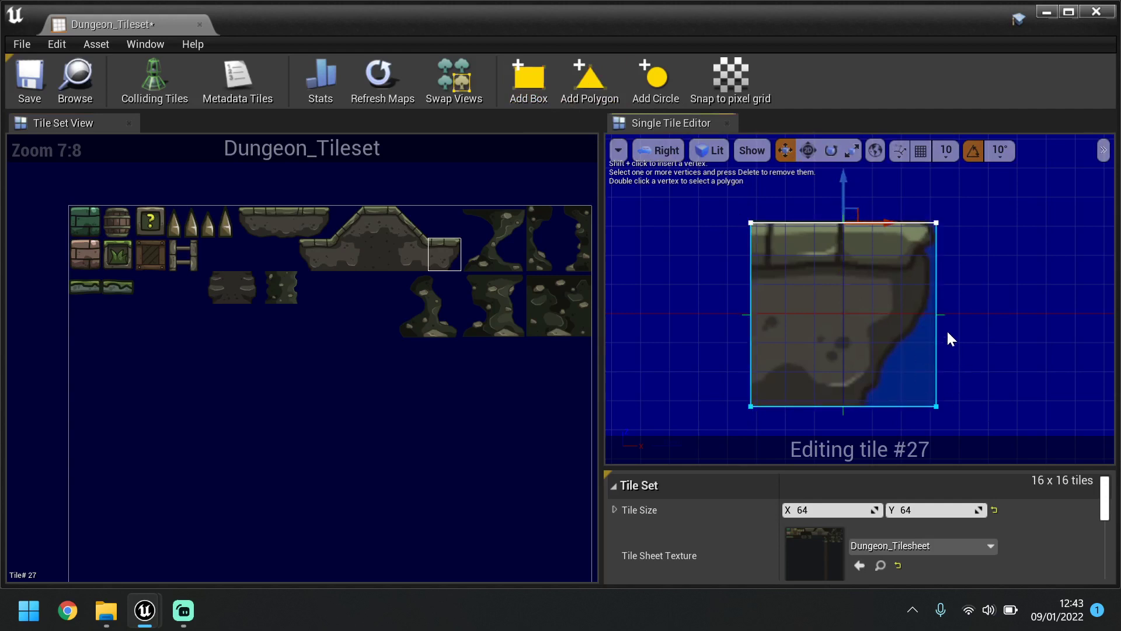
{"action": "left_click", "coordinate": [937, 345]}
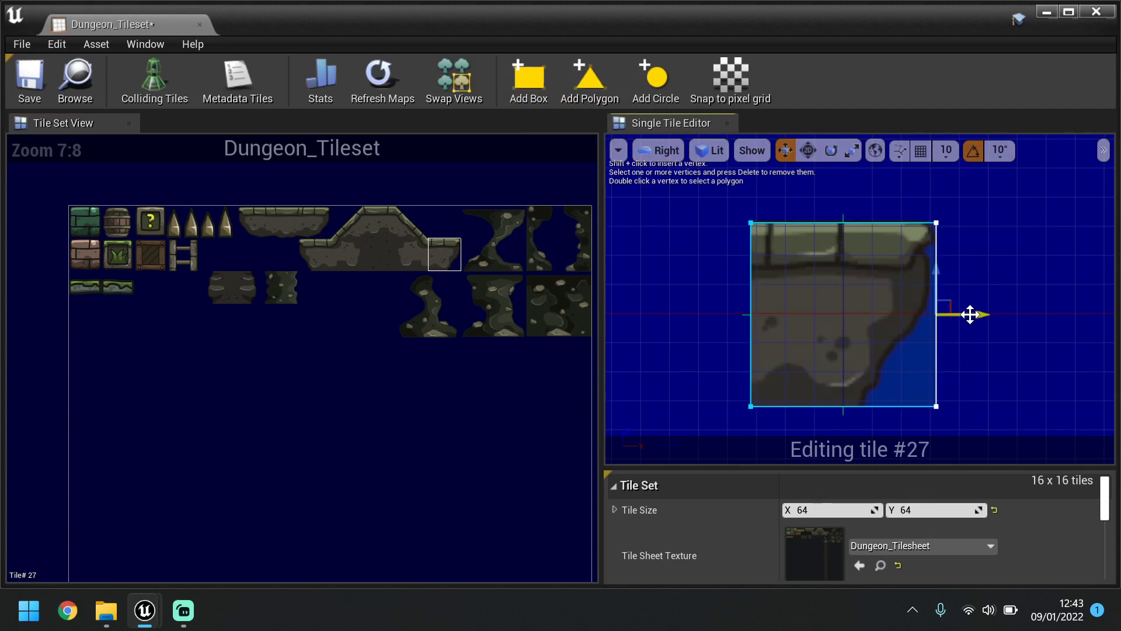
{"action": "left_click_drag", "start_coordinate": [970, 314], "coordinate": [958, 314]}
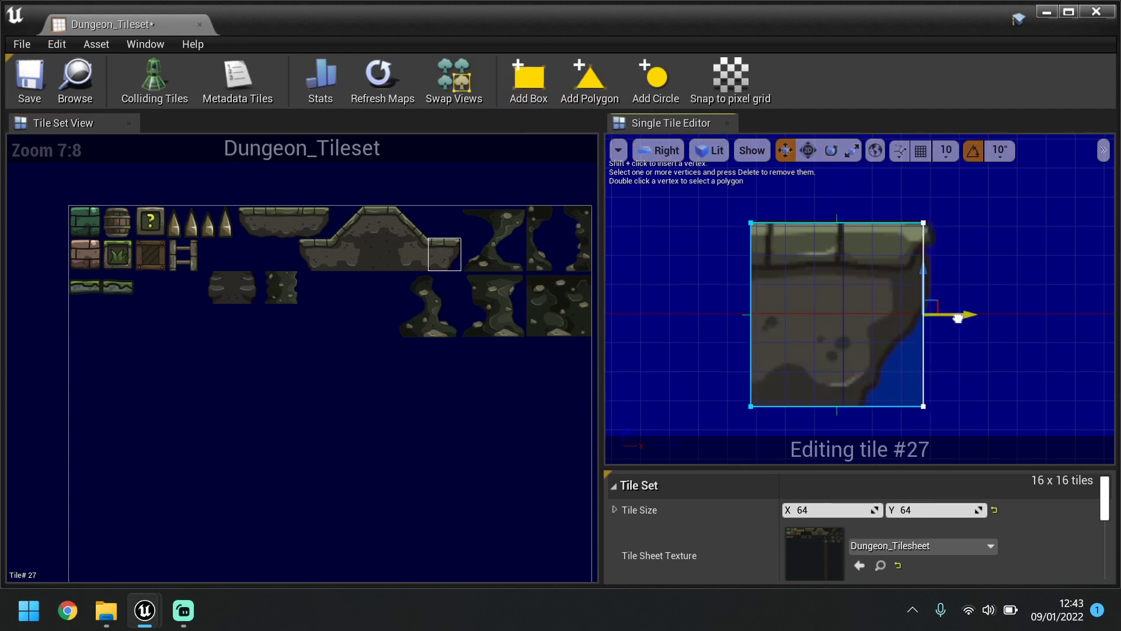
Move the shape's bottom-right vertex onto the curved side and insert a lower-edge vertex, placed at the artwork's bottom-right corner.
{"action": "left_click", "coordinate": [925, 406]}
{"action": "mouse_move", "coordinate": [929, 374]}
{"action": "left_mouse_down"}
{"action": "mouse_move", "coordinate": [938, 349]}
{"action": "mouse_move", "coordinate": [938, 365]}
{"action": "mouse_move", "coordinate": [925, 364]}
{"action": "left_mouse_up"}
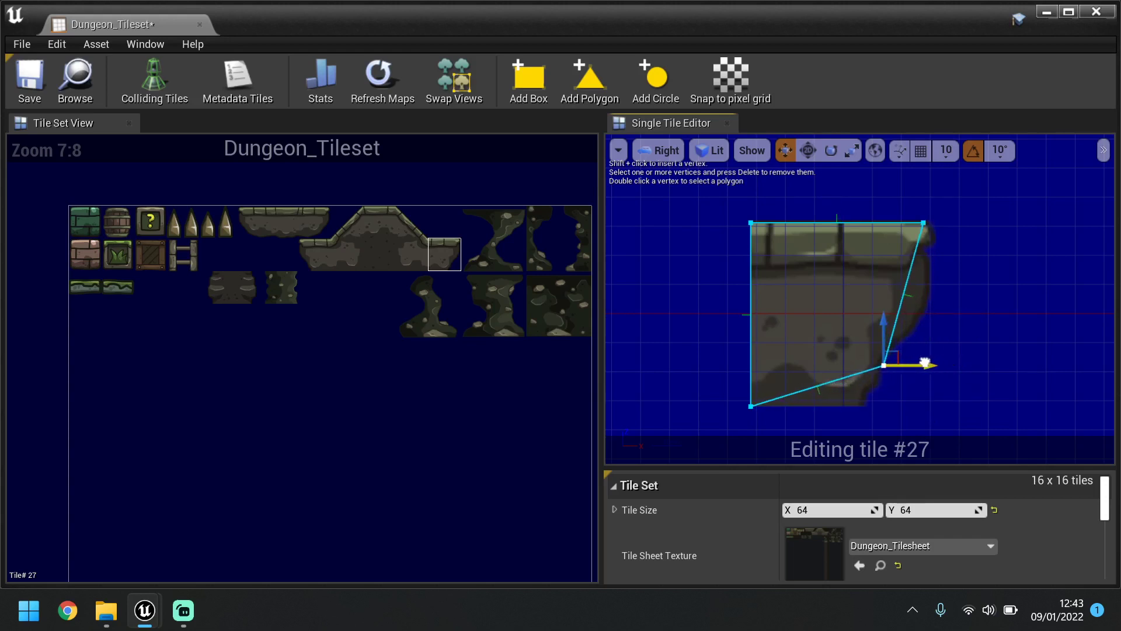
{"action": "left_click", "coordinate": [816, 387], "text": "shift"}
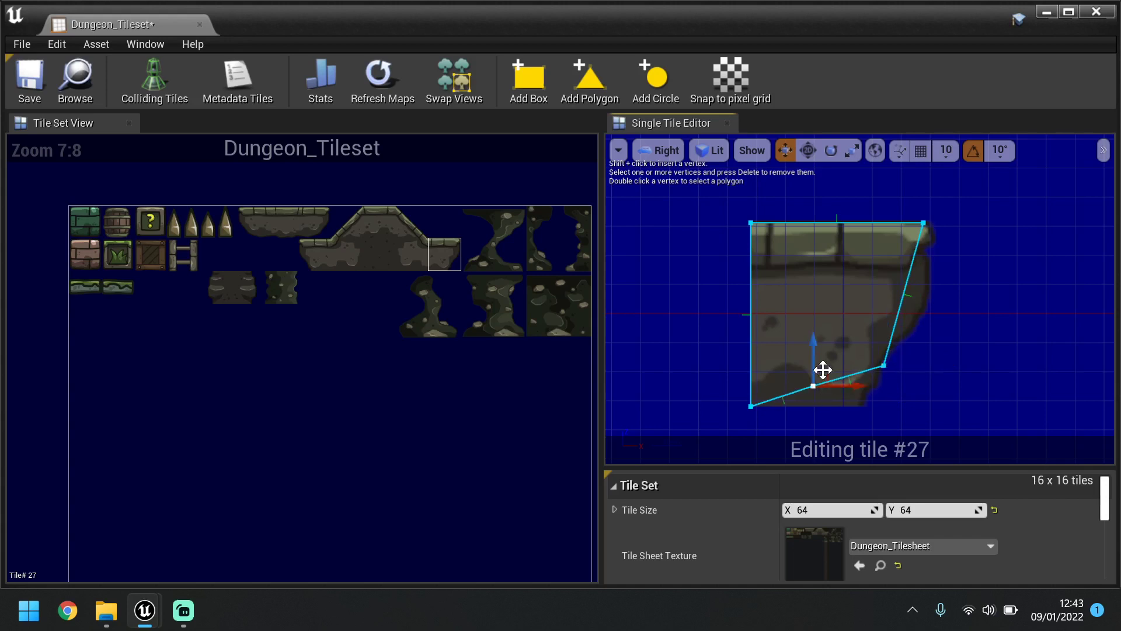
{"action": "left_click_drag", "start_coordinate": [815, 354], "coordinate": [892, 397]}
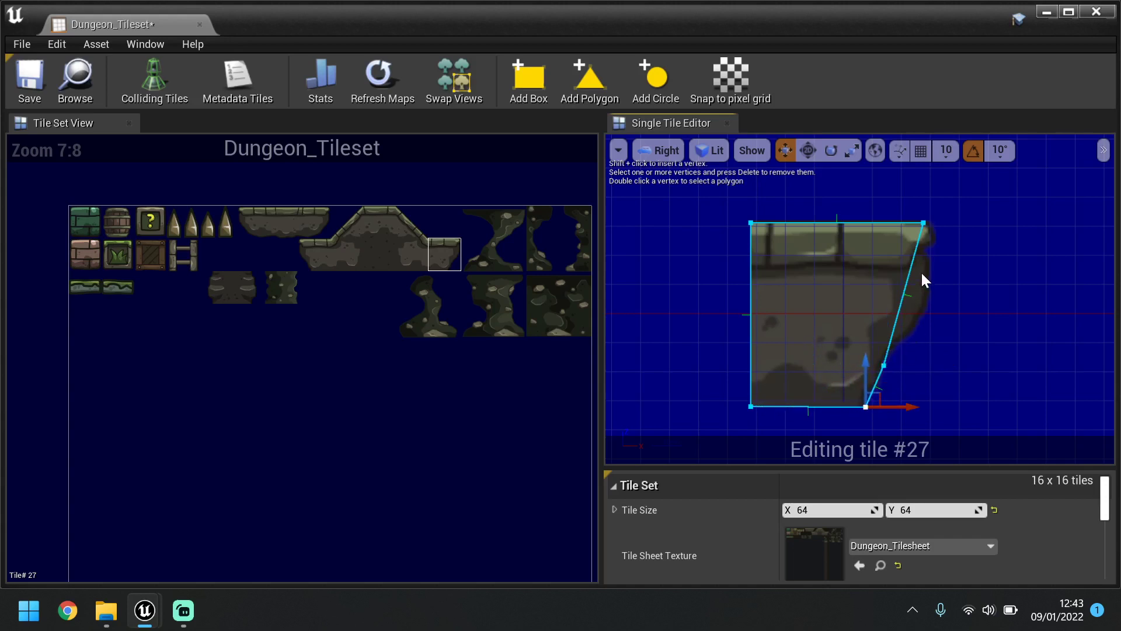
Insert a vertex on the shape's slanted right edge and place it where the platform's side starts curving inward.
{"action": "left_click", "coordinate": [907, 285], "text": "shift"}
{"action": "left_click_drag", "start_coordinate": [933, 285], "coordinate": [958, 285]}
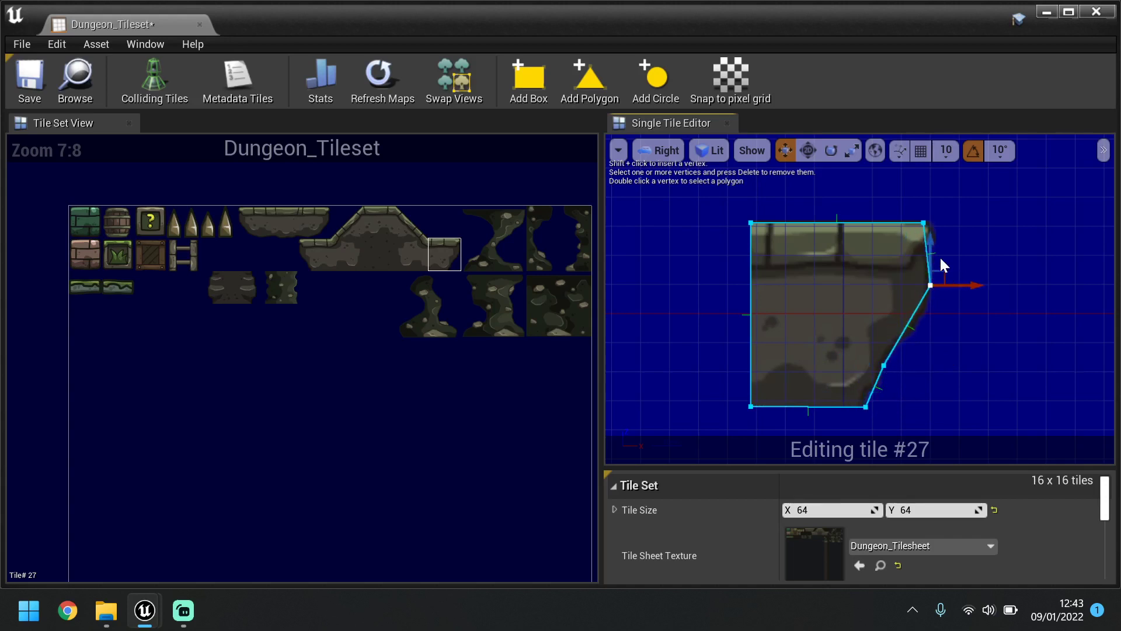
{"action": "left_click_drag", "start_coordinate": [931, 243], "coordinate": [932, 271]}
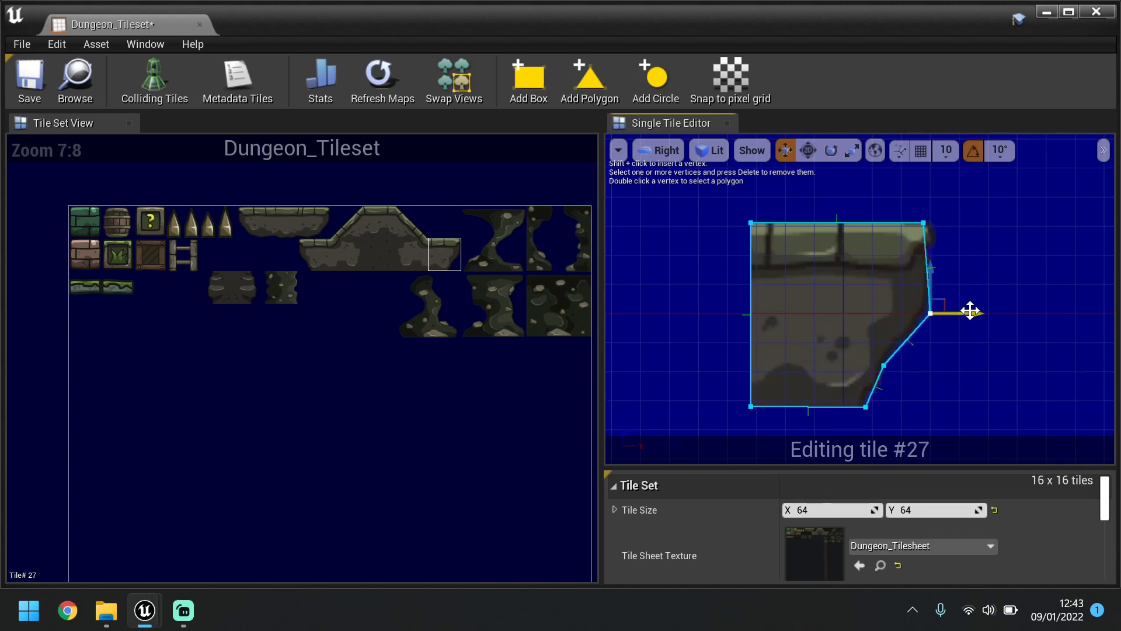
{"action": "left_click_drag", "start_coordinate": [970, 311], "coordinate": [962, 313]}
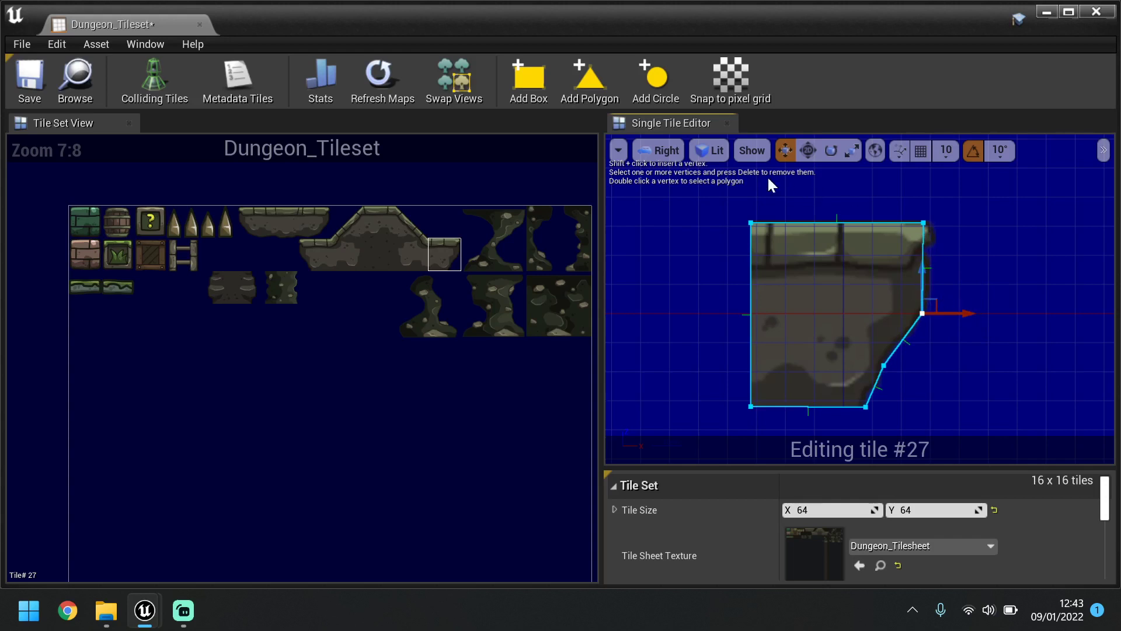
Add a box collision shape to tile #9, the flat top of the raised platform.
{"action": "left_click", "coordinate": [419, 217]}
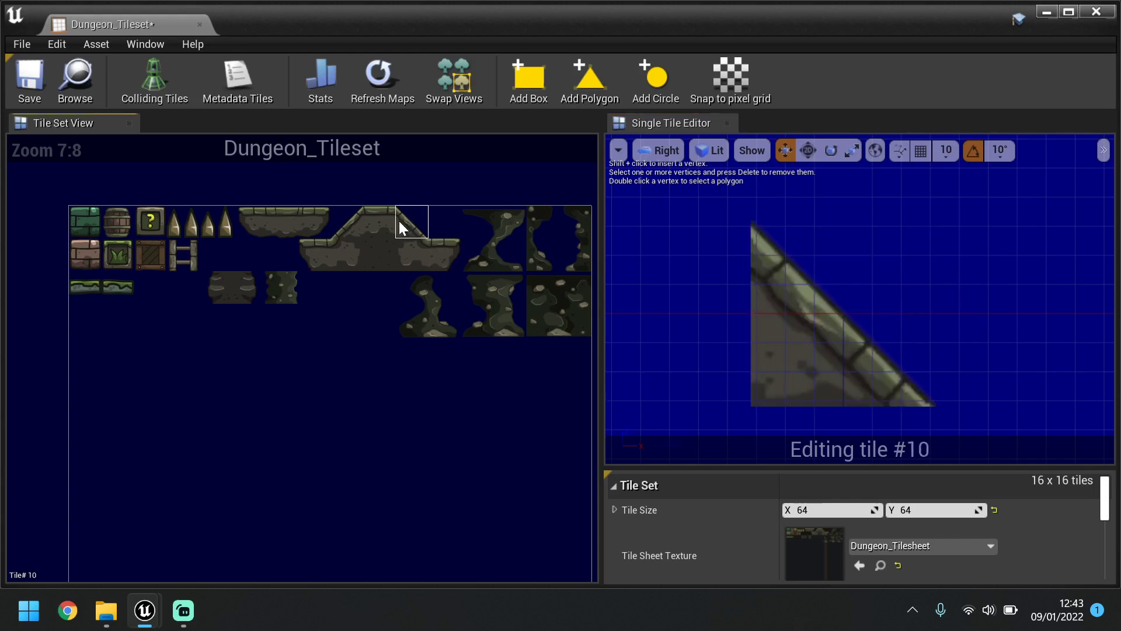
{"action": "left_click", "coordinate": [384, 230]}
{"action": "left_click", "coordinate": [541, 94]}
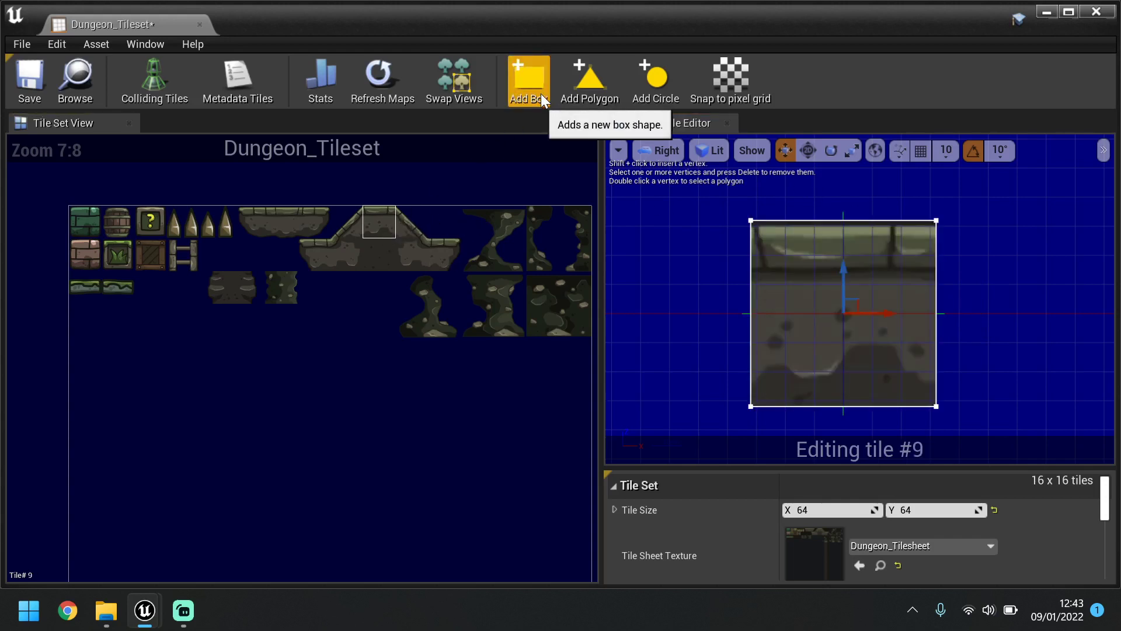
Draw a closed triangular collision polygon on tile #8 that follows the upward slope and the tile's bottom and right edges.
{"action": "left_click", "coordinate": [341, 219]}
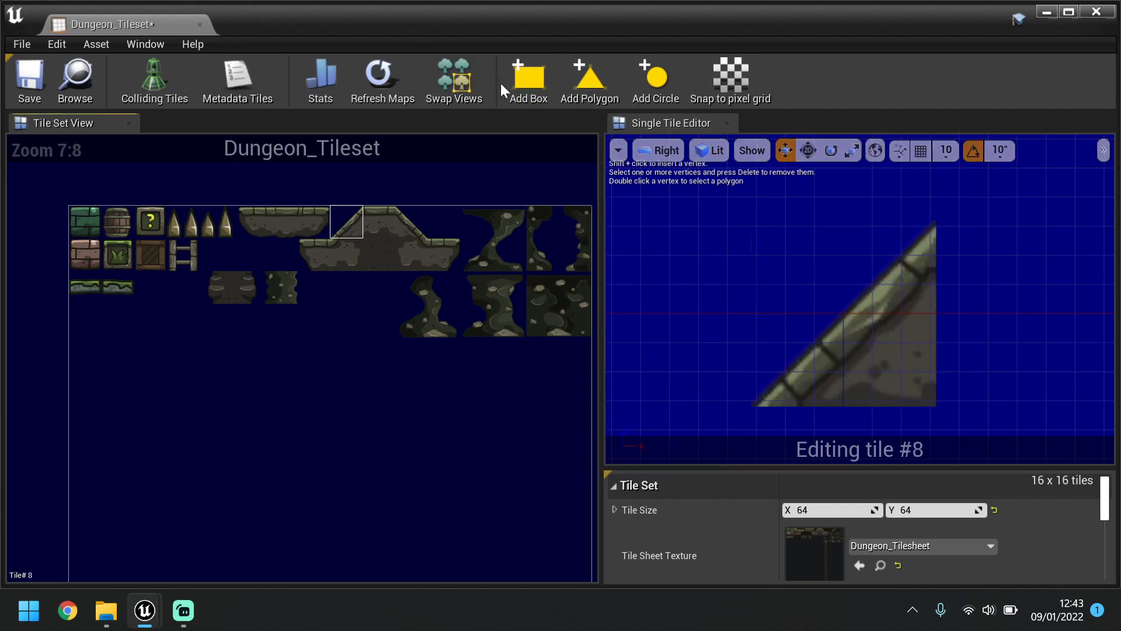
{"action": "left_click", "coordinate": [583, 87]}
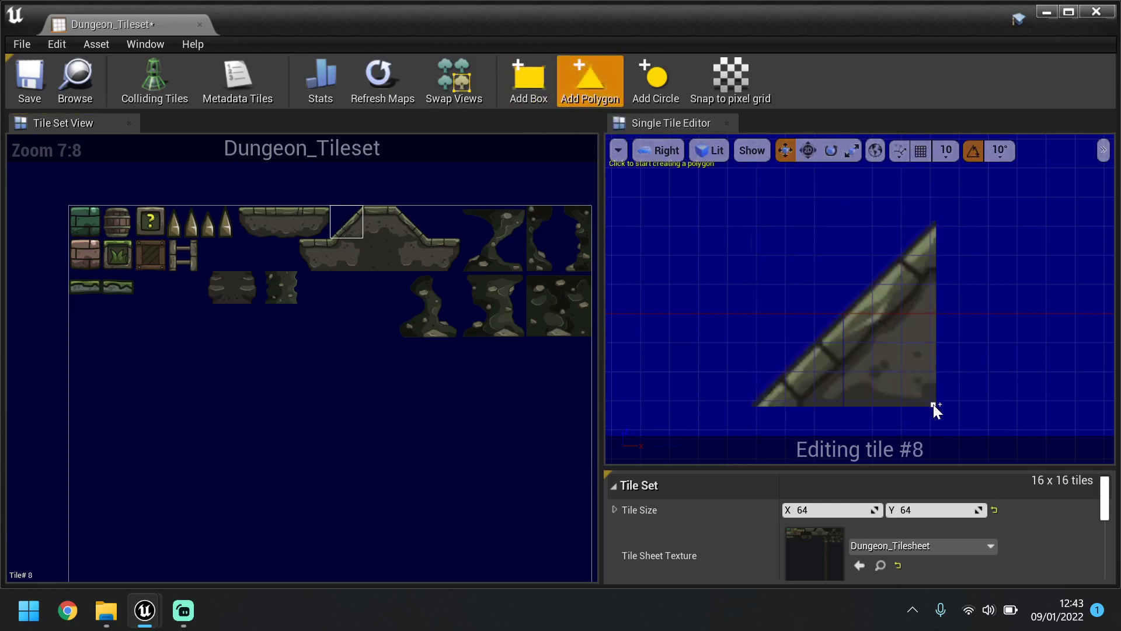
{"action": "left_click", "coordinate": [755, 405]}
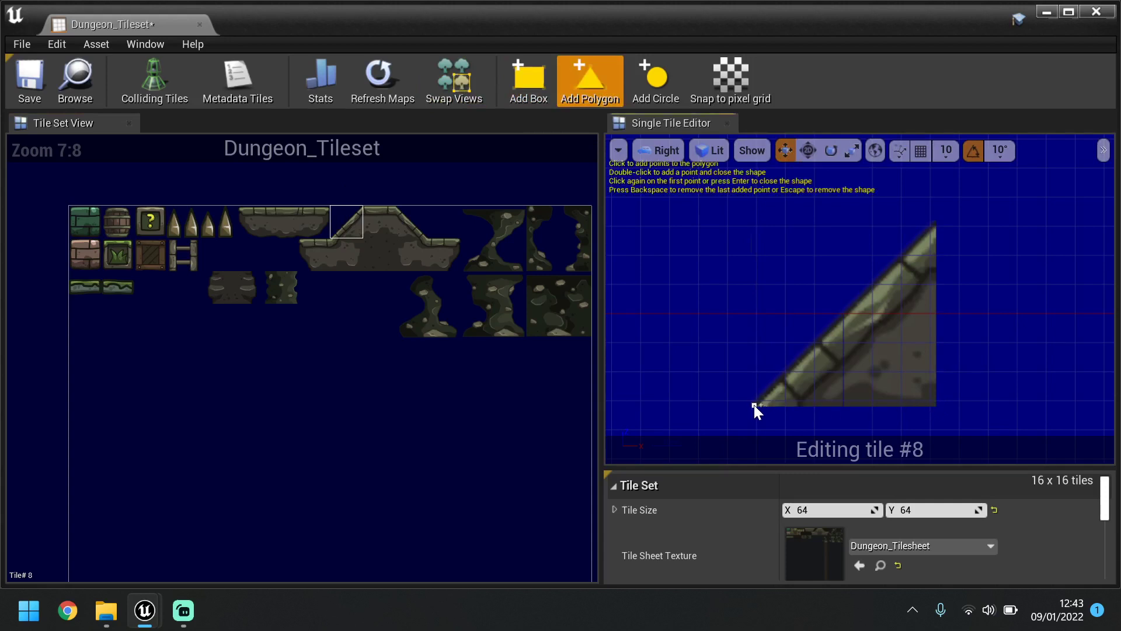
{"action": "left_click", "coordinate": [937, 406]}
{"action": "left_click", "coordinate": [937, 225]}
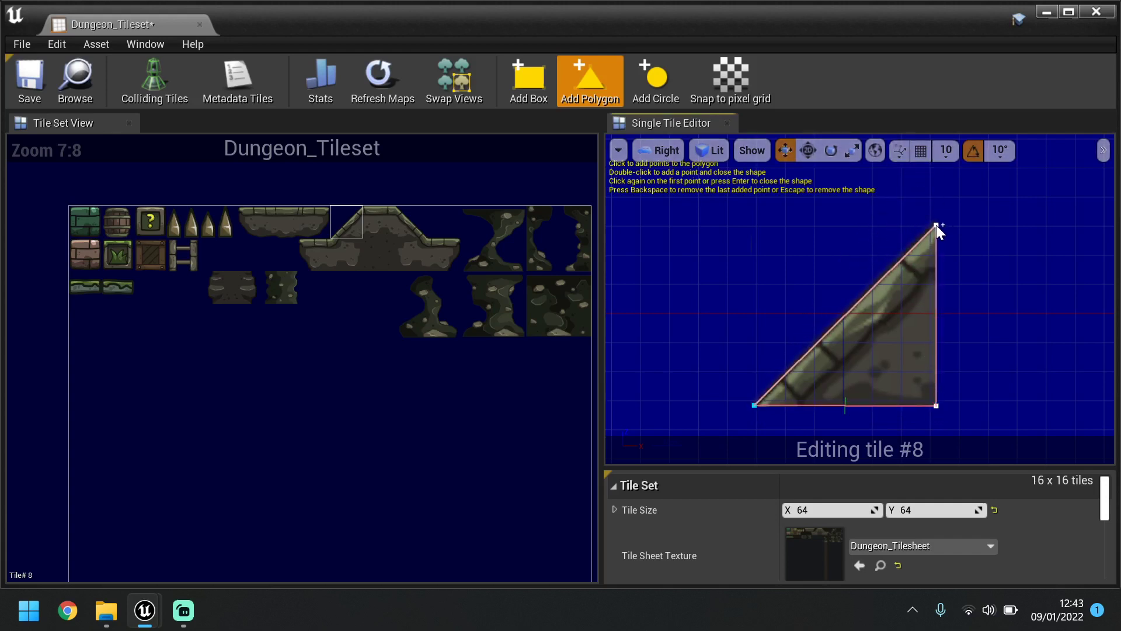
{"action": "left_click", "coordinate": [937, 226]}
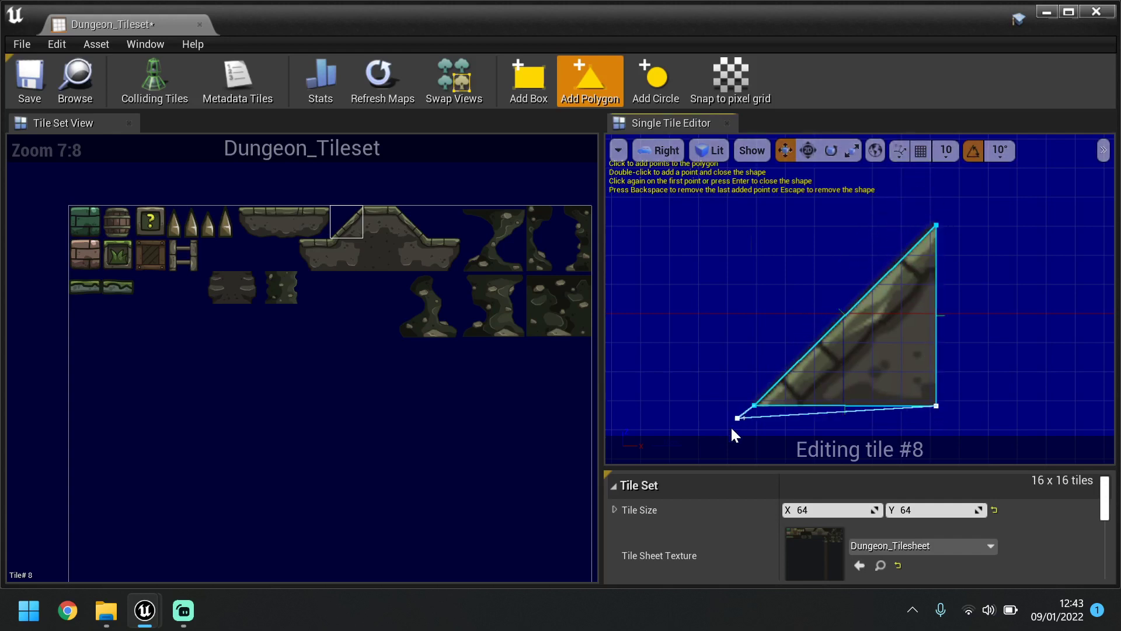
{"action": "left_click", "coordinate": [753, 403]}
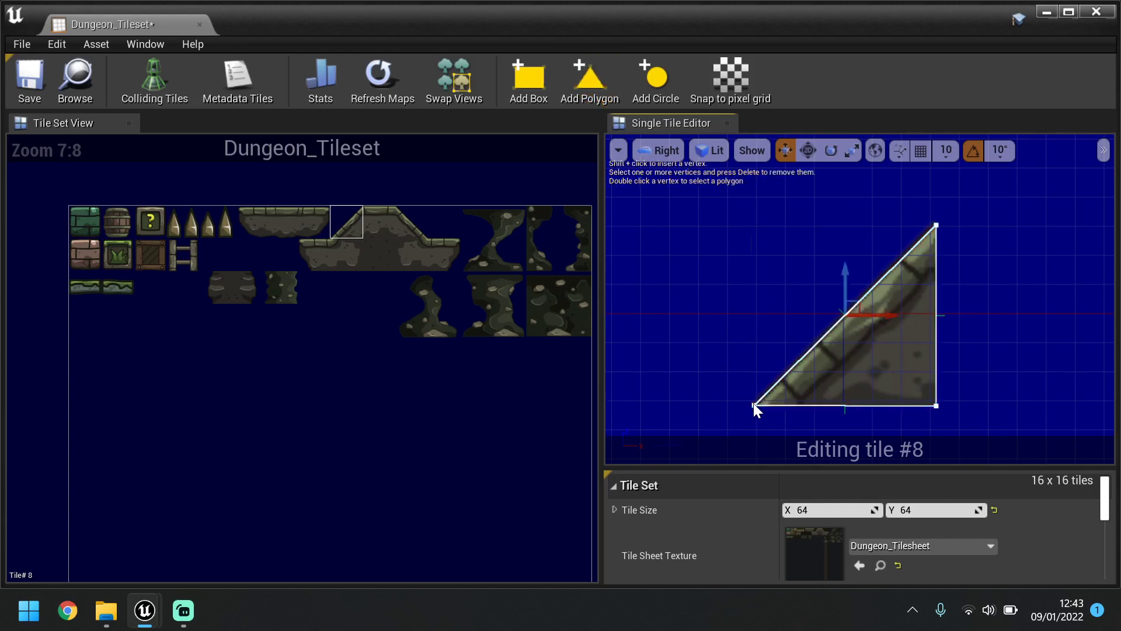
Draw a closed triangular collision polygon on tile #10 that follows the downward slope and the tile's left and bottom edges.
{"action": "left_click", "coordinate": [405, 222]}
{"action": "left_click", "coordinate": [590, 81]}
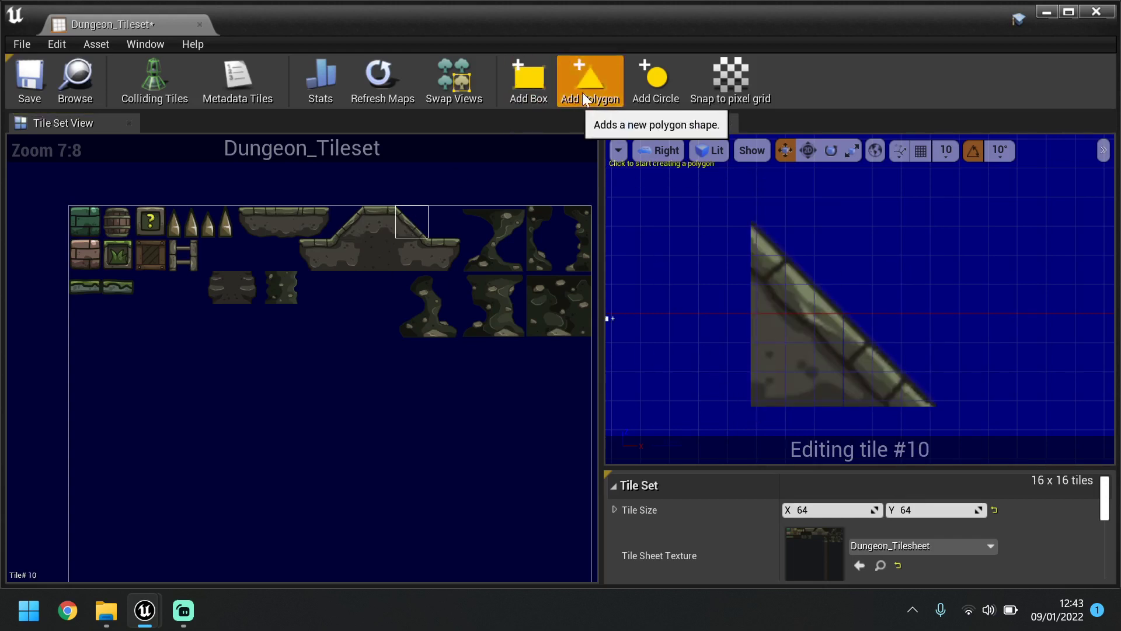
{"action": "left_click", "coordinate": [749, 222]}
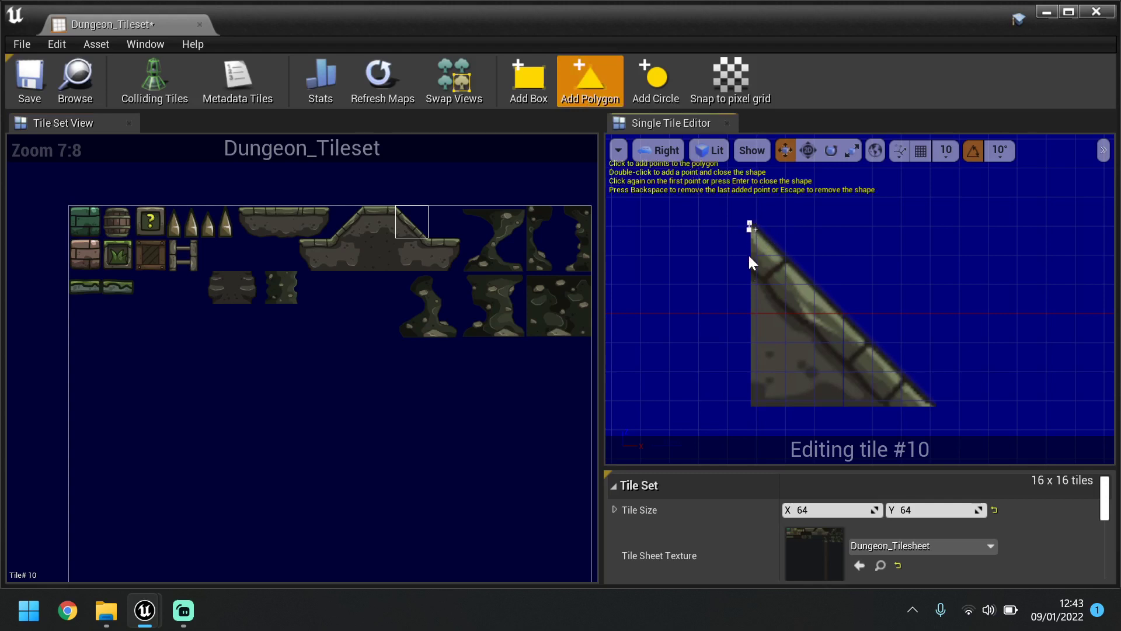
{"action": "left_click", "coordinate": [752, 406]}
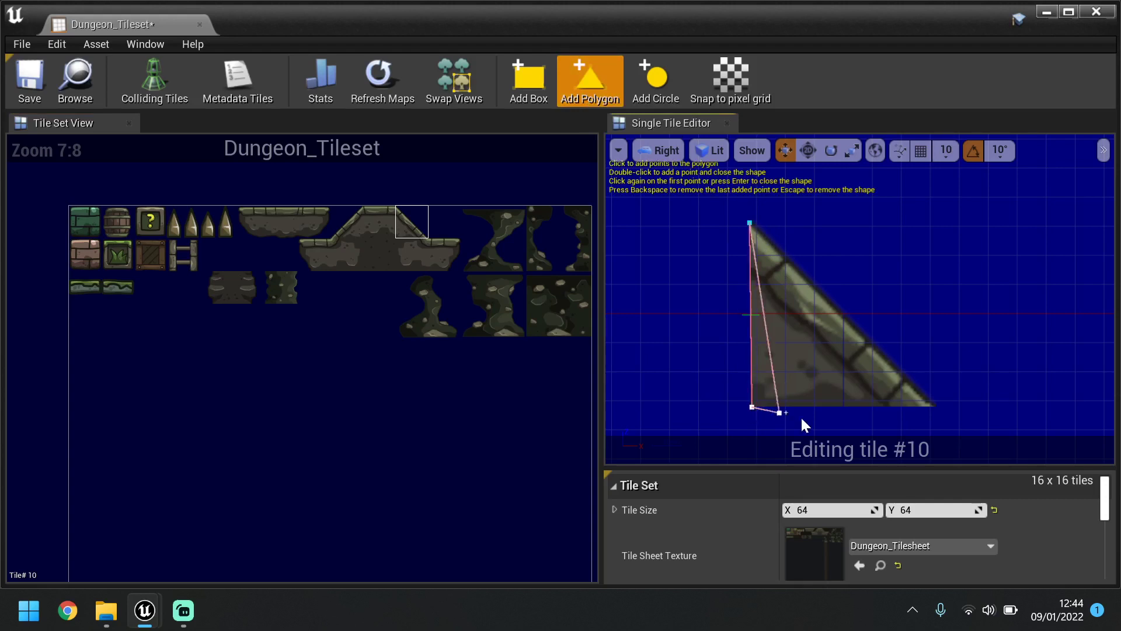
{"action": "left_click", "coordinate": [933, 406]}
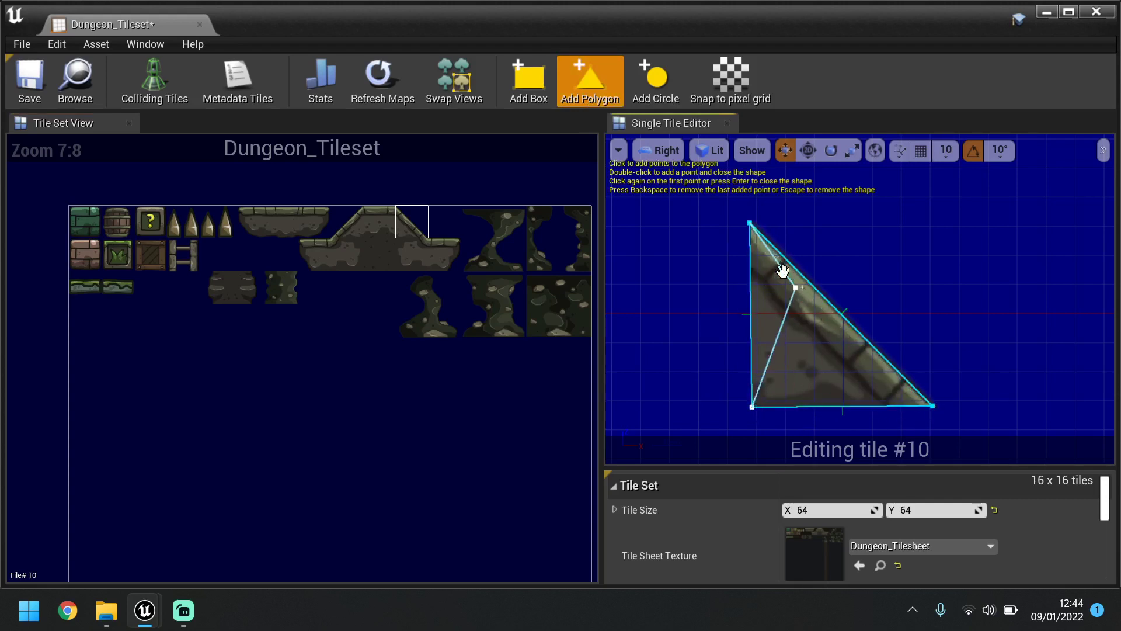
{"action": "left_click", "coordinate": [749, 223]}
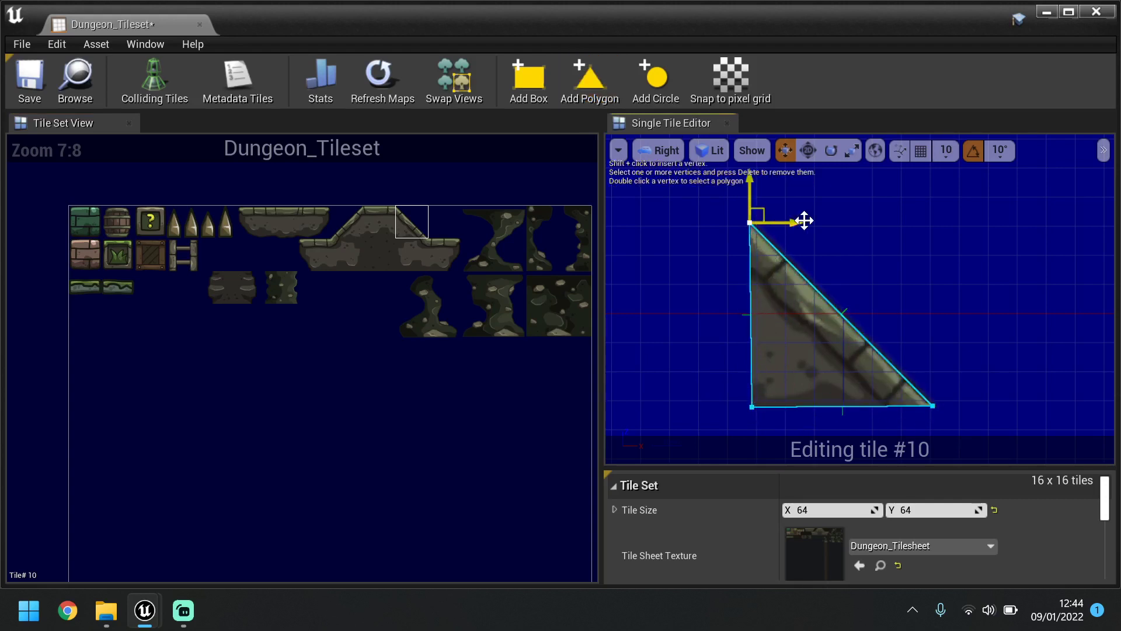
Examine the collision shapes on the raised platform's tiles and check the neighbouring dark rock tiles.
{"action": "left_click", "coordinate": [377, 222]}
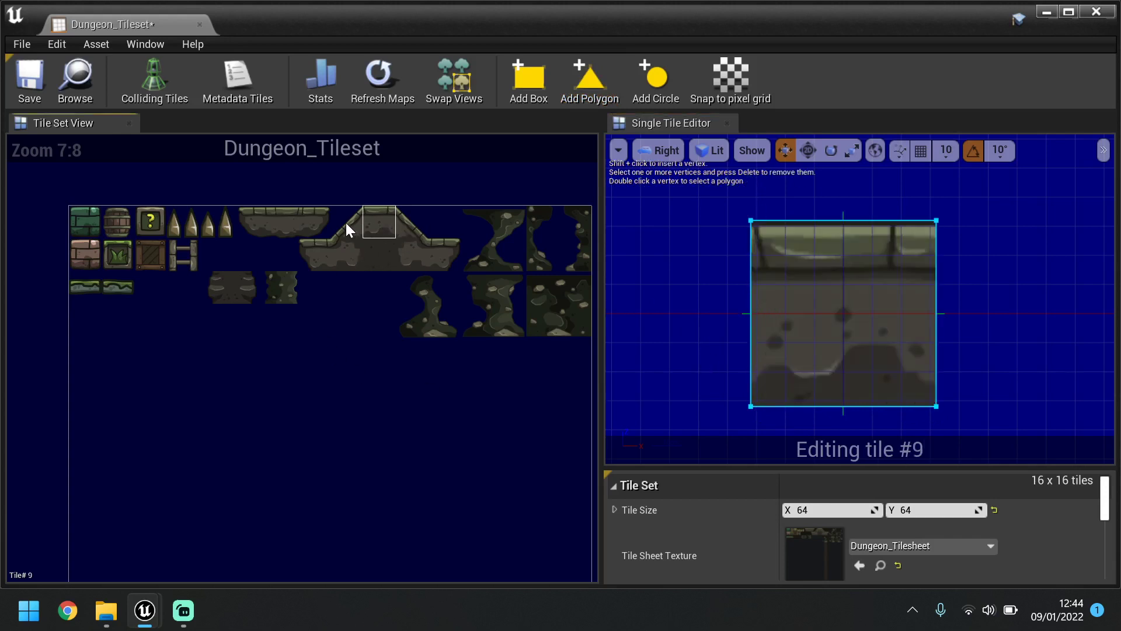
{"action": "left_click", "coordinate": [346, 223]}
{"action": "left_click", "coordinate": [340, 252]}
{"action": "left_click", "coordinate": [320, 243]}
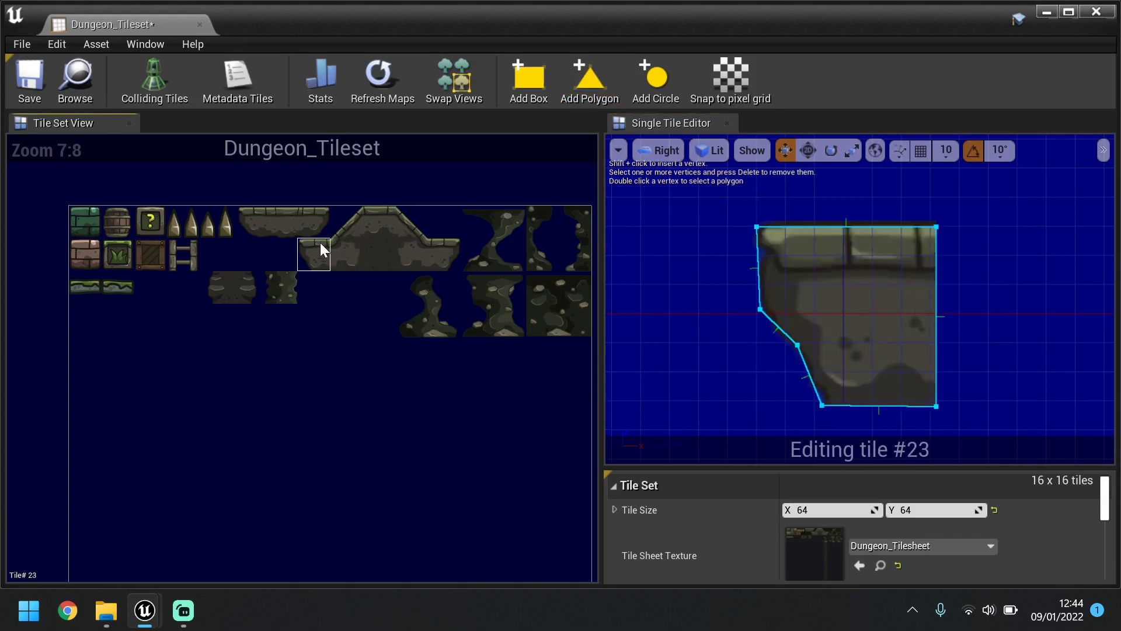
{"action": "left_click", "coordinate": [390, 256]}
{"action": "left_click", "coordinate": [415, 251]}
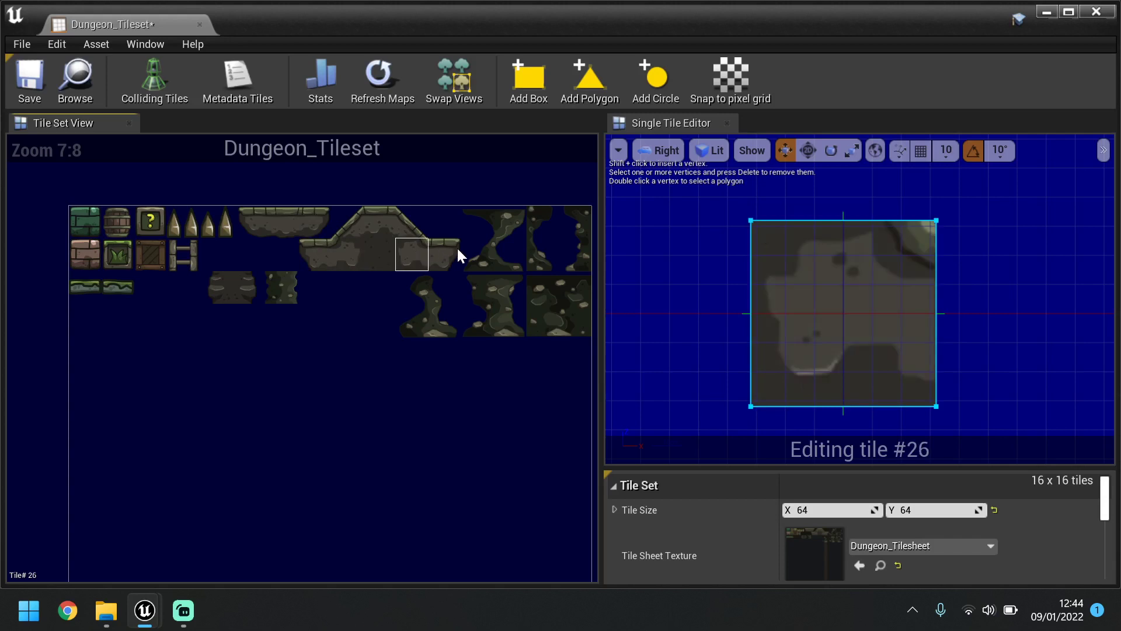
{"action": "left_click", "coordinate": [439, 239]}
{"action": "left_click", "coordinate": [403, 222]}
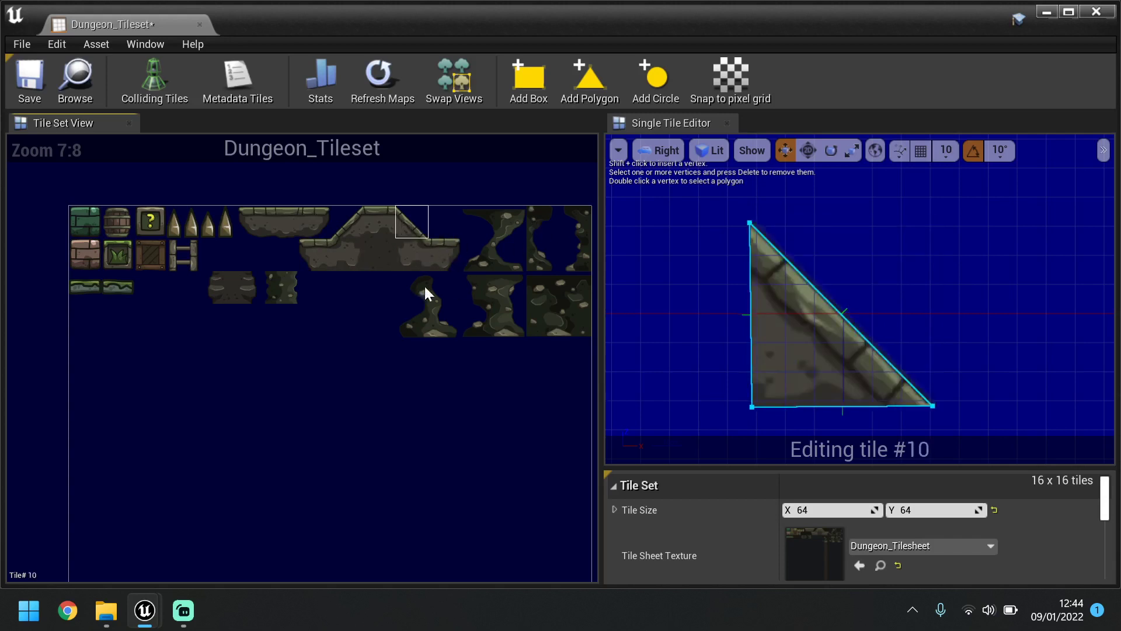
{"action": "left_click", "coordinate": [517, 245]}
{"action": "left_click", "coordinate": [544, 233]}
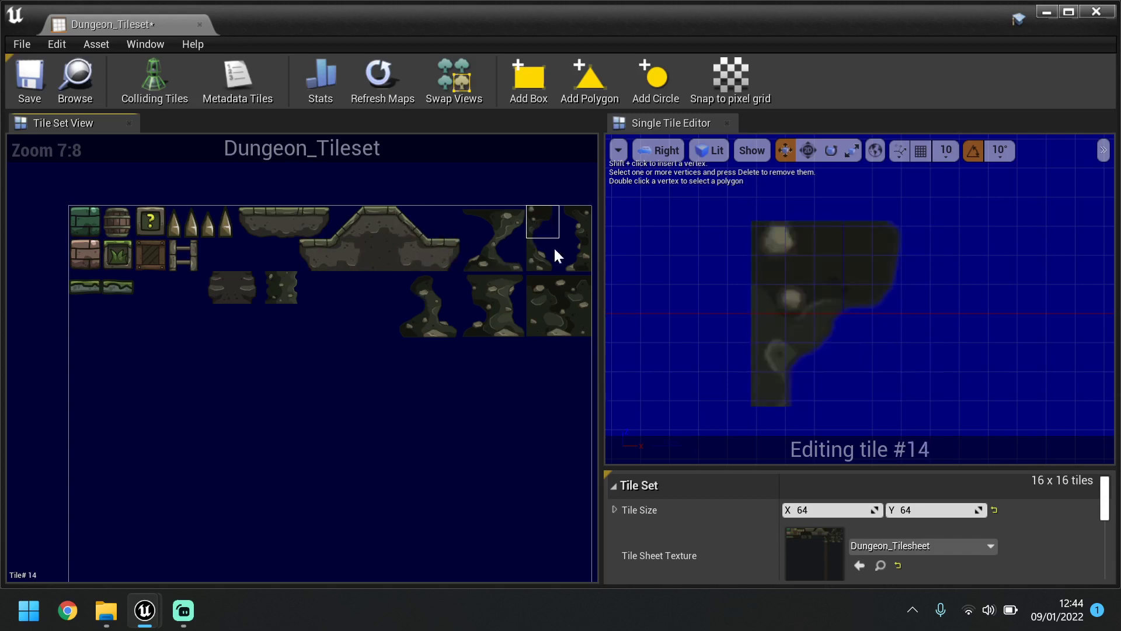
Add a box collision shape to tile #37 and pull its right edge inward to the rock's narrowest outline.
{"action": "left_click", "coordinate": [213, 287]}
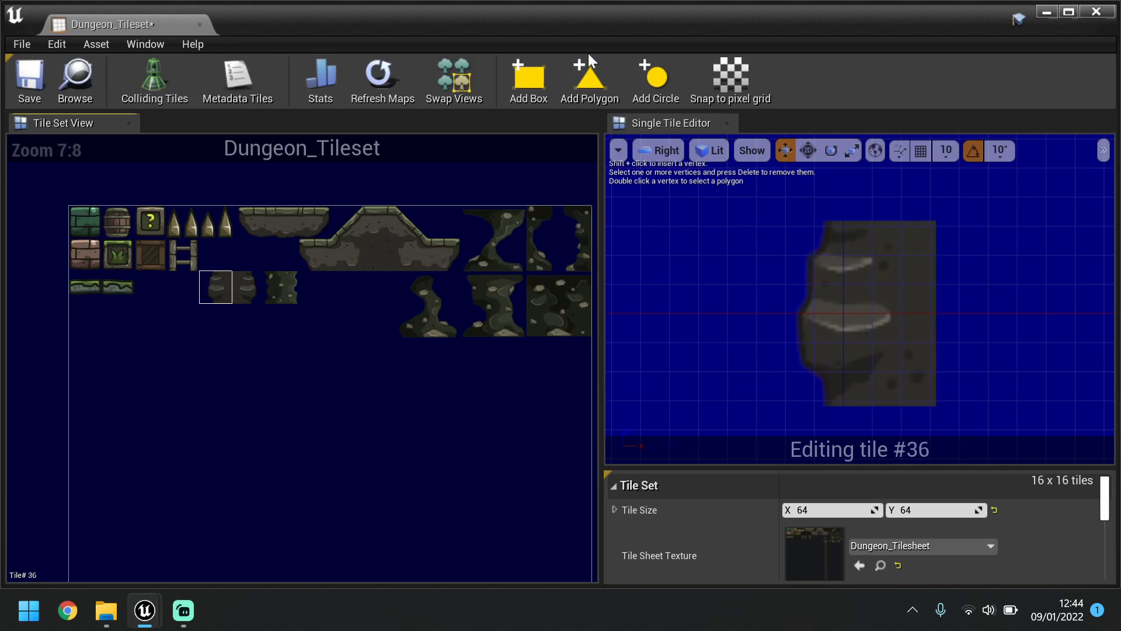
{"action": "left_click", "coordinate": [242, 297]}
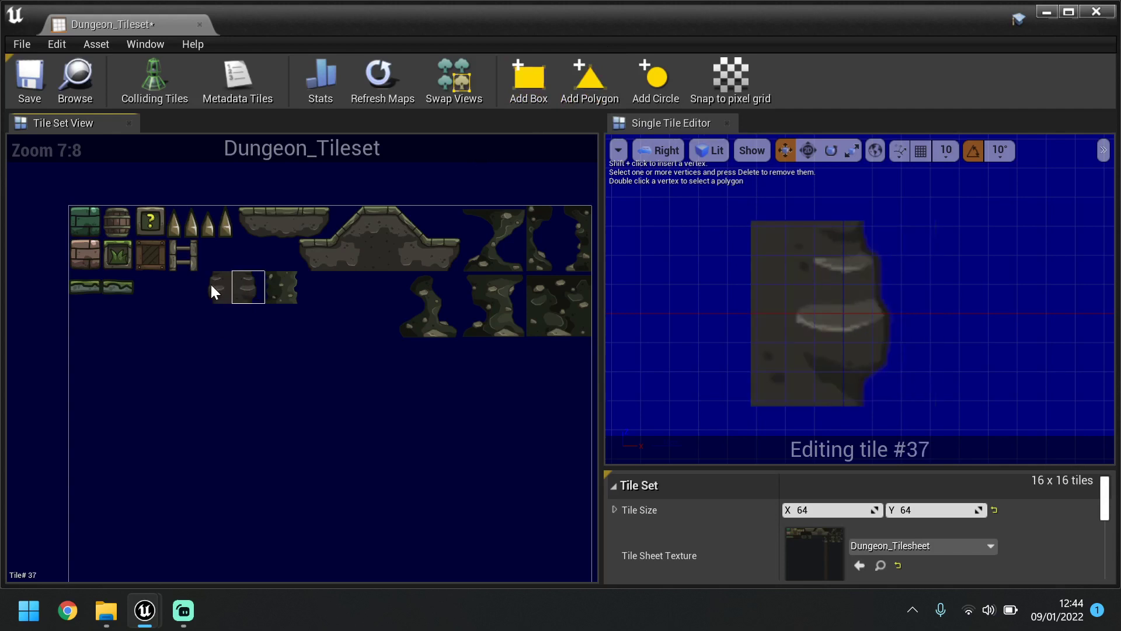
{"action": "left_click", "coordinate": [213, 283]}
{"action": "left_click", "coordinate": [241, 281]}
{"action": "left_click", "coordinate": [229, 279]}
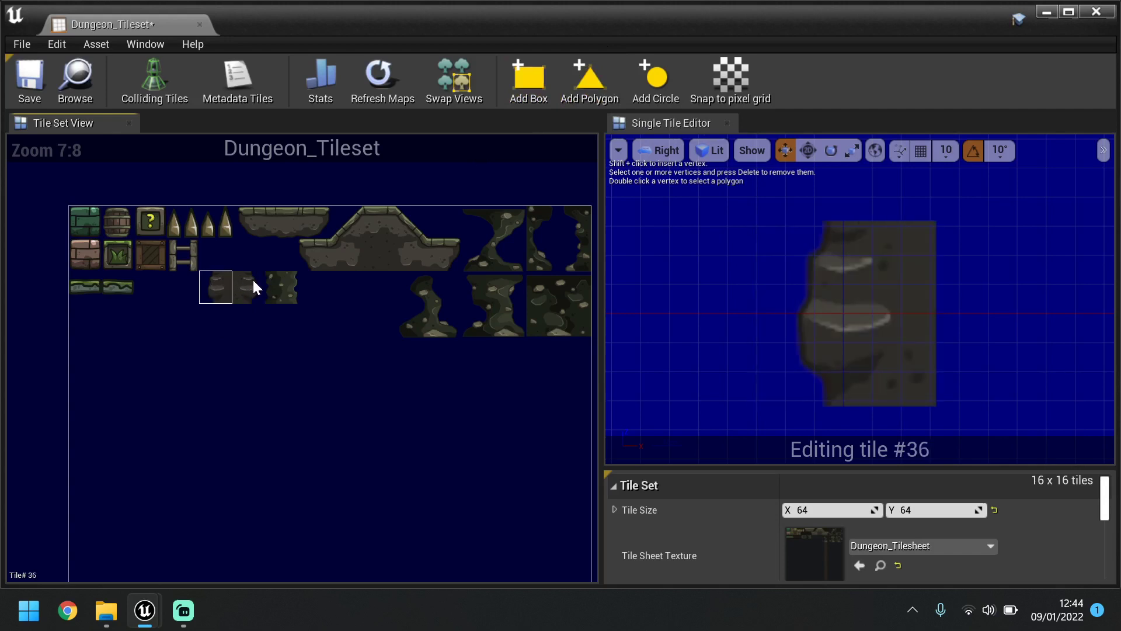
{"action": "left_click", "coordinate": [252, 278]}
{"action": "left_click", "coordinate": [517, 96]}
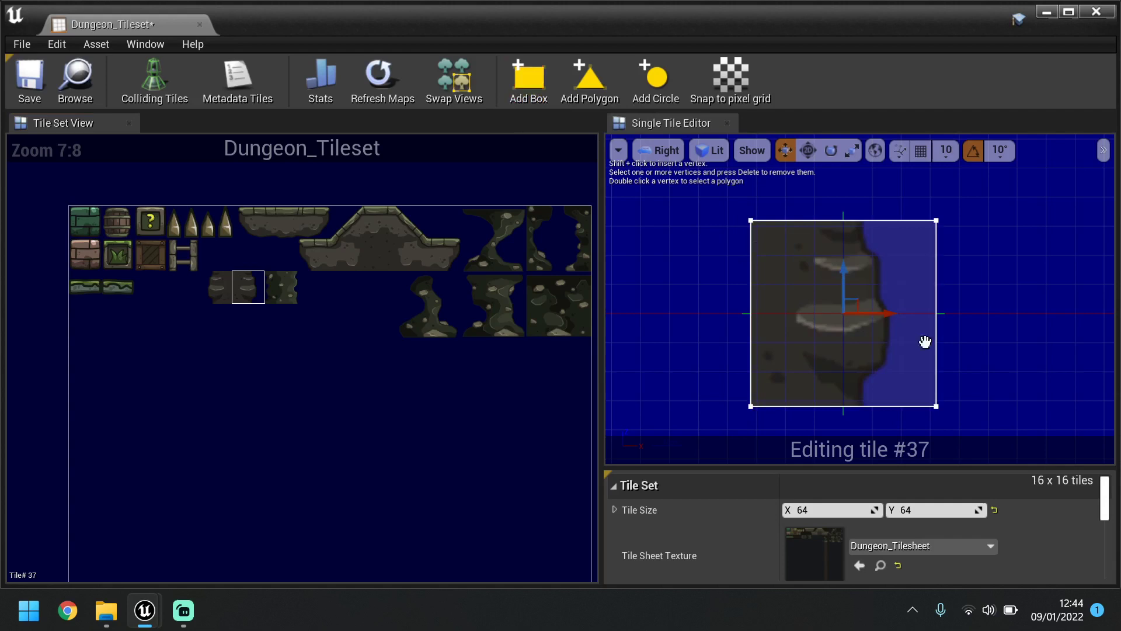
{"action": "left_click", "coordinate": [934, 296]}
{"action": "left_click_drag", "start_coordinate": [968, 312], "coordinate": [906, 318]}
{"action": "key", "text": "ctrl+z"}
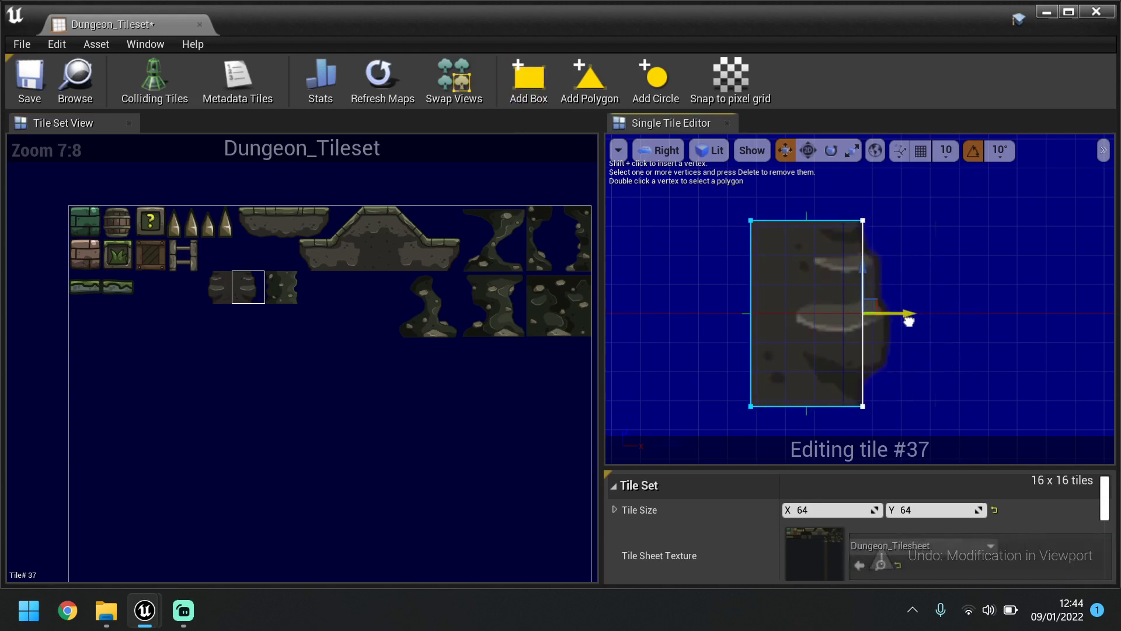
{"action": "left_click", "coordinate": [892, 292]}
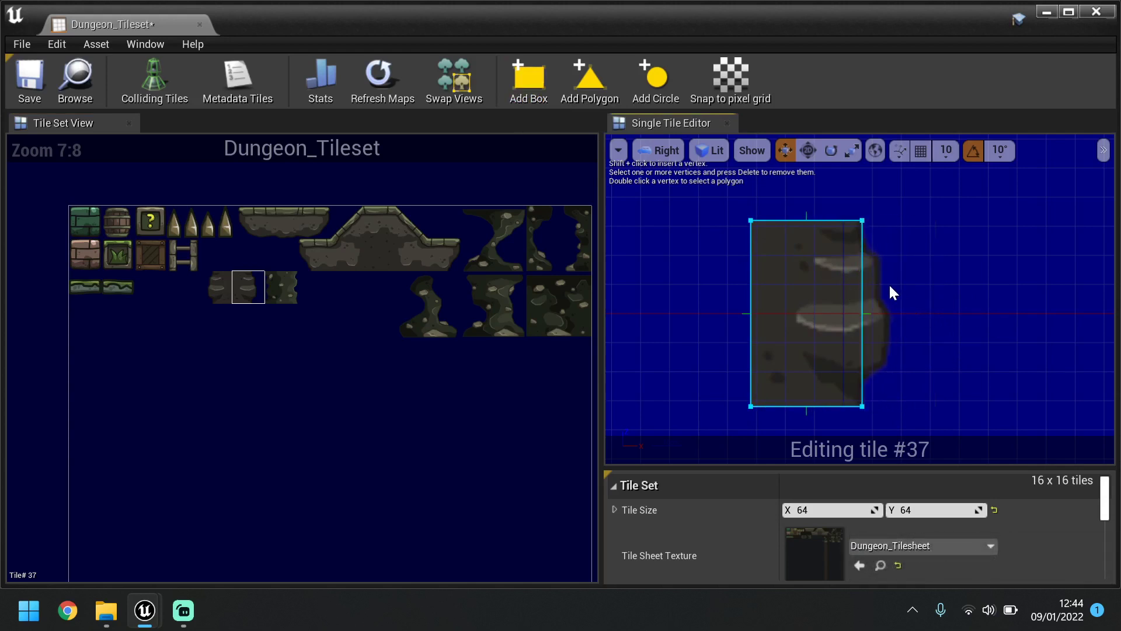
Insert three vertices on the right edge of tile #37's collision shape and shape that edge around the rock's bulge.
{"action": "left_click", "coordinate": [864, 296], "text": "shift"}
{"action": "left_click_drag", "start_coordinate": [886, 296], "coordinate": [903, 295]}
{"action": "left_click", "coordinate": [868, 362], "text": "shift"}
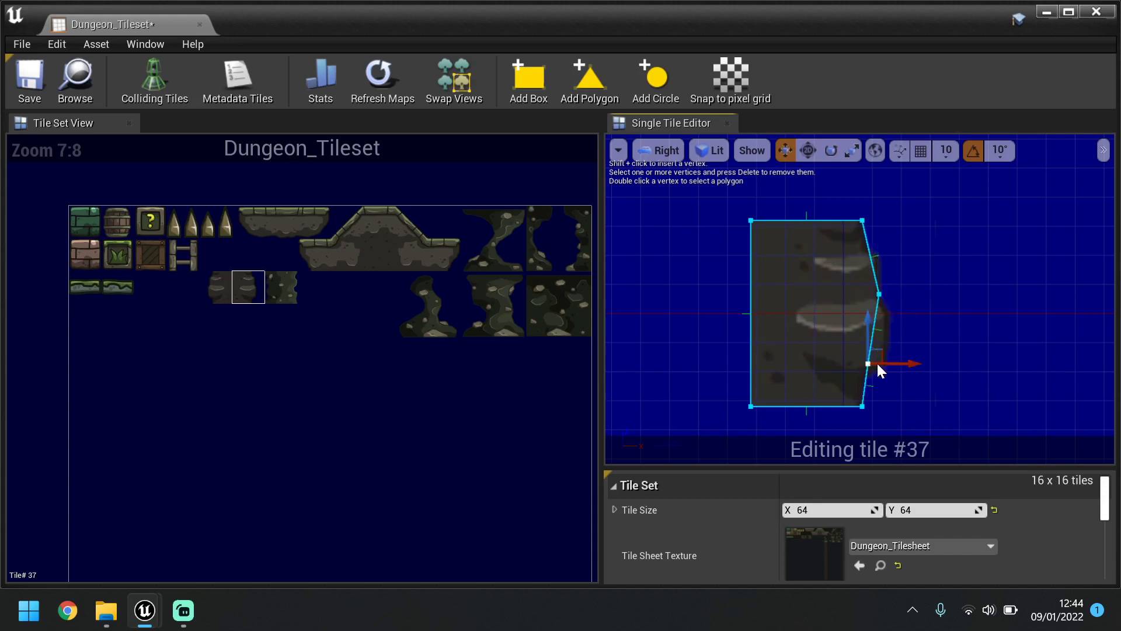
{"action": "left_click_drag", "start_coordinate": [895, 360], "coordinate": [887, 384]}
{"action": "left_click", "coordinate": [874, 383], "text": "shift"}
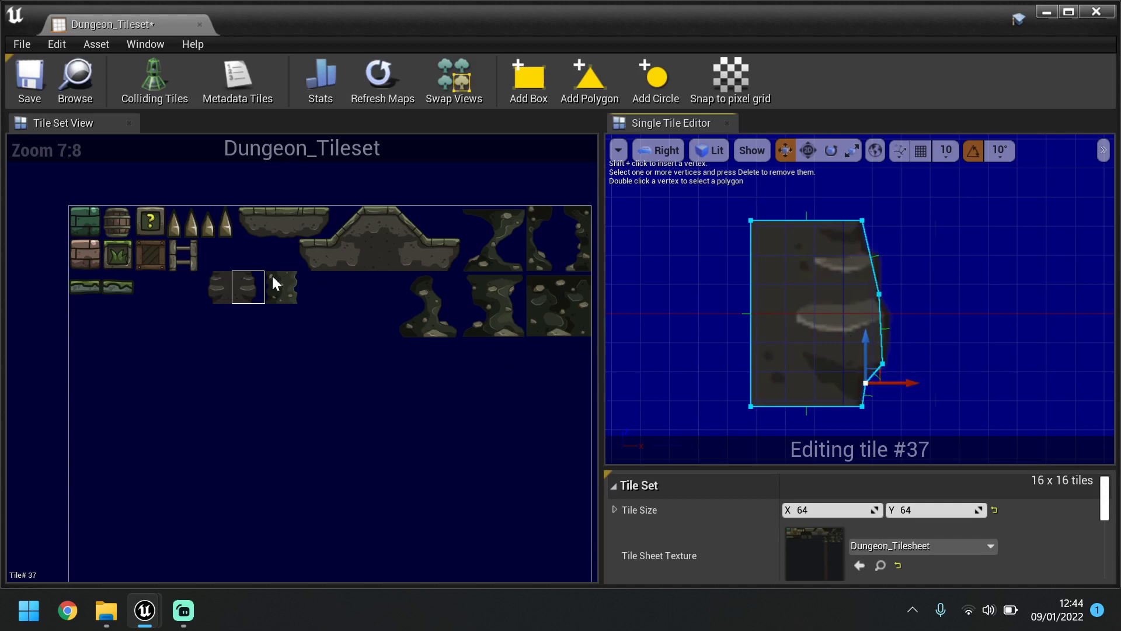
Add a box collision shape to tile #36 and pull its left edge inward to the rock's narrowest outline.
{"action": "left_click", "coordinate": [226, 283]}
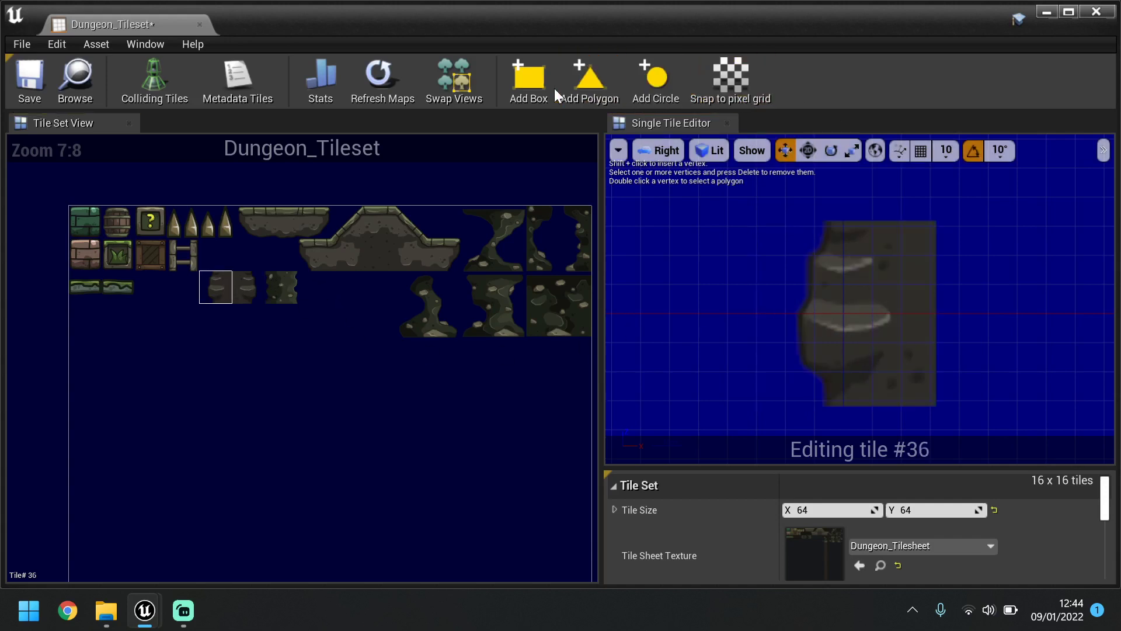
{"action": "left_click", "coordinate": [539, 86]}
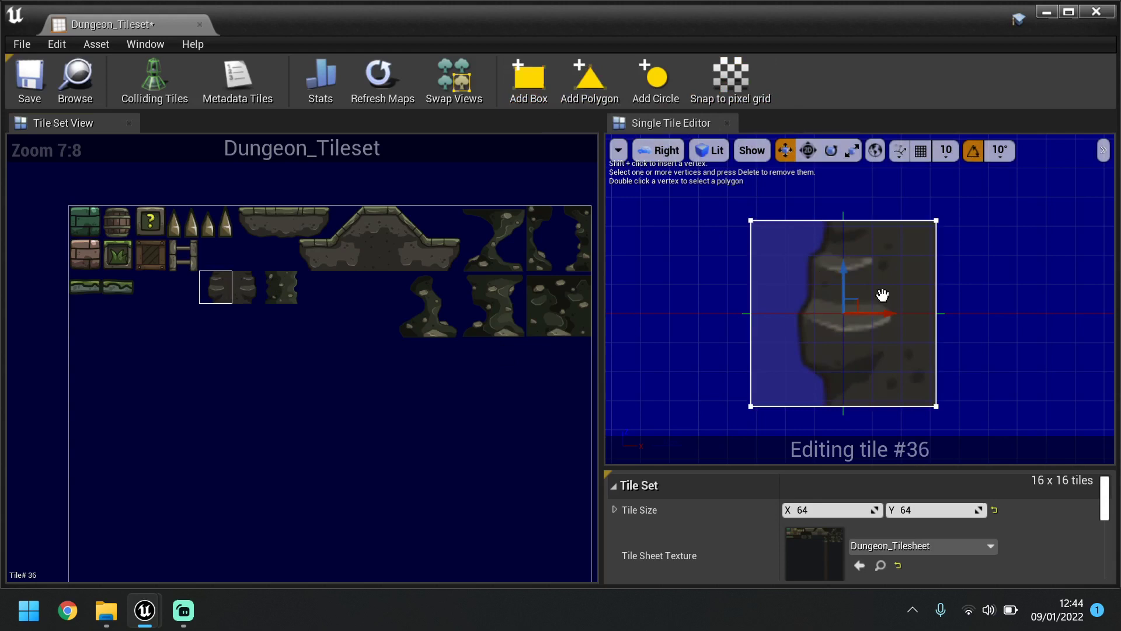
{"action": "left_click", "coordinate": [752, 294]}
{"action": "left_click_drag", "start_coordinate": [778, 304], "coordinate": [870, 311]}
{"action": "key", "text": "ctrl+z"}
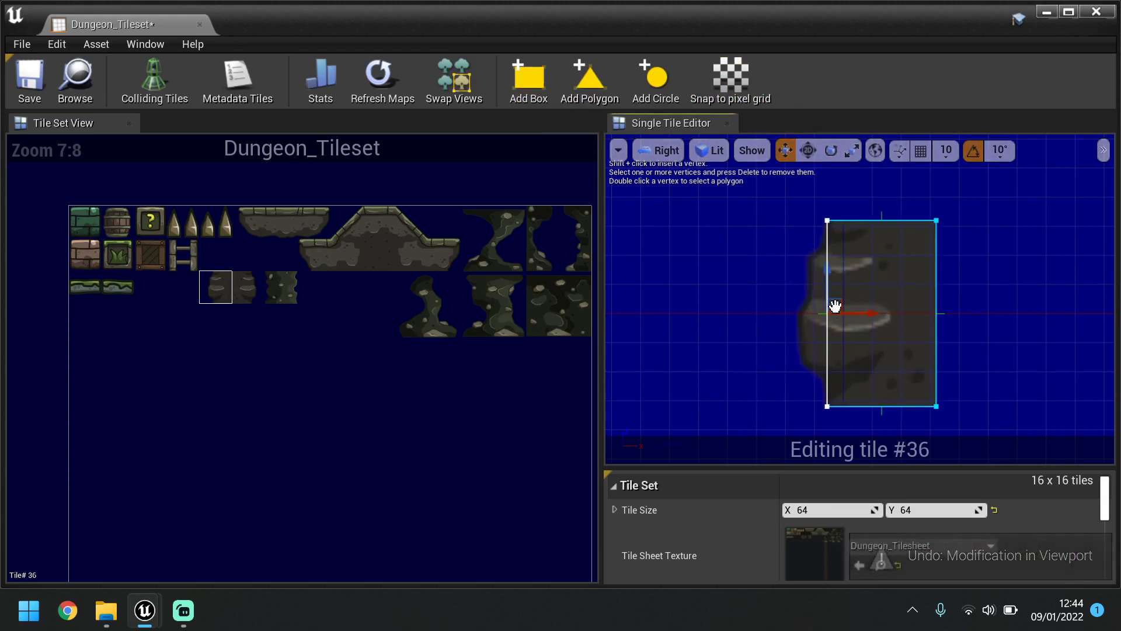
Insert two vertices on the upper and middle left edge of tile #36's collision shape and move them outward to the rock outline.
{"action": "left_click", "coordinate": [828, 257], "text": "shift"}
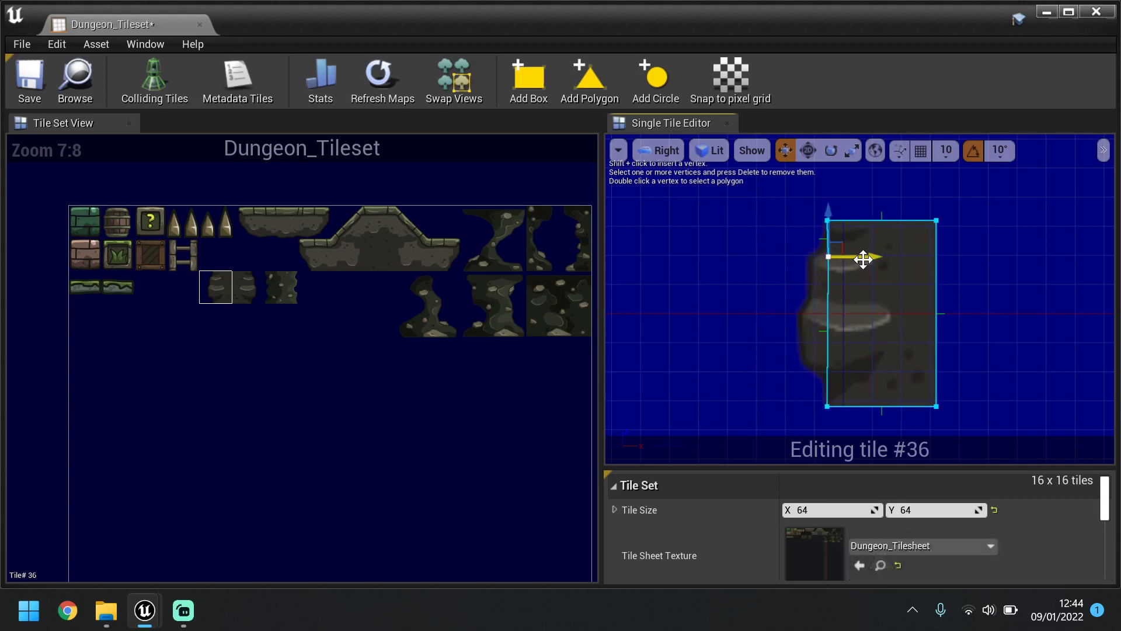
{"action": "left_click_drag", "start_coordinate": [861, 257], "coordinate": [850, 260]}
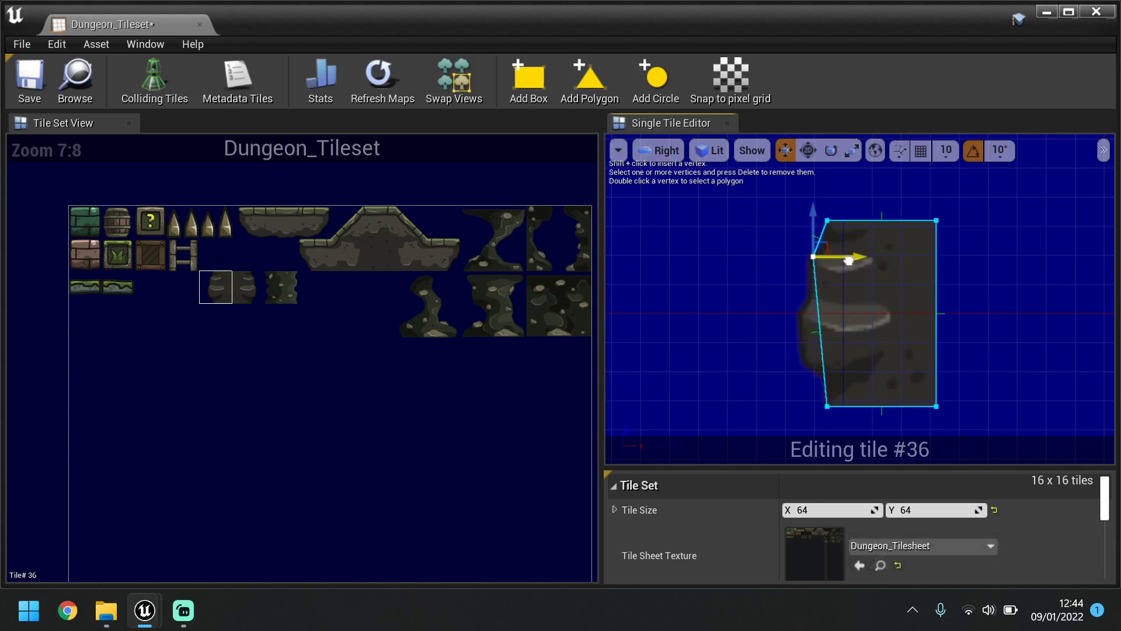
{"action": "left_click", "coordinate": [821, 325], "text": "shift"}
{"action": "left_click_drag", "start_coordinate": [851, 322], "coordinate": [835, 321]}
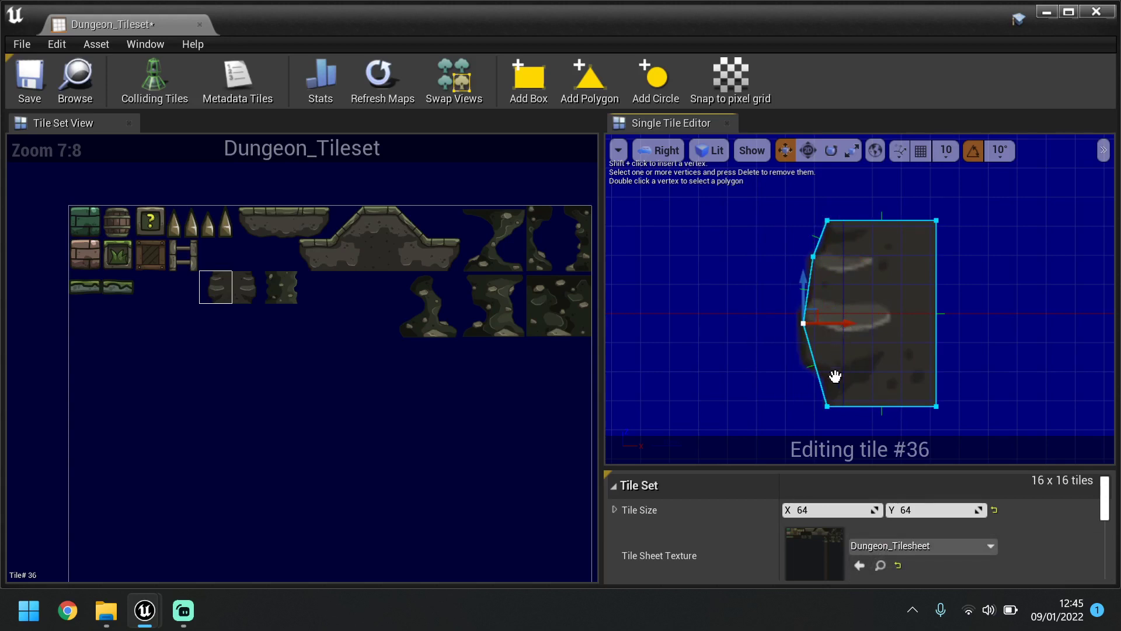
Insert two vertices on the lower left edge of tile #36's collision shape and fit them to the rock's lower bulge.
{"action": "left_click", "coordinate": [819, 379], "text": "shift"}
{"action": "left_click_drag", "start_coordinate": [847, 379], "coordinate": [836, 378]}
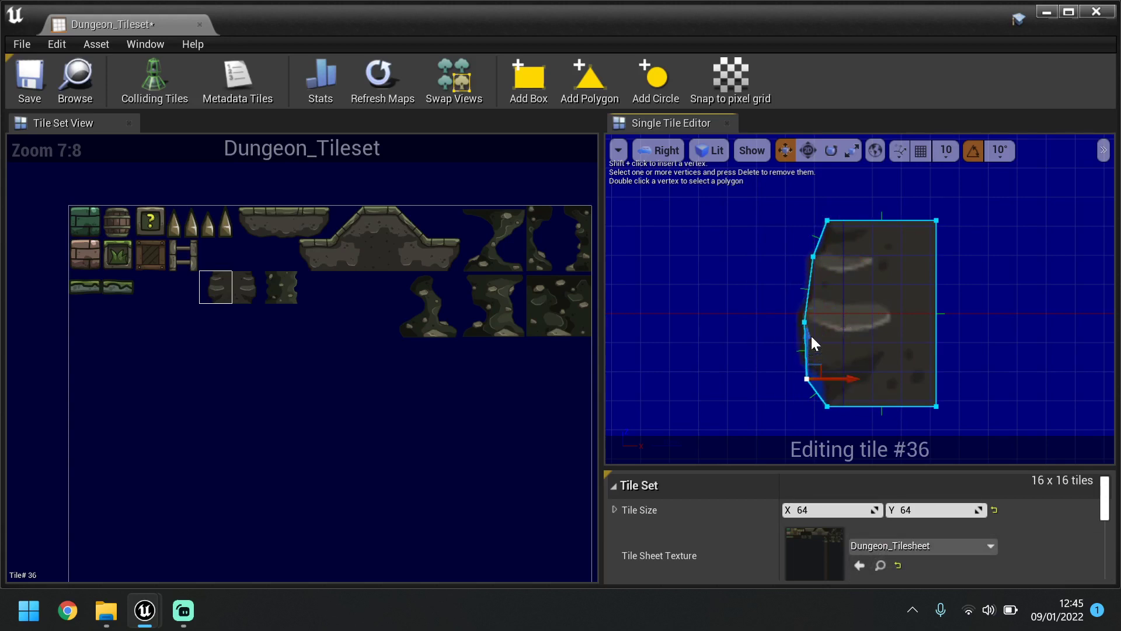
{"action": "key", "text": "ctrl+z"}
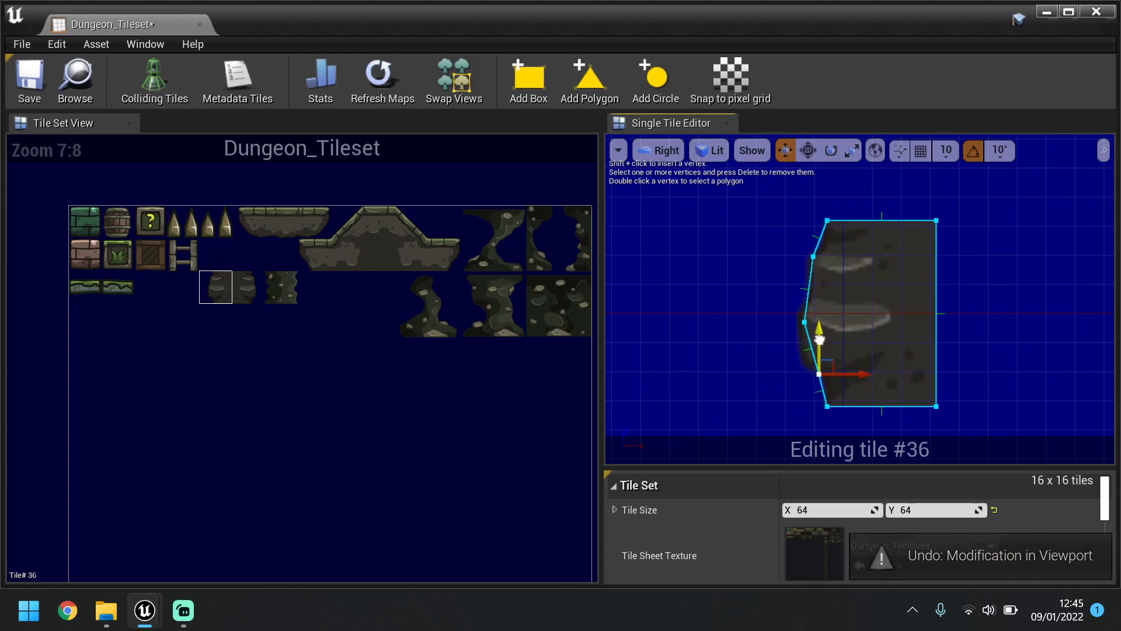
{"action": "mouse_move", "coordinate": [834, 376]}
{"action": "left_mouse_down"}
{"action": "mouse_move", "coordinate": [818, 375]}
{"action": "mouse_move", "coordinate": [852, 379]}
{"action": "left_mouse_up"}
{"action": "left_click", "coordinate": [819, 383], "text": "shift"}
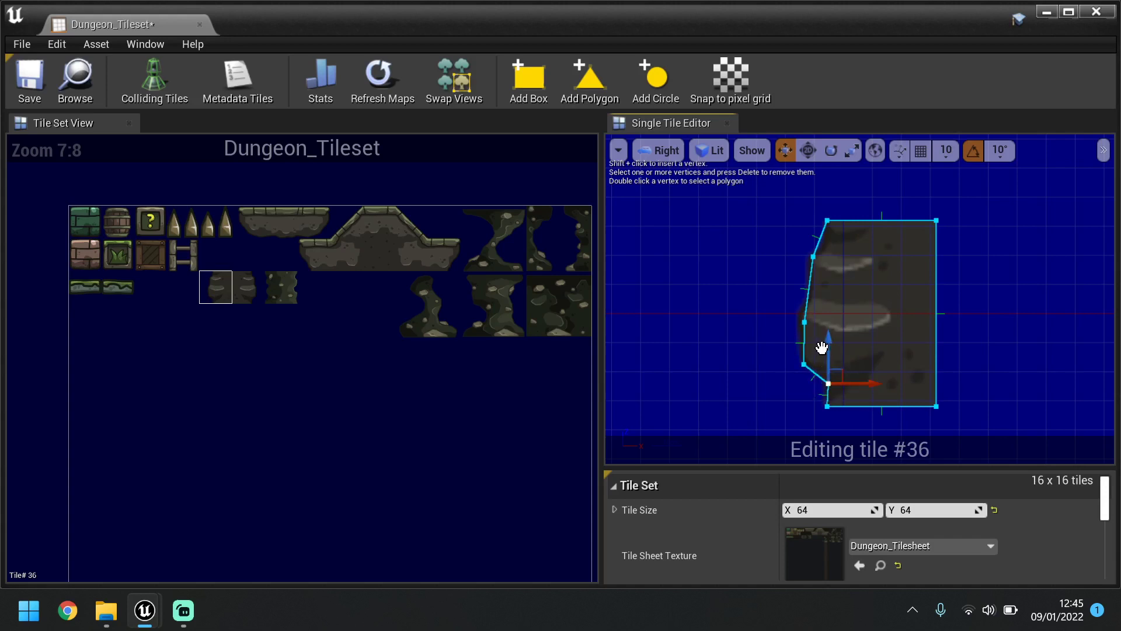
Raise the lowest inserted vertex on the left edge of tile #36's collision shape to fit the rock outline.
{"action": "left_click_drag", "start_coordinate": [829, 344], "coordinate": [829, 333]}
{"action": "mouse_move", "coordinate": [868, 373]}
{"action": "left_mouse_down"}
{"action": "mouse_move", "coordinate": [859, 373]}
{"action": "mouse_move", "coordinate": [869, 374]}
{"action": "left_mouse_up"}
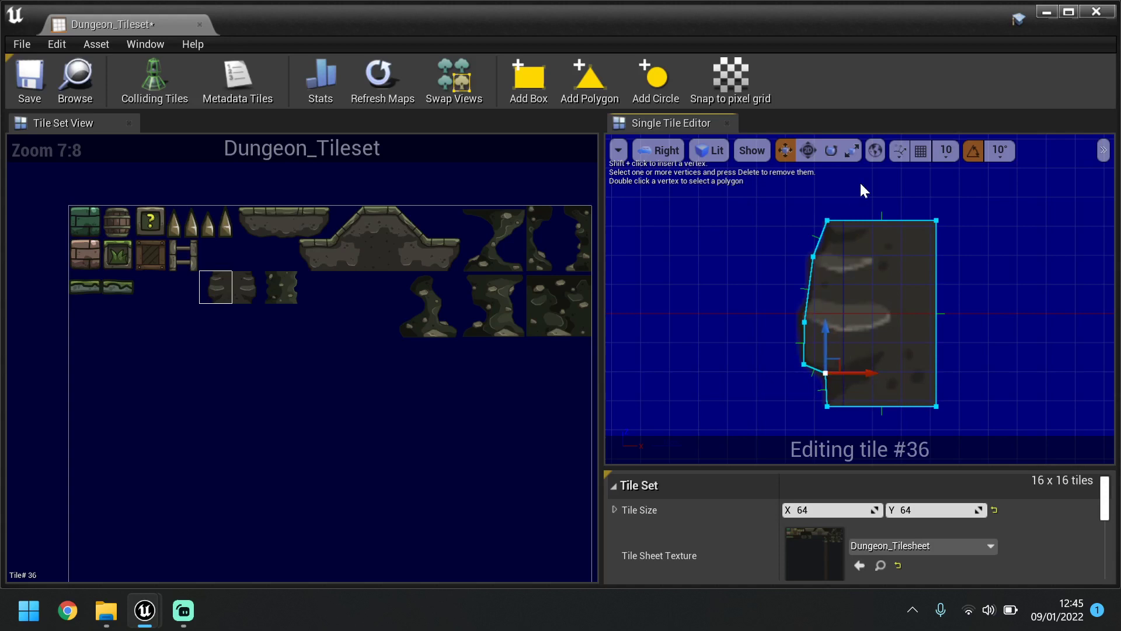
{"action": "left_click", "coordinate": [1044, 261]}
Check the rock, crate and ladder tiles for their collision shapes and save the Dungeon_Tileset.
{"action": "left_click", "coordinate": [254, 283]}
{"action": "left_click", "coordinate": [212, 280]}
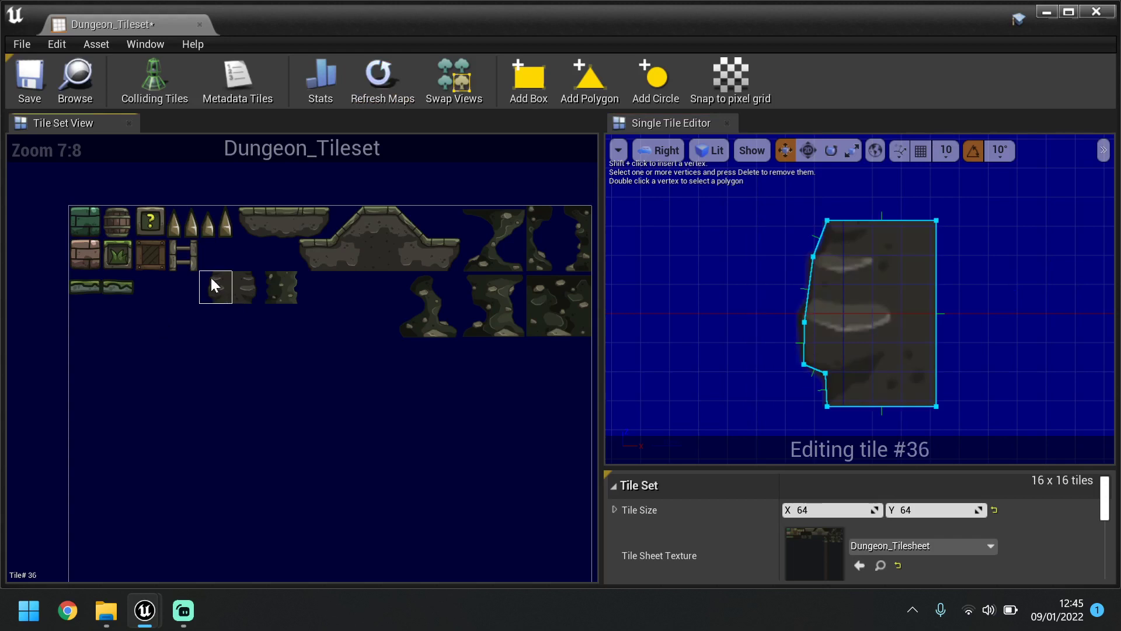
{"action": "left_click", "coordinate": [152, 261]}
{"action": "left_click", "coordinate": [188, 258]}
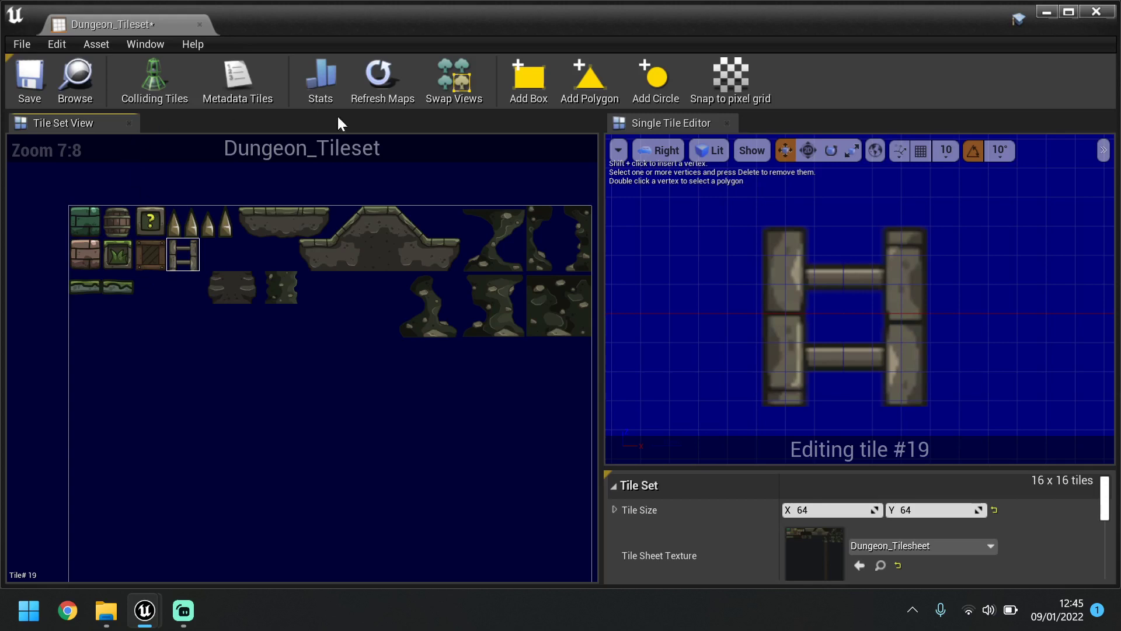
{"action": "left_click", "coordinate": [33, 67]}
Review the collision shapes of the floating platform and raised slope tiles, then close the tileset.
{"action": "left_click", "coordinate": [260, 223]}
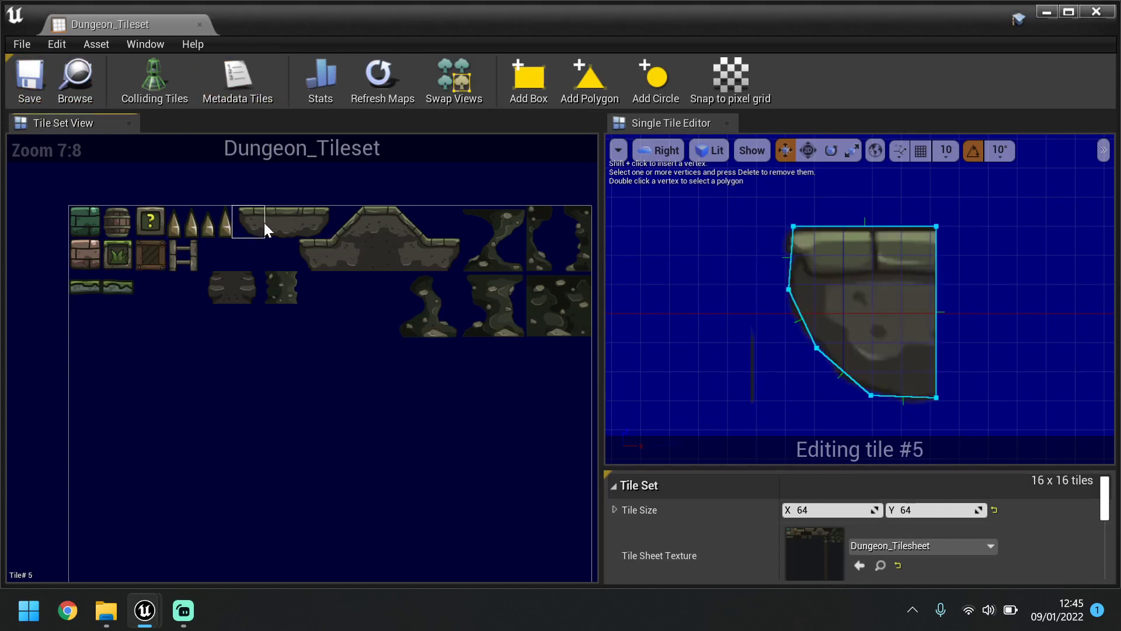
{"action": "left_click", "coordinate": [280, 221]}
{"action": "left_click", "coordinate": [313, 231]}
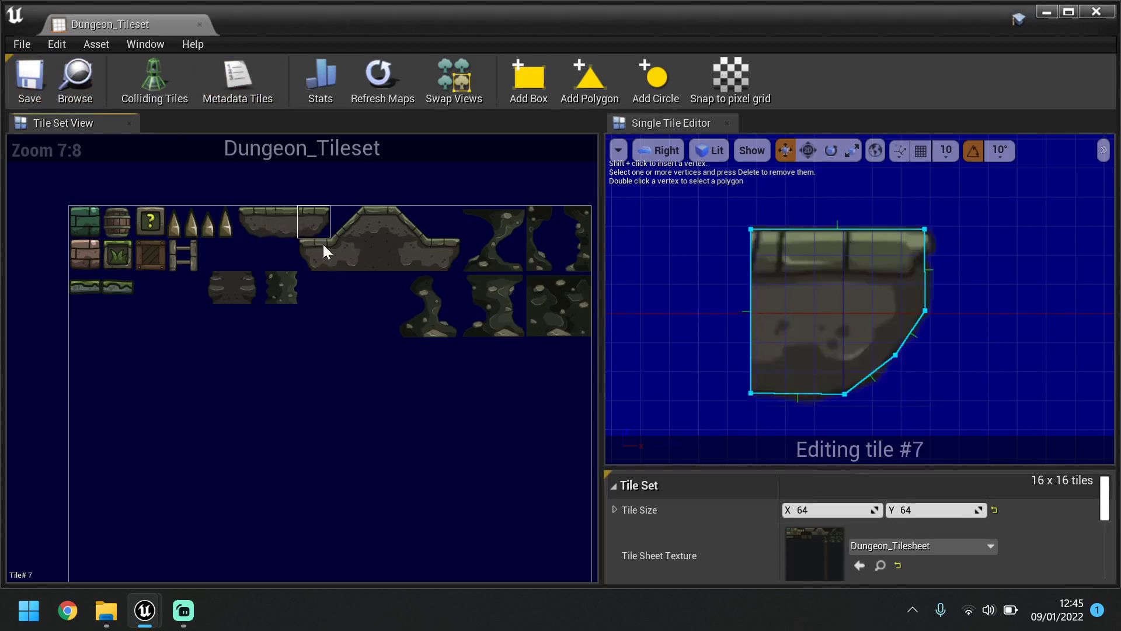
{"action": "left_click", "coordinate": [336, 258]}
{"action": "left_click", "coordinate": [377, 218]}
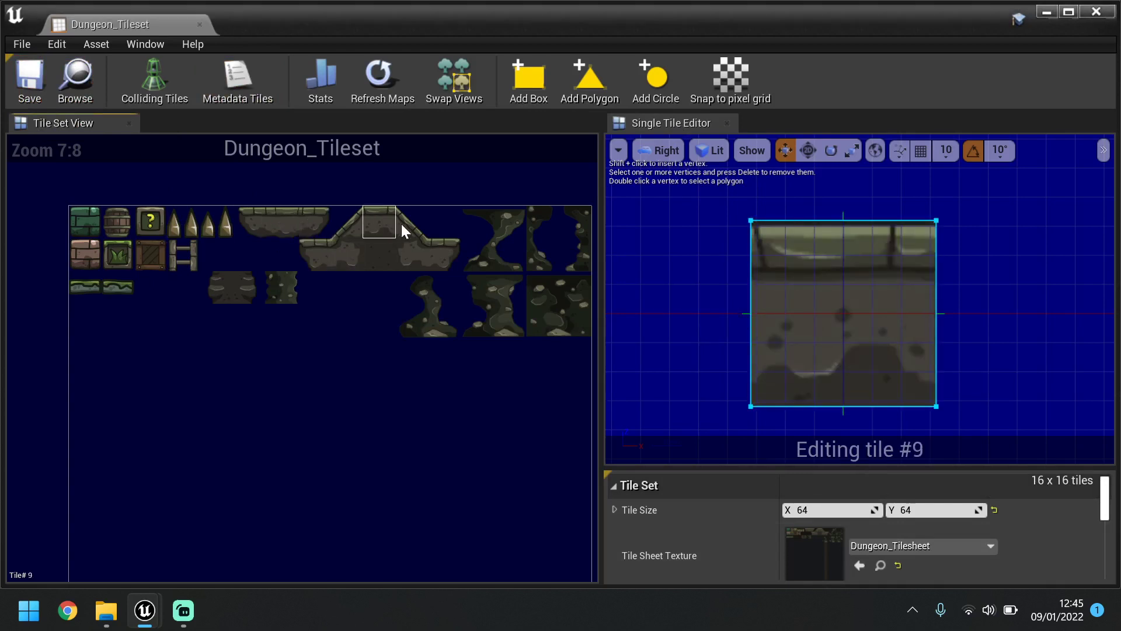
{"action": "left_click", "coordinate": [401, 224]}
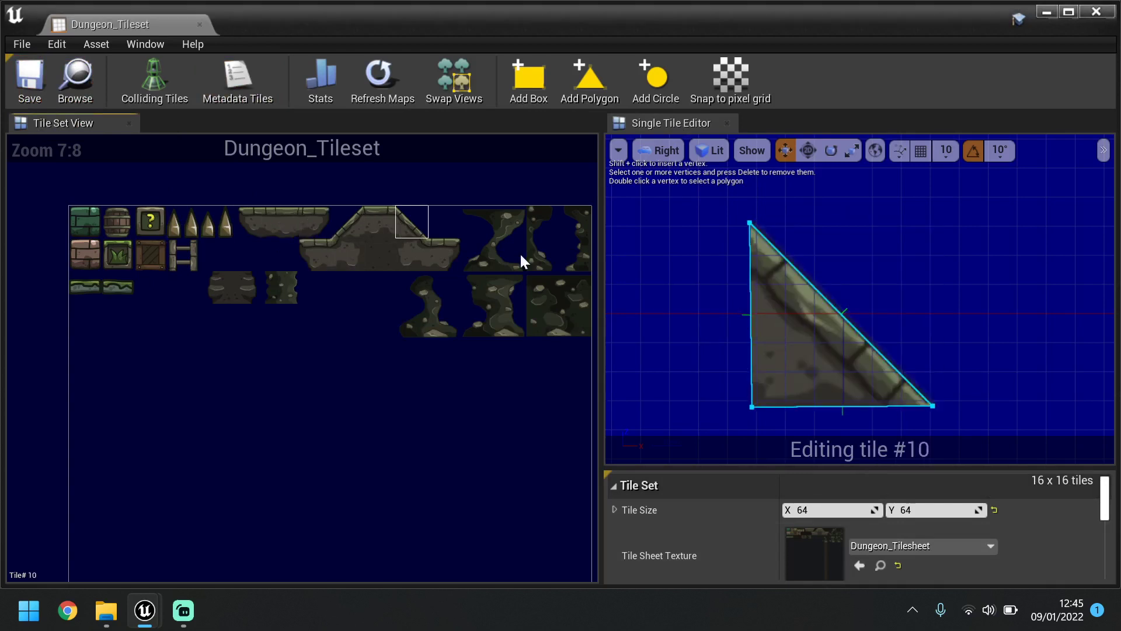
{"action": "left_click", "coordinate": [1096, 13]}
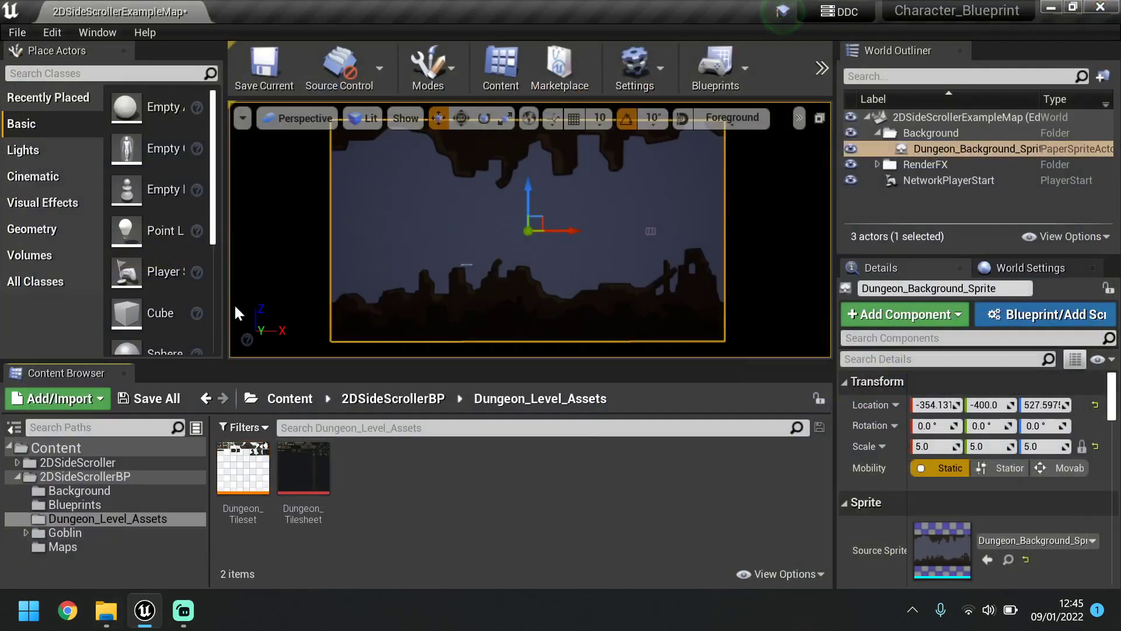
Deselect the background sprite and create a Paper2D Tile Map in the Dungeon_Level_Assets folder.
{"action": "left_click", "coordinate": [259, 232]}
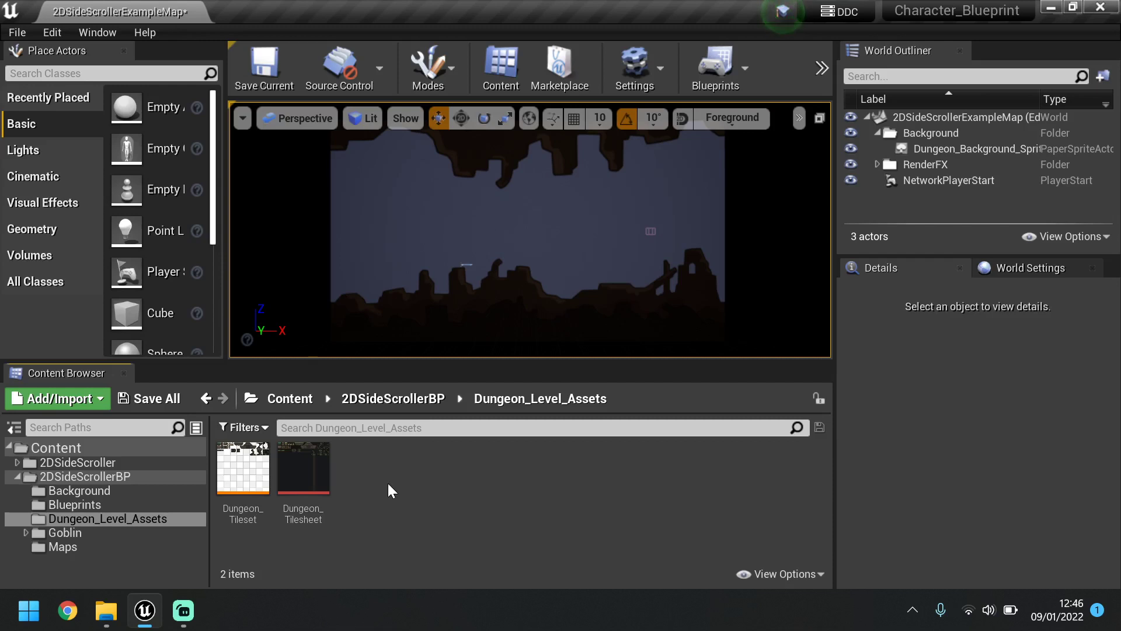
{"action": "right_click", "coordinate": [387, 483]}
{"action": "mouse_move", "coordinate": [390, 486]}
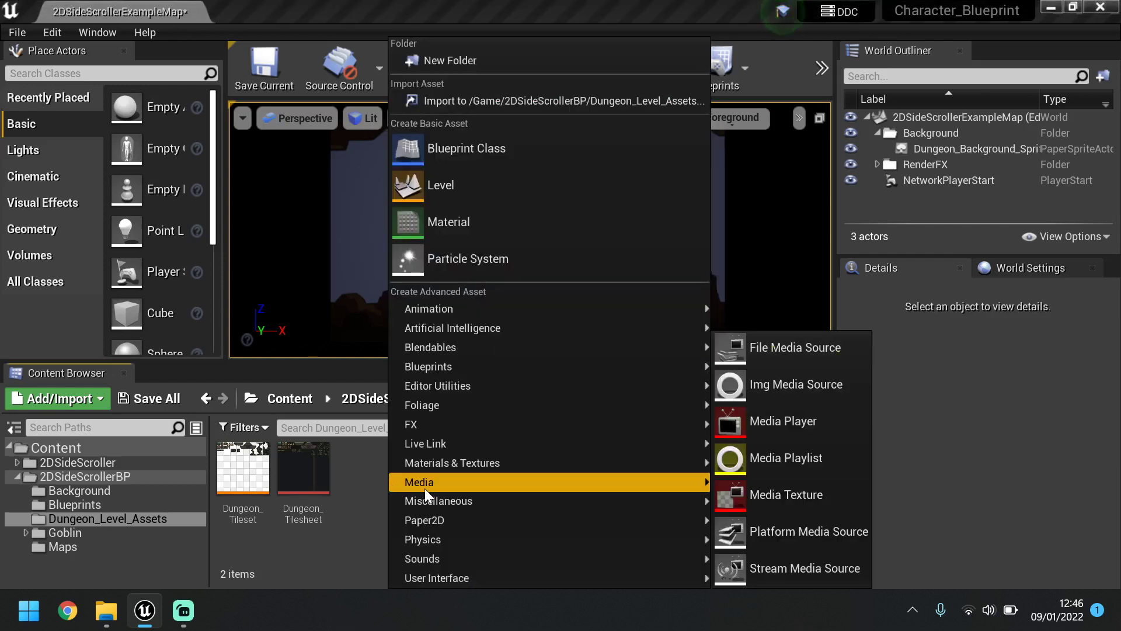
{"action": "mouse_move", "coordinate": [468, 524]}
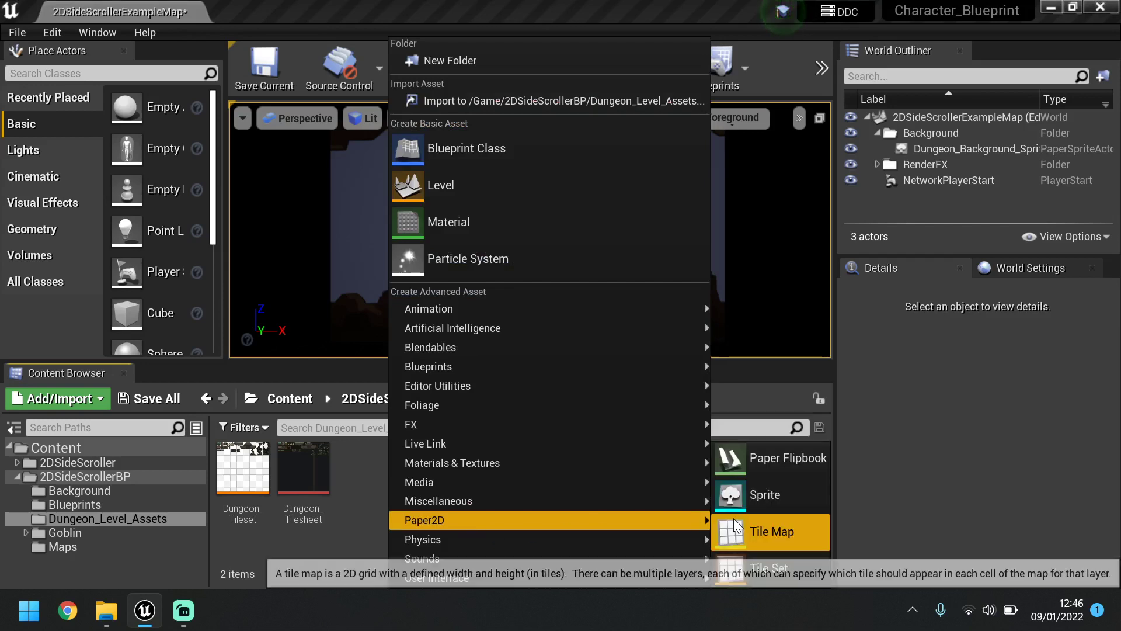
{"action": "left_click", "coordinate": [787, 543]}
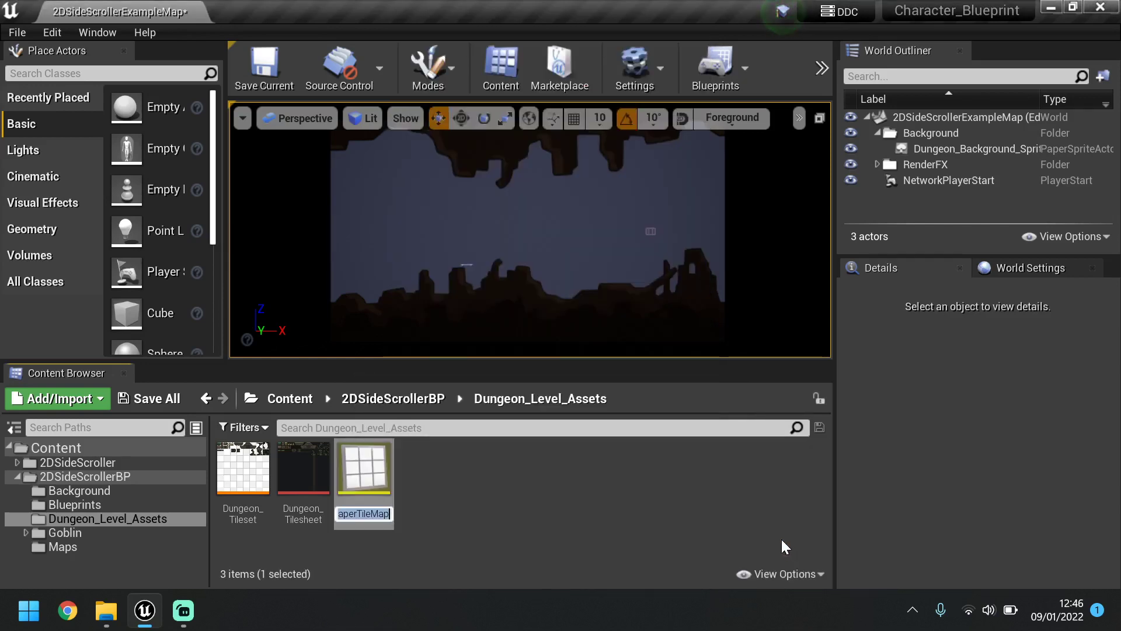
Name the new tile map Dungeon_Level_01_TileMap.
{"action": "key", "text": "BackSpace"}
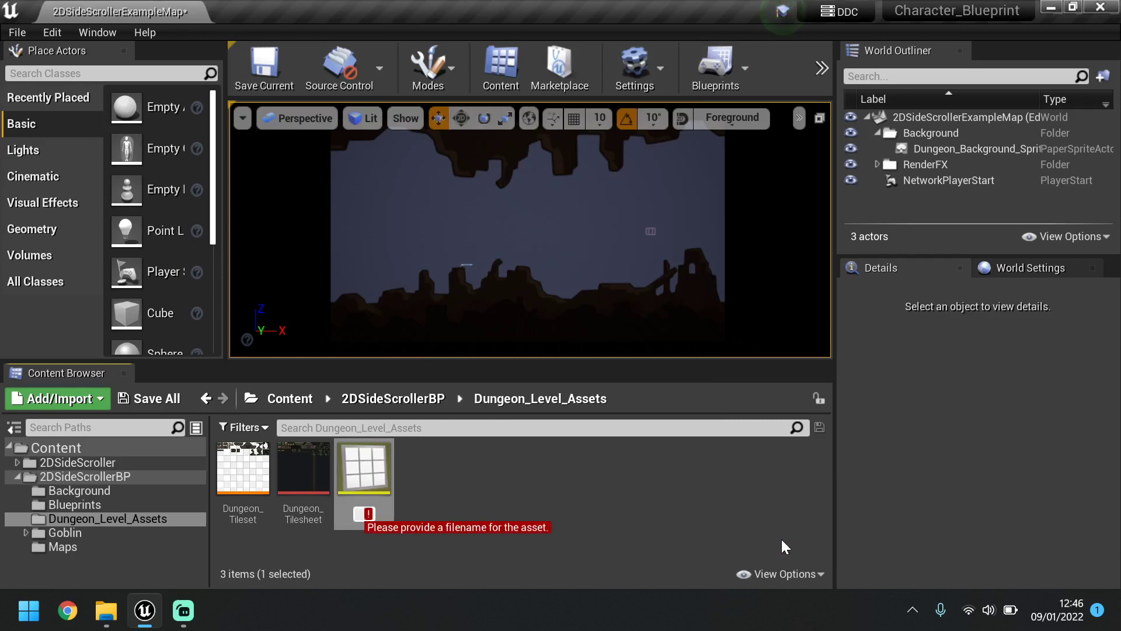
{"action": "type", "text": "Dunge"}
{"action": "type", "text": "on"}
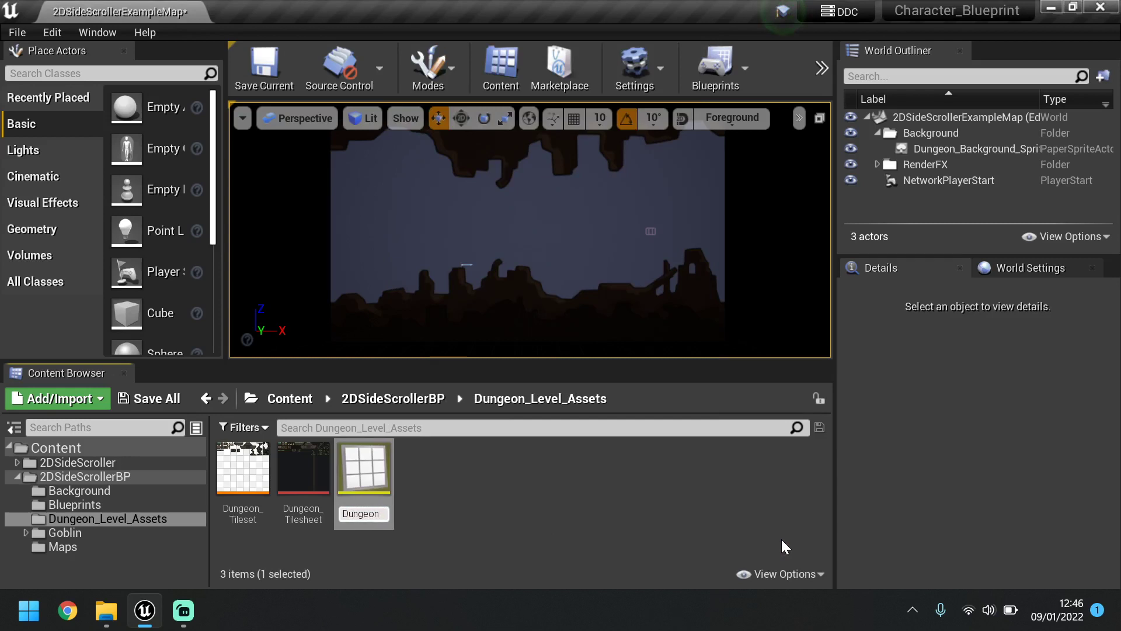
{"action": "type", "text": "_Level"}
{"action": "type", "text": "_"}
{"action": "type", "text": "01"}
{"action": "type", "text": "_"}
{"action": "type", "text": "TileMa"}
{"action": "type", "text": "p"}
{"action": "key", "text": "Return"}
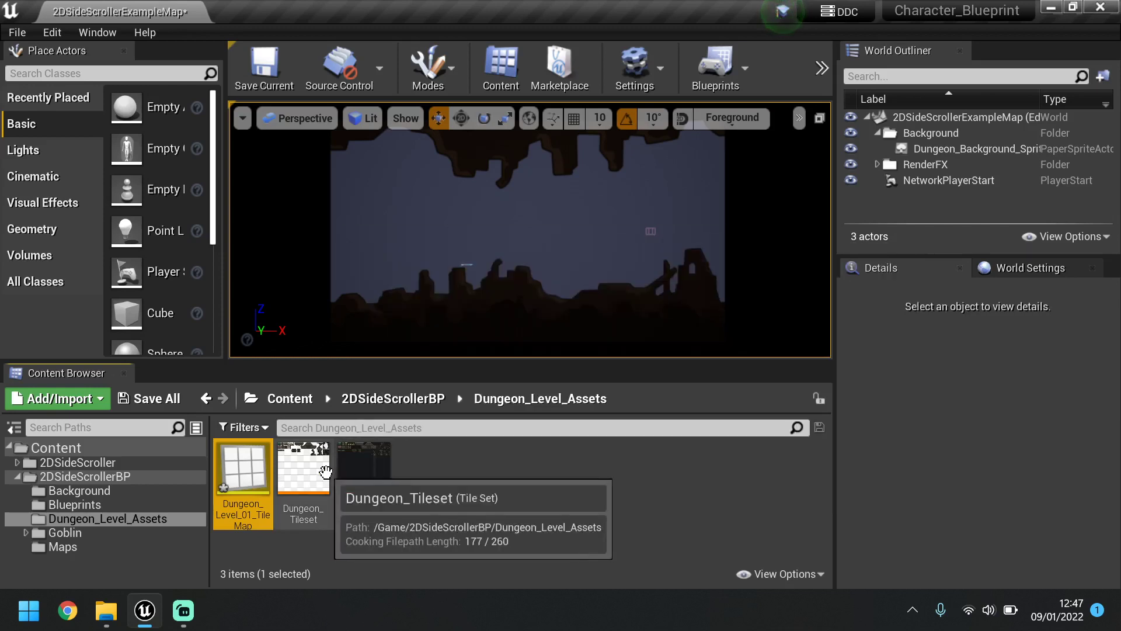
Open Dungeon_Level_01_TileMap with a wider tile set selector and preview the map's tile grid.
{"action": "double_click", "coordinate": [241, 460]}
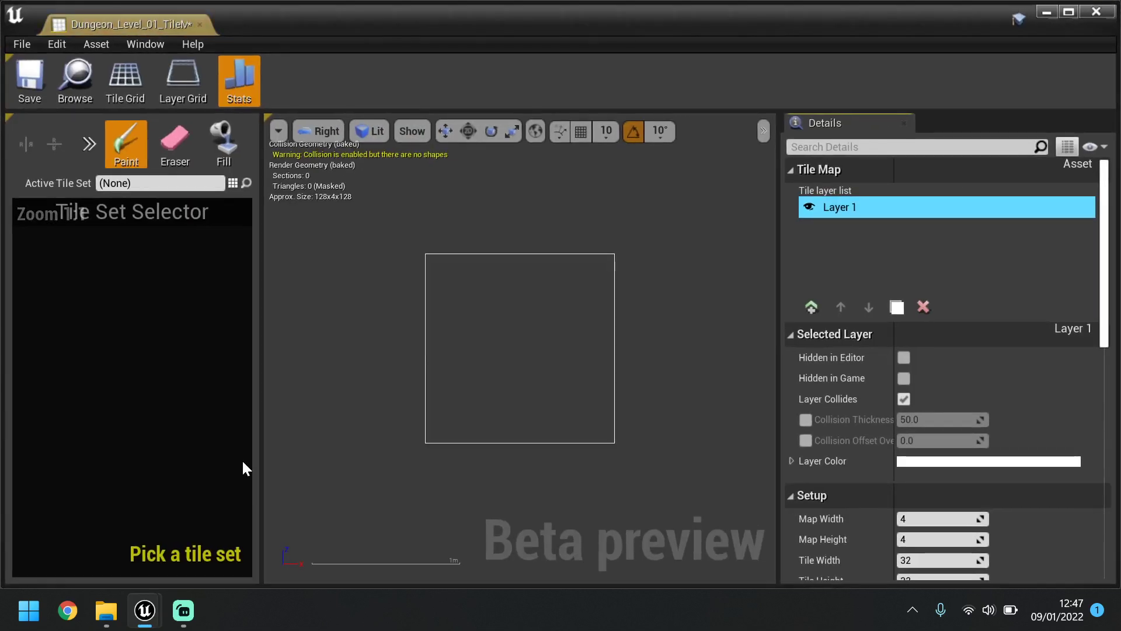
{"action": "left_click_drag", "start_coordinate": [261, 270], "coordinate": [317, 255]}
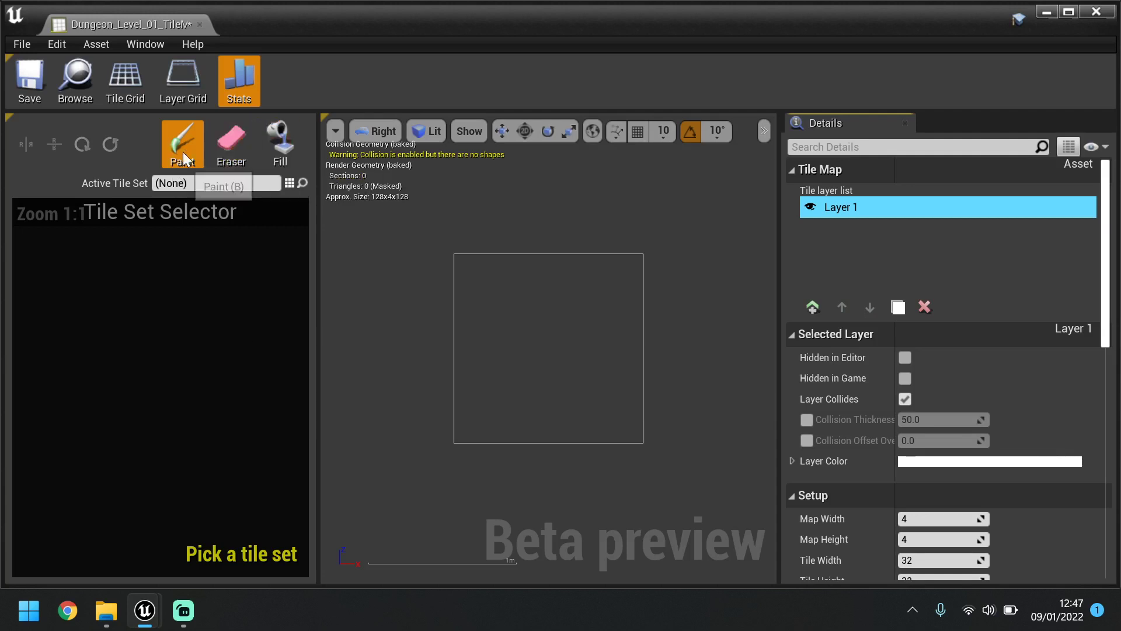
{"action": "left_click", "coordinate": [127, 93]}
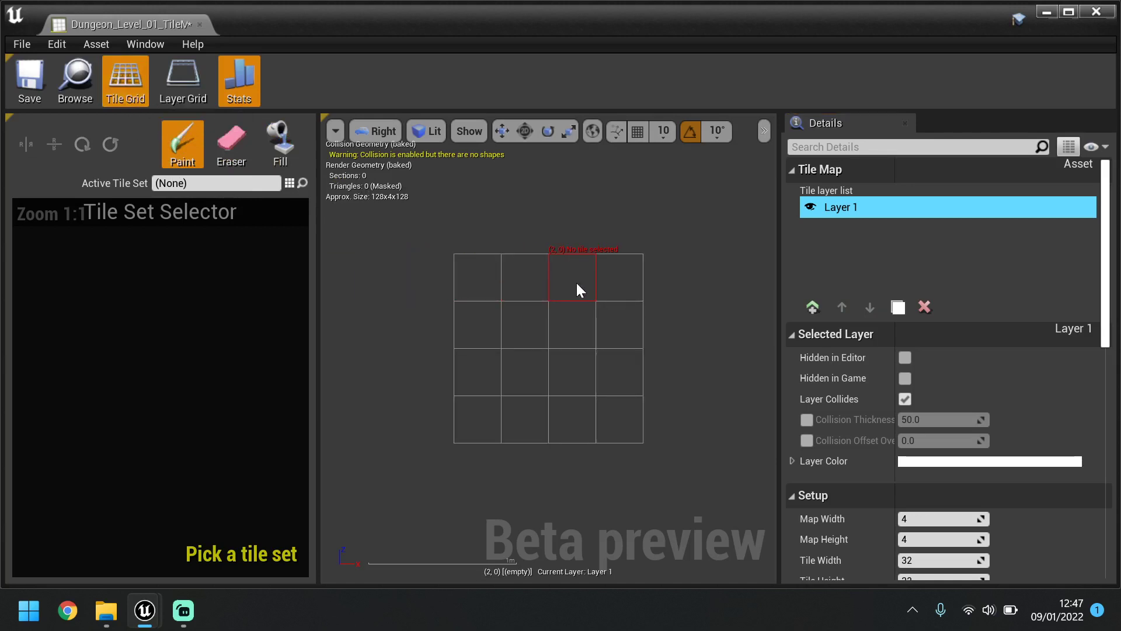
{"action": "left_click", "coordinate": [127, 101]}
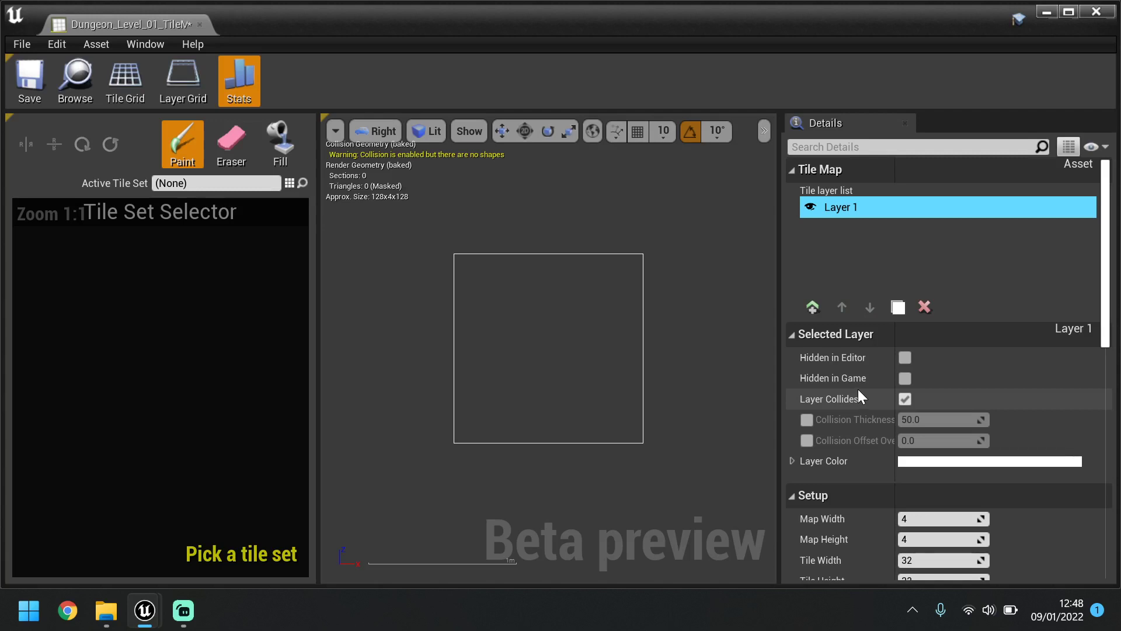
Set both the tile width and tile height of the tile map to 64.
{"action": "scroll", "coordinate": [854, 383], "scroll_direction": "down", "scroll_amount": 2}
{"action": "scroll", "coordinate": [853, 383], "scroll_direction": "down", "scroll_amount": 2}
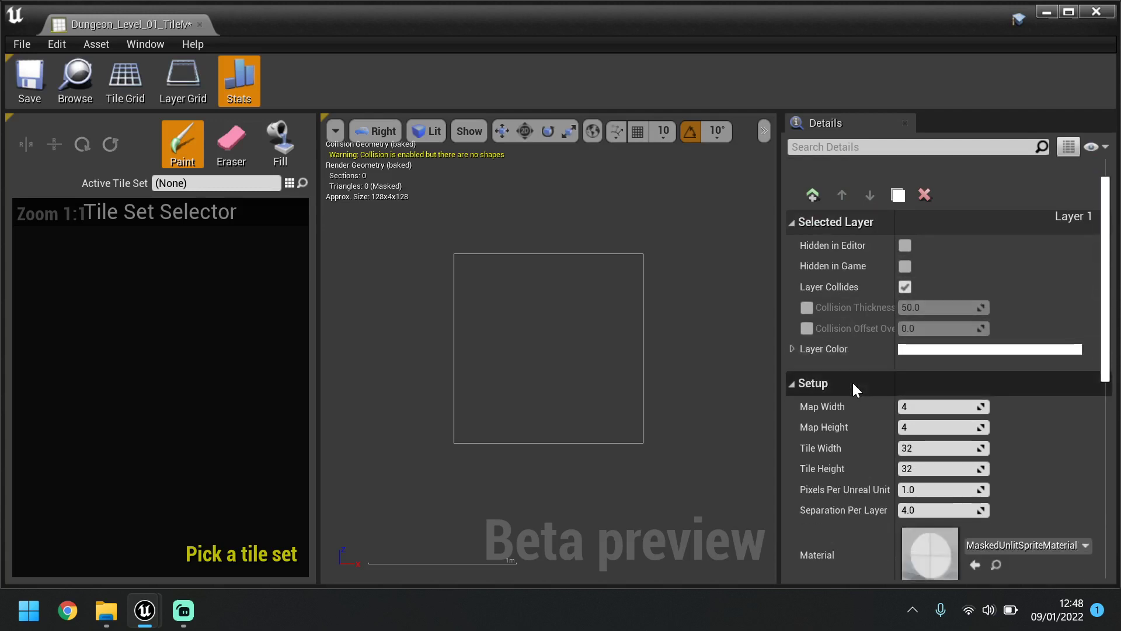
{"action": "scroll", "coordinate": [853, 382], "scroll_direction": "down", "scroll_amount": 3}
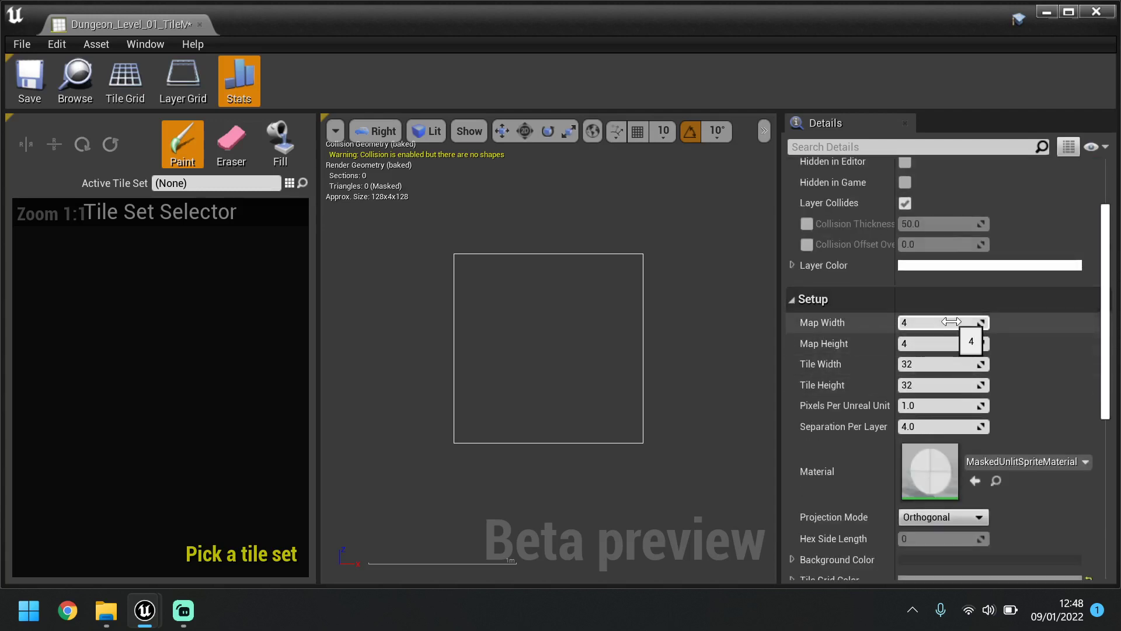
{"action": "left_click", "coordinate": [946, 359]}
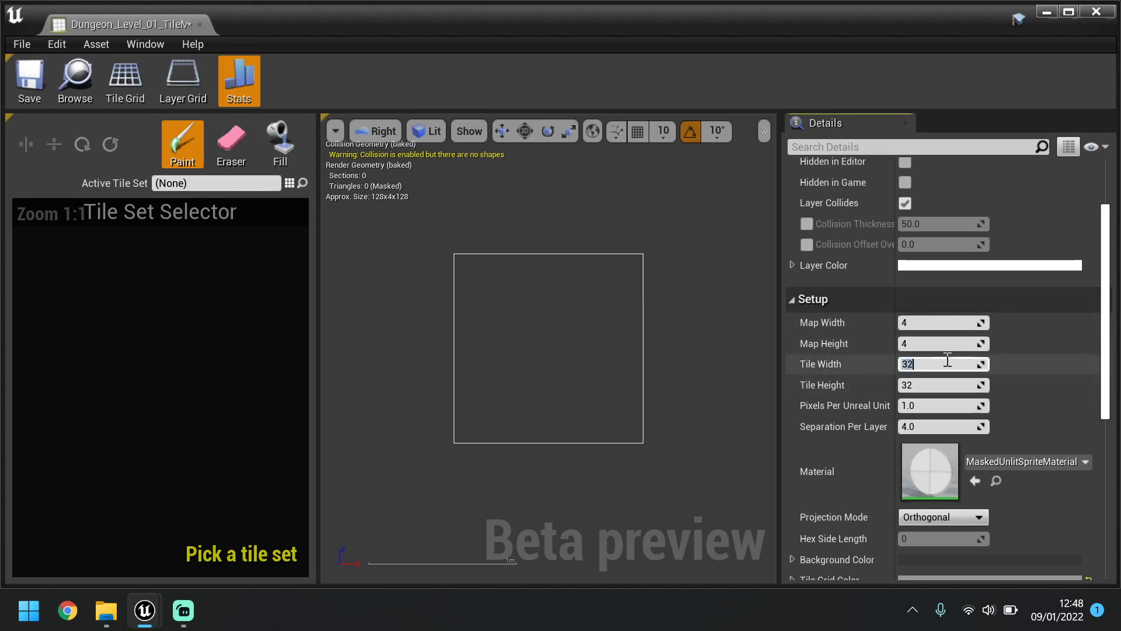
{"action": "type", "text": "64"}
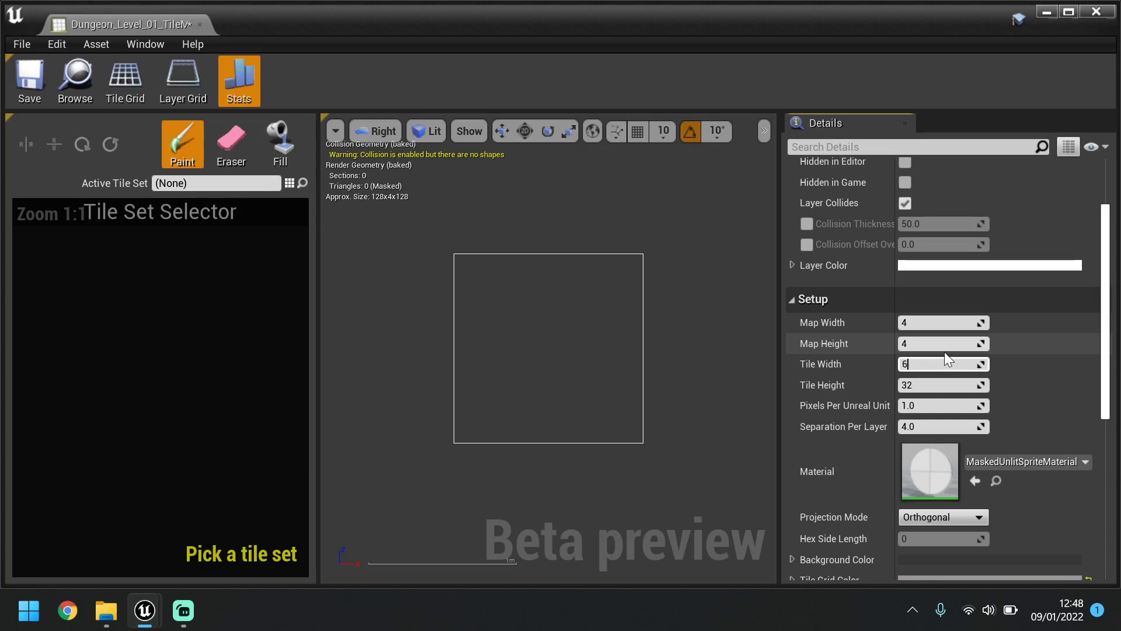
{"action": "key", "text": "Tab"}
{"action": "type", "text": "64"}
{"action": "key", "text": "Return"}
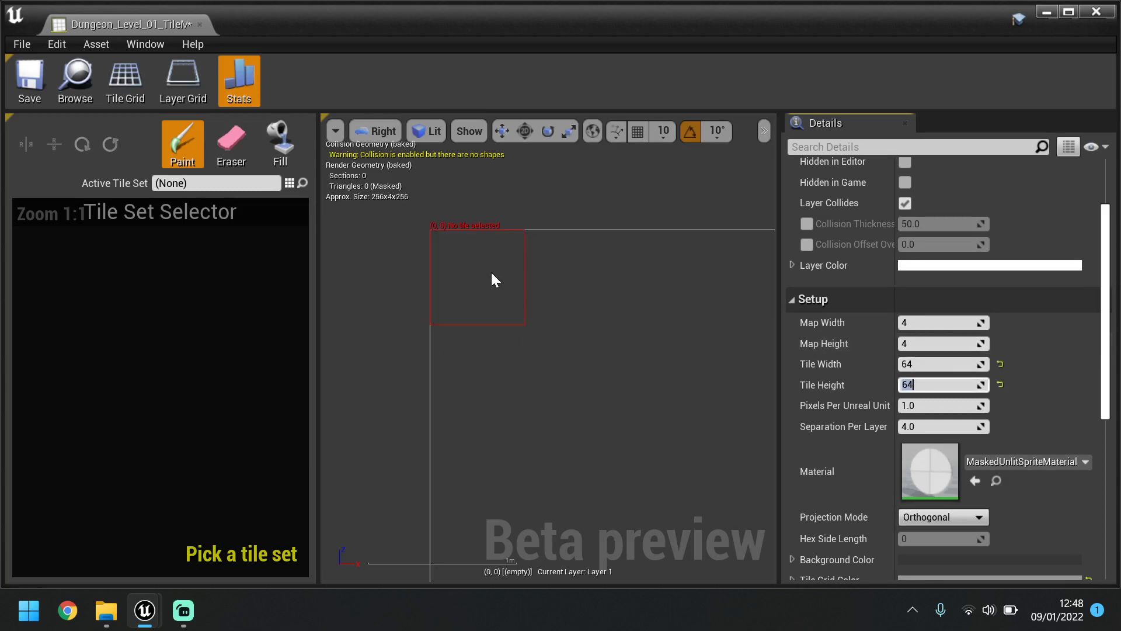
{"action": "scroll", "coordinate": [491, 271], "scroll_direction": "down", "scroll_amount": 3}
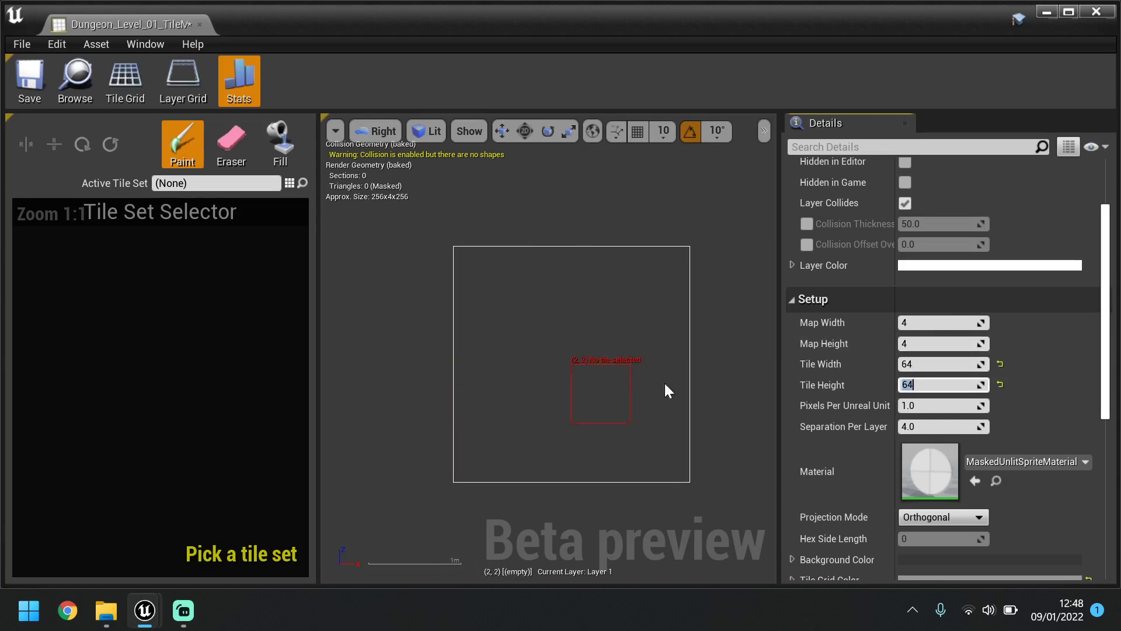
Set the tile map's map height to 10 tiles.
{"action": "left_click", "coordinate": [953, 322]}
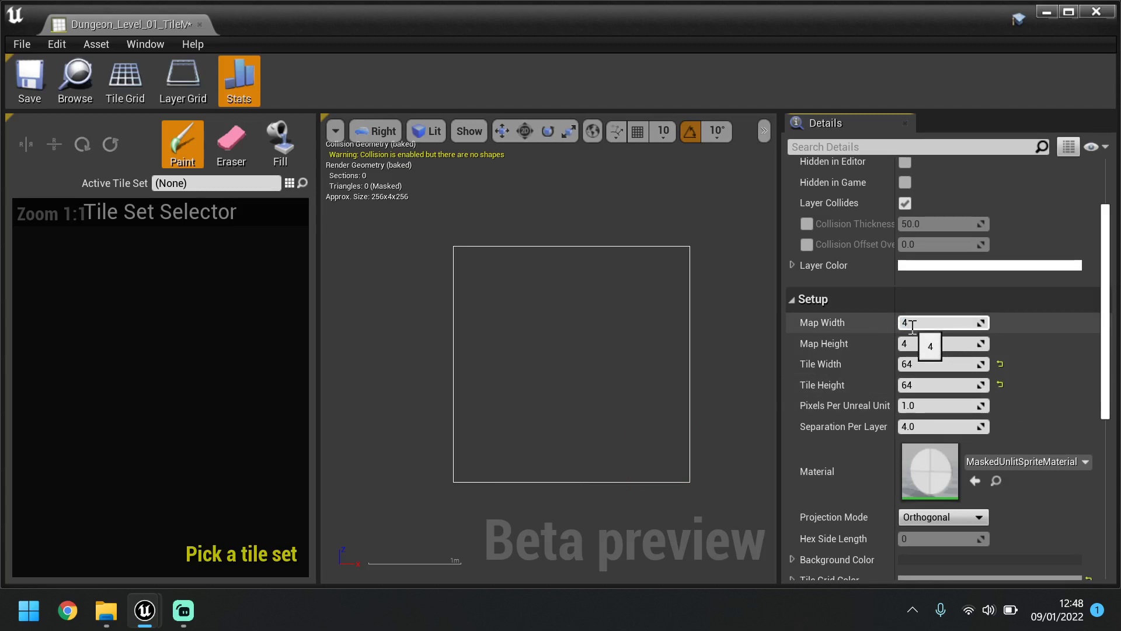
{"action": "left_click", "coordinate": [929, 345]}
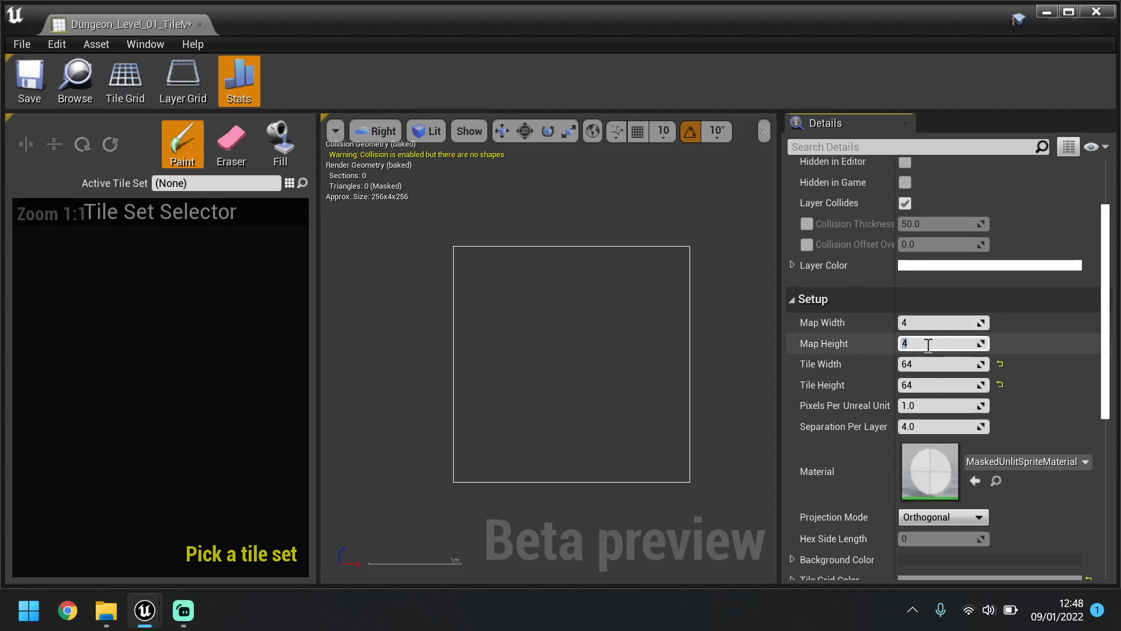
{"action": "key", "text": "BackSpace"}
{"action": "type", "text": "10"}
{"action": "key", "text": "Return"}
{"action": "scroll", "coordinate": [399, 333], "scroll_direction": "down", "scroll_amount": 1}
{"action": "scroll", "coordinate": [399, 333], "scroll_direction": "down", "scroll_amount": 2}
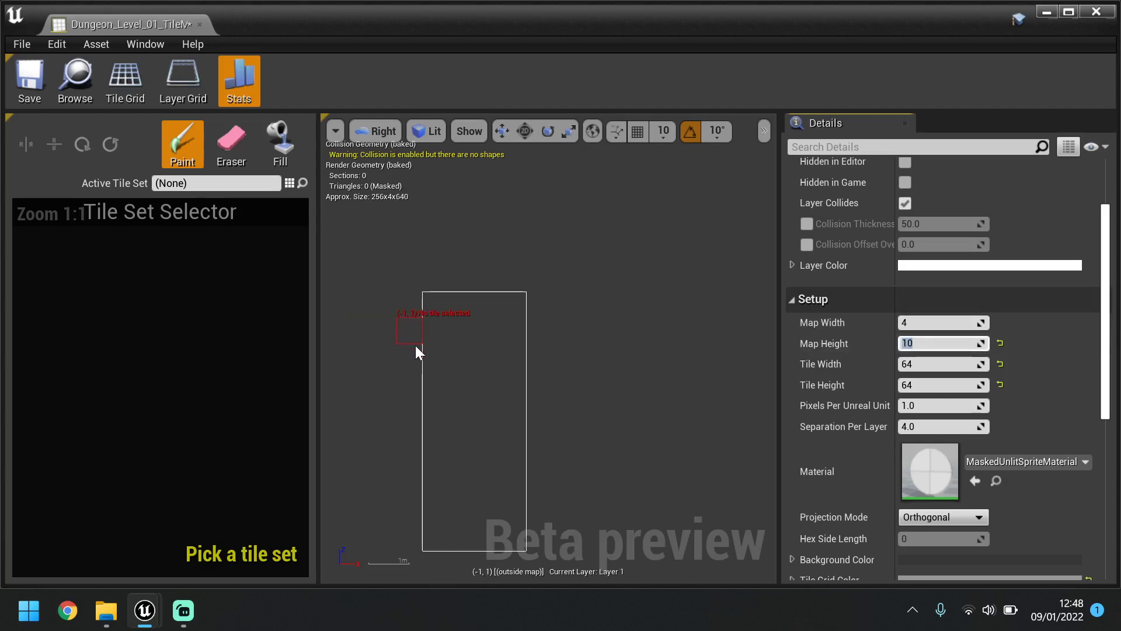
{"action": "right_click_drag", "start_coordinate": [555, 394], "coordinate": [608, 291]}
{"action": "scroll", "coordinate": [498, 348], "scroll_direction": "down", "scroll_amount": 4}
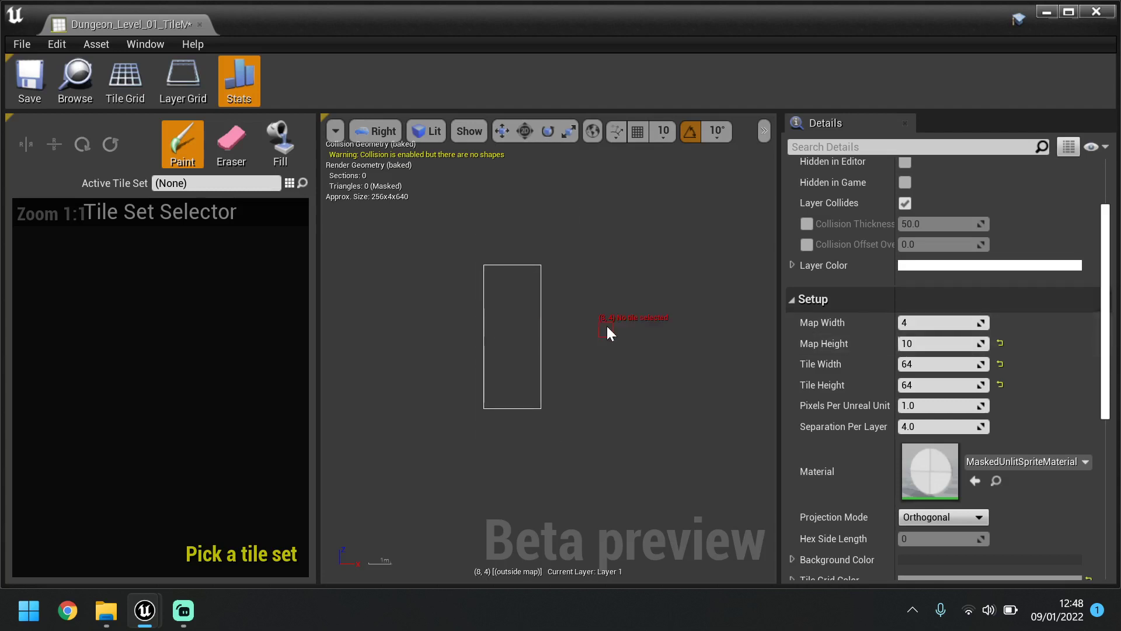
{"action": "scroll", "coordinate": [600, 338], "scroll_direction": "up", "scroll_amount": 1}
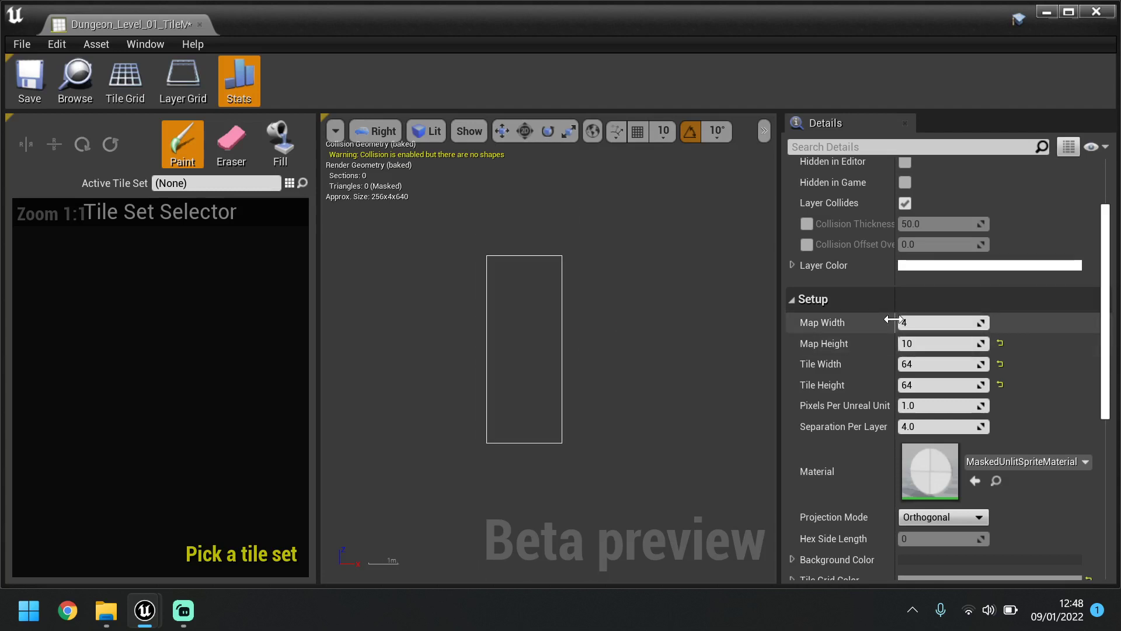
Set the tile map's map width to 25 tiles.
{"action": "left_click", "coordinate": [937, 324]}
{"action": "key", "text": "BackSpace"}
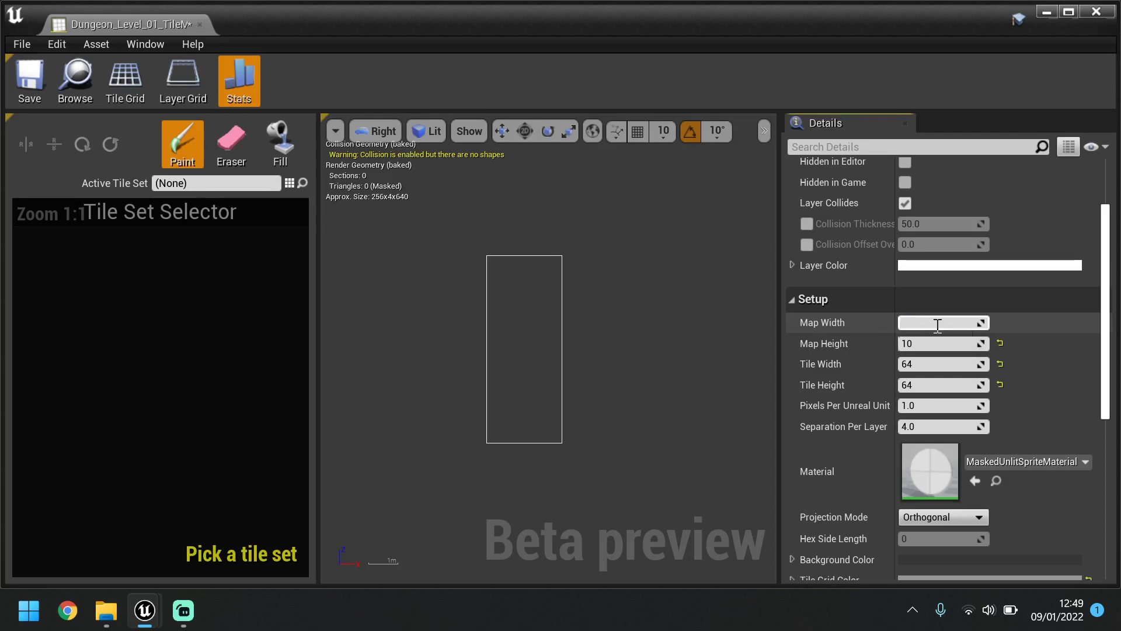
{"action": "type", "text": "25"}
{"action": "key", "text": "Return"}
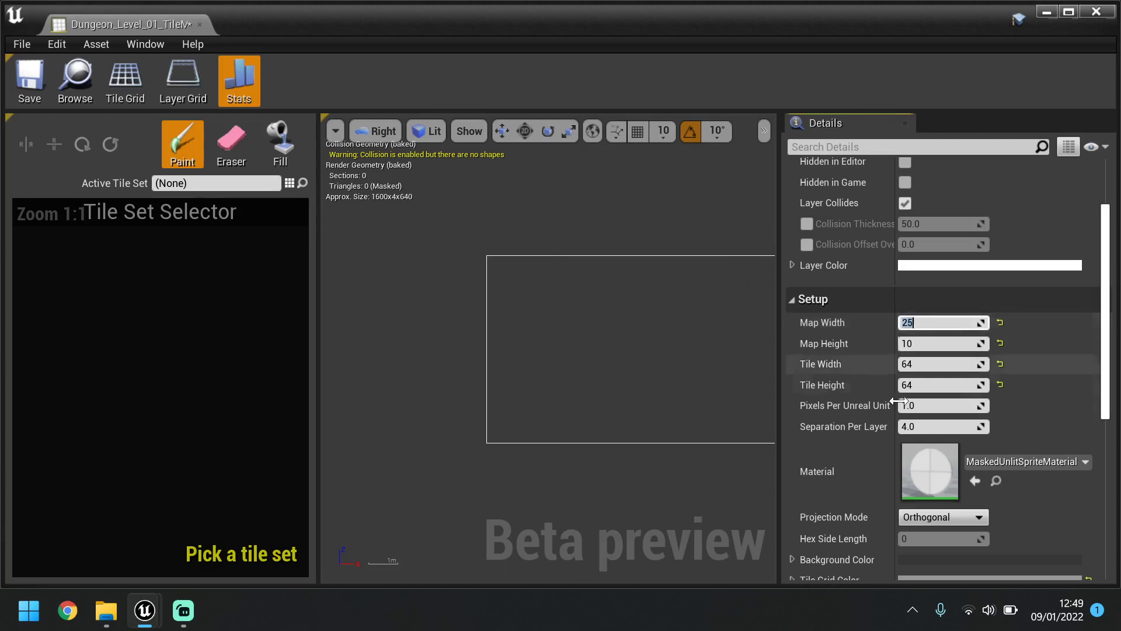
{"action": "scroll", "coordinate": [670, 225], "scroll_direction": "down", "scroll_amount": 3}
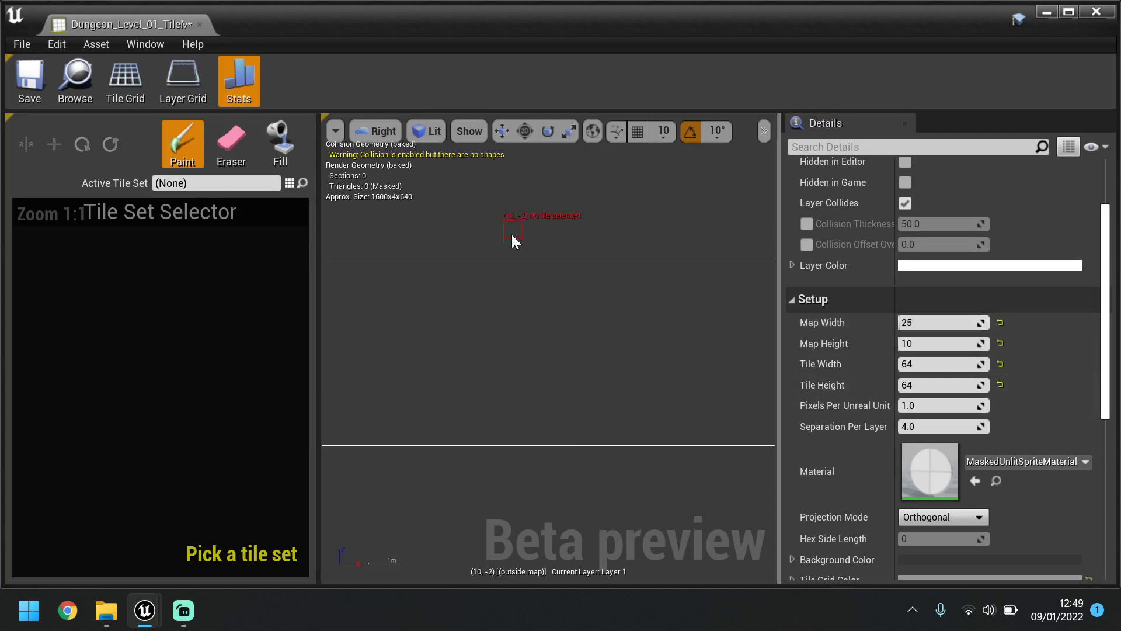
{"action": "scroll", "coordinate": [542, 256], "scroll_direction": "up", "scroll_amount": 4}
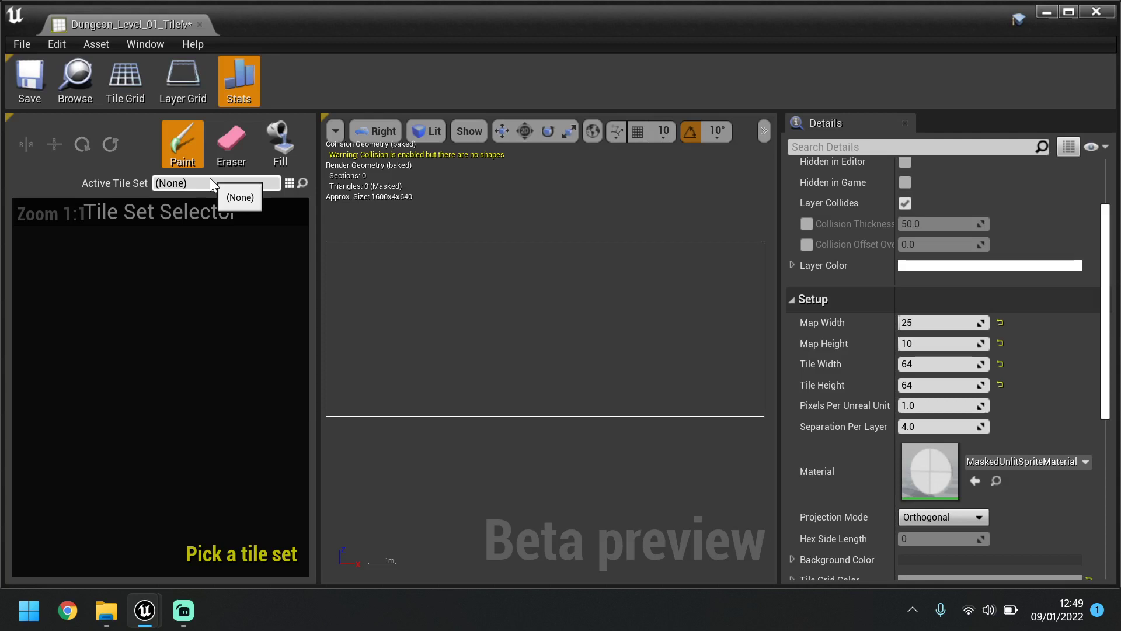
Set Dungeon_Tileset as the active tile set for painting the tile map.
{"action": "left_click", "coordinate": [290, 184]}
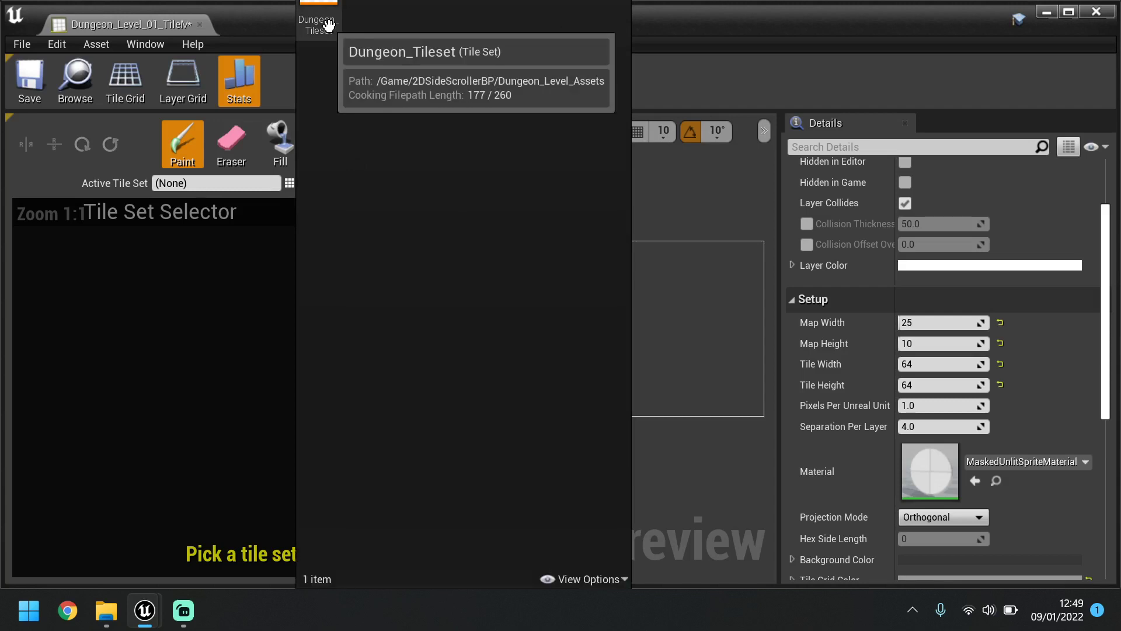
{"action": "left_click", "coordinate": [229, 194]}
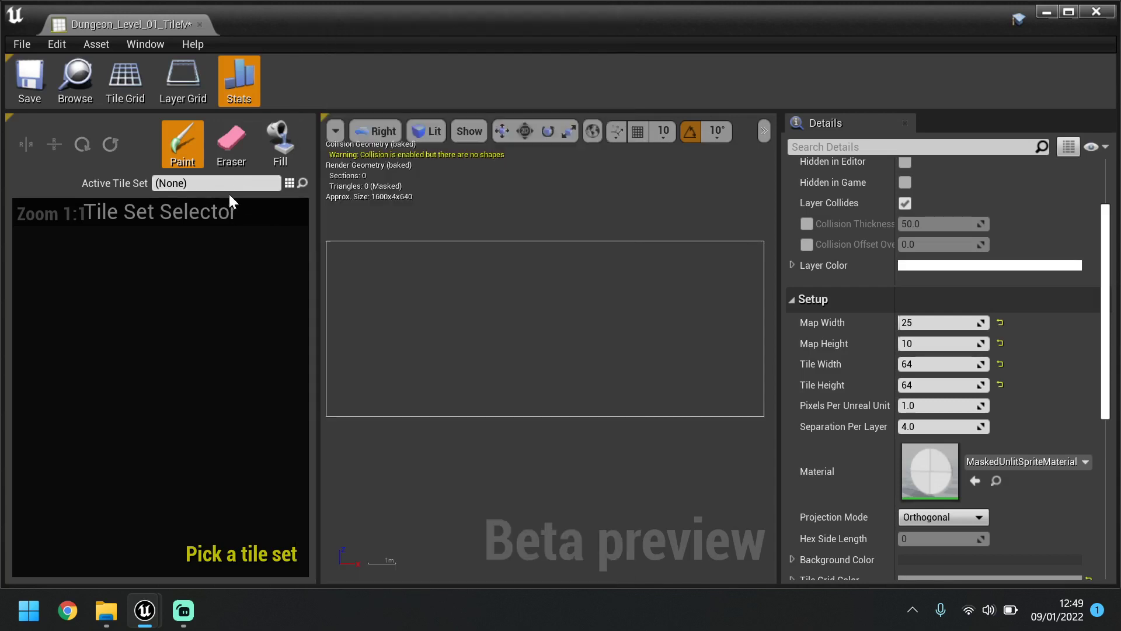
{"action": "left_click", "coordinate": [287, 181]}
{"action": "left_click", "coordinate": [338, 19]}
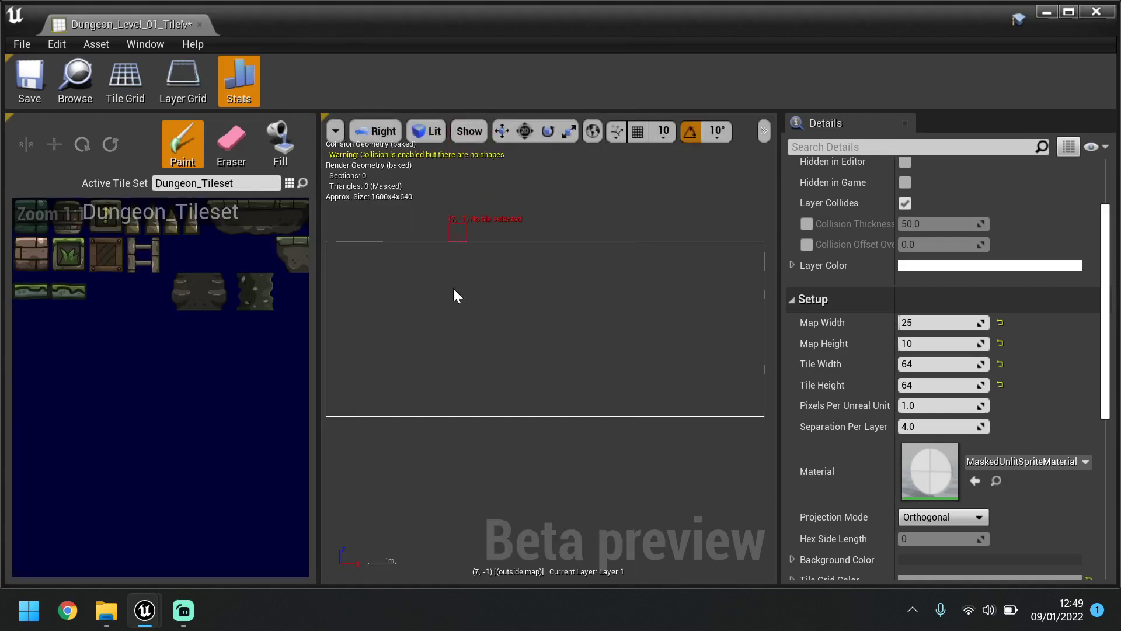
Examine the Dungeon_Tileset tiles and check how single tiles of the flat stone platform are selected.
{"action": "scroll", "coordinate": [202, 362], "scroll_direction": "down", "scroll_amount": 3}
{"action": "scroll", "coordinate": [305, 323], "scroll_direction": "up", "scroll_amount": 2}
{"action": "scroll", "coordinate": [220, 358], "scroll_direction": "down", "scroll_amount": 3}
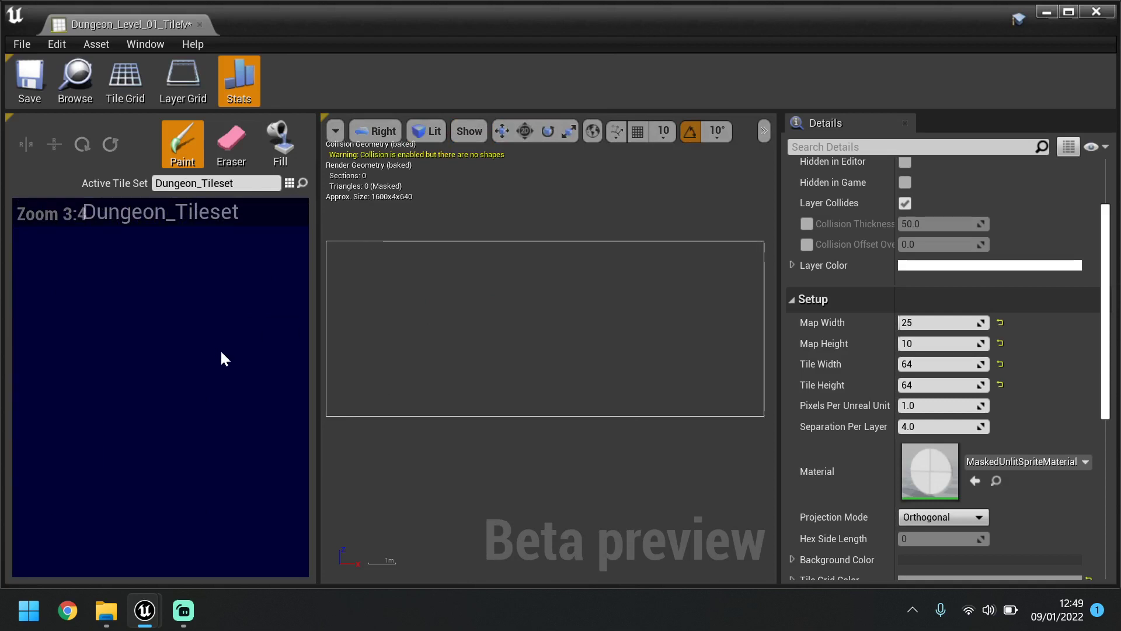
{"action": "scroll", "coordinate": [146, 386], "scroll_direction": "up", "scroll_amount": 2}
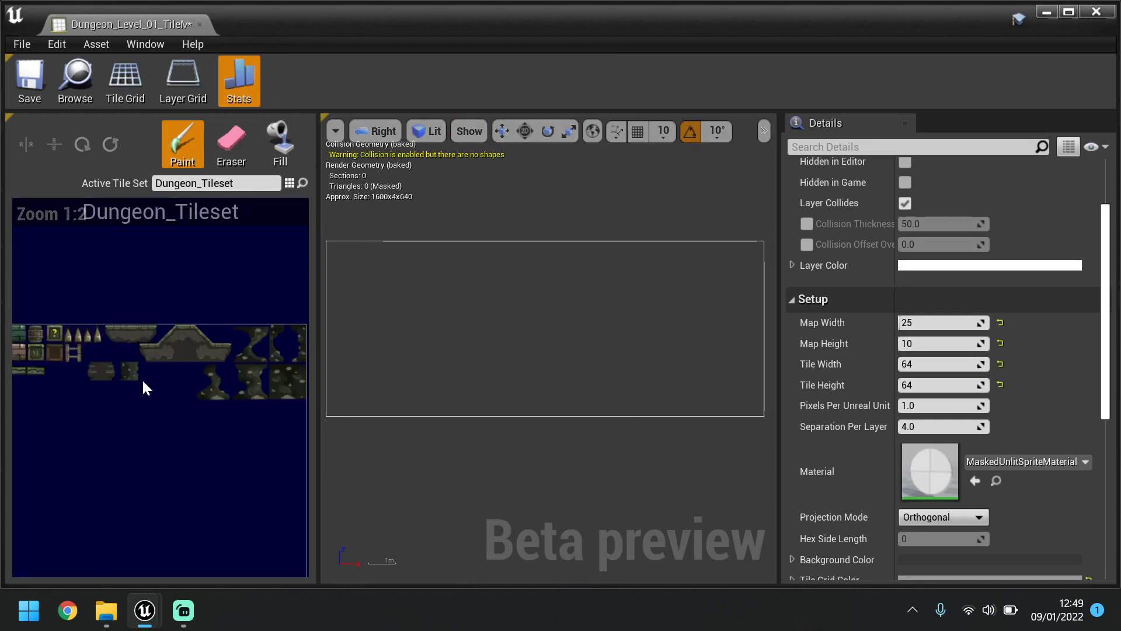
{"action": "scroll", "coordinate": [143, 381], "scroll_direction": "down", "scroll_amount": 1}
{"action": "scroll", "coordinate": [142, 379], "scroll_direction": "up", "scroll_amount": 2}
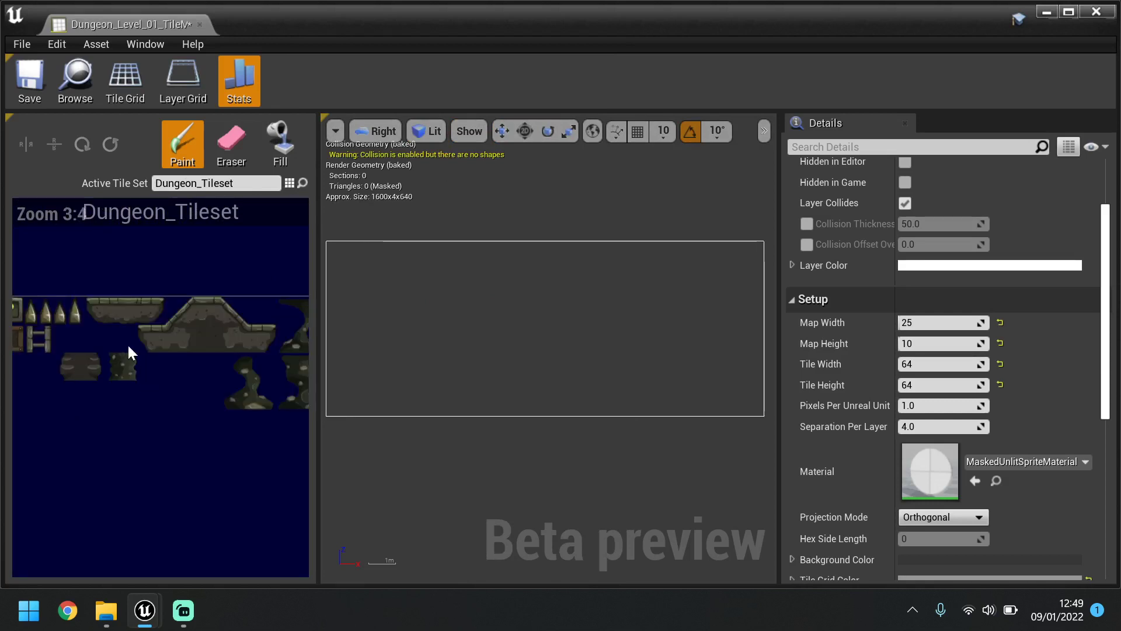
{"action": "left_click", "coordinate": [161, 347]}
{"action": "left_click", "coordinate": [144, 310]}
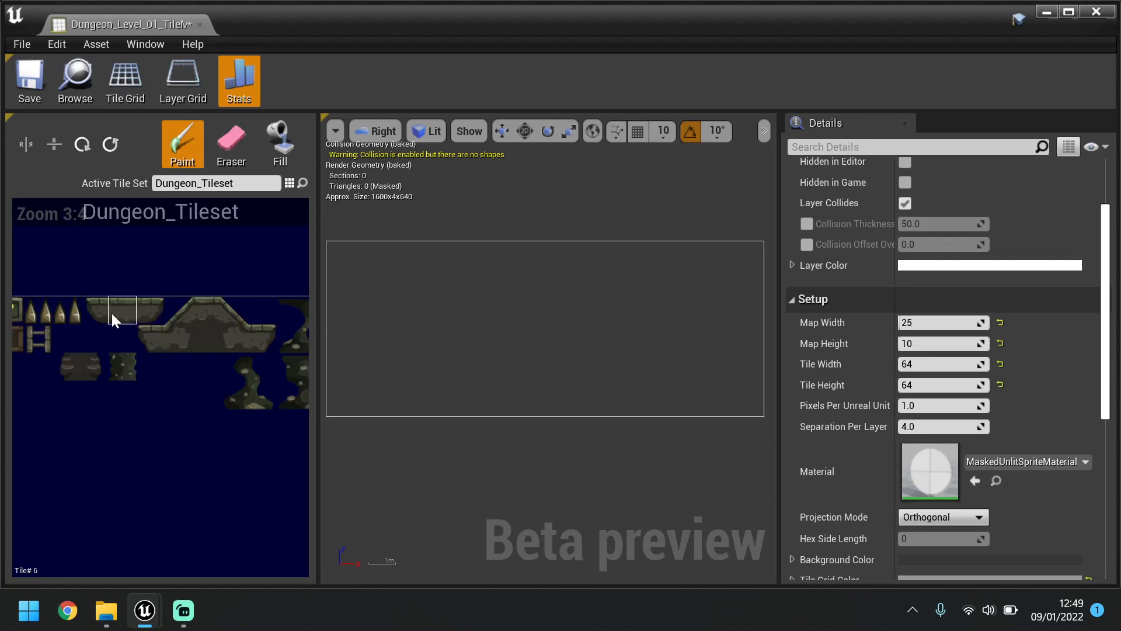
{"action": "left_click", "coordinate": [94, 310]}
{"action": "scroll", "coordinate": [258, 371], "scroll_direction": "down", "scroll_amount": 1}
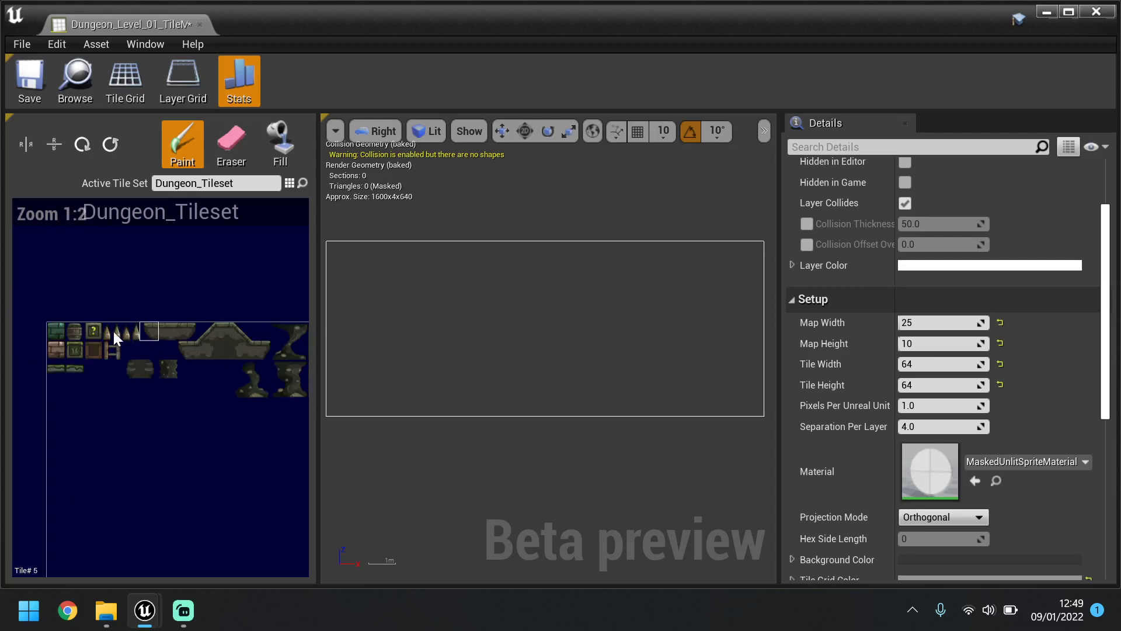
{"action": "scroll", "coordinate": [83, 326], "scroll_direction": "up", "scroll_amount": 2}
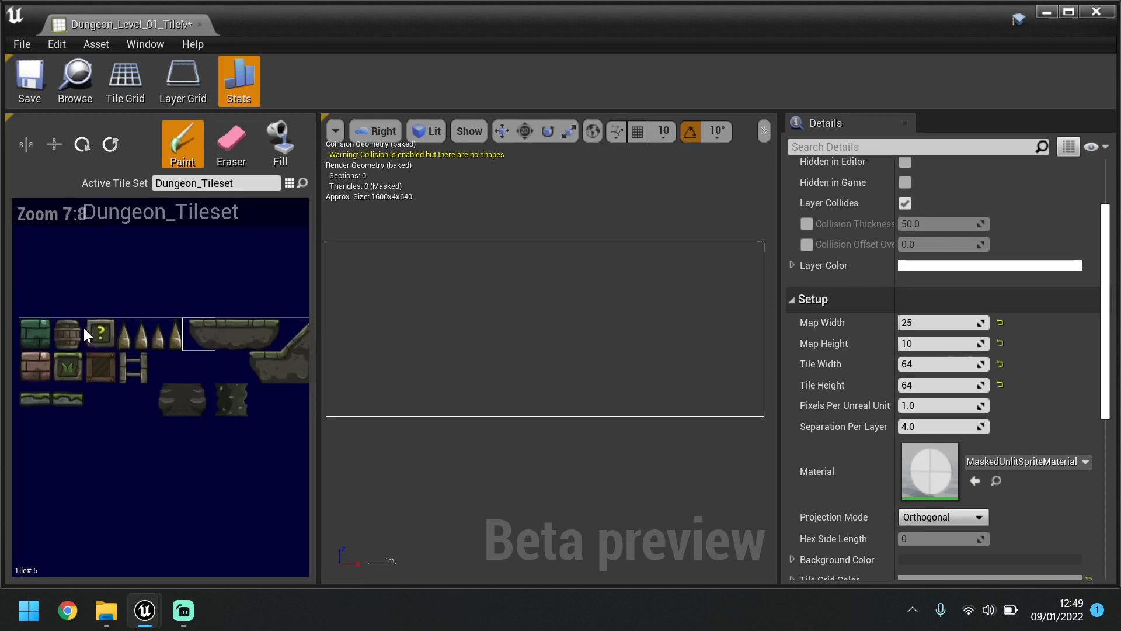
Paint the floor along the map's entire lowest row with the middle tile of the flat stone platform (tile 6).
{"action": "left_click", "coordinate": [231, 334]}
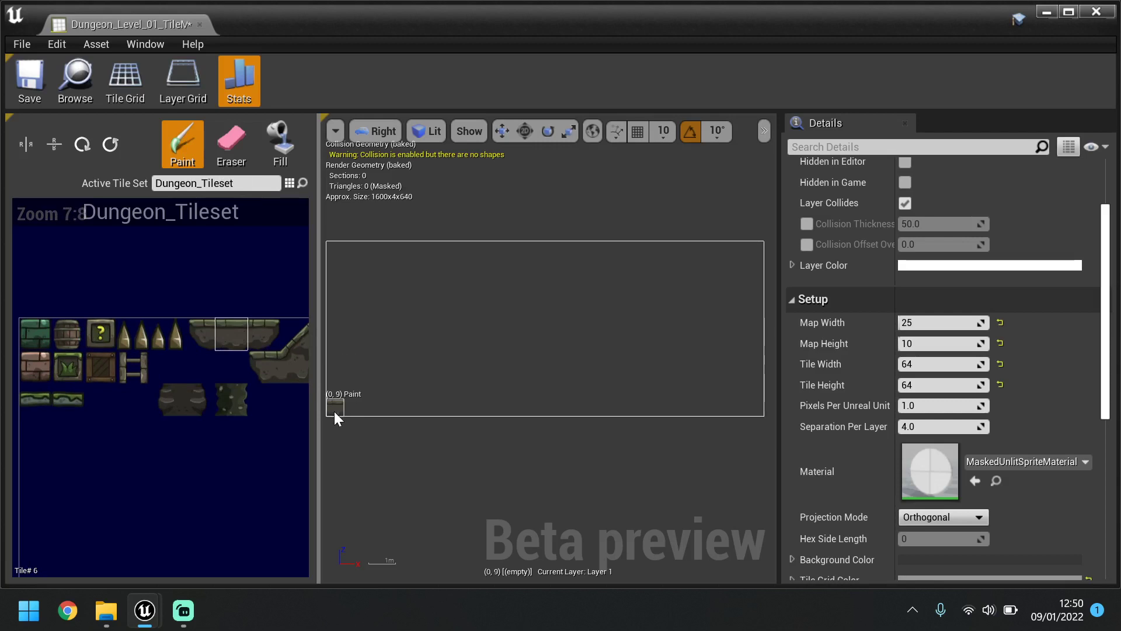
{"action": "scroll", "coordinate": [334, 411], "scroll_direction": "up", "scroll_amount": 4}
{"action": "left_click", "coordinate": [359, 396]}
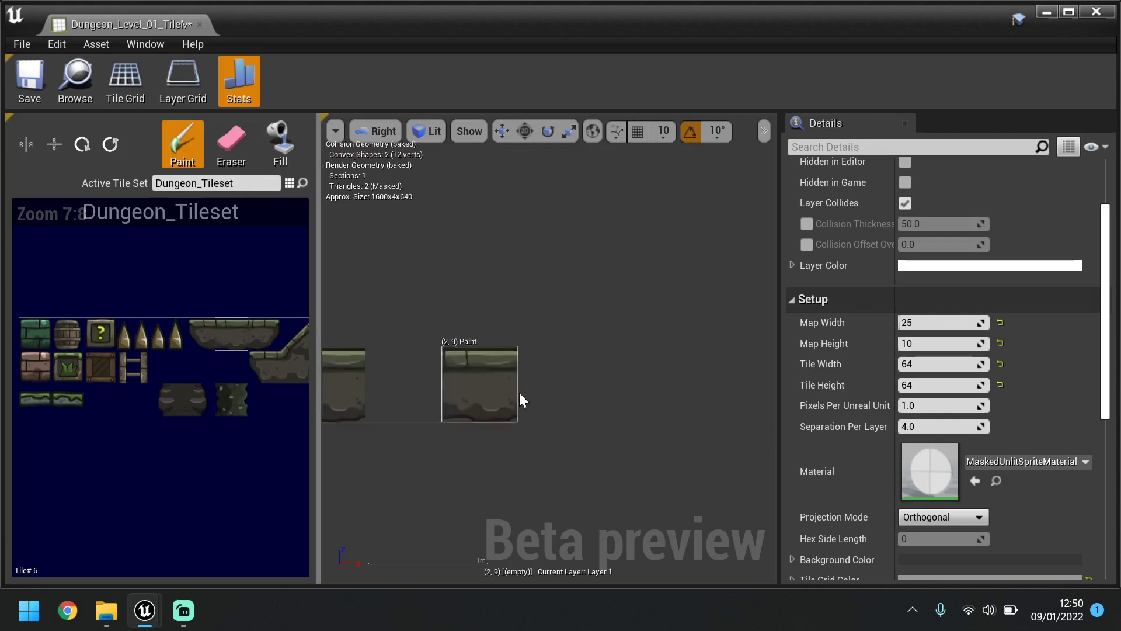
{"action": "scroll", "coordinate": [520, 393], "scroll_direction": "down", "scroll_amount": 2}
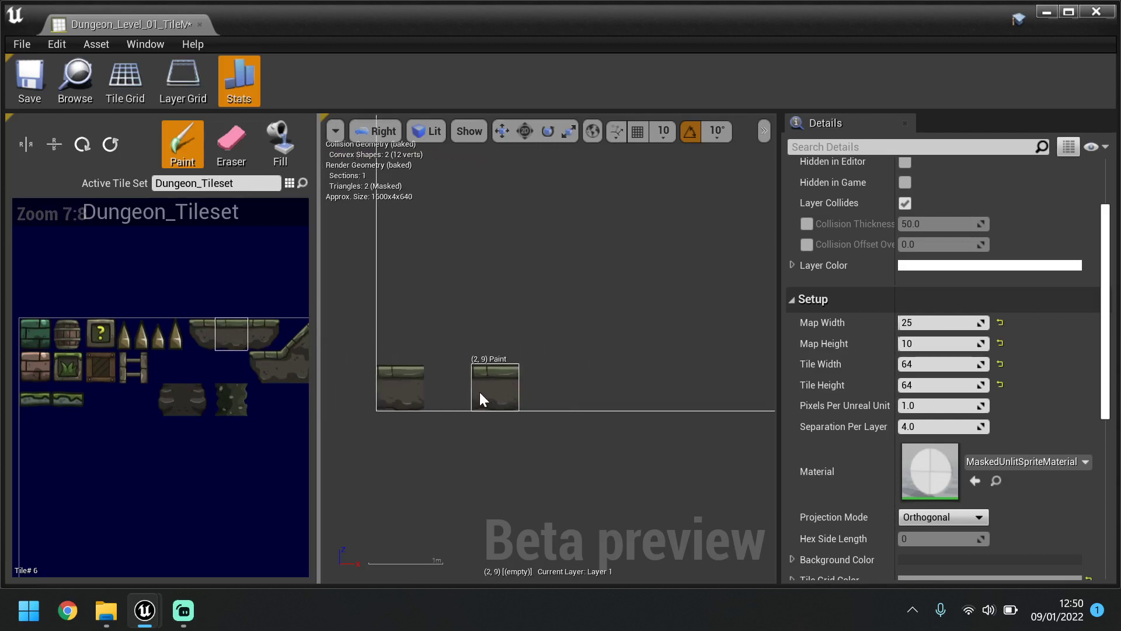
{"action": "scroll", "coordinate": [457, 391], "scroll_direction": "down", "scroll_amount": 2}
{"action": "scroll", "coordinate": [453, 398], "scroll_direction": "down", "scroll_amount": 4}
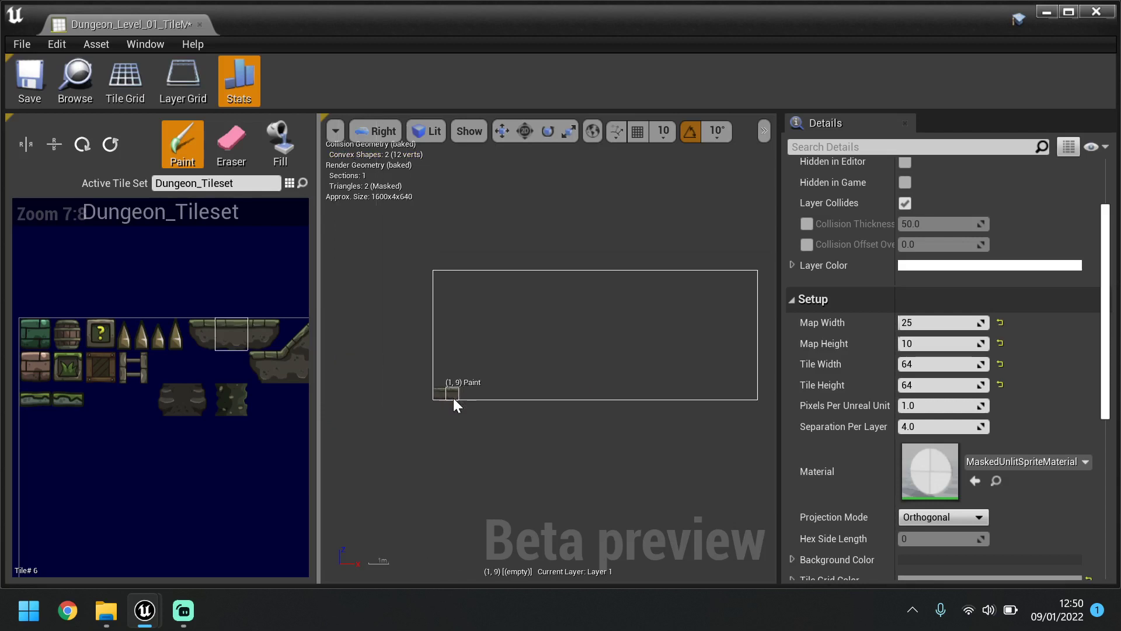
{"action": "scroll", "coordinate": [667, 384], "scroll_direction": "up", "scroll_amount": 2}
{"action": "scroll", "coordinate": [453, 394], "scroll_direction": "down", "scroll_amount": 2}
{"action": "scroll", "coordinate": [402, 398], "scroll_direction": "up", "scroll_amount": 2}
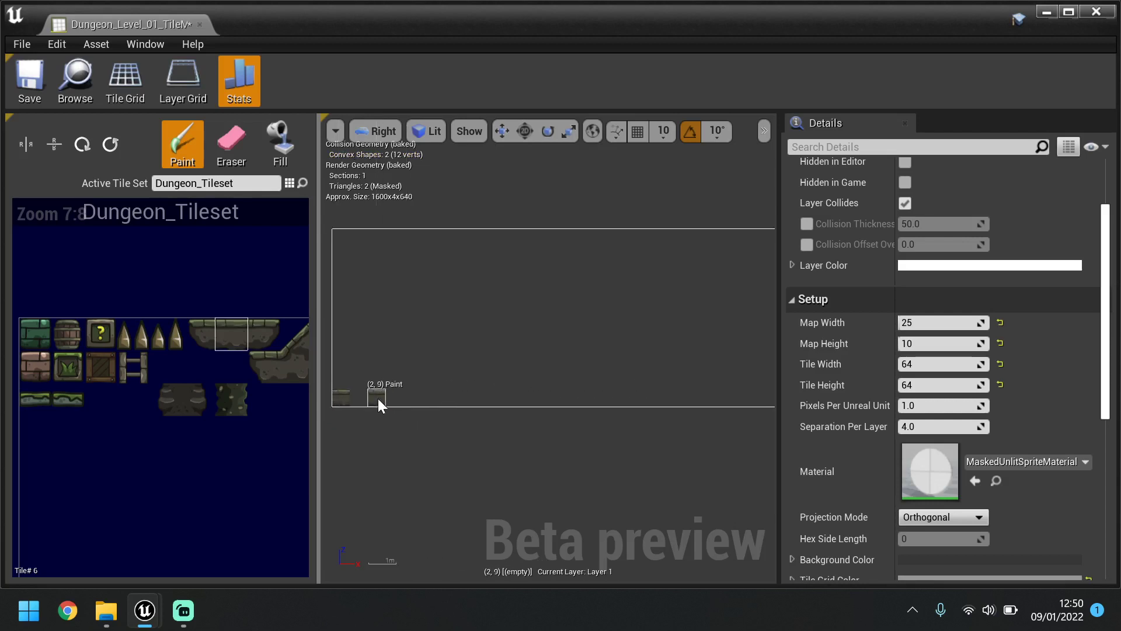
{"action": "scroll", "coordinate": [369, 398], "scroll_direction": "down", "scroll_amount": 1}
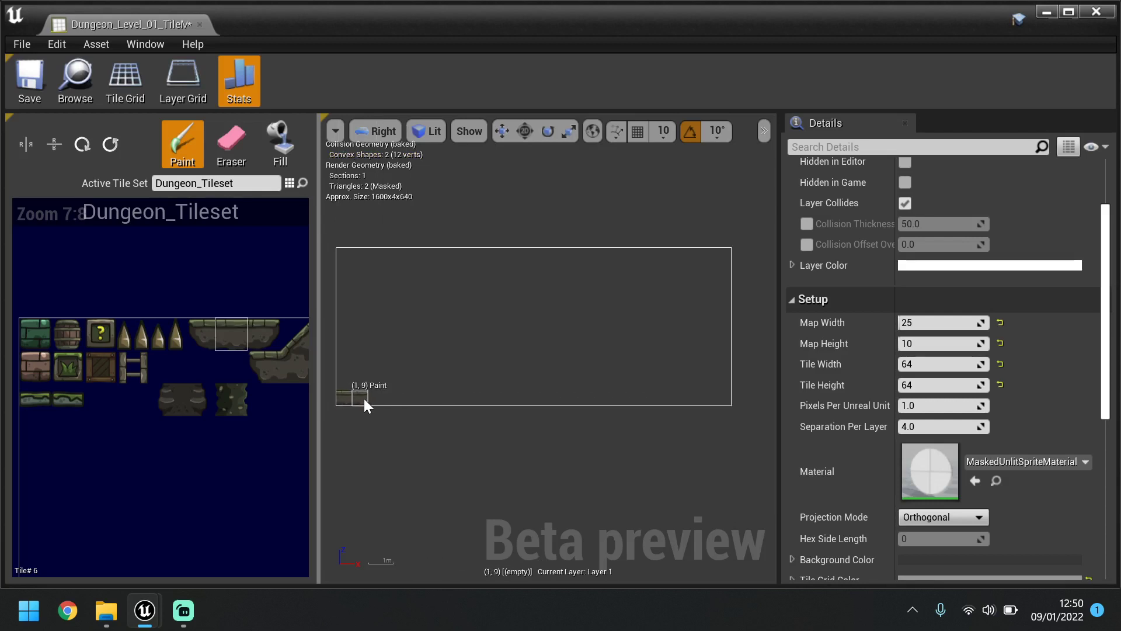
{"action": "left_click_drag", "start_coordinate": [364, 398], "coordinate": [722, 395]}
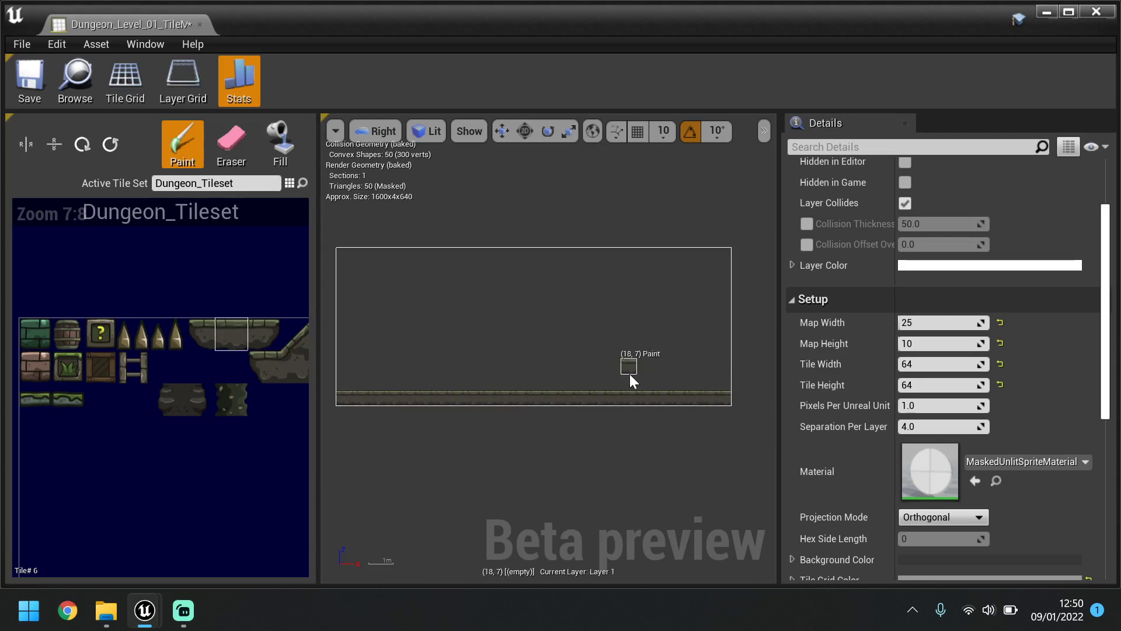
Paint a wall down the map's left edge, from the top row to the floor, with rock tile 37.
{"action": "scroll", "coordinate": [601, 404], "scroll_direction": "up", "scroll_amount": 3}
{"action": "scroll", "coordinate": [601, 404], "scroll_direction": "down", "scroll_amount": 3}
{"action": "scroll", "coordinate": [590, 406], "scroll_direction": "up", "scroll_amount": 3}
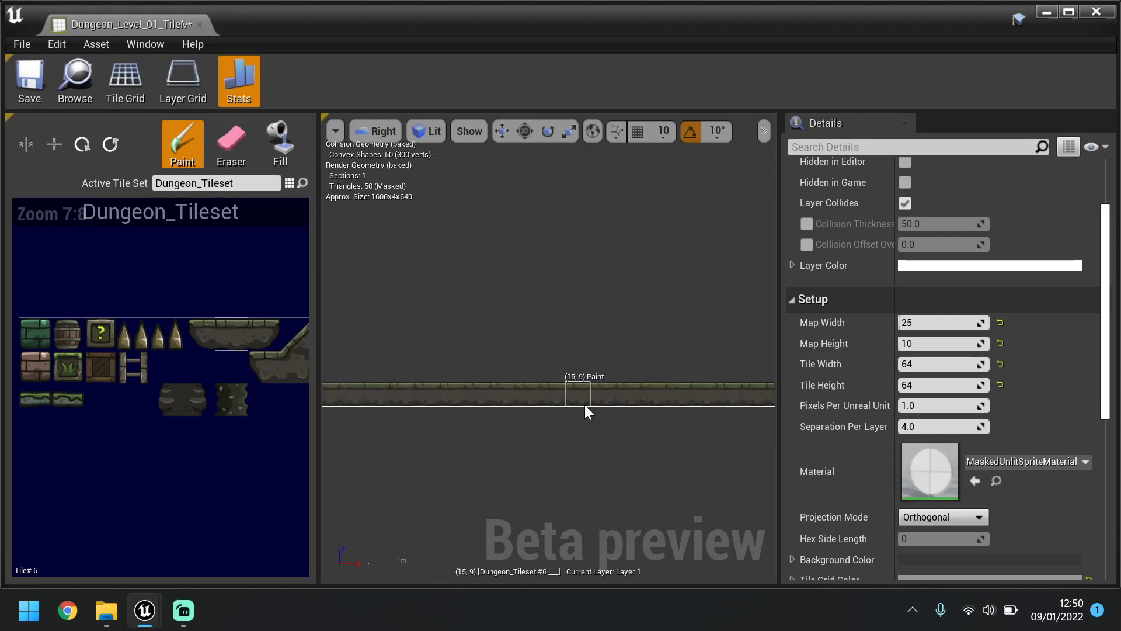
{"action": "scroll", "coordinate": [585, 404], "scroll_direction": "down", "scroll_amount": 3}
{"action": "scroll", "coordinate": [345, 329], "scroll_direction": "up", "scroll_amount": 3}
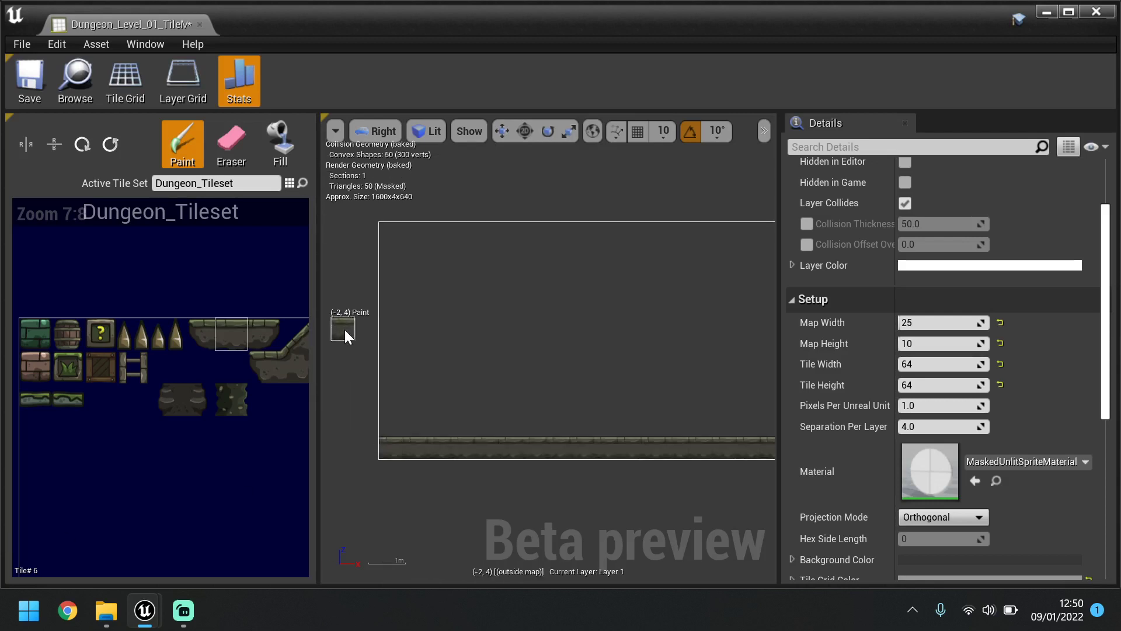
{"action": "left_click", "coordinate": [188, 399]}
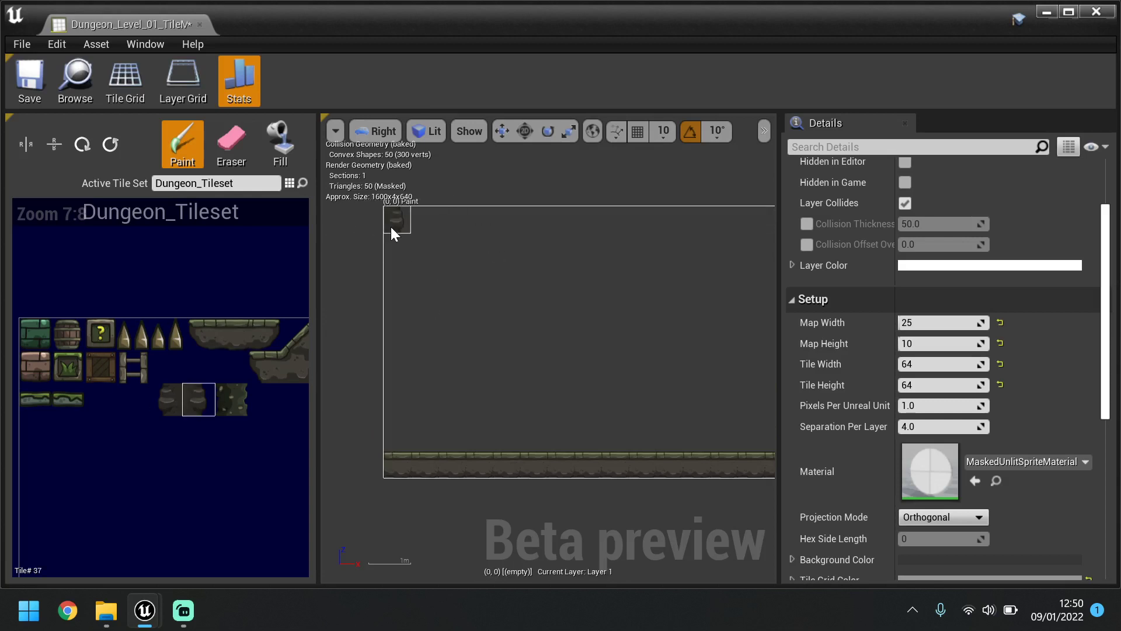
{"action": "left_click_drag", "start_coordinate": [390, 227], "coordinate": [397, 418]}
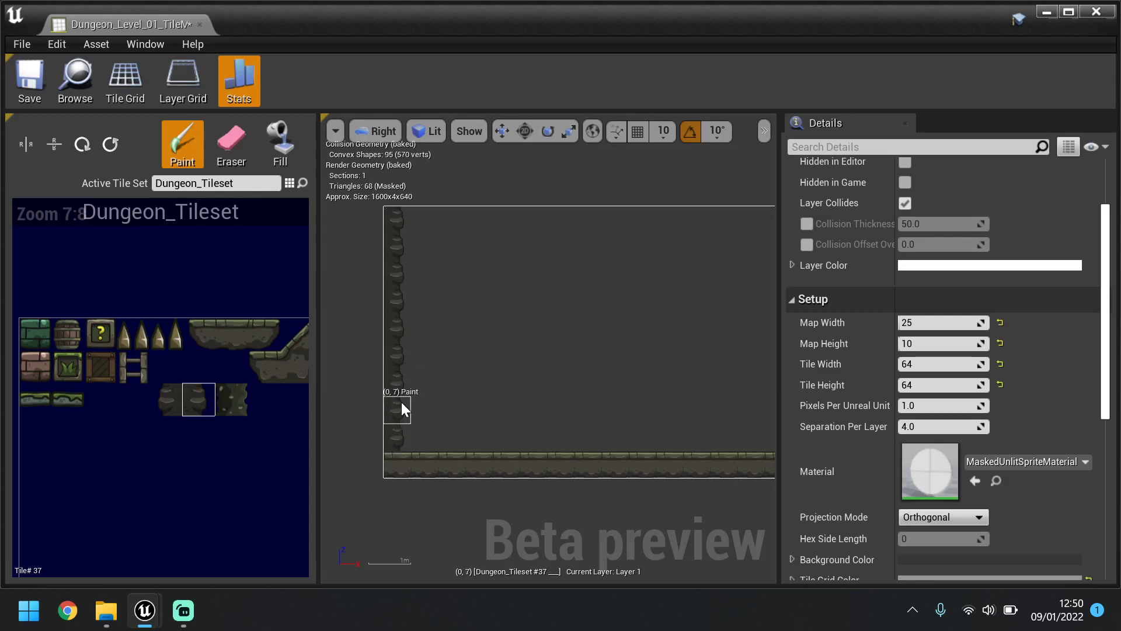
Paint a wall down the map's right edge, from the top row to the floor, with rock tile 36.
{"action": "scroll", "coordinate": [369, 398], "scroll_direction": "down", "scroll_amount": 5}
{"action": "scroll", "coordinate": [497, 374], "scroll_direction": "up", "scroll_amount": 3}
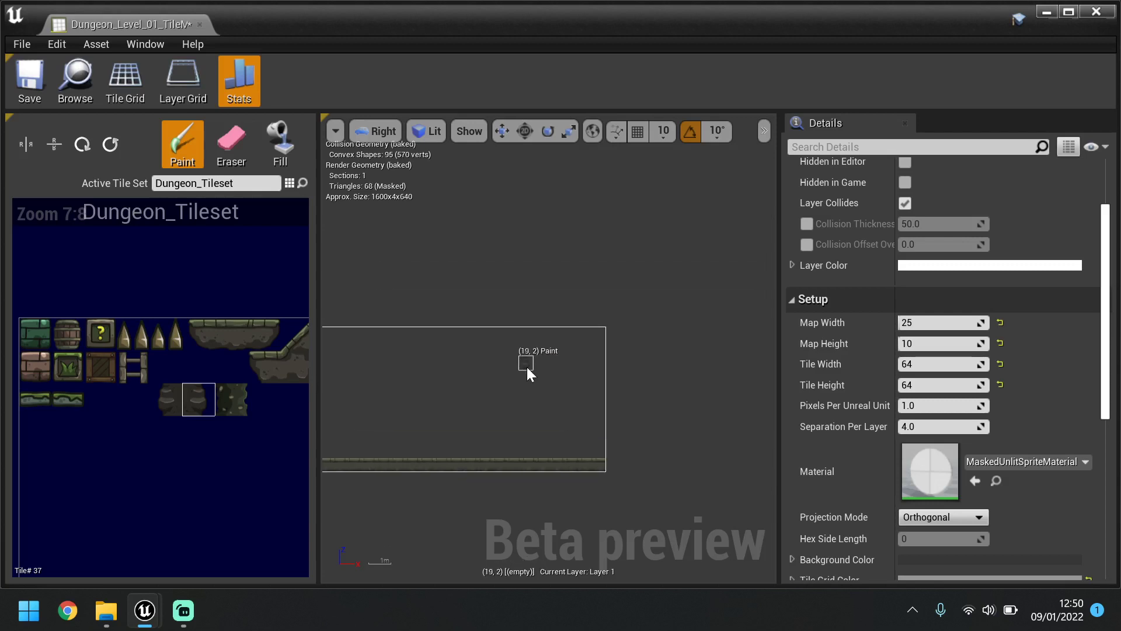
{"action": "scroll", "coordinate": [548, 365], "scroll_direction": "up", "scroll_amount": 2}
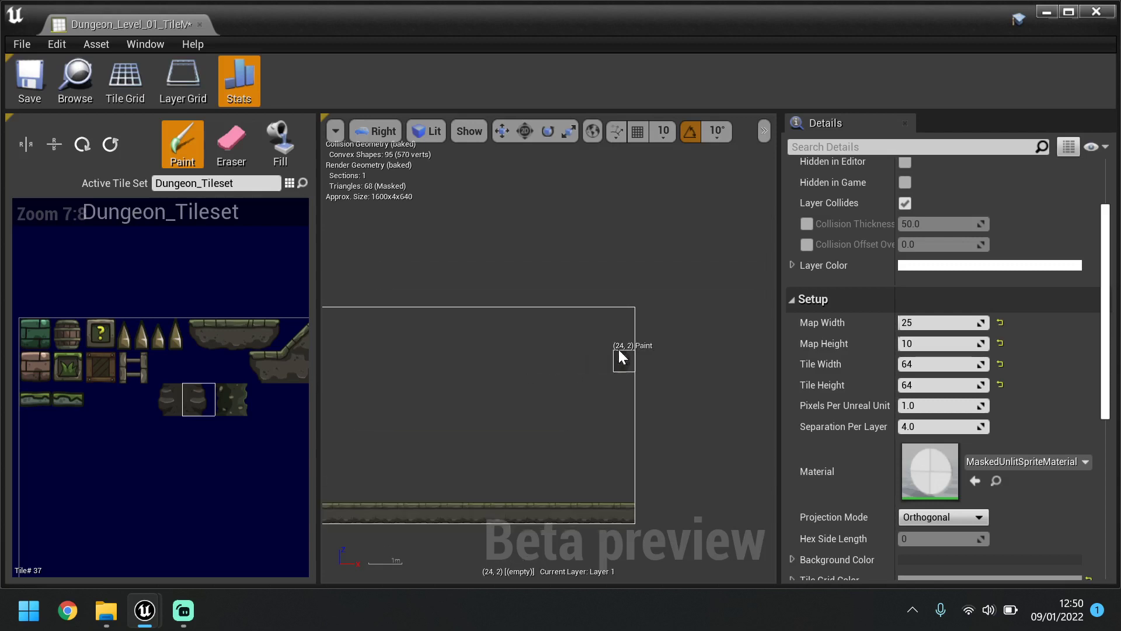
{"action": "left_click", "coordinate": [169, 398]}
{"action": "left_click_drag", "start_coordinate": [622, 318], "coordinate": [631, 481]}
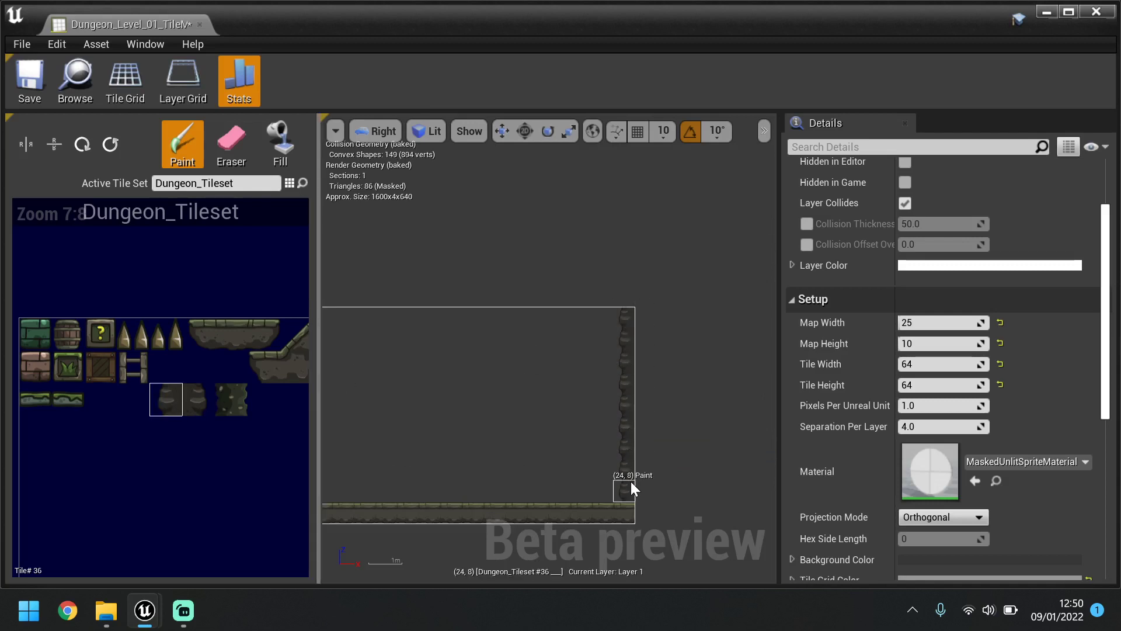
Paint the ceiling along the map's top row between the two walls with platform tile 6.
{"action": "scroll", "coordinate": [652, 482], "scroll_direction": "down", "scroll_amount": 3}
{"action": "scroll", "coordinate": [514, 507], "scroll_direction": "up", "scroll_amount": 1}
{"action": "scroll", "coordinate": [514, 507], "scroll_direction": "up", "scroll_amount": 1}
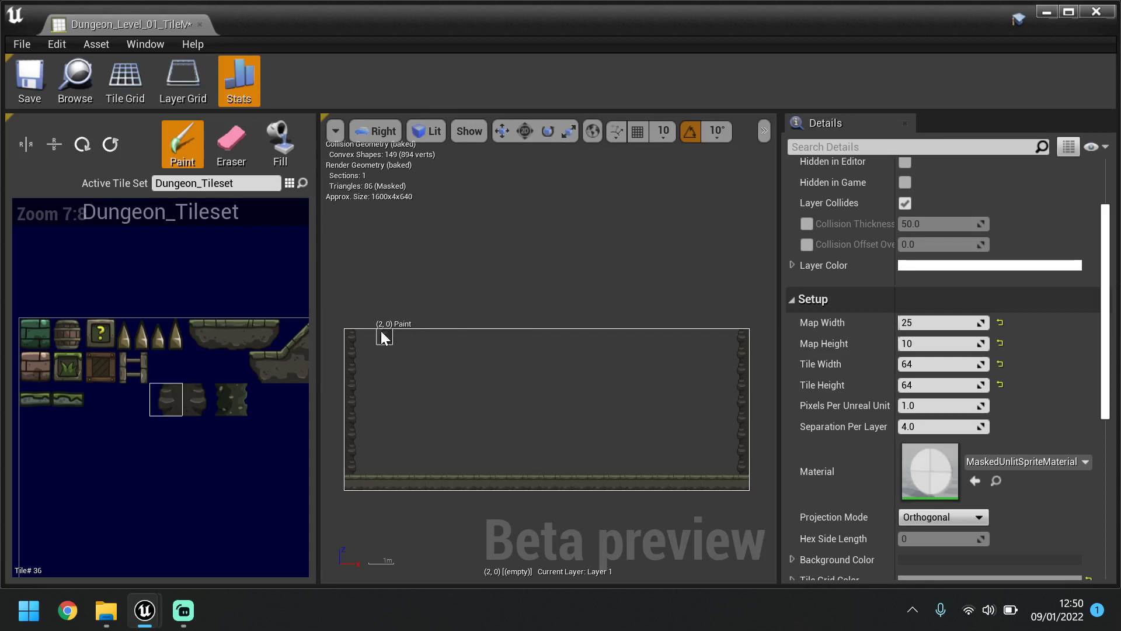
{"action": "left_click", "coordinate": [236, 332]}
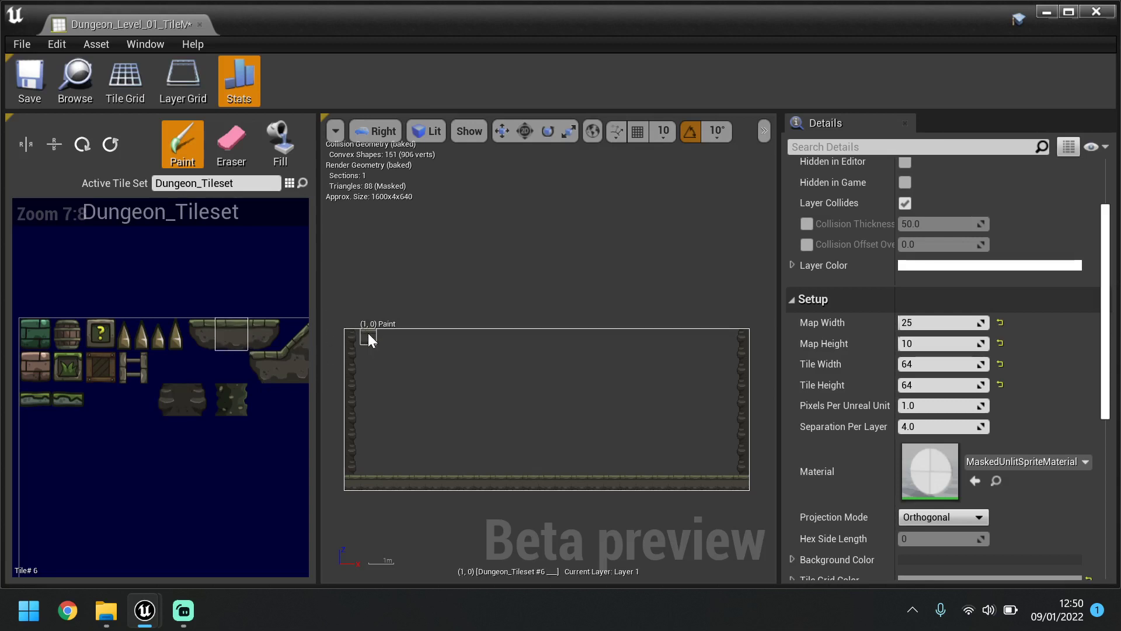
{"action": "left_click_drag", "start_coordinate": [368, 333], "coordinate": [728, 338]}
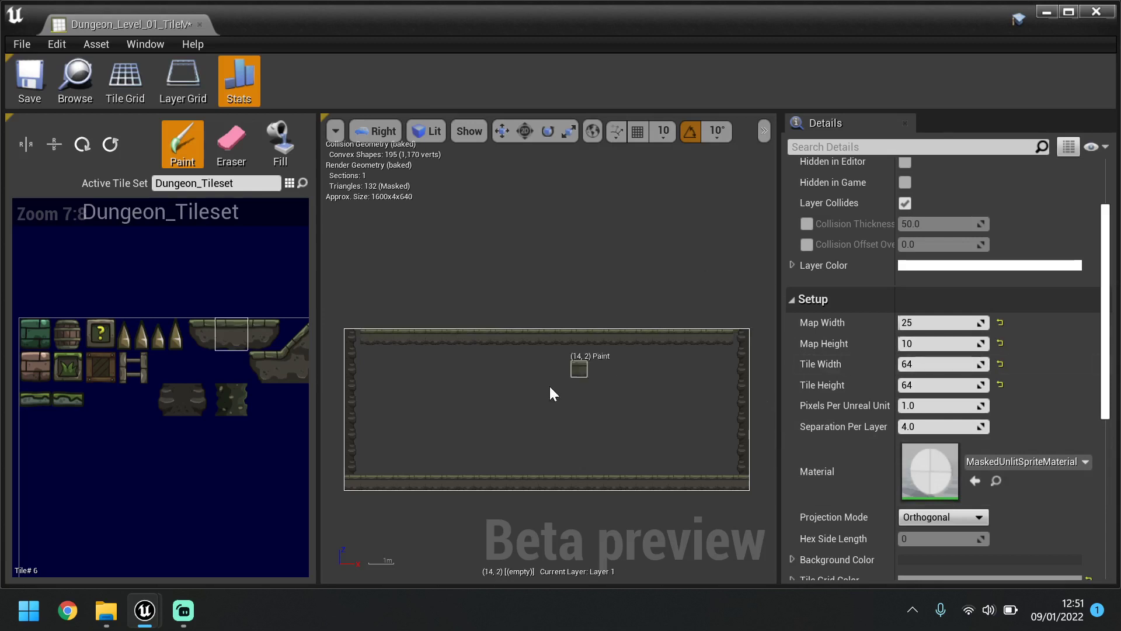
Inspect the painted room outline and the remaining platform and rock tiles in Dungeon_Tileset.
{"action": "scroll", "coordinate": [529, 391], "scroll_direction": "up", "scroll_amount": 3}
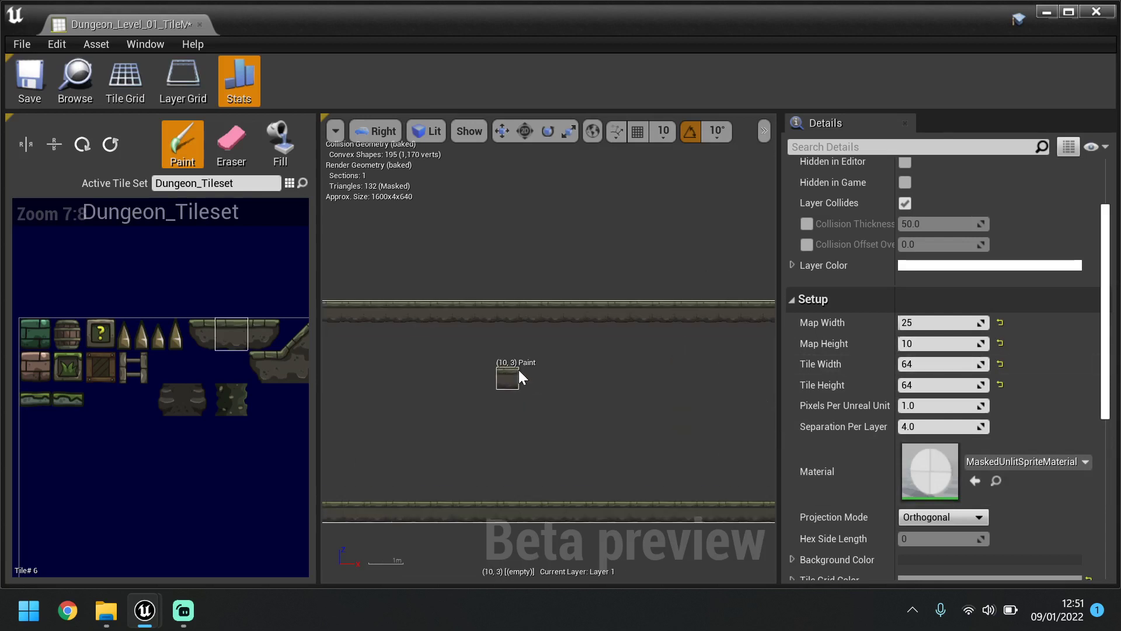
{"action": "scroll", "coordinate": [100, 507], "scroll_direction": "down", "scroll_amount": 8}
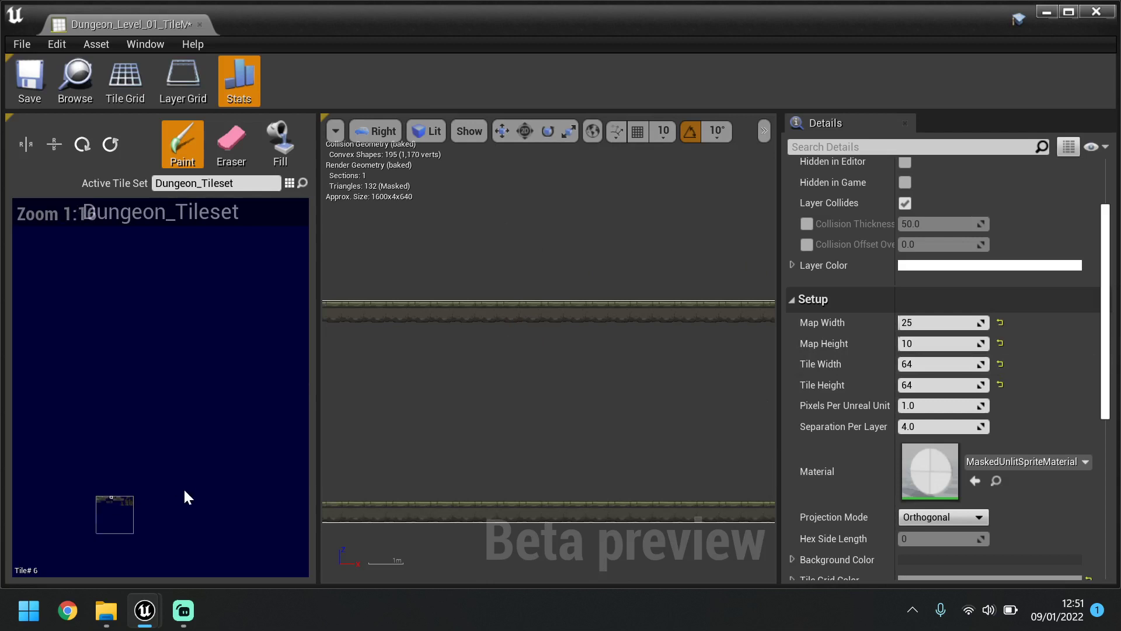
{"action": "scroll", "coordinate": [127, 507], "scroll_direction": "up", "scroll_amount": 7}
{"action": "scroll", "coordinate": [474, 418], "scroll_direction": "down", "scroll_amount": 3}
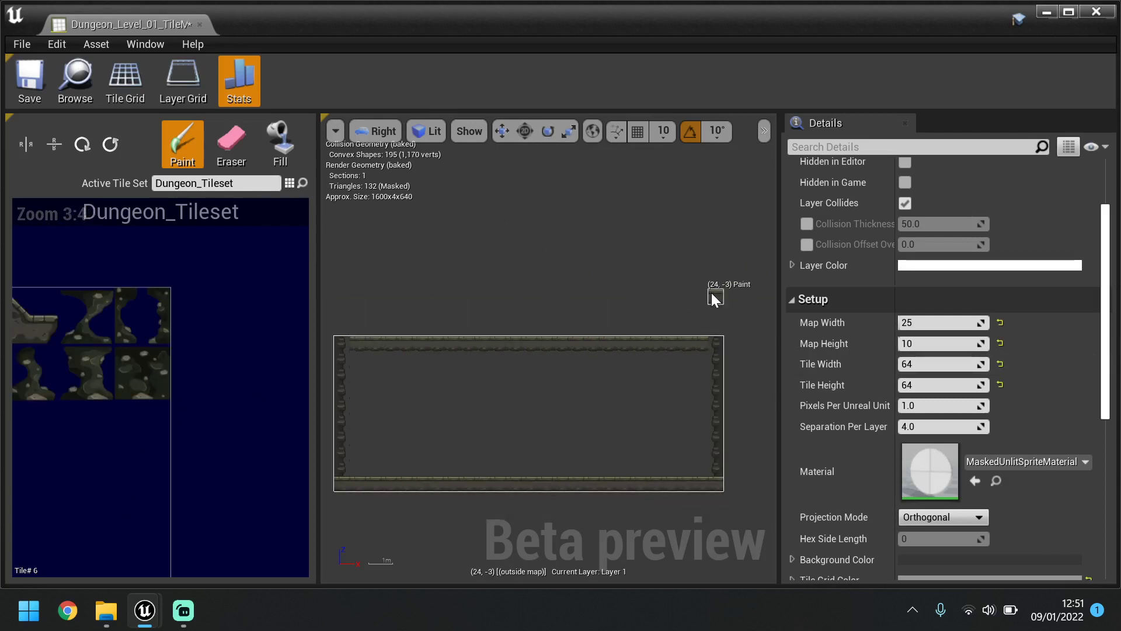
{"action": "scroll", "coordinate": [115, 354], "scroll_direction": "down", "scroll_amount": 2}
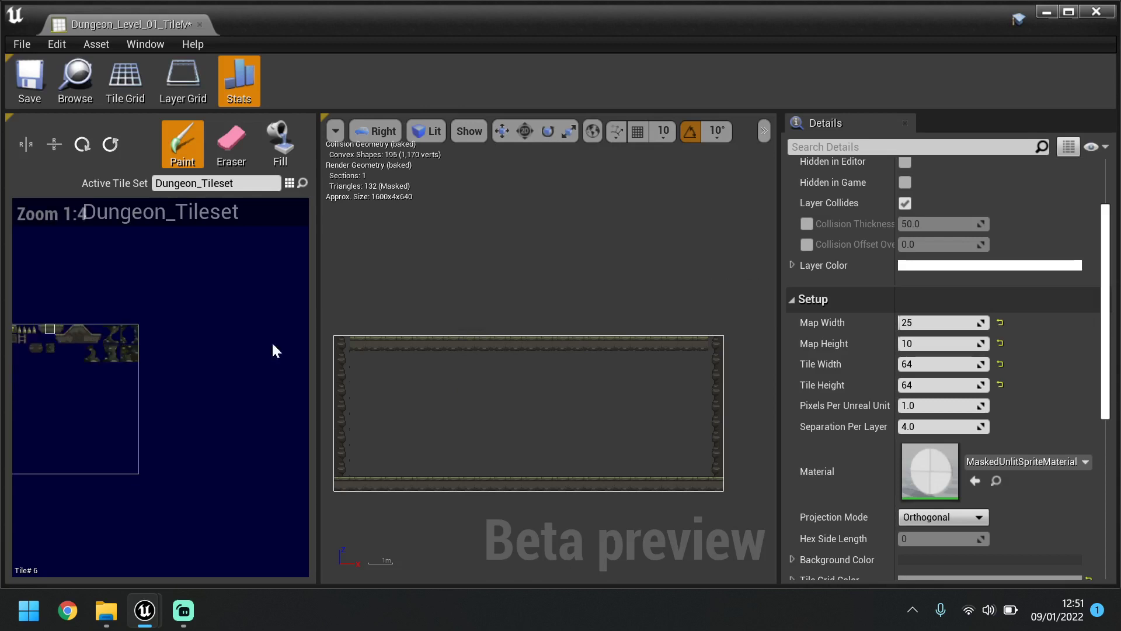
{"action": "scroll", "coordinate": [36, 324], "scroll_direction": "up", "scroll_amount": 3}
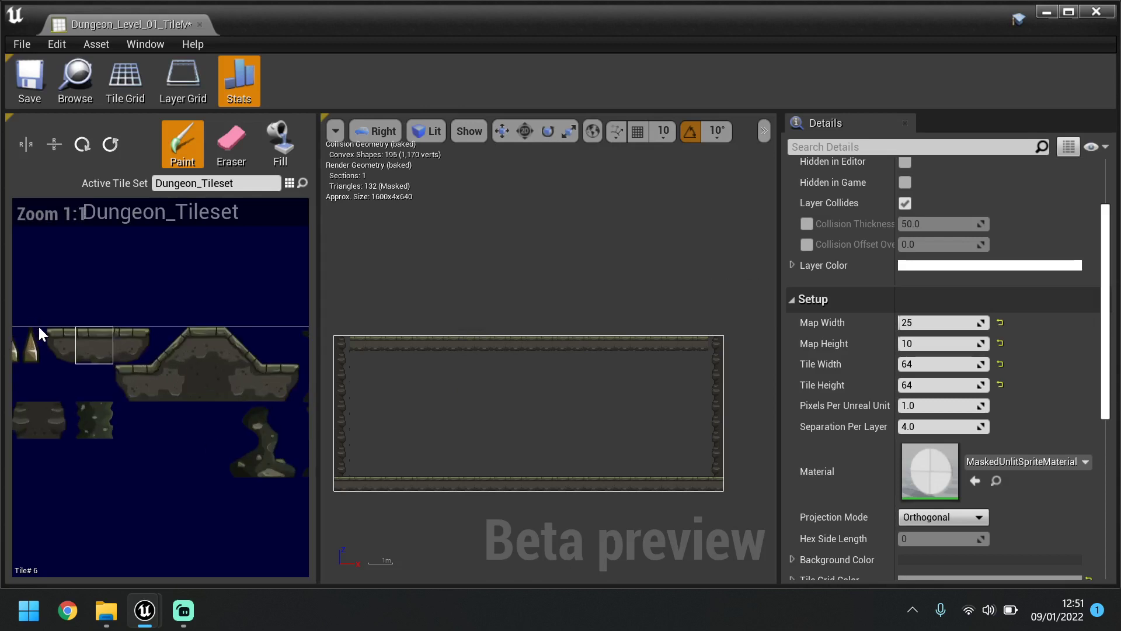
{"action": "scroll", "coordinate": [488, 356], "scroll_direction": "down", "scroll_amount": 1}
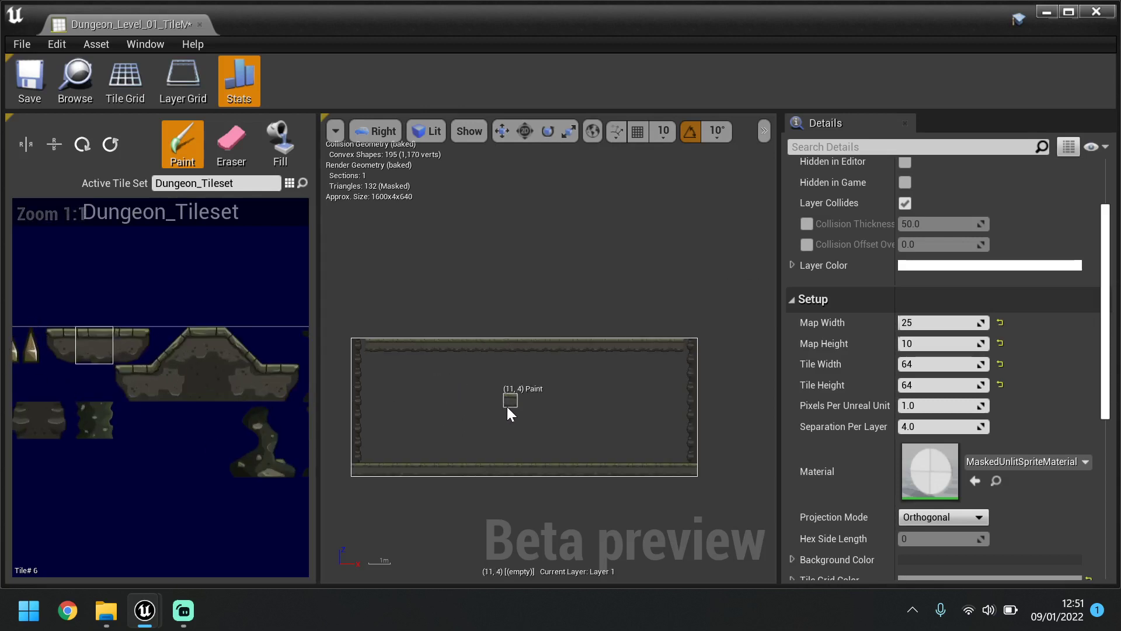
{"action": "scroll", "coordinate": [507, 407], "scroll_direction": "up", "scroll_amount": 1}
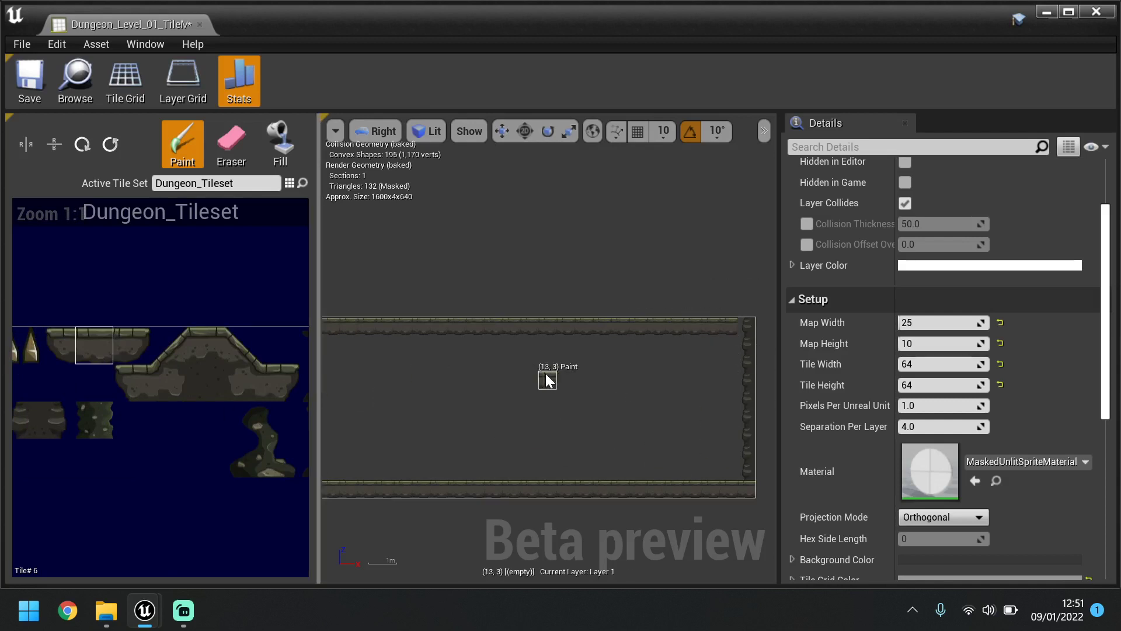
{"action": "scroll", "coordinate": [546, 374], "scroll_direction": "down", "scroll_amount": 2}
{"action": "scroll", "coordinate": [391, 418], "scroll_direction": "up", "scroll_amount": 2}
{"action": "scroll", "coordinate": [390, 419], "scroll_direction": "down", "scroll_amount": 1}
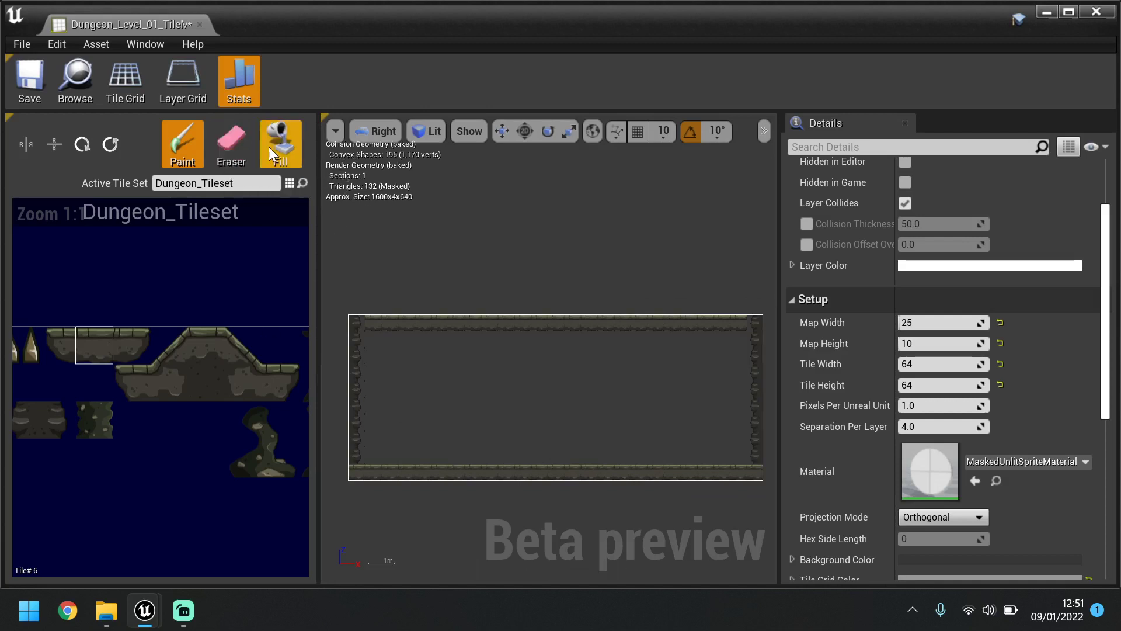
Erase two ceiling tiles at cells (4, 0) and (5, 0) and repaint the gap with platform tile 6.
{"action": "left_click", "coordinate": [230, 148]}
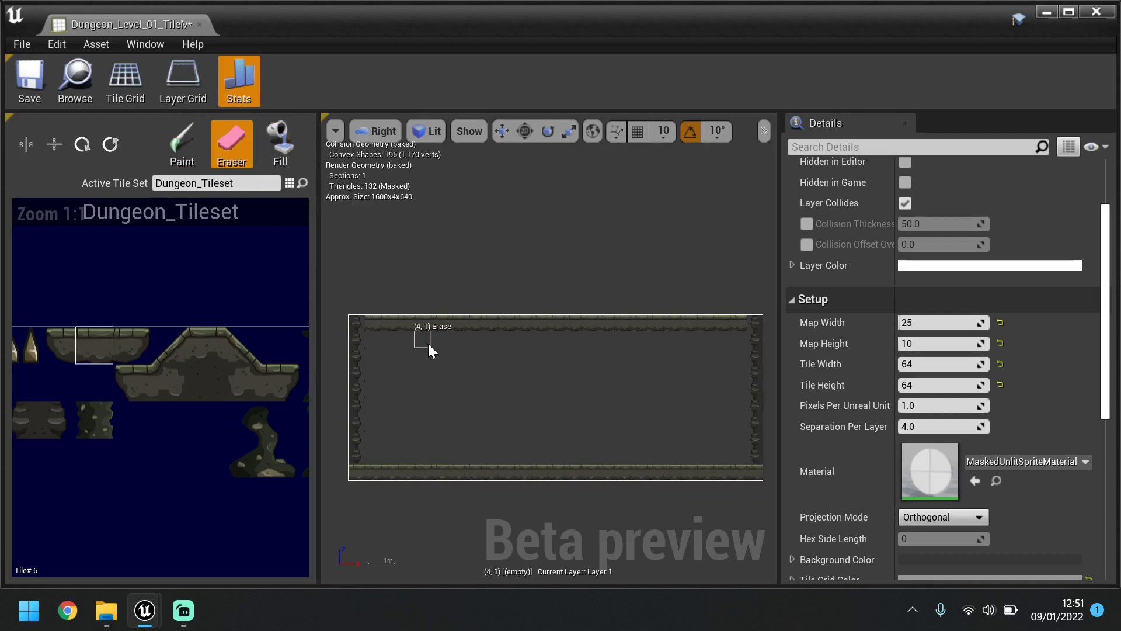
{"action": "left_click_drag", "start_coordinate": [426, 328], "coordinate": [444, 332]}
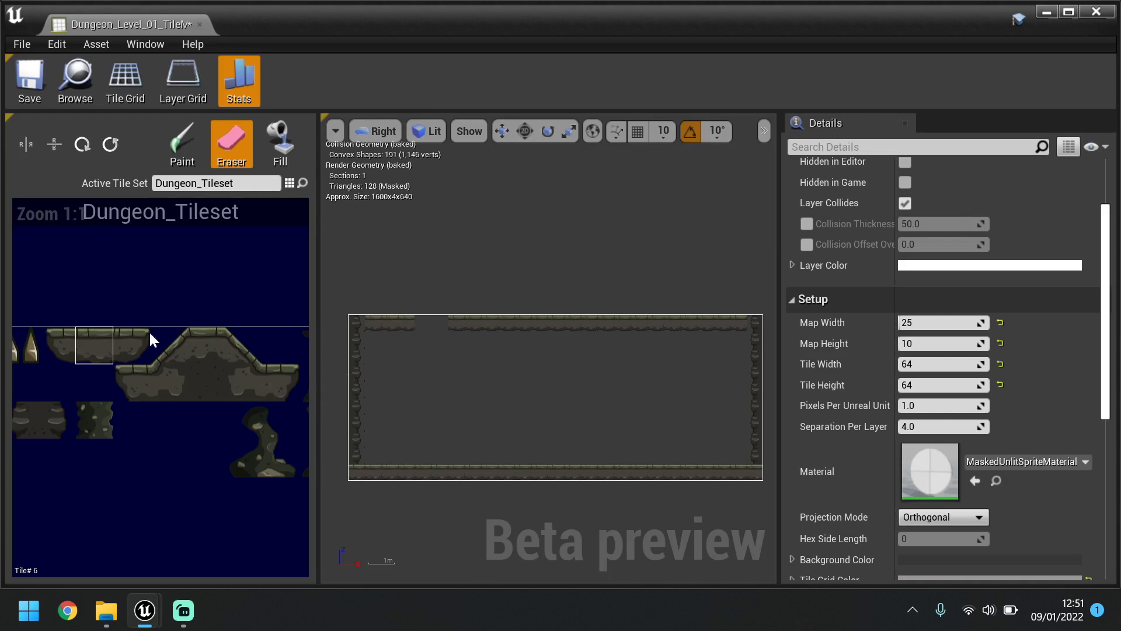
{"action": "left_click", "coordinate": [183, 144]}
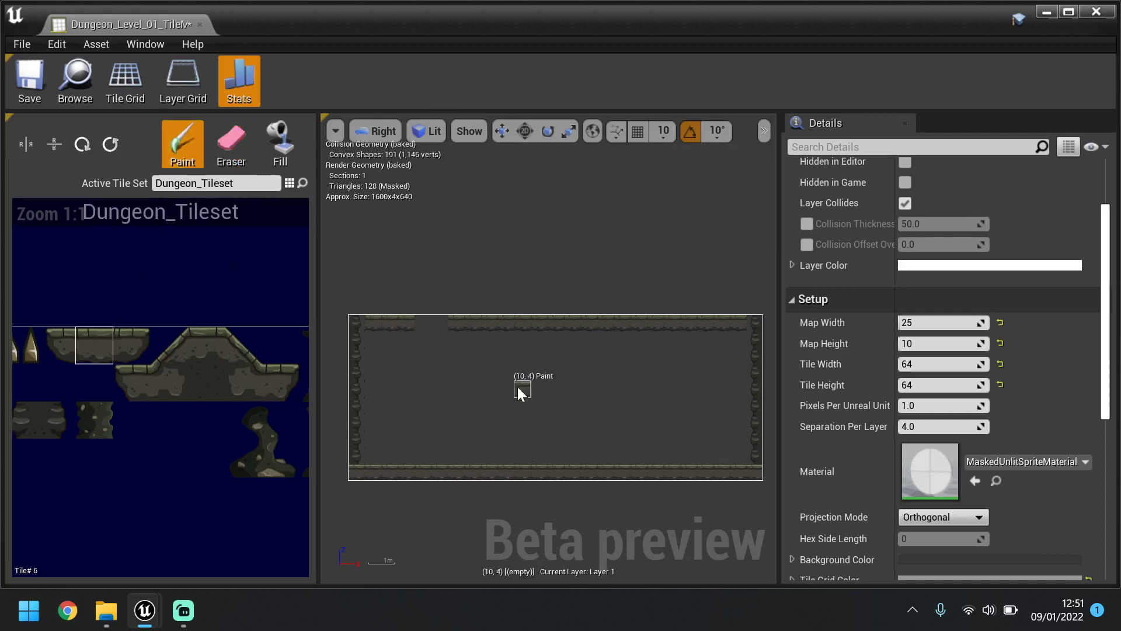
{"action": "left_click", "coordinate": [420, 326]}
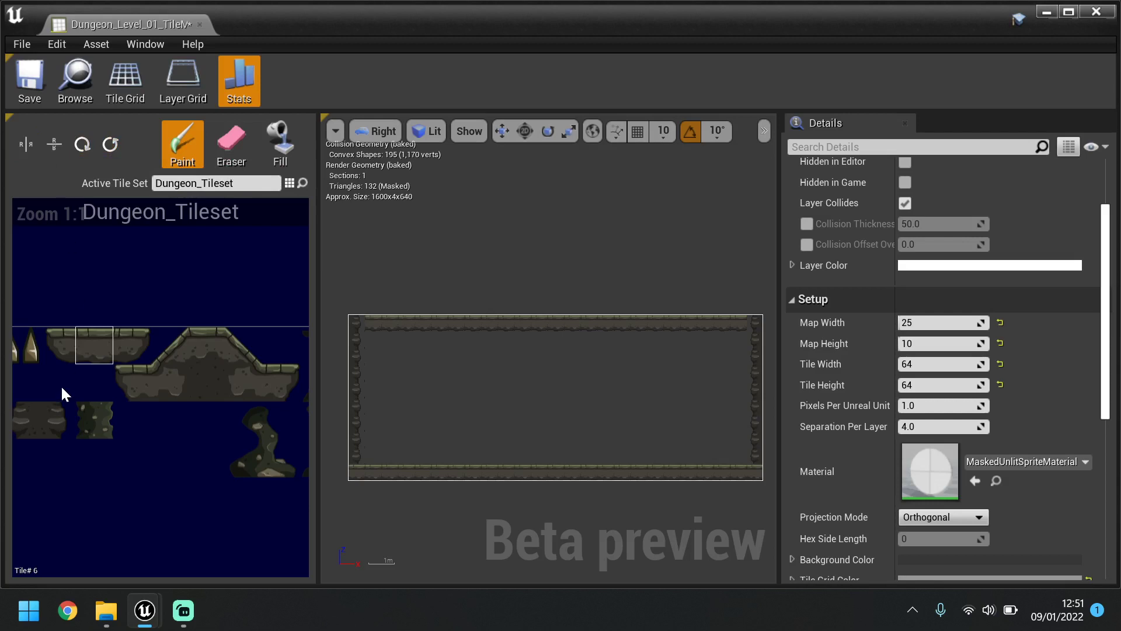
Fill the room's empty interior with platform tile 6 and undo the fill.
{"action": "left_click", "coordinate": [274, 145]}
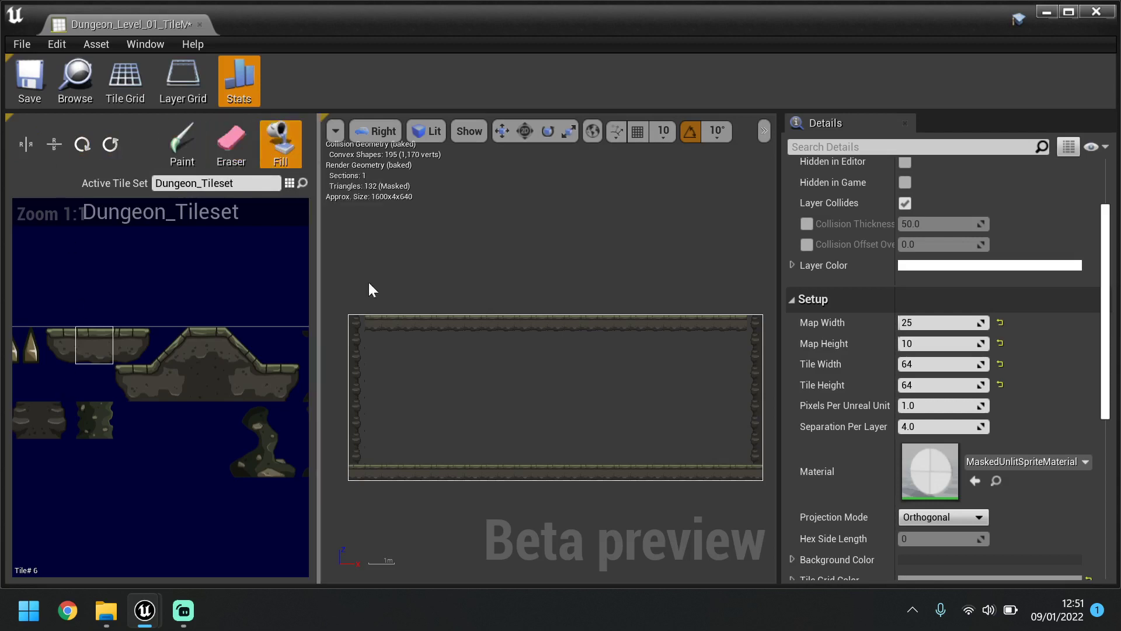
{"action": "left_click", "coordinate": [398, 353]}
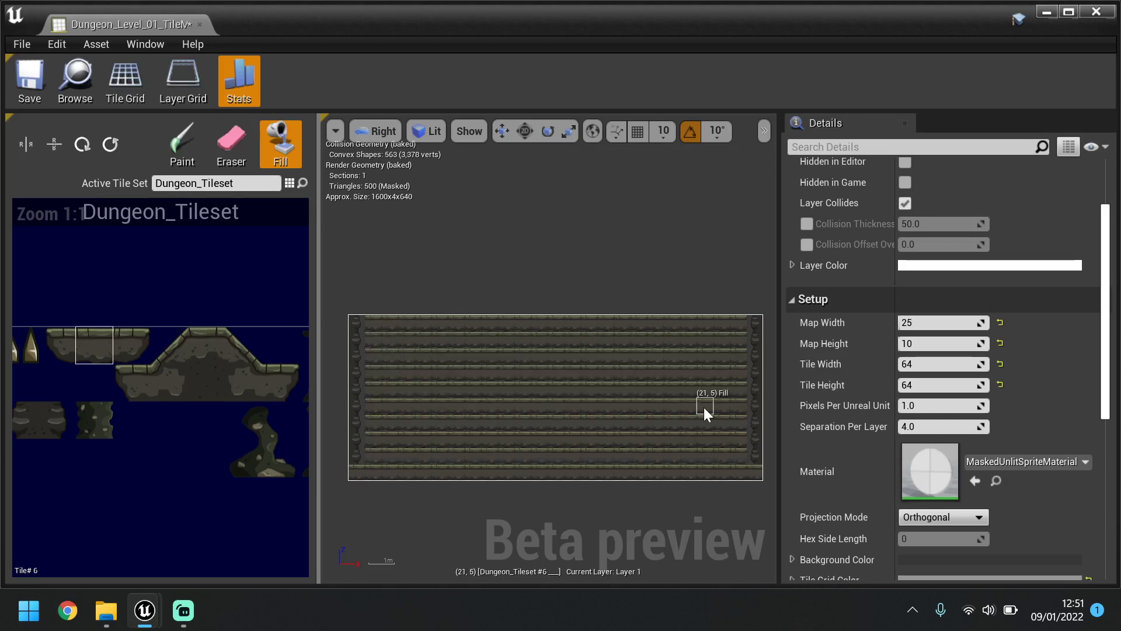
{"action": "key", "text": "ctrl+z"}
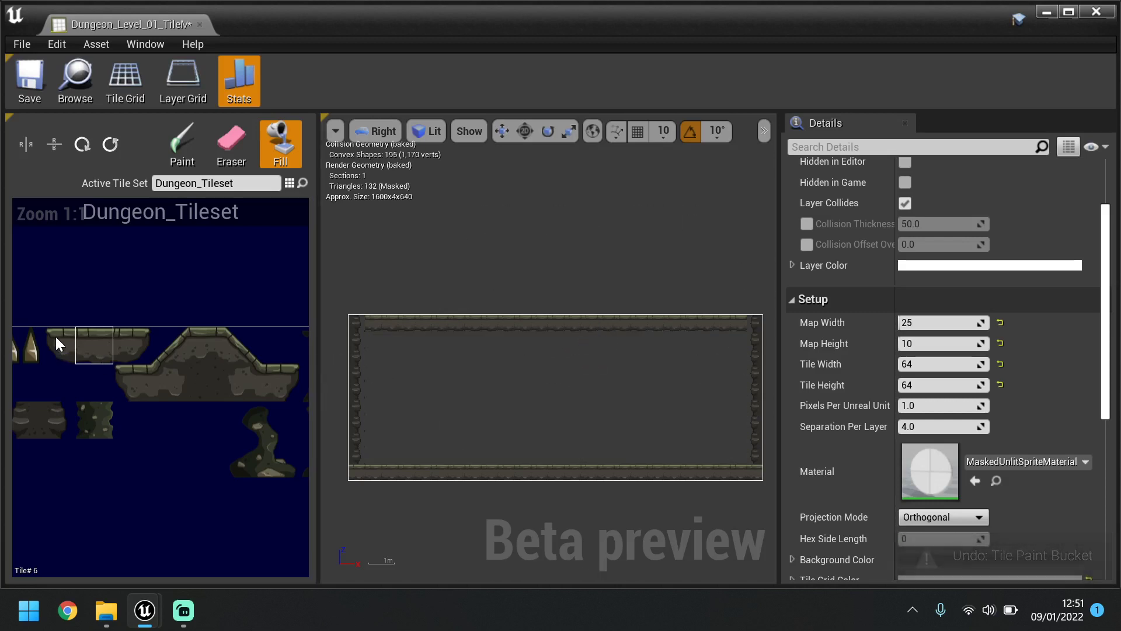
Paint three floating platforms with the three-tile platform starting at tile 5, beginning at cells (4, 7), (8, 6) and (4, 3).
{"action": "left_click", "coordinate": [198, 145]}
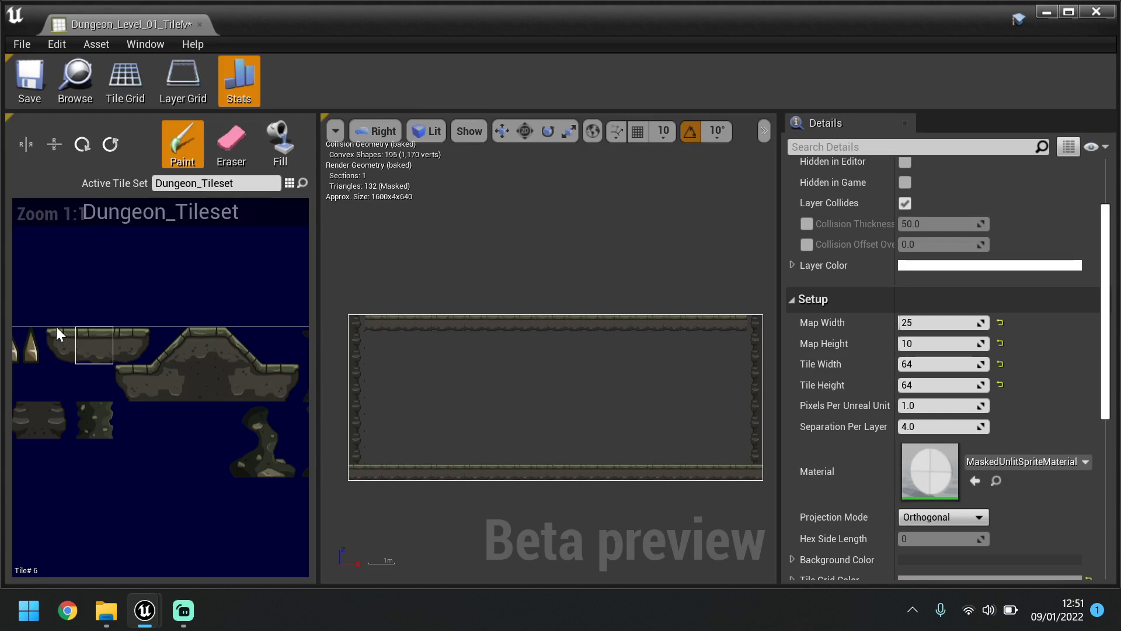
{"action": "left_click_drag", "start_coordinate": [56, 328], "coordinate": [124, 353]}
{"action": "scroll", "coordinate": [142, 354], "scroll_direction": "down", "scroll_amount": 1}
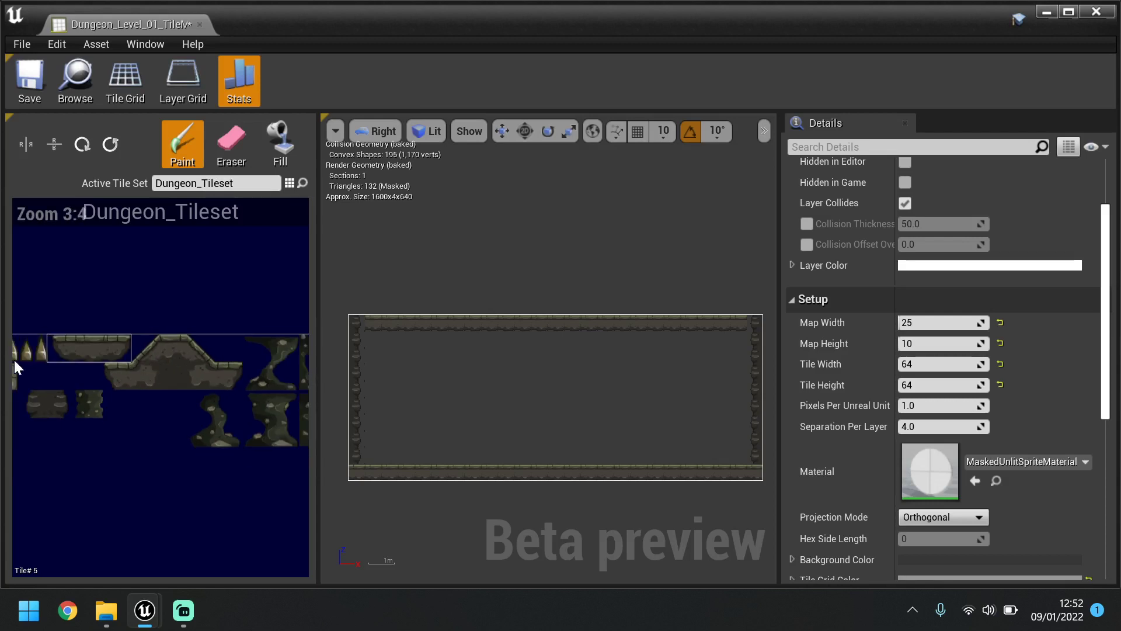
{"action": "scroll", "coordinate": [29, 358], "scroll_direction": "up", "scroll_amount": 3}
{"action": "scroll", "coordinate": [175, 331], "scroll_direction": "down", "scroll_amount": 2}
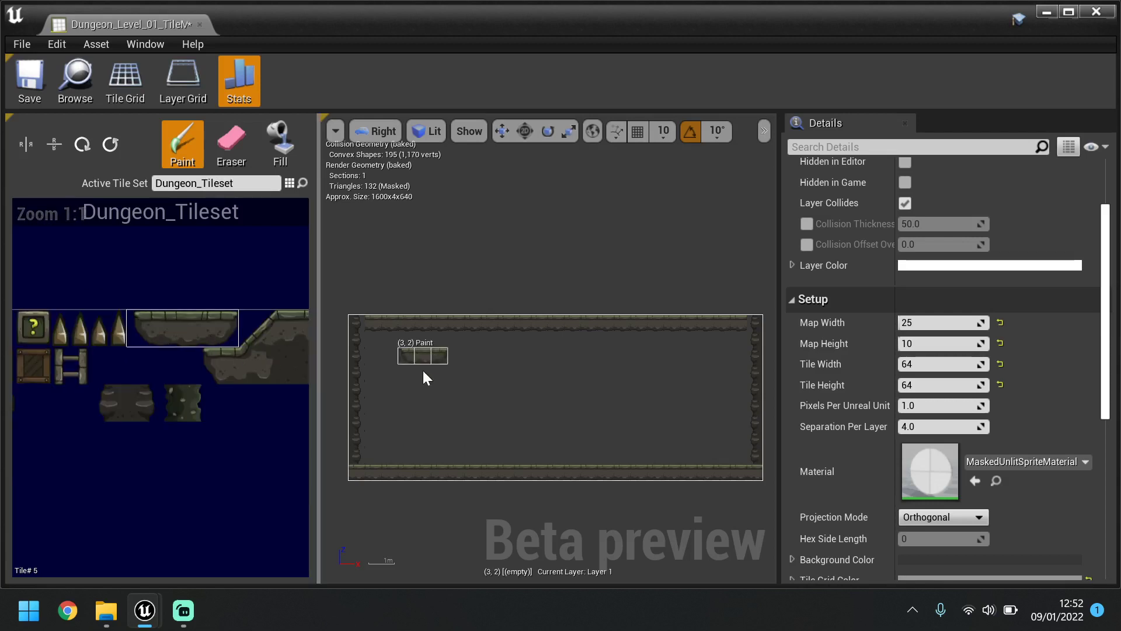
{"action": "scroll", "coordinate": [424, 418], "scroll_direction": "up", "scroll_amount": 4}
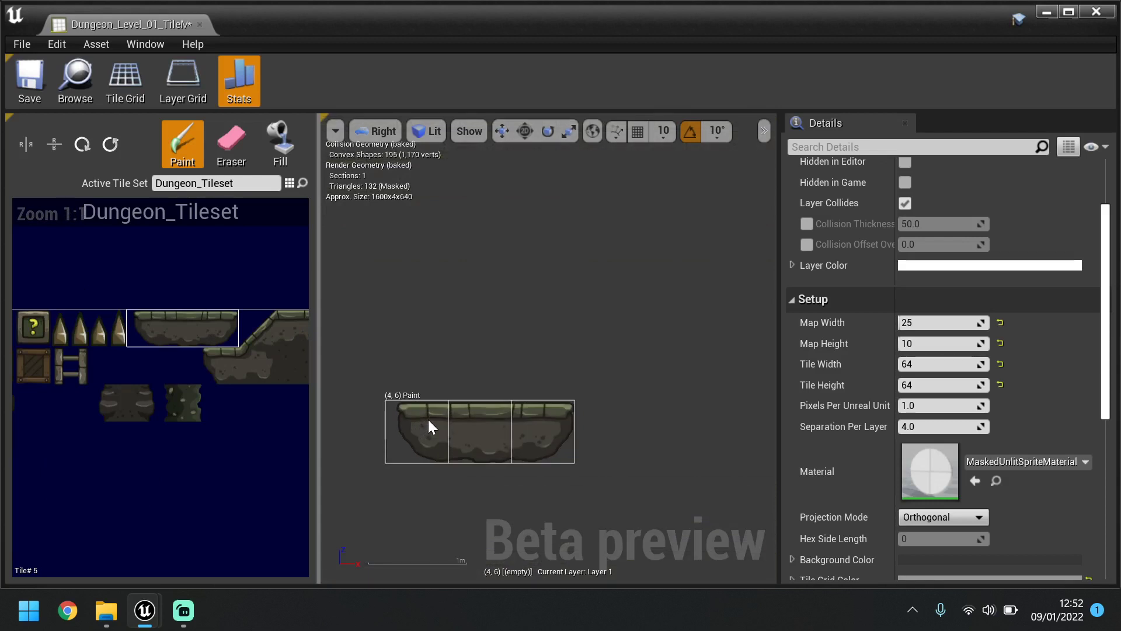
{"action": "scroll", "coordinate": [506, 443], "scroll_direction": "down", "scroll_amount": 3}
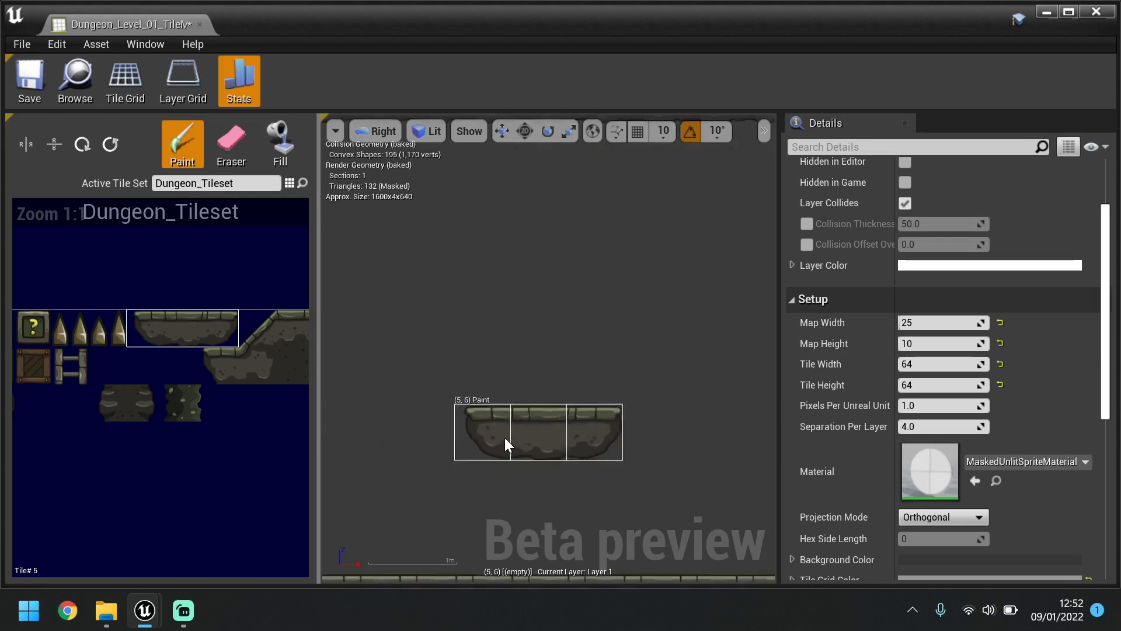
{"action": "scroll", "coordinate": [418, 485], "scroll_direction": "up", "scroll_amount": 1}
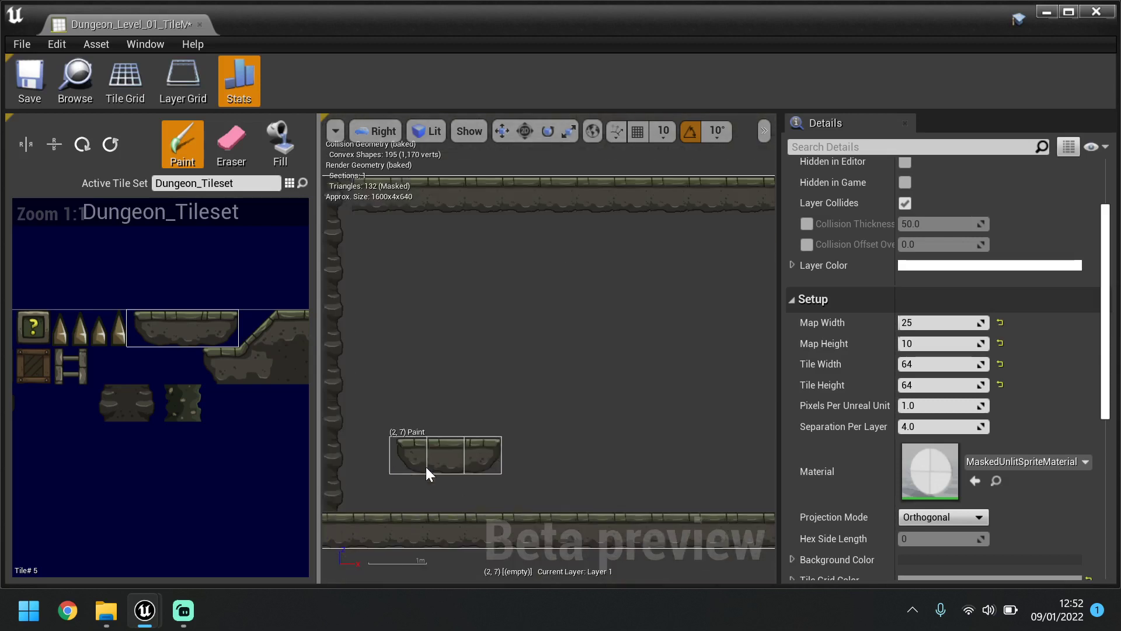
{"action": "left_click", "coordinate": [487, 471]}
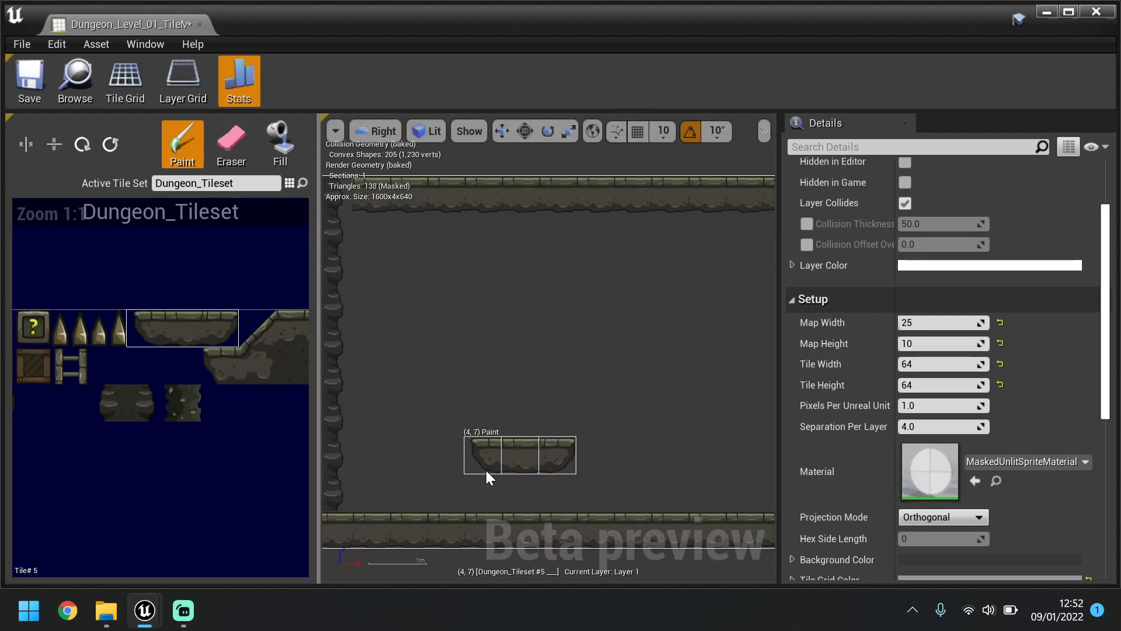
{"action": "left_click", "coordinate": [637, 403]}
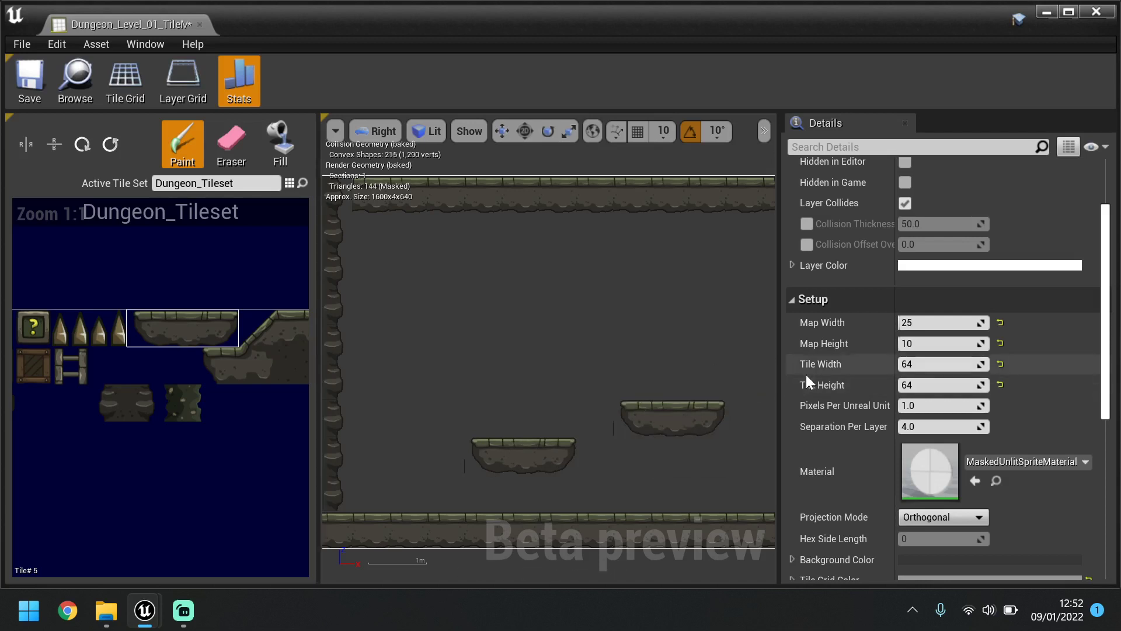
{"action": "left_click", "coordinate": [475, 310]}
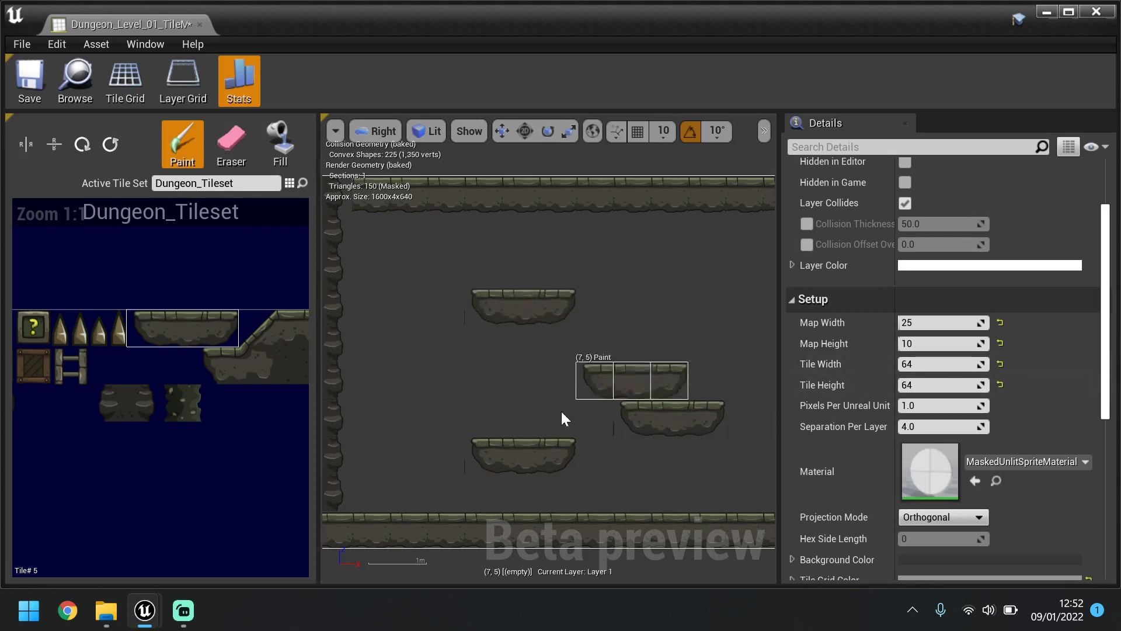
Paint the four-by-two hill block starting at tile 8 with its upper corner at cell (12, 5), beside the middle platform.
{"action": "scroll", "coordinate": [590, 382], "scroll_direction": "down", "scroll_amount": 2}
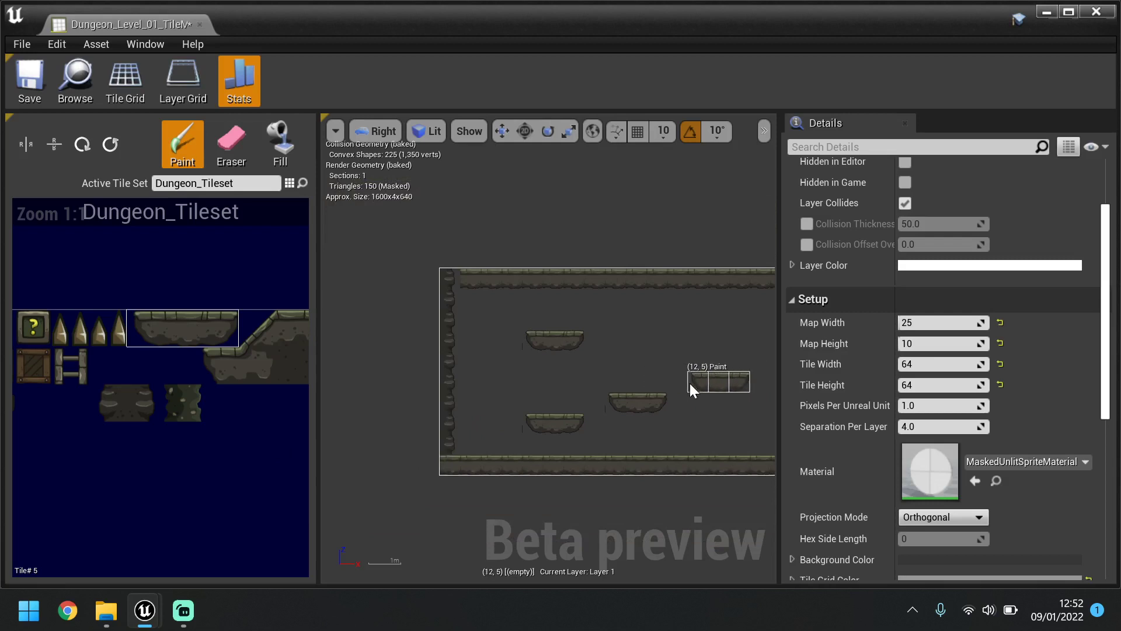
{"action": "scroll", "coordinate": [694, 387], "scroll_direction": "up", "scroll_amount": 2}
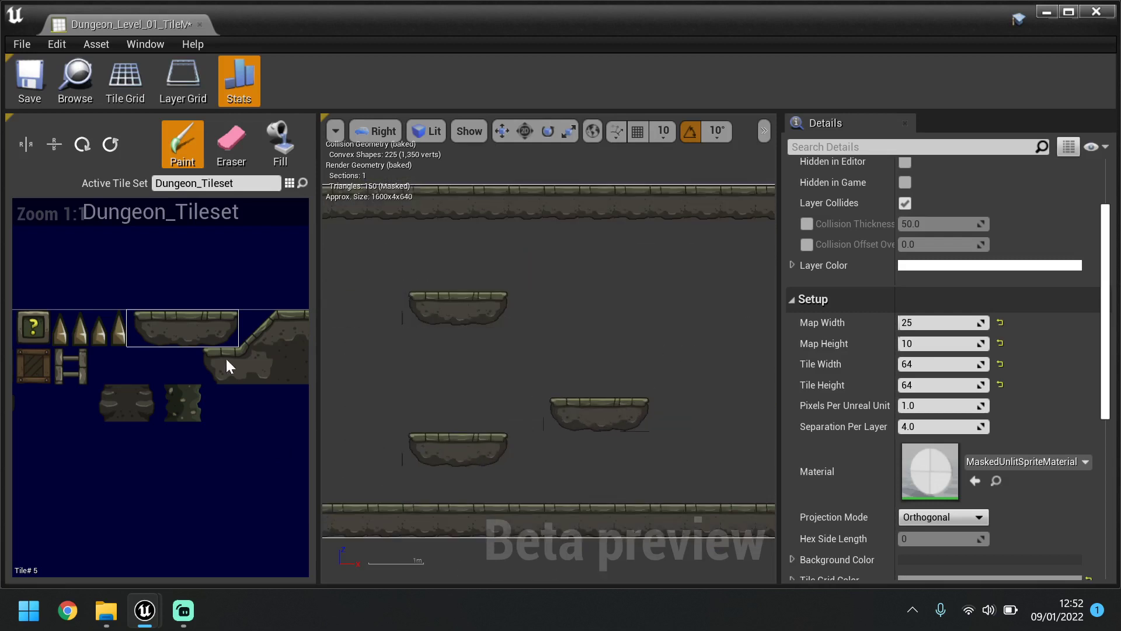
{"action": "scroll", "coordinate": [149, 385], "scroll_direction": "down", "scroll_amount": 1}
{"action": "scroll", "coordinate": [140, 382], "scroll_direction": "up", "scroll_amount": 2}
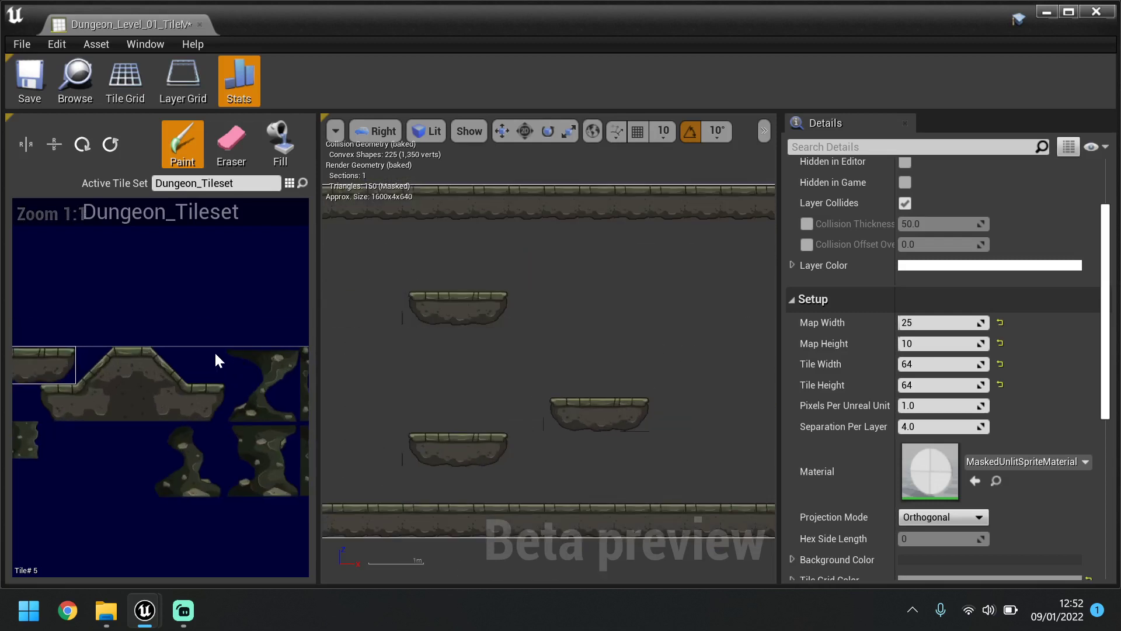
{"action": "left_click", "coordinate": [156, 409]}
{"action": "left_click_drag", "start_coordinate": [157, 402], "coordinate": [93, 416]}
{"action": "left_click_drag", "start_coordinate": [55, 361], "coordinate": [228, 400]}
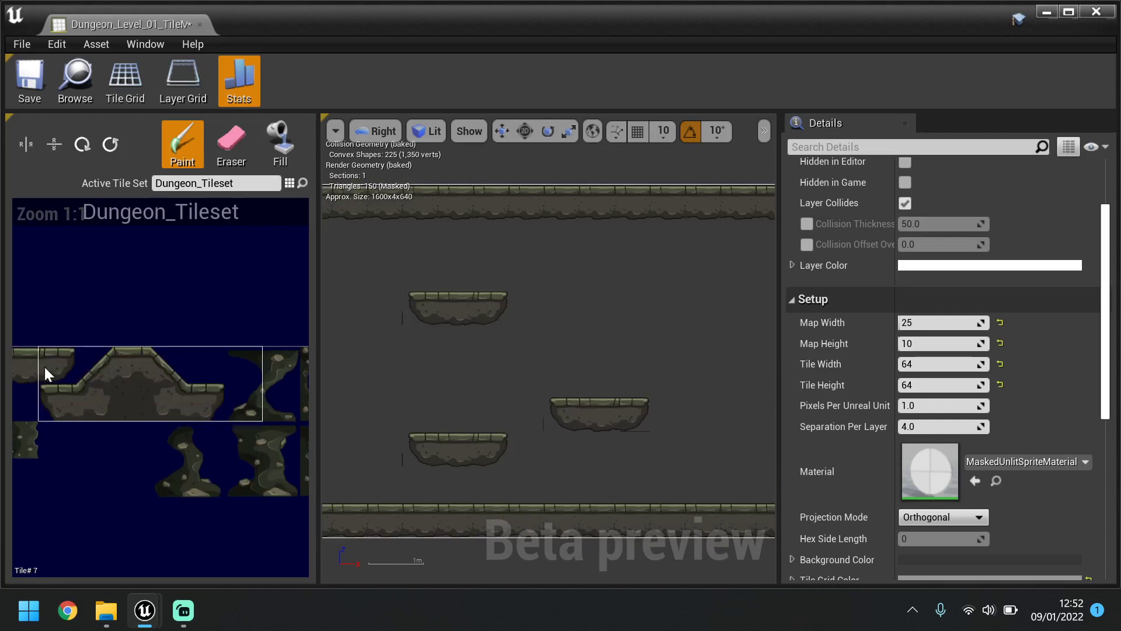
{"action": "mouse_move", "coordinate": [198, 362]}
{"action": "left_mouse_down"}
{"action": "mouse_move", "coordinate": [170, 412]}
{"action": "mouse_move", "coordinate": [106, 414]}
{"action": "left_mouse_up"}
{"action": "scroll", "coordinate": [421, 382], "scroll_direction": "down", "scroll_amount": 2}
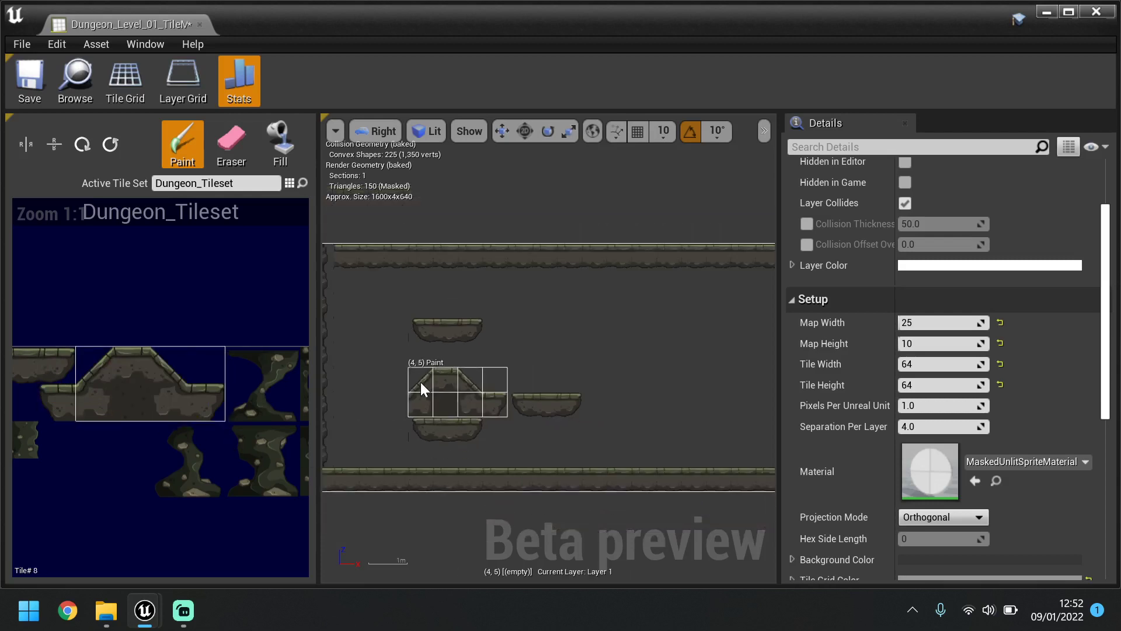
{"action": "scroll", "coordinate": [570, 406], "scroll_direction": "down", "scroll_amount": 2}
{"action": "scroll", "coordinate": [605, 395], "scroll_direction": "up", "scroll_amount": 3}
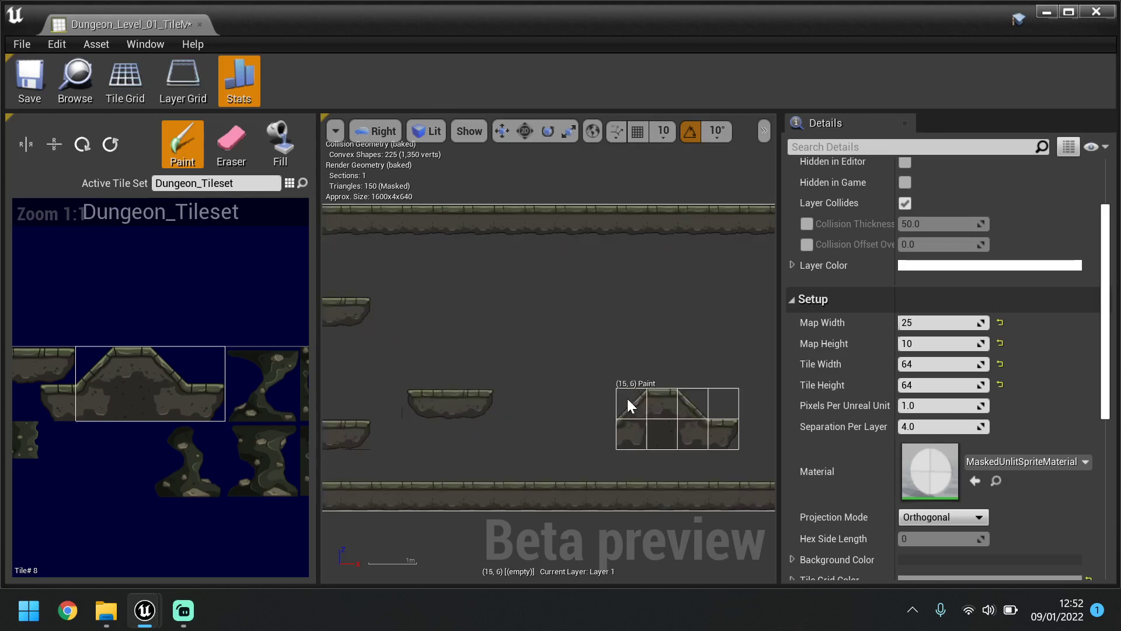
{"action": "left_click", "coordinate": [549, 364]}
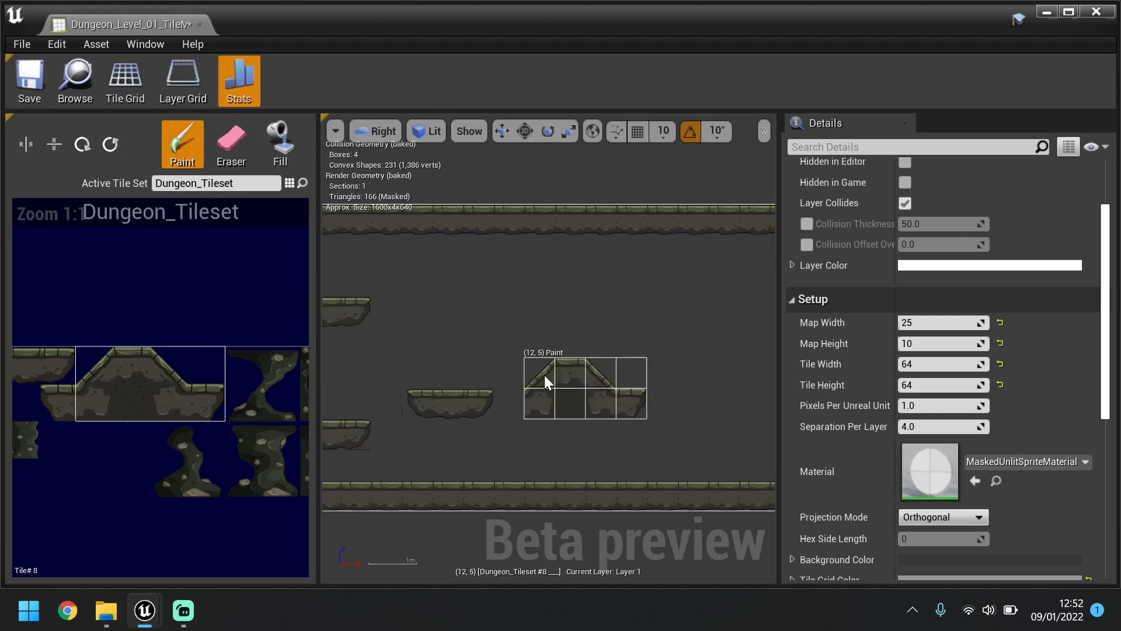
Paint end tile 23 beside the hill at cell (11, 6), and erase it together with the adjoining platform end at (10, 6).
{"action": "left_click", "coordinate": [69, 402]}
{"action": "left_click", "coordinate": [507, 394]}
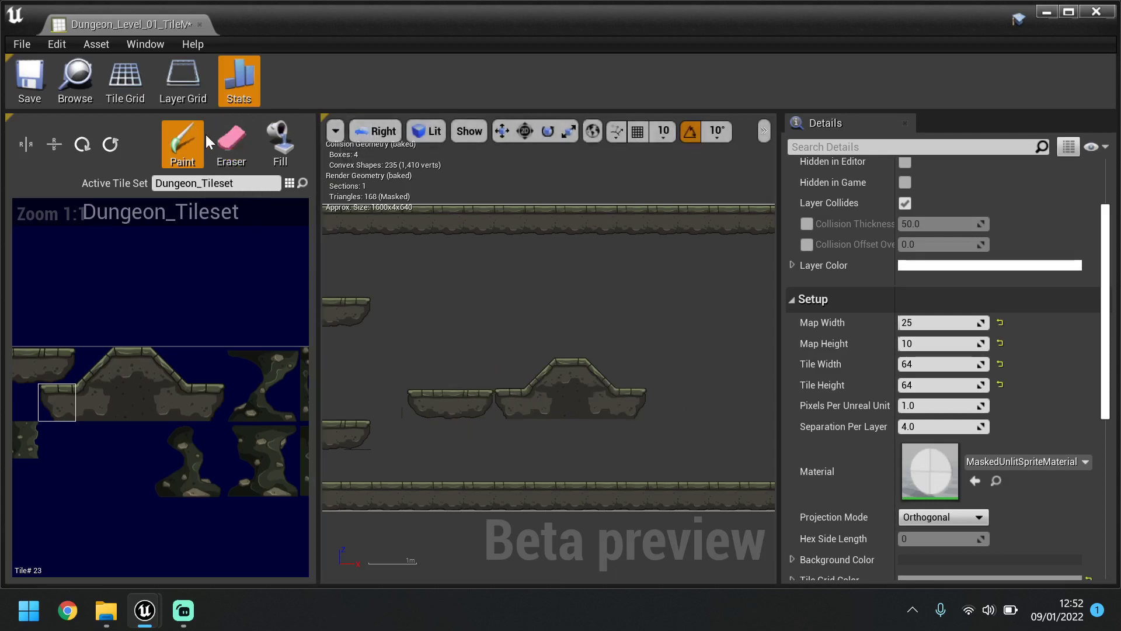
{"action": "left_click", "coordinate": [232, 142]}
{"action": "left_click_drag", "start_coordinate": [483, 418], "coordinate": [510, 413]}
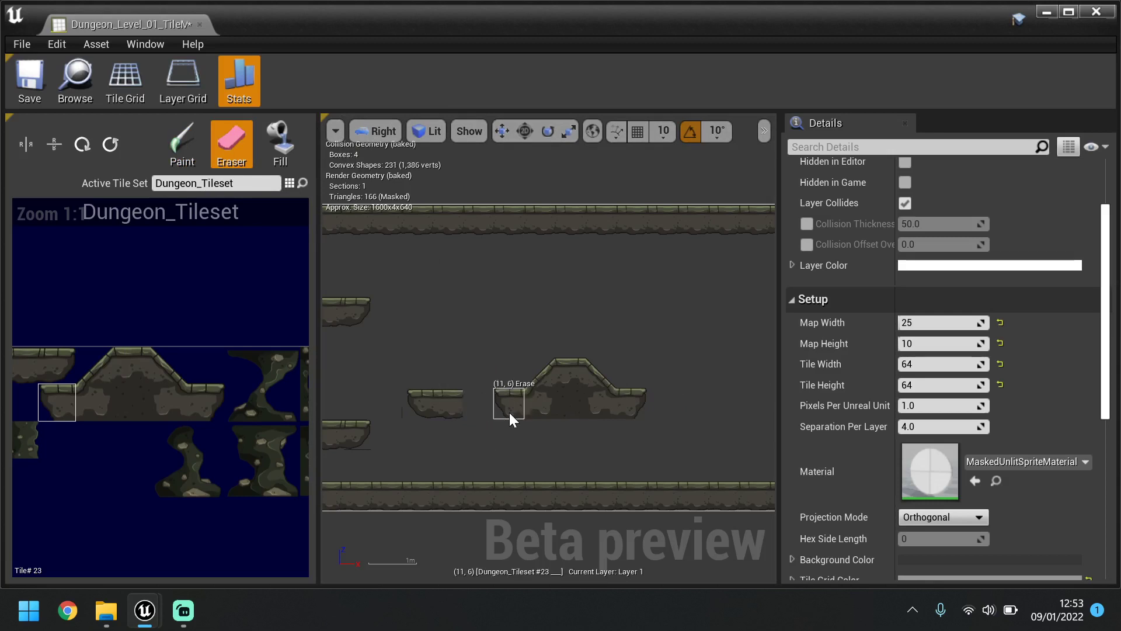
Join the middle platform to the hill by painting platform tile 6 at cells (10, 6) and (11, 6).
{"action": "left_click", "coordinate": [34, 357]}
{"action": "scroll", "coordinate": [127, 362], "scroll_direction": "down", "scroll_amount": 2}
{"action": "scroll", "coordinate": [106, 370], "scroll_direction": "up", "scroll_amount": 4}
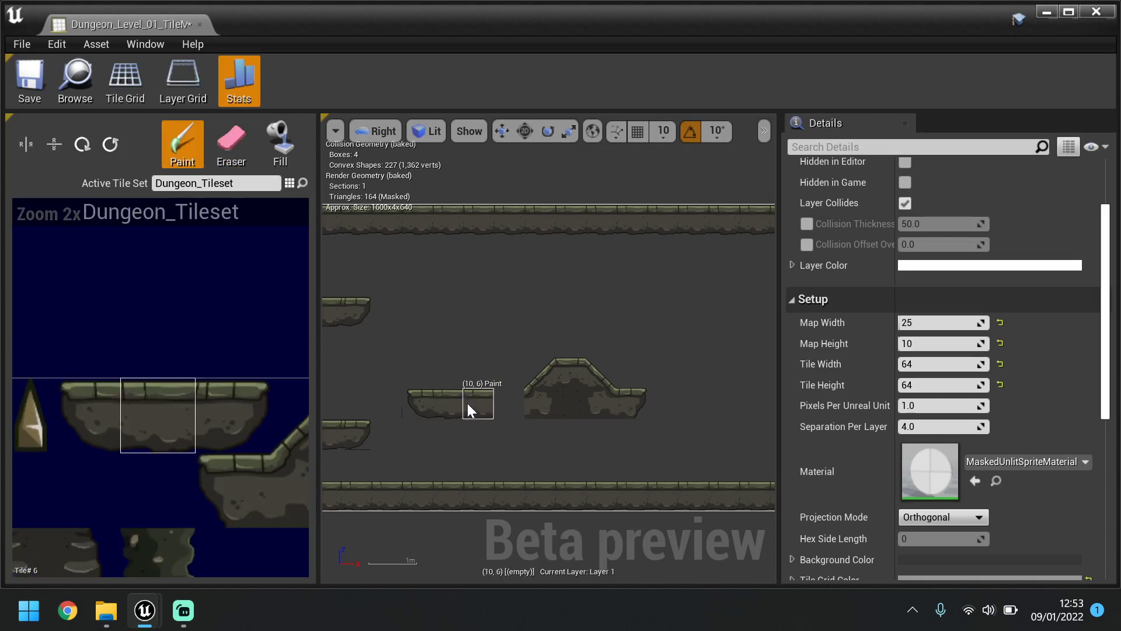
{"action": "left_click_drag", "start_coordinate": [468, 403], "coordinate": [500, 404]}
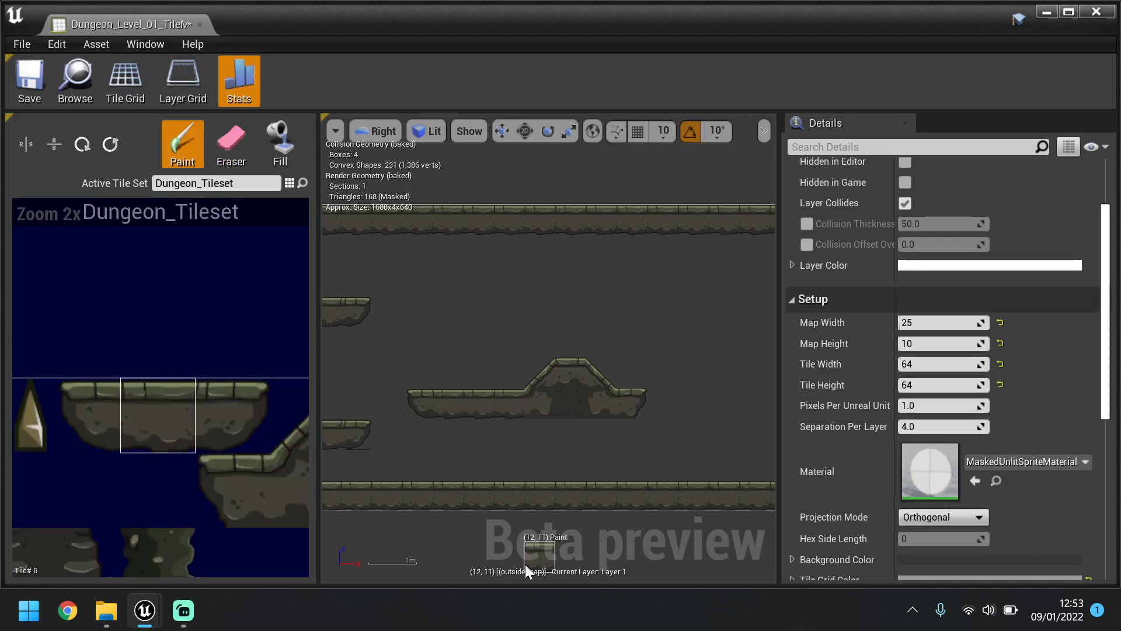
Place a barrel, tile 1, on the far end of the lower platform at cell (6, 6).
{"action": "scroll", "coordinate": [533, 436], "scroll_direction": "down", "scroll_amount": 2}
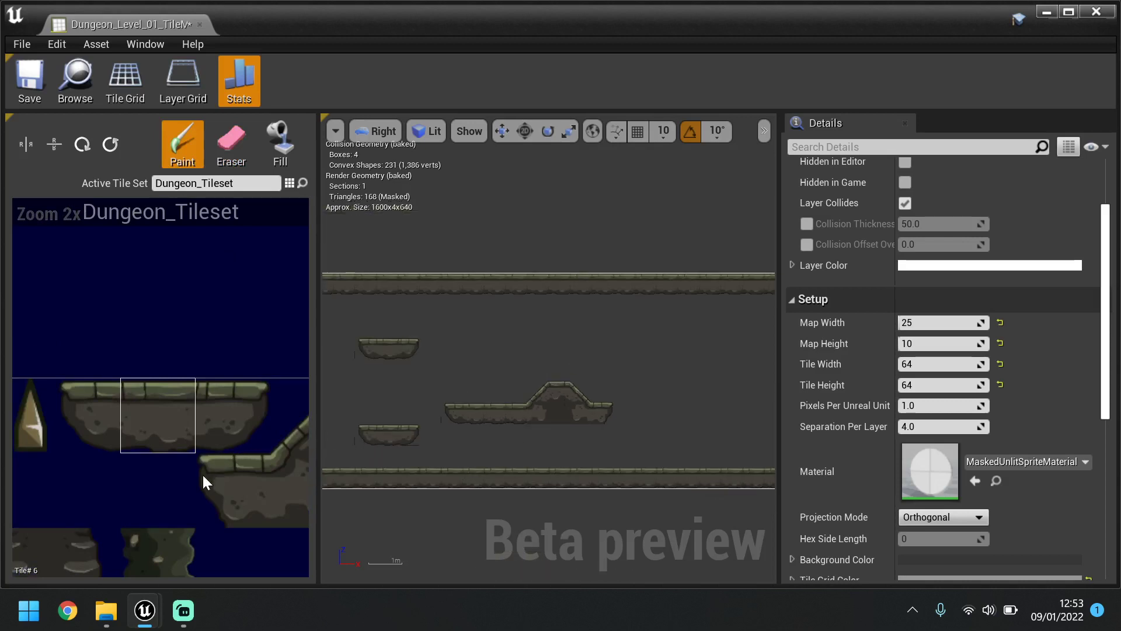
{"action": "scroll", "coordinate": [143, 475], "scroll_direction": "down", "scroll_amount": 3}
{"action": "scroll", "coordinate": [87, 462], "scroll_direction": "up", "scroll_amount": 3}
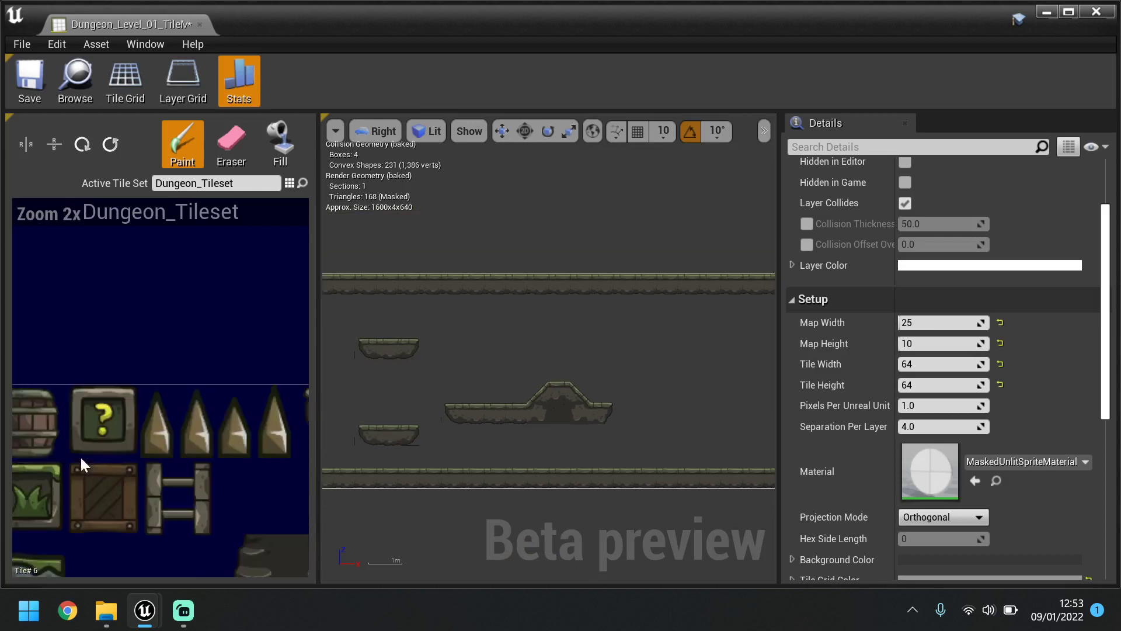
{"action": "left_click", "coordinate": [51, 423]}
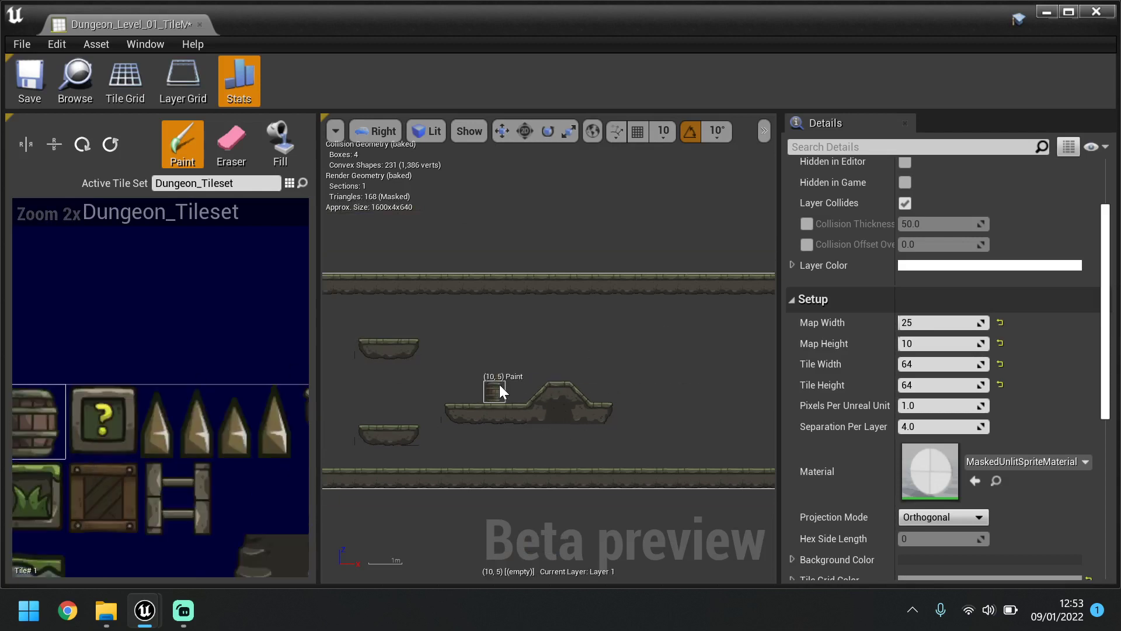
{"action": "scroll", "coordinate": [456, 415], "scroll_direction": "down", "scroll_amount": 2}
{"action": "scroll", "coordinate": [433, 432], "scroll_direction": "up", "scroll_amount": 4}
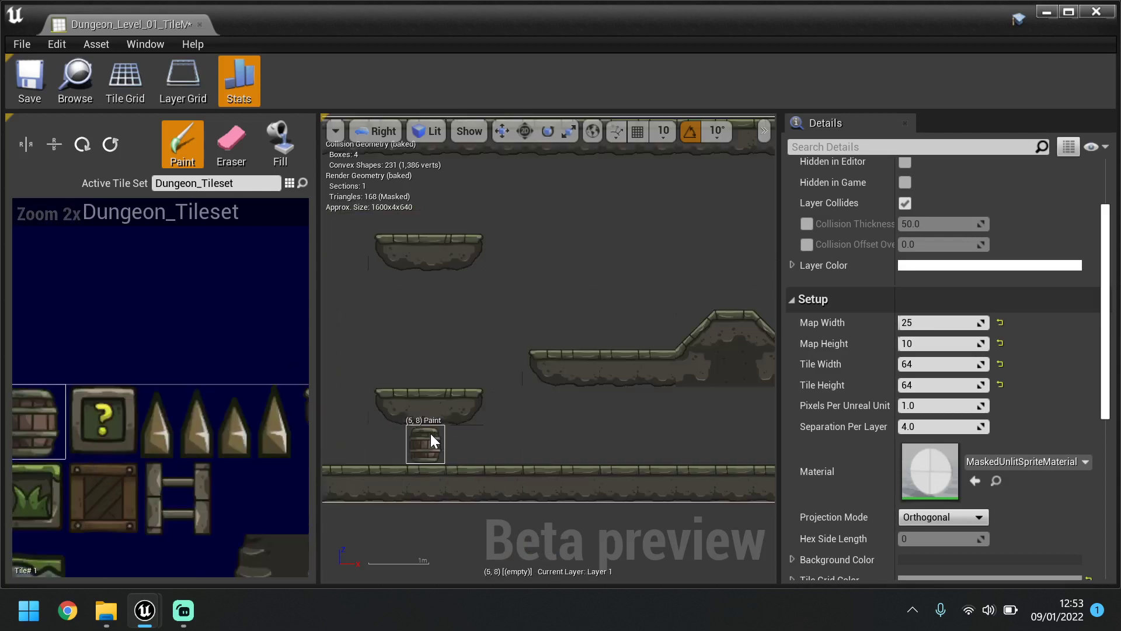
{"action": "left_click", "coordinate": [468, 384]}
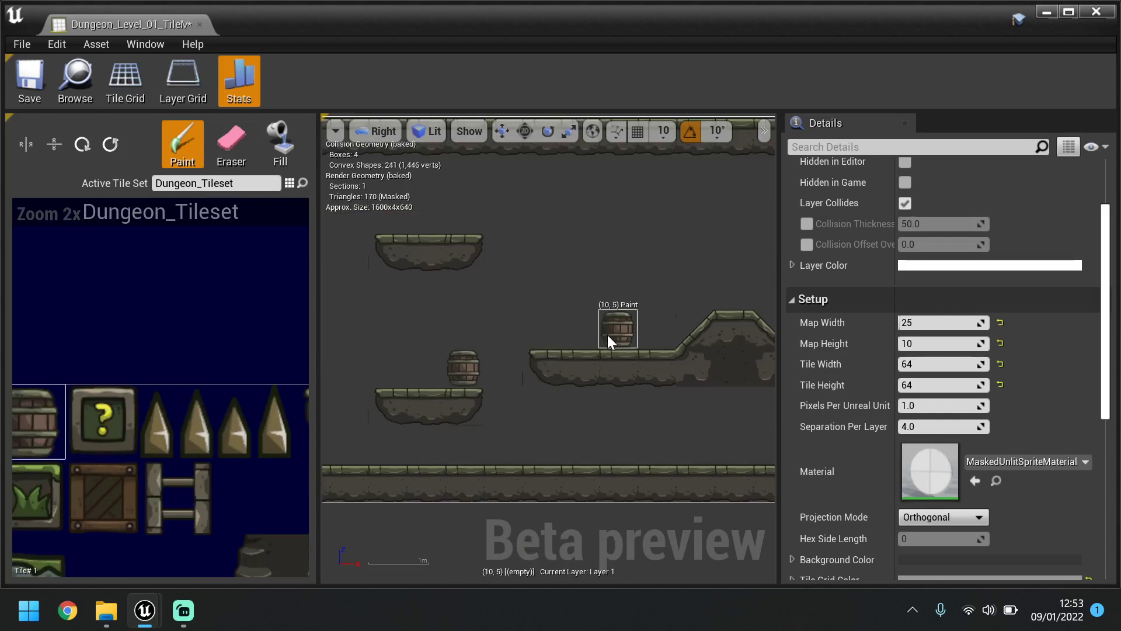
Erase the upper three-tile floating platform that begins at cell (4, 3).
{"action": "left_click", "coordinate": [232, 146]}
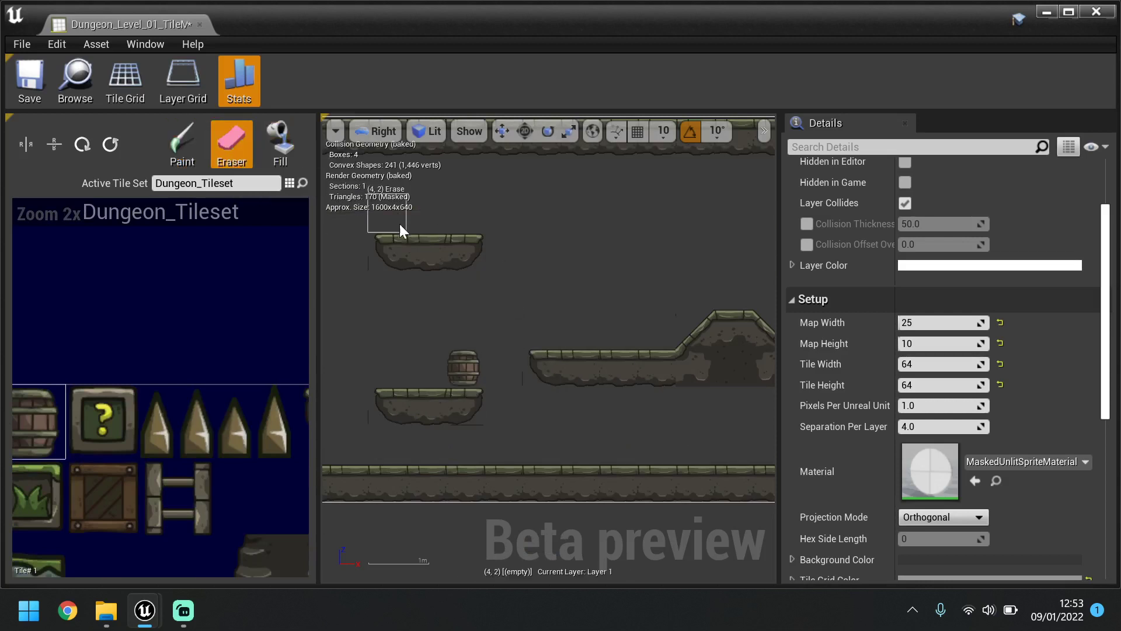
{"action": "left_click_drag", "start_coordinate": [464, 244], "coordinate": [402, 243]}
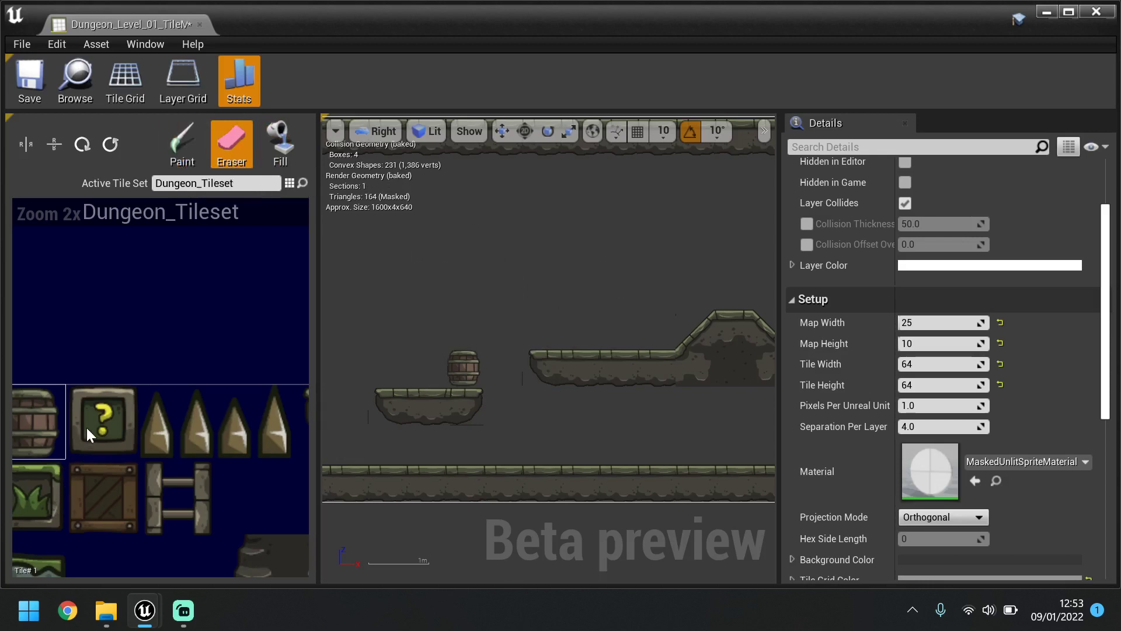
Place a question-mark block, tile 2, on the floor at cell (3, 8) and a green brick, tile 0, beside it at (4, 8).
{"action": "left_click", "coordinate": [107, 423]}
{"action": "scroll", "coordinate": [723, 285], "scroll_direction": "down", "scroll_amount": 3}
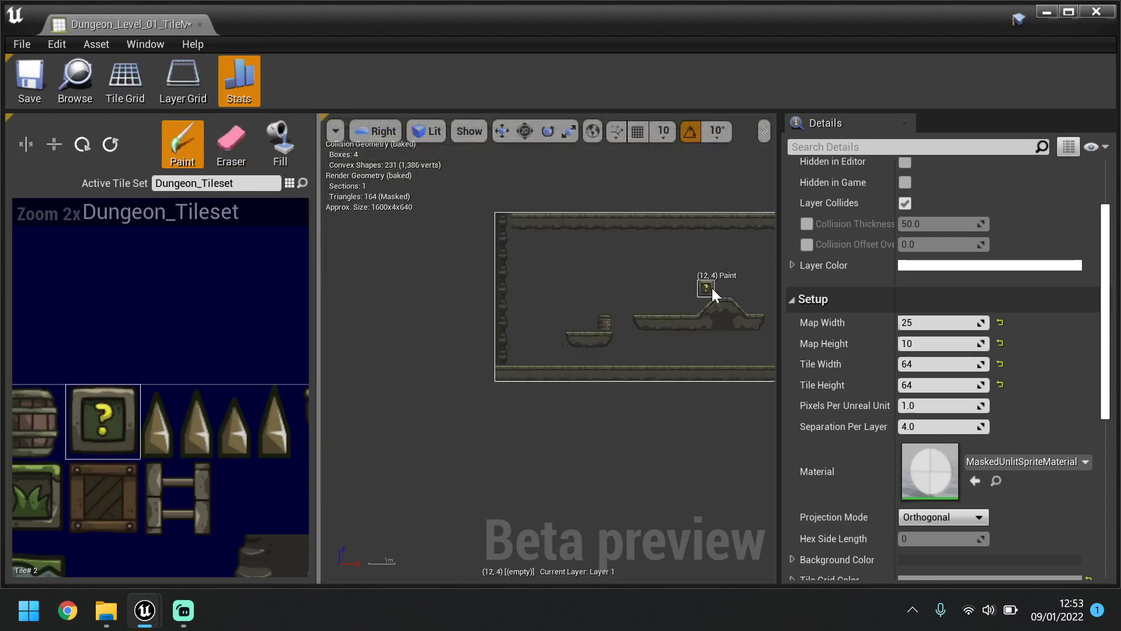
{"action": "left_click", "coordinate": [562, 354]}
{"action": "scroll", "coordinate": [278, 483], "scroll_direction": "down", "scroll_amount": 3}
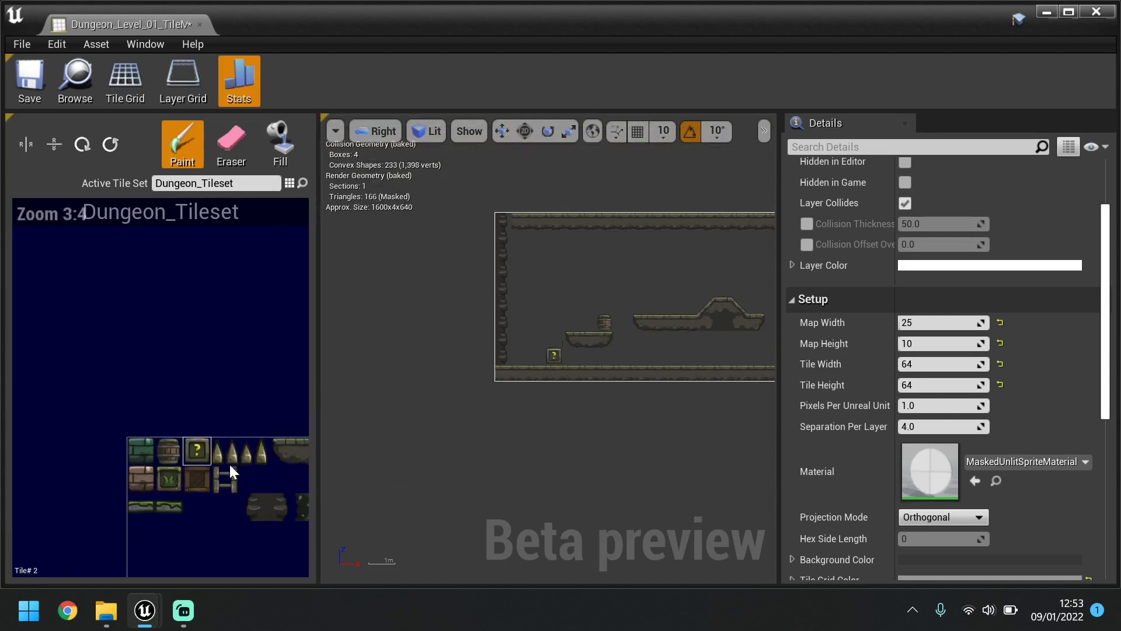
{"action": "left_click", "coordinate": [151, 451]}
{"action": "scroll", "coordinate": [583, 362], "scroll_direction": "up", "scroll_amount": 2}
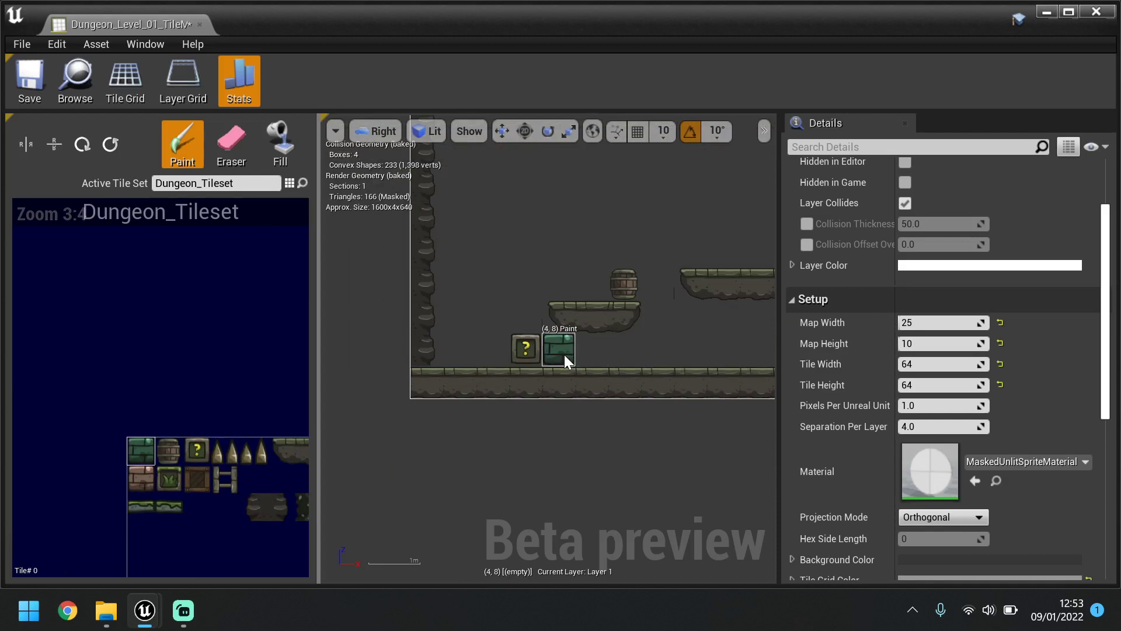
{"action": "left_click", "coordinate": [565, 356]}
Stack two green bricks under the far end of the hill platform at cells (15, 7) and (15, 8).
{"action": "scroll", "coordinate": [485, 376], "scroll_direction": "down", "scroll_amount": 3}
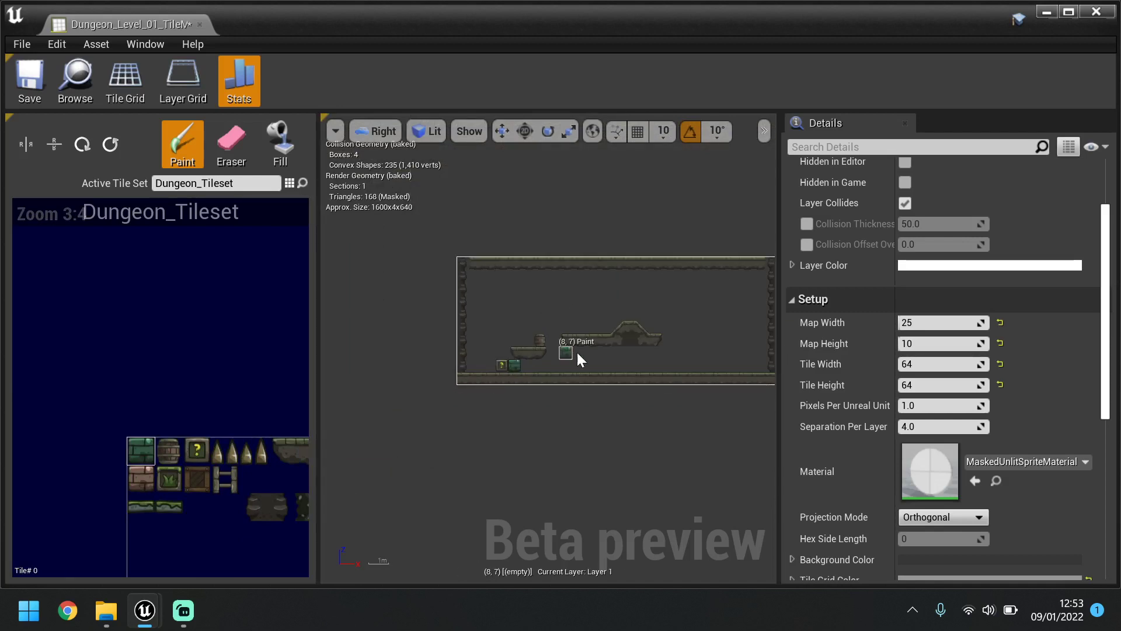
{"action": "scroll", "coordinate": [646, 352], "scroll_direction": "up", "scroll_amount": 2}
{"action": "left_click", "coordinate": [666, 354]}
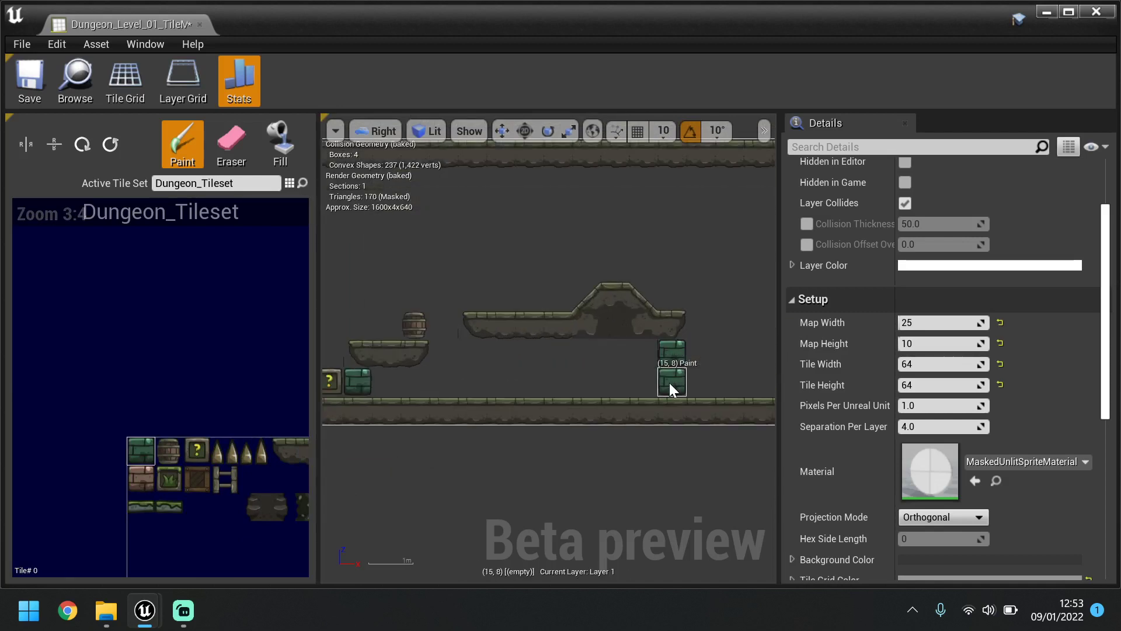
{"action": "left_click", "coordinate": [669, 381]}
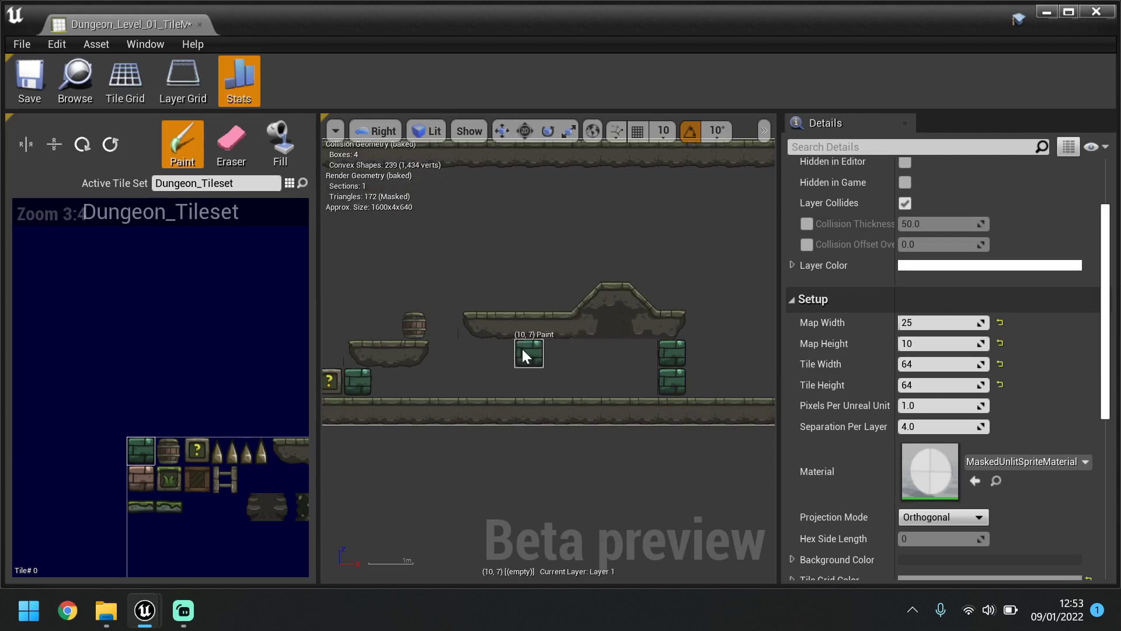
Paint a row of spikes, tile 3, along the floor from cell (6, 8) to (9, 8).
{"action": "scroll", "coordinate": [521, 347], "scroll_direction": "down", "scroll_amount": 3}
{"action": "scroll", "coordinate": [202, 470], "scroll_direction": "up", "scroll_amount": 3}
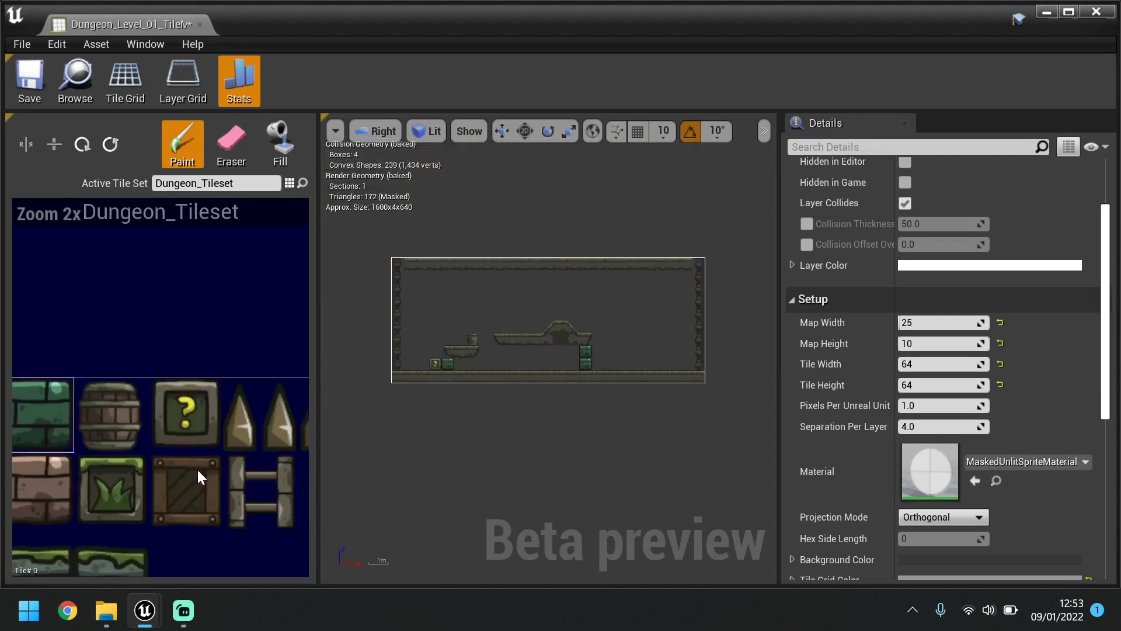
{"action": "left_click", "coordinate": [244, 424]}
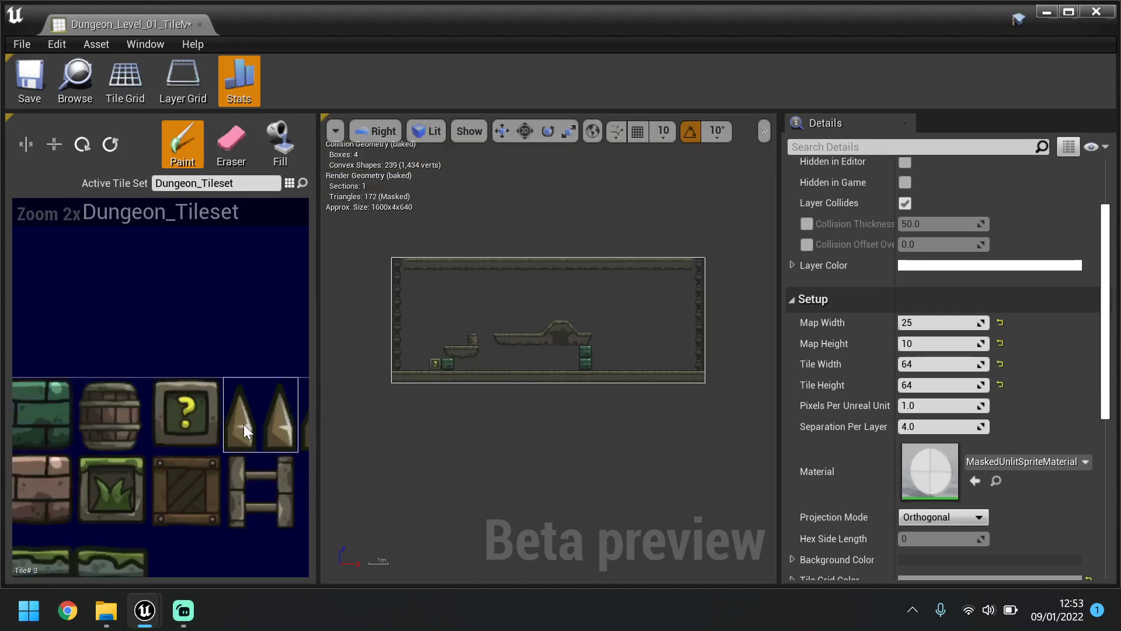
{"action": "scroll", "coordinate": [486, 363], "scroll_direction": "up", "scroll_amount": 1}
{"action": "scroll", "coordinate": [487, 362], "scroll_direction": "up", "scroll_amount": 1}
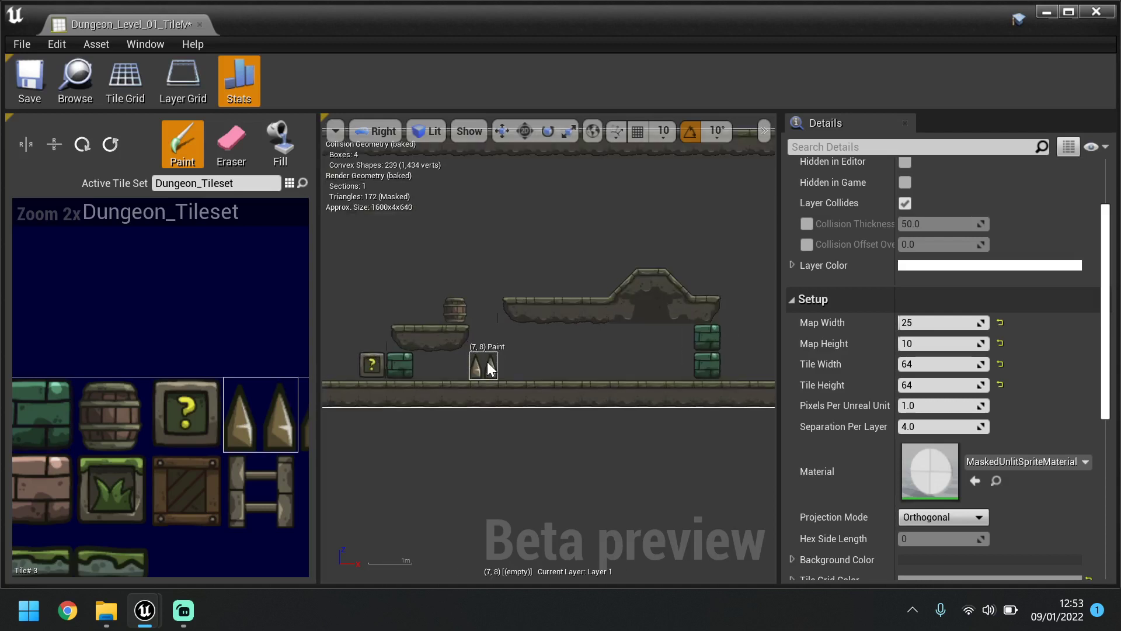
{"action": "left_click_drag", "start_coordinate": [487, 362], "coordinate": [520, 363]}
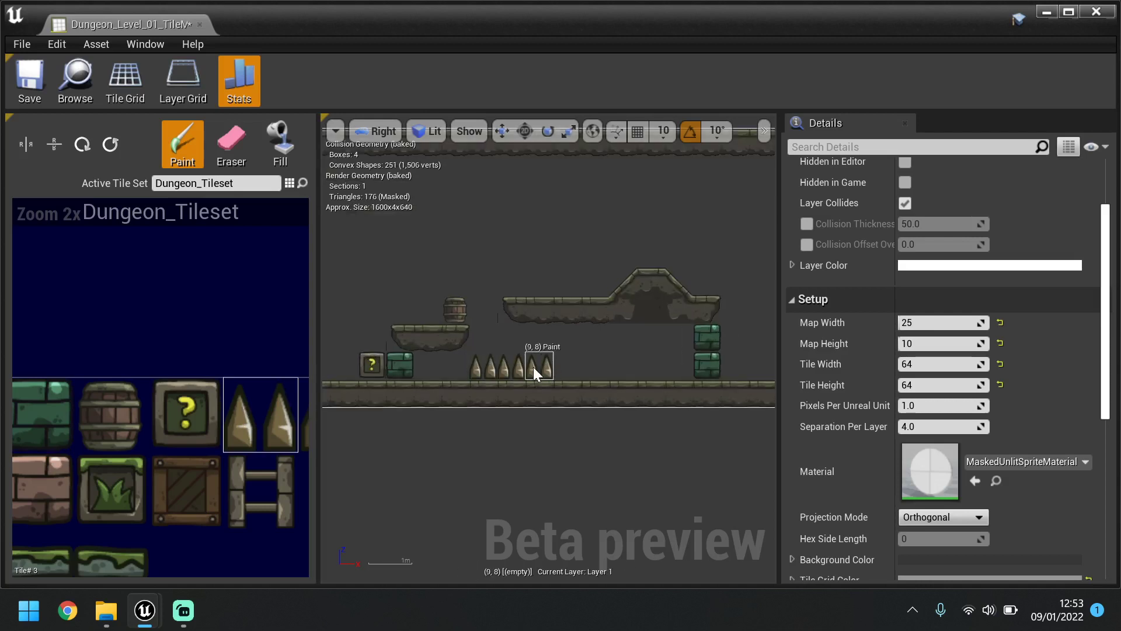
{"action": "left_click", "coordinate": [534, 367]}
{"action": "left_click", "coordinate": [450, 369]}
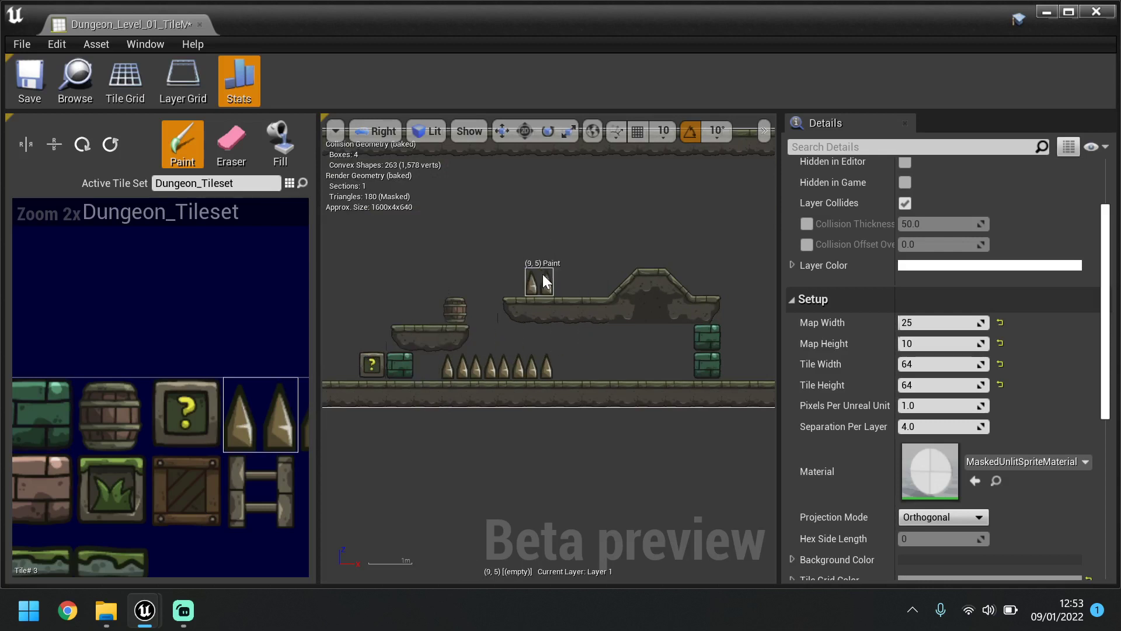
Paint spikes on the floor beside the brick stack at cells (16, 8) and (17, 8).
{"action": "scroll", "coordinate": [593, 255], "scroll_direction": "down", "scroll_amount": 2}
{"action": "scroll", "coordinate": [742, 274], "scroll_direction": "up", "scroll_amount": 3}
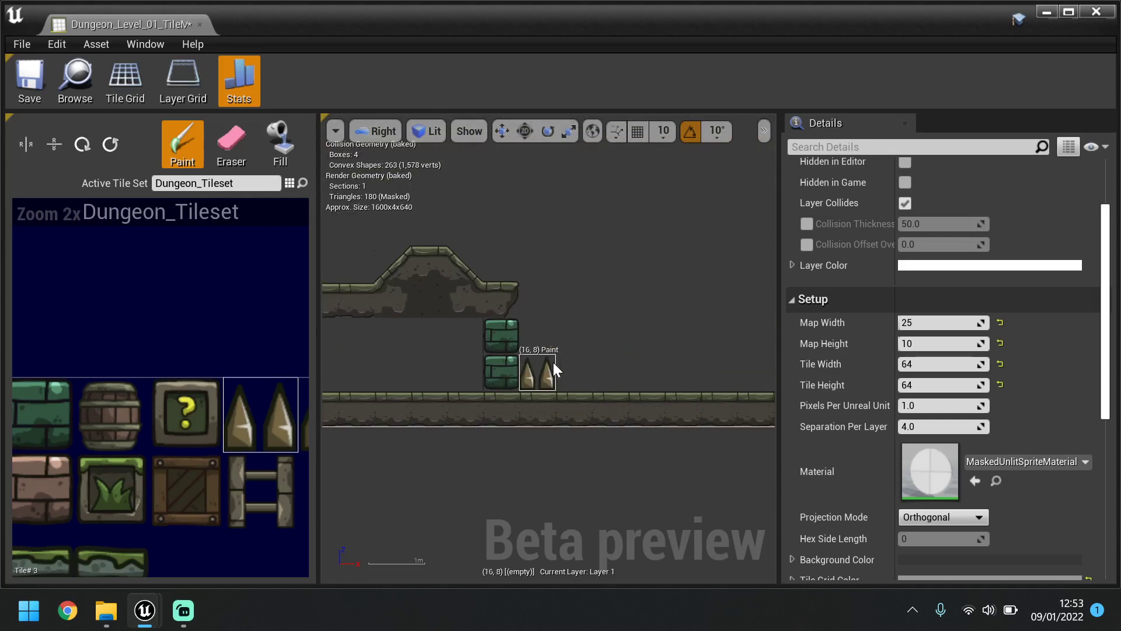
{"action": "left_click", "coordinate": [573, 363]}
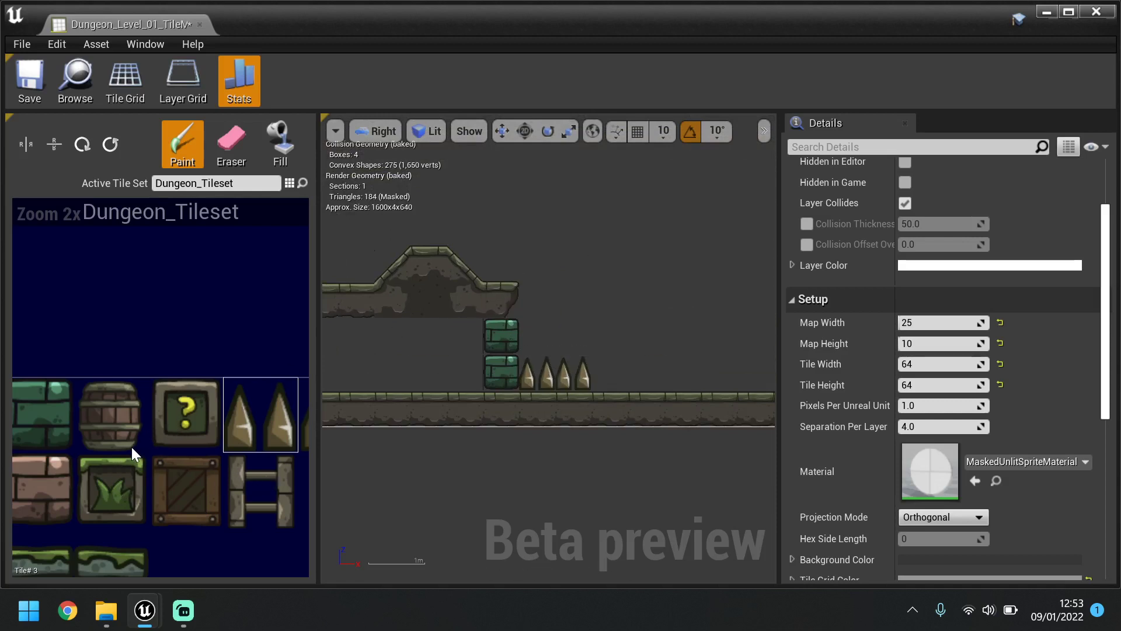
Place a three-tile floating platform, starting with tile 5, above the spikes from cell (17, 7).
{"action": "scroll", "coordinate": [131, 447], "scroll_direction": "down", "scroll_amount": 3}
{"action": "scroll", "coordinate": [251, 462], "scroll_direction": "up", "scroll_amount": 1}
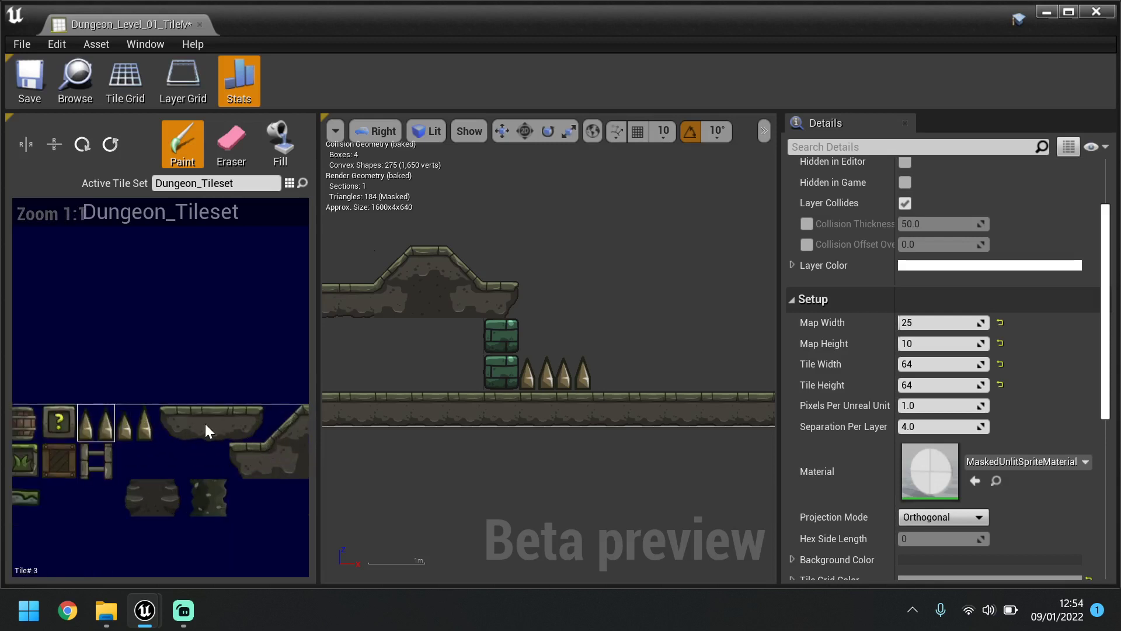
{"action": "left_click_drag", "start_coordinate": [179, 425], "coordinate": [235, 419]}
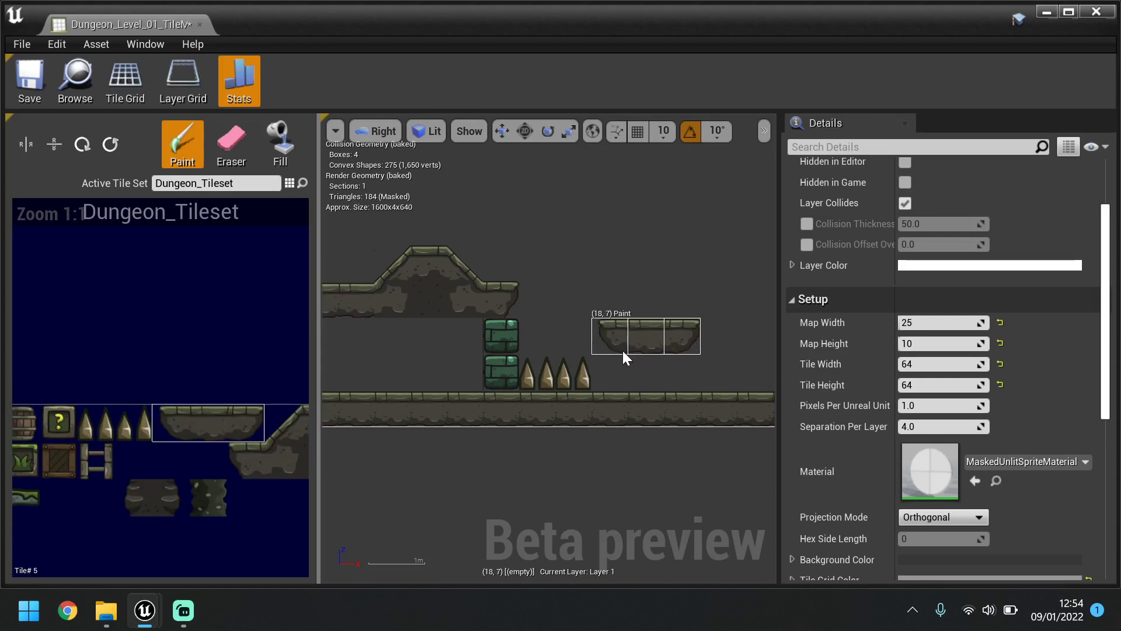
{"action": "left_click", "coordinate": [589, 349]}
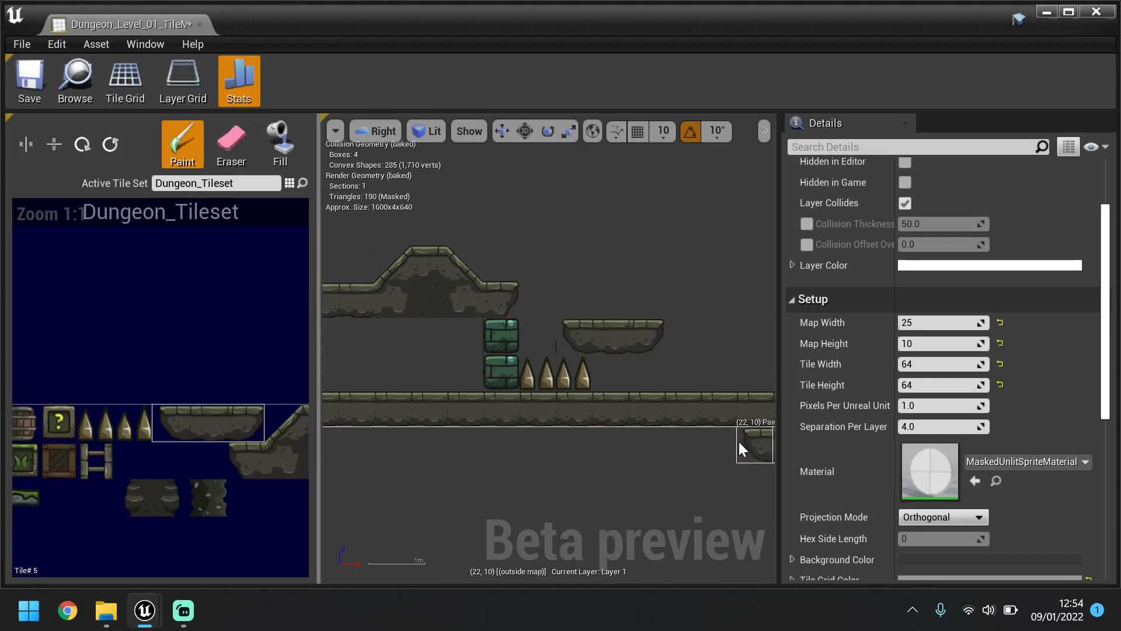
Place another three-tile floating platform near the room's far wall, starting at cell (21, 6).
{"action": "scroll", "coordinate": [744, 401], "scroll_direction": "down", "scroll_amount": 5}
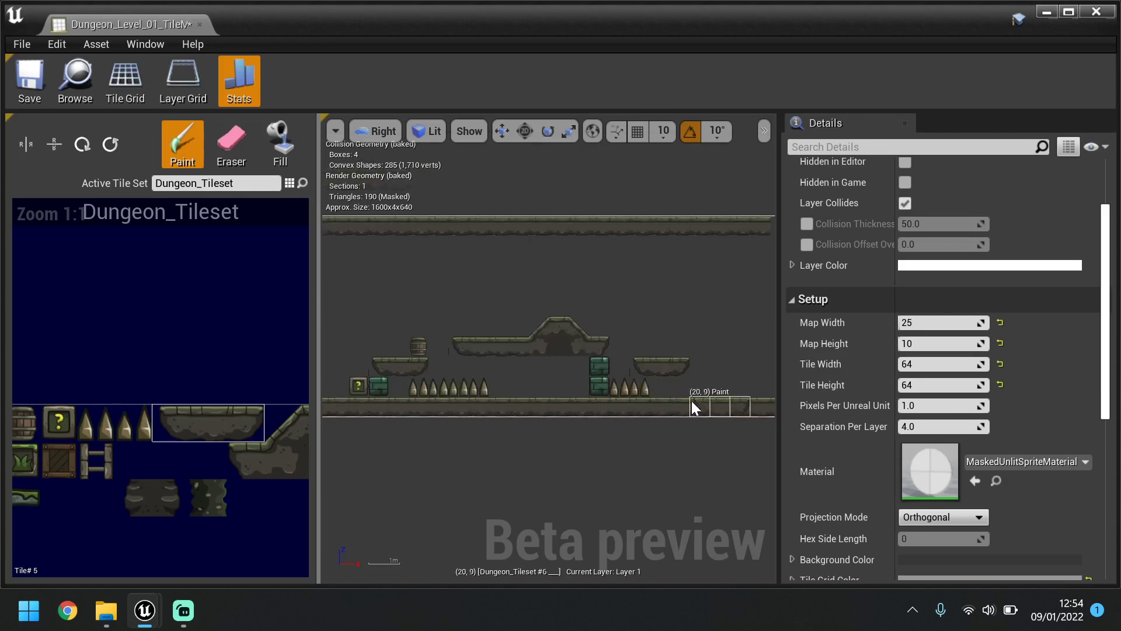
{"action": "scroll", "coordinate": [745, 387], "scroll_direction": "up", "scroll_amount": 2}
{"action": "scroll", "coordinate": [746, 387], "scroll_direction": "up", "scroll_amount": 2}
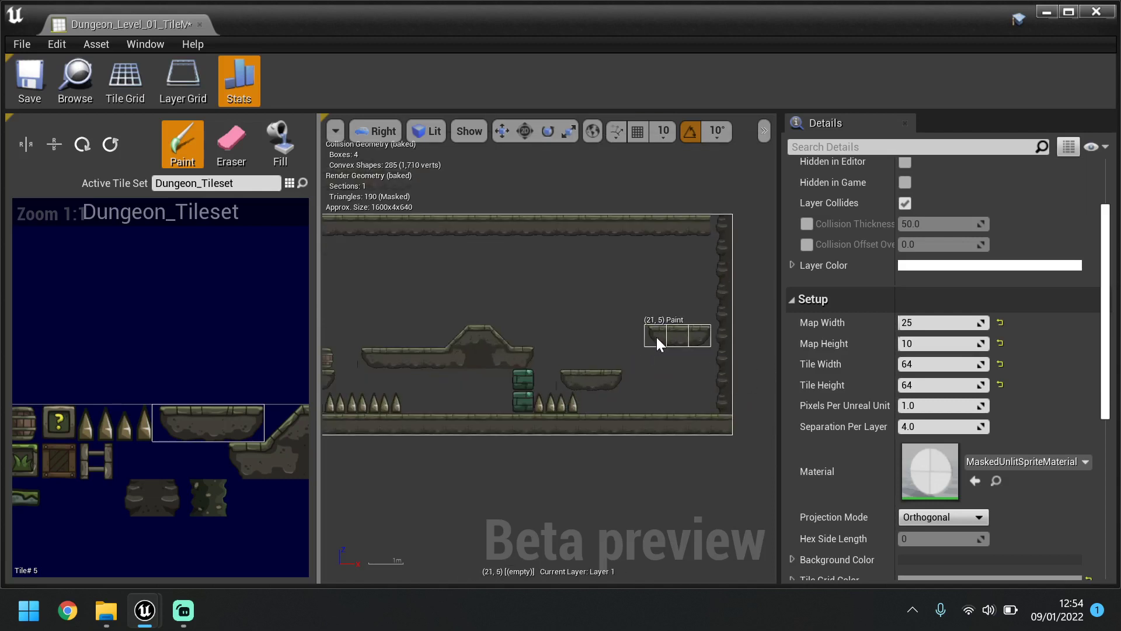
{"action": "left_click", "coordinate": [657, 354]}
{"action": "scroll", "coordinate": [672, 468], "scroll_direction": "down", "scroll_amount": 3}
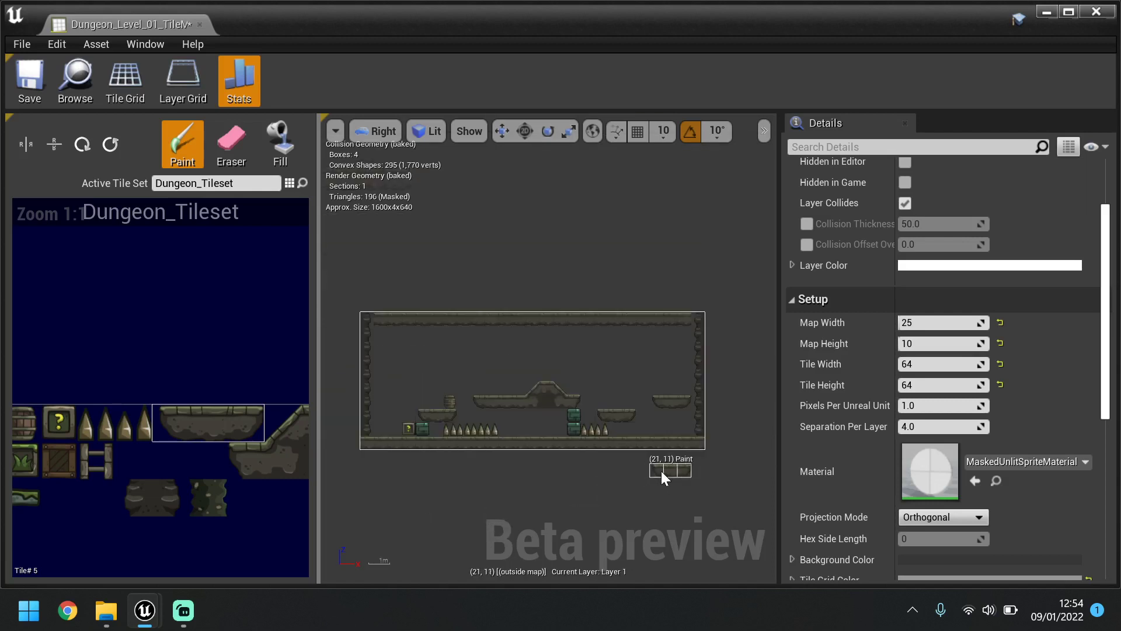
Stack two question-mark blocks, tile 2, on the end of the last platform at cells (23, 5) and (23, 4).
{"action": "scroll", "coordinate": [591, 479], "scroll_direction": "up", "scroll_amount": 1}
{"action": "scroll", "coordinate": [127, 476], "scroll_direction": "down", "scroll_amount": 3}
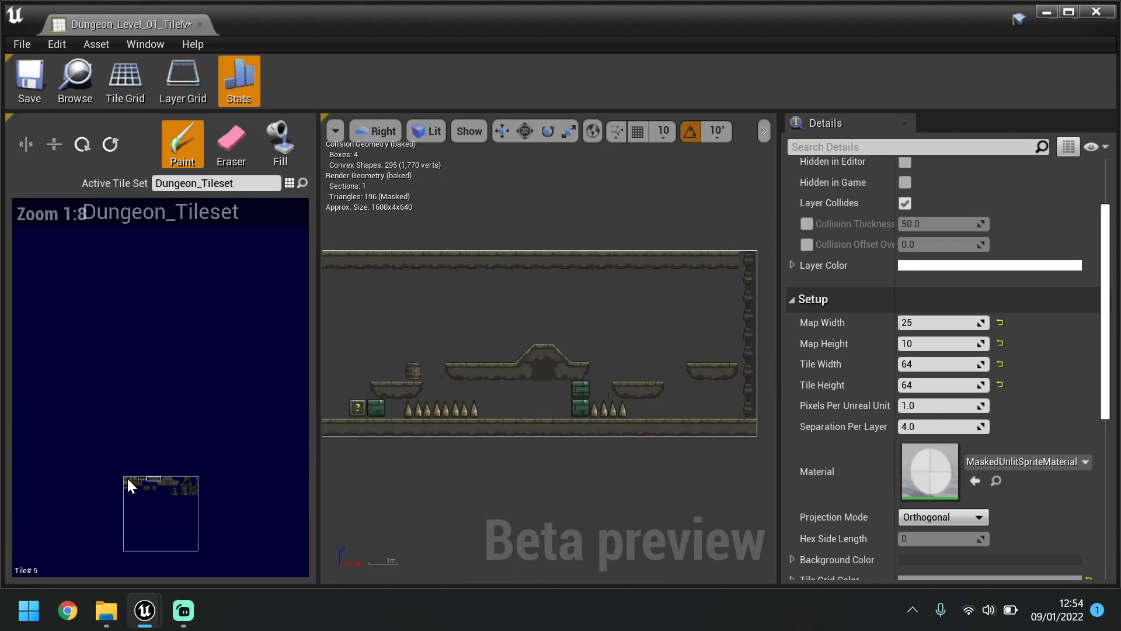
{"action": "scroll", "coordinate": [127, 479], "scroll_direction": "up", "scroll_amount": 7}
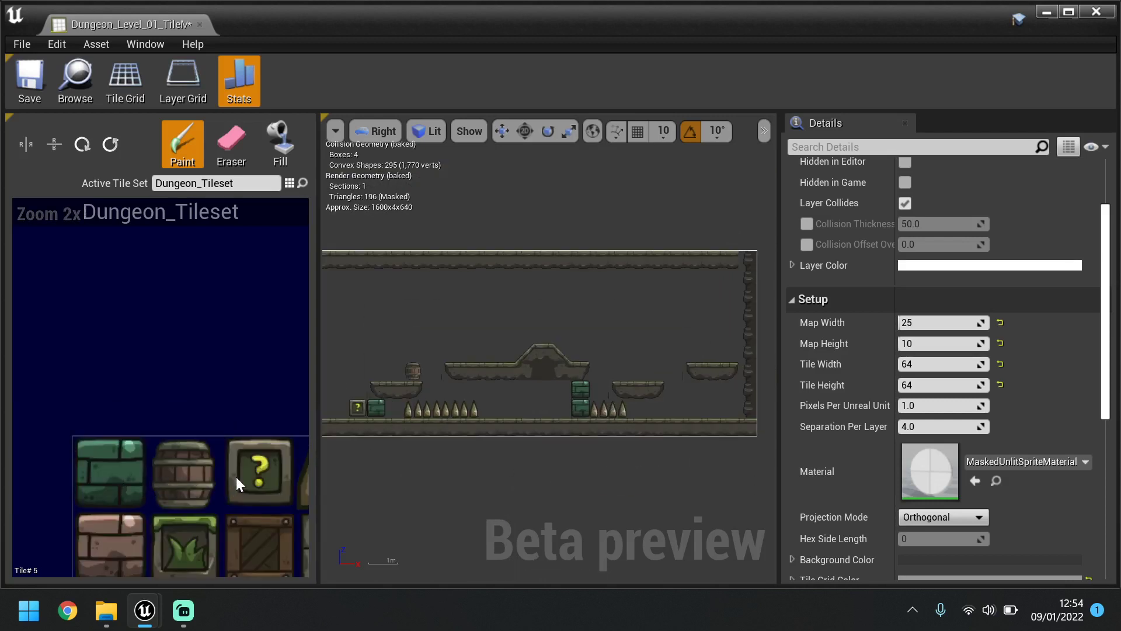
{"action": "left_click", "coordinate": [237, 476]}
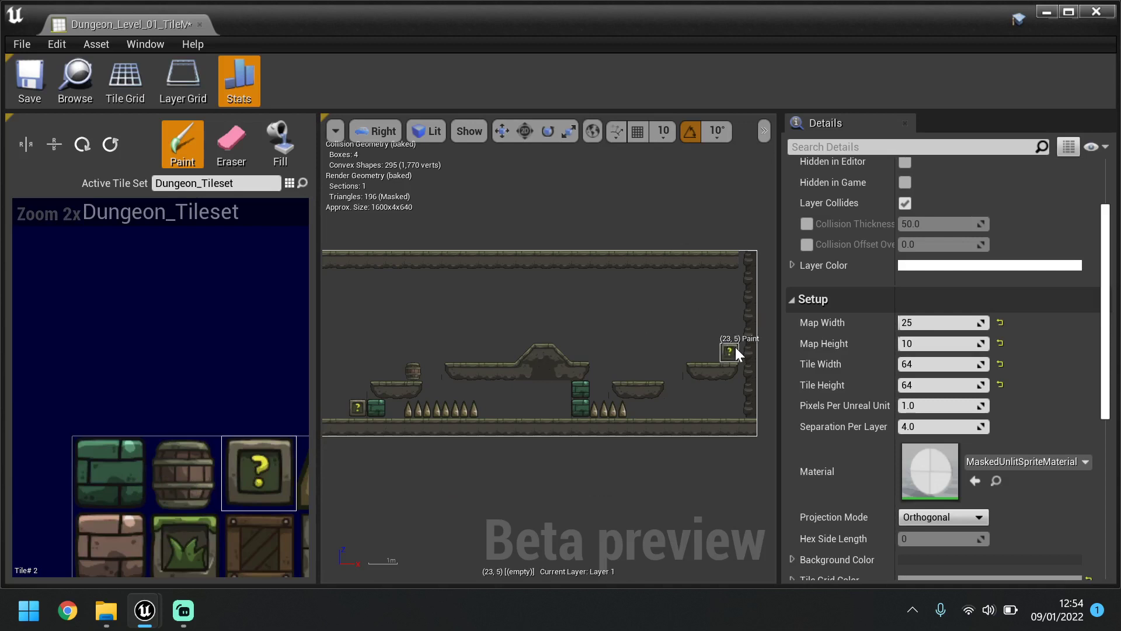
{"action": "left_click", "coordinate": [730, 330]}
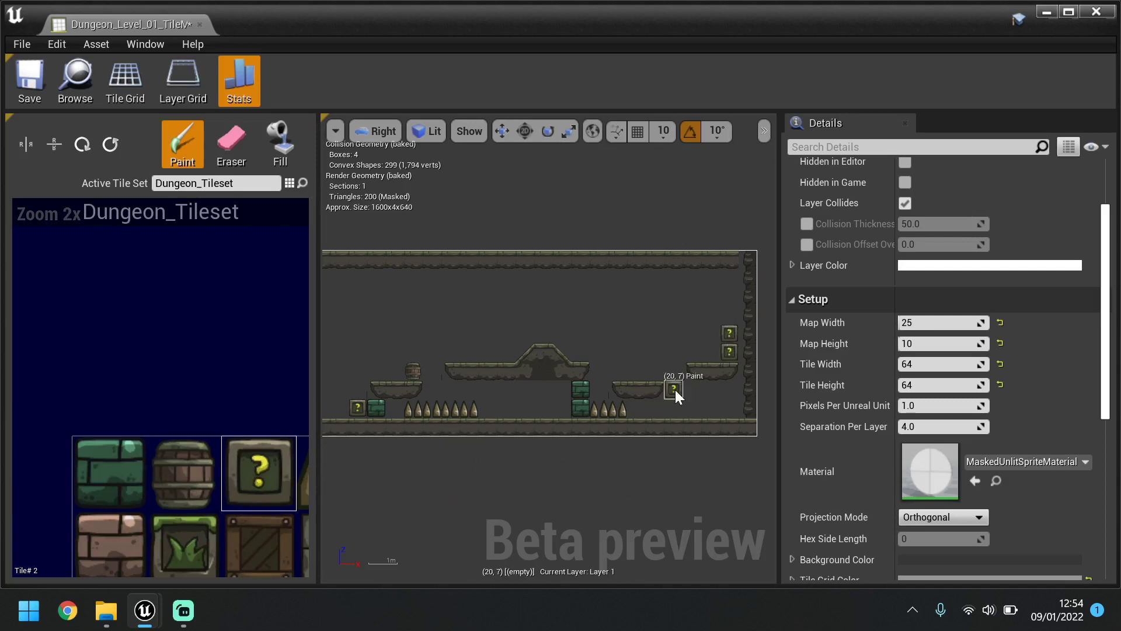
Paint spikes, tile 3, along the floor beneath the last platform from cell (20, 8) to (23, 8).
{"action": "scroll", "coordinate": [740, 359], "scroll_direction": "up", "scroll_amount": 2}
{"action": "scroll", "coordinate": [741, 360], "scroll_direction": "up", "scroll_amount": 2}
{"action": "scroll", "coordinate": [174, 523], "scroll_direction": "down", "scroll_amount": 5}
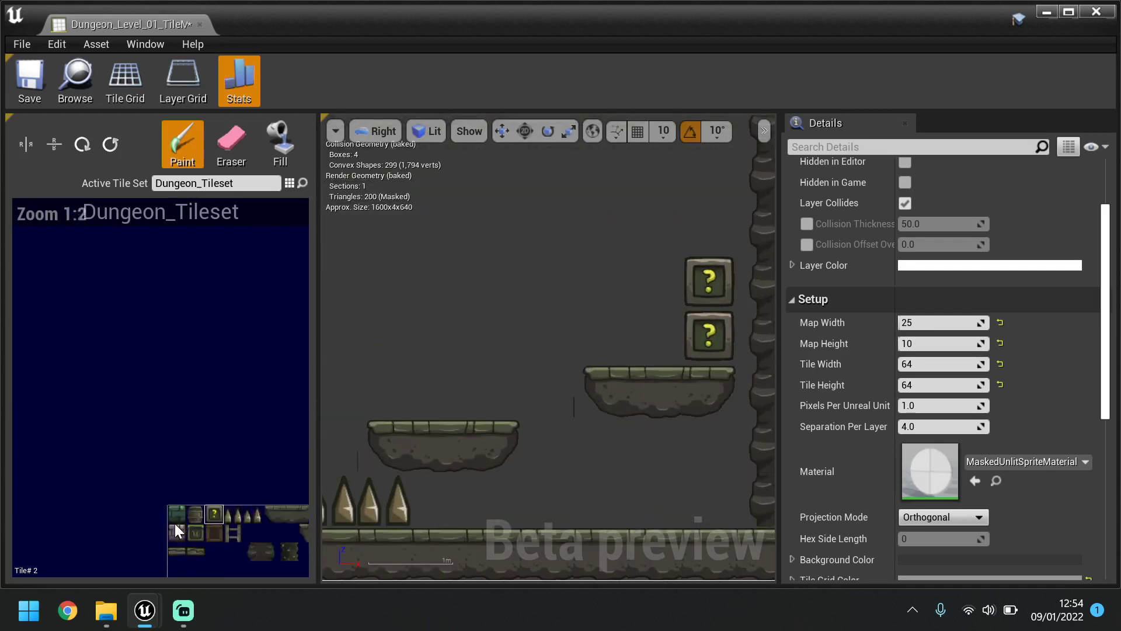
{"action": "scroll", "coordinate": [199, 533], "scroll_direction": "up", "scroll_amount": 3}
{"action": "left_click", "coordinate": [196, 535]}
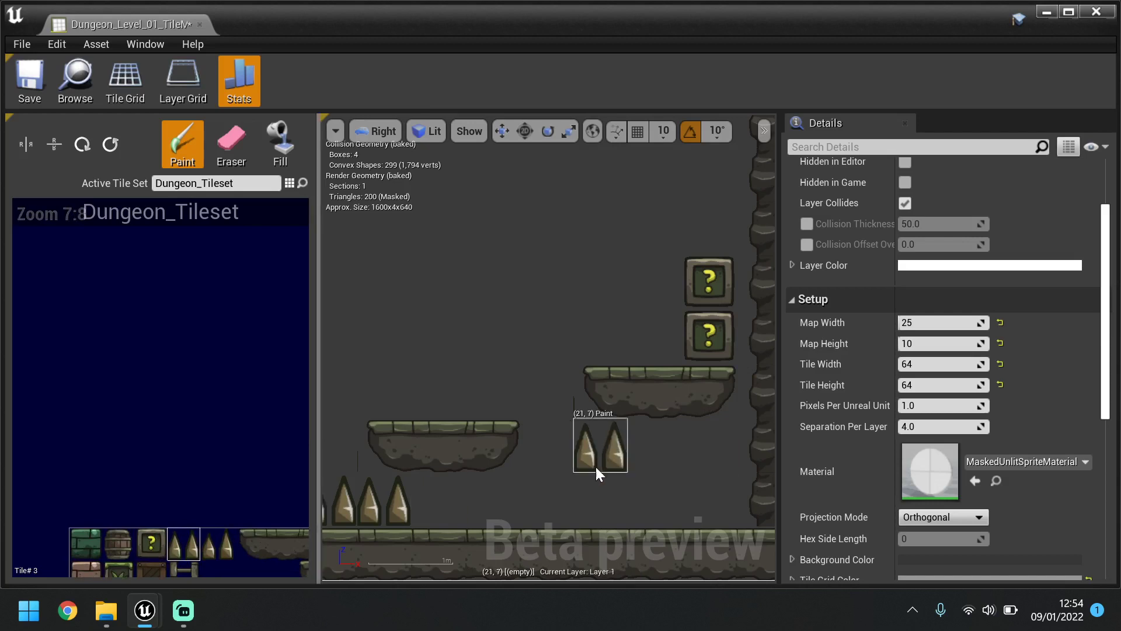
{"action": "left_click_drag", "start_coordinate": [563, 482], "coordinate": [683, 488]}
{"action": "scroll", "coordinate": [585, 387], "scroll_direction": "down", "scroll_amount": 5}
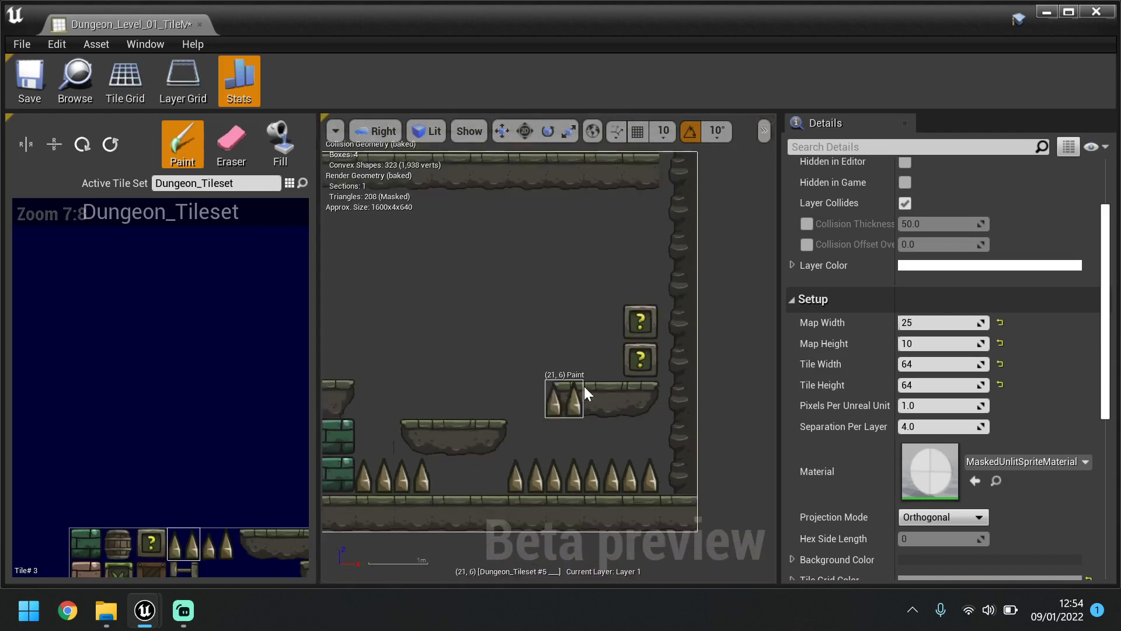
{"action": "scroll", "coordinate": [429, 419], "scroll_direction": "up", "scroll_amount": 2}
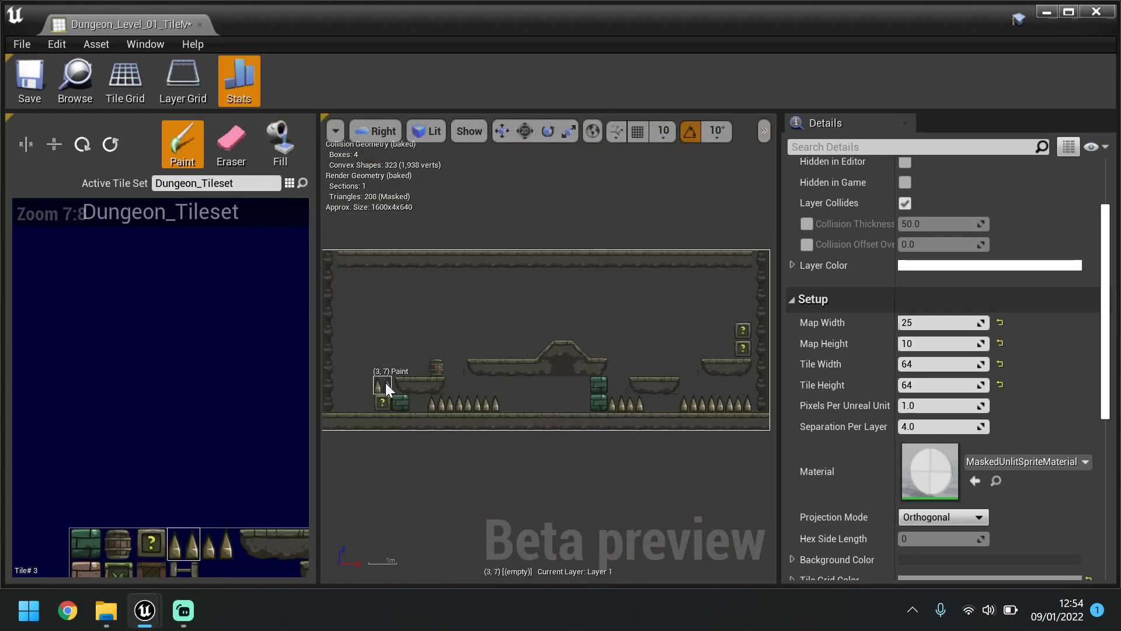
Try painting a ladder, tile 19, beside the room's near wall from cell (1, 8) up to (1, 4), and undo it.
{"action": "scroll", "coordinate": [81, 482], "scroll_direction": "down", "scroll_amount": 5}
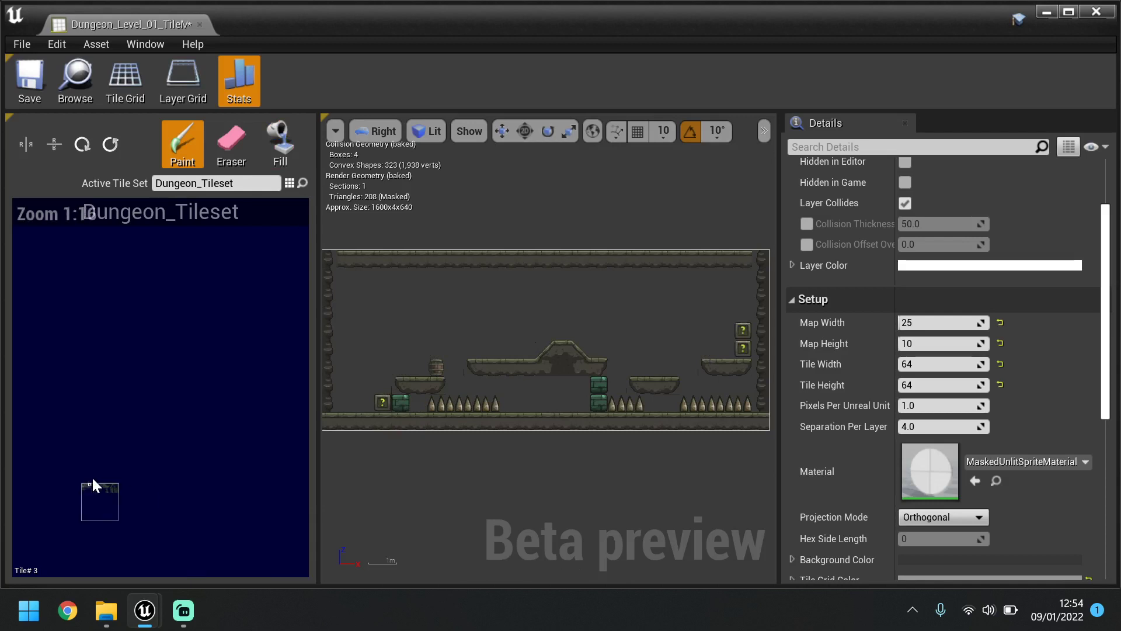
{"action": "scroll", "coordinate": [103, 489], "scroll_direction": "up", "scroll_amount": 5}
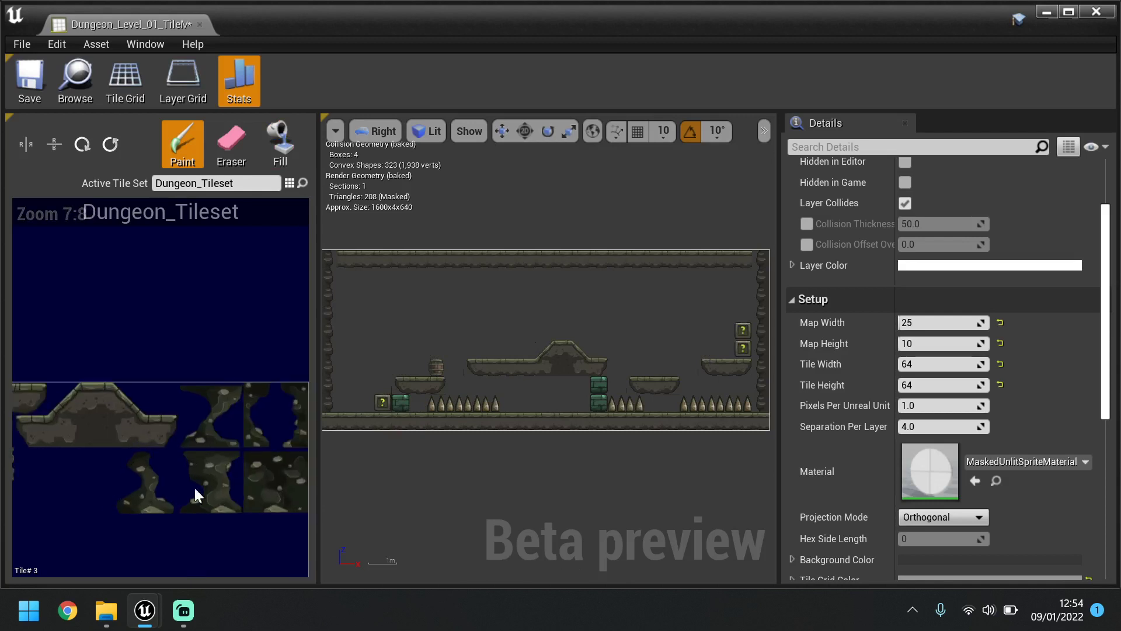
{"action": "scroll", "coordinate": [194, 466], "scroll_direction": "down", "scroll_amount": 4}
{"action": "scroll", "coordinate": [123, 495], "scroll_direction": "up", "scroll_amount": 3}
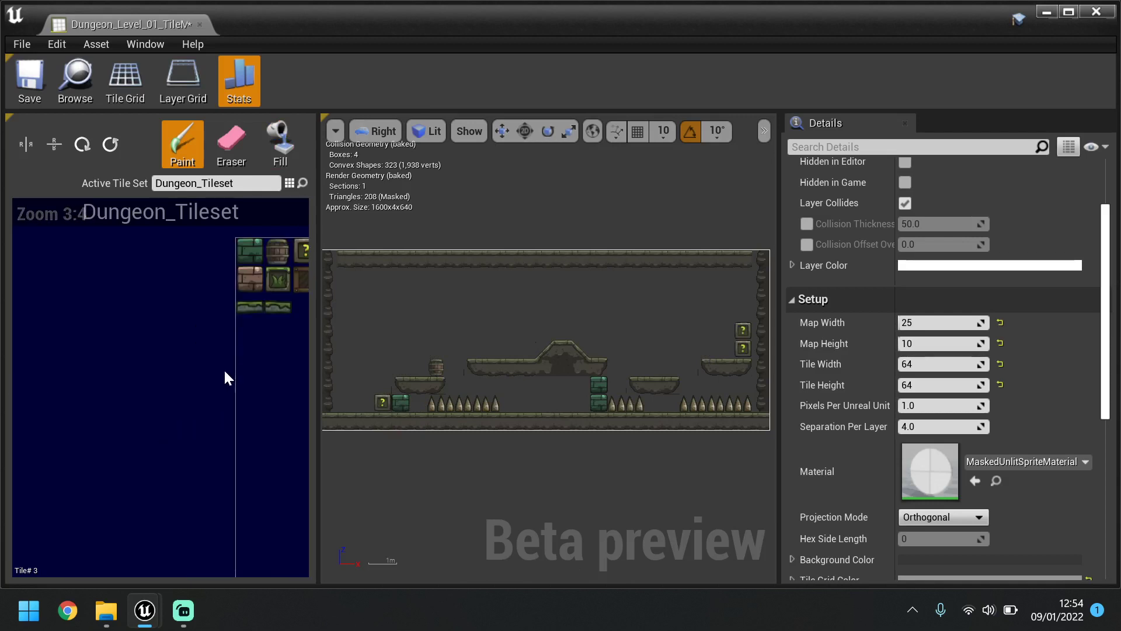
{"action": "scroll", "coordinate": [195, 382], "scroll_direction": "down", "scroll_amount": 2}
{"action": "scroll", "coordinate": [238, 369], "scroll_direction": "up", "scroll_amount": 4}
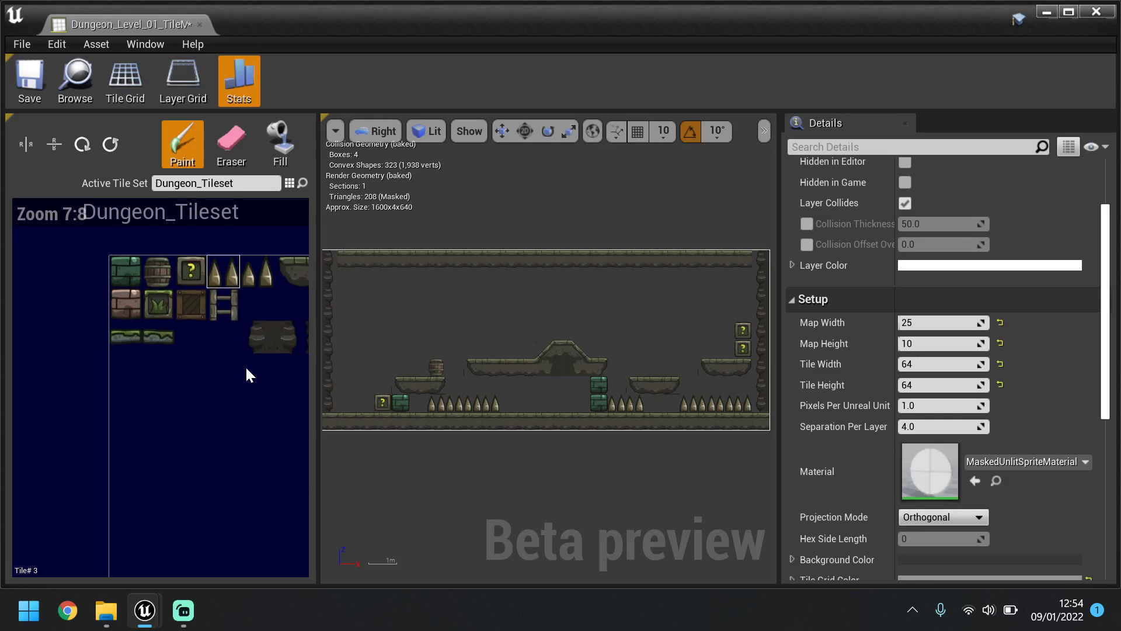
{"action": "left_click", "coordinate": [236, 314]}
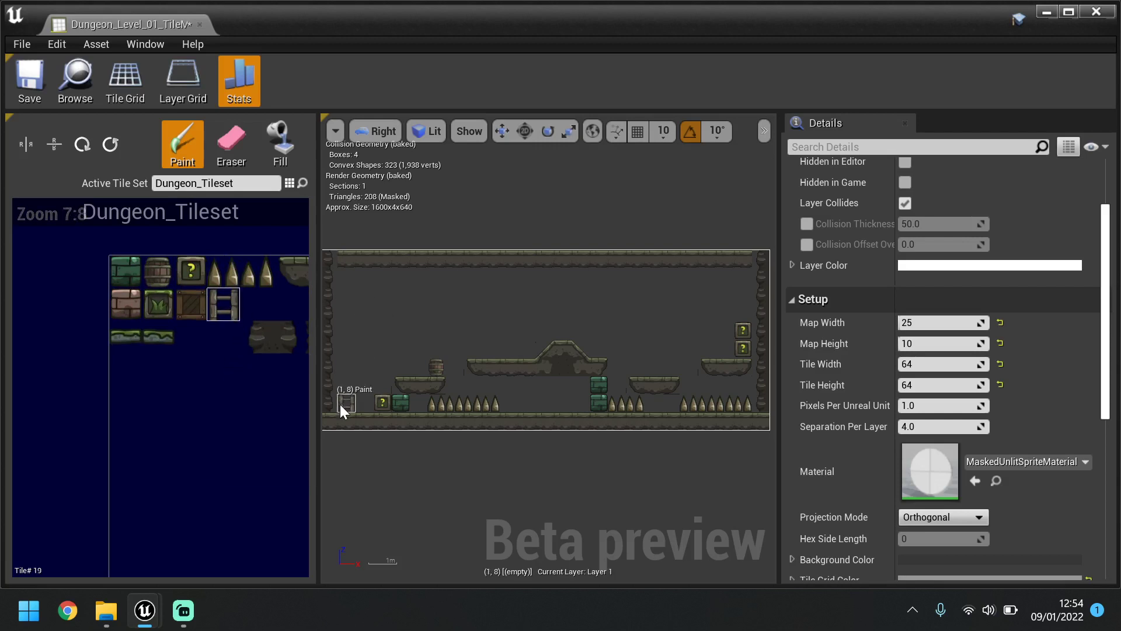
{"action": "left_click_drag", "start_coordinate": [340, 404], "coordinate": [341, 371]}
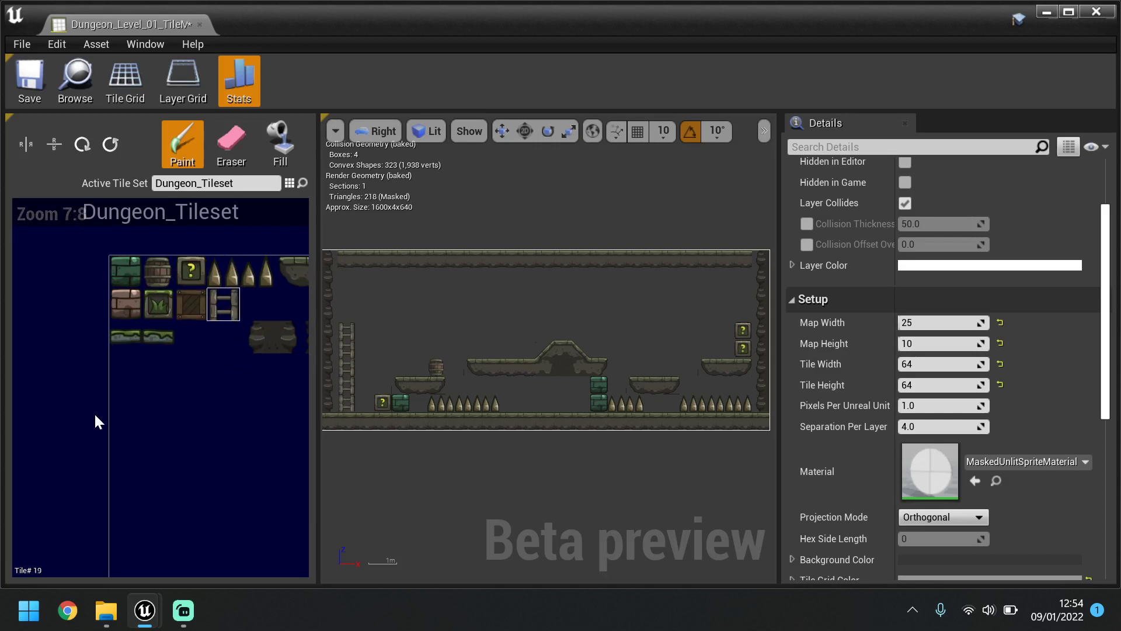
{"action": "key", "text": "ctrl+z"}
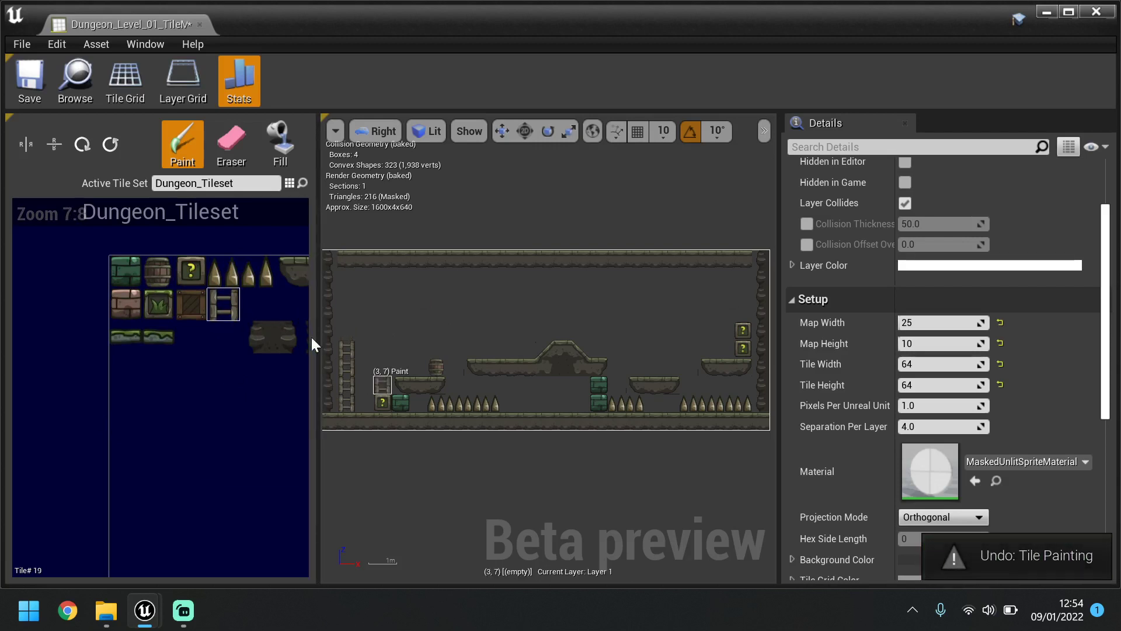
{"action": "key", "text": "ctrl+z"}
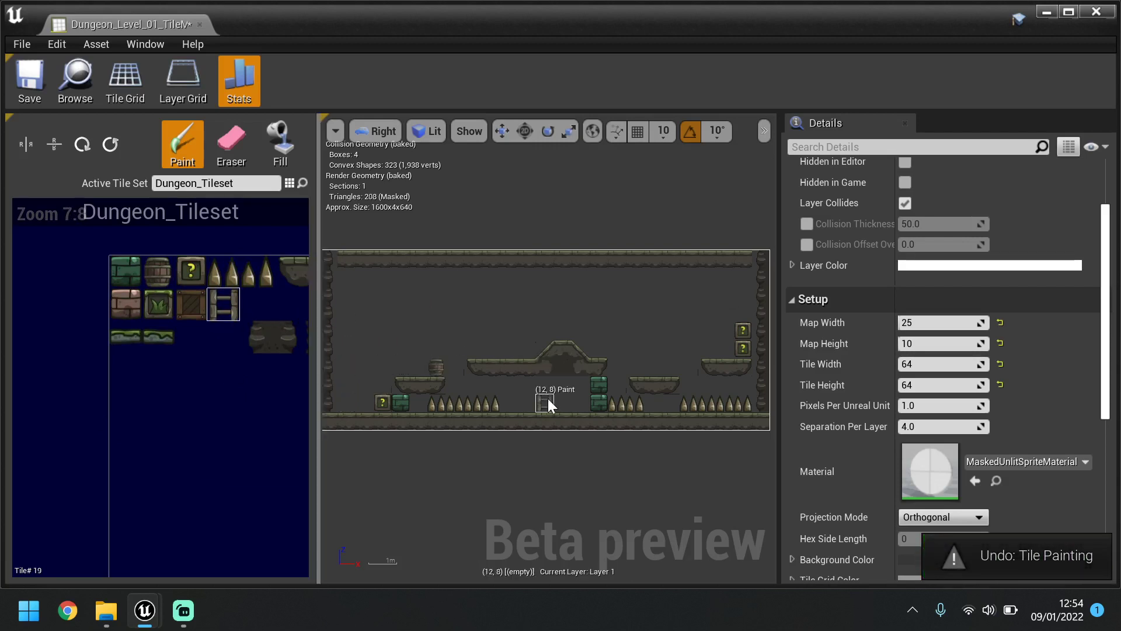
Turn on the tile grid overlay to check the map's cells and hide it again.
{"action": "scroll", "coordinate": [1012, 367], "scroll_direction": "up", "scroll_amount": 4}
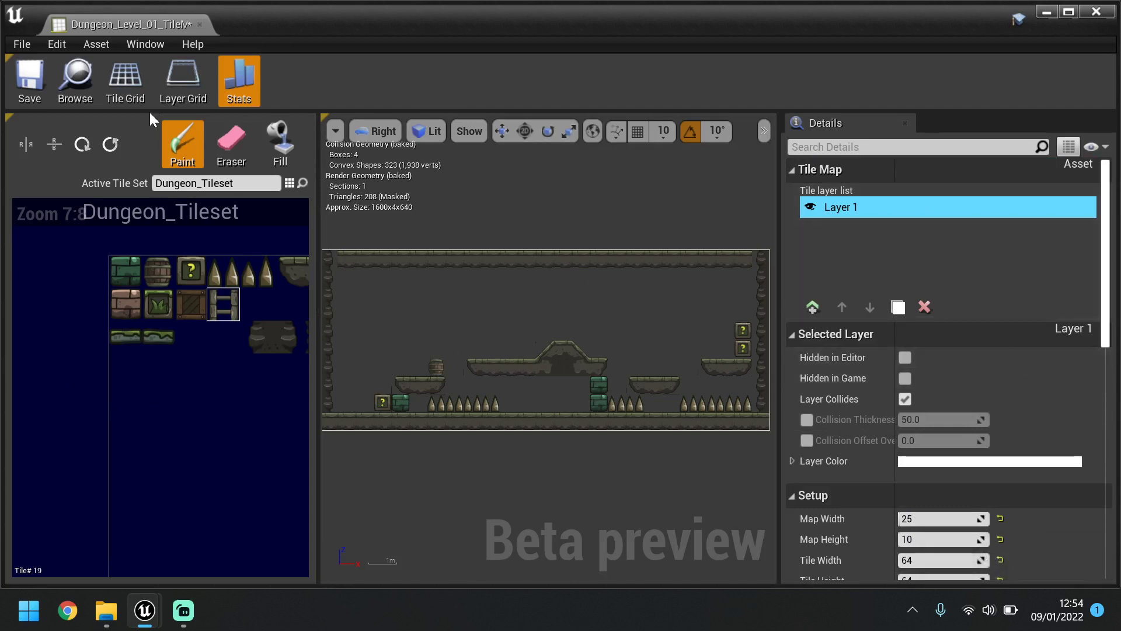
{"action": "left_click", "coordinate": [134, 81]}
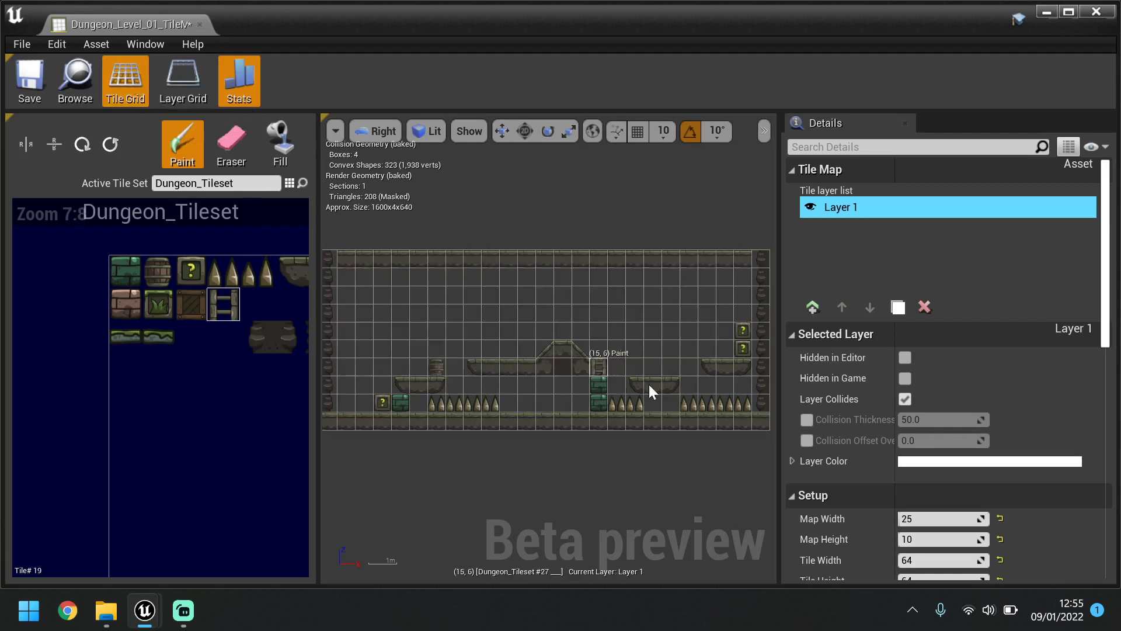
{"action": "left_click", "coordinate": [129, 74]}
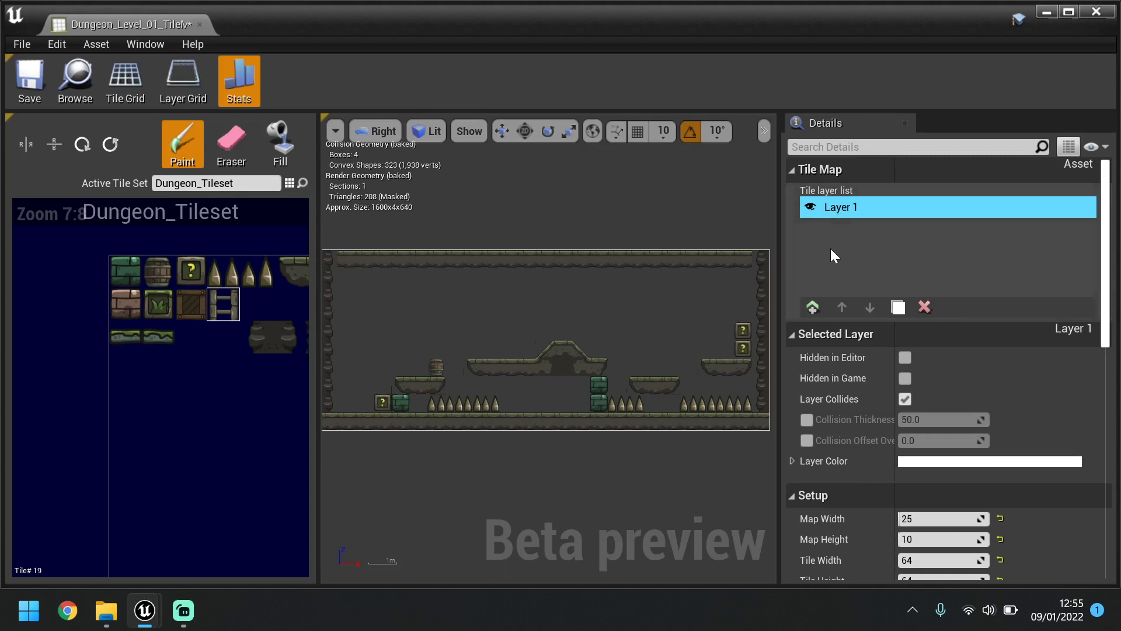
Rename the tile map's Layer 1 as Player_Level.
{"action": "double_click", "coordinate": [840, 203]}
{"action": "left_click_drag", "start_coordinate": [863, 207], "coordinate": [824, 208]}
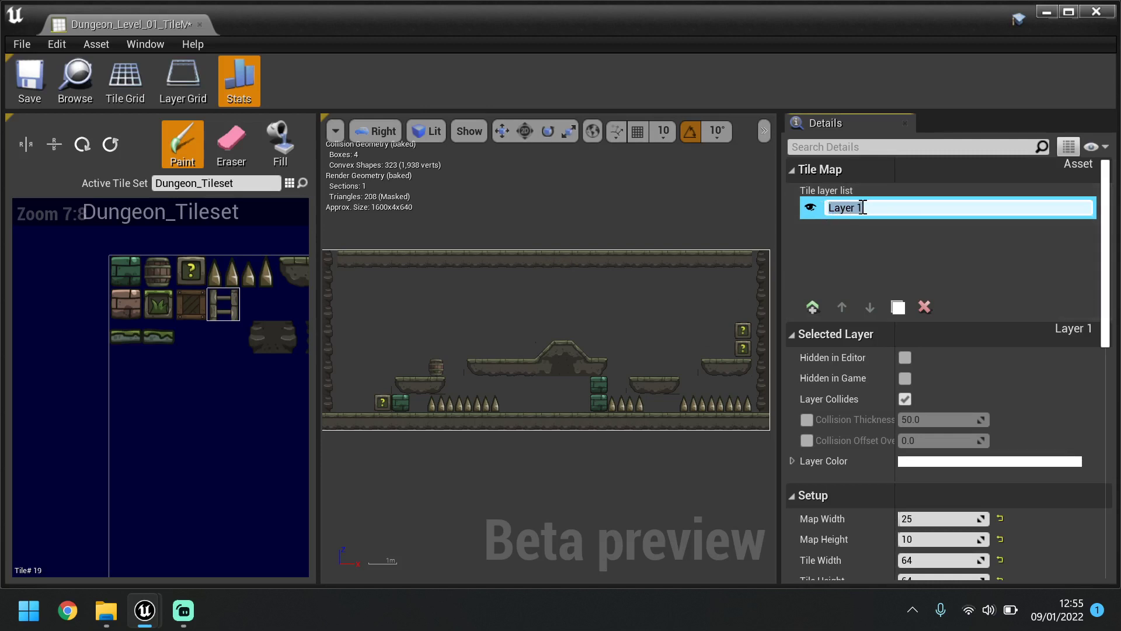
{"action": "key", "text": "BackSpace"}
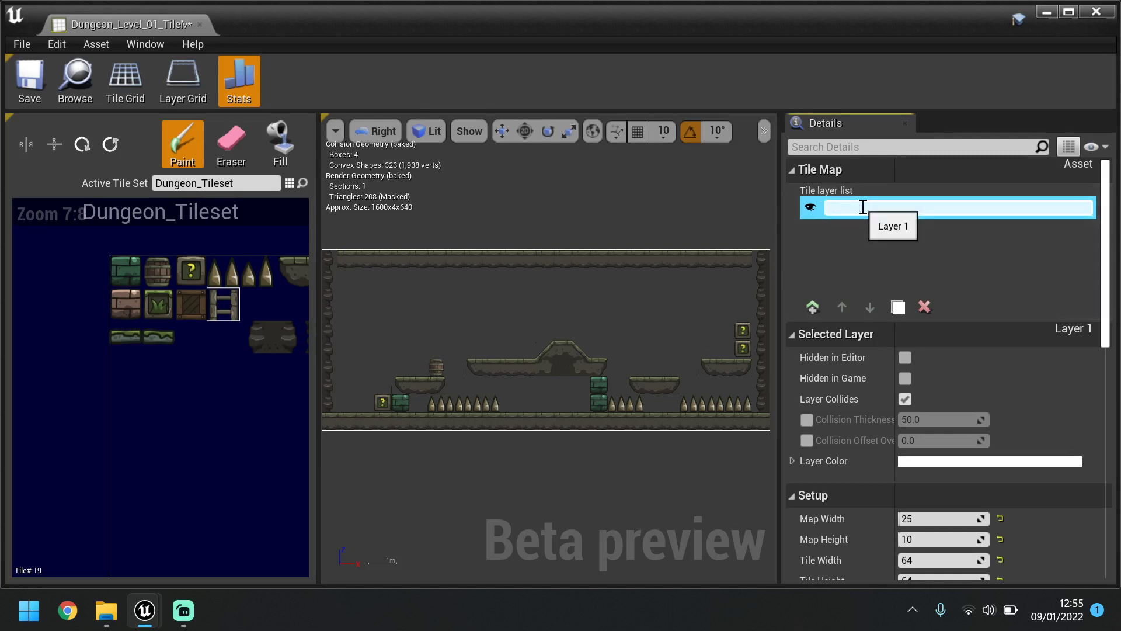
{"action": "type", "text": "Player_Level"}
{"action": "key", "text": "Return"}
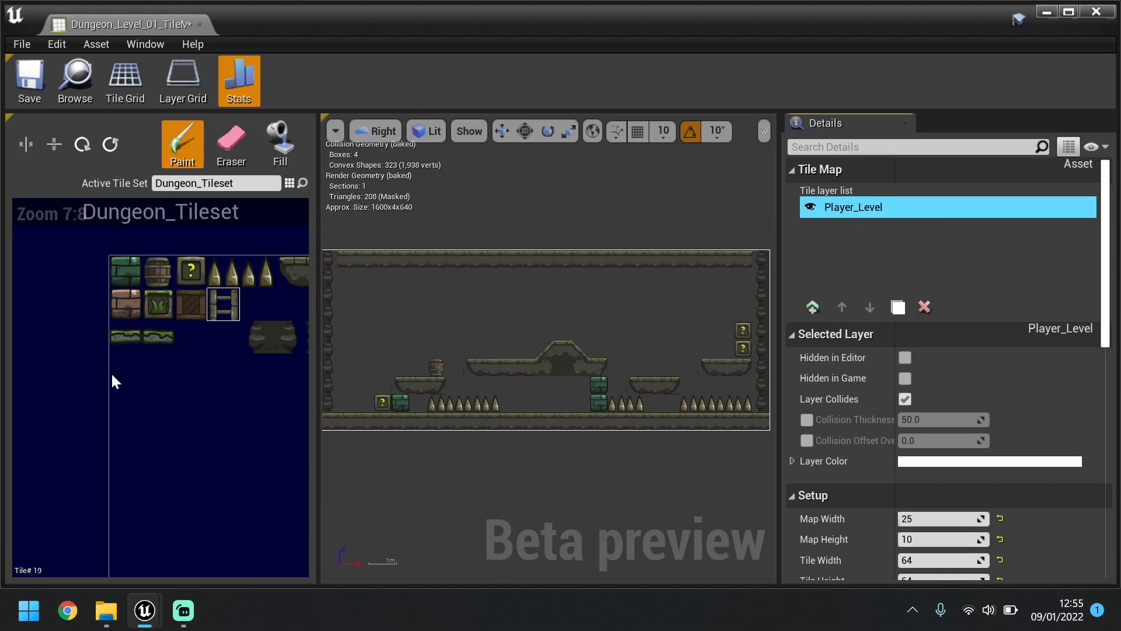
Choose the reddish brick block, tile 16, from the tileset as the paint tile.
{"action": "scroll", "coordinate": [158, 356], "scroll_direction": "down", "scroll_amount": 3}
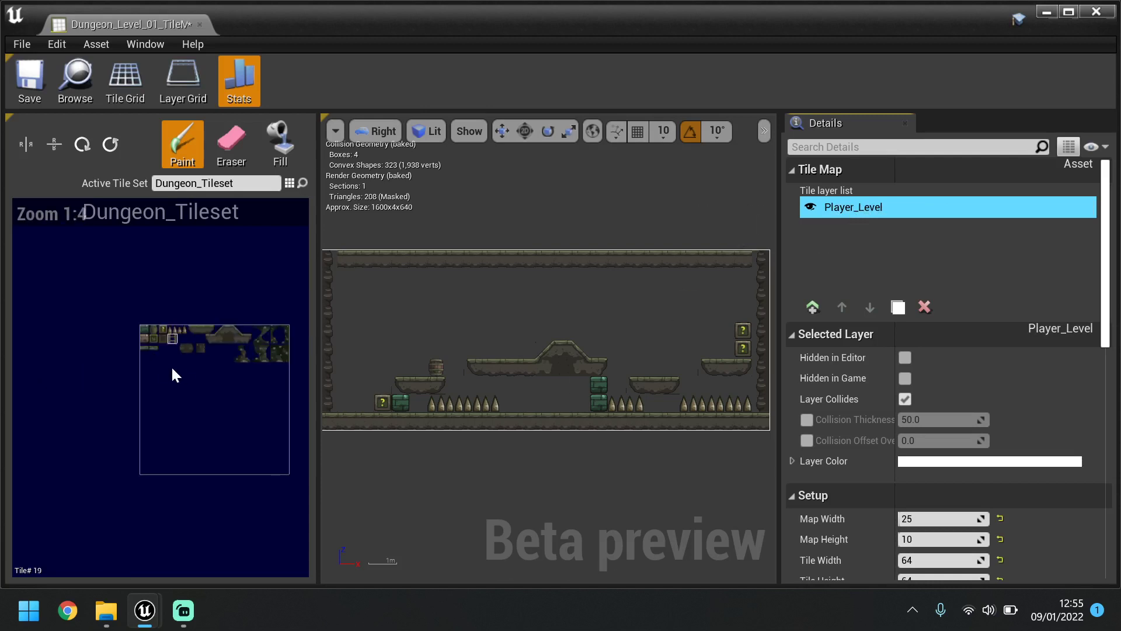
{"action": "scroll", "coordinate": [176, 362], "scroll_direction": "up", "scroll_amount": 3}
{"action": "scroll", "coordinate": [198, 345], "scroll_direction": "down", "scroll_amount": 3}
{"action": "scroll", "coordinate": [204, 342], "scroll_direction": "up", "scroll_amount": 4}
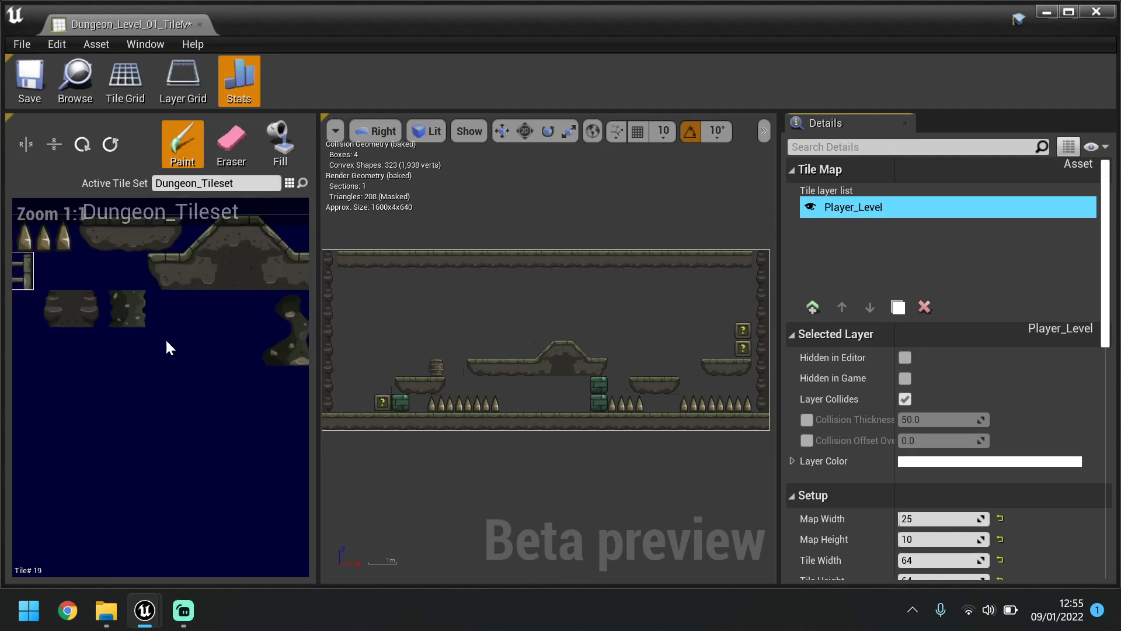
{"action": "scroll", "coordinate": [160, 333], "scroll_direction": "down", "scroll_amount": 3}
{"action": "scroll", "coordinate": [58, 293], "scroll_direction": "up", "scroll_amount": 1}
{"action": "scroll", "coordinate": [38, 286], "scroll_direction": "up", "scroll_amount": 3}
{"action": "scroll", "coordinate": [85, 313], "scroll_direction": "down", "scroll_amount": 4}
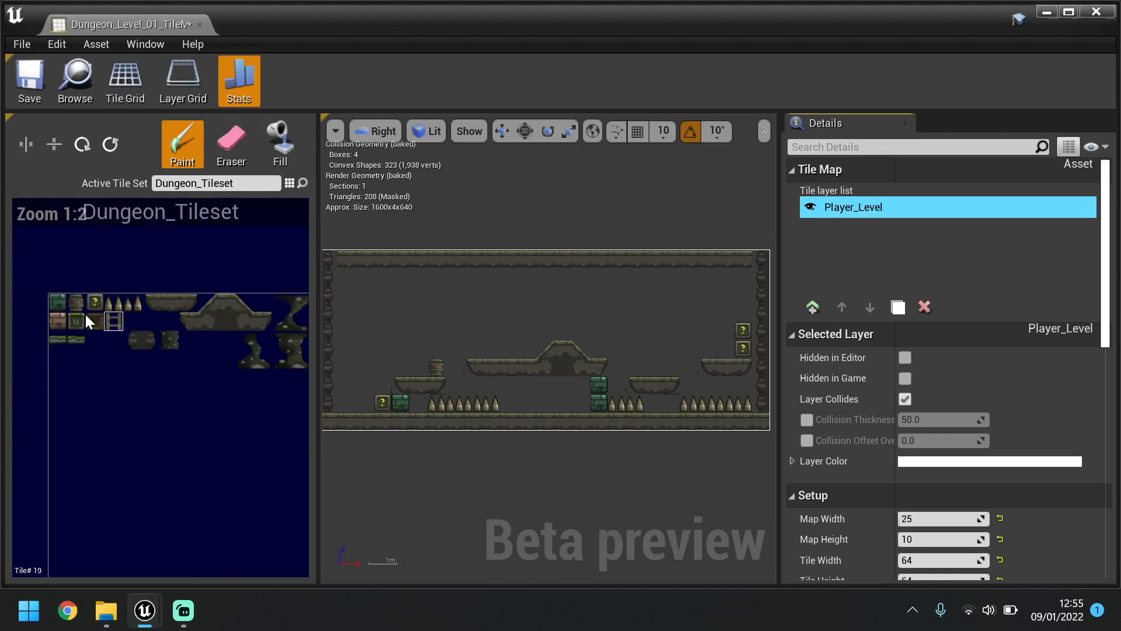
{"action": "left_click", "coordinate": [90, 323]}
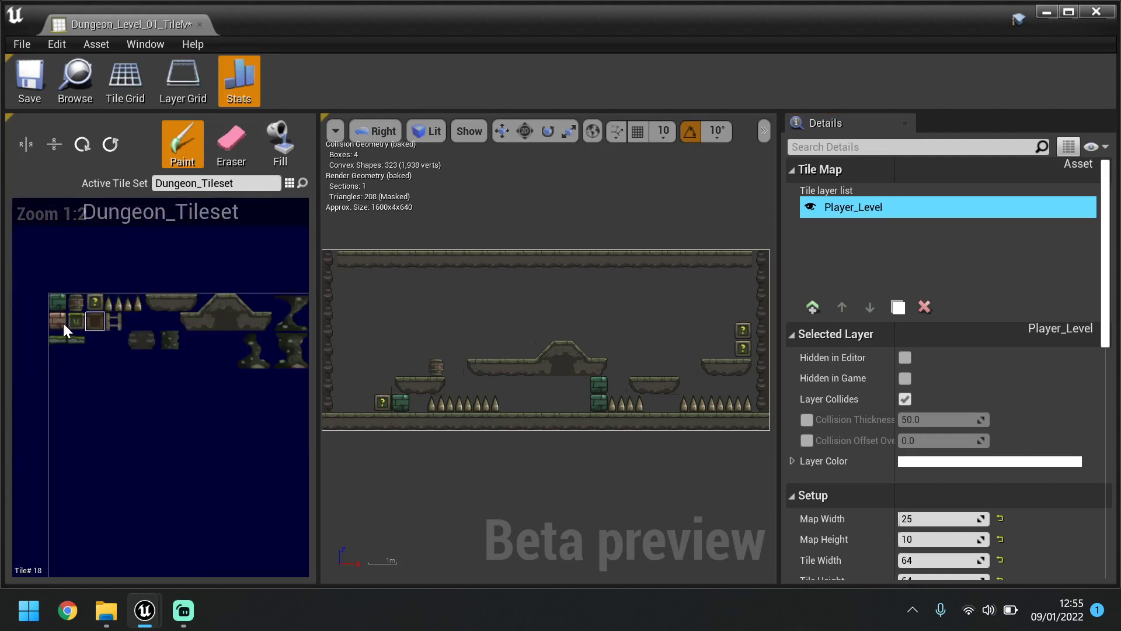
{"action": "left_click", "coordinate": [62, 321]}
Try painting two brick blocks above the middle platform at cells (9, 5) and (10, 5) on Player_Level, and undo them.
{"action": "scroll", "coordinate": [429, 434], "scroll_direction": "up", "scroll_amount": 3}
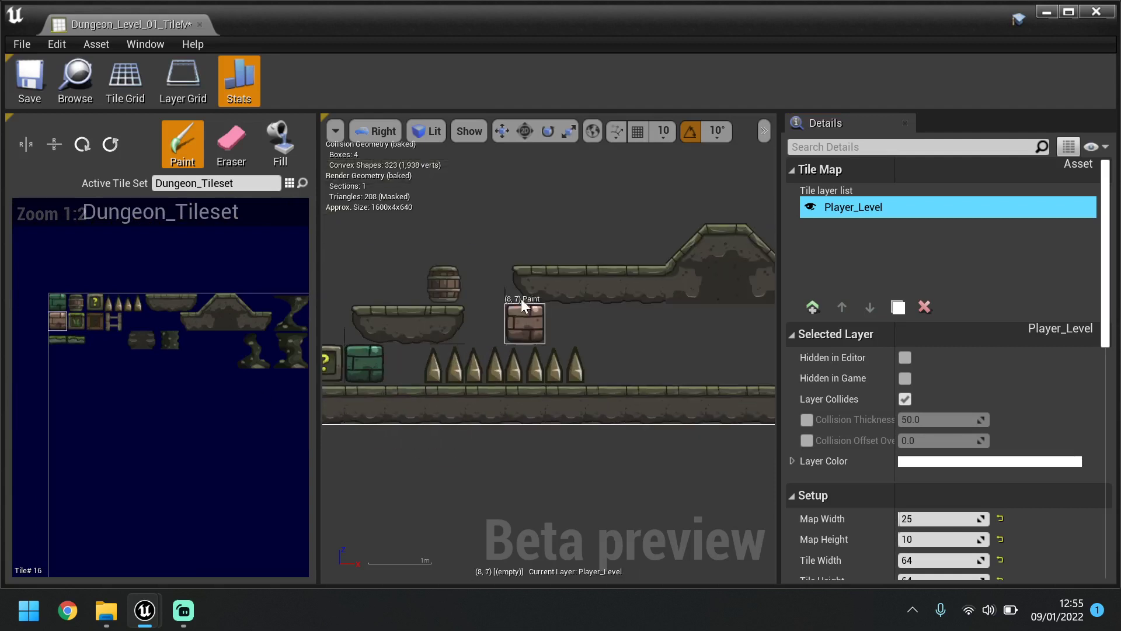
{"action": "left_click_drag", "start_coordinate": [587, 248], "coordinate": [572, 250]}
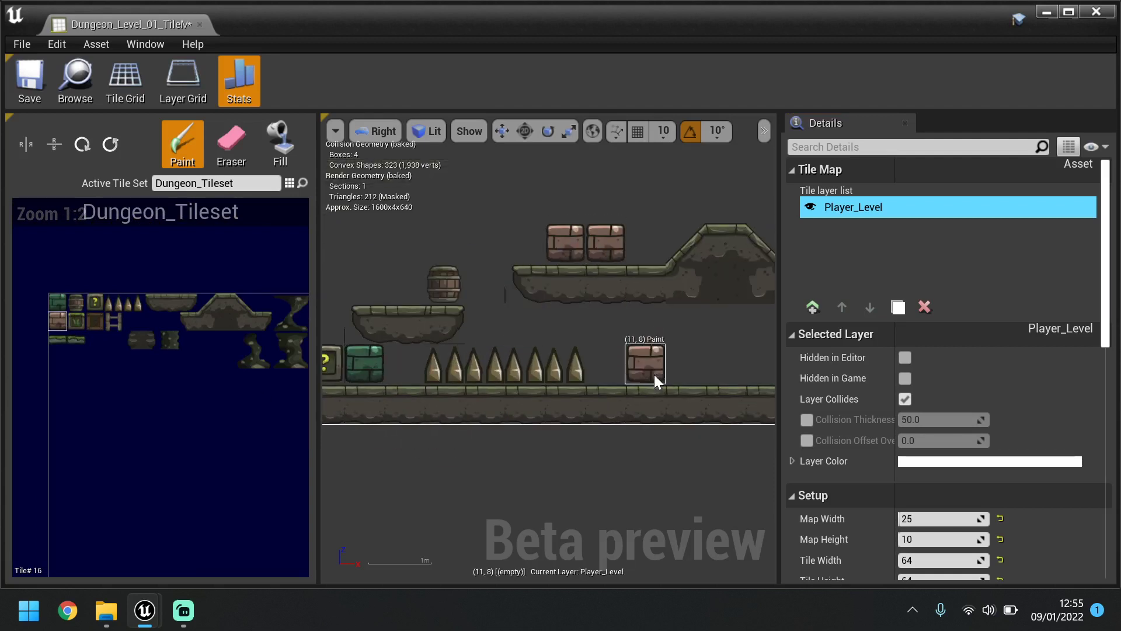
{"action": "key", "text": "ctrl+z"}
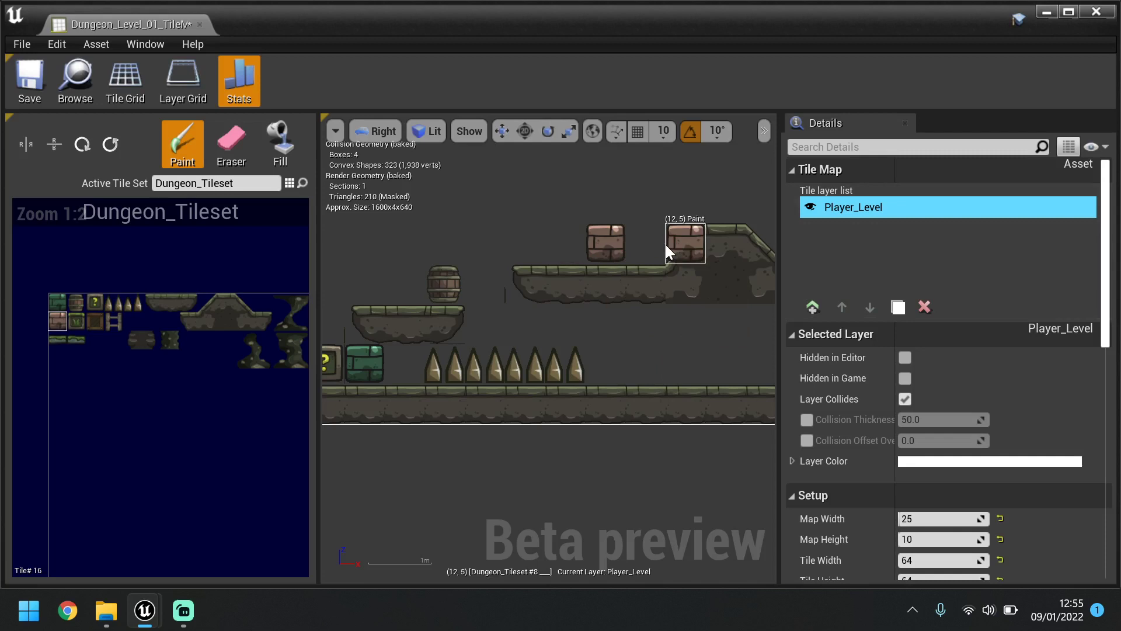
{"action": "key", "text": "ctrl+z"}
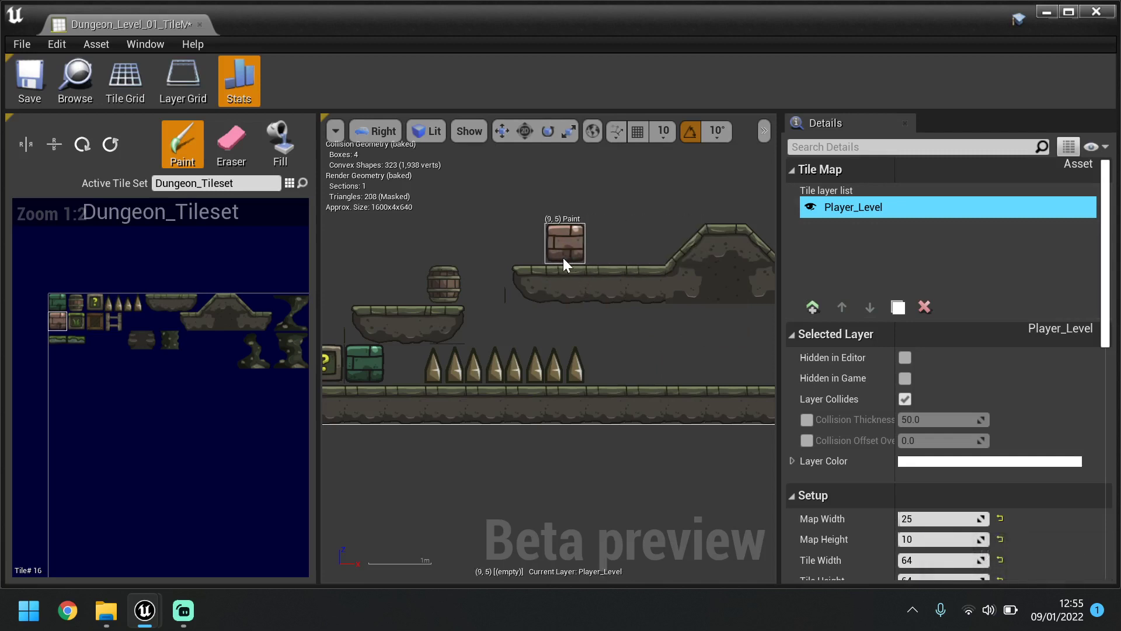
Add a layer named Background and paint brick blocks on it over columns 9 to 11, rows 5 to 8, plus cell (10, 4).
{"action": "left_click", "coordinate": [819, 306]}
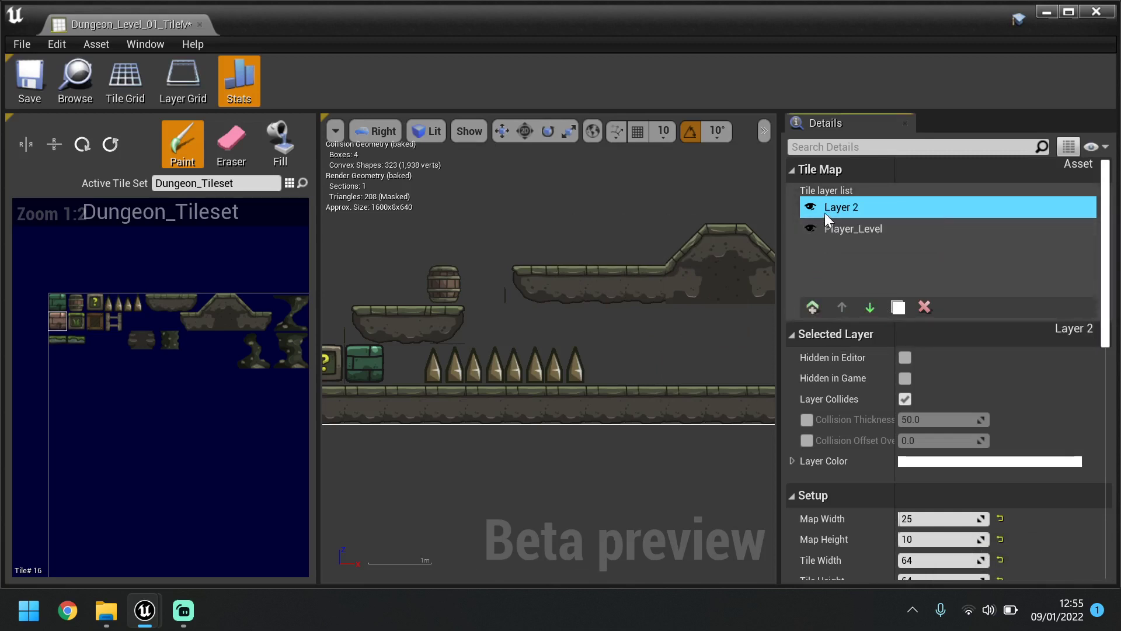
{"action": "right_click", "coordinate": [855, 207]}
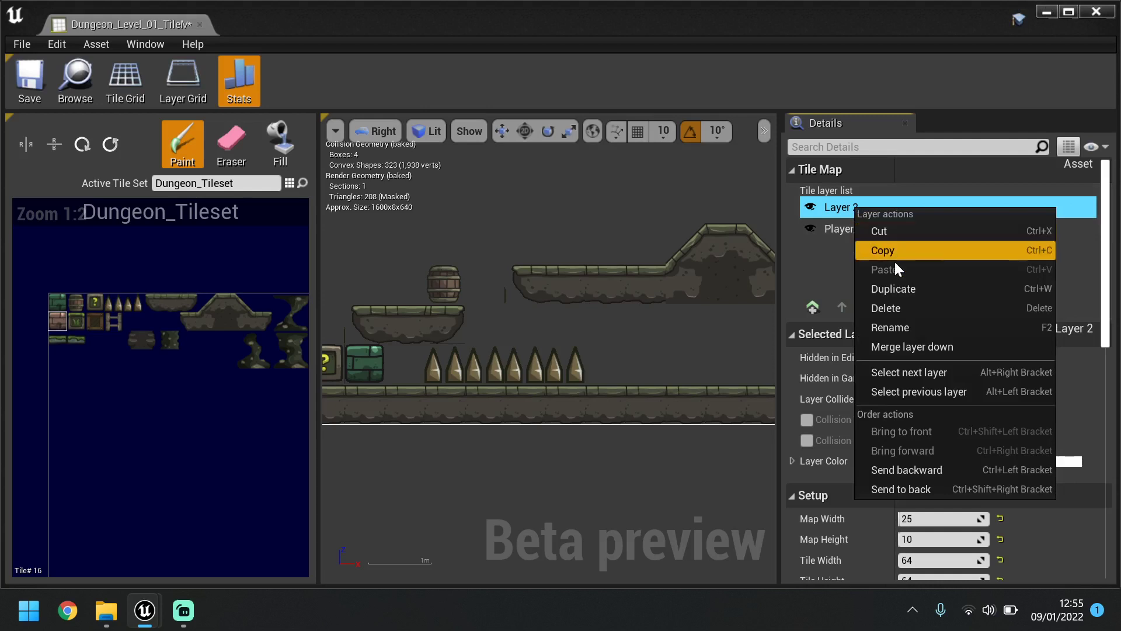
{"action": "left_click", "coordinate": [908, 329]}
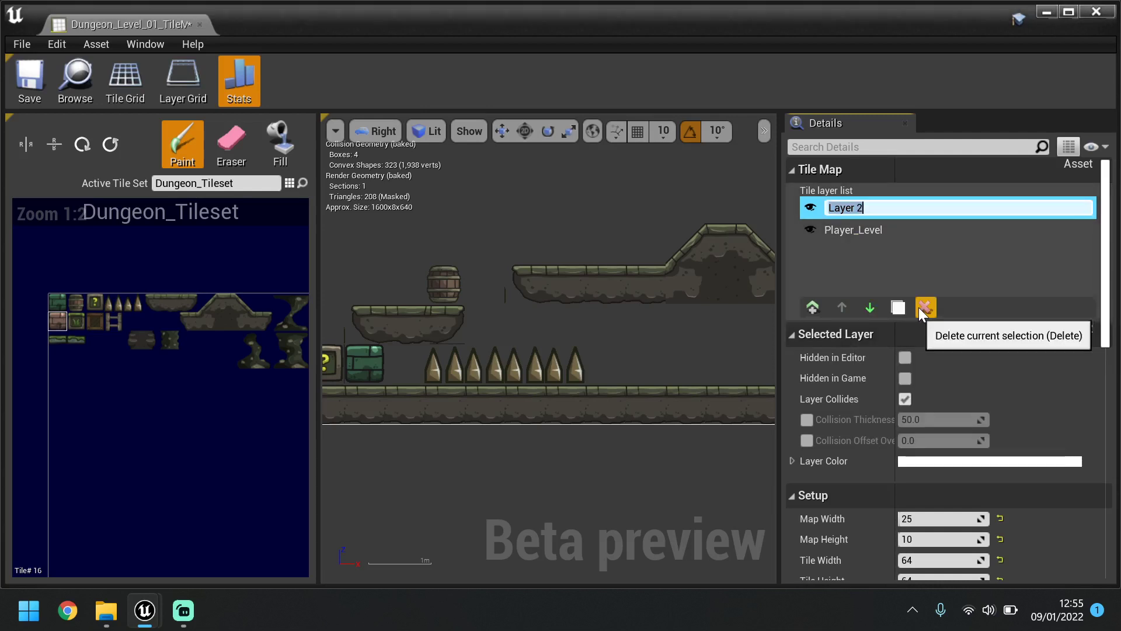
{"action": "key", "text": "BackSpace"}
{"action": "type", "text": "Backgro"}
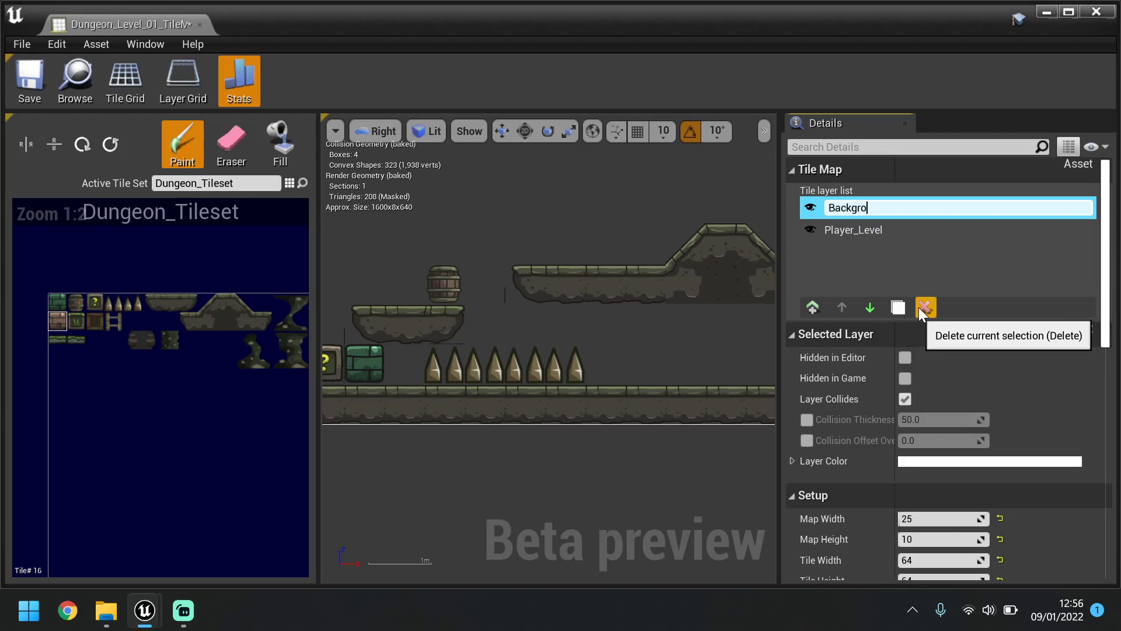
{"action": "type", "text": "und"}
{"action": "key", "text": "Return"}
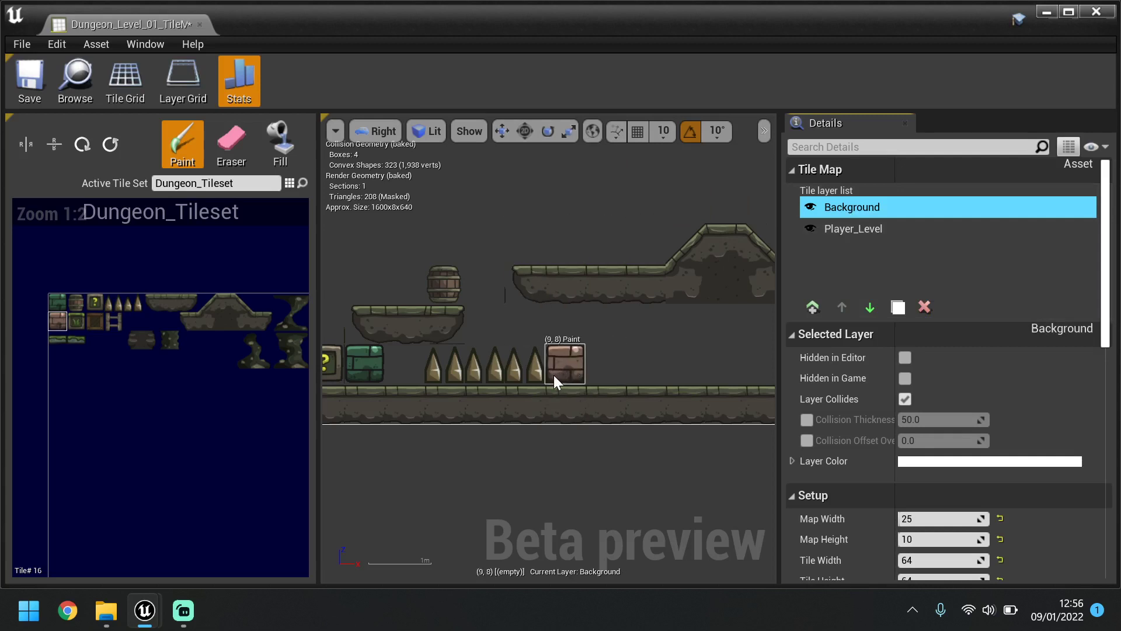
{"action": "mouse_move", "coordinate": [554, 375]}
{"action": "left_mouse_down"}
{"action": "mouse_move", "coordinate": [550, 285]}
{"action": "mouse_move", "coordinate": [646, 284]}
{"action": "mouse_move", "coordinate": [657, 356]}
{"action": "mouse_move", "coordinate": [616, 333]}
{"action": "mouse_move", "coordinate": [601, 254]}
{"action": "mouse_move", "coordinate": [625, 251]}
{"action": "mouse_move", "coordinate": [573, 257]}
{"action": "mouse_move", "coordinate": [605, 244]}
{"action": "mouse_move", "coordinate": [604, 206]}
{"action": "left_mouse_up"}
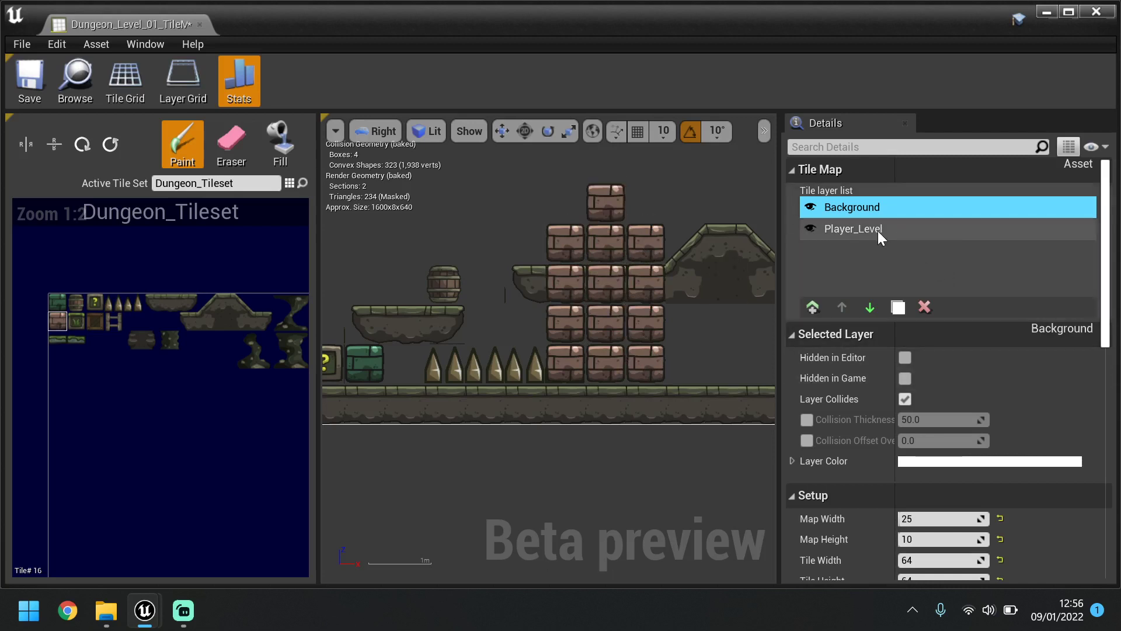
Toggle the visibility of the Background and Player_Level layers off and on to compare their contents.
{"action": "left_click", "coordinate": [812, 207]}
{"action": "left_click", "coordinate": [812, 207]}
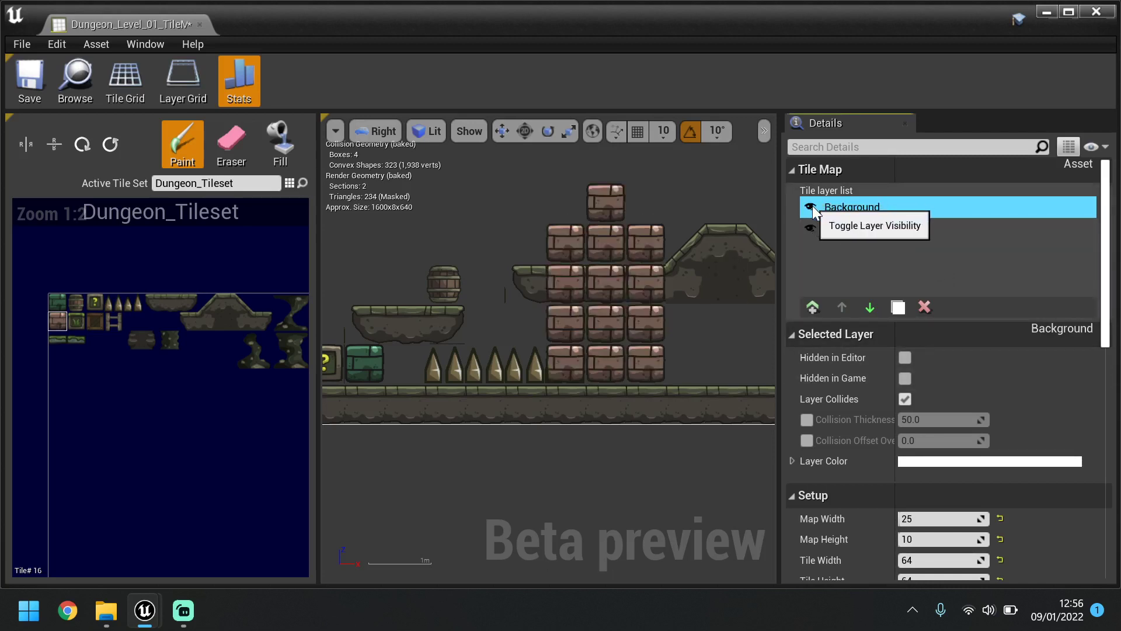
{"action": "left_click", "coordinate": [812, 207]}
{"action": "left_click", "coordinate": [813, 207]}
{"action": "left_click", "coordinate": [815, 224]}
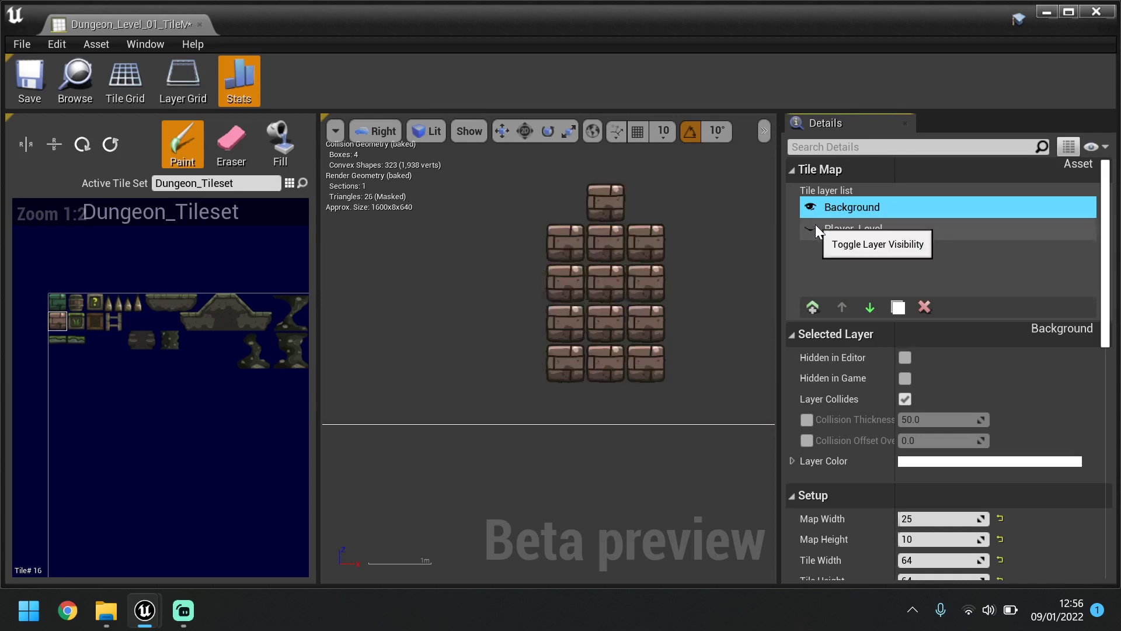
{"action": "left_click", "coordinate": [816, 224]}
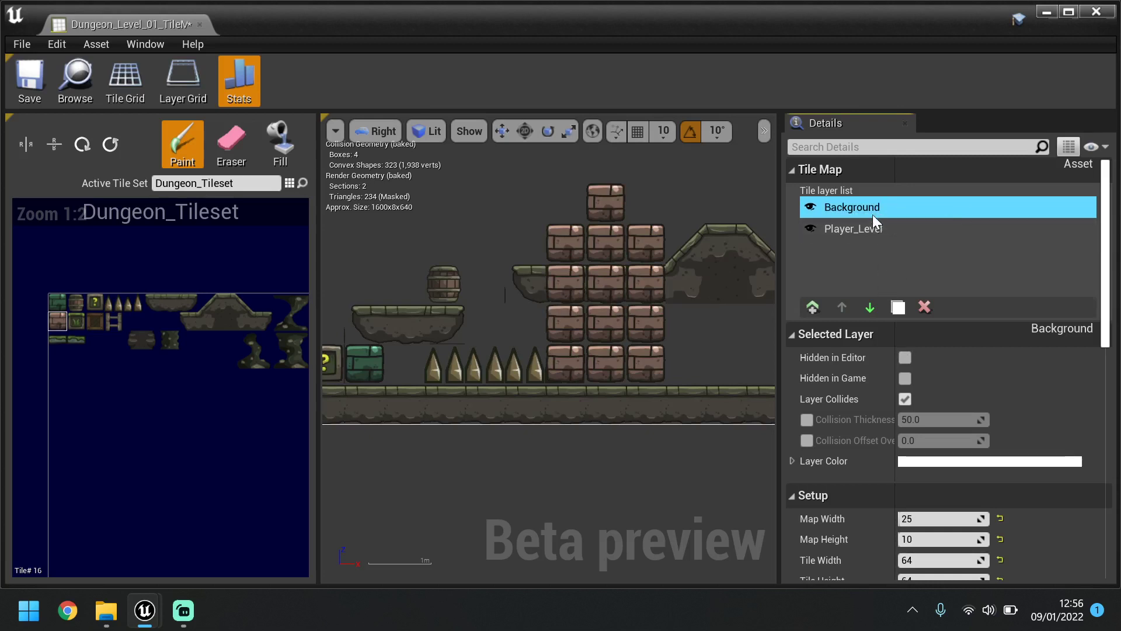
Send the Background layer backward so it sits behind Player_Level.
{"action": "double_click", "coordinate": [906, 213]}
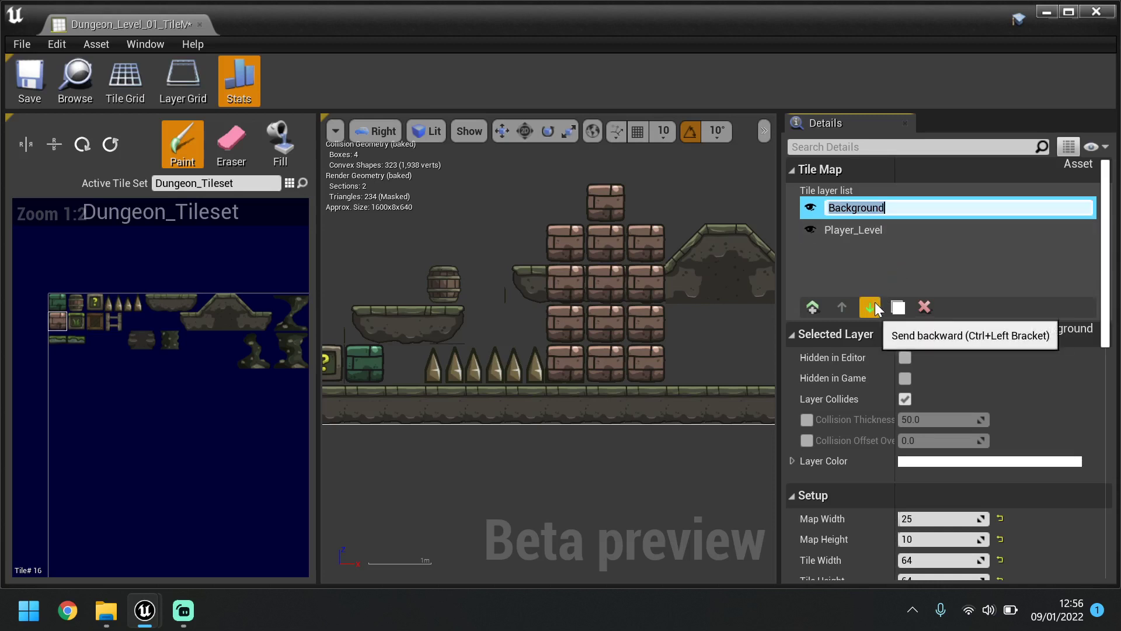
{"action": "left_click", "coordinate": [876, 308]}
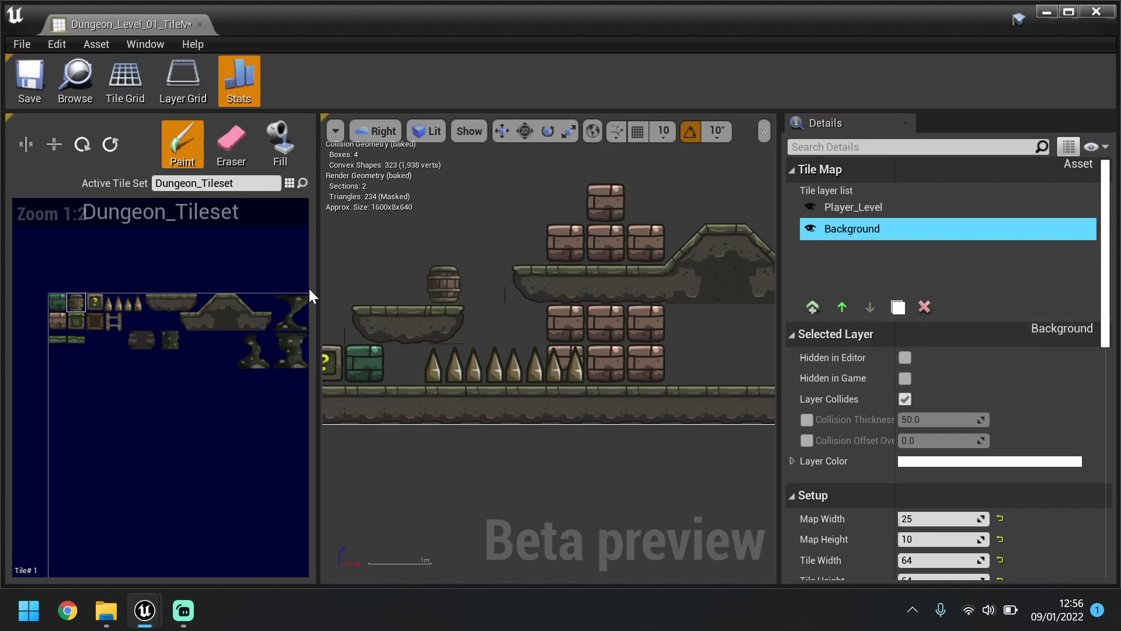
{"action": "scroll", "coordinate": [569, 257], "scroll_direction": "down", "scroll_amount": 5}
{"action": "scroll", "coordinate": [759, 287], "scroll_direction": "up", "scroll_amount": 6}
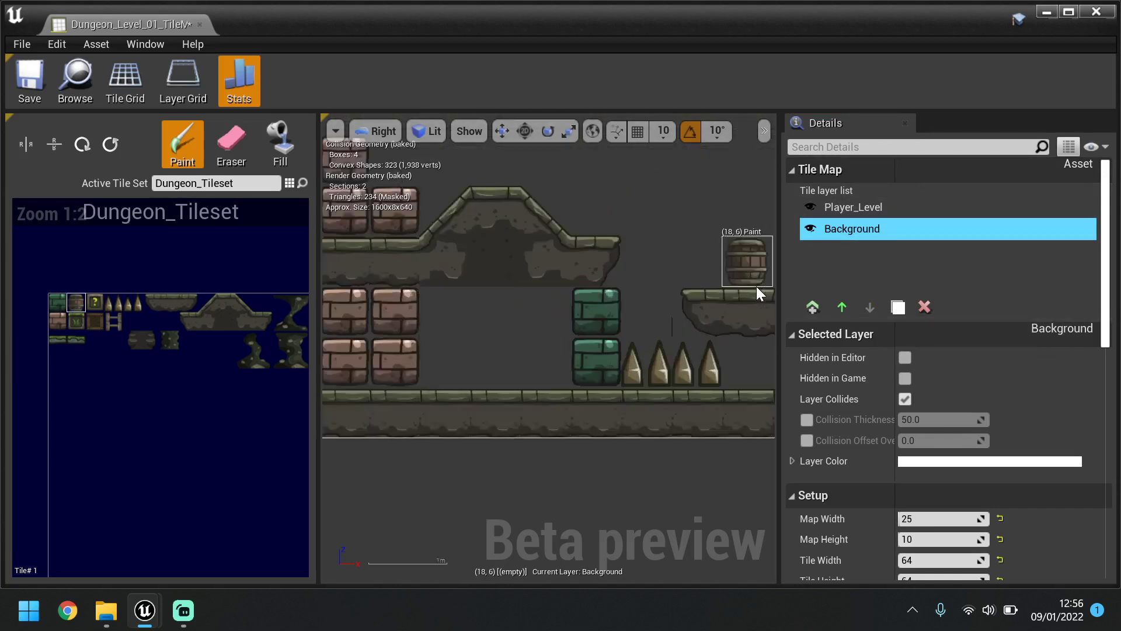
{"action": "scroll", "coordinate": [756, 286], "scroll_direction": "up", "scroll_amount": 1}
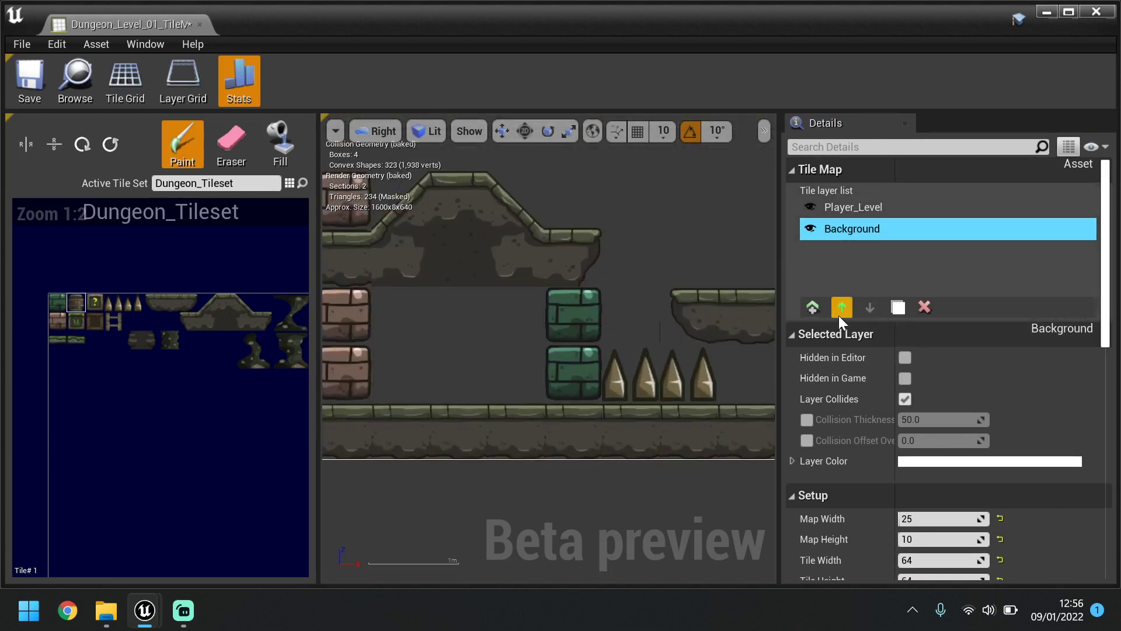
Add another layer above Player_Level and name it Foreground.
{"action": "left_click", "coordinate": [830, 211]}
{"action": "left_click", "coordinate": [809, 307]}
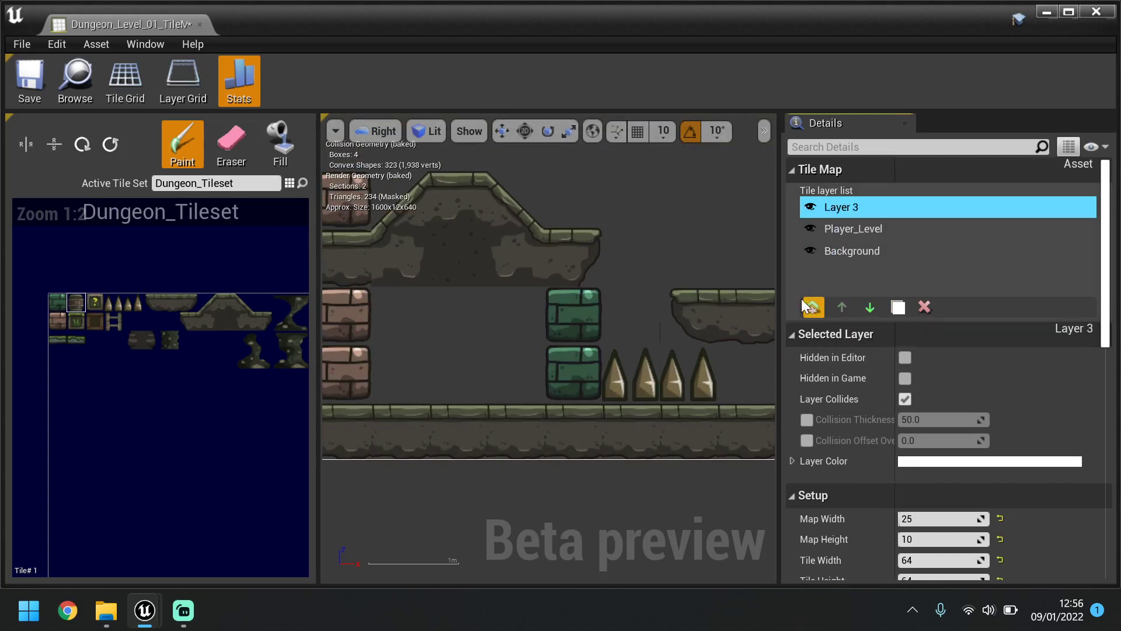
{"action": "double_click", "coordinate": [852, 208]}
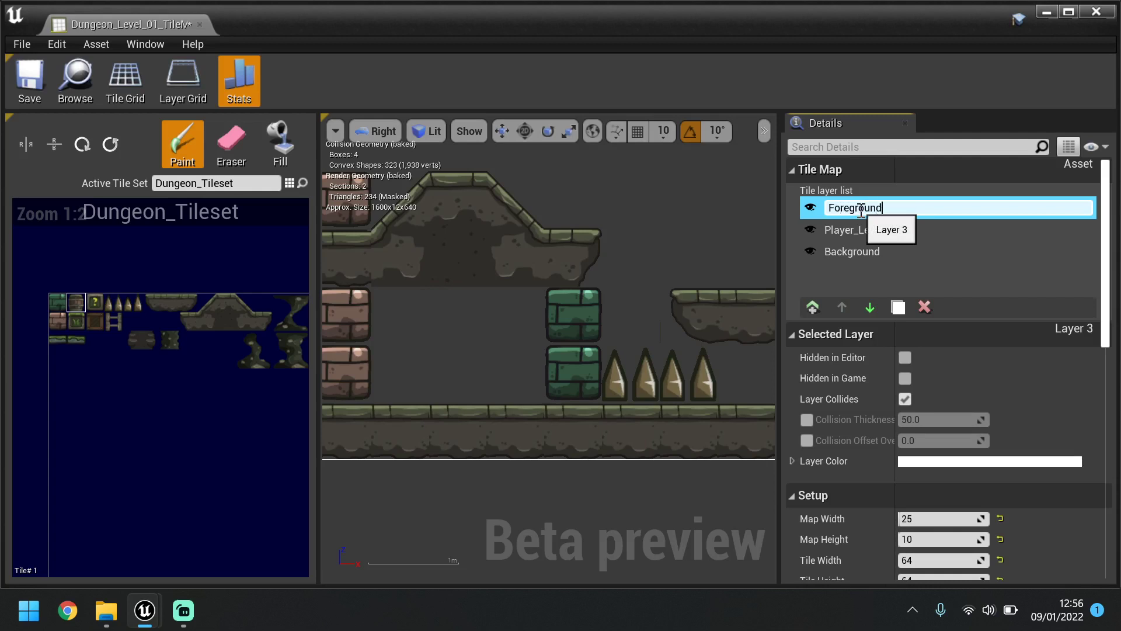
{"action": "key", "text": "Return"}
Paint a barrel, tile 1, on the Foreground layer at cell (18, 6), on top of the small floating platform.
{"action": "scroll", "coordinate": [531, 313], "scroll_direction": "down", "scroll_amount": 3}
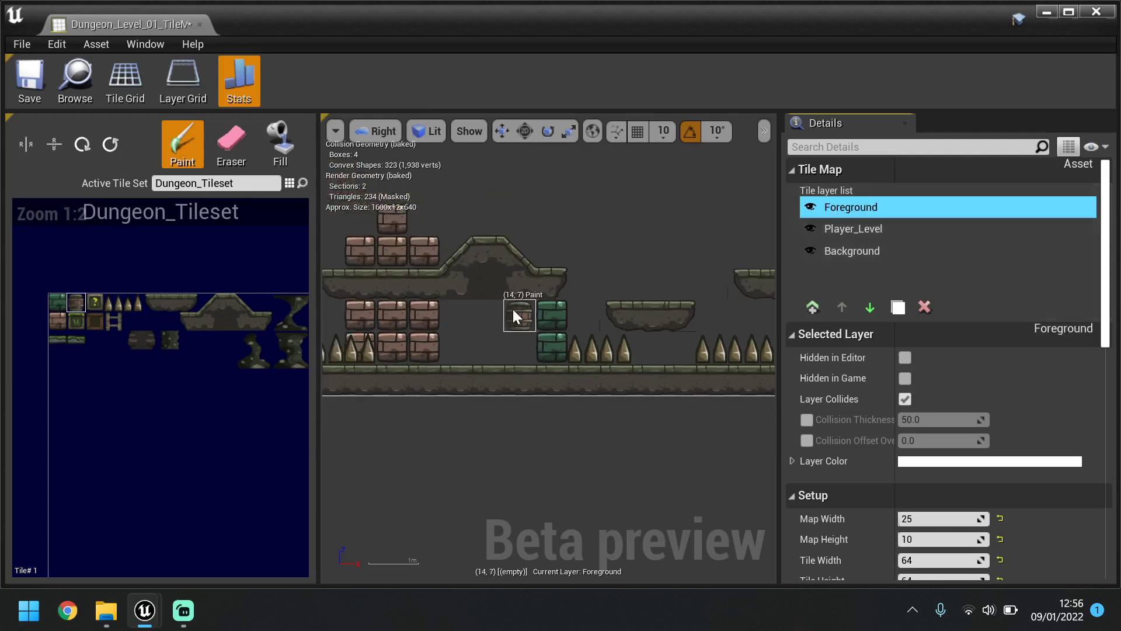
{"action": "scroll", "coordinate": [524, 298], "scroll_direction": "down", "scroll_amount": 7}
{"action": "scroll", "coordinate": [370, 313], "scroll_direction": "up", "scroll_amount": 8}
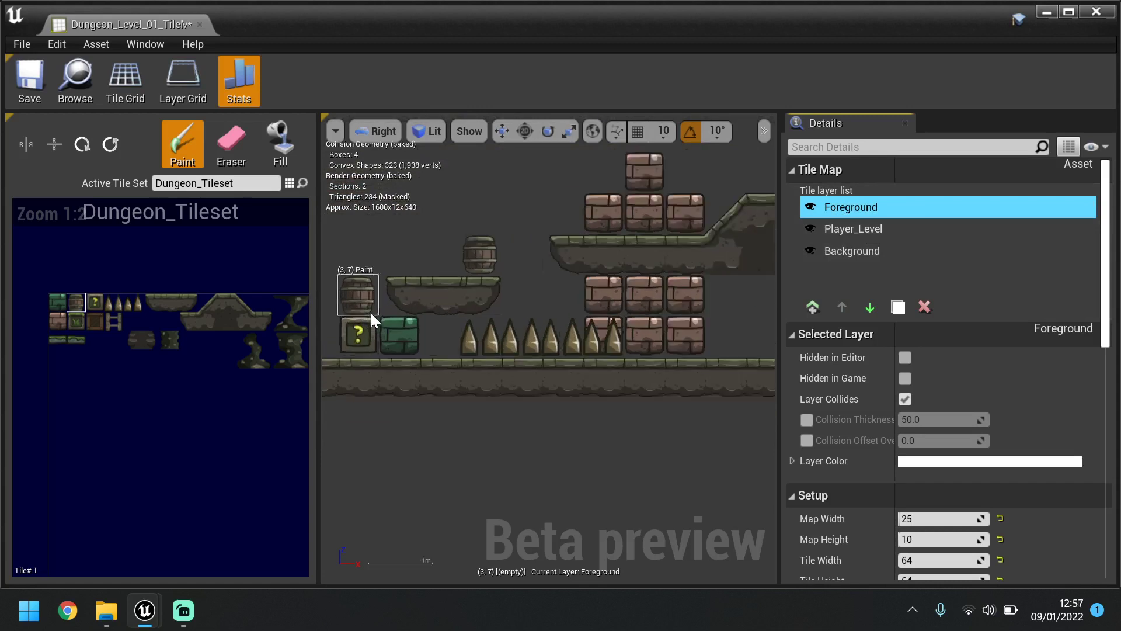
{"action": "scroll", "coordinate": [370, 313], "scroll_direction": "down", "scroll_amount": 8}
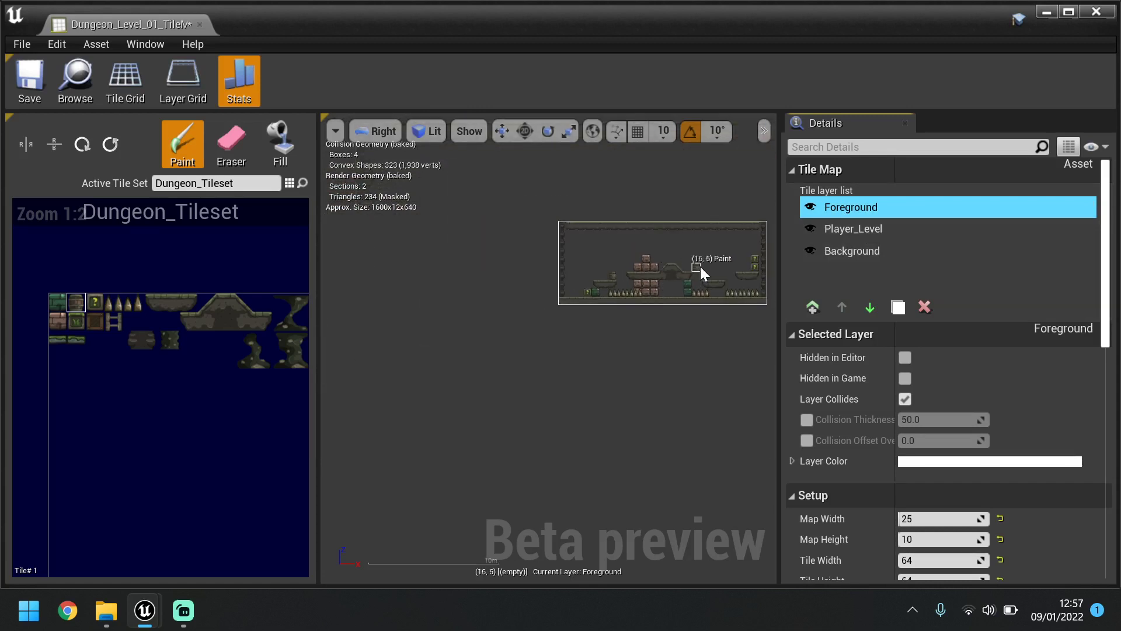
{"action": "scroll", "coordinate": [704, 267], "scroll_direction": "up", "scroll_amount": 8}
{"action": "left_click", "coordinate": [733, 296]}
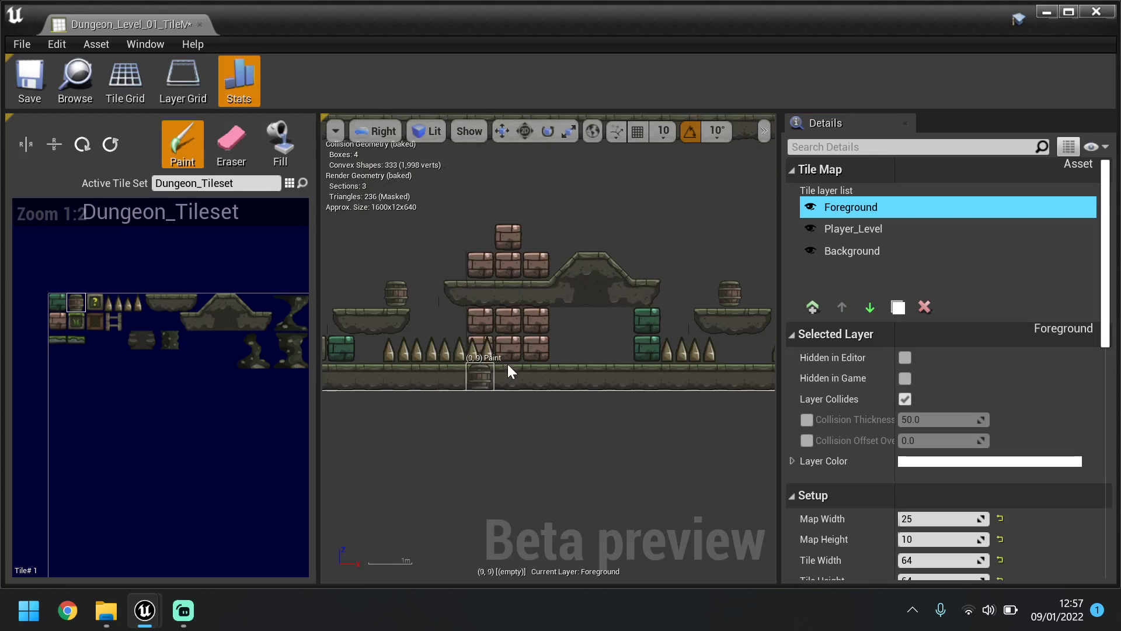
{"action": "scroll", "coordinate": [516, 374], "scroll_direction": "down", "scroll_amount": 3}
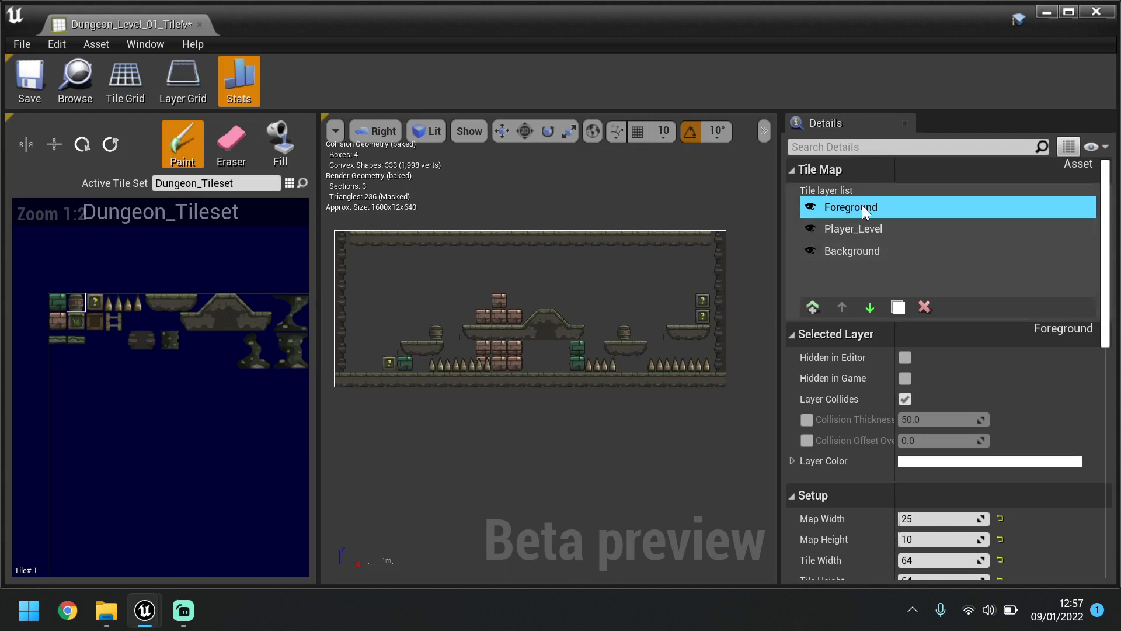
{"action": "scroll", "coordinate": [623, 366], "scroll_direction": "up", "scroll_amount": 2}
{"action": "scroll", "coordinate": [624, 366], "scroll_direction": "up", "scroll_amount": 2}
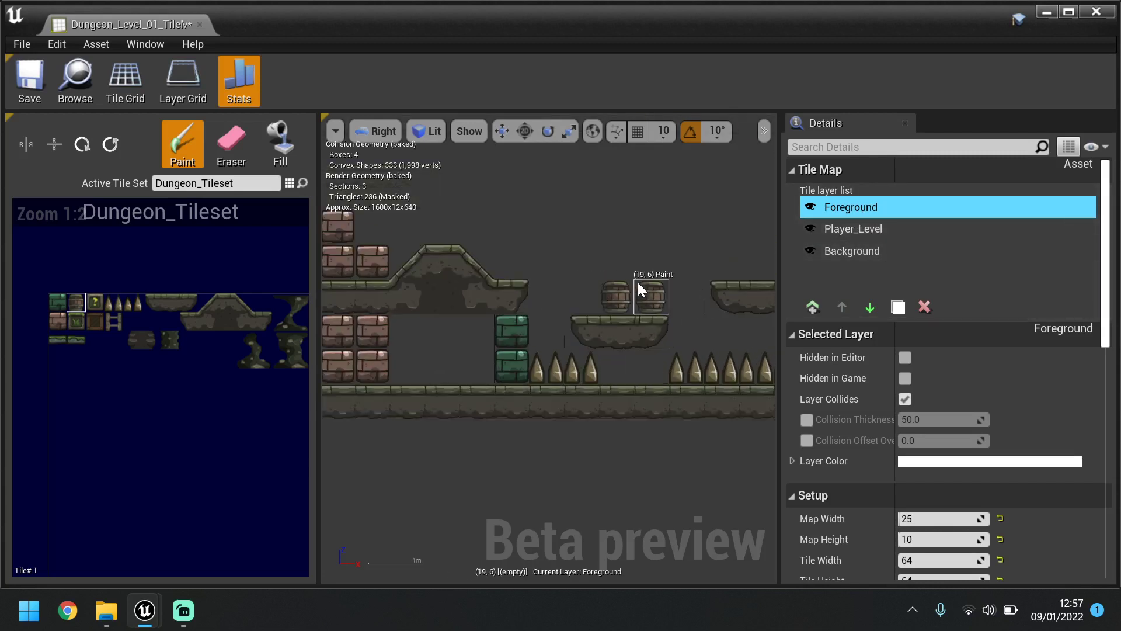
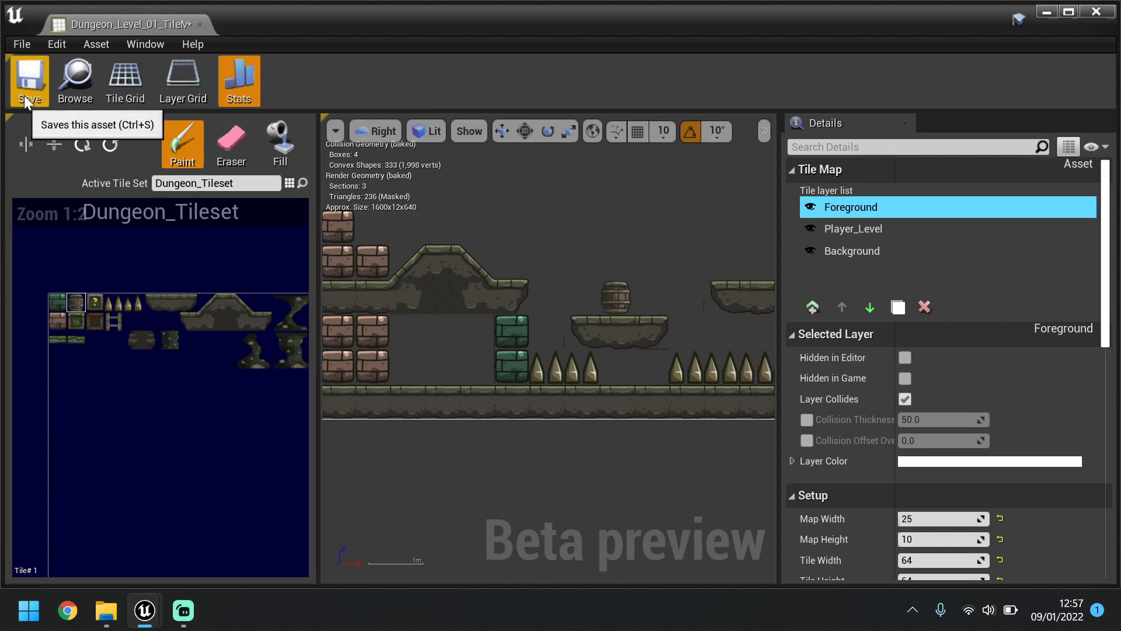
Save the tile map and place Dungeon_Level_01_TileMap in the level near the upper-left corner of the background.
{"action": "left_click", "coordinate": [29, 79]}
{"action": "left_click", "coordinate": [1098, 14]}
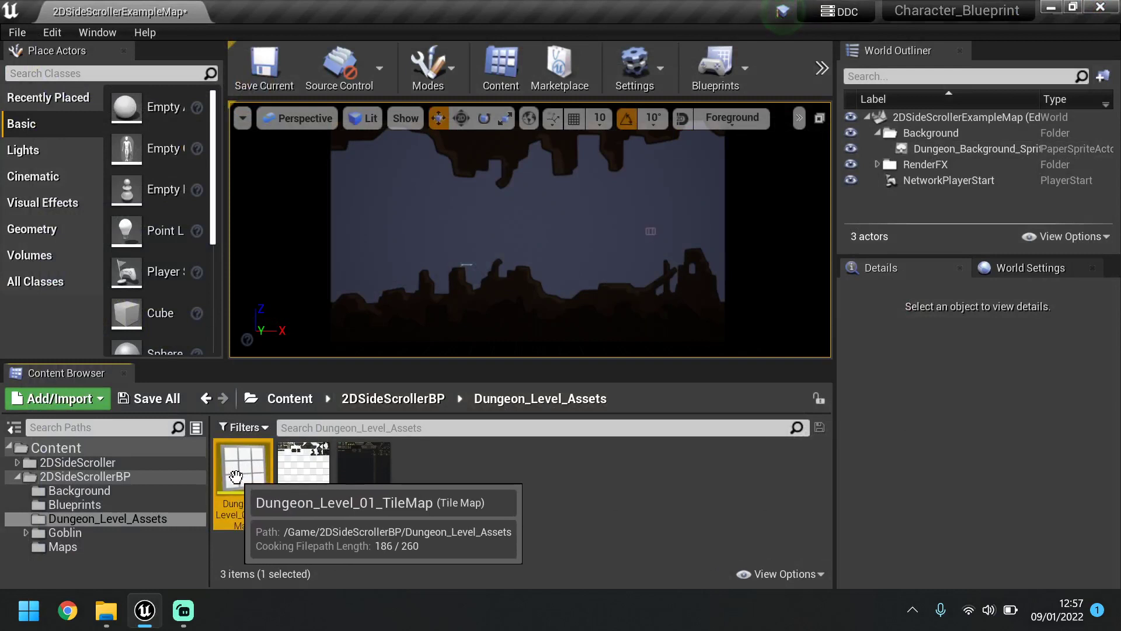
{"action": "left_click_drag", "start_coordinate": [232, 473], "coordinate": [357, 233]}
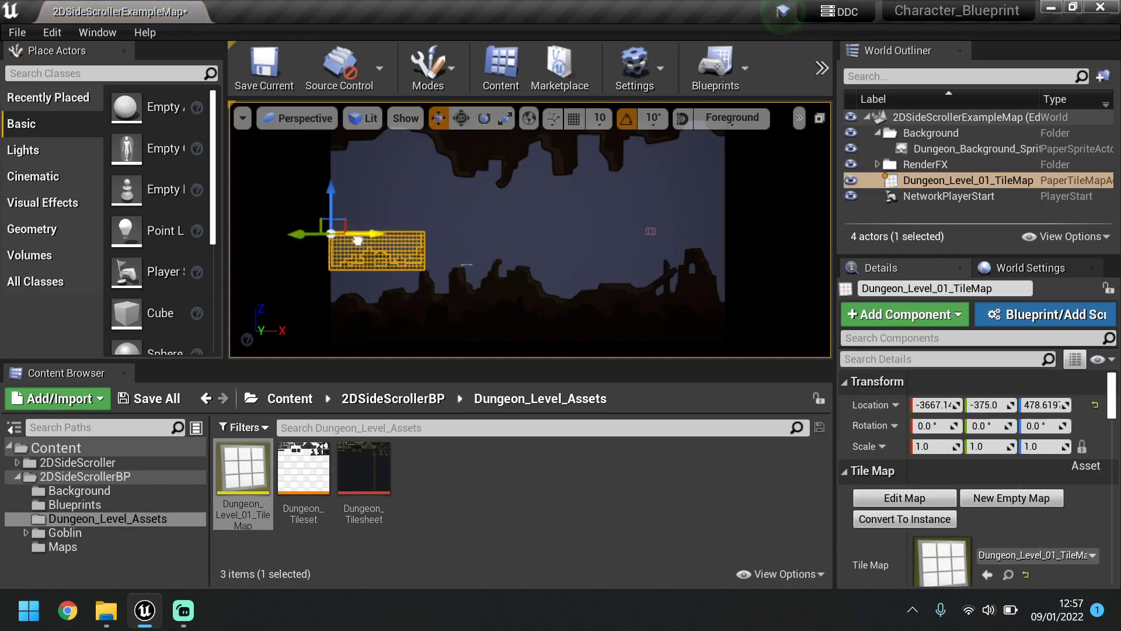
{"action": "left_click_drag", "start_coordinate": [333, 193], "coordinate": [336, 126]}
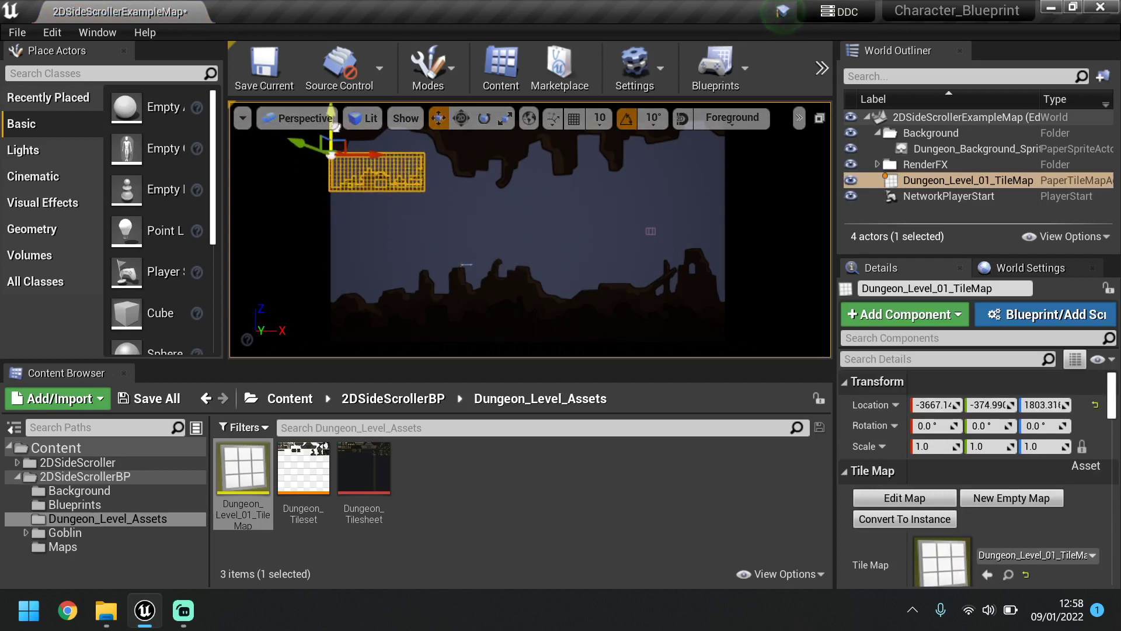
Set the tile map's Y location to 0 and align its left side with the background's left edge, at X about -3386.
{"action": "left_click", "coordinate": [987, 403]}
{"action": "type", "text": "0"}
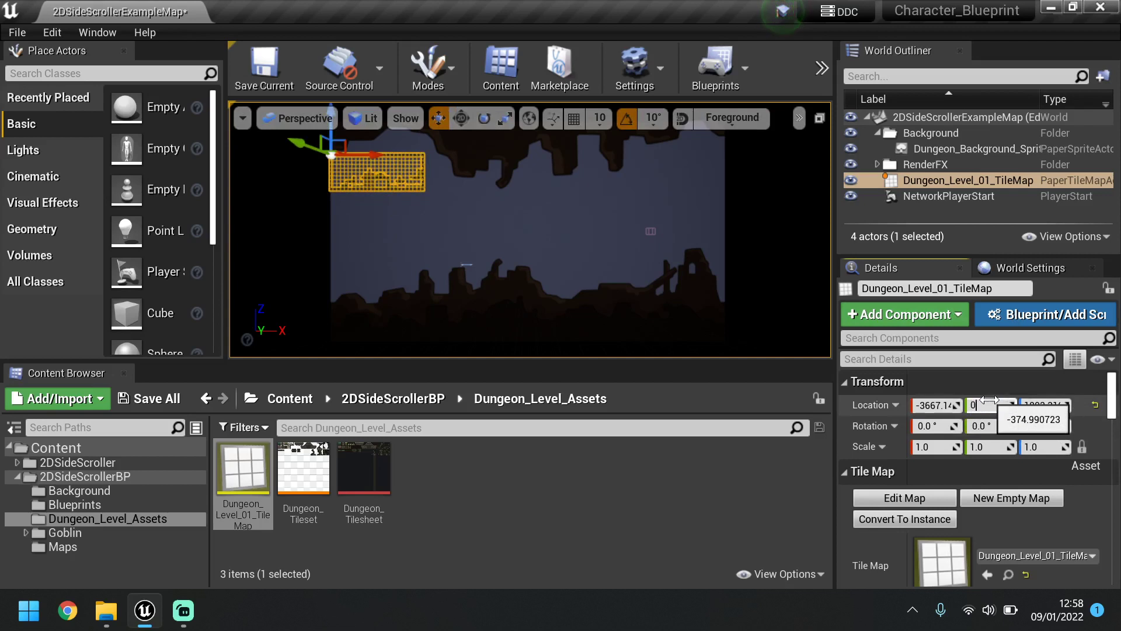
{"action": "key", "text": "Return"}
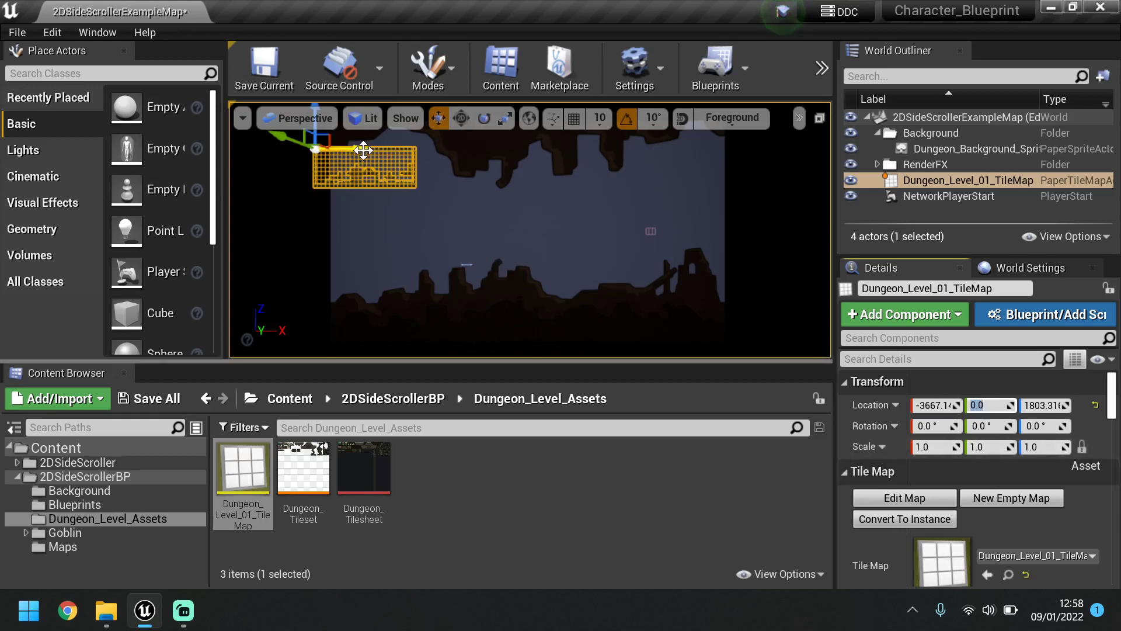
{"action": "left_click_drag", "start_coordinate": [363, 150], "coordinate": [380, 146]}
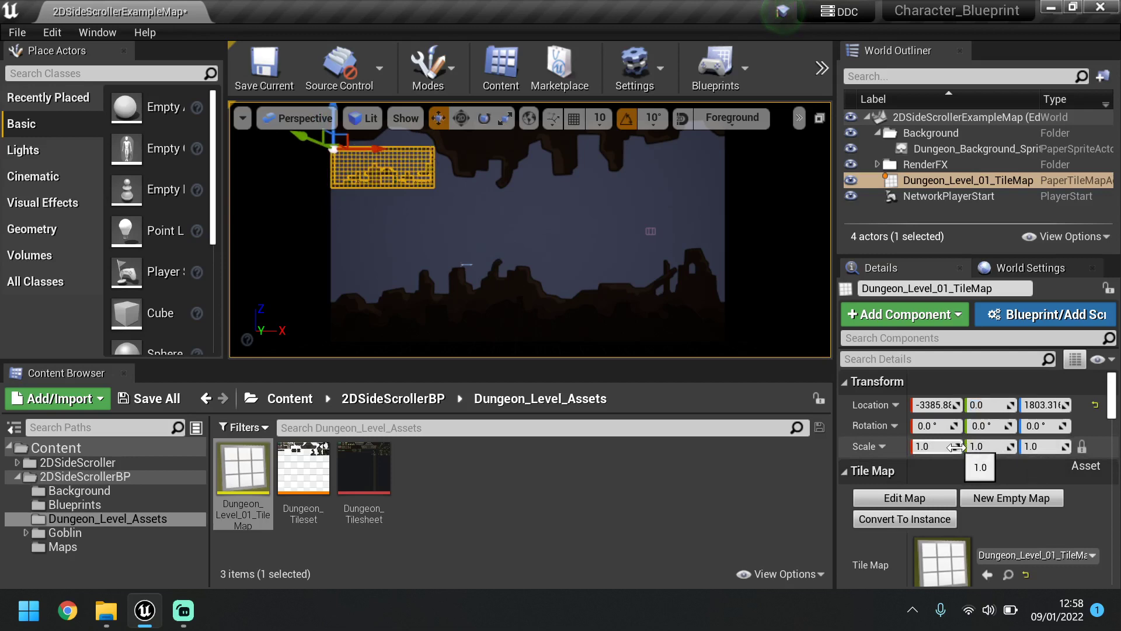
Scale the tile map uniformly to 3.99 and lower it to Z about 1676 so it covers the background.
{"action": "left_click_drag", "start_coordinate": [958, 446], "coordinate": [1027, 446]}
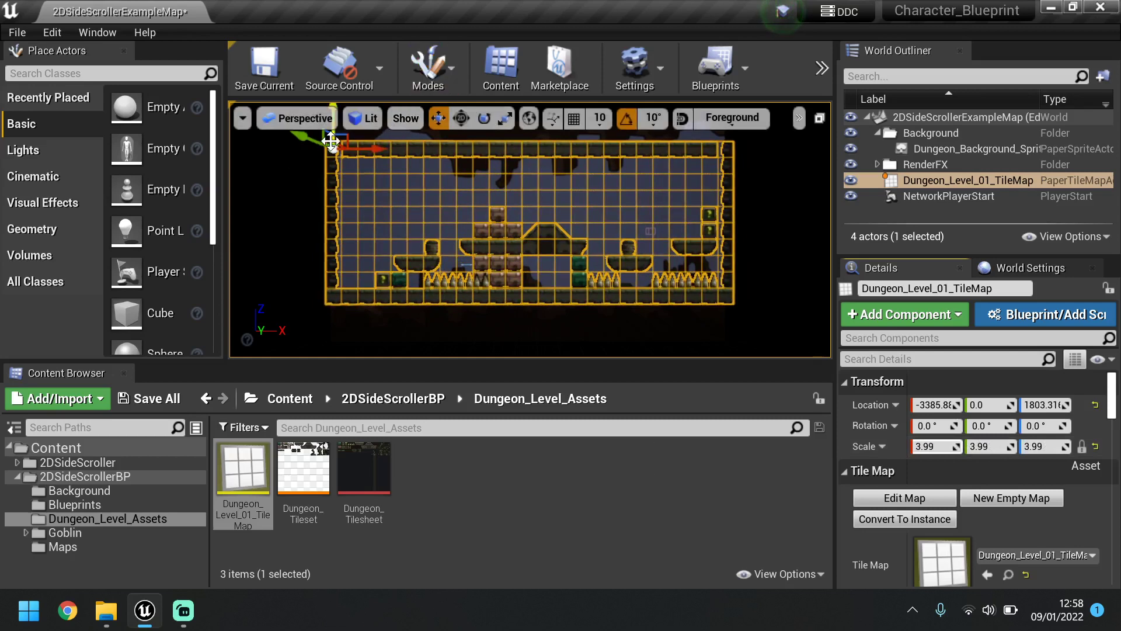
{"action": "mouse_move", "coordinate": [331, 141]}
{"action": "left_mouse_down"}
{"action": "mouse_move", "coordinate": [331, 153]}
{"action": "mouse_move", "coordinate": [326, 146]}
{"action": "left_mouse_up"}
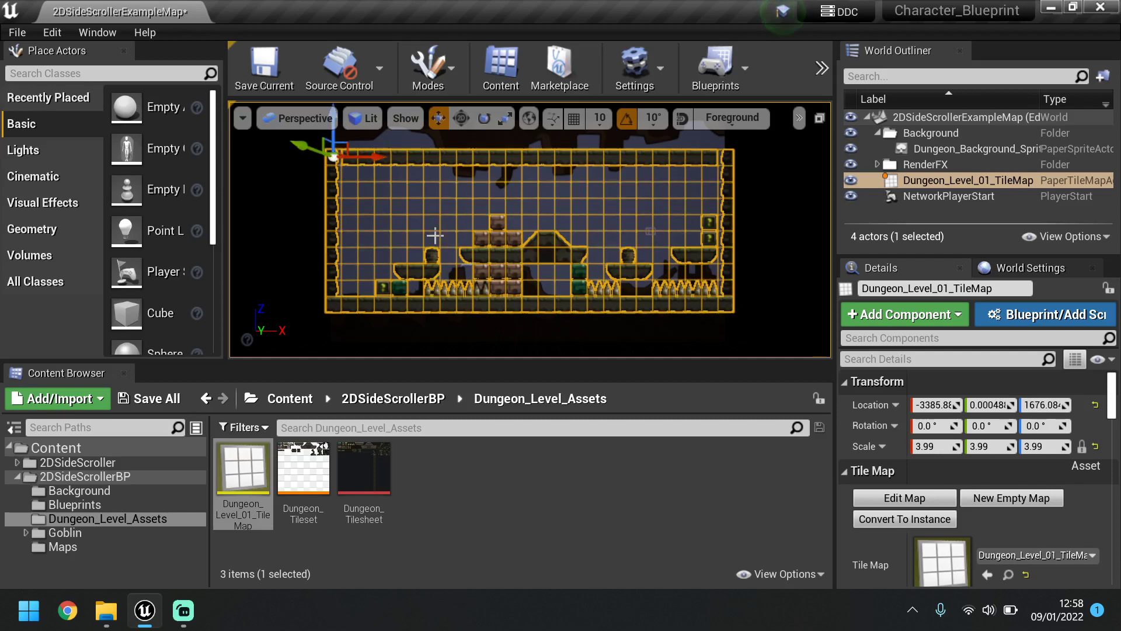
{"action": "left_click", "coordinate": [812, 234]}
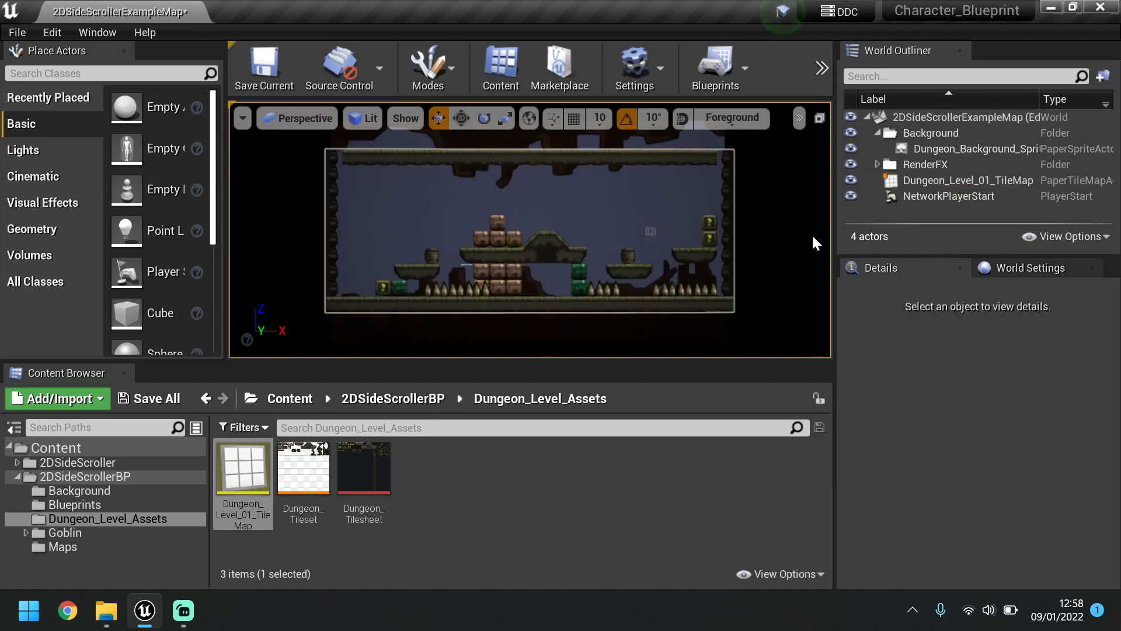
Move NetworkPlayerStart to the ground beside the level's left wall, at X about -3023 and Z about -239.
{"action": "scroll", "coordinate": [600, 264], "scroll_direction": "up", "scroll_amount": 5}
{"action": "scroll", "coordinate": [601, 264], "scroll_direction": "up", "scroll_amount": 2}
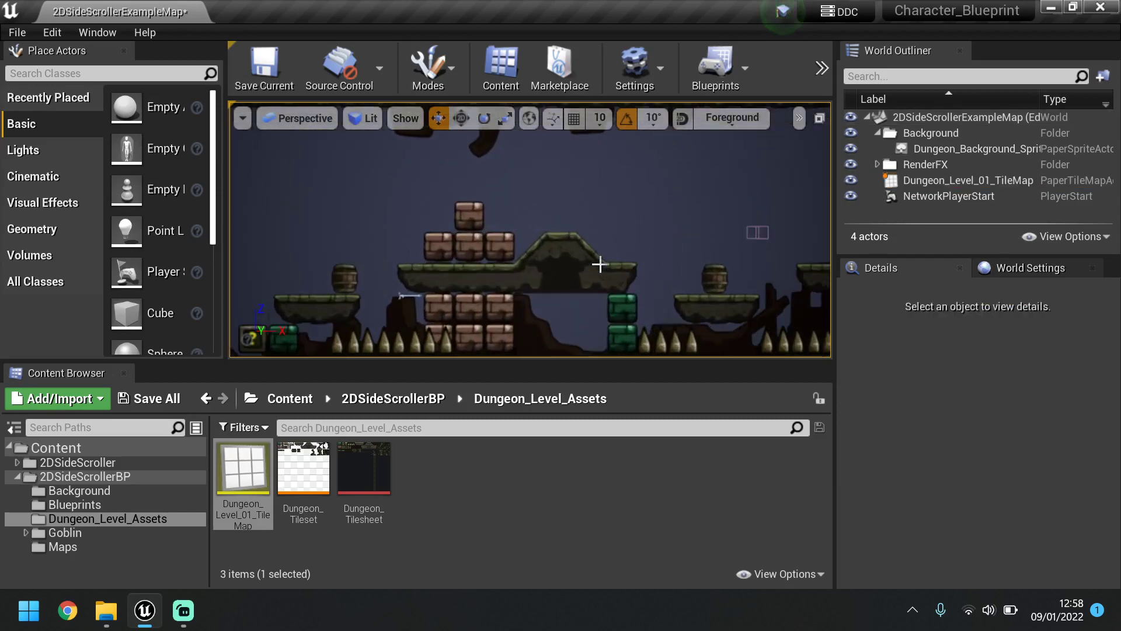
{"action": "scroll", "coordinate": [625, 242], "scroll_direction": "down", "scroll_amount": 3}
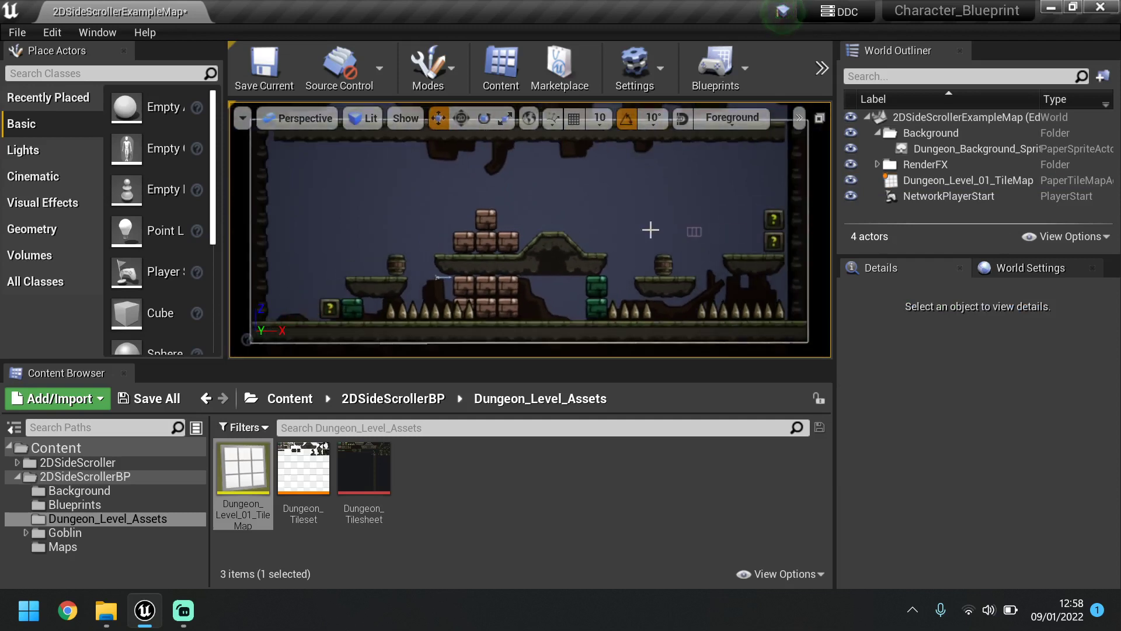
{"action": "left_click", "coordinate": [877, 133]}
{"action": "left_click", "coordinate": [925, 176]}
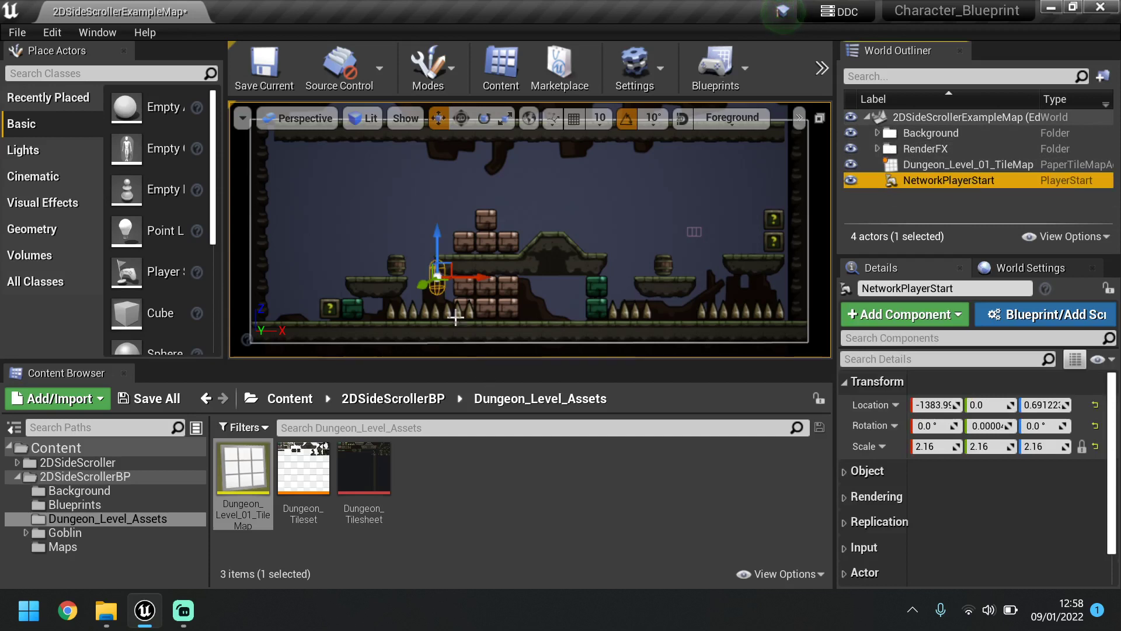
{"action": "left_click_drag", "start_coordinate": [476, 273], "coordinate": [294, 255]}
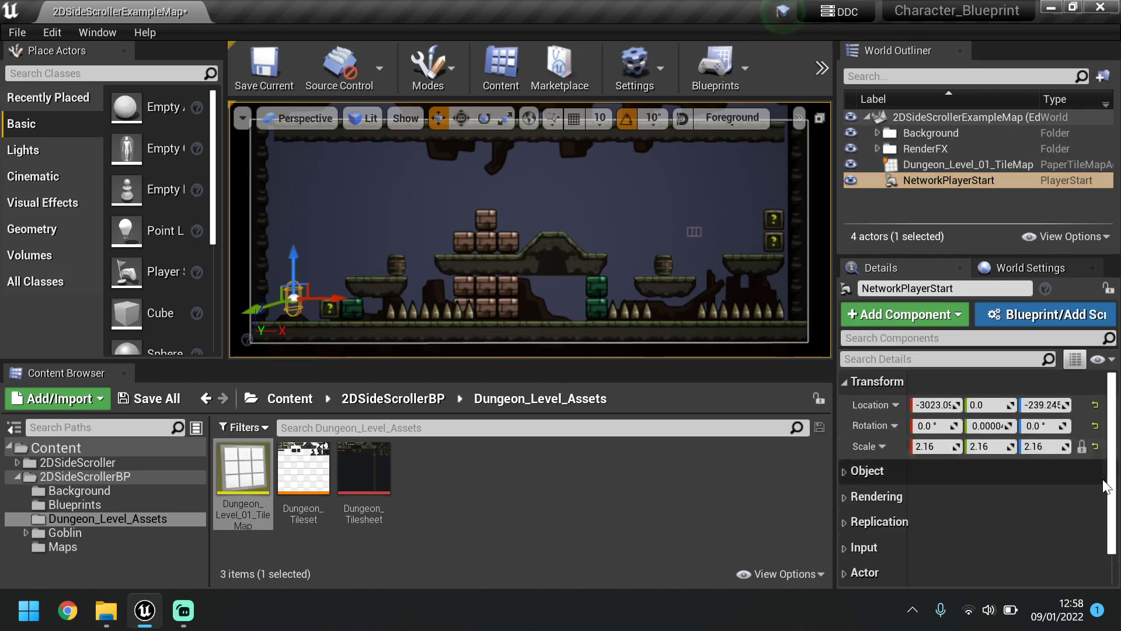
{"action": "left_click", "coordinate": [1000, 404]}
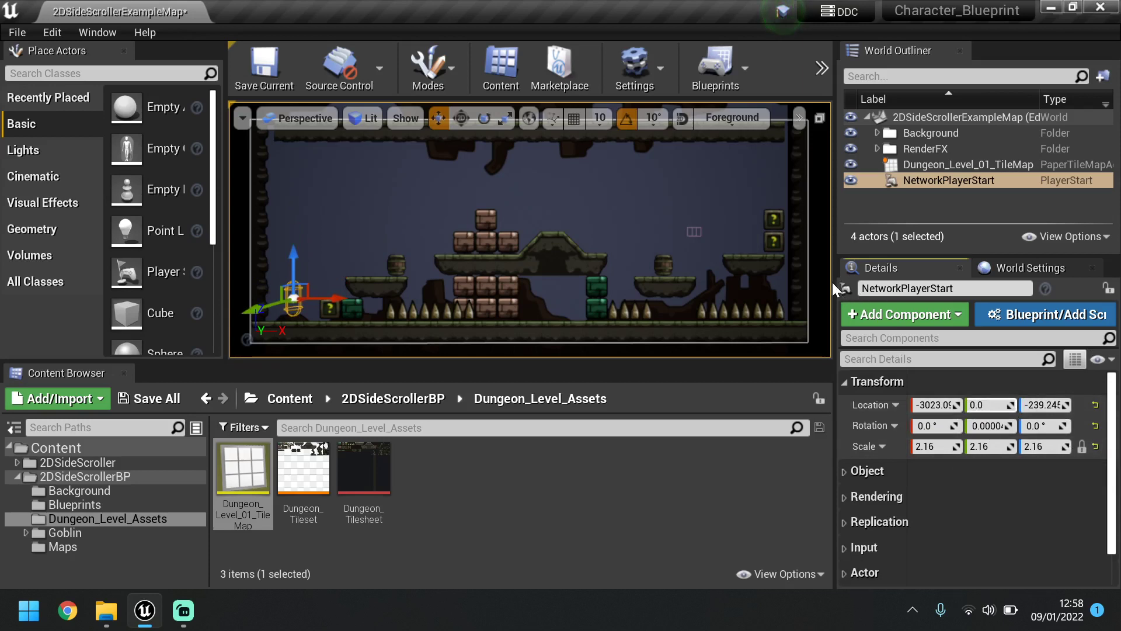
Play the level in the editor to check the camera framing around the goblin, and stop the session.
{"action": "left_click", "coordinate": [415, 398]}
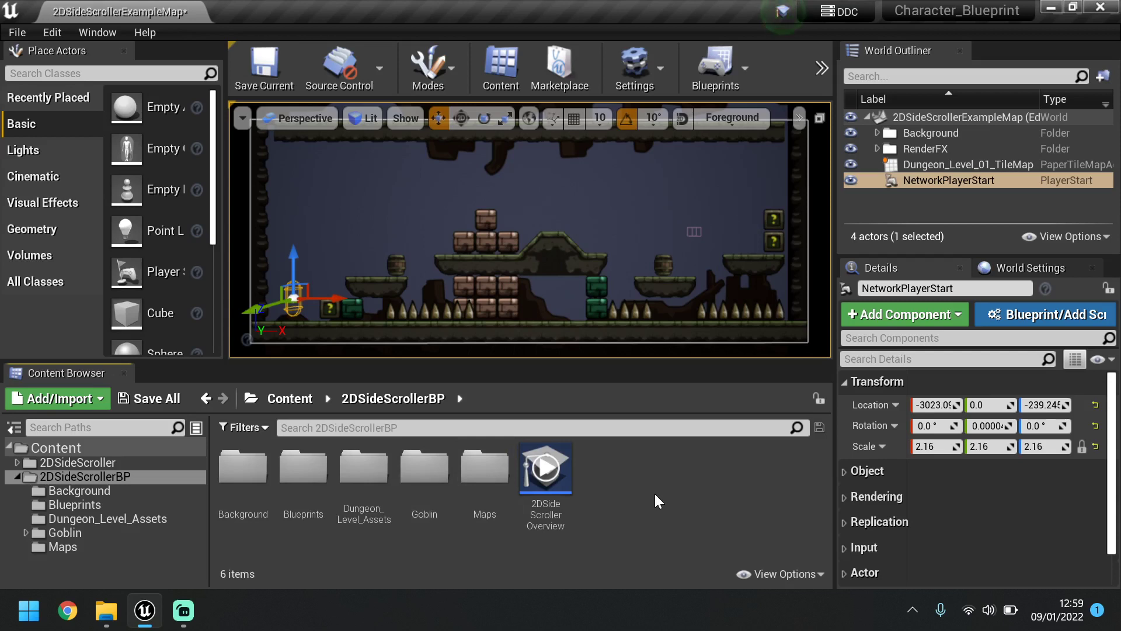
{"action": "left_click", "coordinate": [828, 62]}
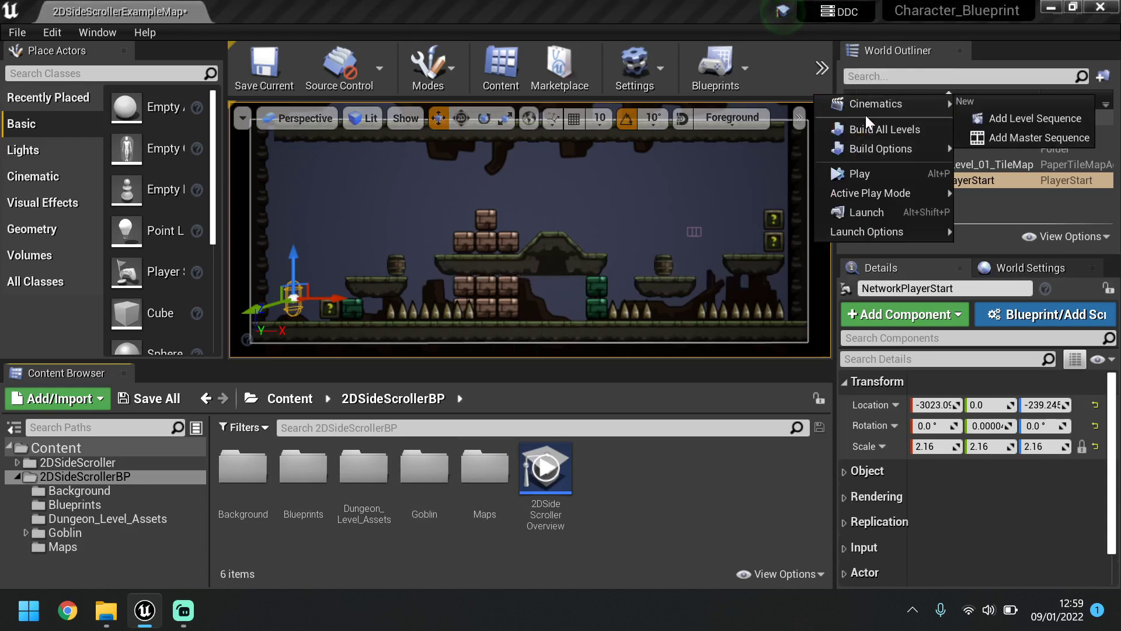
{"action": "left_click", "coordinate": [882, 179]}
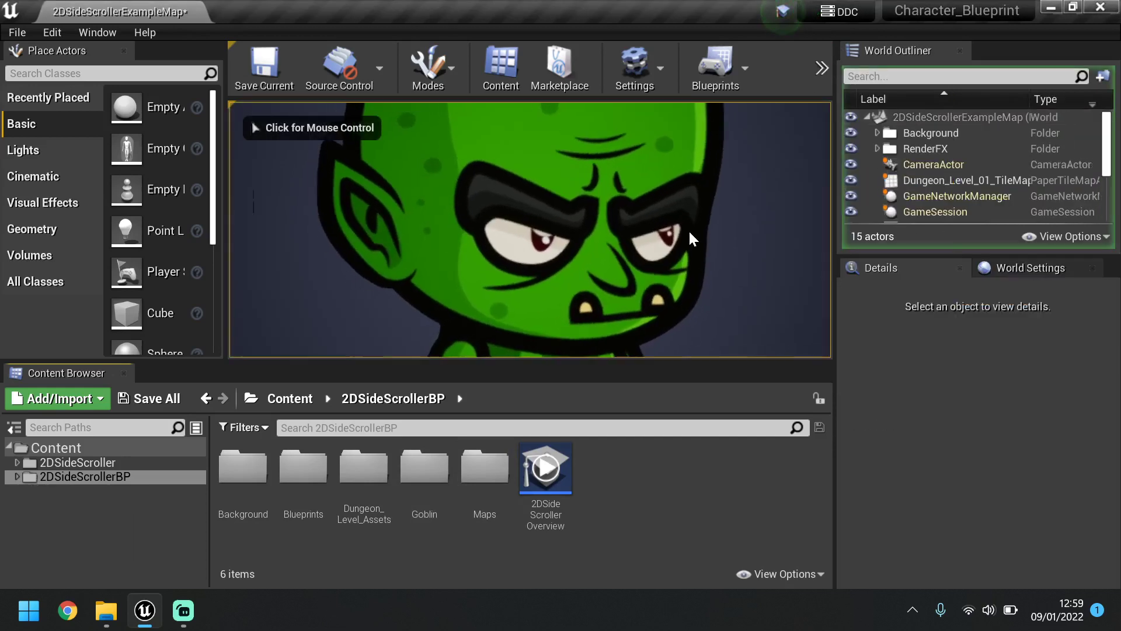
{"action": "left_click", "coordinate": [536, 273]}
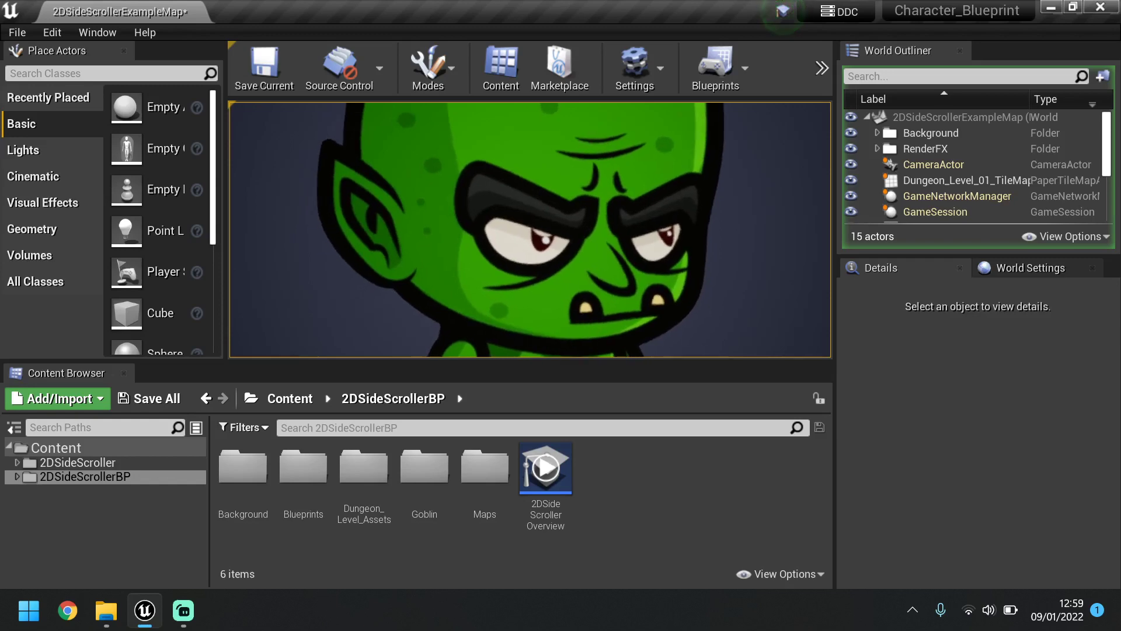
{"action": "key", "text": "Escape"}
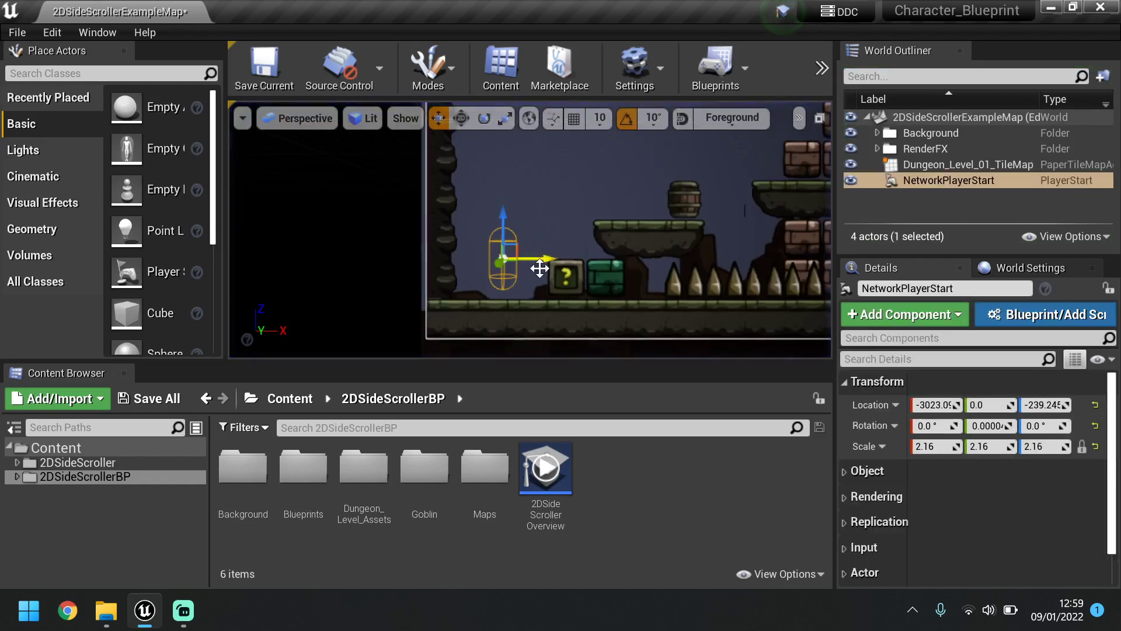
Open the Goblin_Character blueprint and set its Camera's Ortho Width to 2048.
{"action": "double_click", "coordinate": [432, 477]}
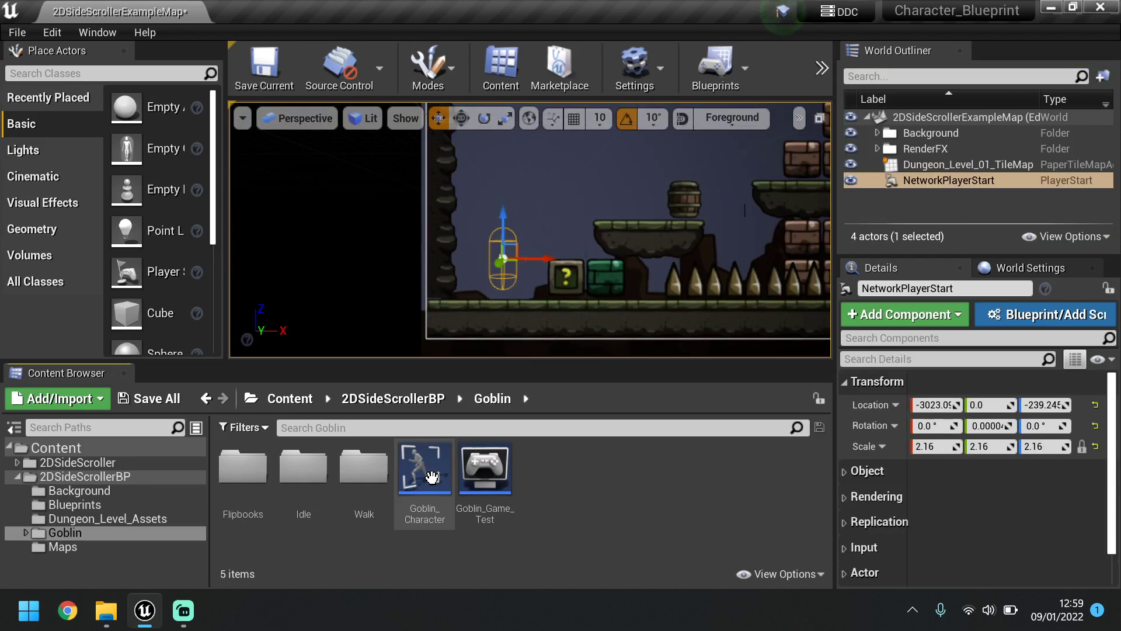
{"action": "double_click", "coordinate": [426, 470]}
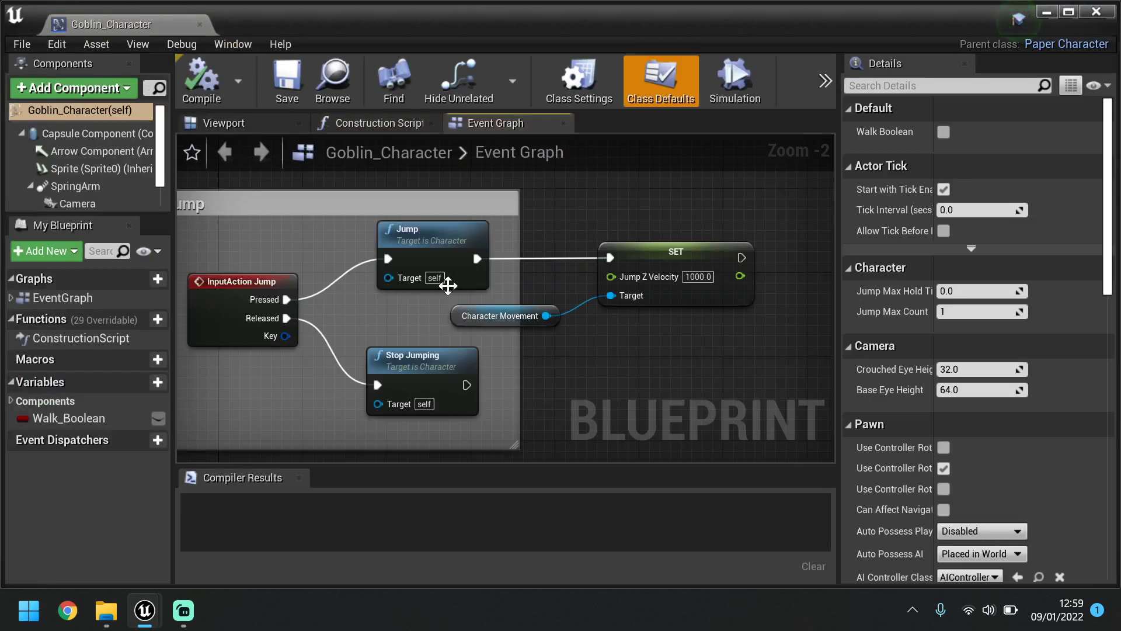
{"action": "left_click", "coordinate": [265, 125]}
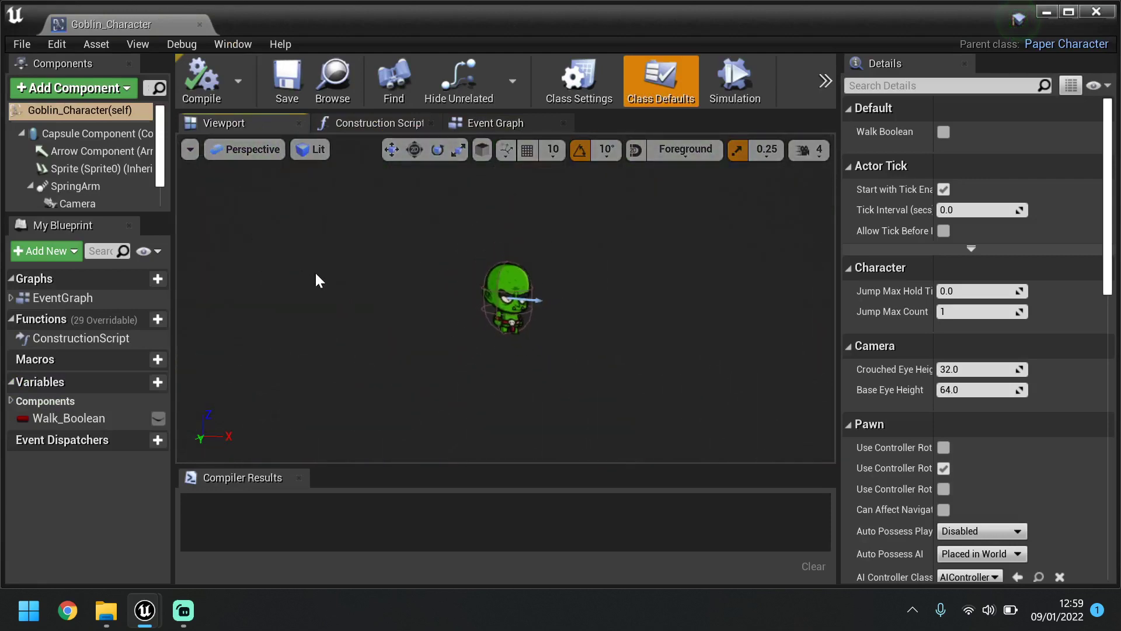
{"action": "left_click", "coordinate": [60, 202]}
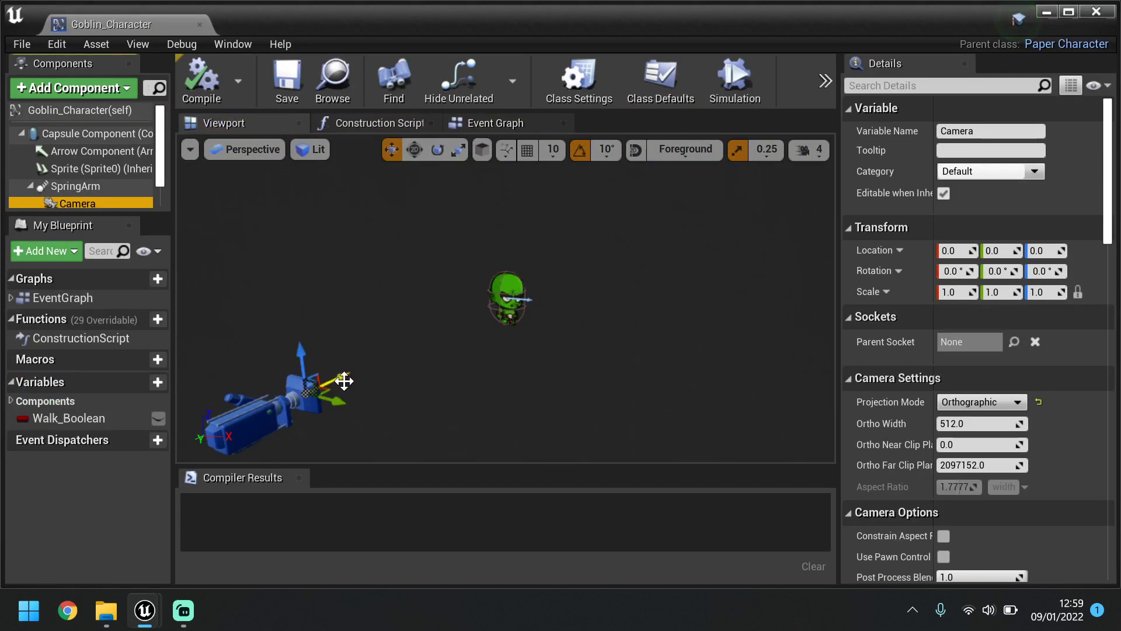
{"action": "left_click", "coordinate": [972, 424]}
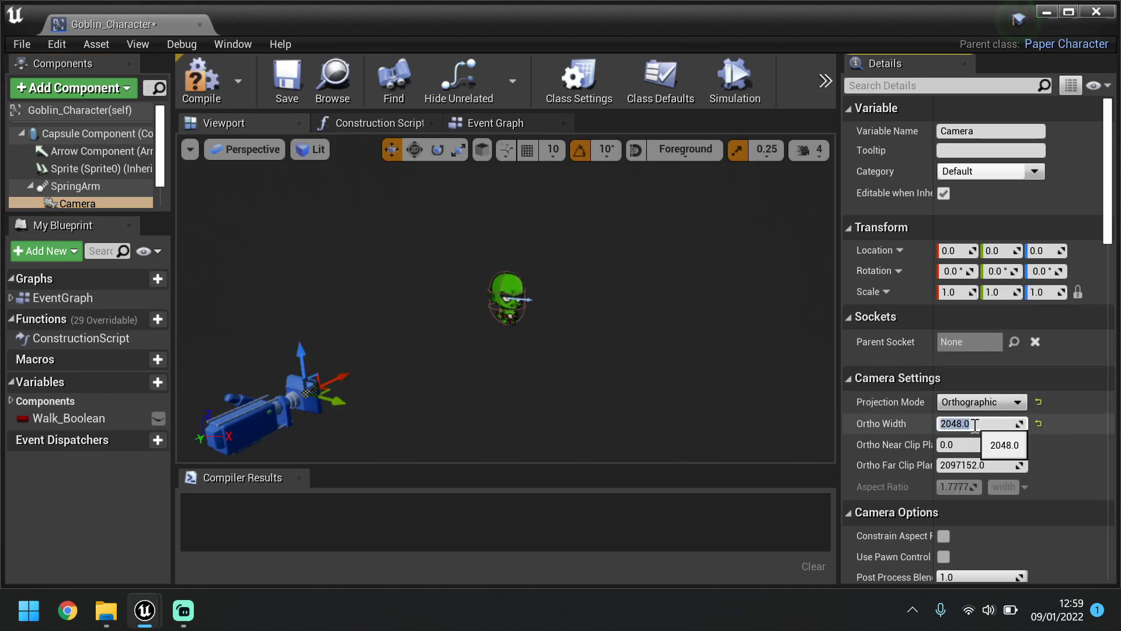
Check the SpringArm's target arm length, and save and compile the Goblin_Character blueprint.
{"action": "left_click", "coordinate": [72, 187]}
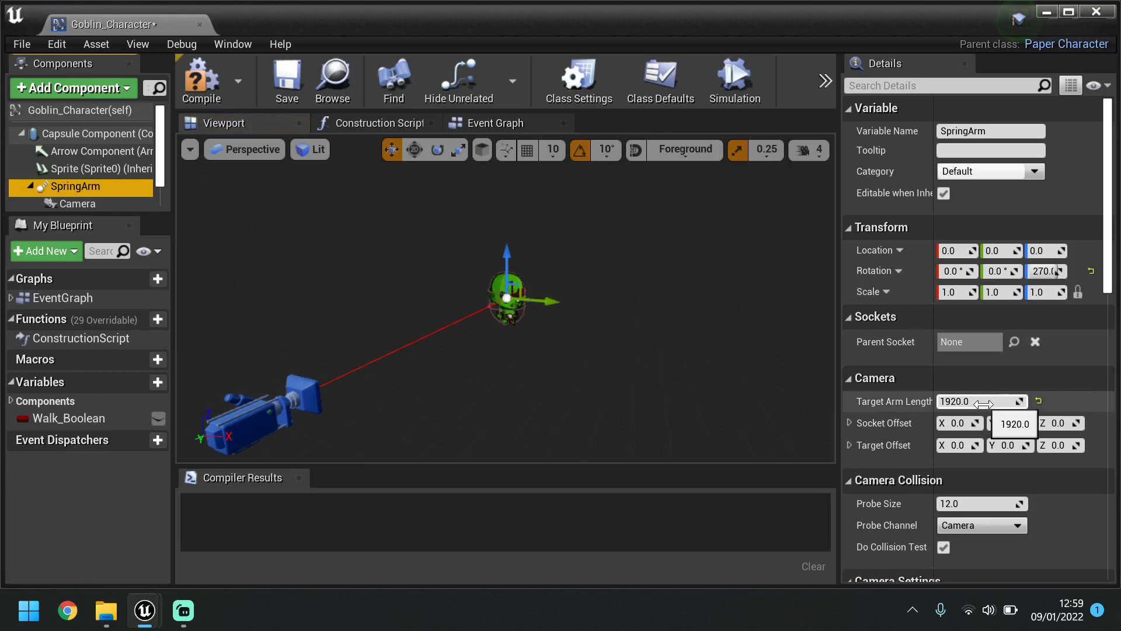
{"action": "left_click", "coordinate": [286, 79]}
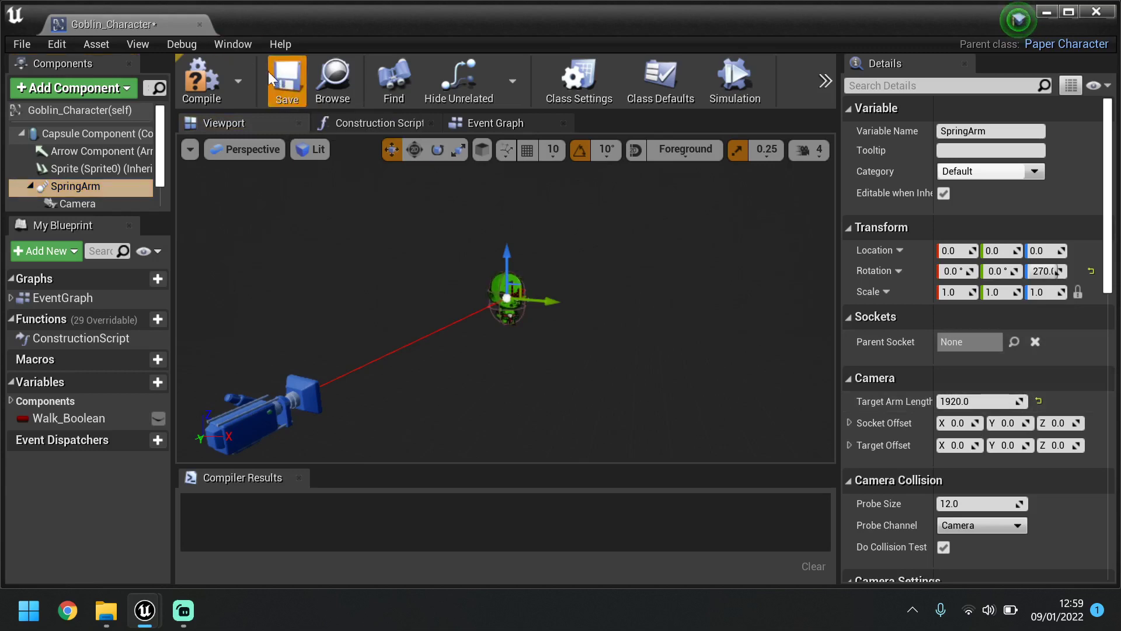
{"action": "left_click", "coordinate": [200, 78]}
{"action": "left_click", "coordinate": [1110, 11]}
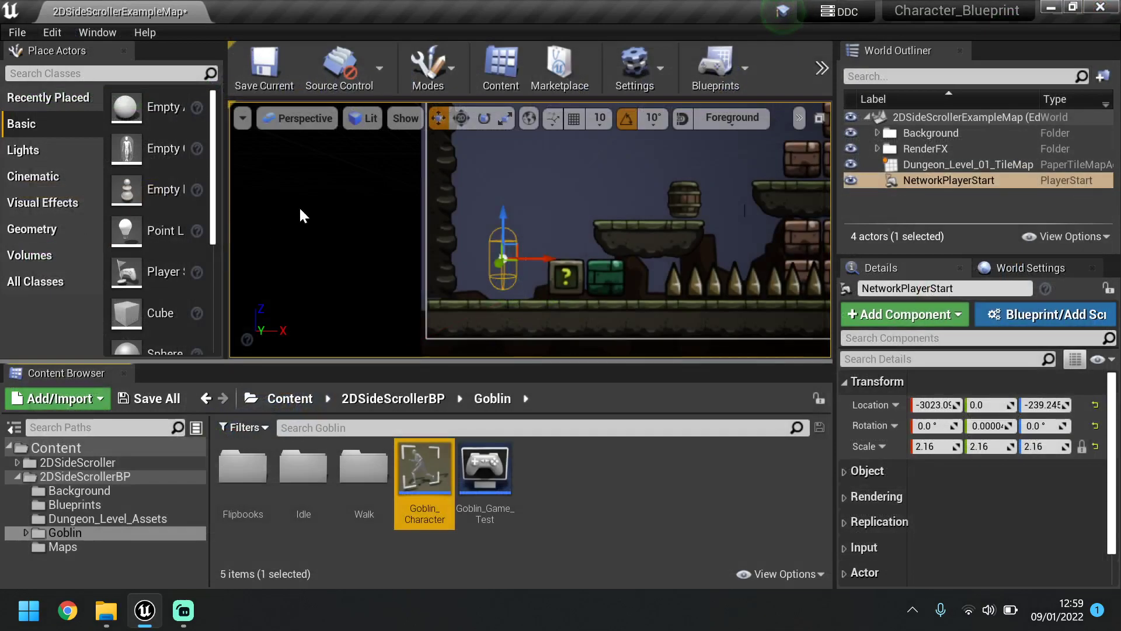
Play the level in the editor and test the goblin's movement and jumping from the left wall to the first barrel.
{"action": "left_click", "coordinate": [824, 65]}
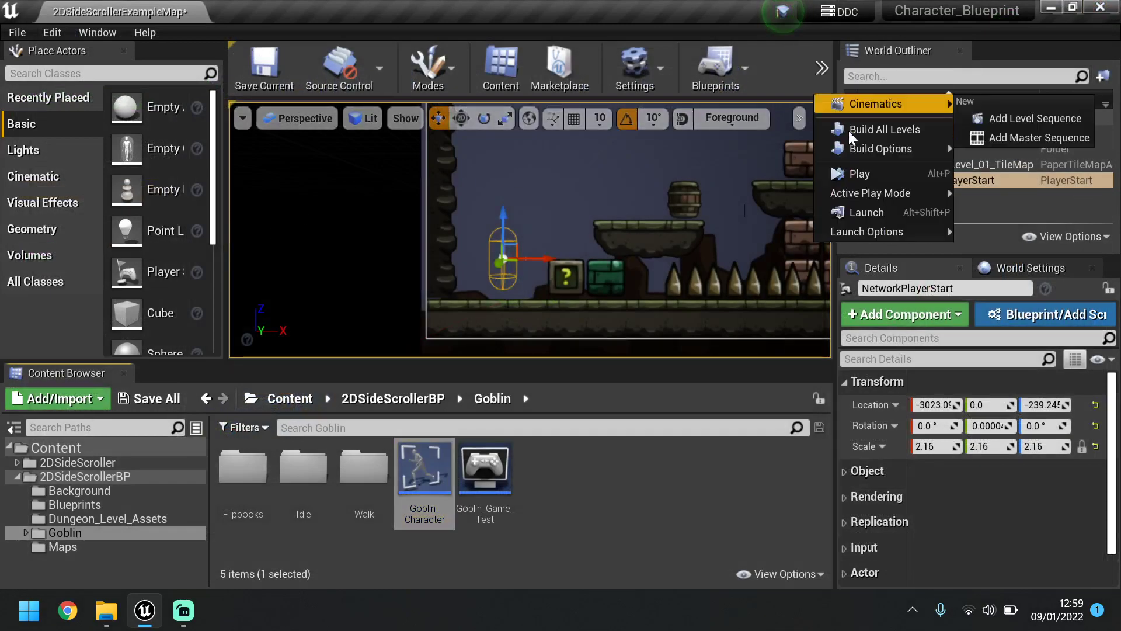
{"action": "left_click", "coordinate": [857, 175]}
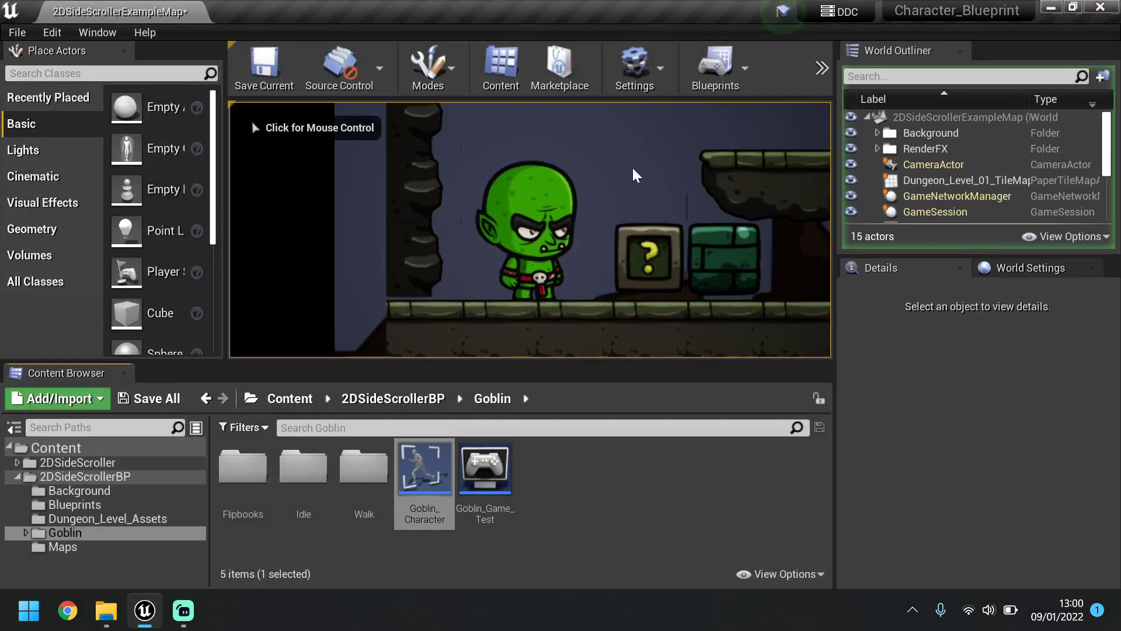
{"action": "key", "text": "d"}
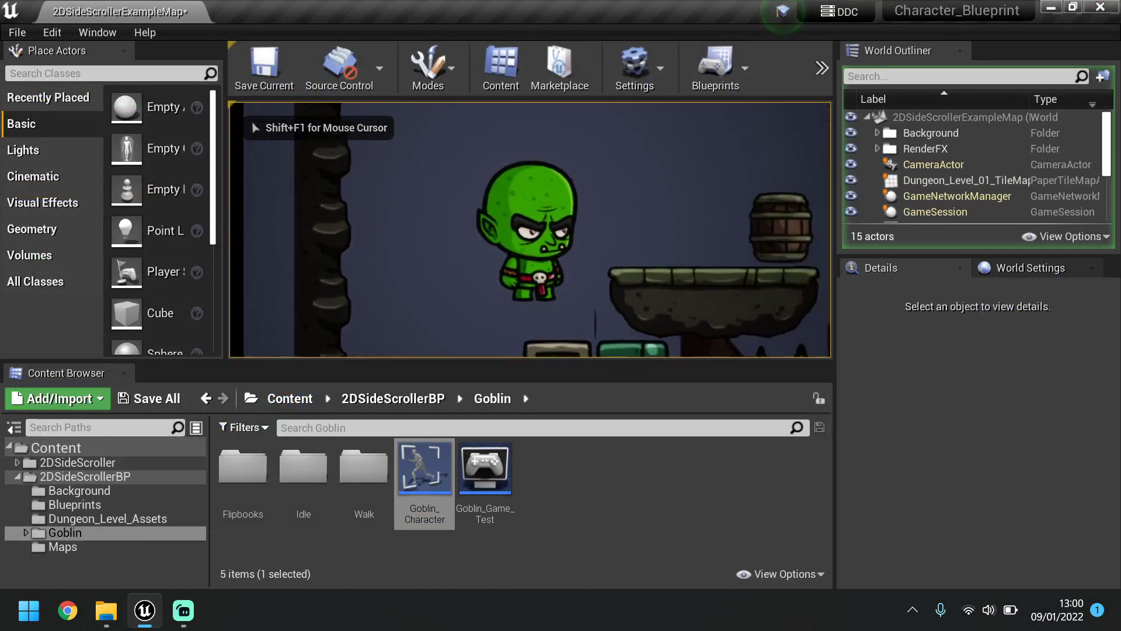
{"action": "key", "text": "a"}
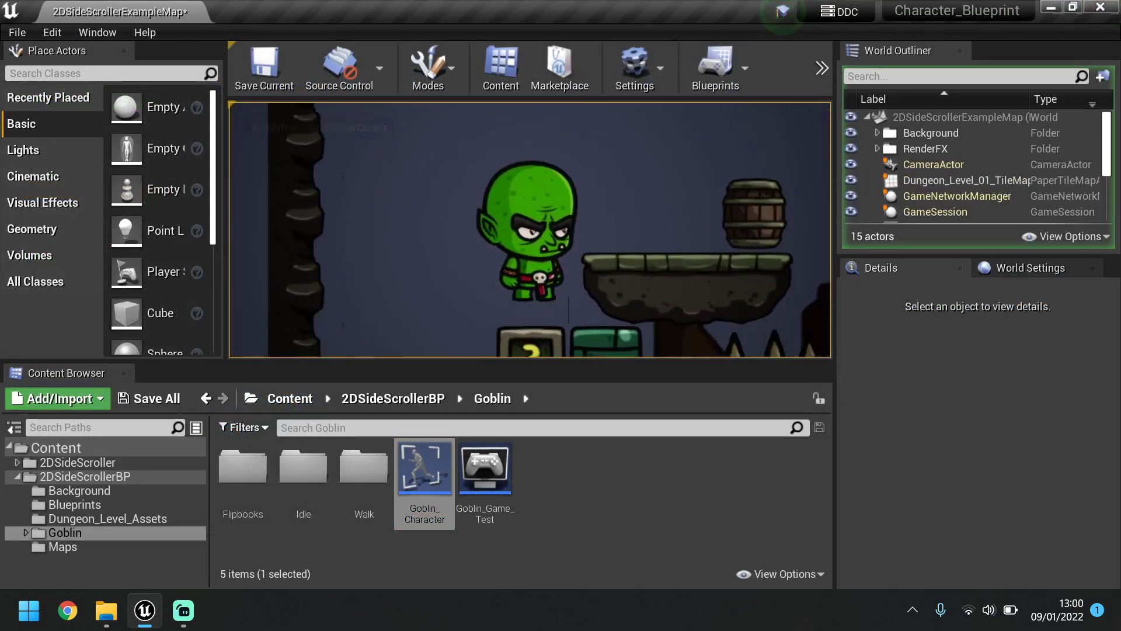
{"action": "key", "text": "space"}
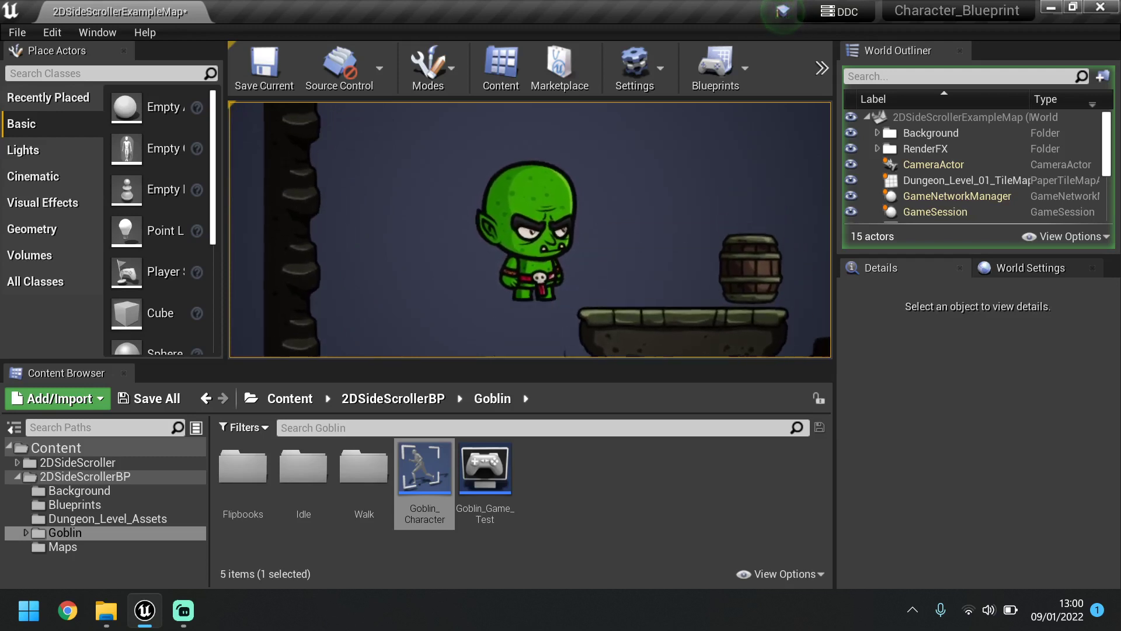
{"action": "key", "text": "d"}
{"action": "key", "text": "a"}
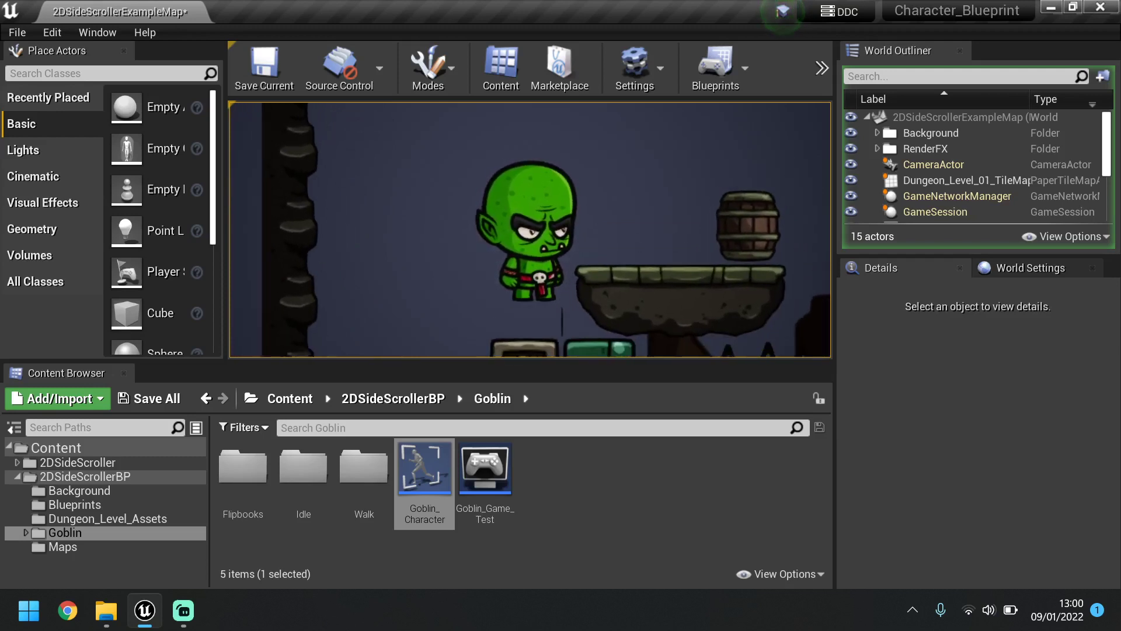
{"action": "key", "text": "space"}
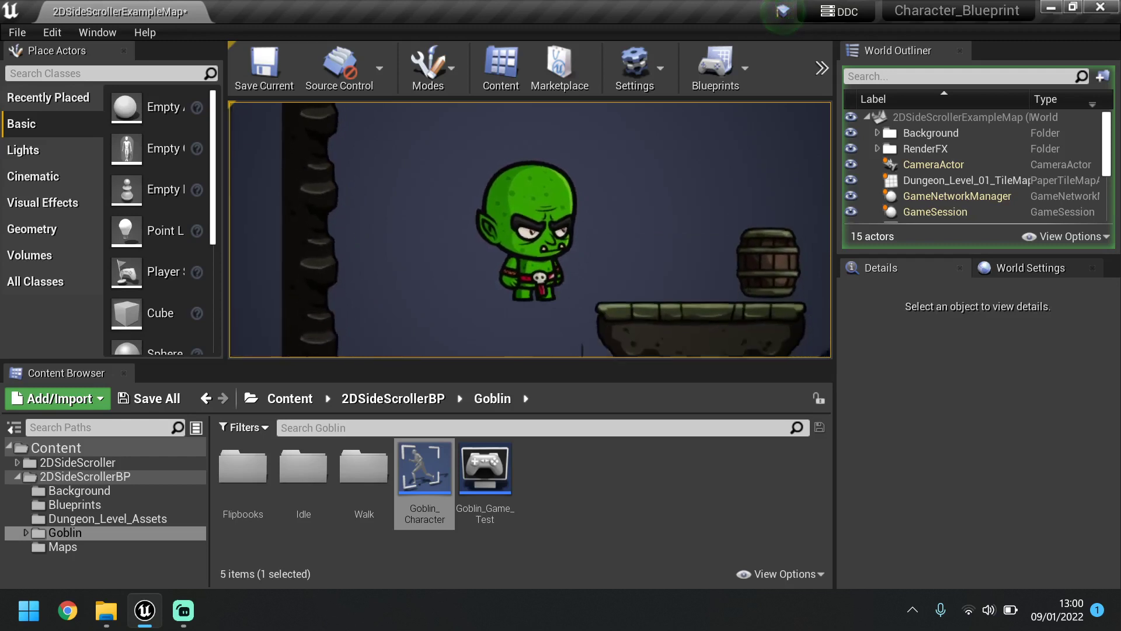
{"action": "key", "text": "space"}
{"action": "key", "text": "d"}
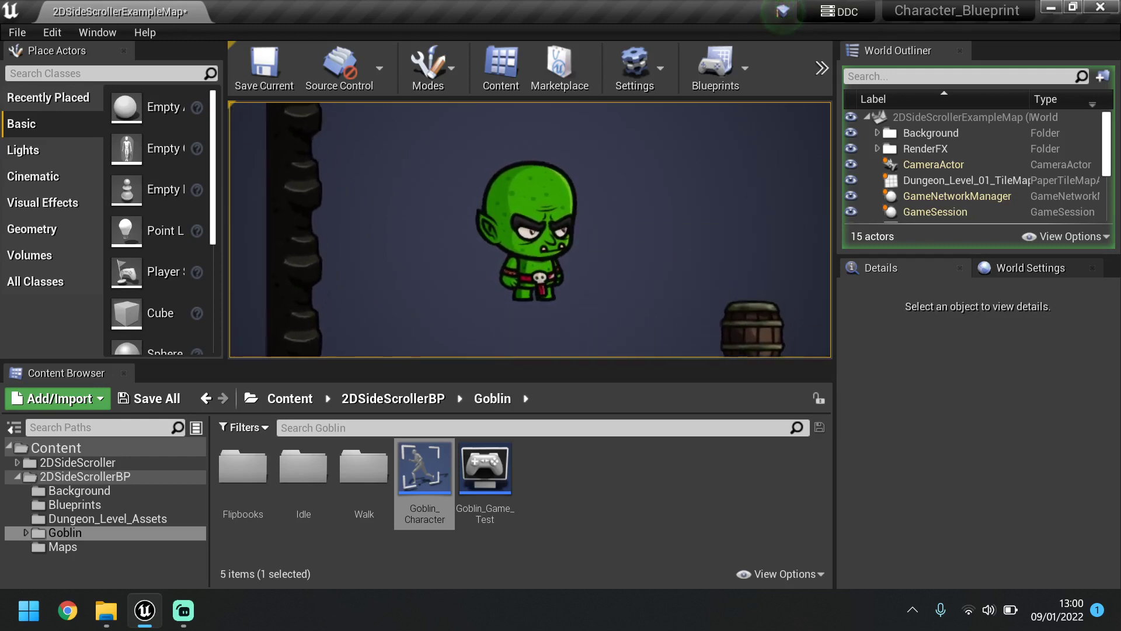
{"action": "key", "text": "a"}
{"action": "key", "text": "space"}
{"action": "key", "text": "d"}
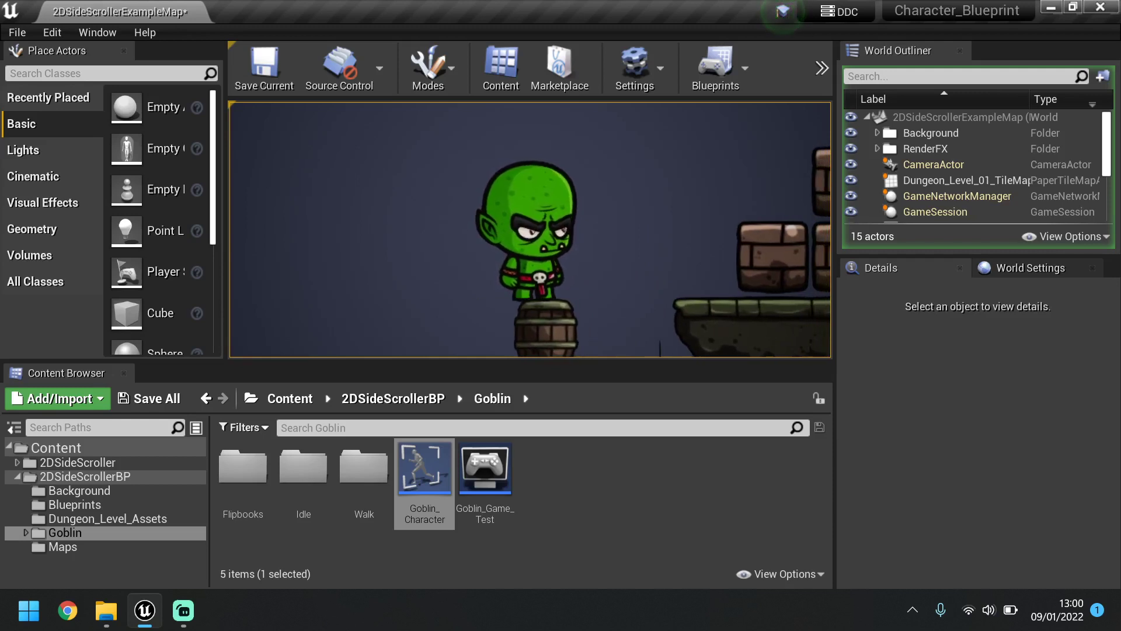
Run the goblin past the stacked brick blocks and over the raised hill platform to check their collision.
{"action": "key", "text": "d"}
{"action": "key", "text": "space"}
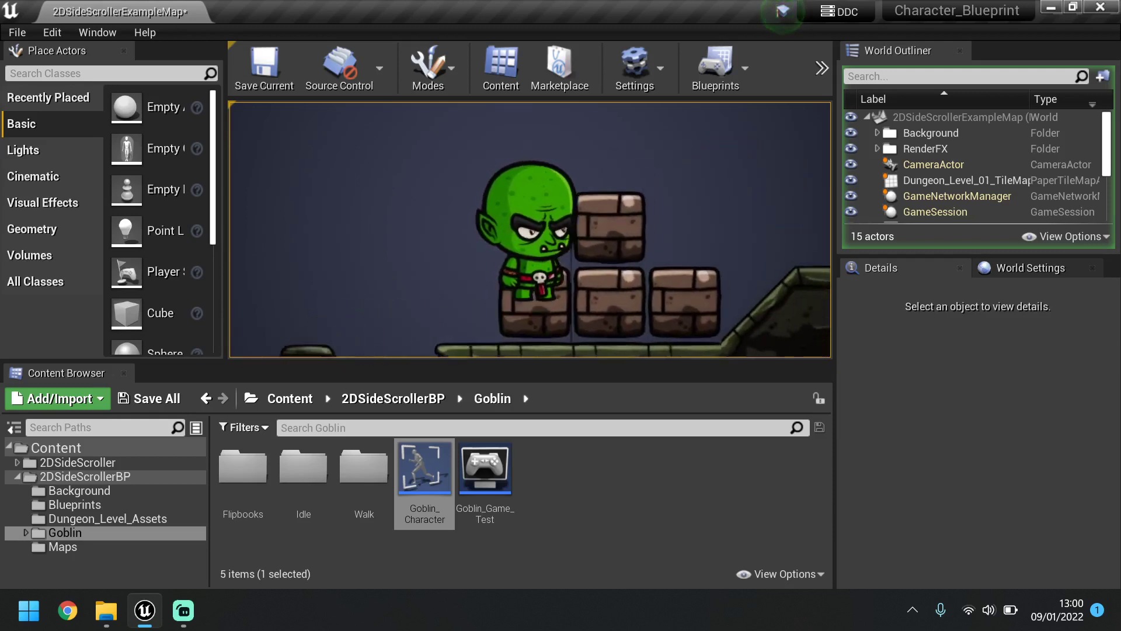
{"action": "key", "text": "a"}
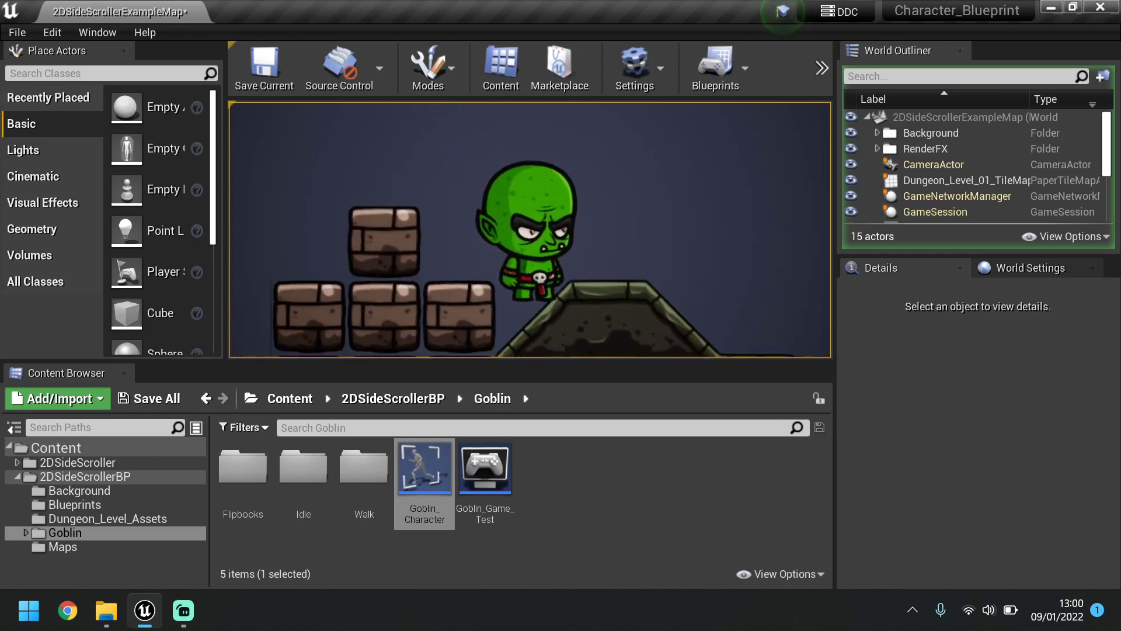
{"action": "key", "text": "d"}
{"action": "key", "text": "a"}
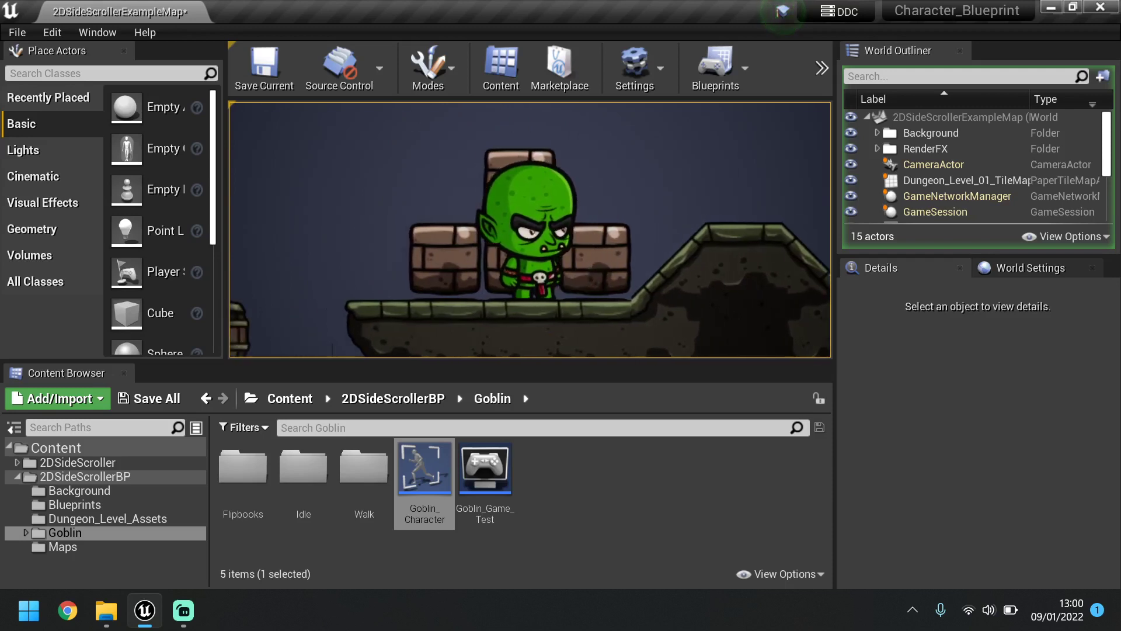
{"action": "key", "text": "d"}
{"action": "key", "text": "d"}
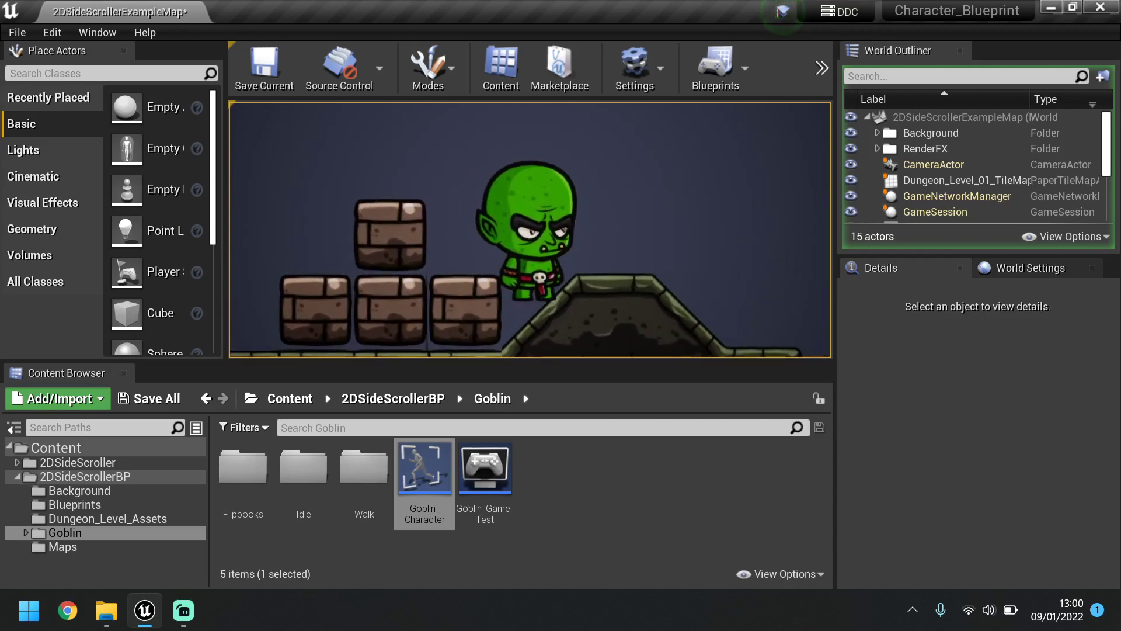
{"action": "key", "text": "d"}
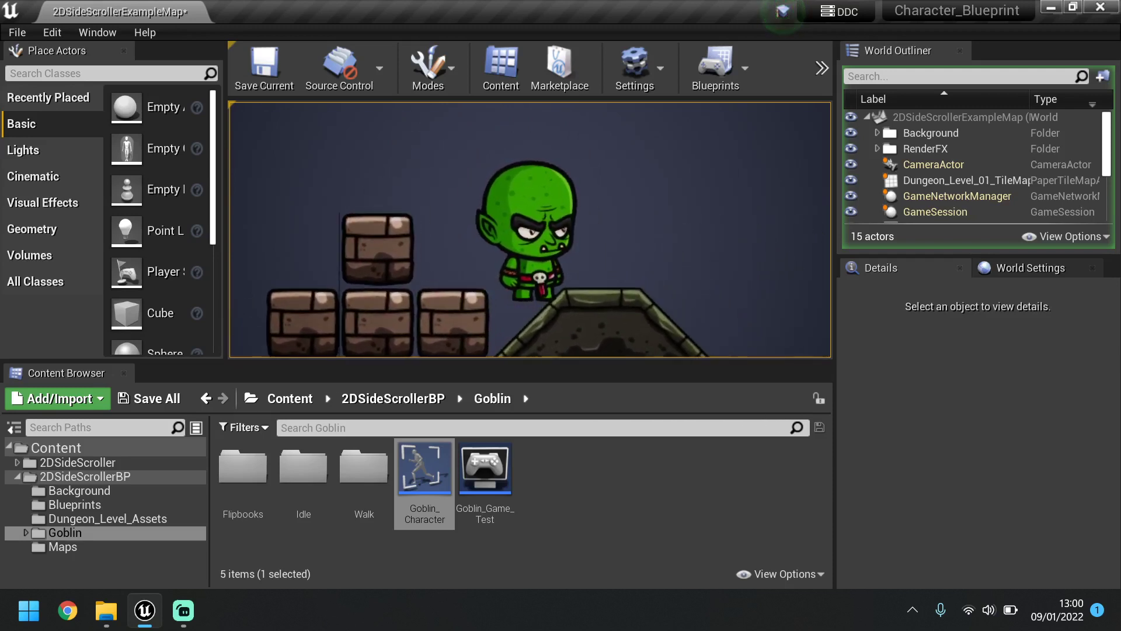
{"action": "key", "text": "d"}
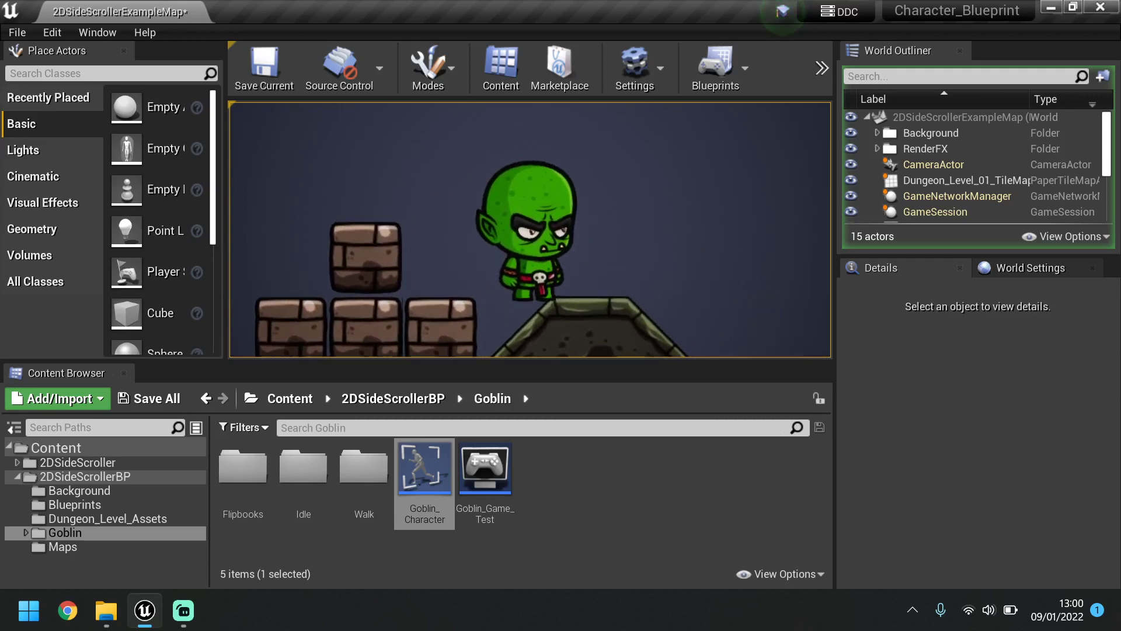
{"action": "key", "text": "d"}
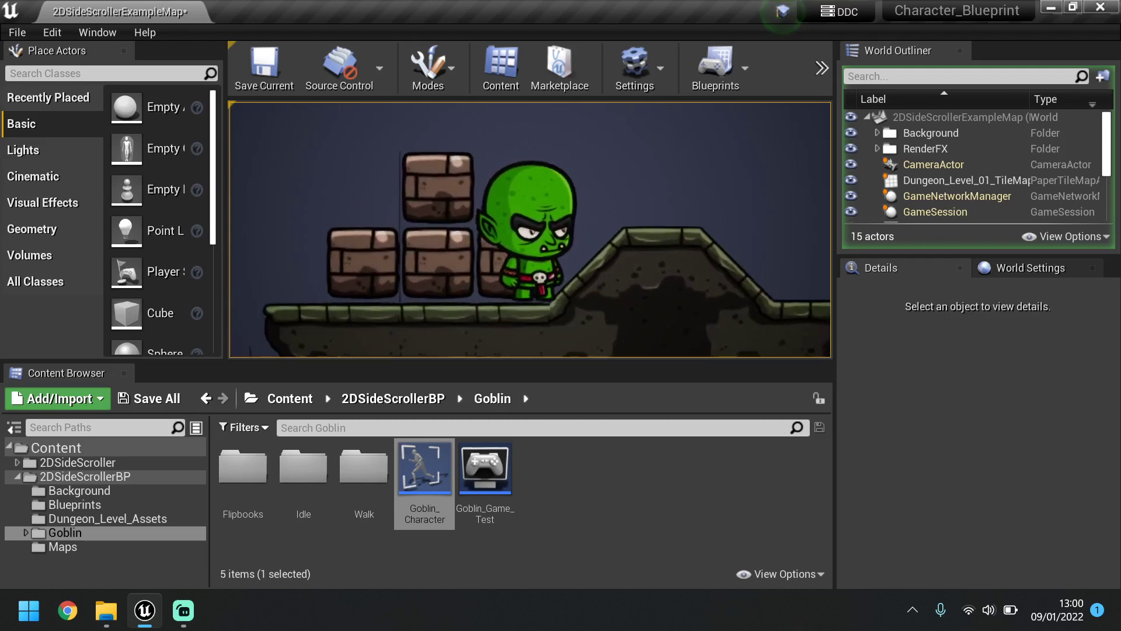
{"action": "key", "text": "d"}
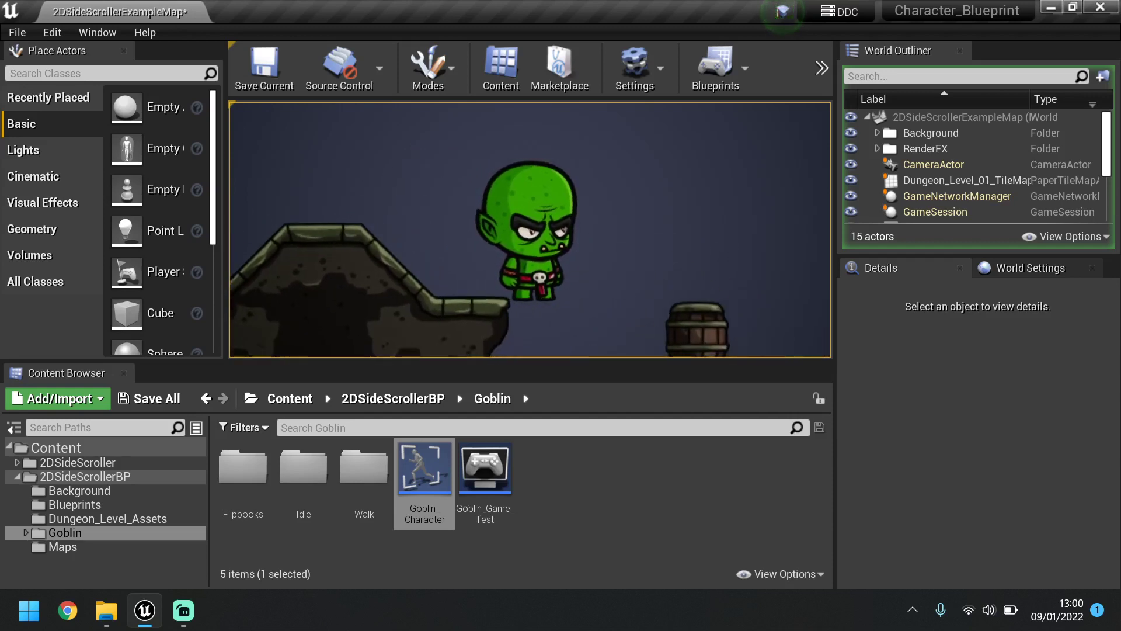
Test the second barrel's platform, the question-mark blocks and the level's right wall with the goblin, and stop the session.
{"action": "key", "text": "d"}
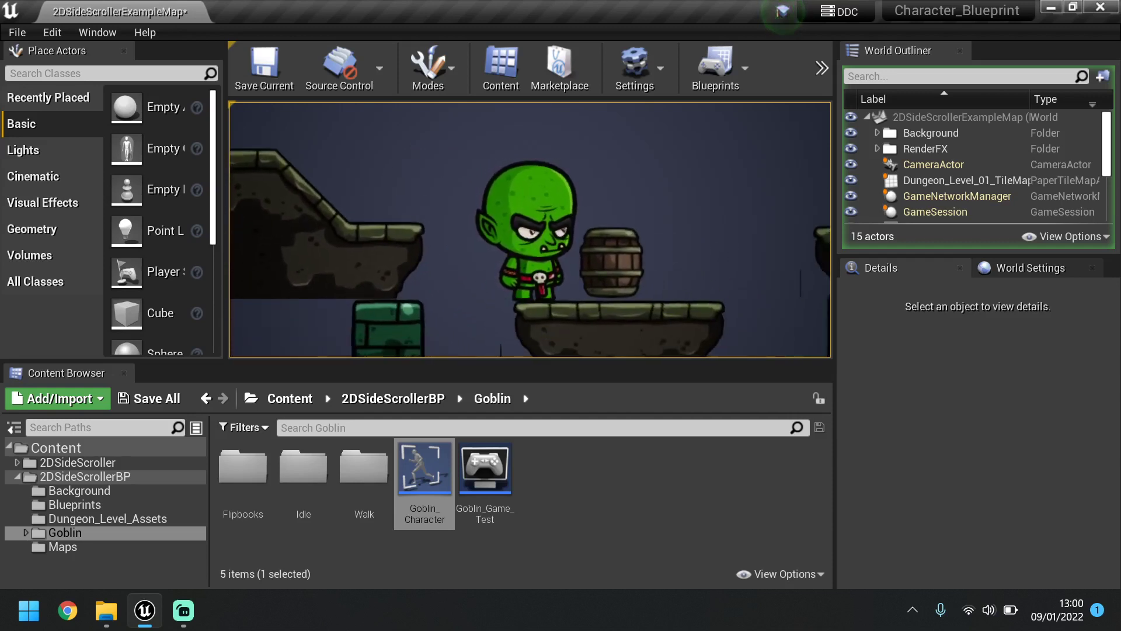
{"action": "key", "text": "space"}
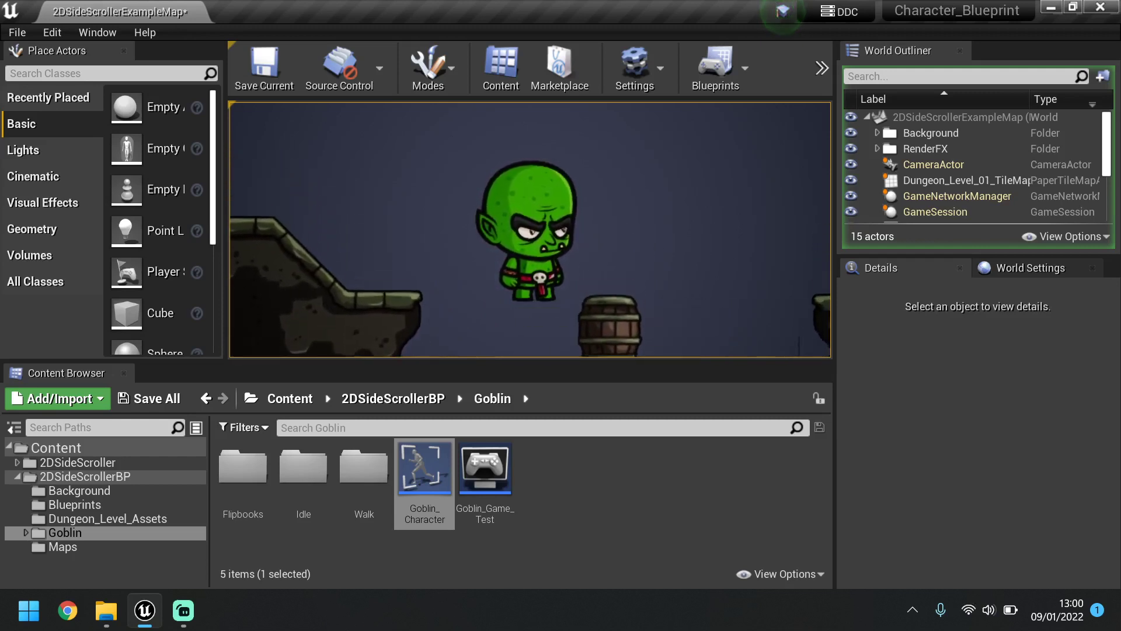
{"action": "key", "text": "space"}
{"action": "key", "text": "d"}
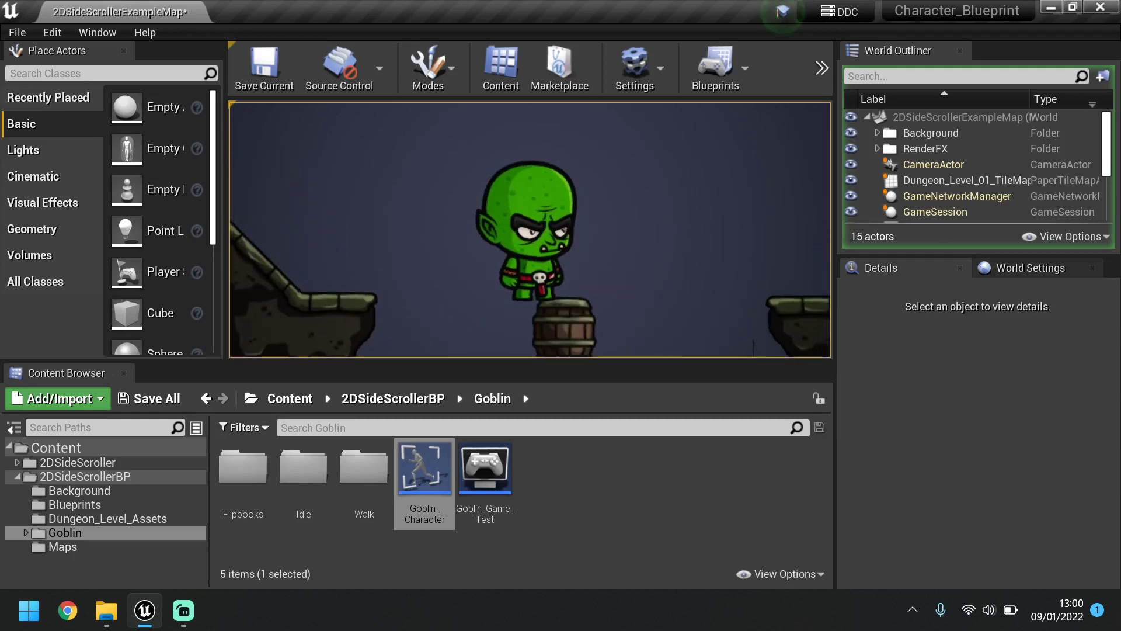
{"action": "key", "text": "a"}
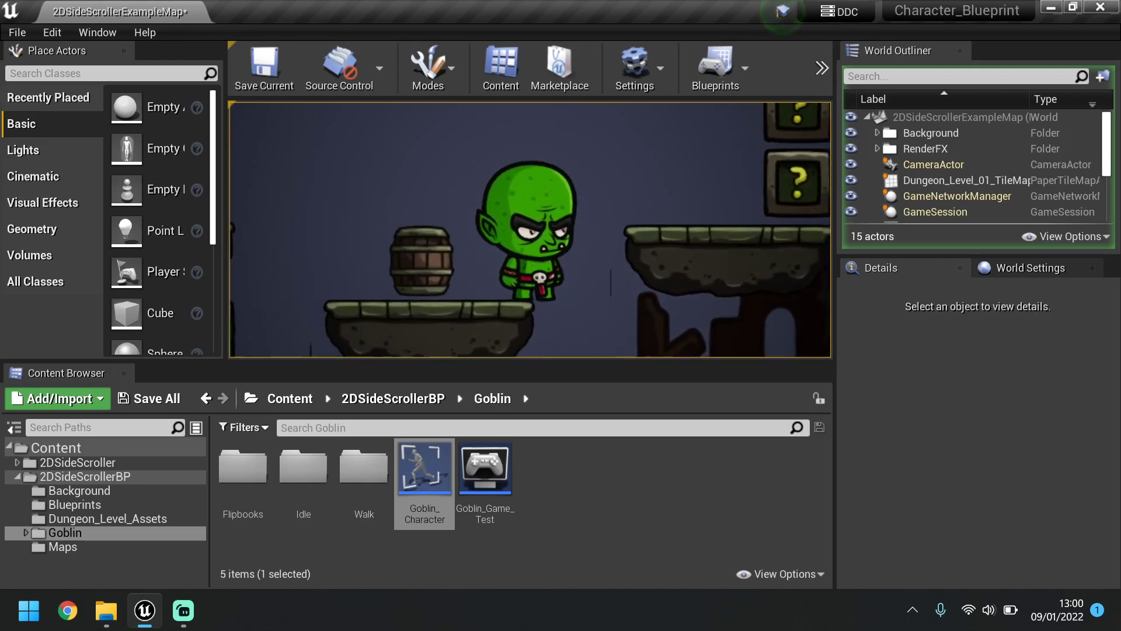
{"action": "key", "text": "d"}
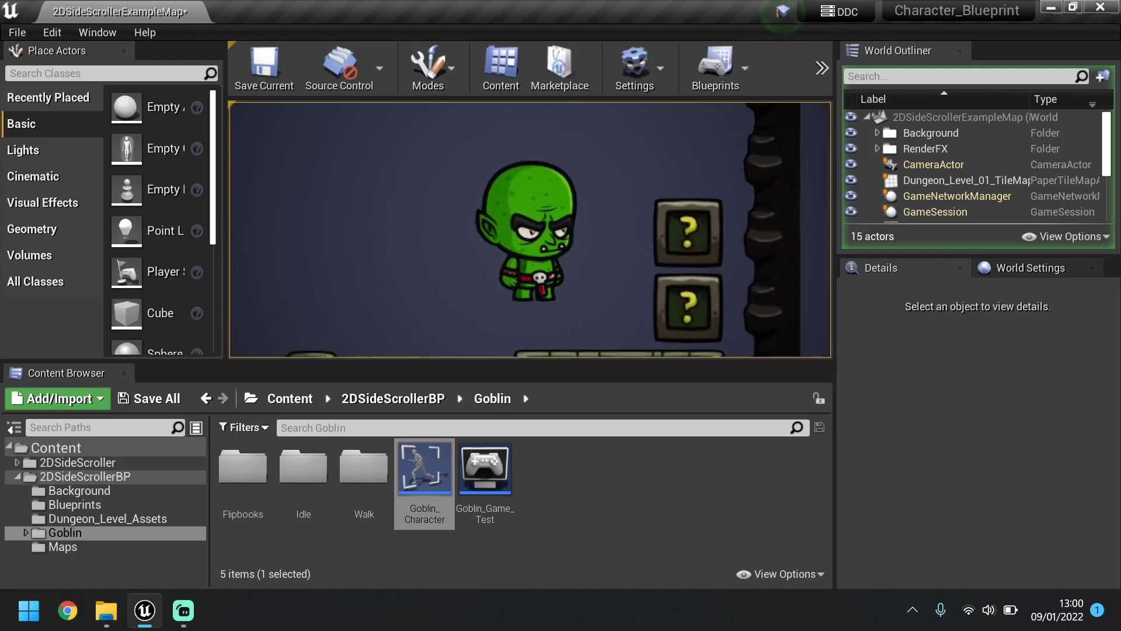
{"action": "key", "text": "d"}
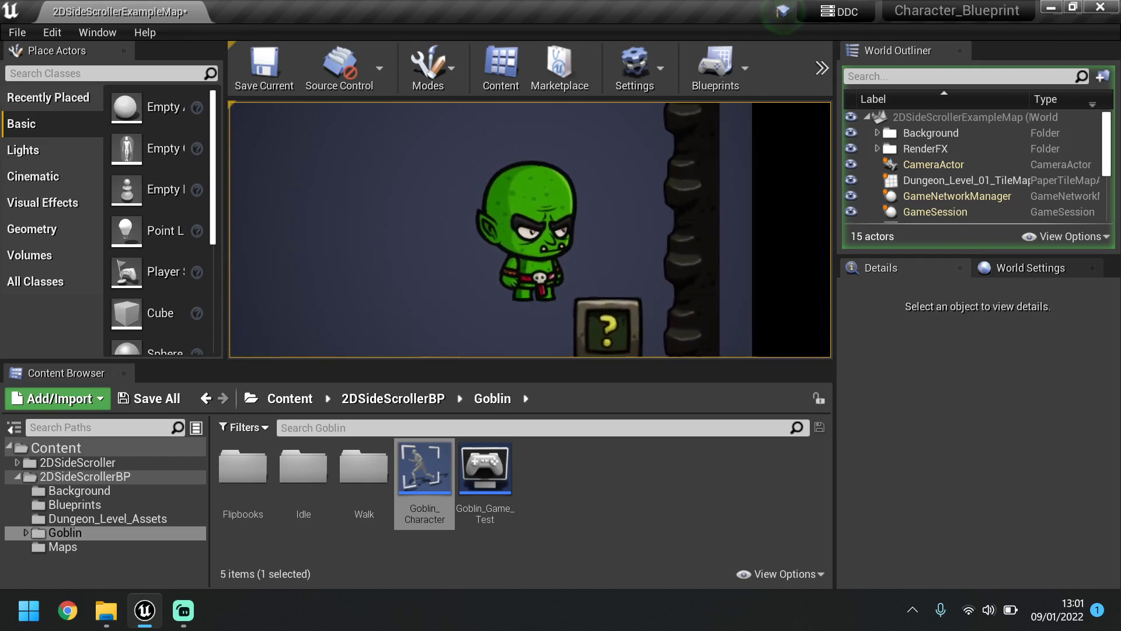
{"action": "key", "text": "d"}
{"action": "key", "text": "a"}
{"action": "key", "text": "d"}
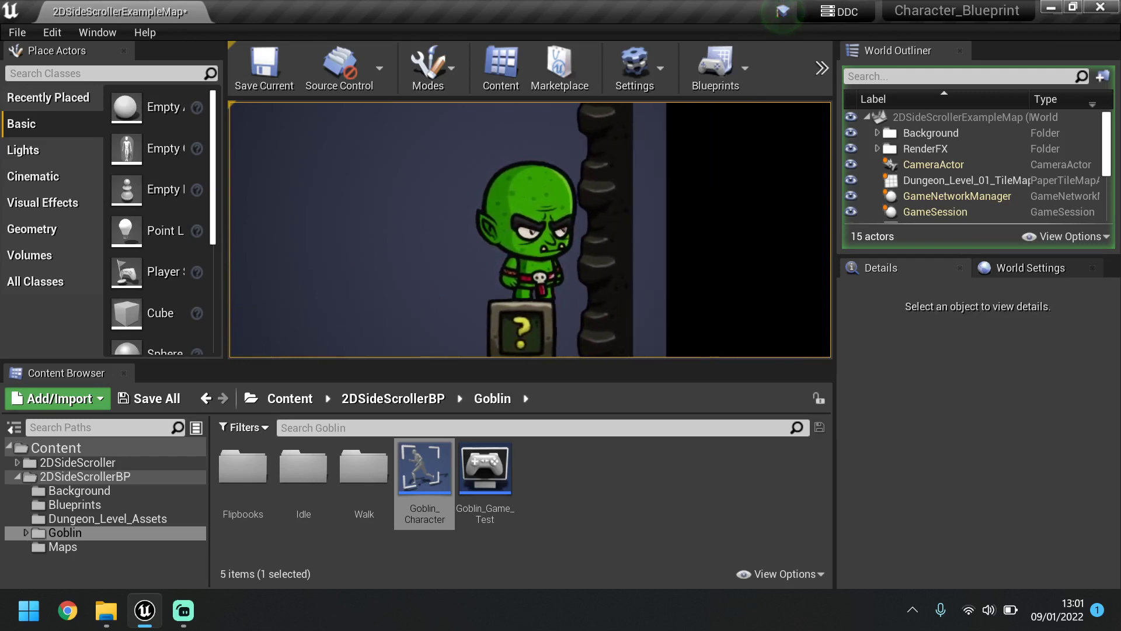
{"action": "key", "text": "space"}
{"action": "key", "text": "space"}
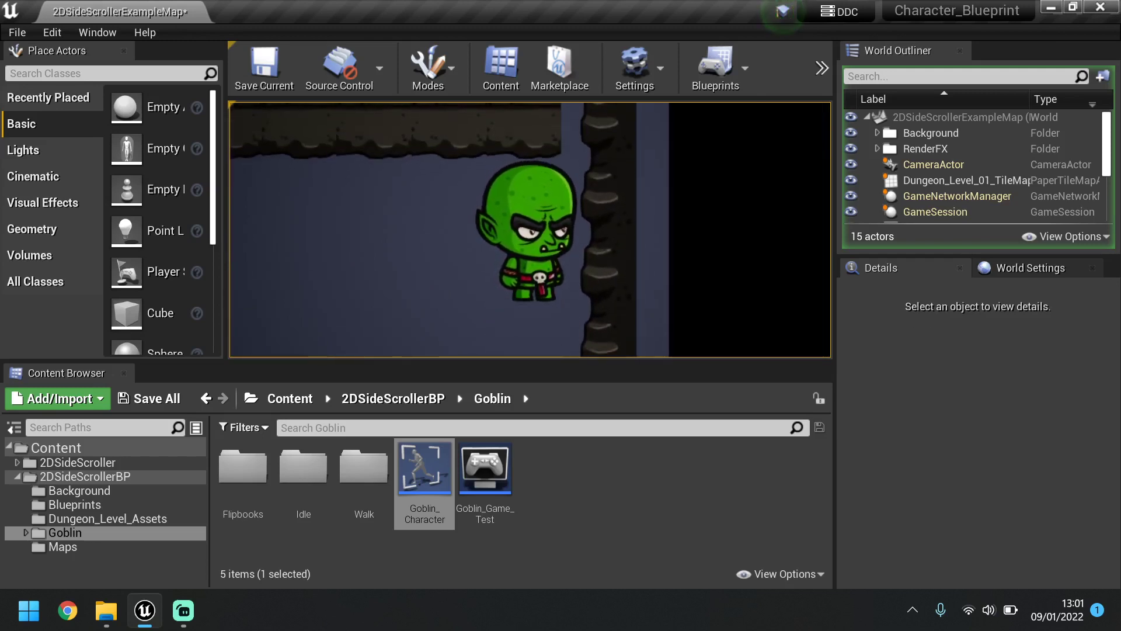
{"action": "key", "text": "a"}
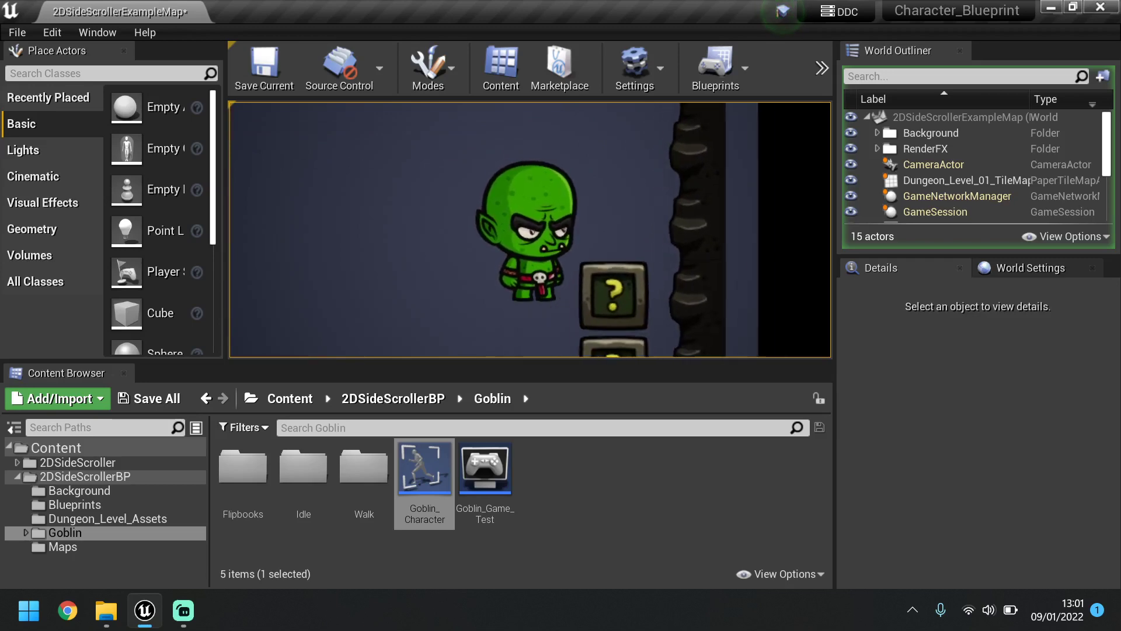
{"action": "key", "text": "a"}
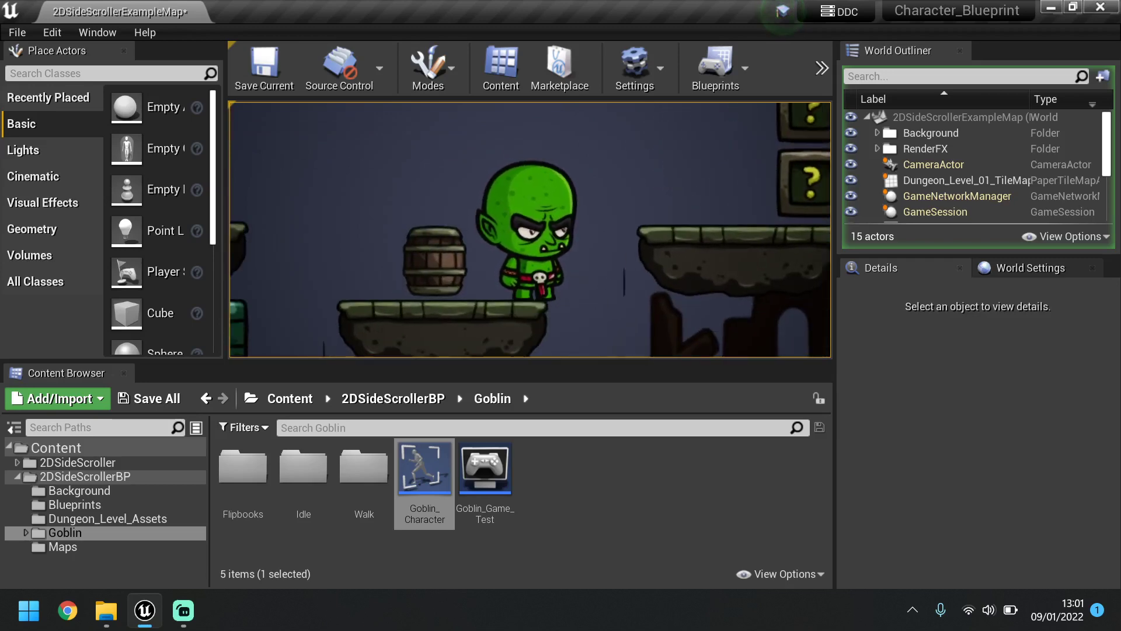
{"action": "key", "text": "Escape"}
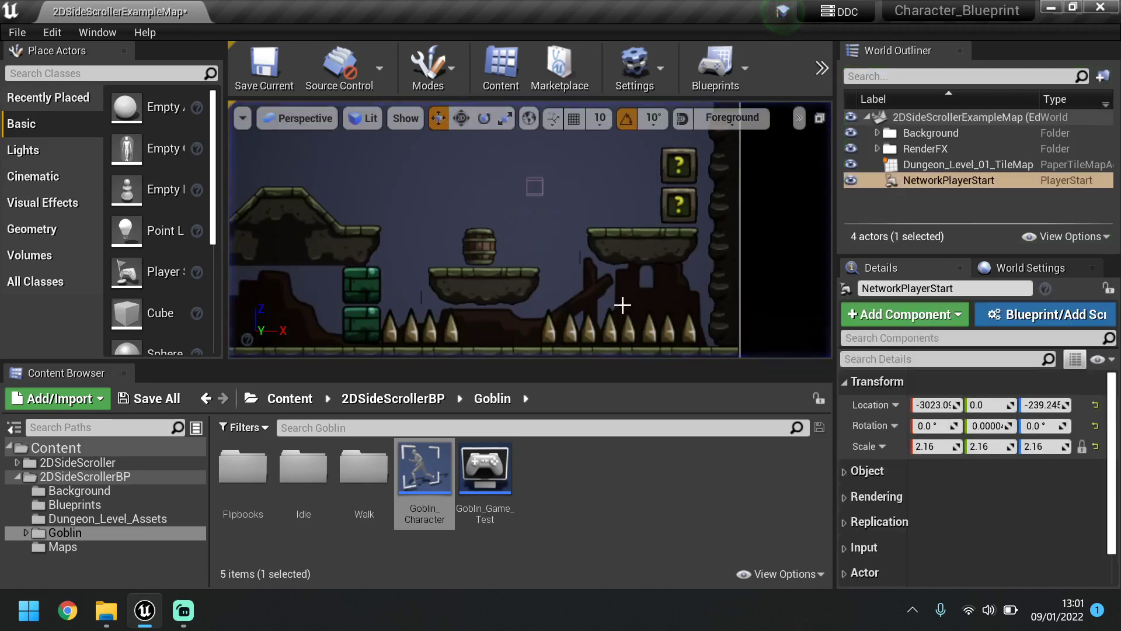
Open Dungeon_Level_01_TileMap from the Dungeon_Level_Assets folder and toggle its Foreground layer's visibility to check which tiles it holds.
{"action": "left_click", "coordinate": [420, 403]}
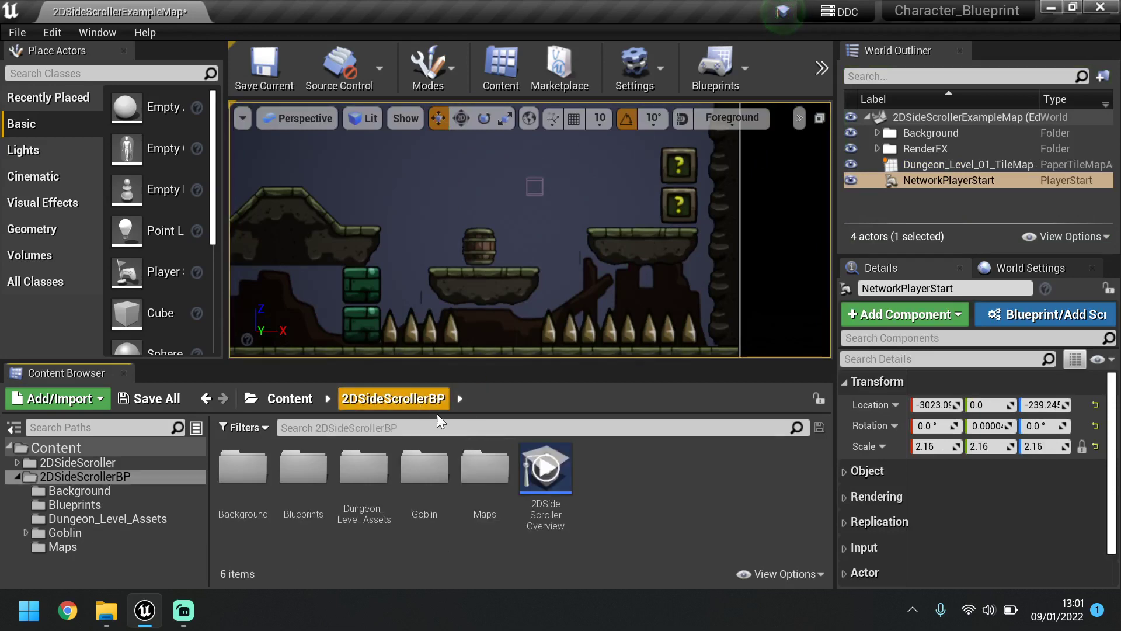
{"action": "double_click", "coordinate": [380, 463]}
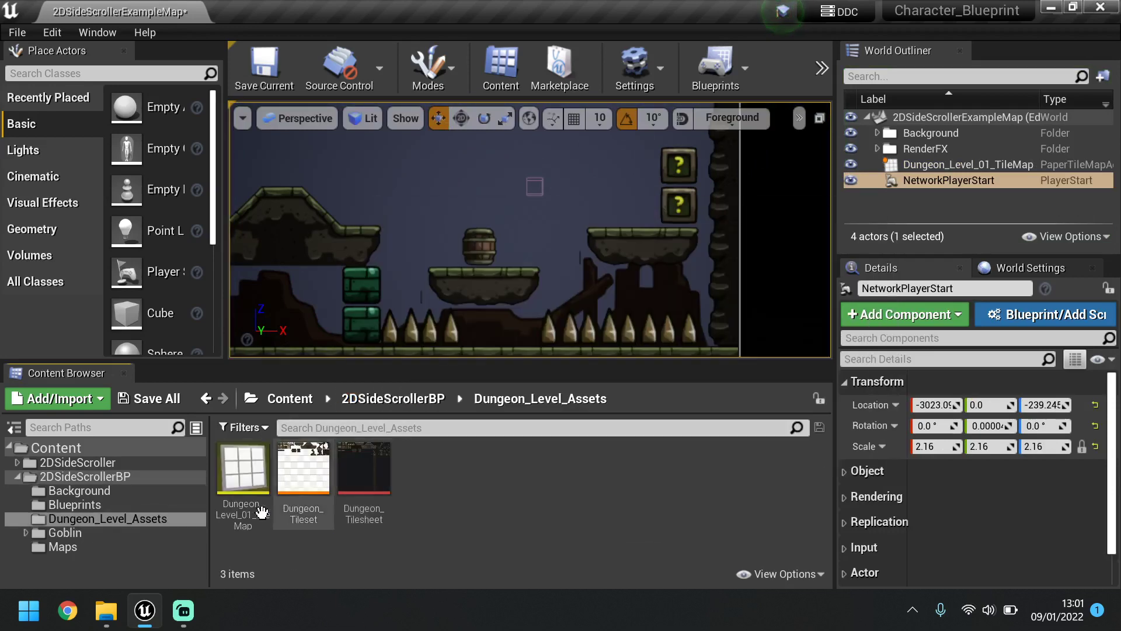
{"action": "double_click", "coordinate": [233, 474]}
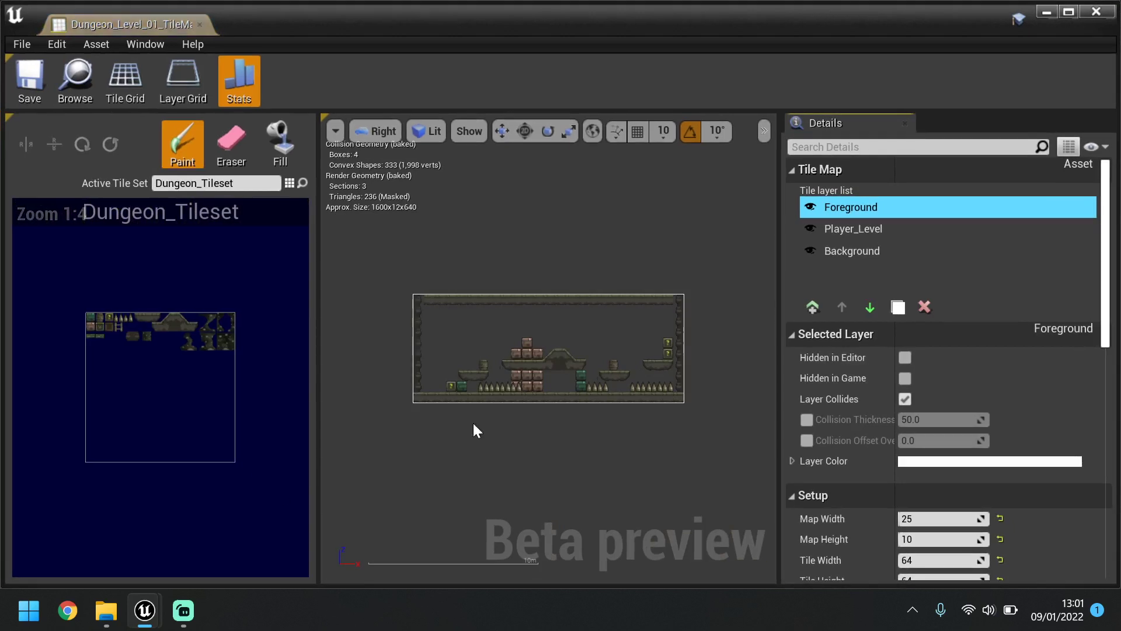
{"action": "scroll", "coordinate": [615, 374], "scroll_direction": "up", "scroll_amount": 5}
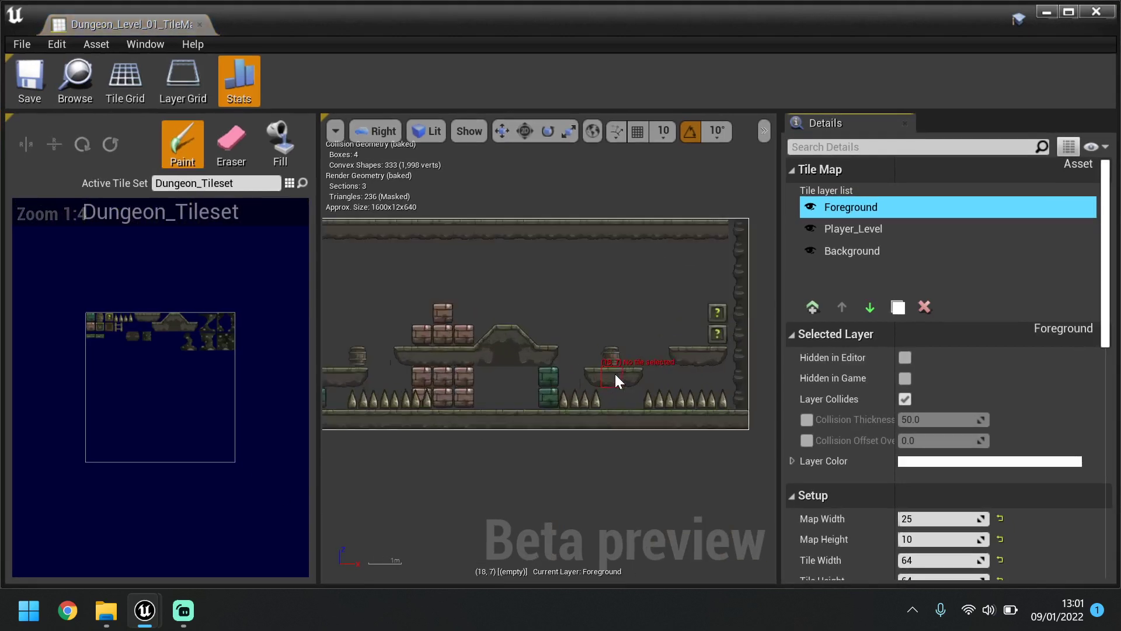
{"action": "left_click", "coordinate": [810, 207]}
{"action": "left_click", "coordinate": [814, 206]}
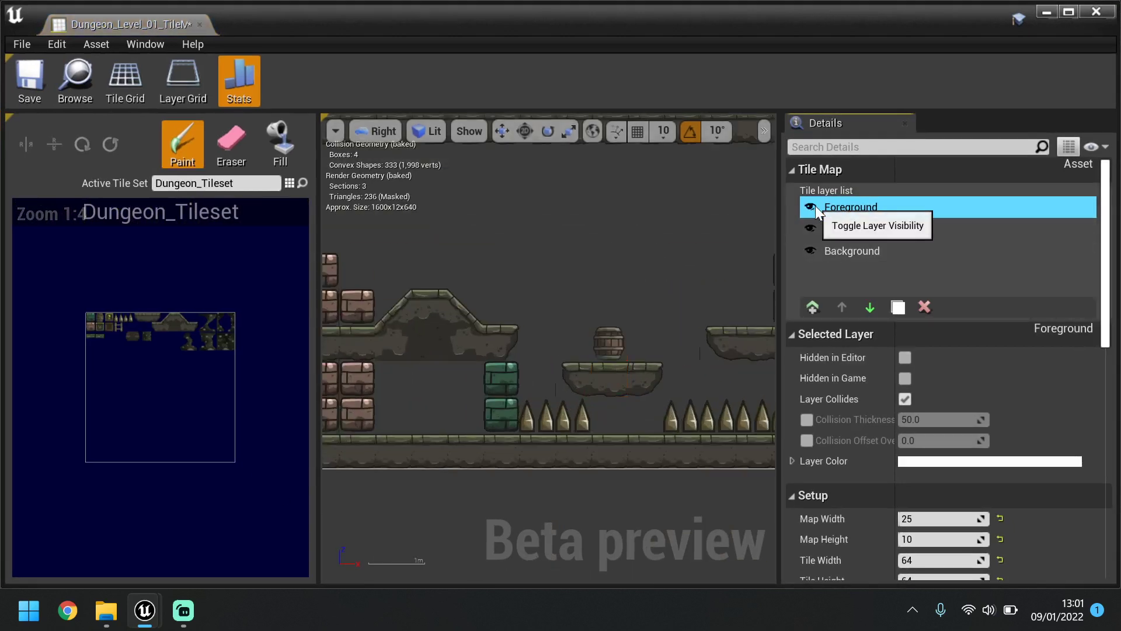
Delete the Foreground layer from the tile map and save the asset.
{"action": "left_click", "coordinate": [934, 307]}
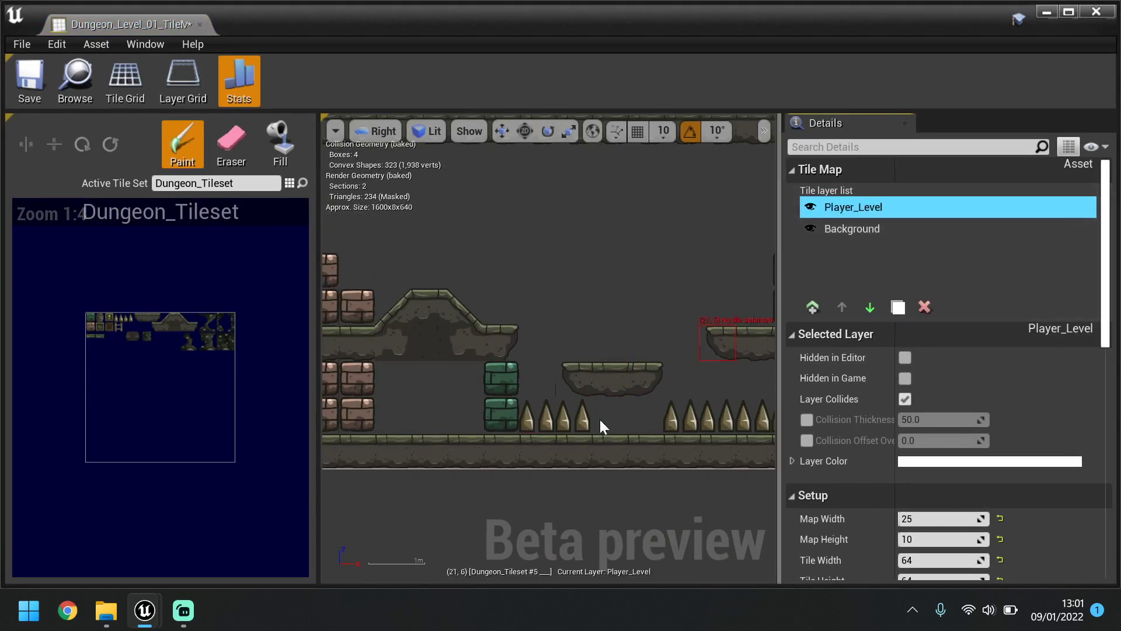
{"action": "scroll", "coordinate": [599, 418], "scroll_direction": "down", "scroll_amount": 2}
{"action": "left_click", "coordinate": [29, 79]}
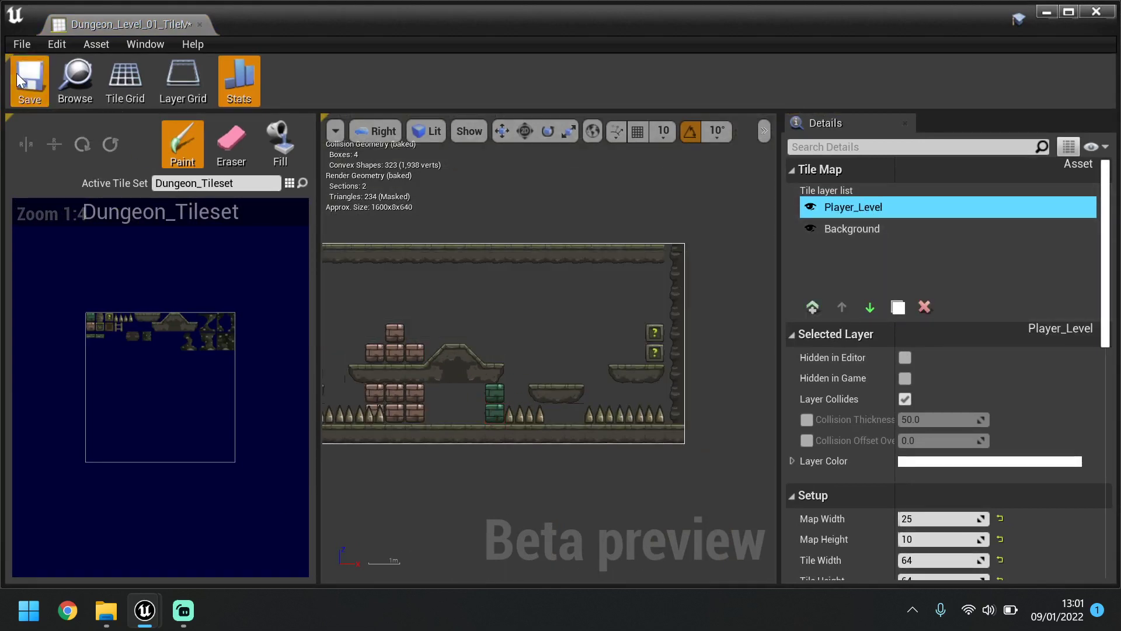
Close the tile map, open the Goblin_Character blueprint from the Goblin folder and show its Camera component's settings.
{"action": "left_click", "coordinate": [1097, 12]}
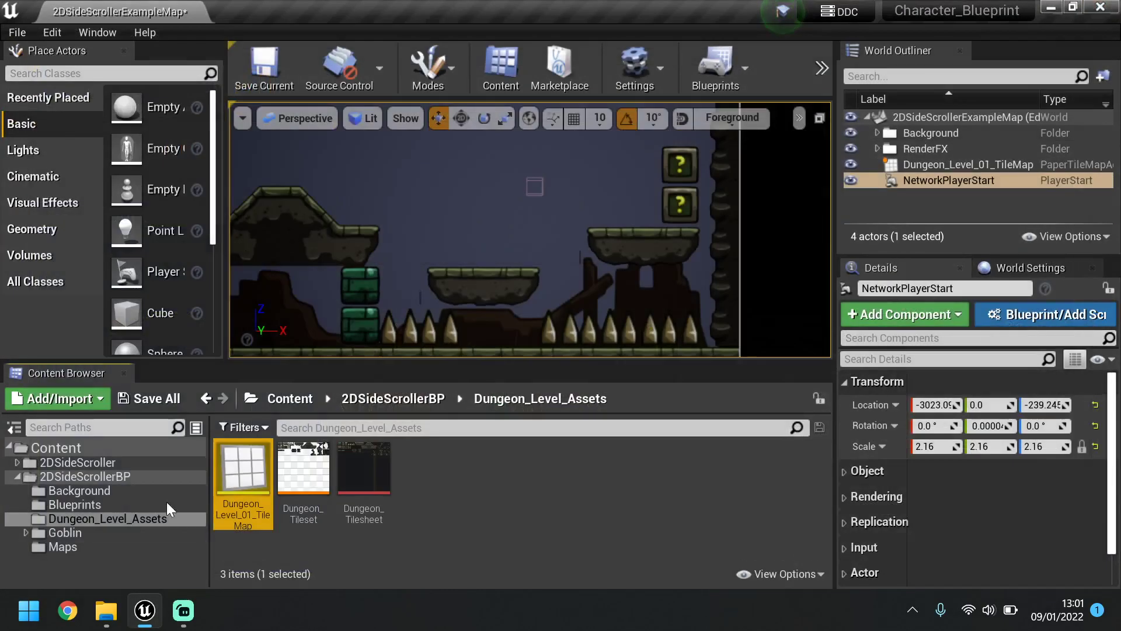
{"action": "left_click", "coordinate": [383, 407]}
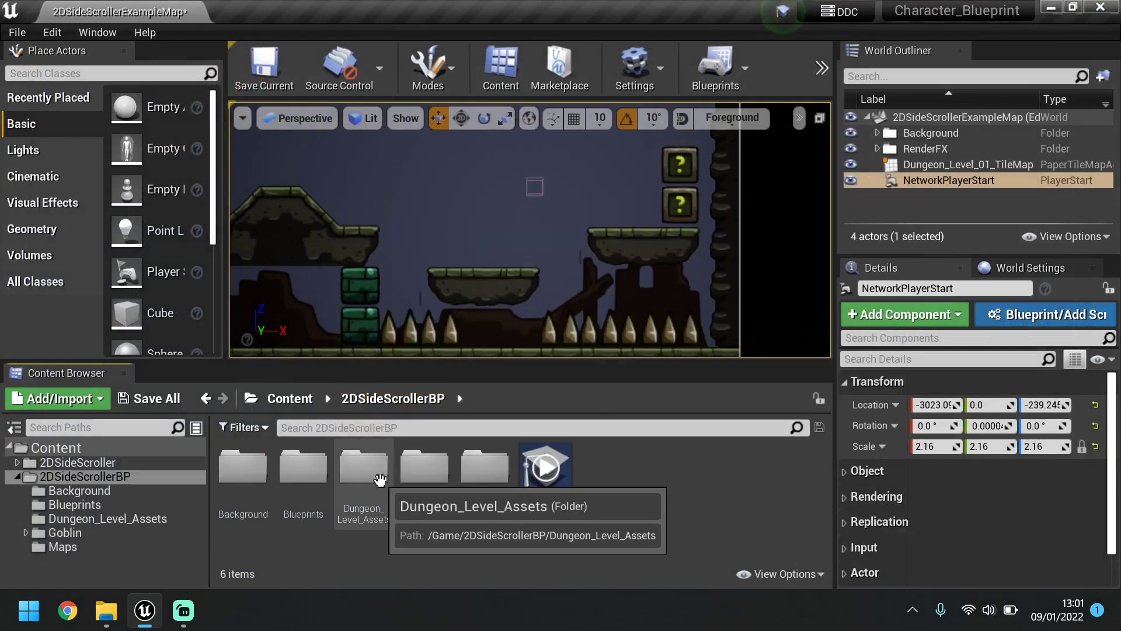
{"action": "double_click", "coordinate": [429, 476]}
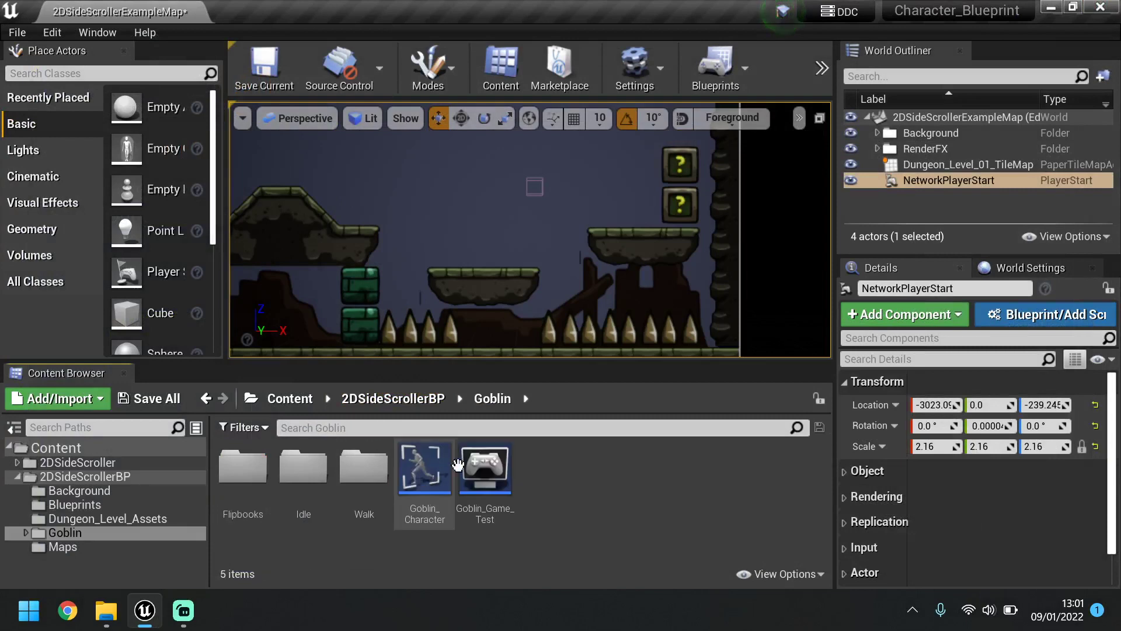
{"action": "double_click", "coordinate": [428, 472]}
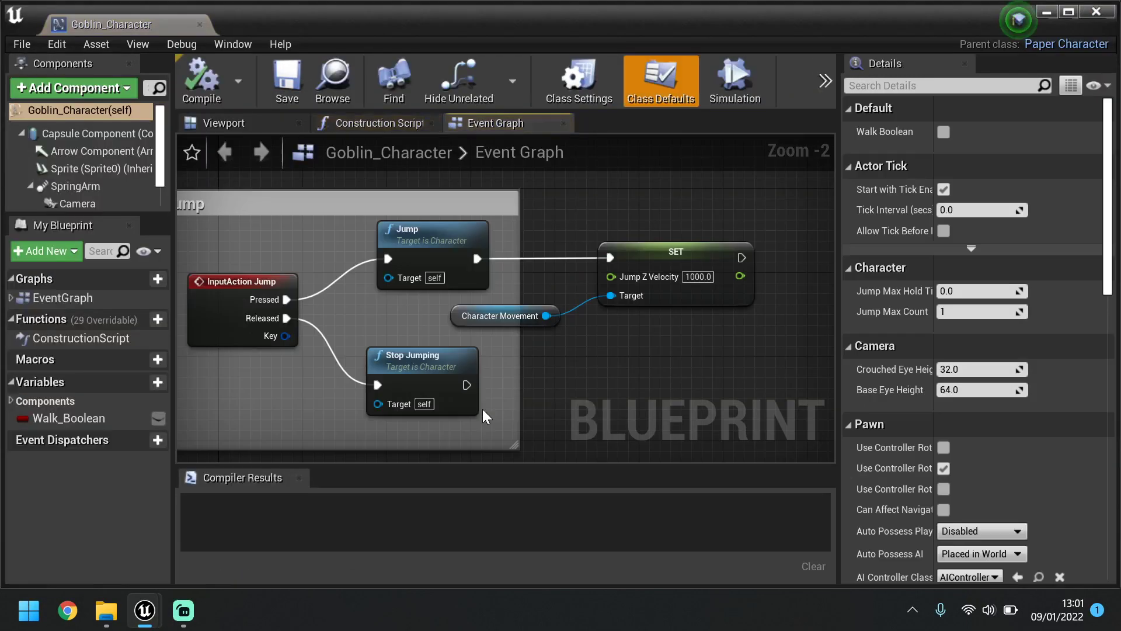
{"action": "left_click", "coordinate": [246, 124]}
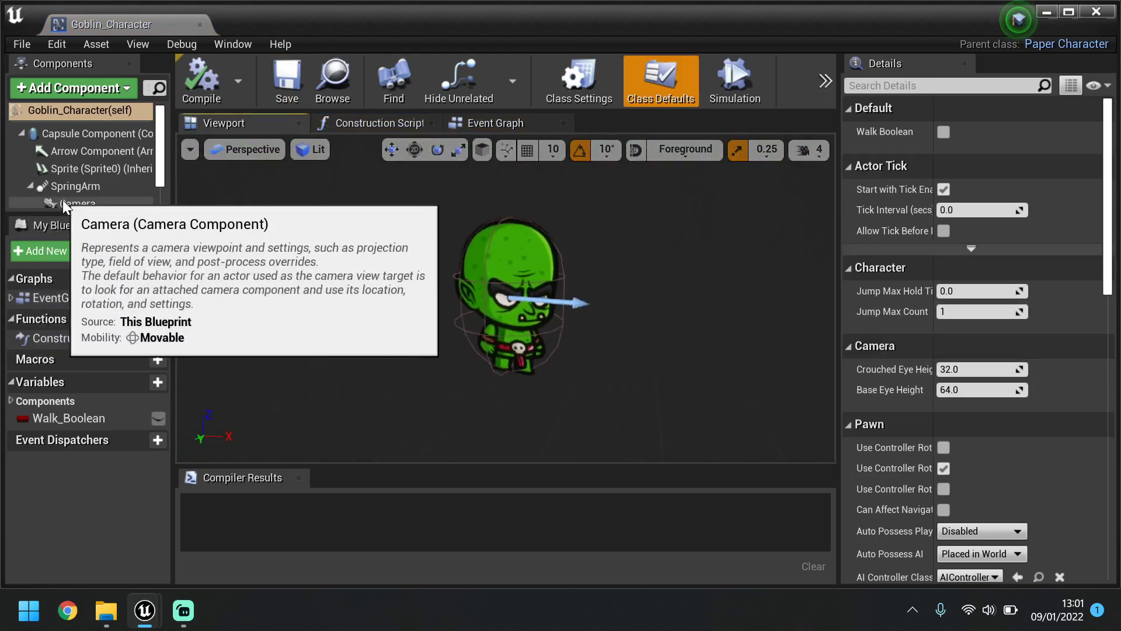
{"action": "left_click", "coordinate": [62, 201]}
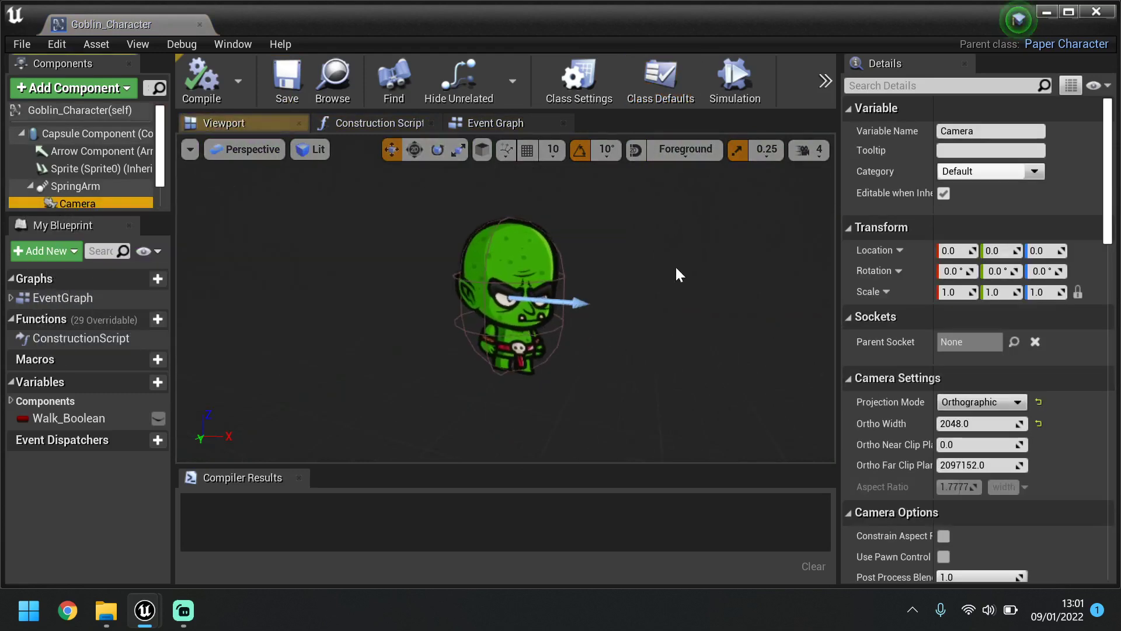
Increase the SpringArm's target arm length to about 3252, compile the goblin blueprint and close it.
{"action": "left_click", "coordinate": [69, 185]}
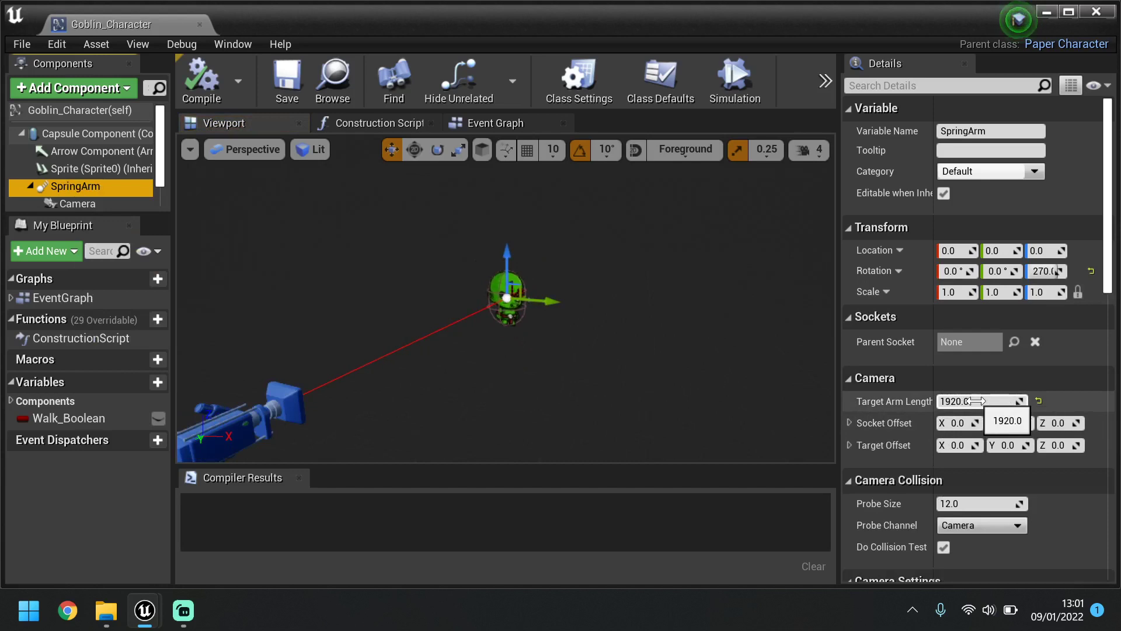
{"action": "left_click_drag", "start_coordinate": [1013, 400], "coordinate": [1052, 399]}
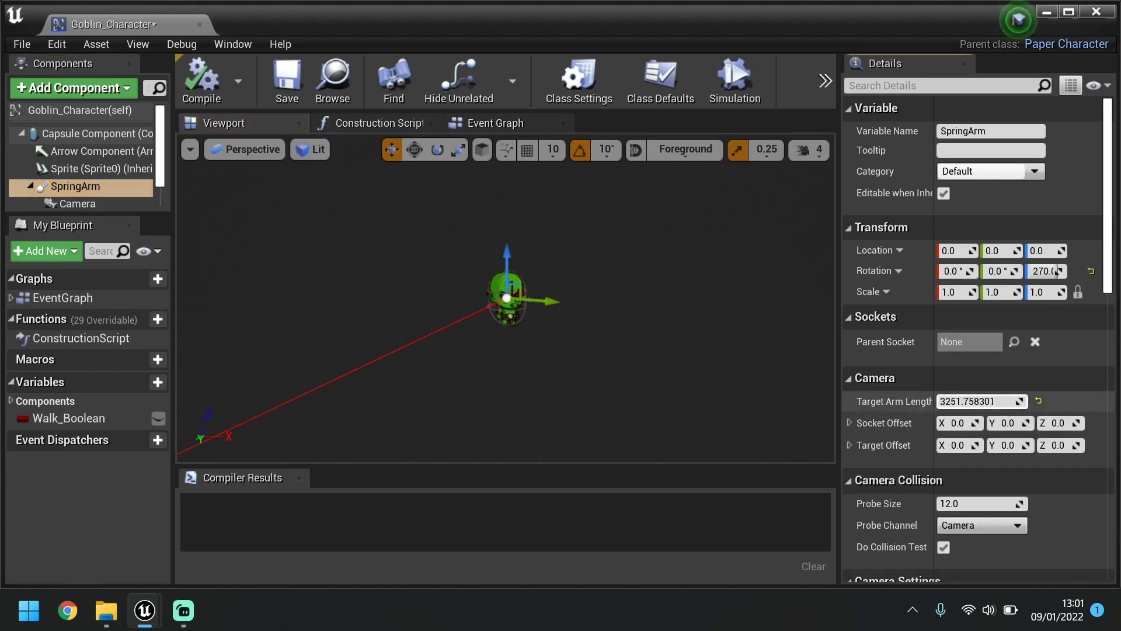
{"action": "left_click", "coordinate": [191, 83]}
{"action": "left_click", "coordinate": [1098, 17]}
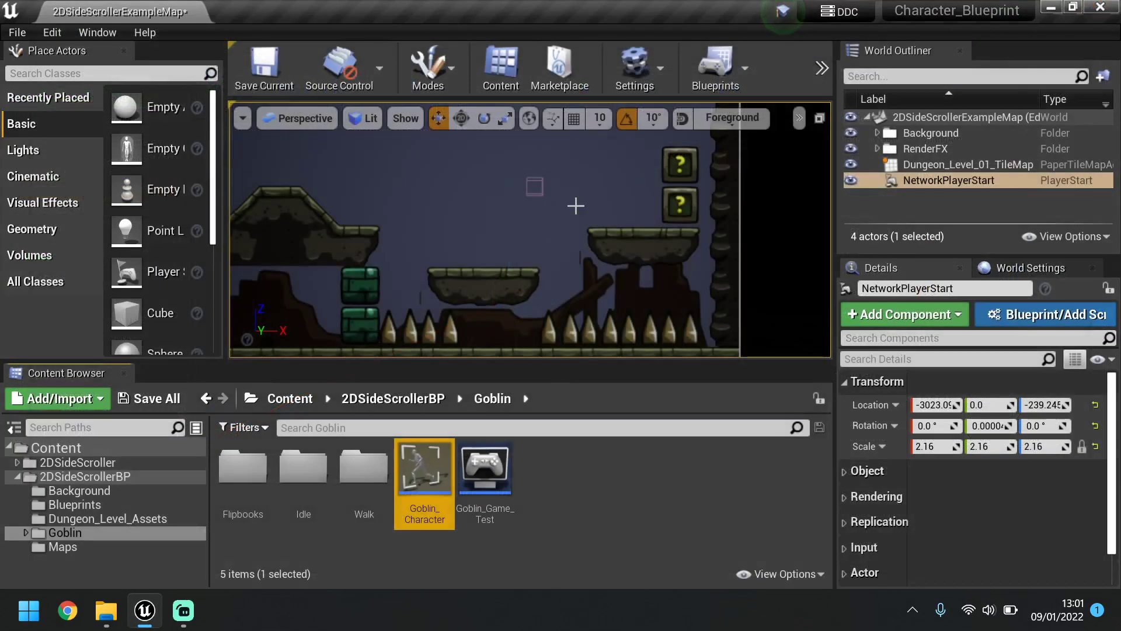
Play the level briefly to check how far the camera sits from the goblin, and stop the session.
{"action": "left_click", "coordinate": [820, 69]}
{"action": "left_click", "coordinate": [889, 172]}
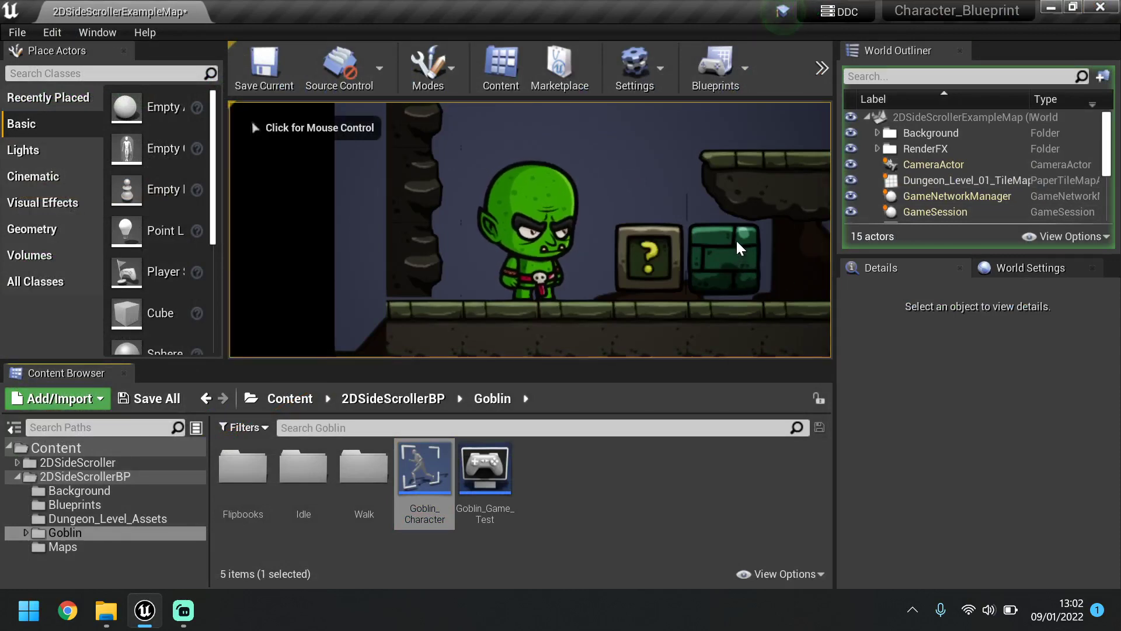
{"action": "key", "text": "Escape"}
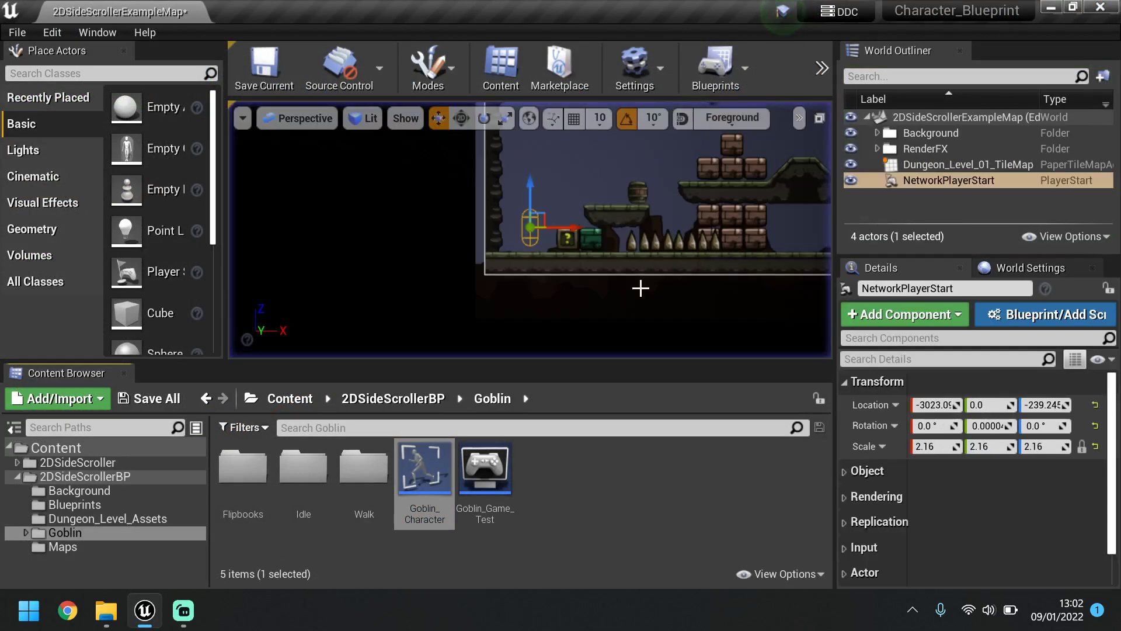
Set the ortho width of Goblin_Character's Camera component to 4096, save and compile the blueprint, and close it.
{"action": "double_click", "coordinate": [430, 463]}
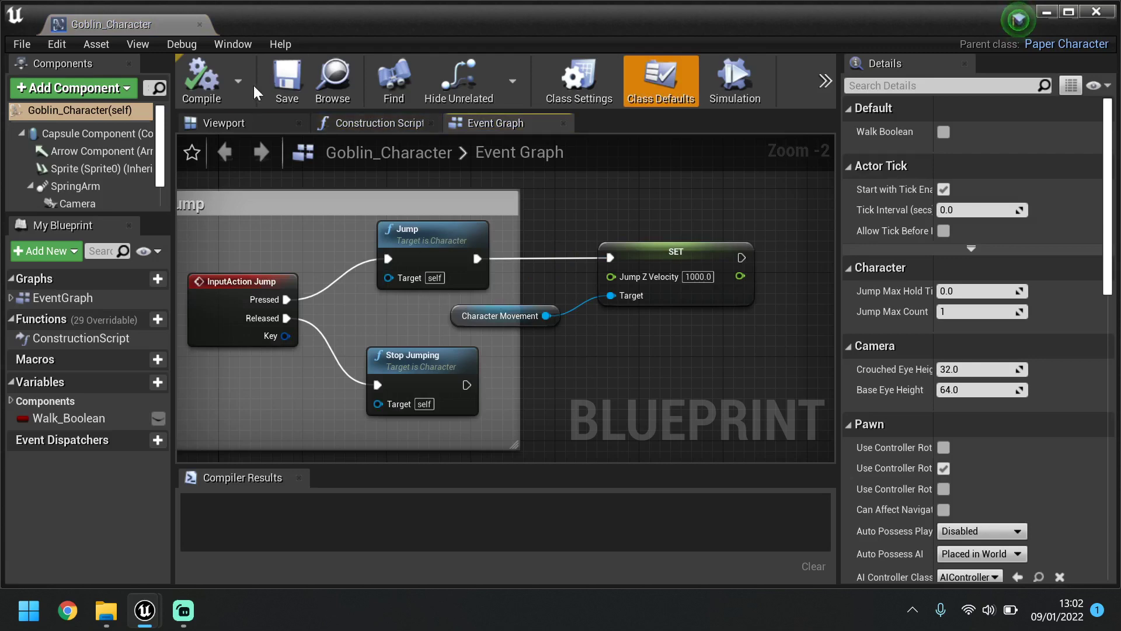
{"action": "left_click", "coordinate": [236, 124]}
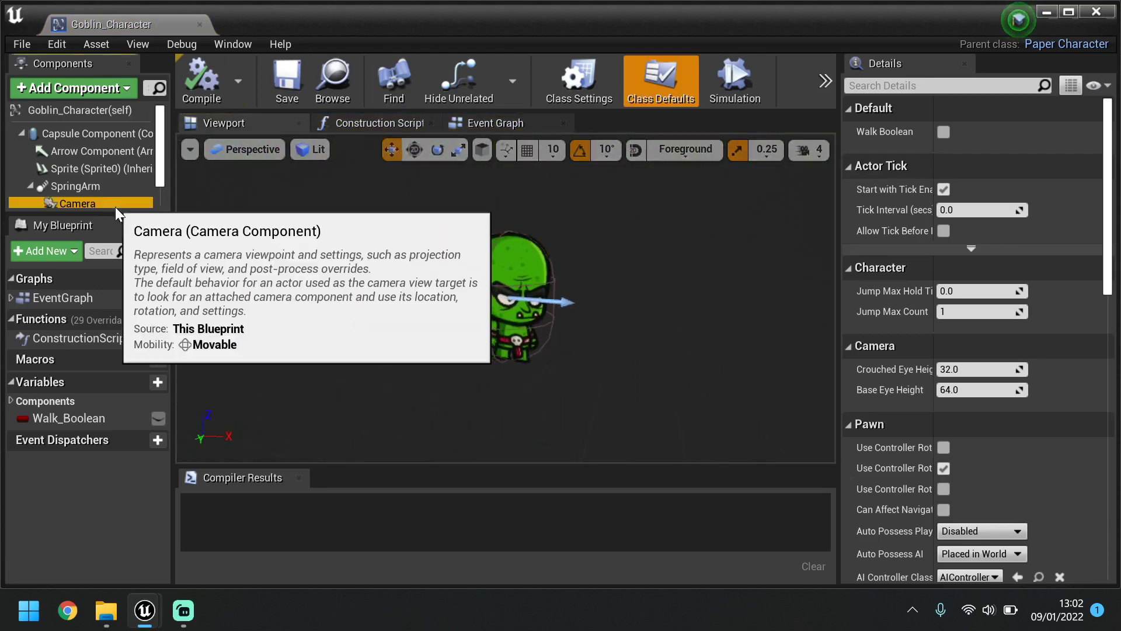
{"action": "left_click", "coordinate": [114, 204]}
{"action": "left_click", "coordinate": [978, 423]}
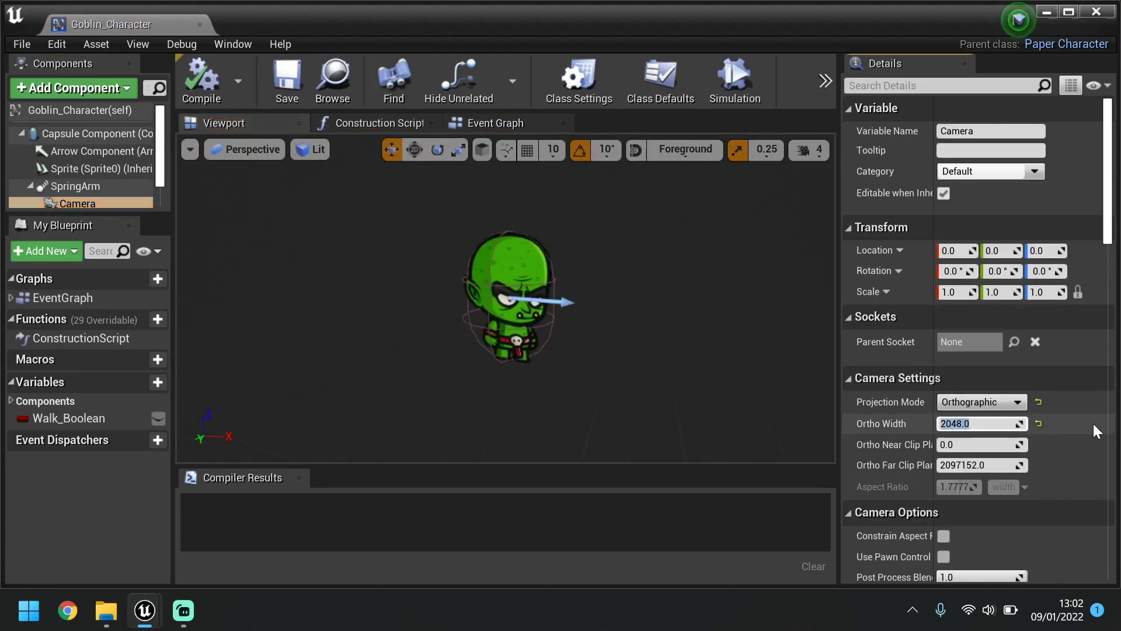
{"action": "key", "text": "BackSpace"}
{"action": "type", "text": "4096"}
{"action": "key", "text": "Return"}
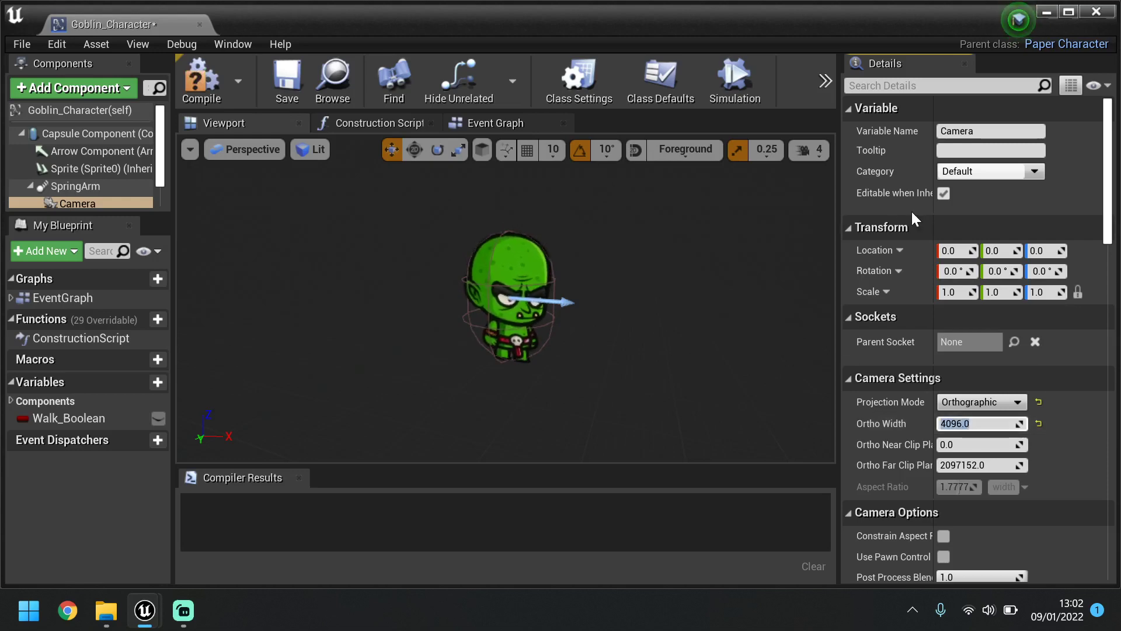
{"action": "left_click", "coordinate": [288, 82]}
{"action": "left_click", "coordinate": [201, 82]}
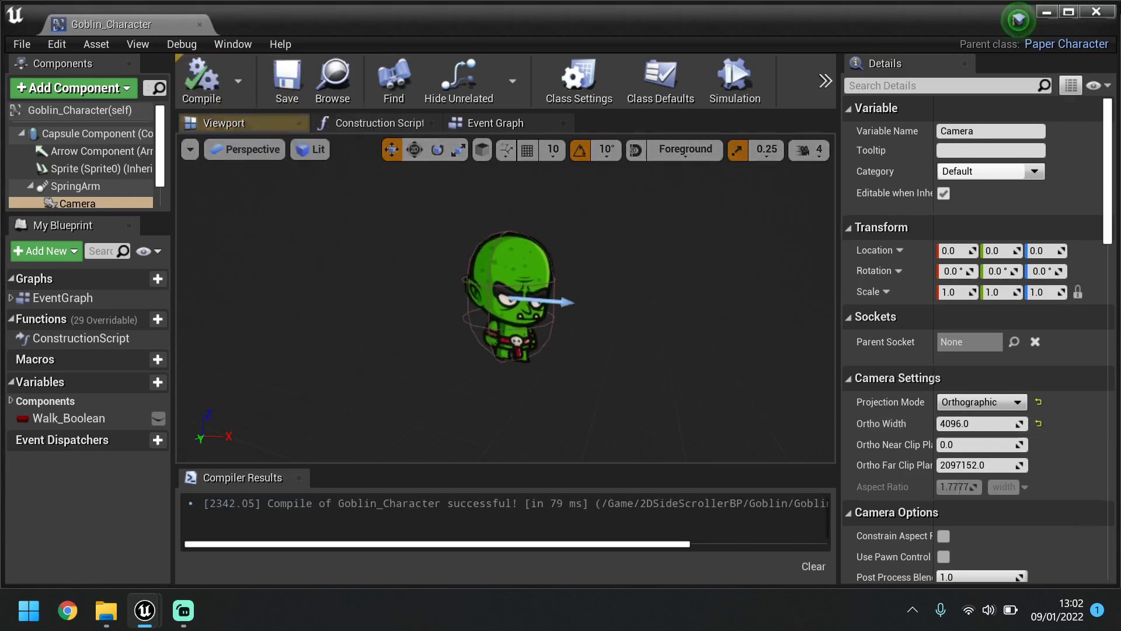
{"action": "left_click", "coordinate": [1096, 11]}
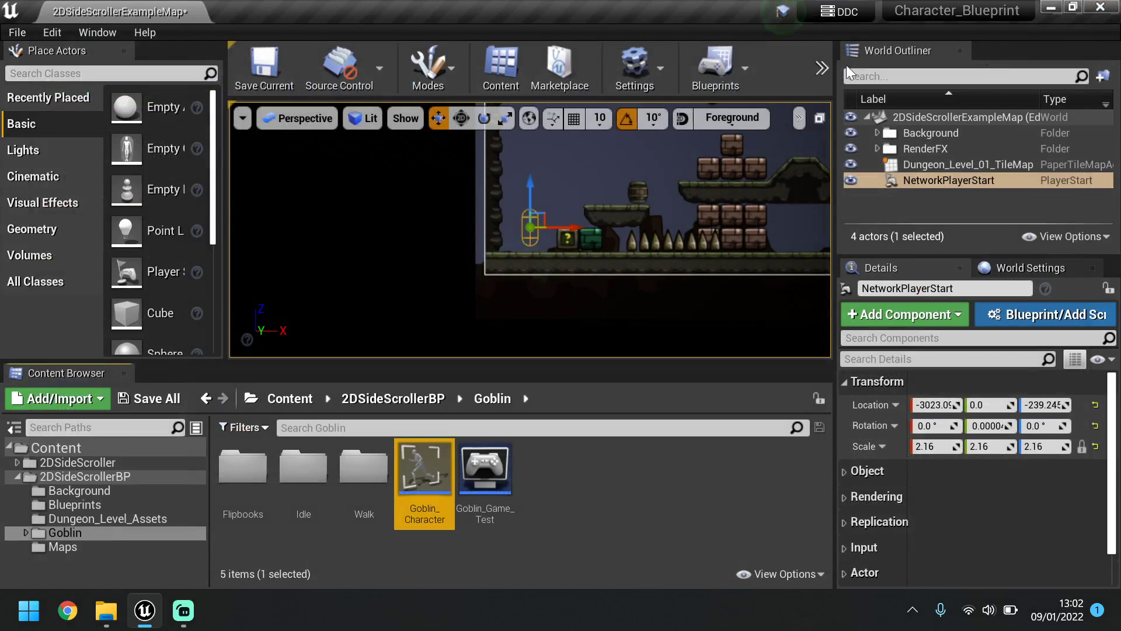
Play the level to check the camera framing, taking the goblin over the first barrel to the stacked brick blocks.
{"action": "left_click", "coordinate": [822, 68]}
{"action": "mouse_move", "coordinate": [842, 106]}
{"action": "left_click", "coordinate": [863, 172]}
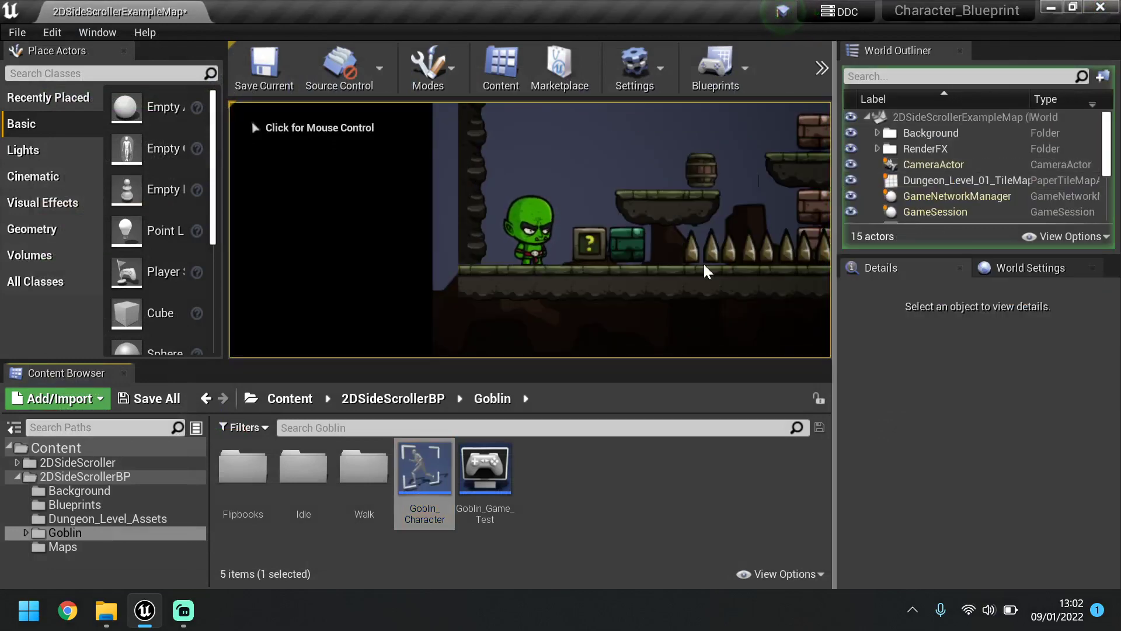
{"action": "key", "text": "space"}
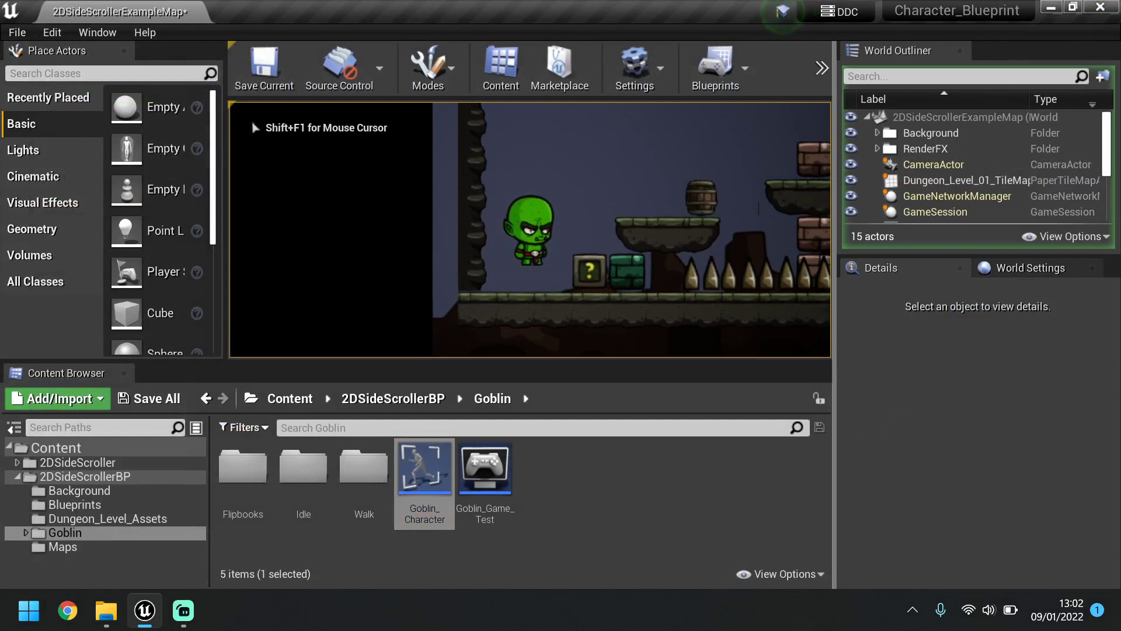
{"action": "key", "text": "d"}
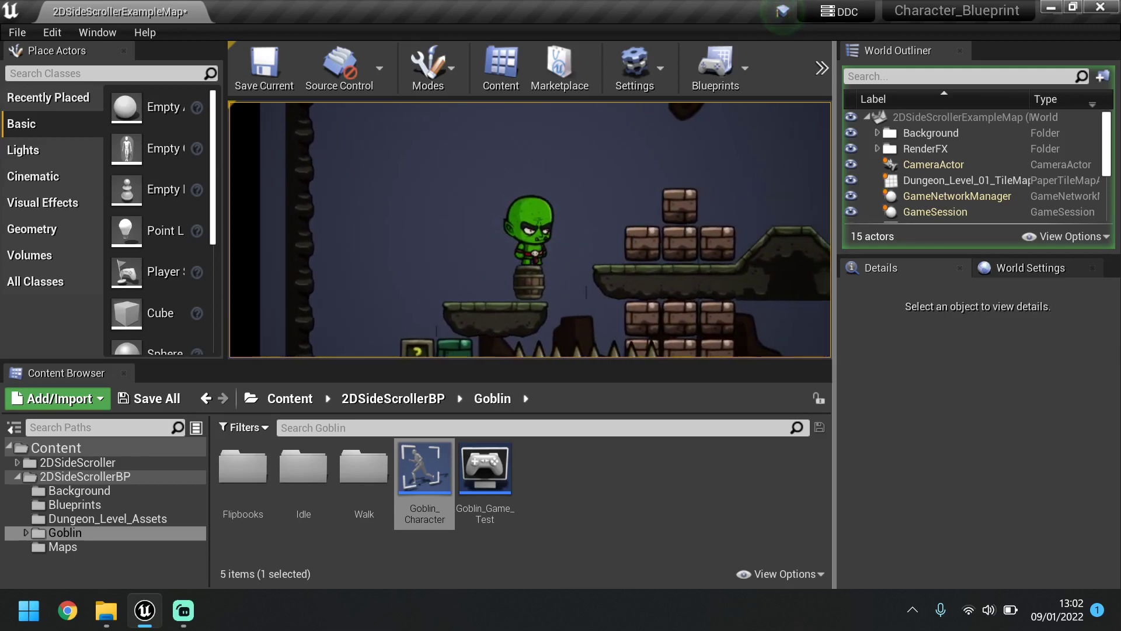
{"action": "key", "text": "space"}
{"action": "key", "text": "d"}
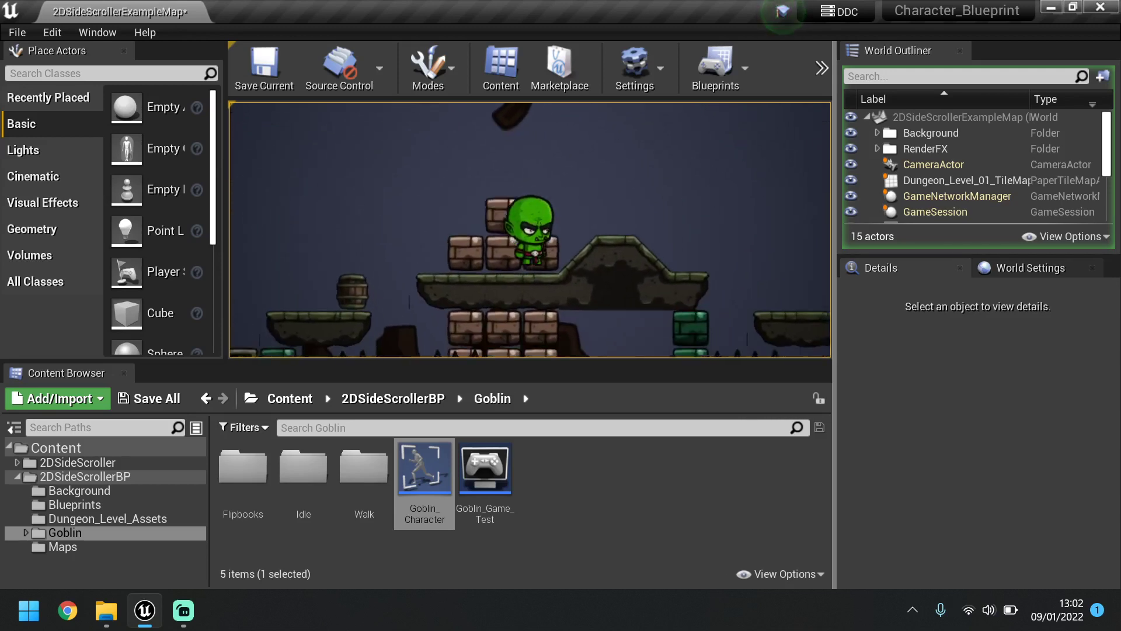
Take the goblin over the raised hill to the question-mark blocks and back to the small floating platform, and stop the session.
{"action": "key", "text": "space"}
{"action": "key", "text": "d"}
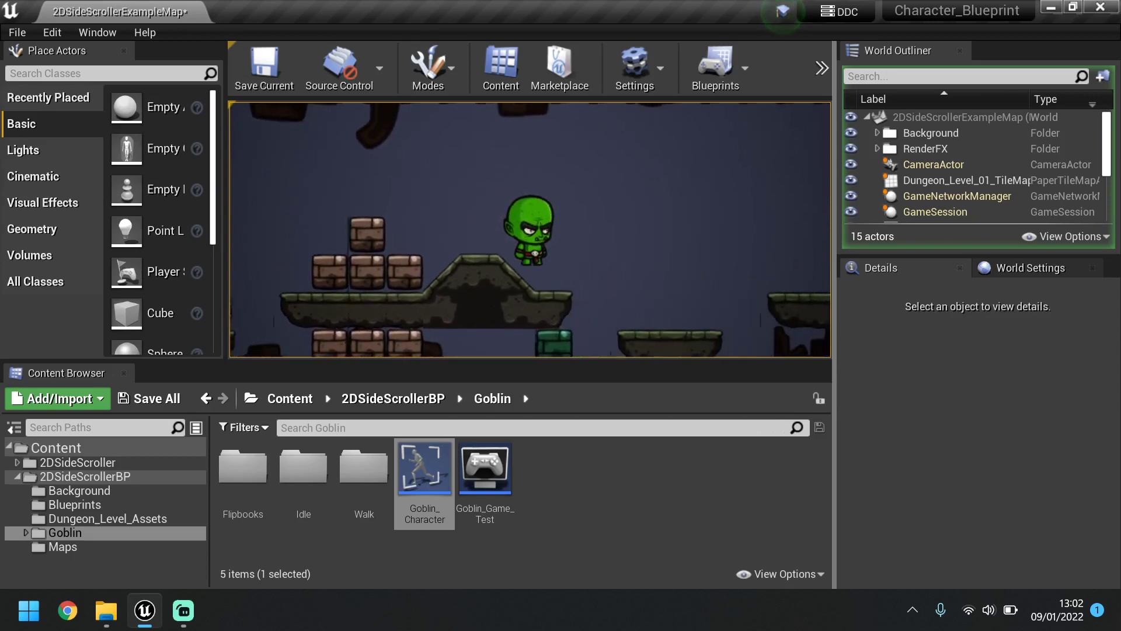
{"action": "key", "text": "d"}
{"action": "key", "text": "space"}
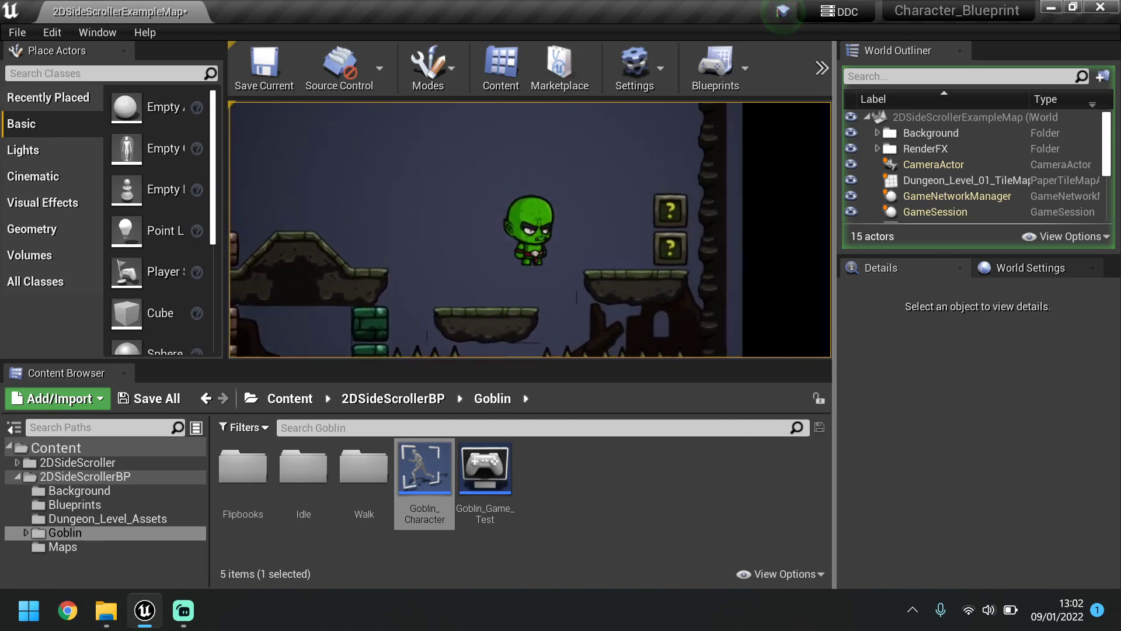
{"action": "key", "text": "d"}
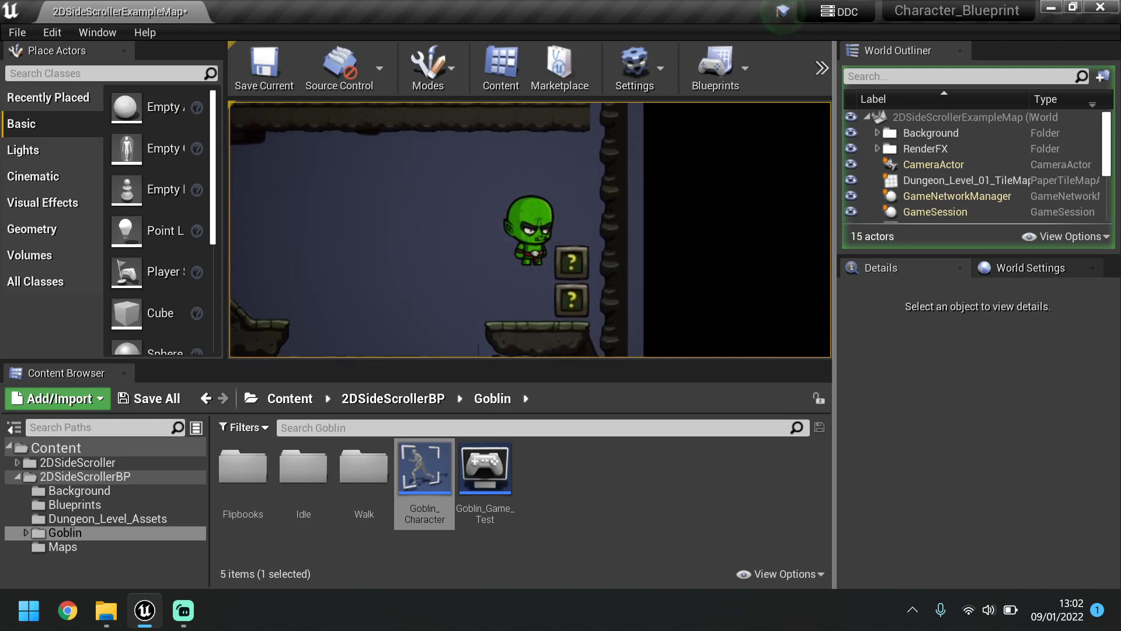
{"action": "key", "text": "d"}
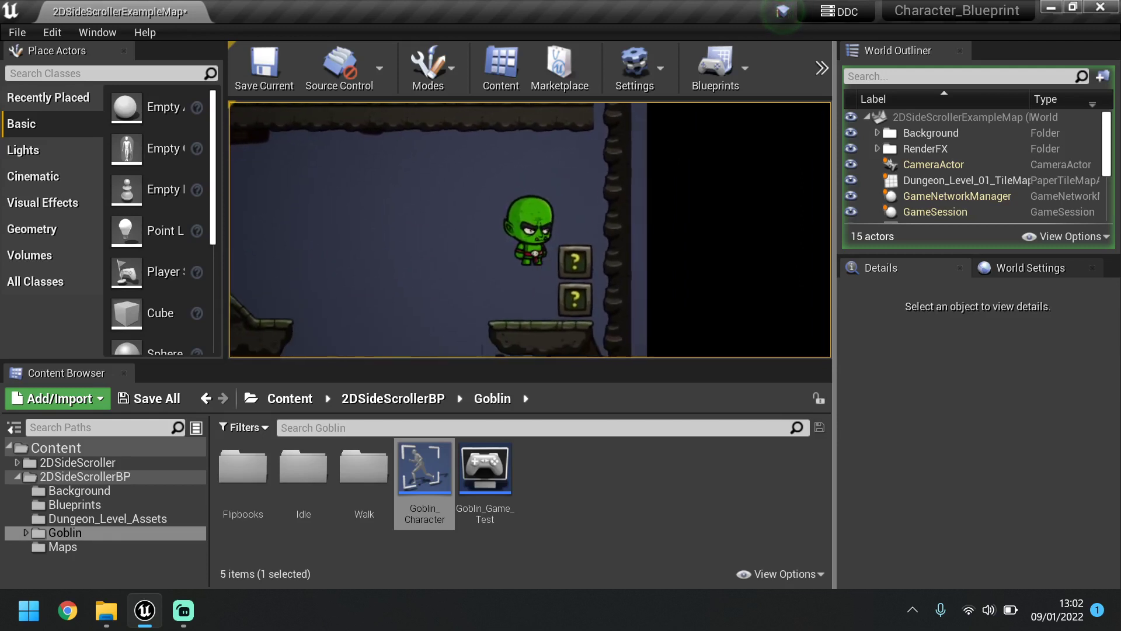
{"action": "key", "text": "a"}
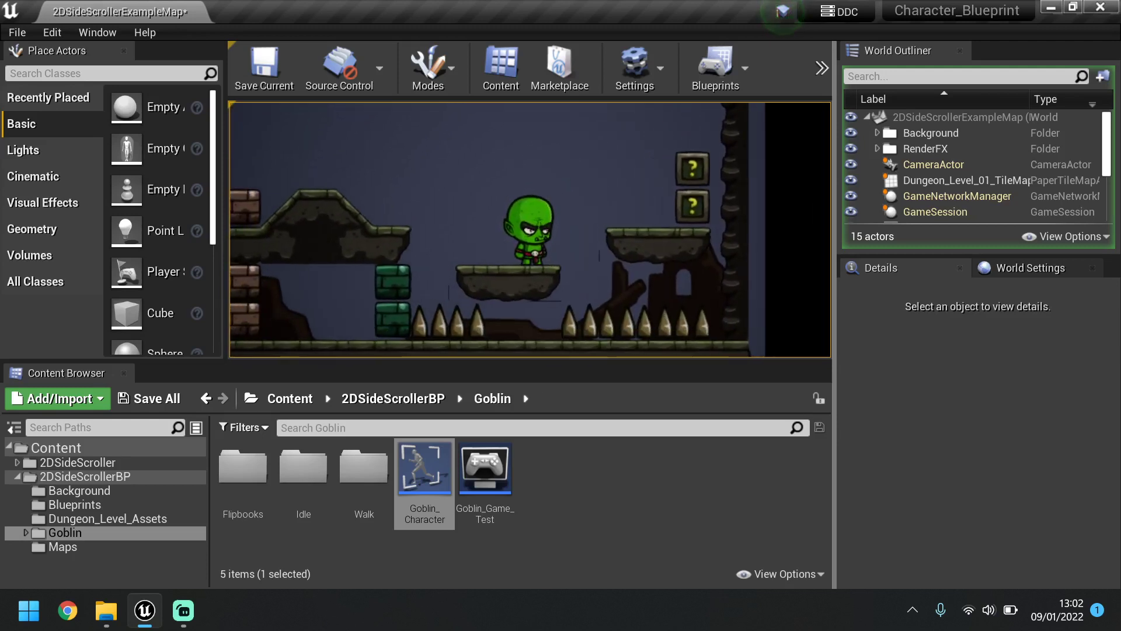
{"action": "key", "text": "Escape"}
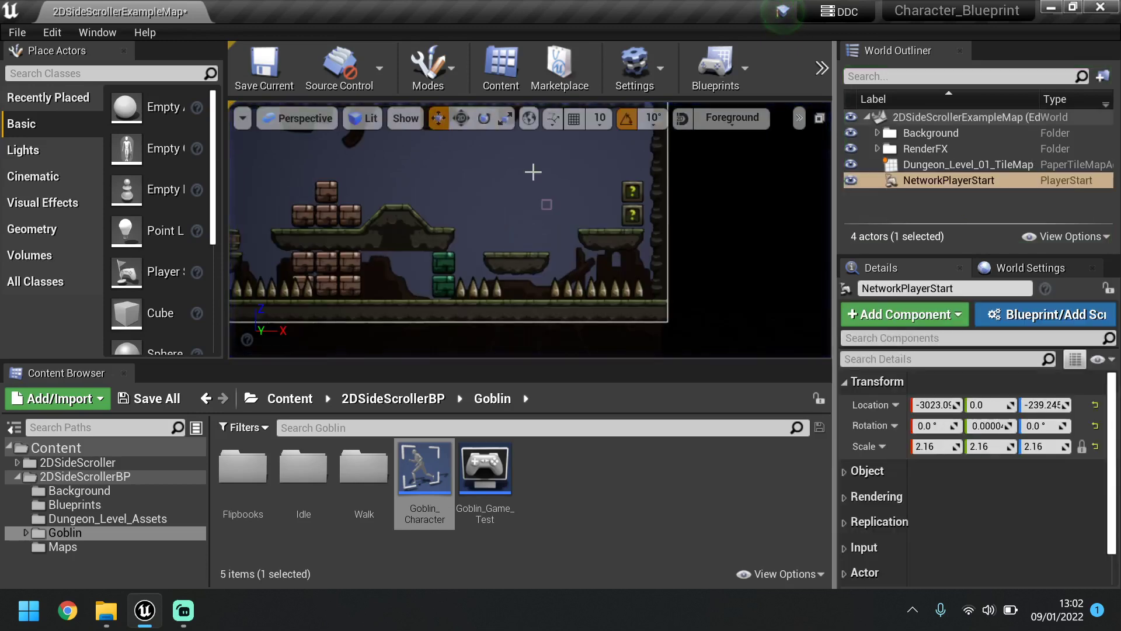
{"action": "scroll", "coordinate": [526, 216], "scroll_direction": "down", "scroll_amount": 3}
{"action": "scroll", "coordinate": [600, 227], "scroll_direction": "down", "scroll_amount": 2}
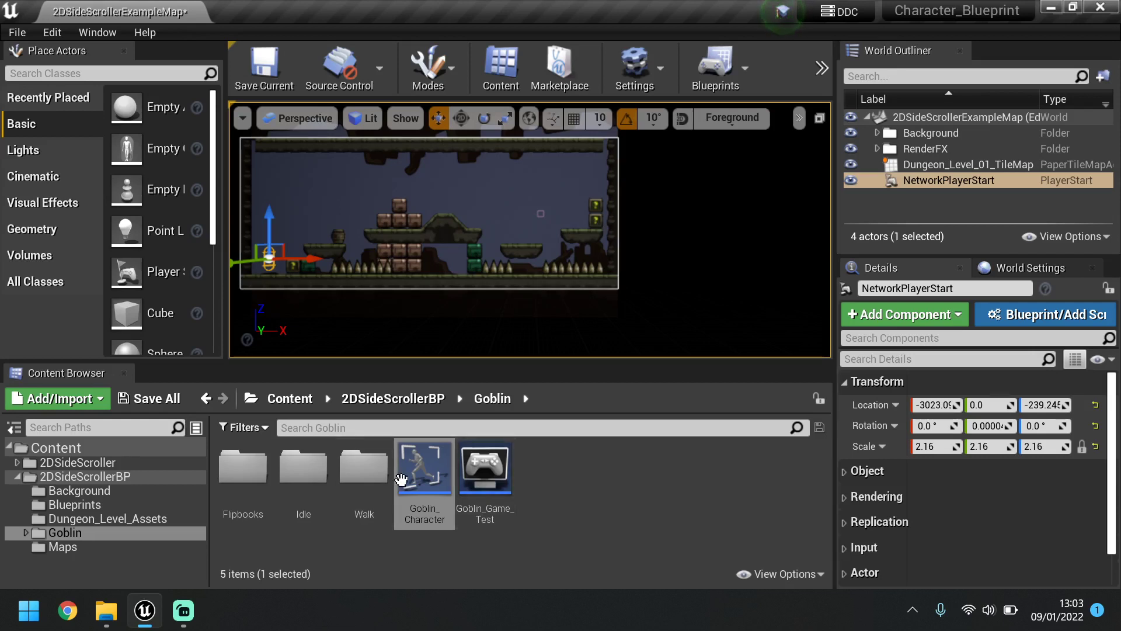
{"action": "left_click", "coordinate": [560, 494]}
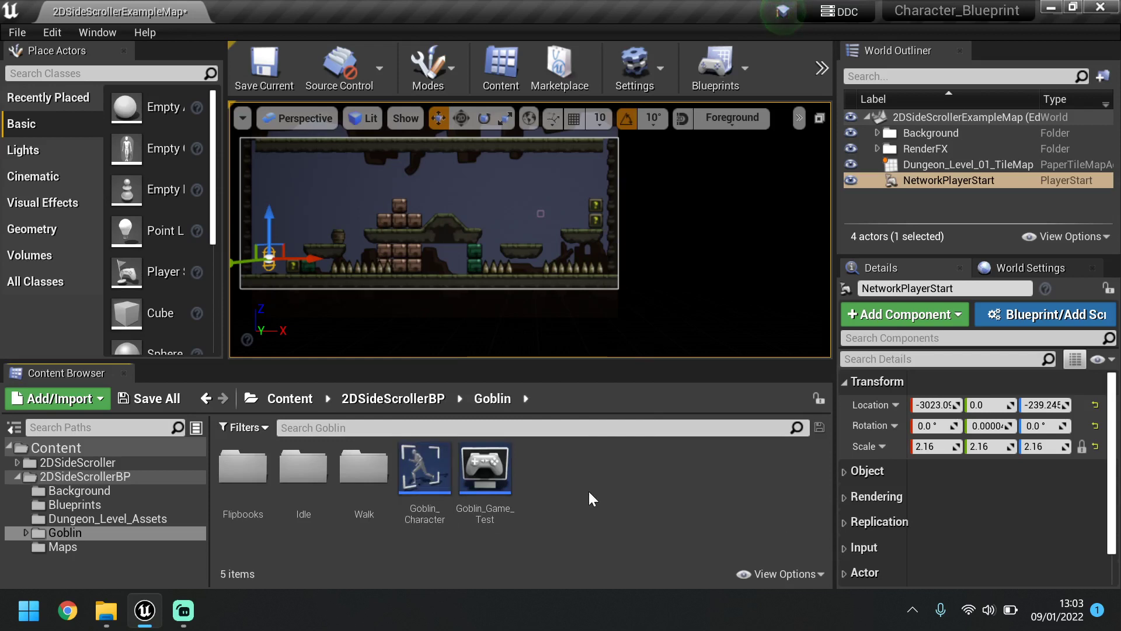